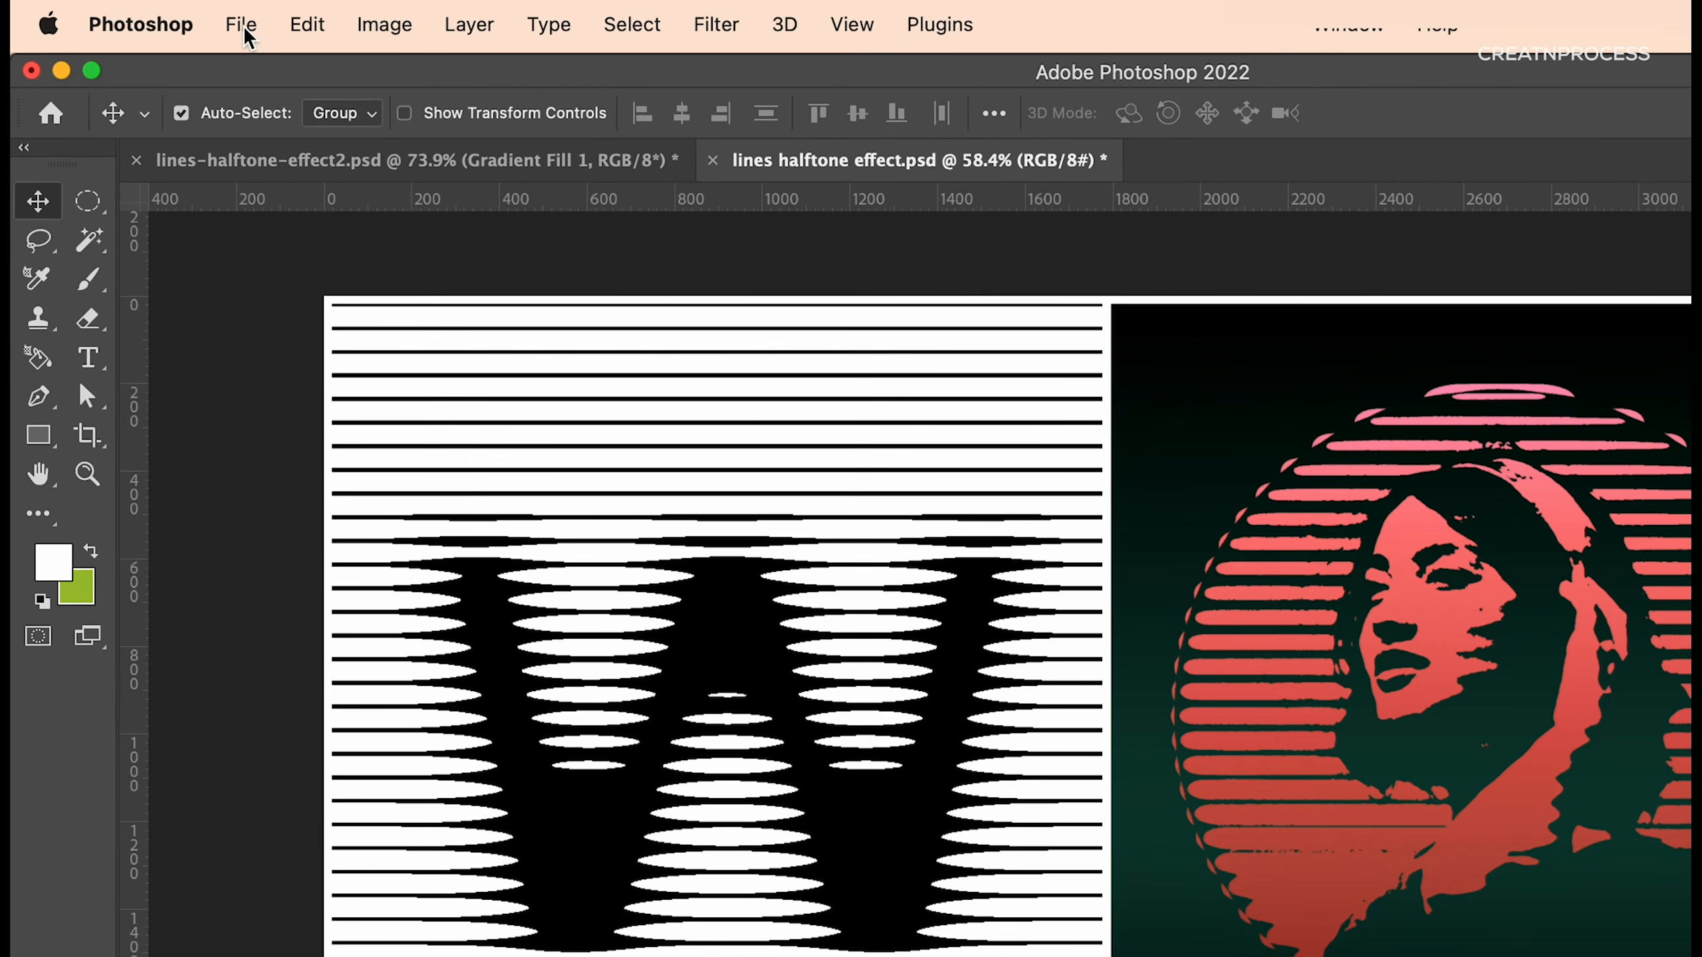
Create a new 1000 x 1000 px document at 300 ppi in RGB Color with a white background
{"action": "left_click", "coordinate": [242, 26]}
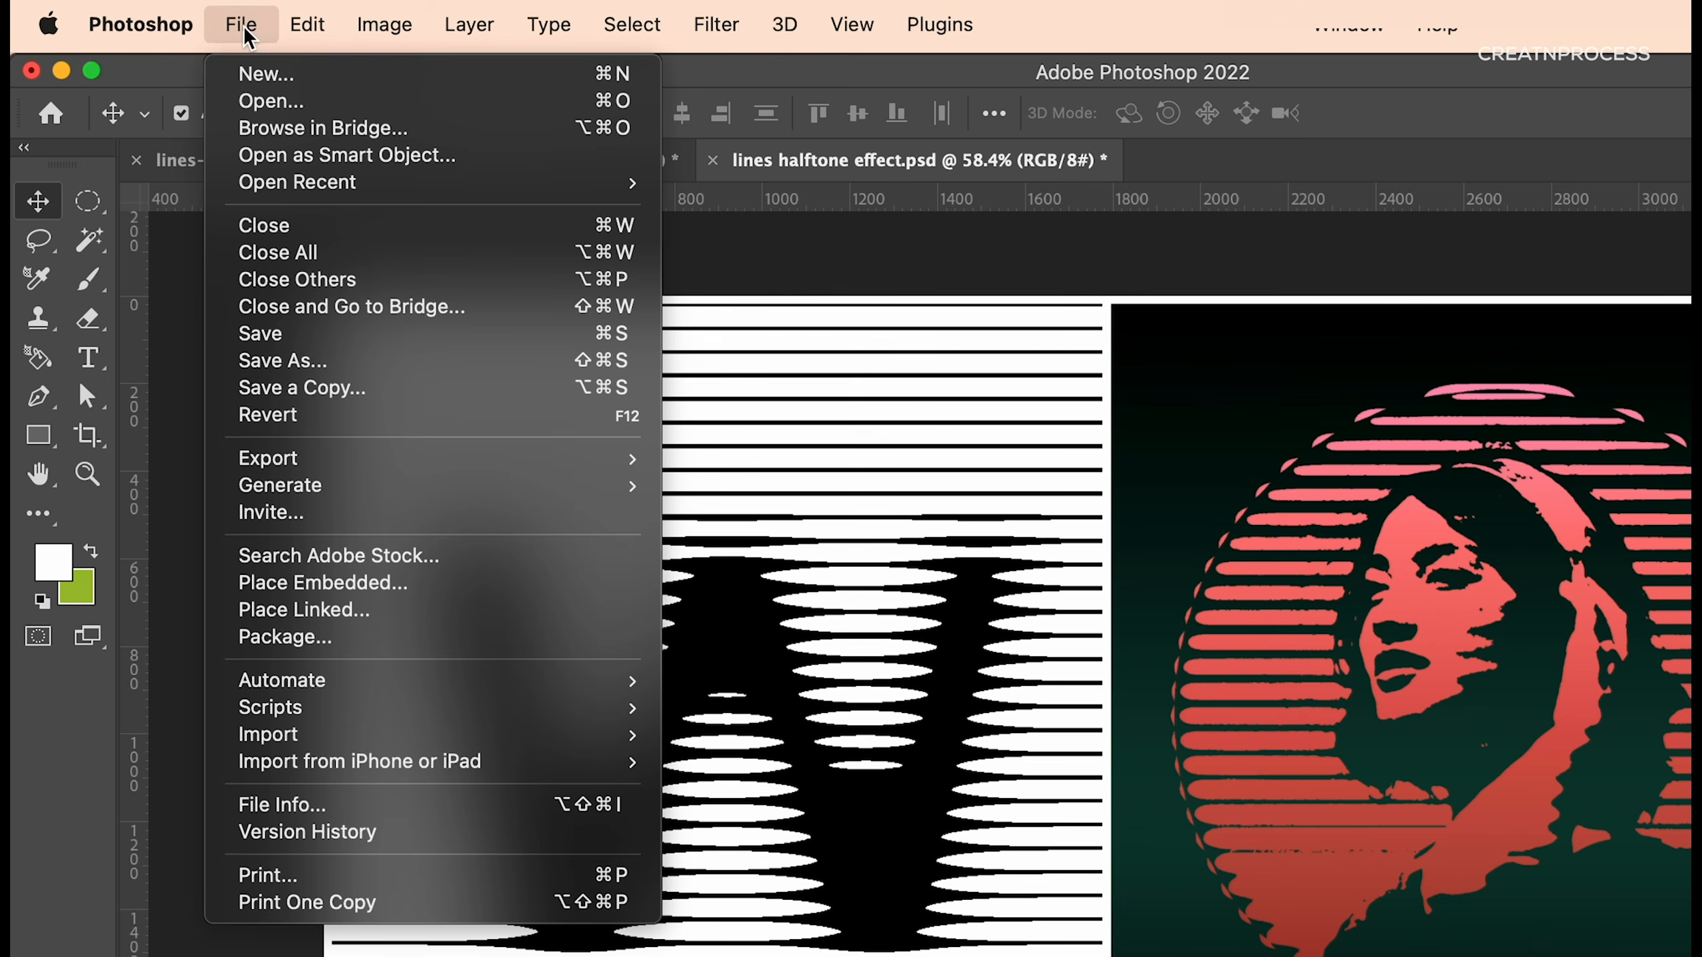
{"action": "left_click", "coordinate": [251, 68]}
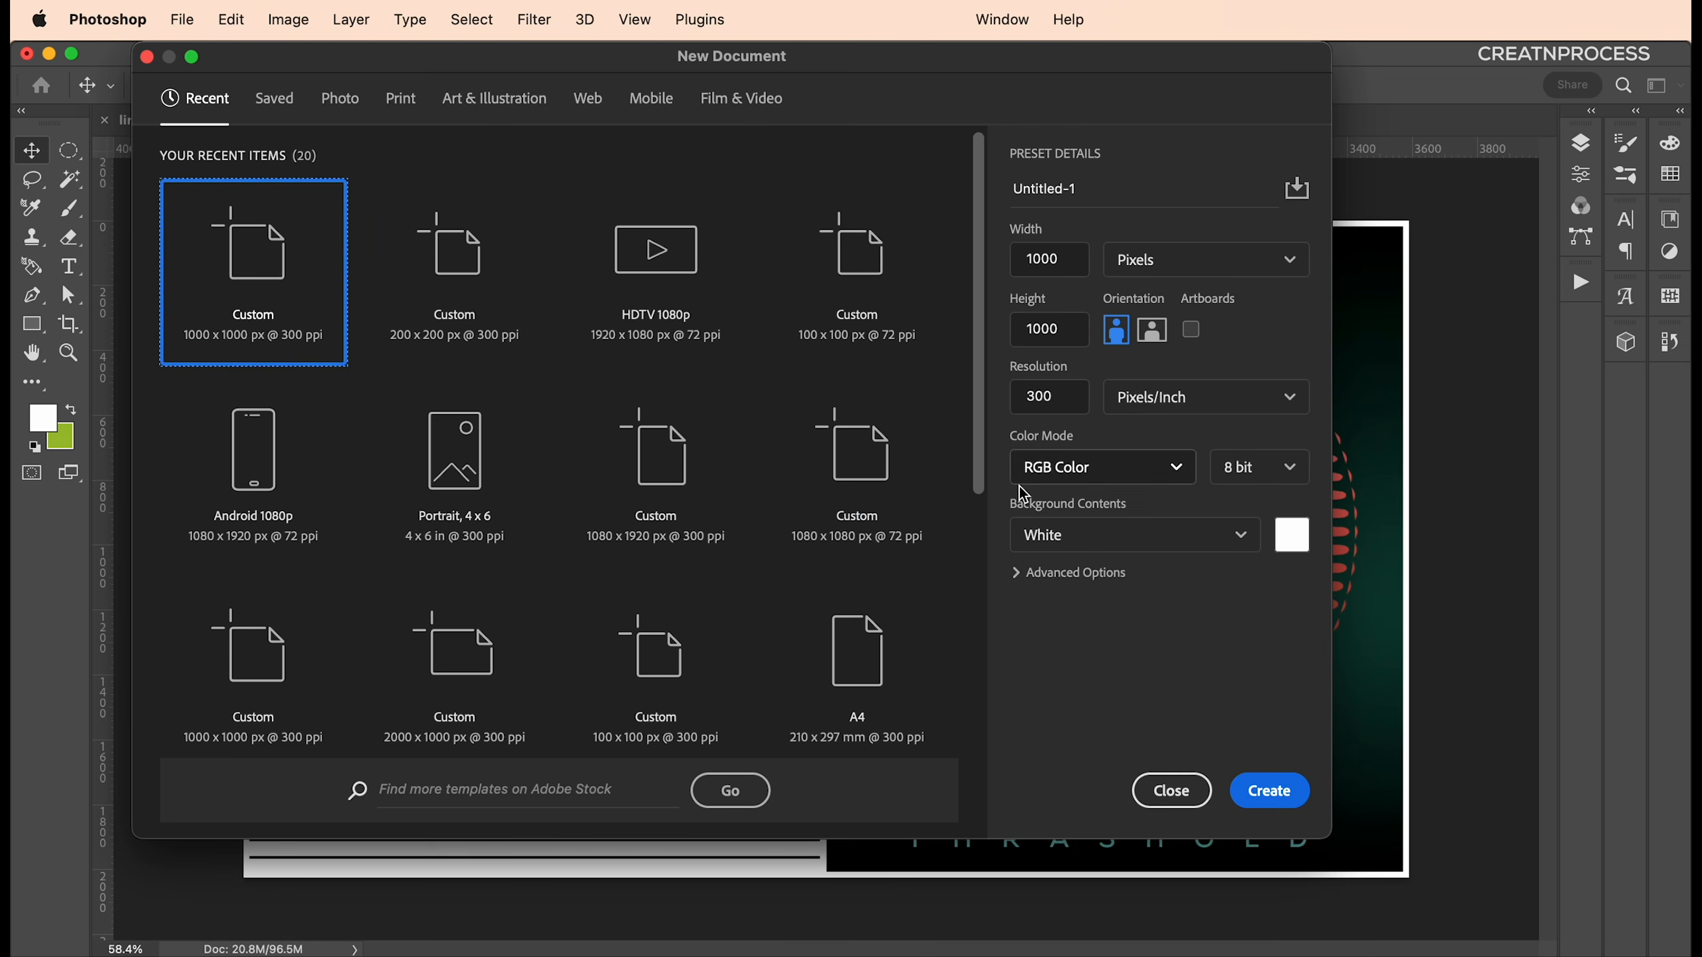
{"action": "left_click", "coordinate": [1268, 792]}
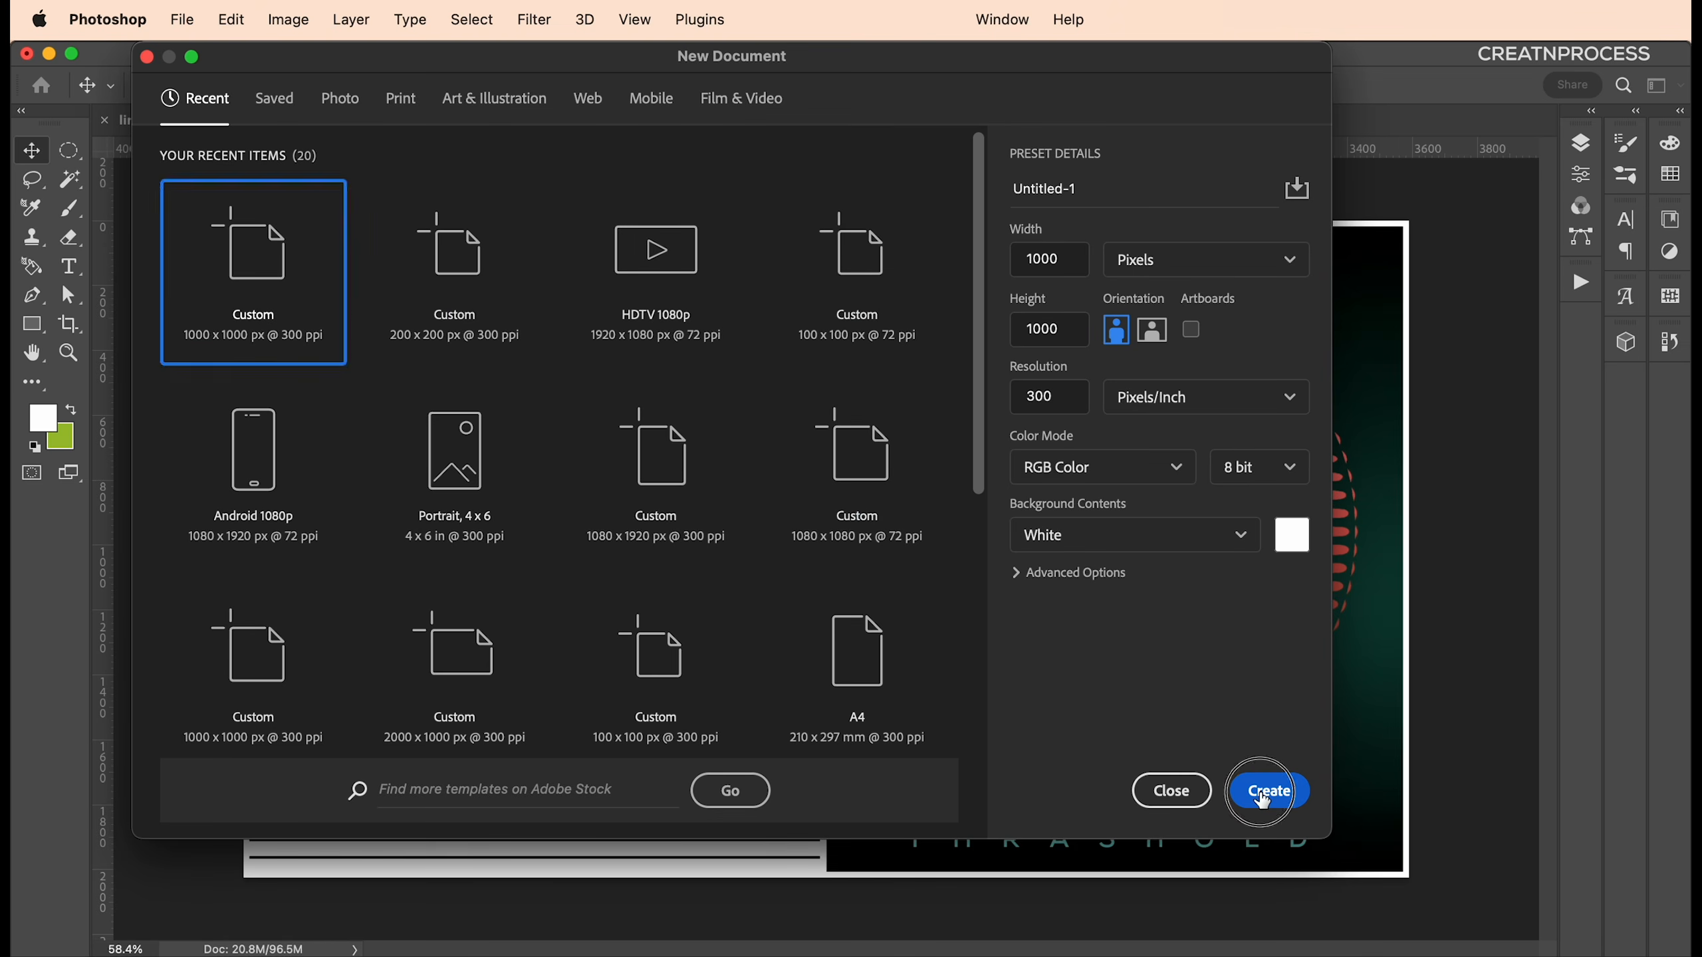
{"action": "scroll", "coordinate": [823, 574], "scroll_direction": "up", "scroll_amount": 3}
{"action": "scroll", "coordinate": [822, 574], "scroll_direction": "down", "scroll_amount": 2}
{"action": "scroll", "coordinate": [822, 574], "scroll_direction": "up", "scroll_amount": 1}
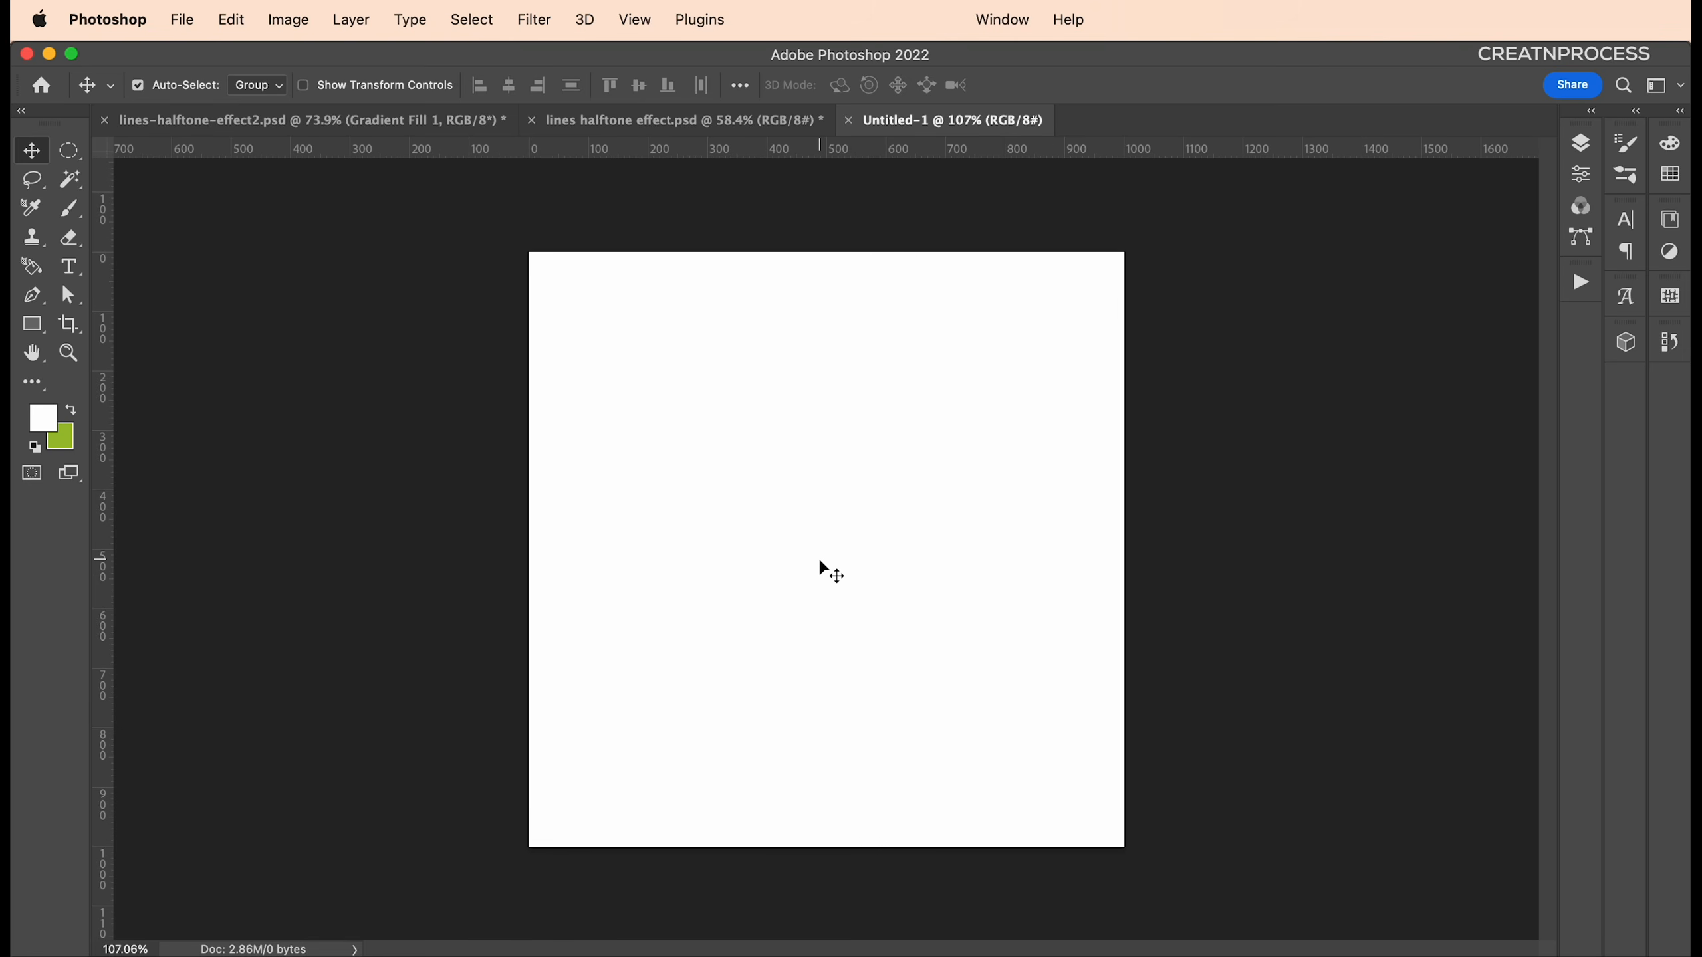
Add the letter W as a text layer on the canvas and set its colour to black (000000)
{"action": "key", "text": "t"}
{"action": "left_click", "coordinate": [711, 519]}
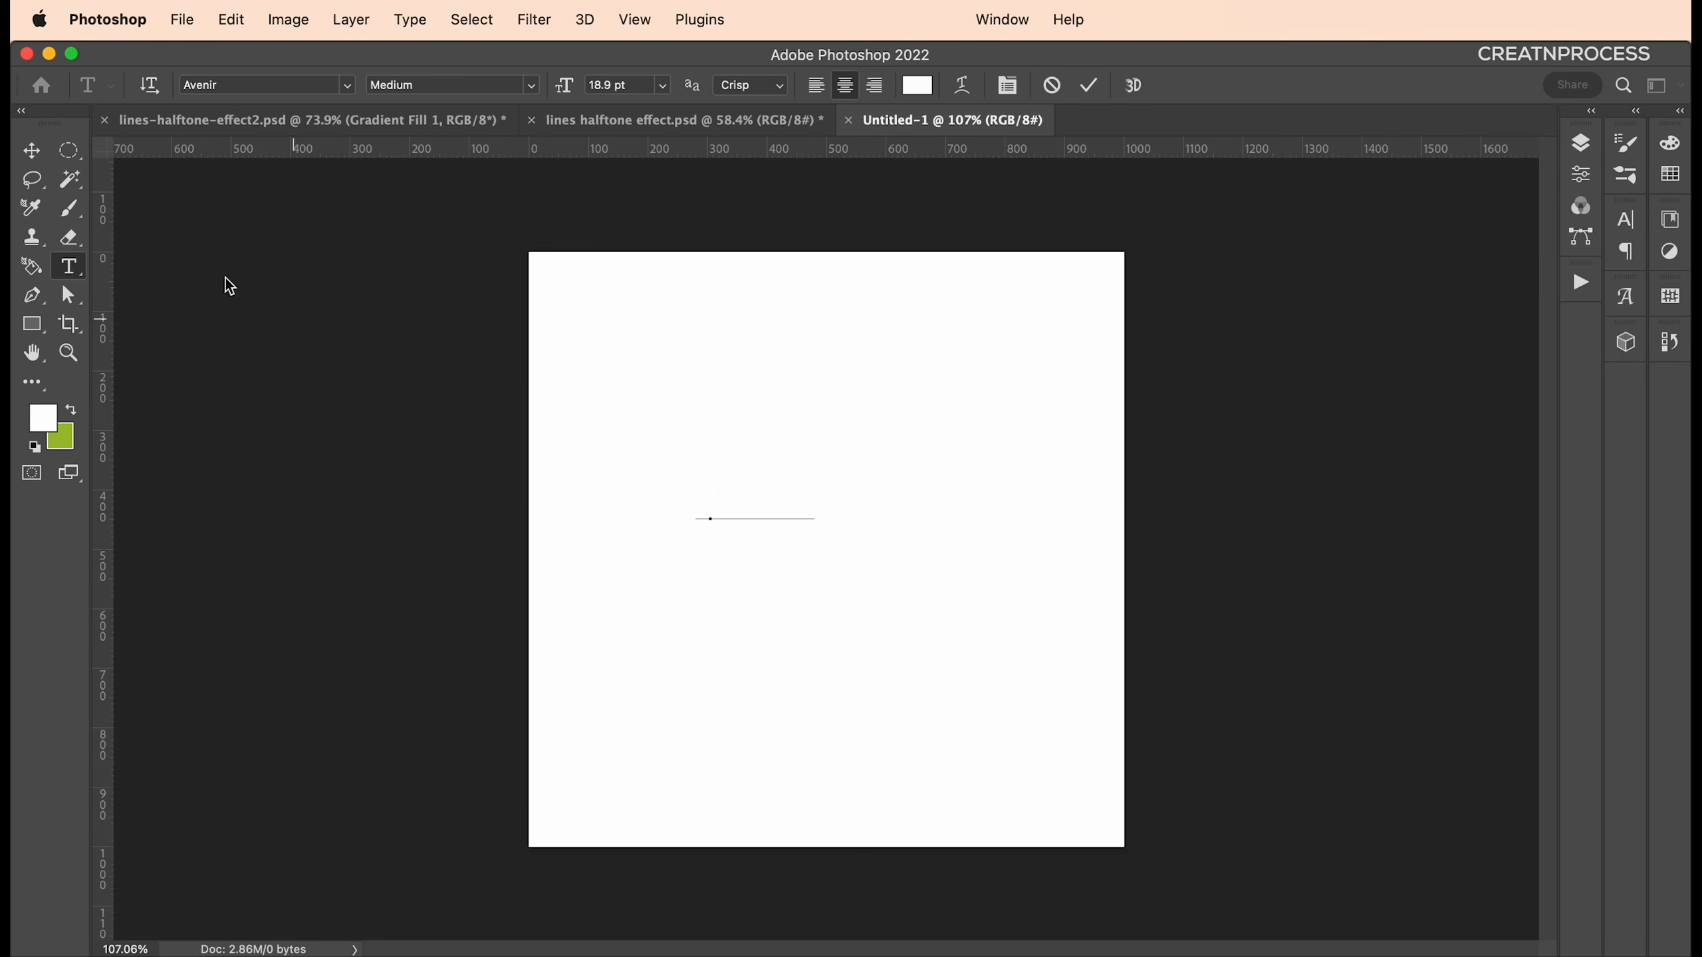
{"action": "left_click", "coordinate": [30, 155]}
{"action": "key", "text": "t"}
{"action": "left_click", "coordinate": [920, 87]}
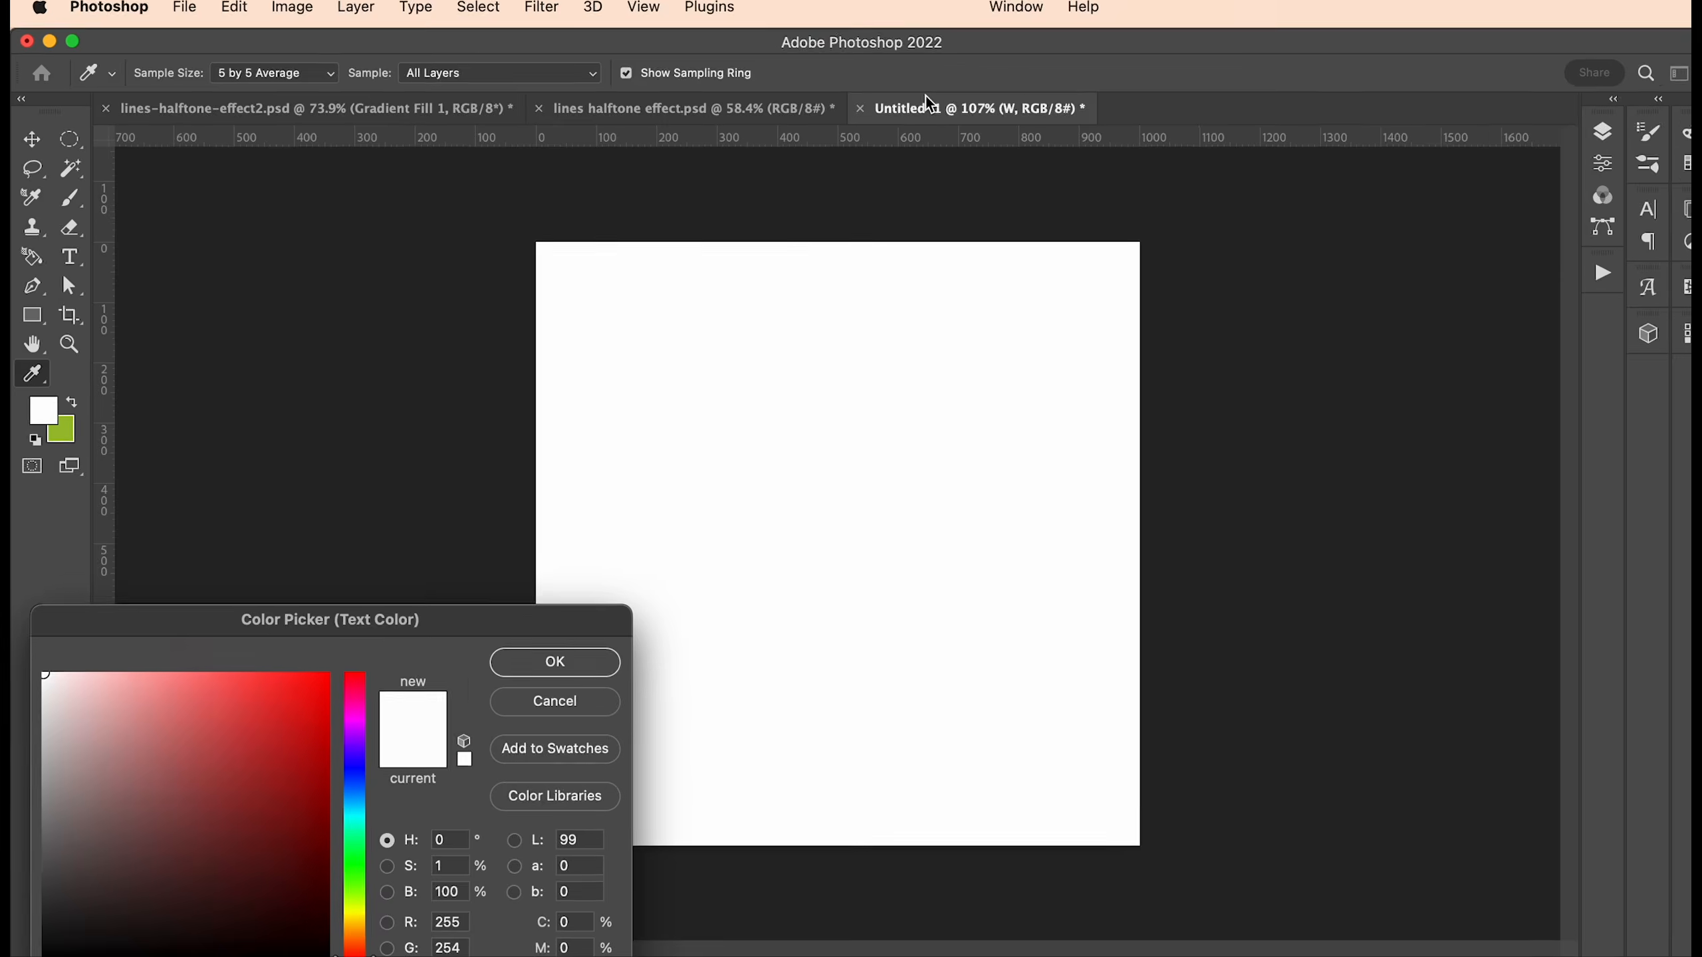
{"action": "left_click", "coordinate": [327, 952]}
{"action": "left_click_drag", "start_coordinate": [458, 617], "coordinate": [518, 427]}
{"action": "left_click_drag", "start_coordinate": [376, 744], "coordinate": [390, 770]}
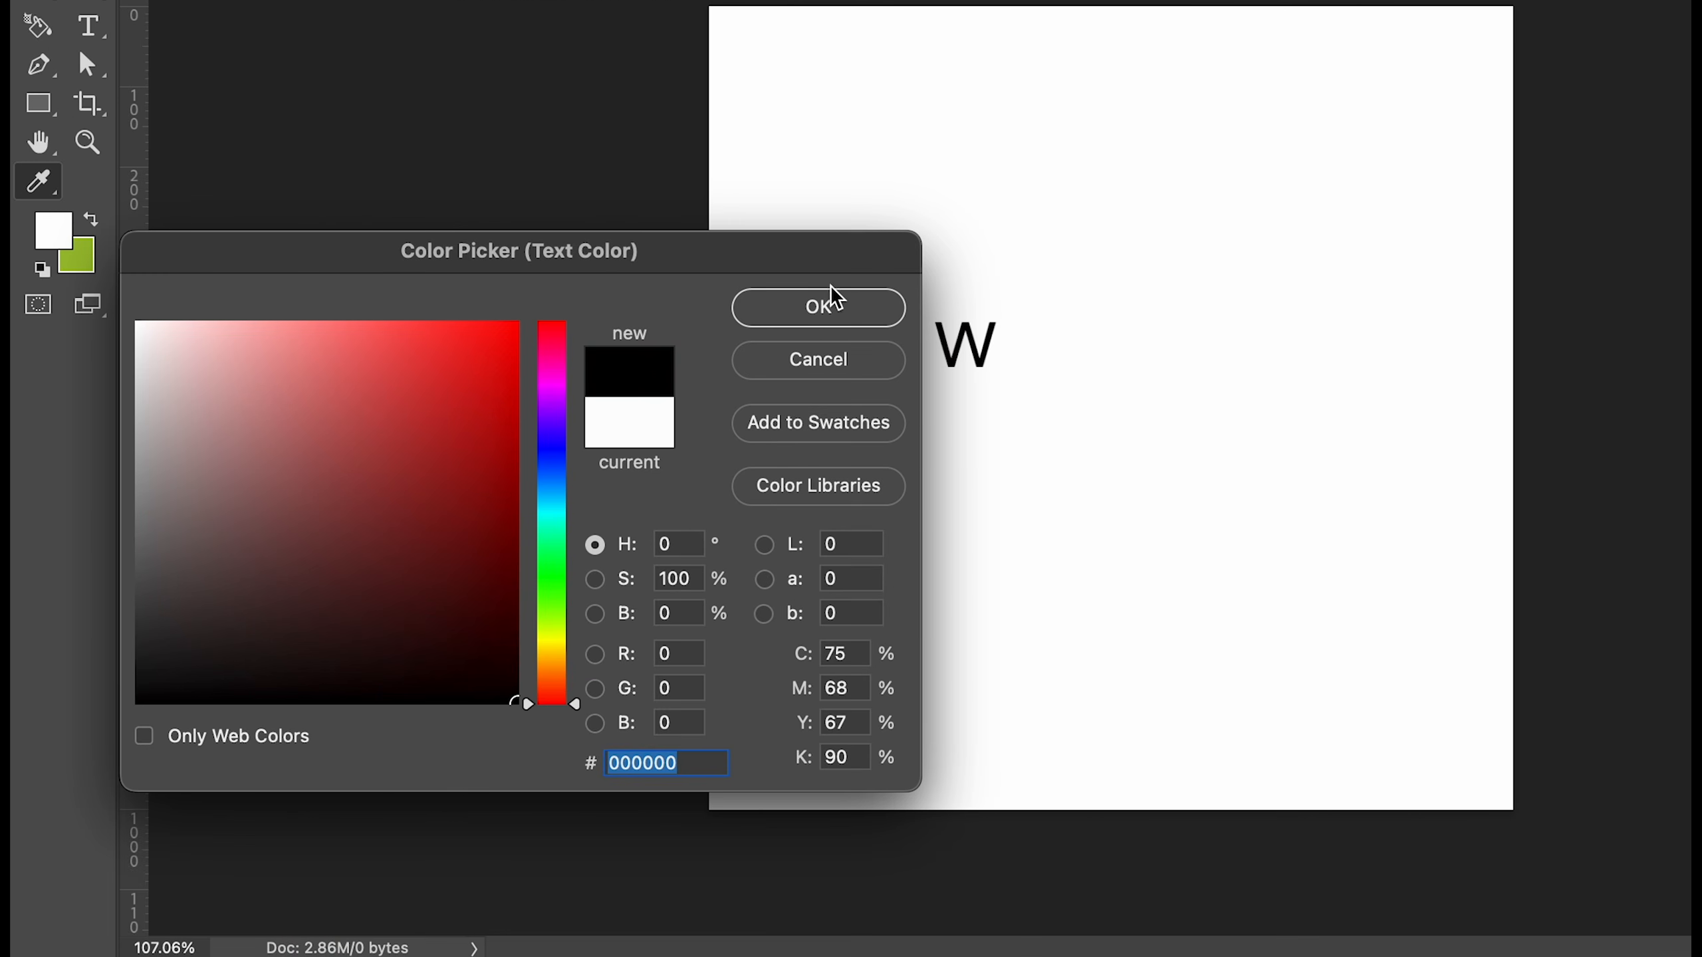
{"action": "left_click", "coordinate": [831, 305]}
{"action": "left_click", "coordinate": [31, 150]}
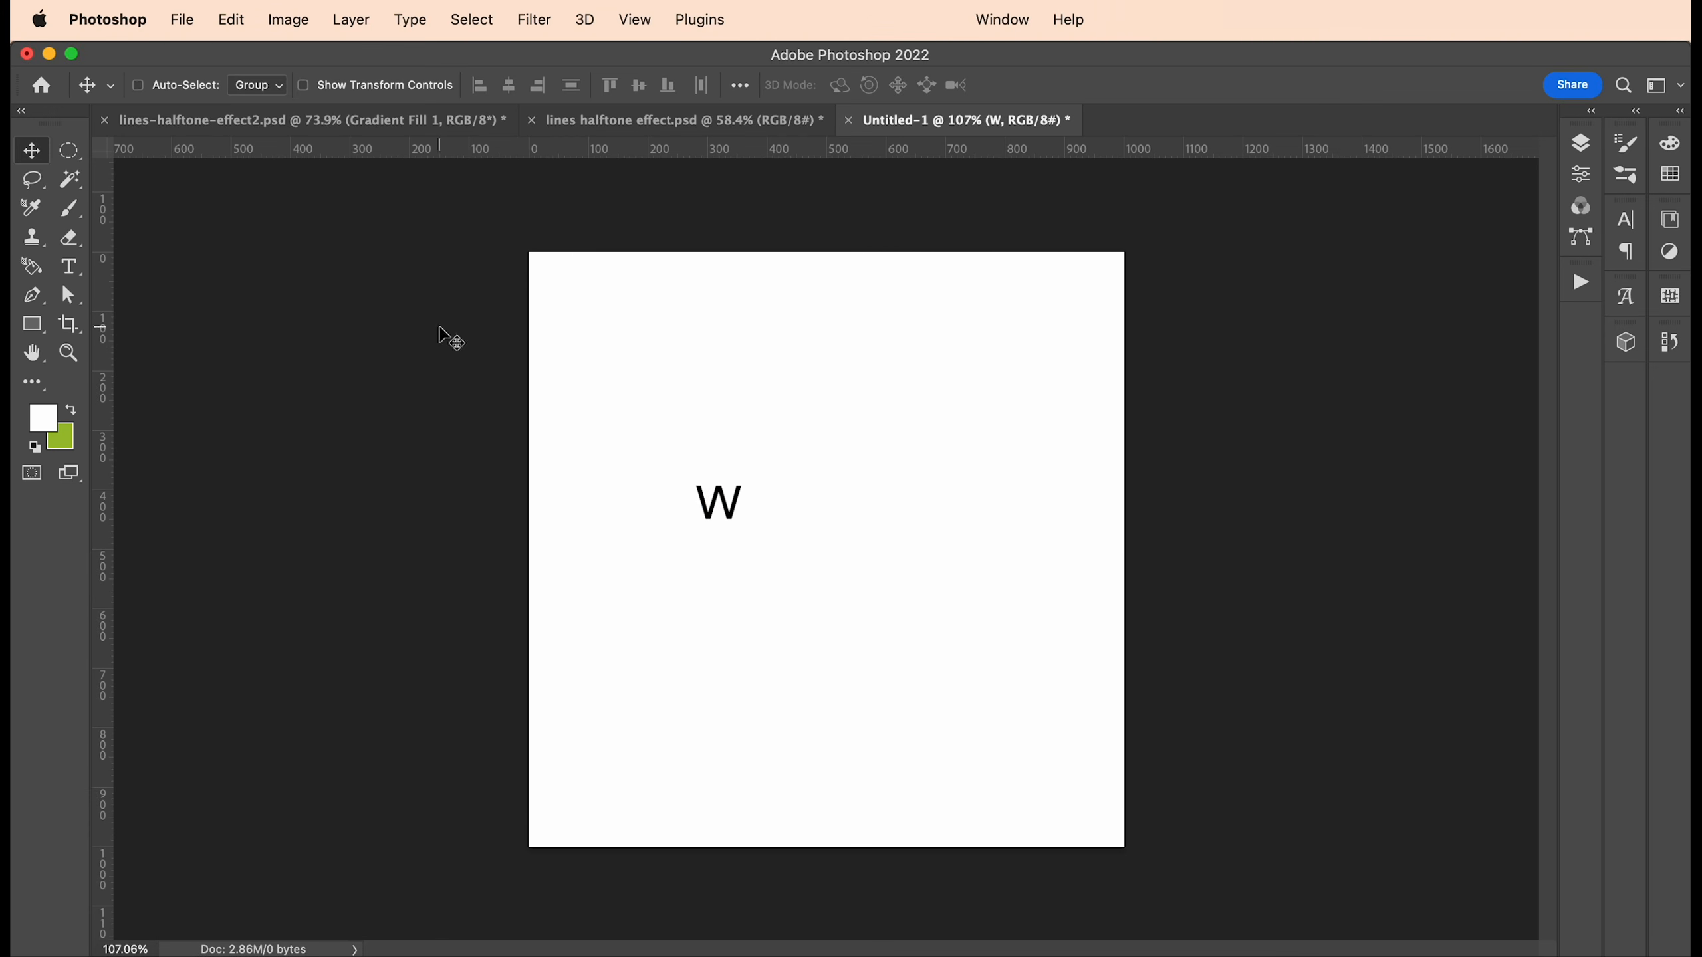
Scale the letter W to about 406.5% and move it near the middle of the canvas
{"action": "key", "text": "ctrl+t"}
{"action": "left_click_drag", "start_coordinate": [810, 506], "coordinate": [1178, 532]}
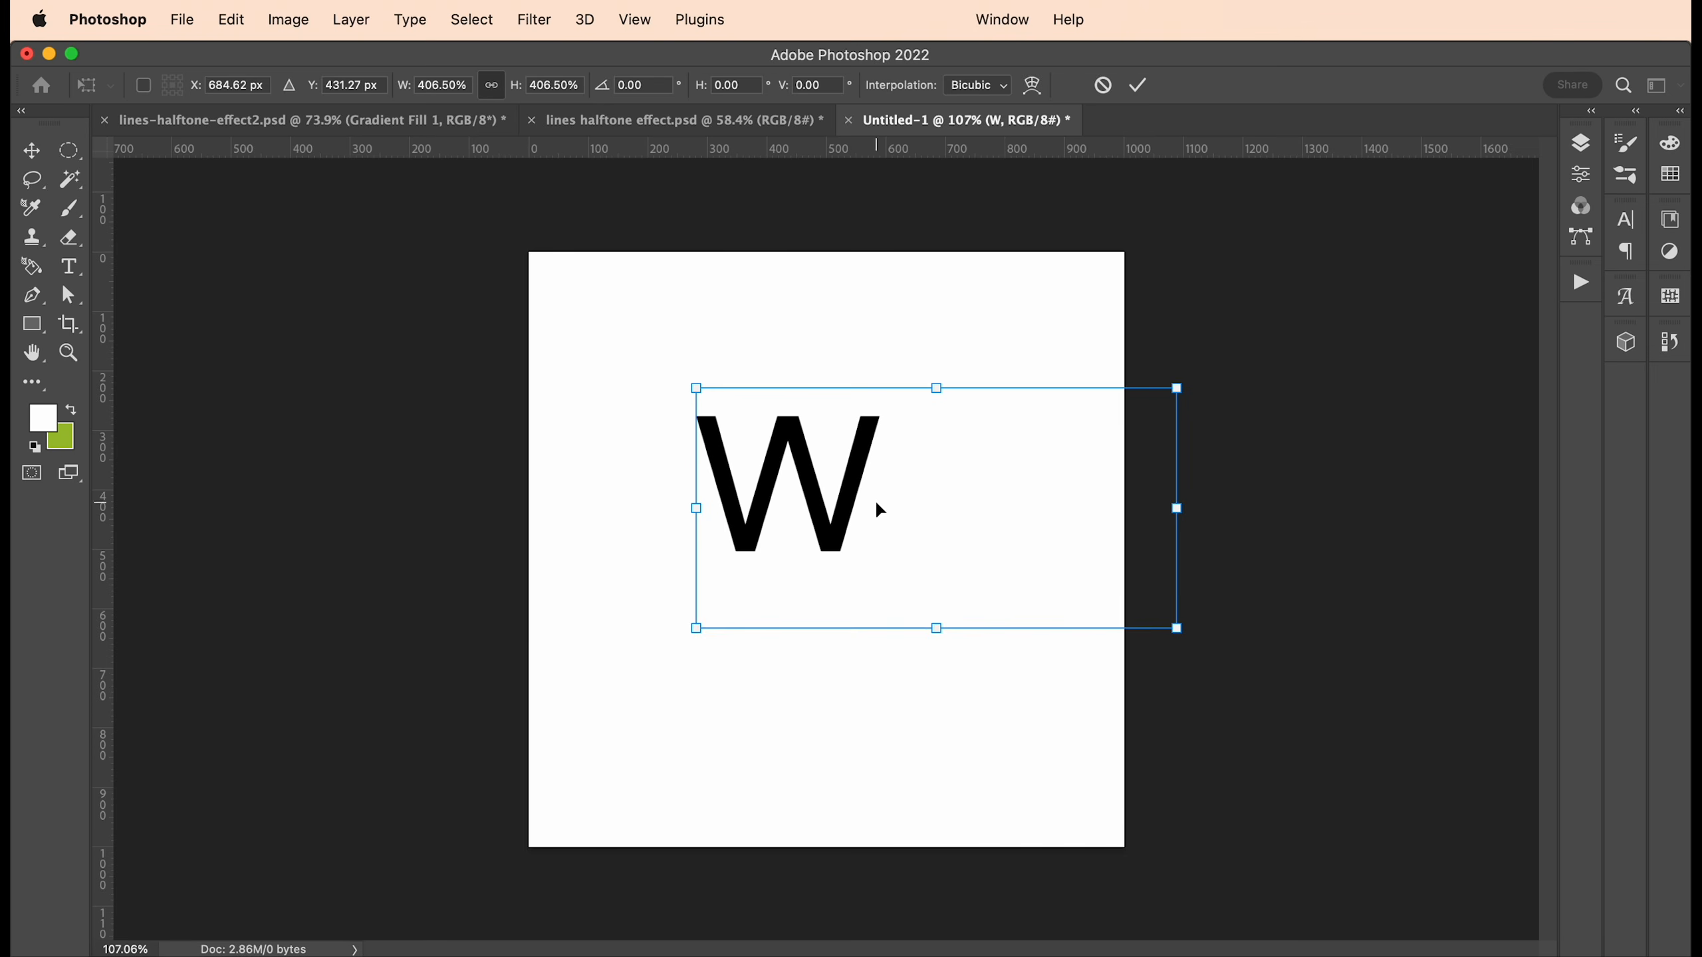
{"action": "key", "text": "Return"}
{"action": "left_click_drag", "start_coordinate": [812, 482], "coordinate": [835, 529]}
Set the font style of the letter W to Avenir Black
{"action": "key", "text": "t"}
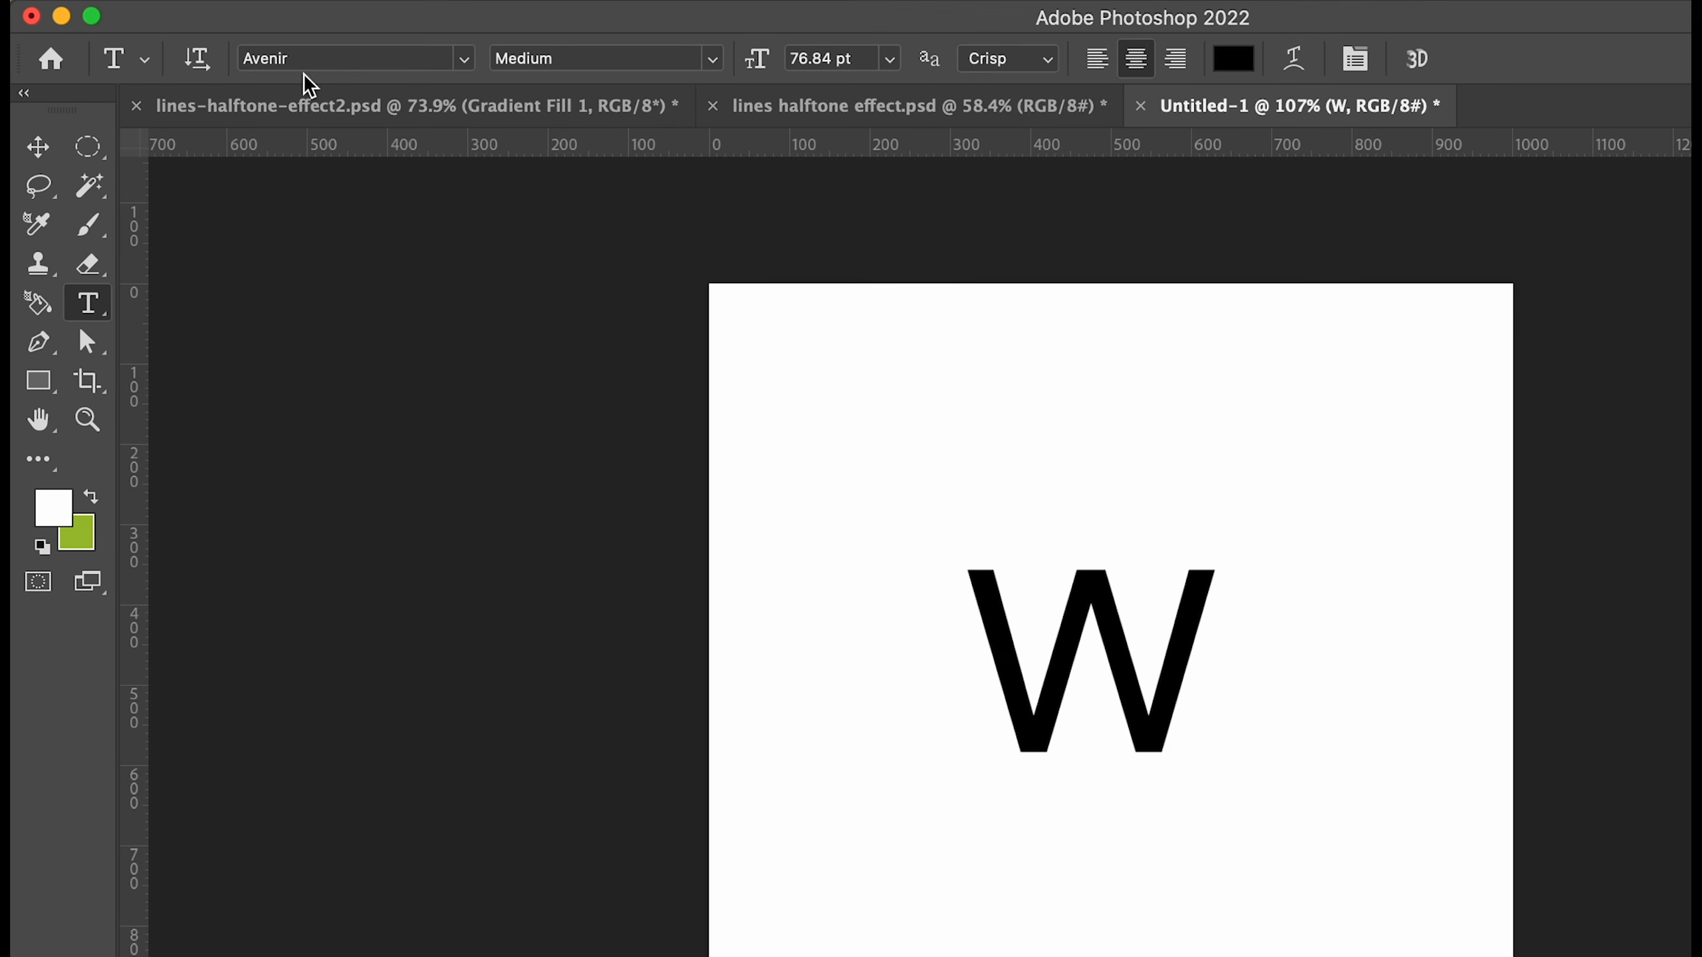
{"action": "left_click", "coordinate": [710, 60]}
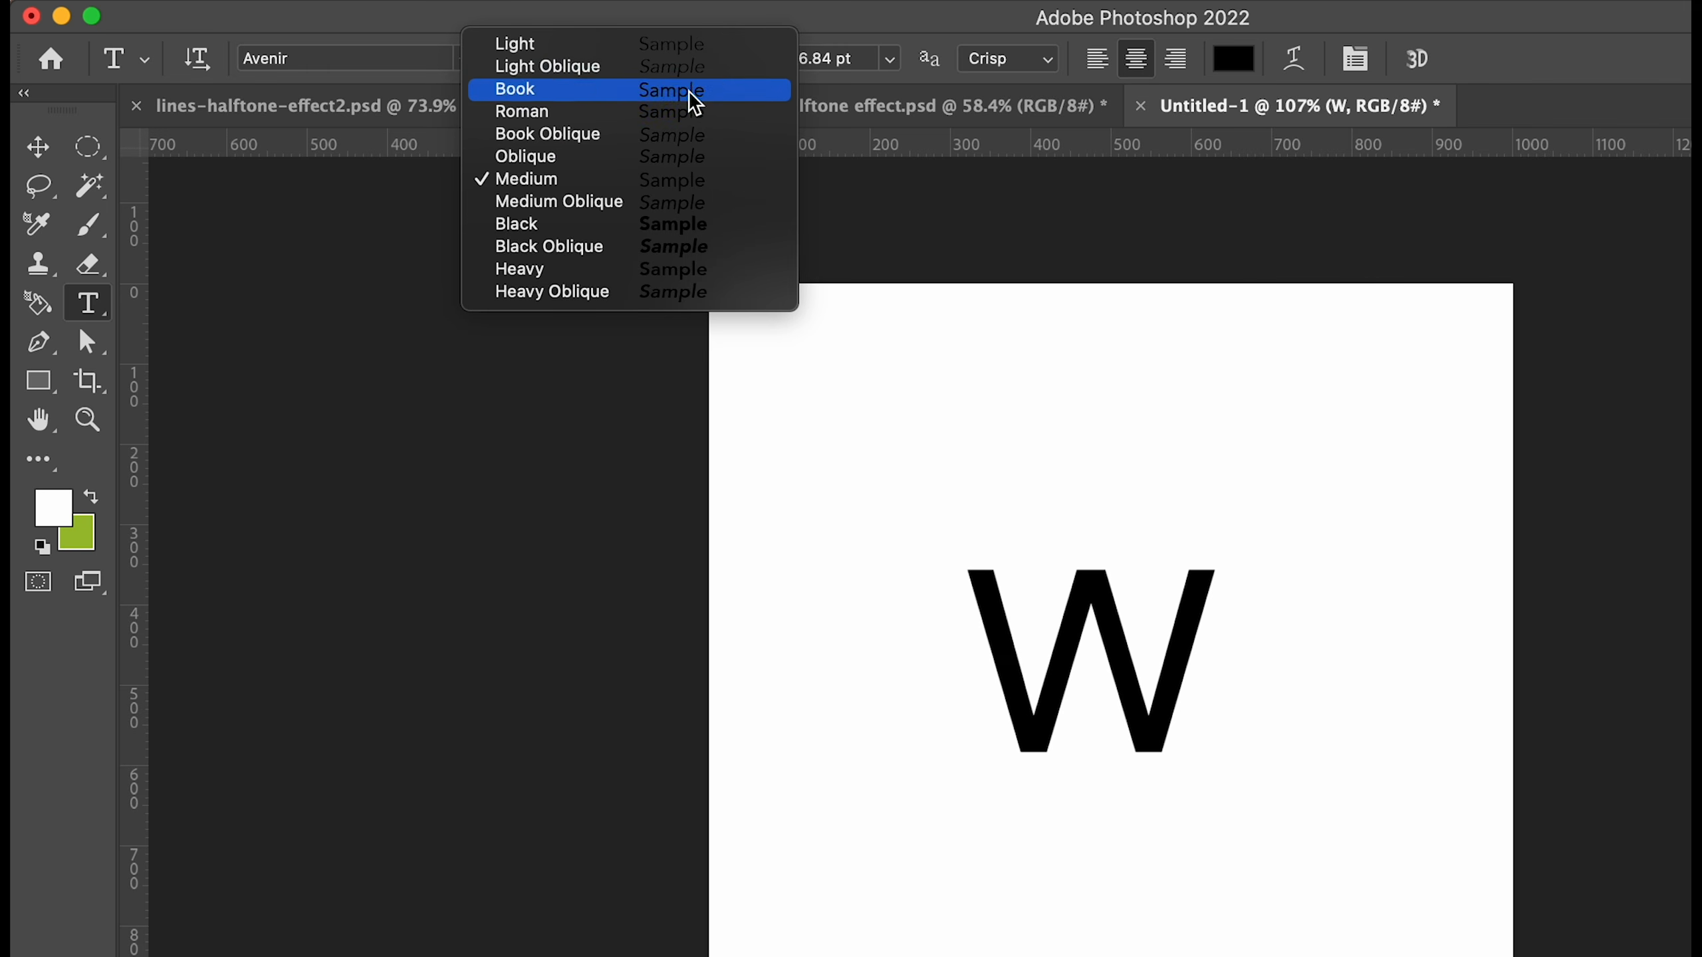
{"action": "left_click", "coordinate": [597, 224]}
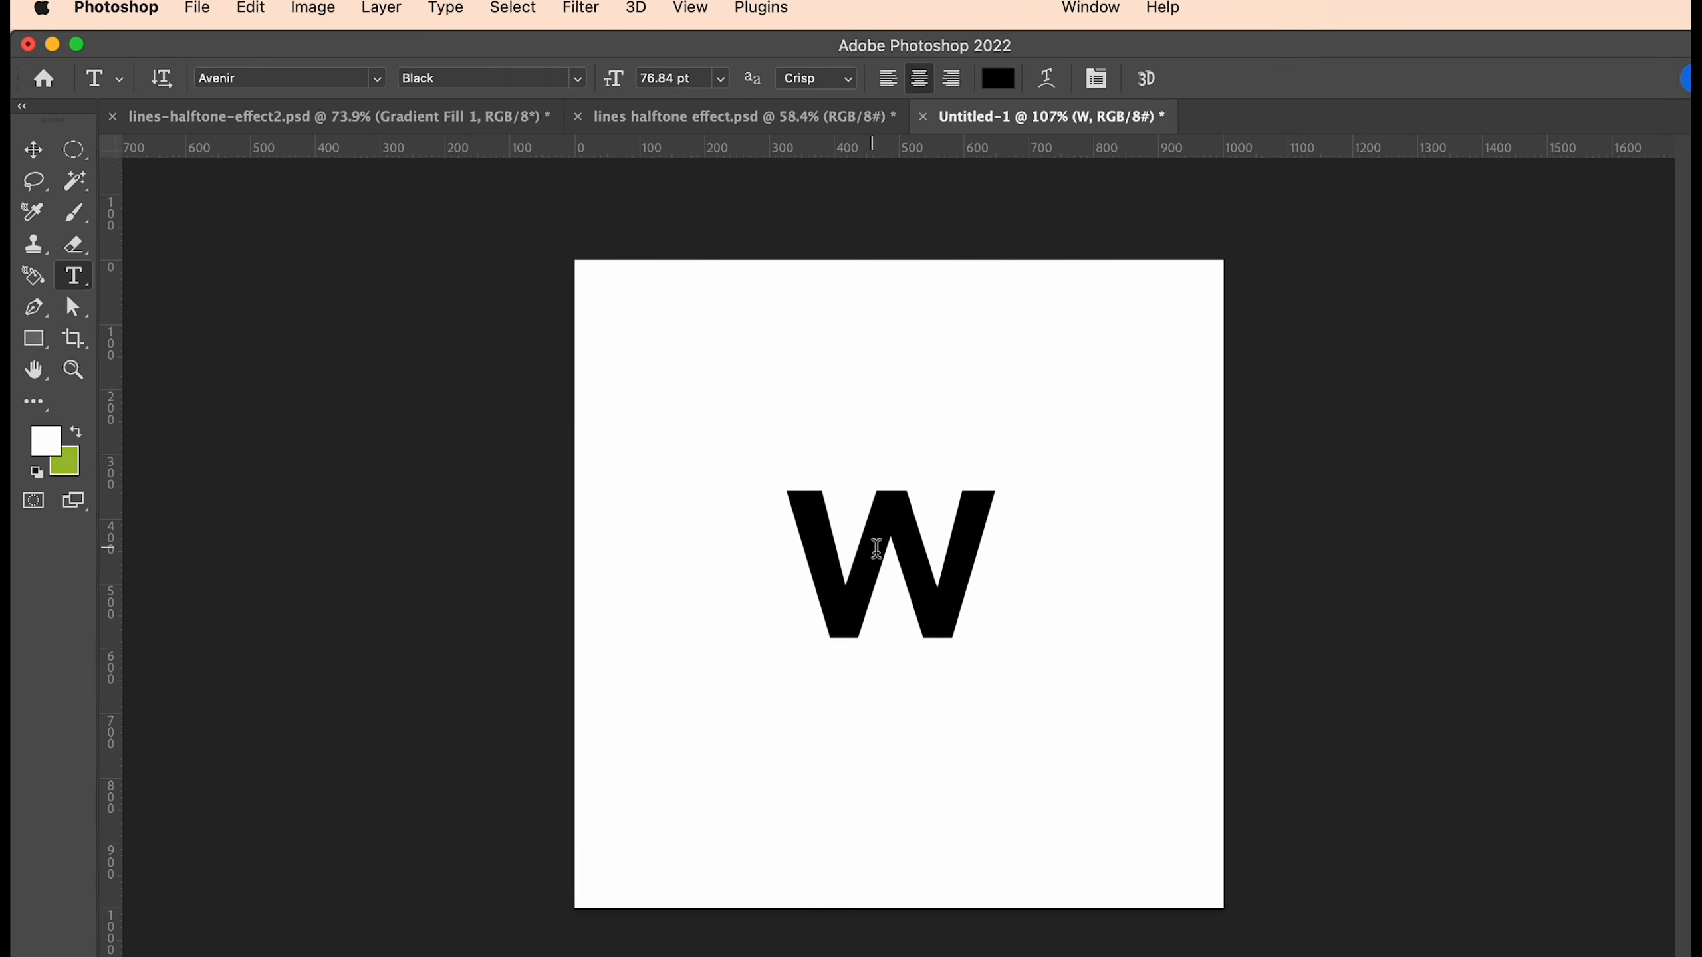
{"action": "left_click", "coordinate": [31, 150]}
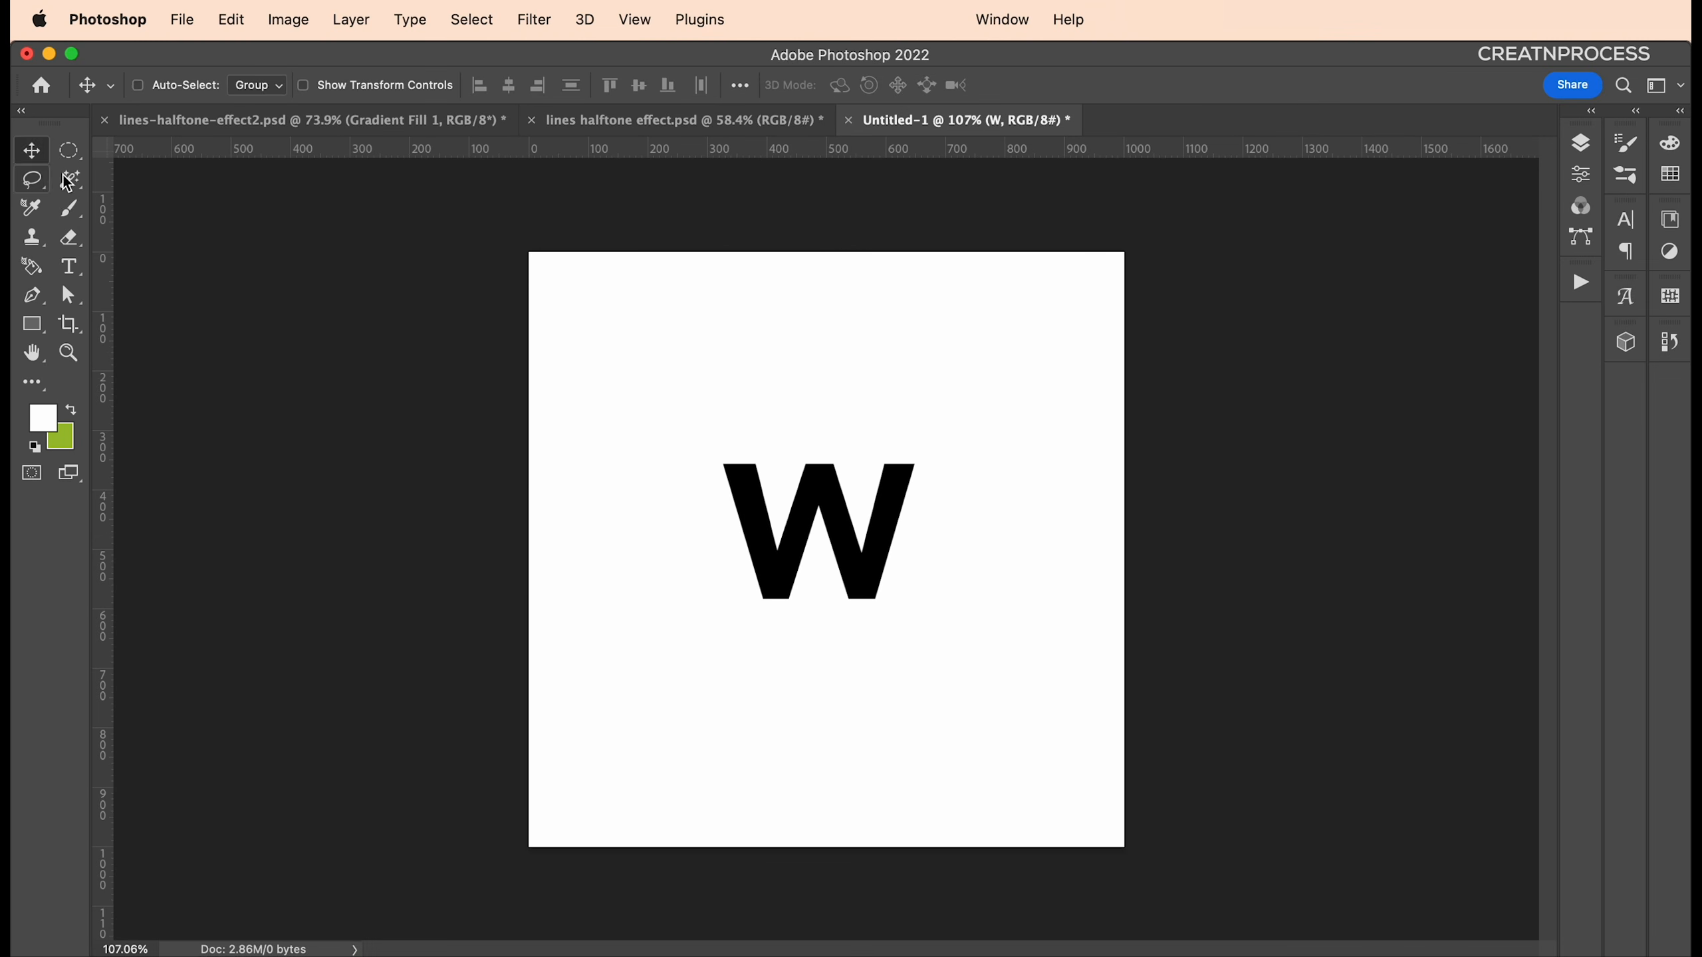
Enlarge the letter W to about 619 px wide and centre it on the canvas
{"action": "key", "text": "super+t"}
{"action": "left_click_drag", "start_coordinate": [966, 435], "coordinate": [962, 282]}
{"action": "left_click_drag", "start_coordinate": [800, 409], "coordinate": [904, 528]}
{"action": "left_click_drag", "start_coordinate": [1069, 399], "coordinate": [1066, 321]}
{"action": "left_click_drag", "start_coordinate": [849, 492], "coordinate": [892, 526]}
{"action": "key", "text": "Return"}
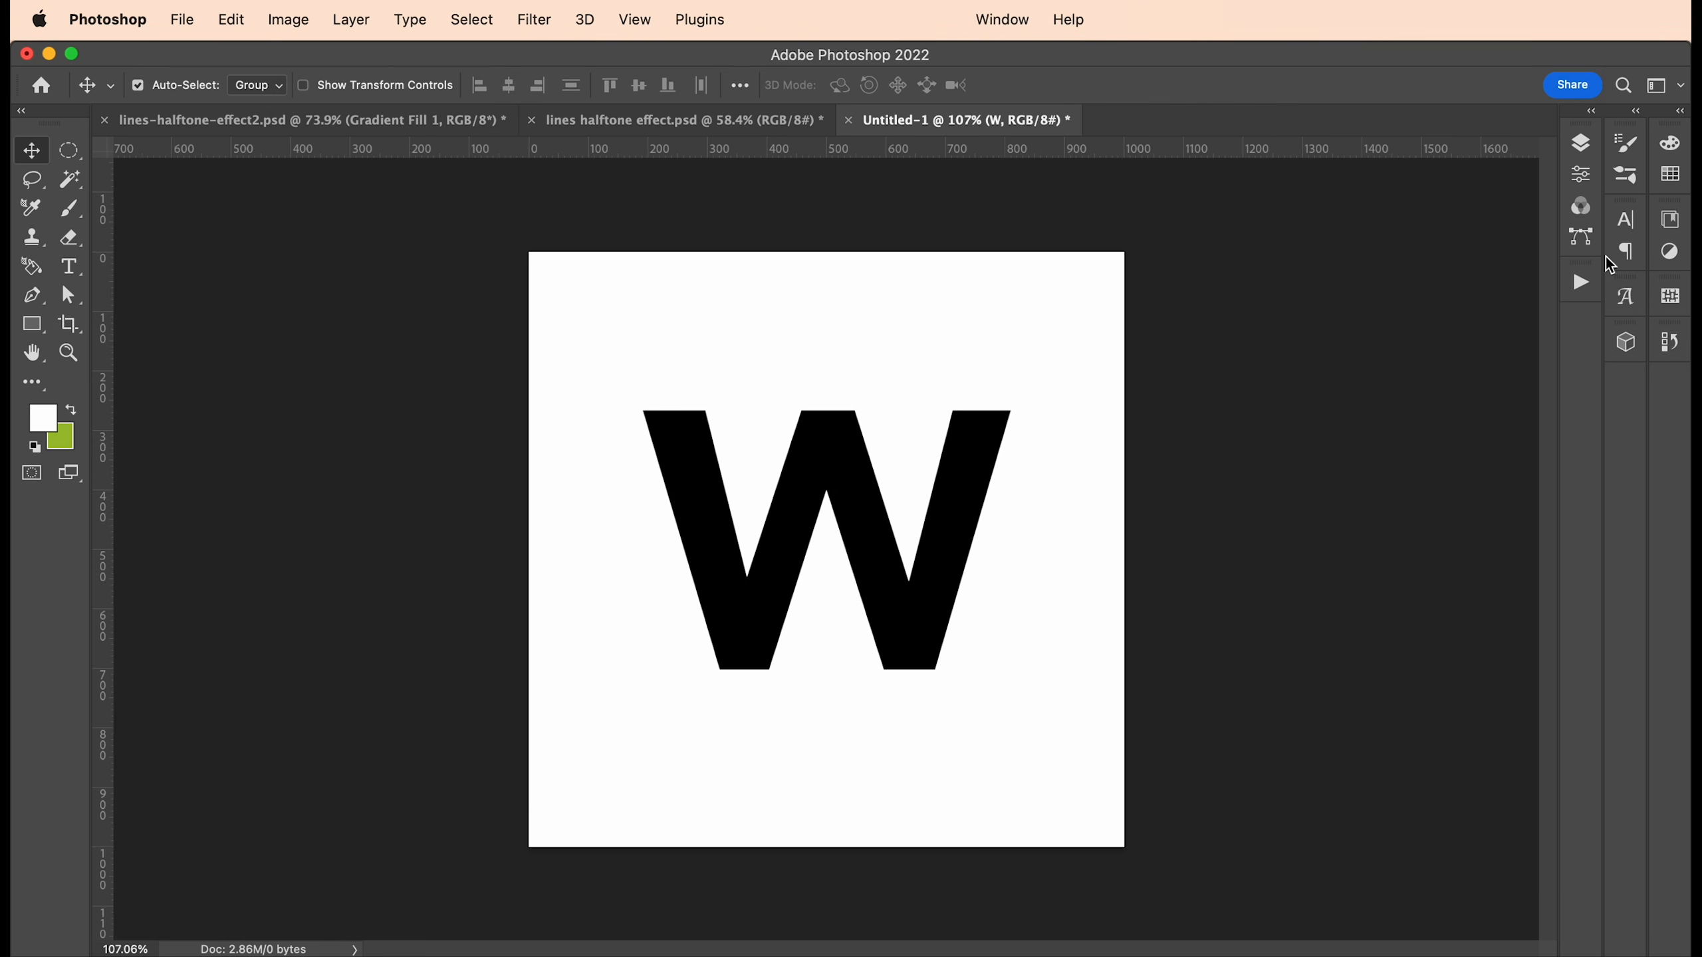
Convert the W text layer to a smart object and unlock the Background layer
{"action": "left_click", "coordinate": [1581, 149]}
{"action": "right_click", "coordinate": [1484, 294]}
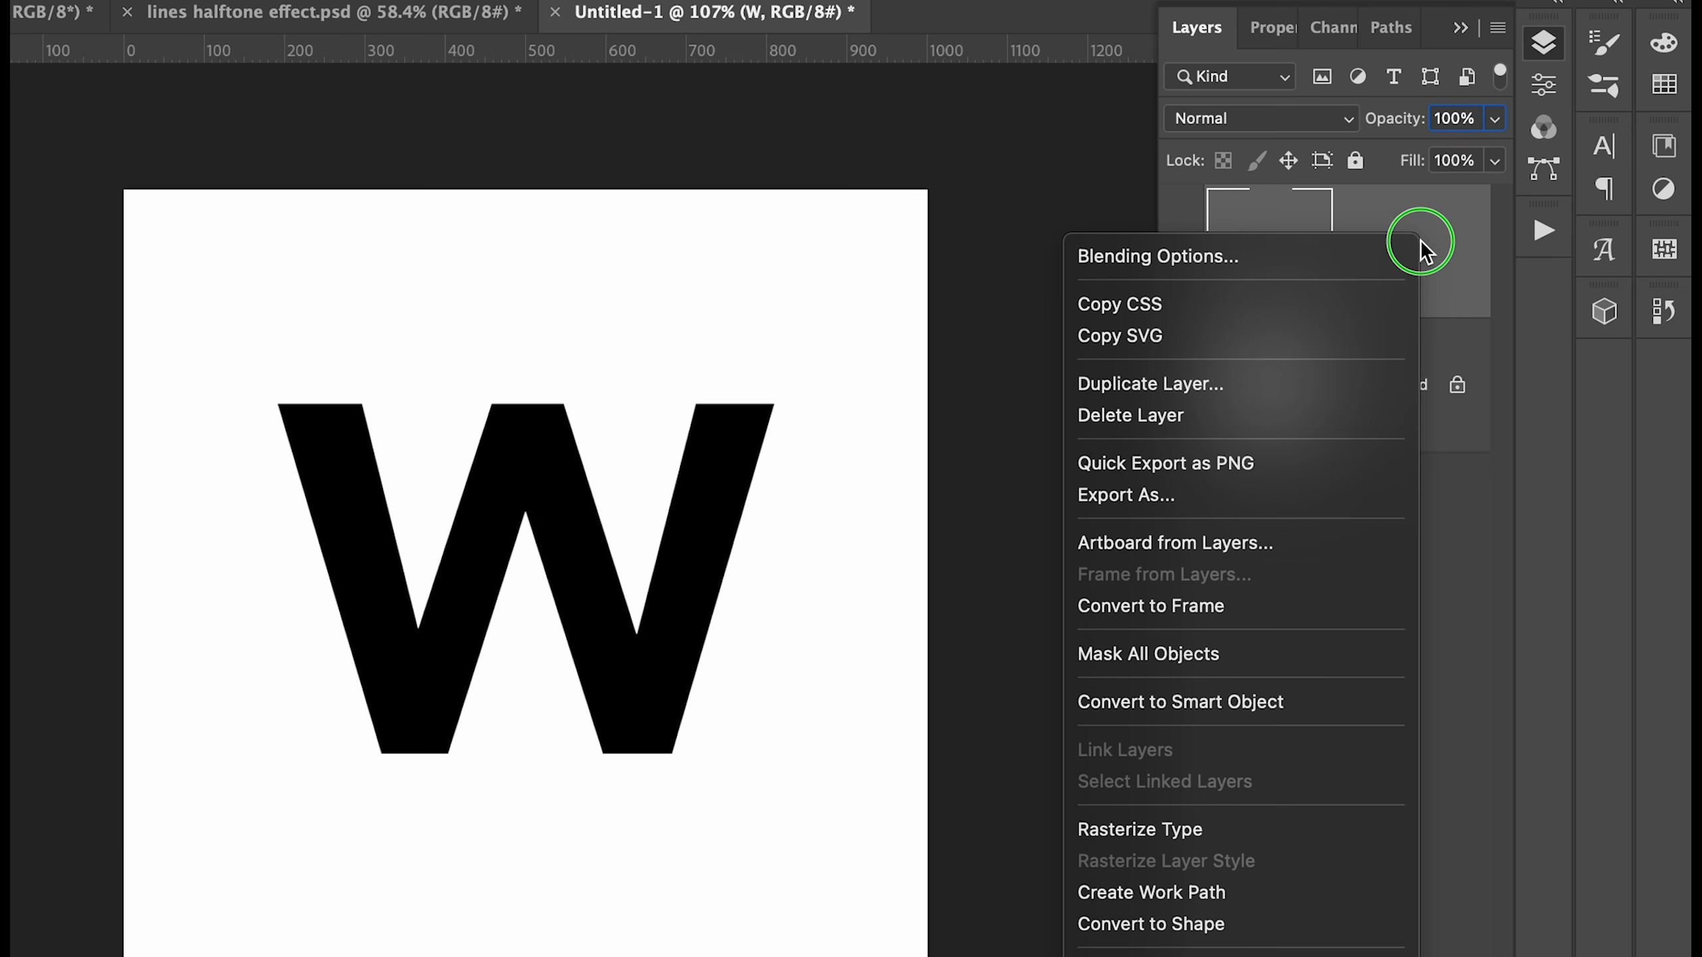
{"action": "left_click", "coordinate": [1240, 702]}
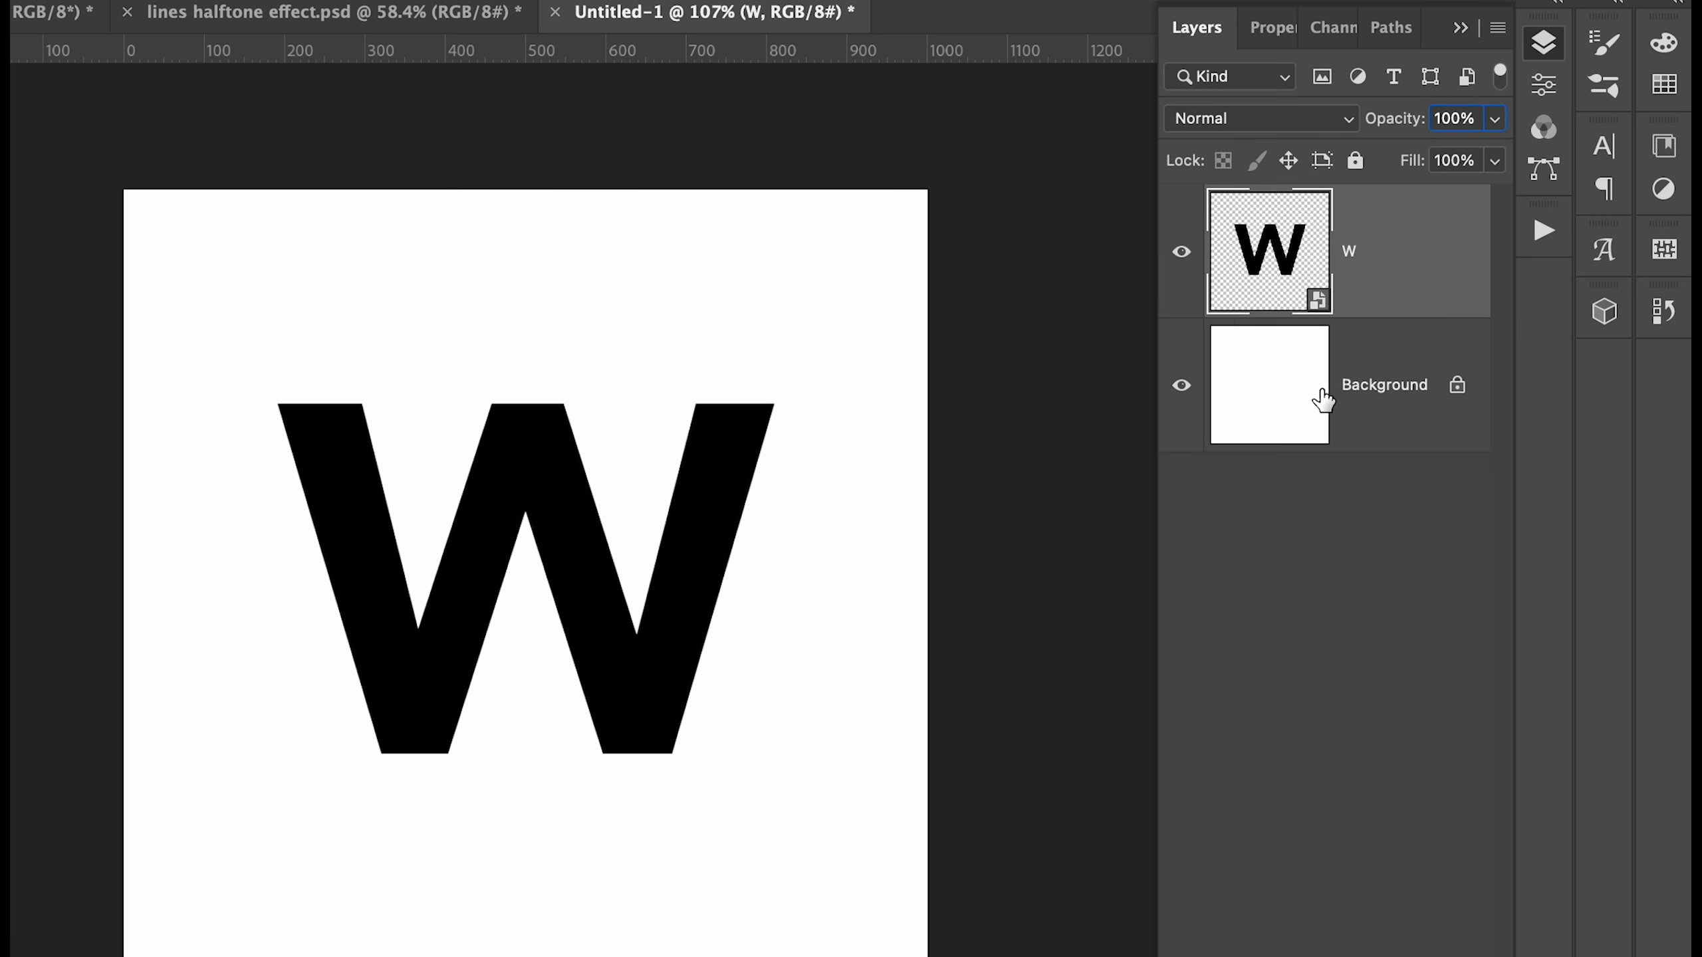
{"action": "left_click", "coordinate": [1458, 389]}
{"action": "left_click", "coordinate": [1203, 282]}
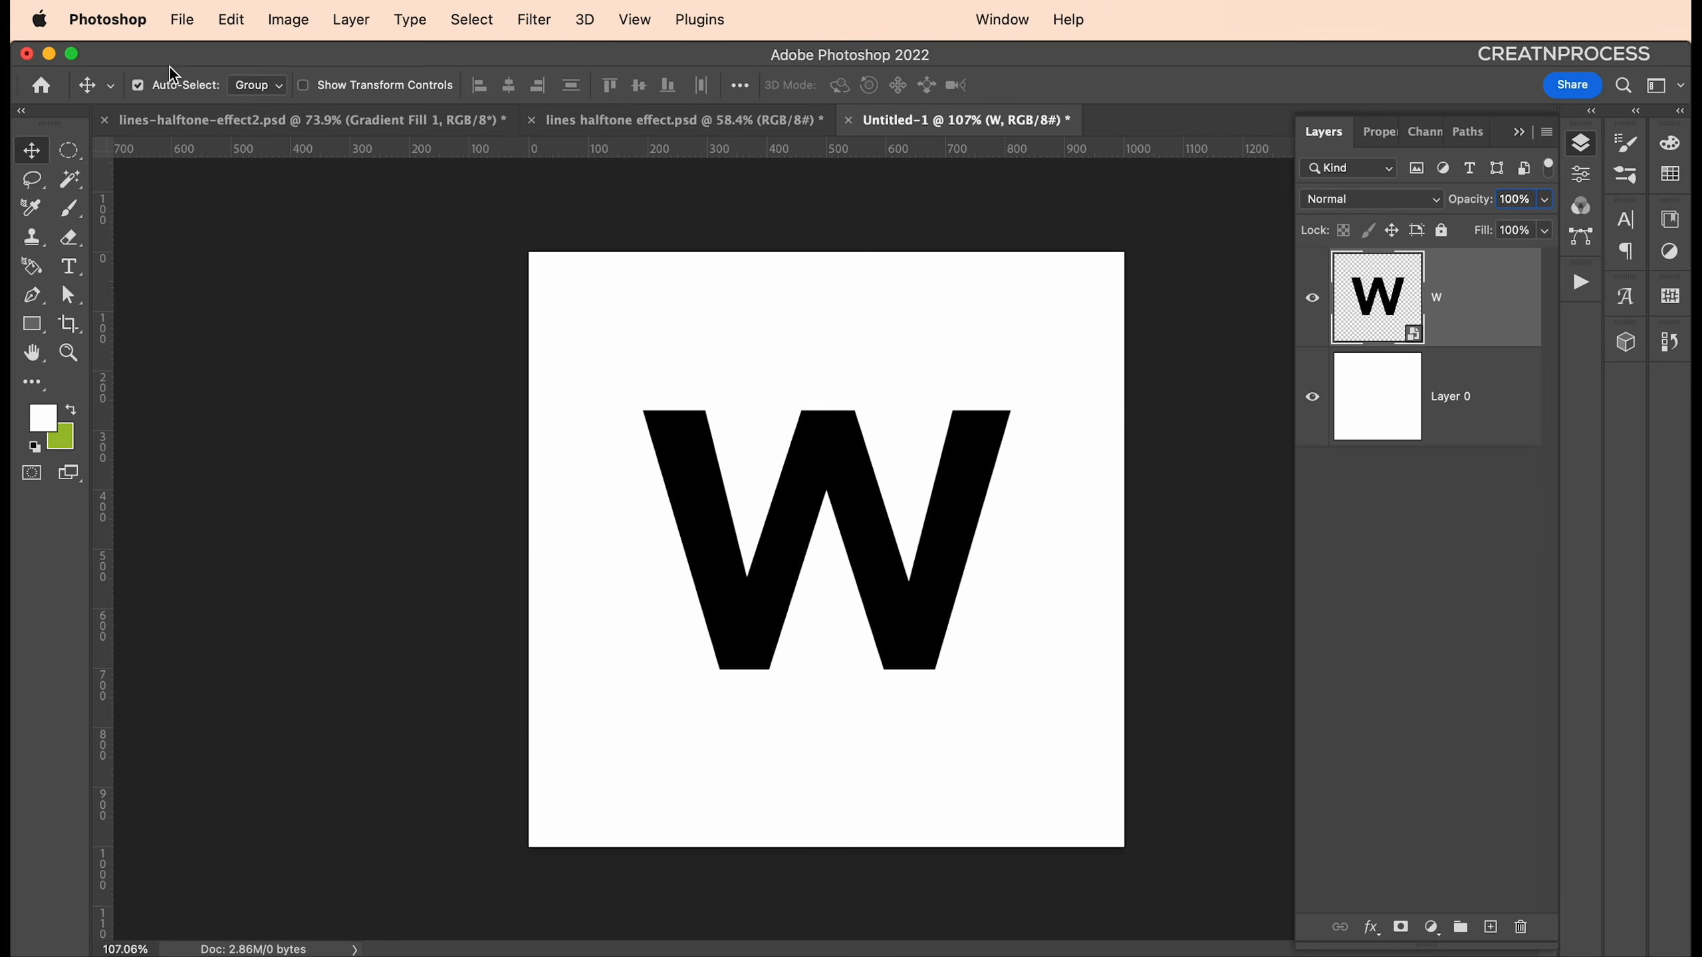
Create a second new document of 200 x 200 px at 300 ppi with transparent background contents
{"action": "left_click", "coordinate": [184, 19]}
{"action": "left_click", "coordinate": [204, 58]}
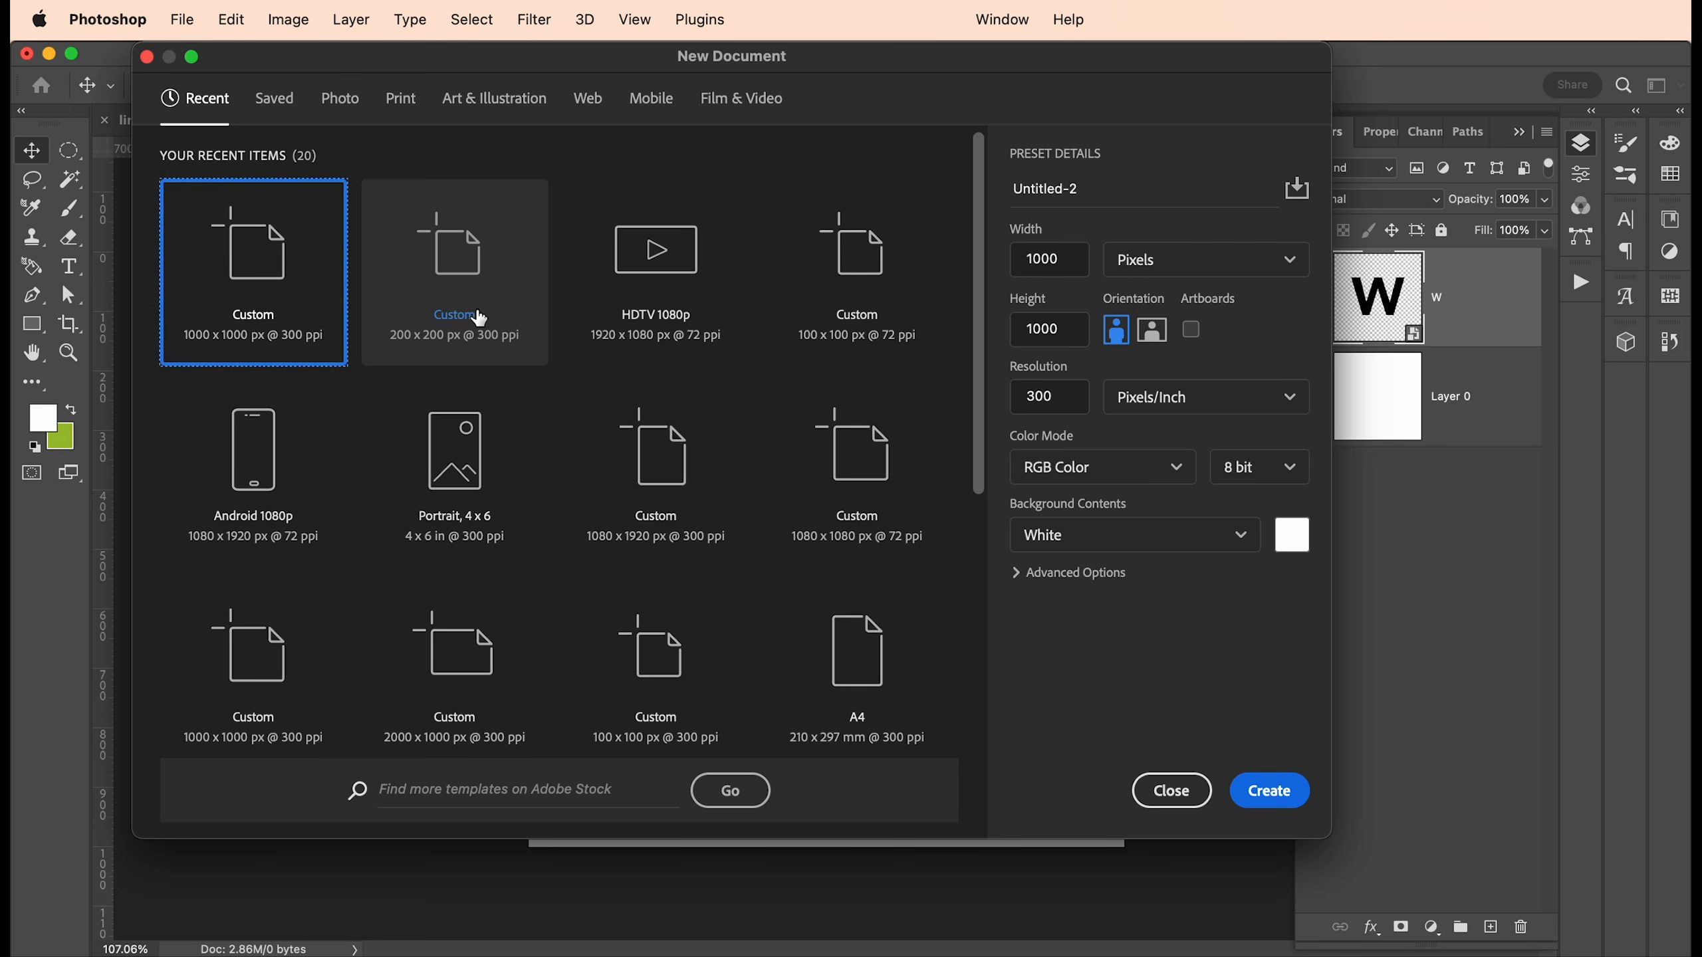
{"action": "left_click", "coordinate": [435, 261]}
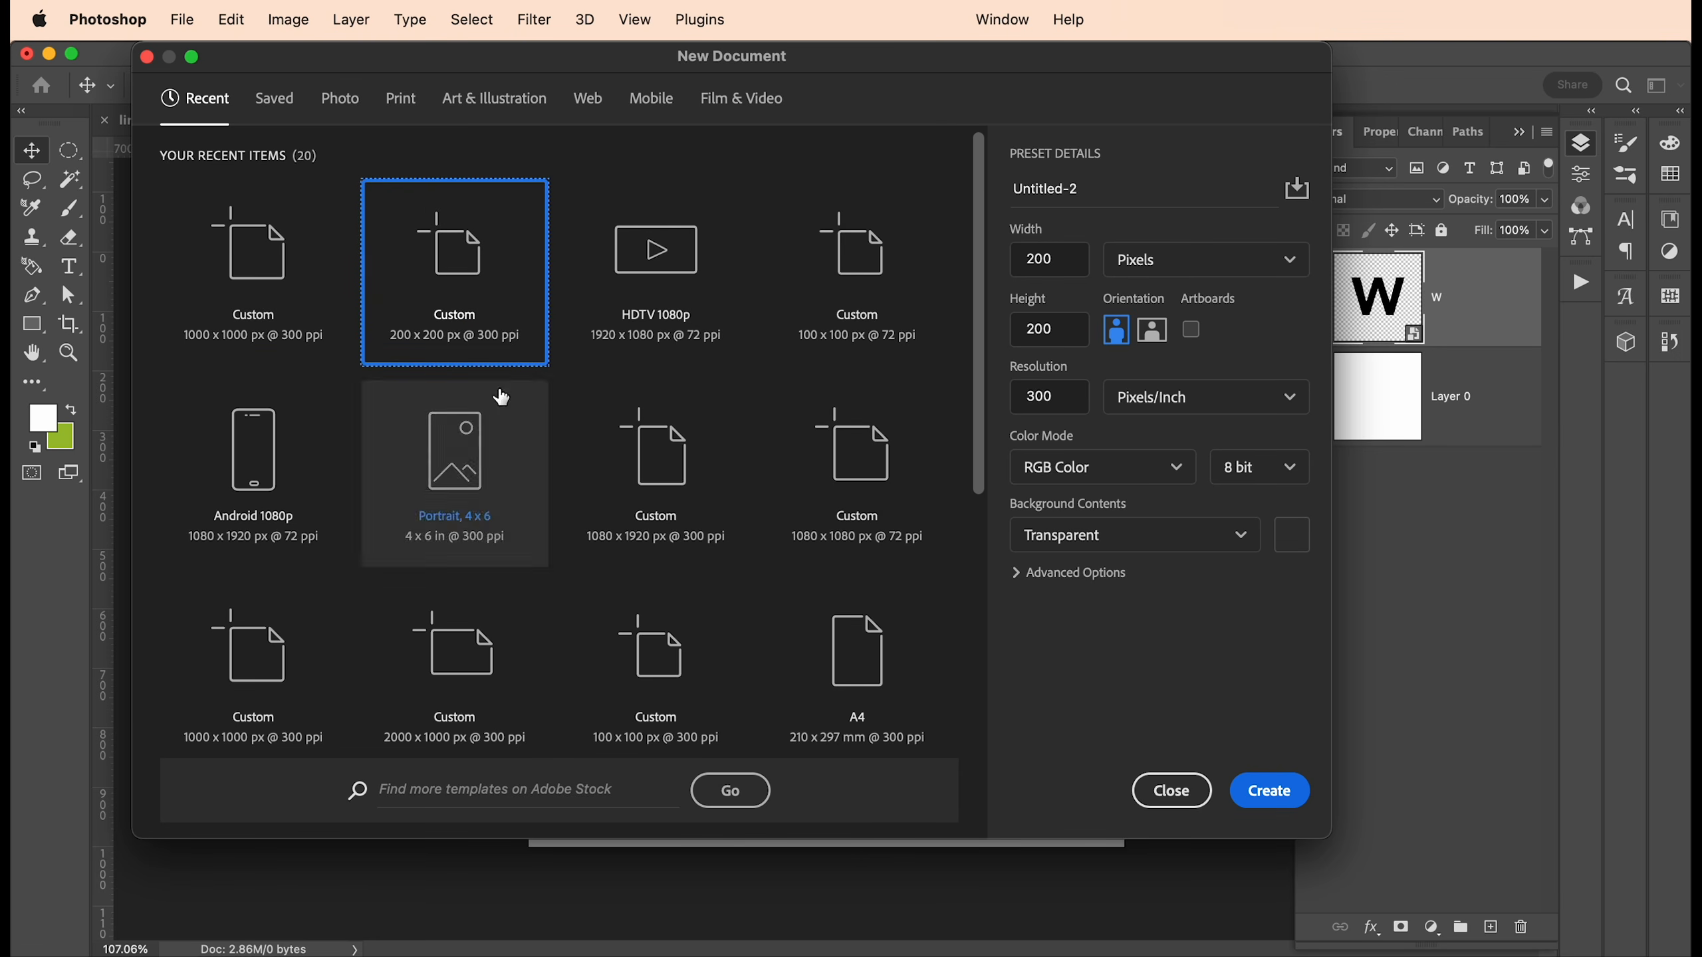
{"action": "left_click", "coordinate": [1260, 791]}
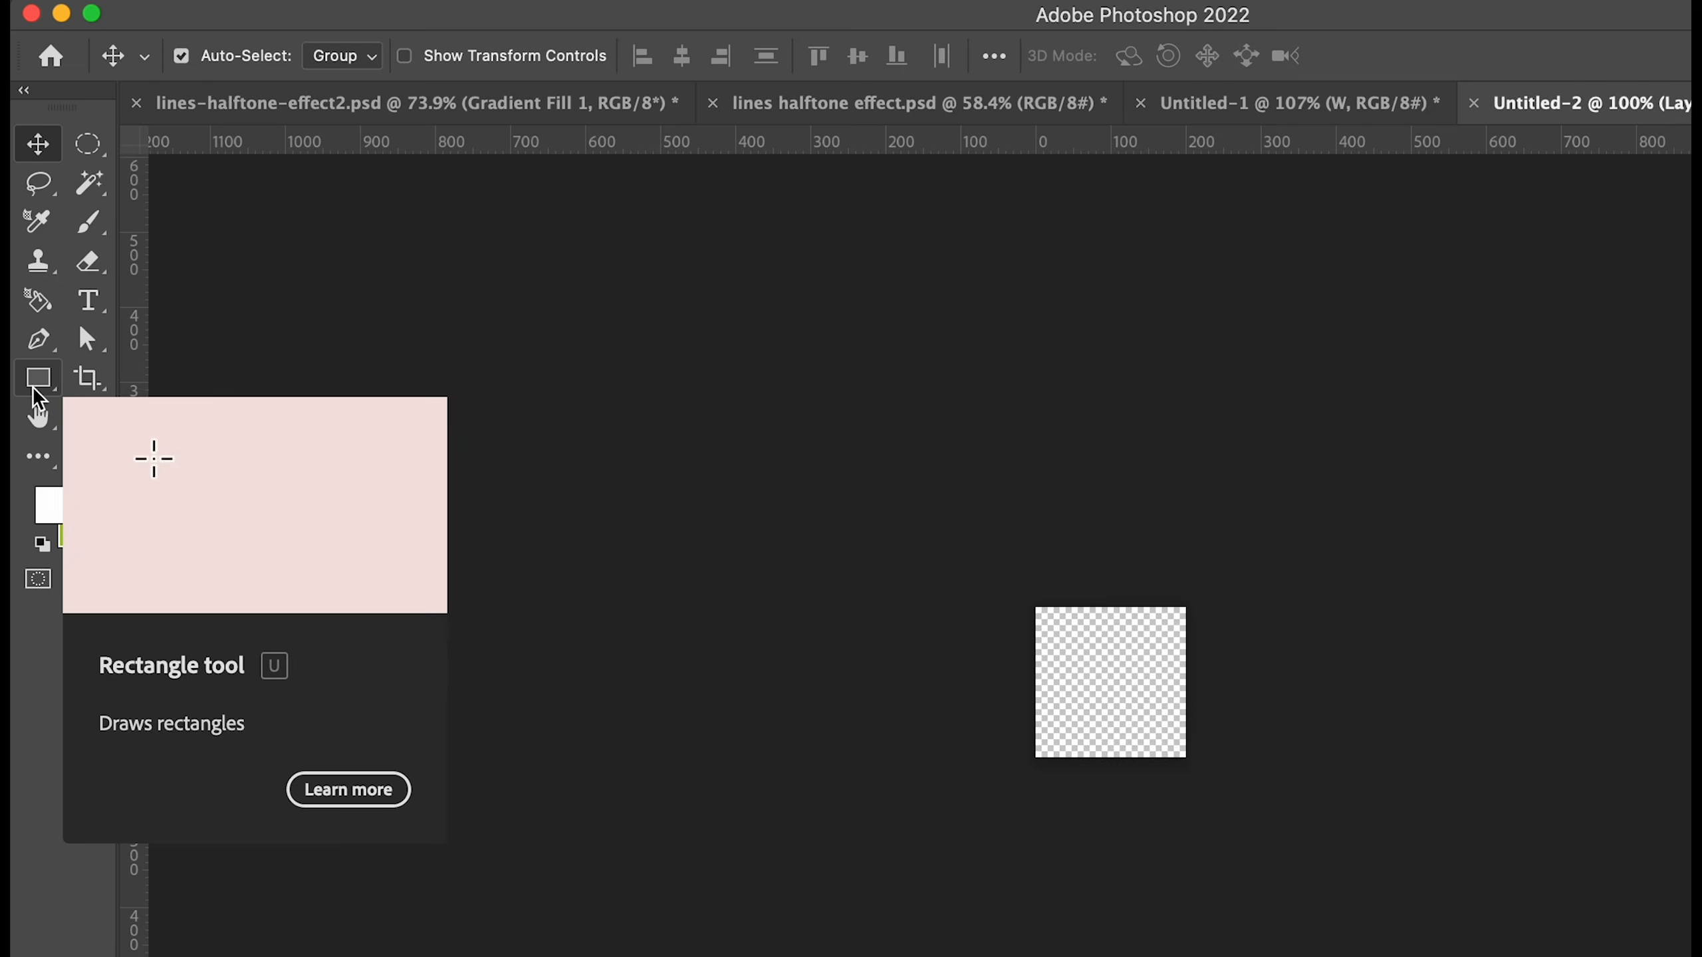
Create a 100 x 100 px rectangle shape on the transparent canvas and fill it with black
{"action": "left_click", "coordinate": [34, 388]}
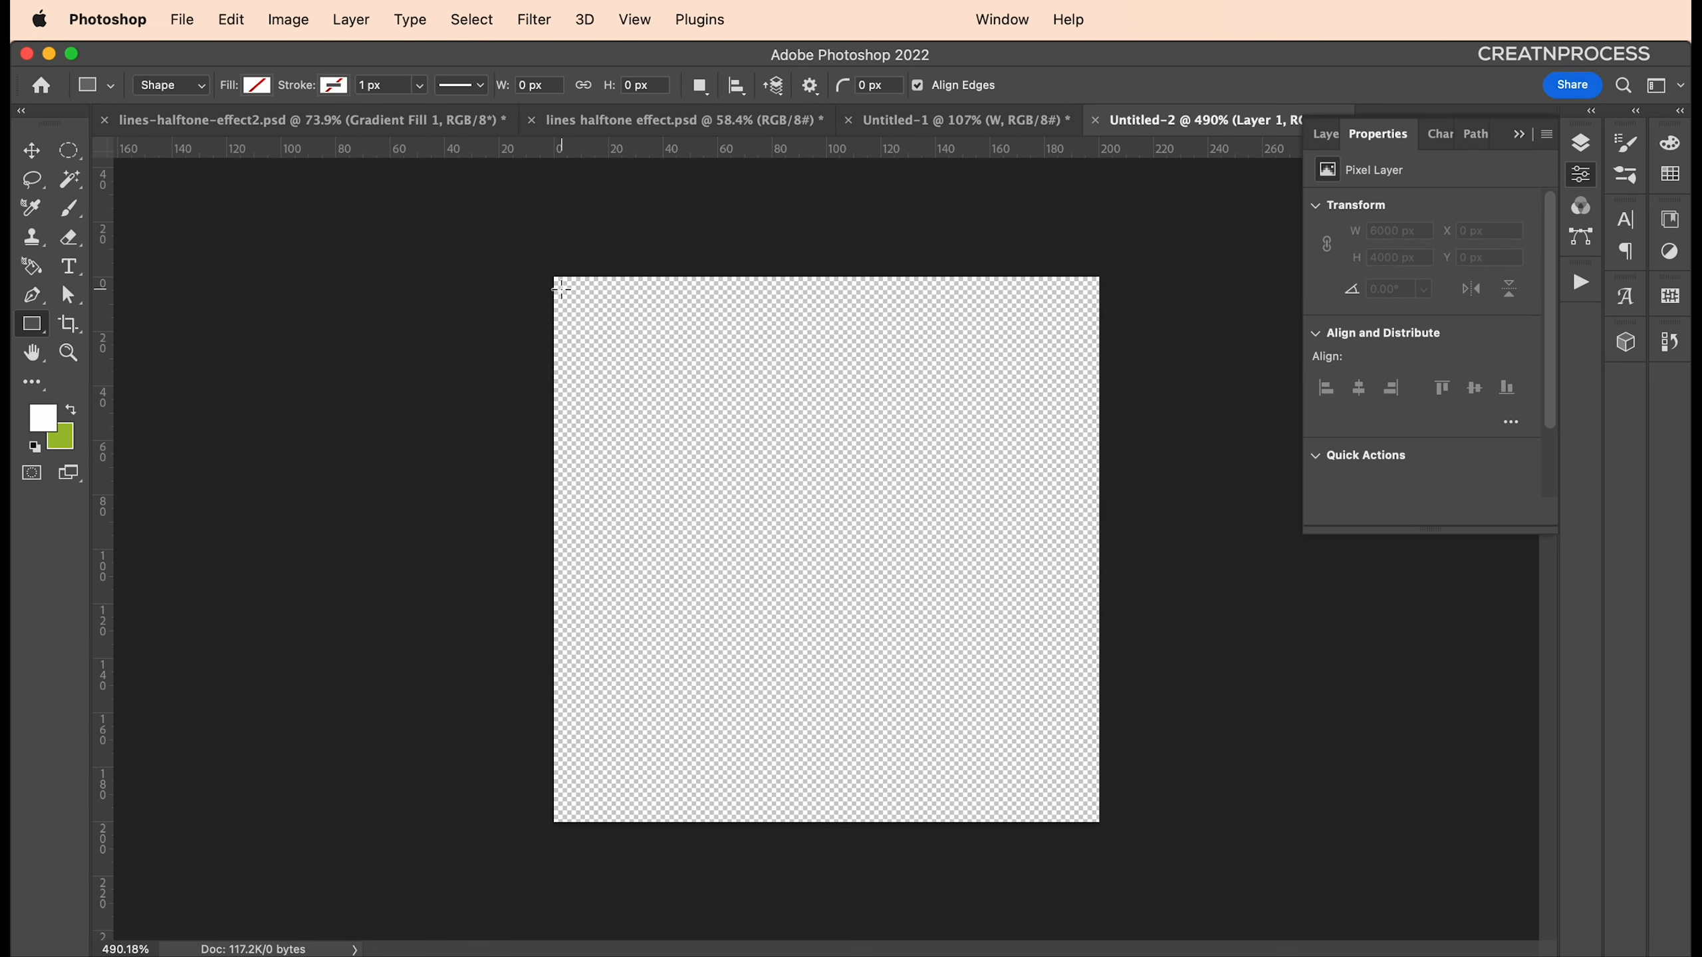
{"action": "left_click", "coordinate": [803, 419]}
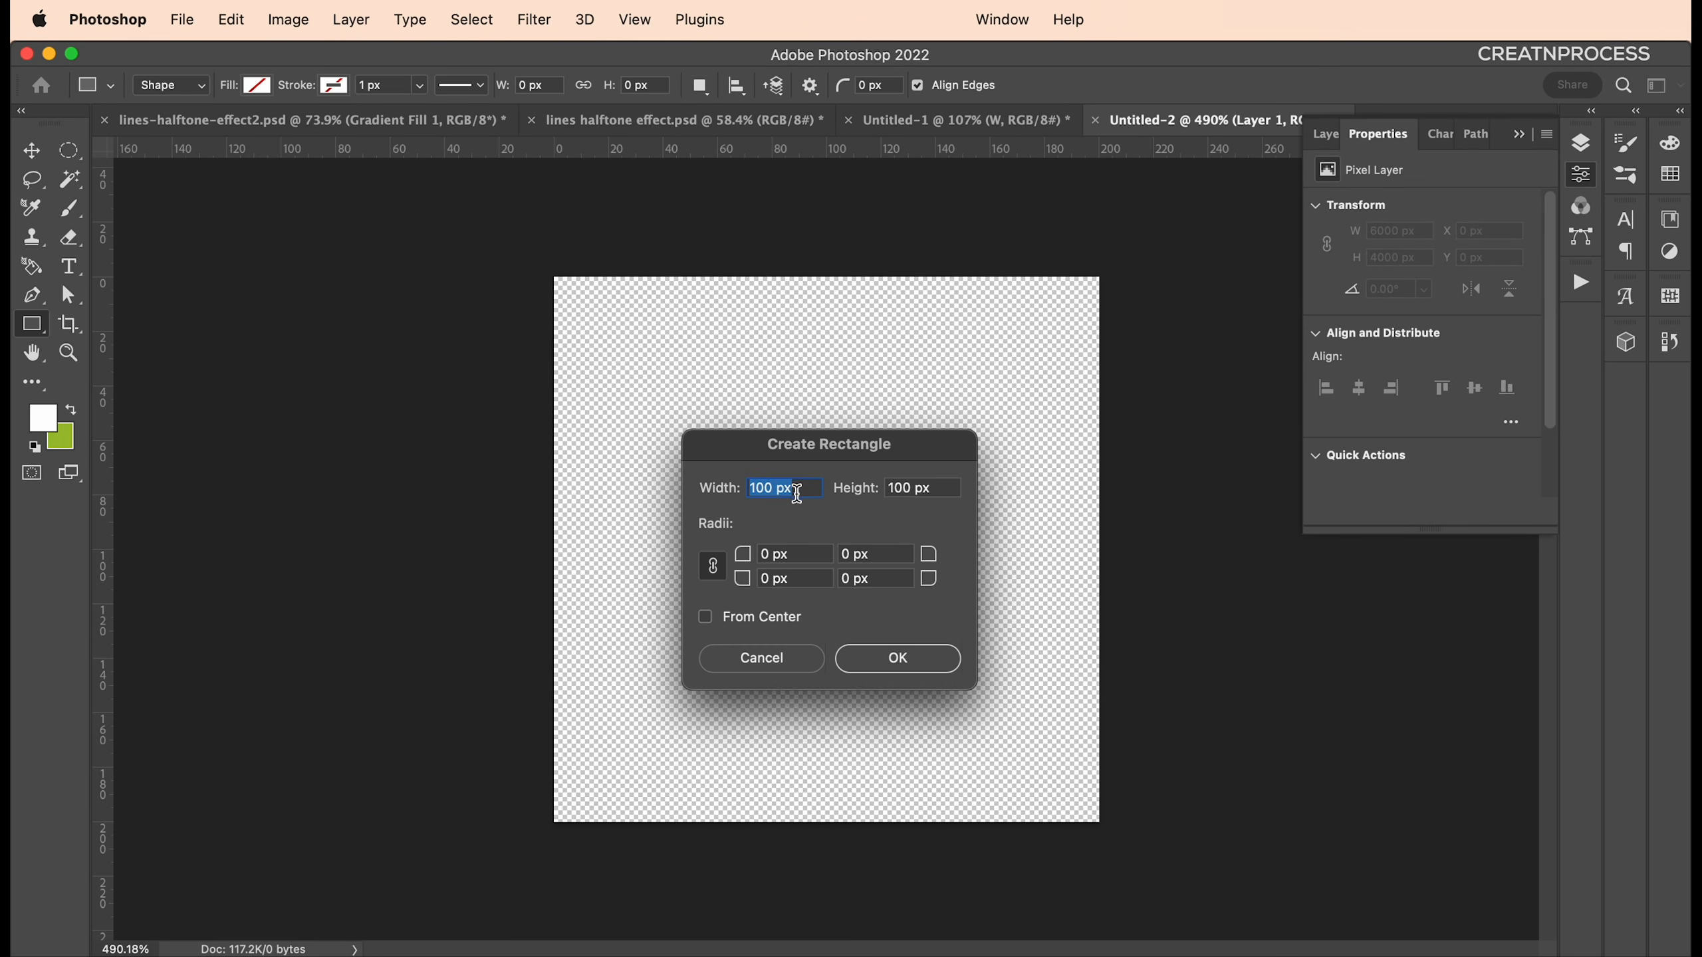
{"action": "left_click", "coordinate": [919, 655]}
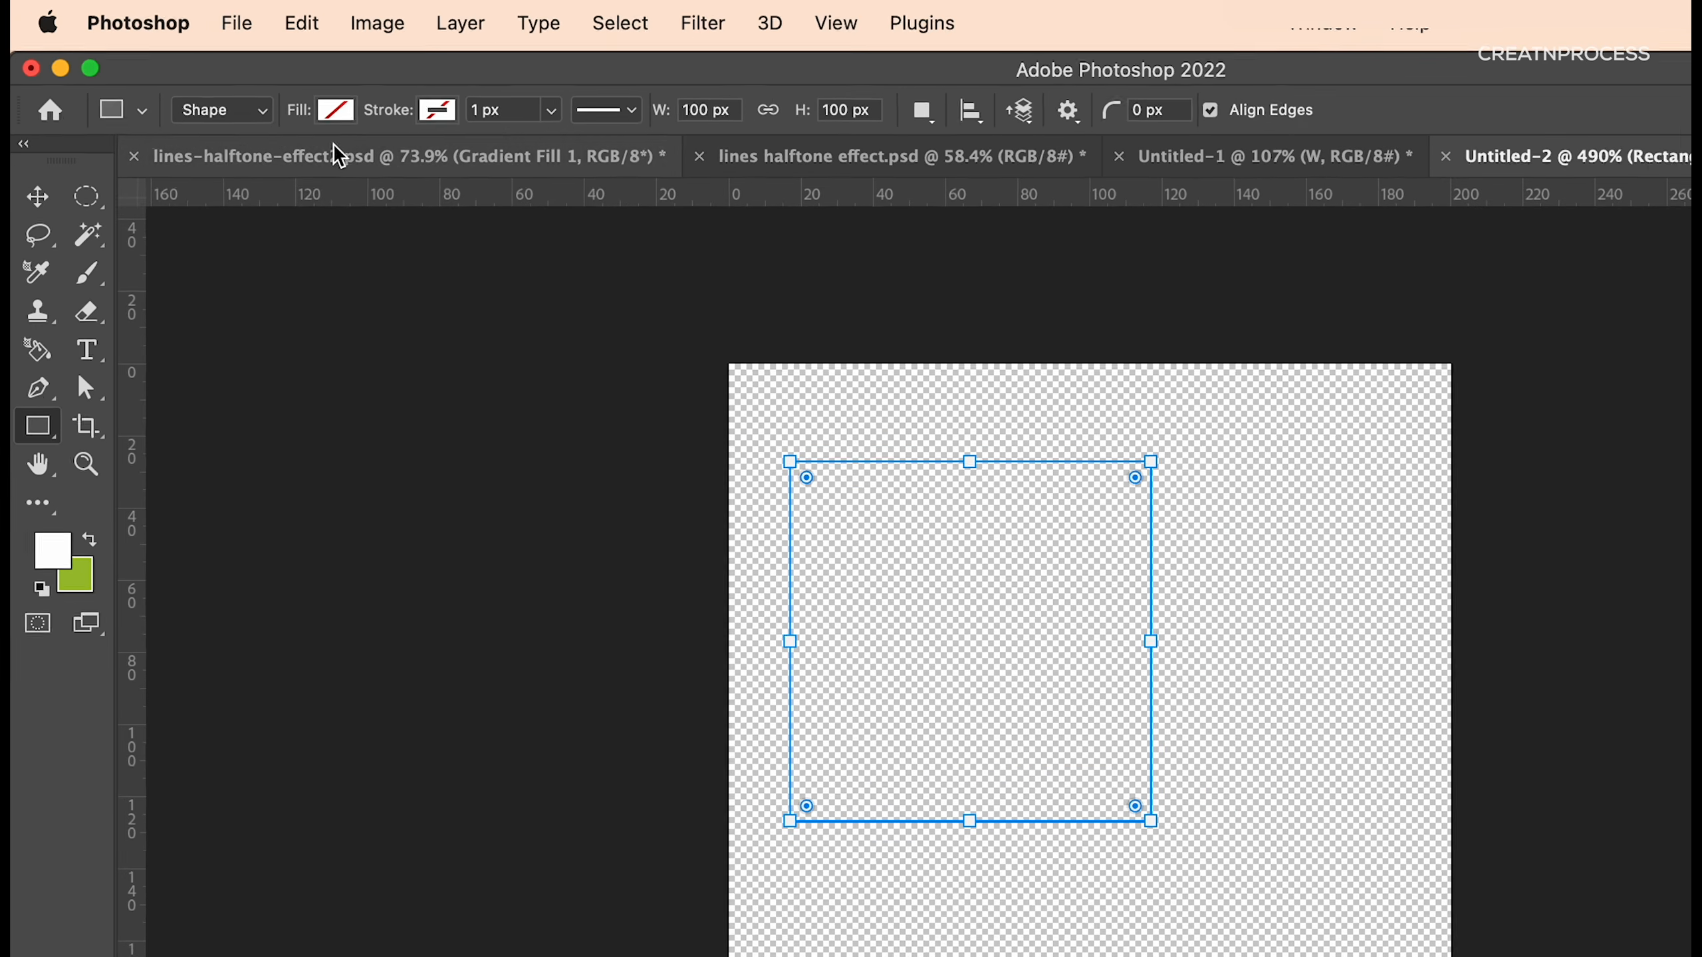
{"action": "left_click", "coordinate": [268, 97]}
{"action": "left_click", "coordinate": [151, 272]}
{"action": "left_click", "coordinate": [344, 113]}
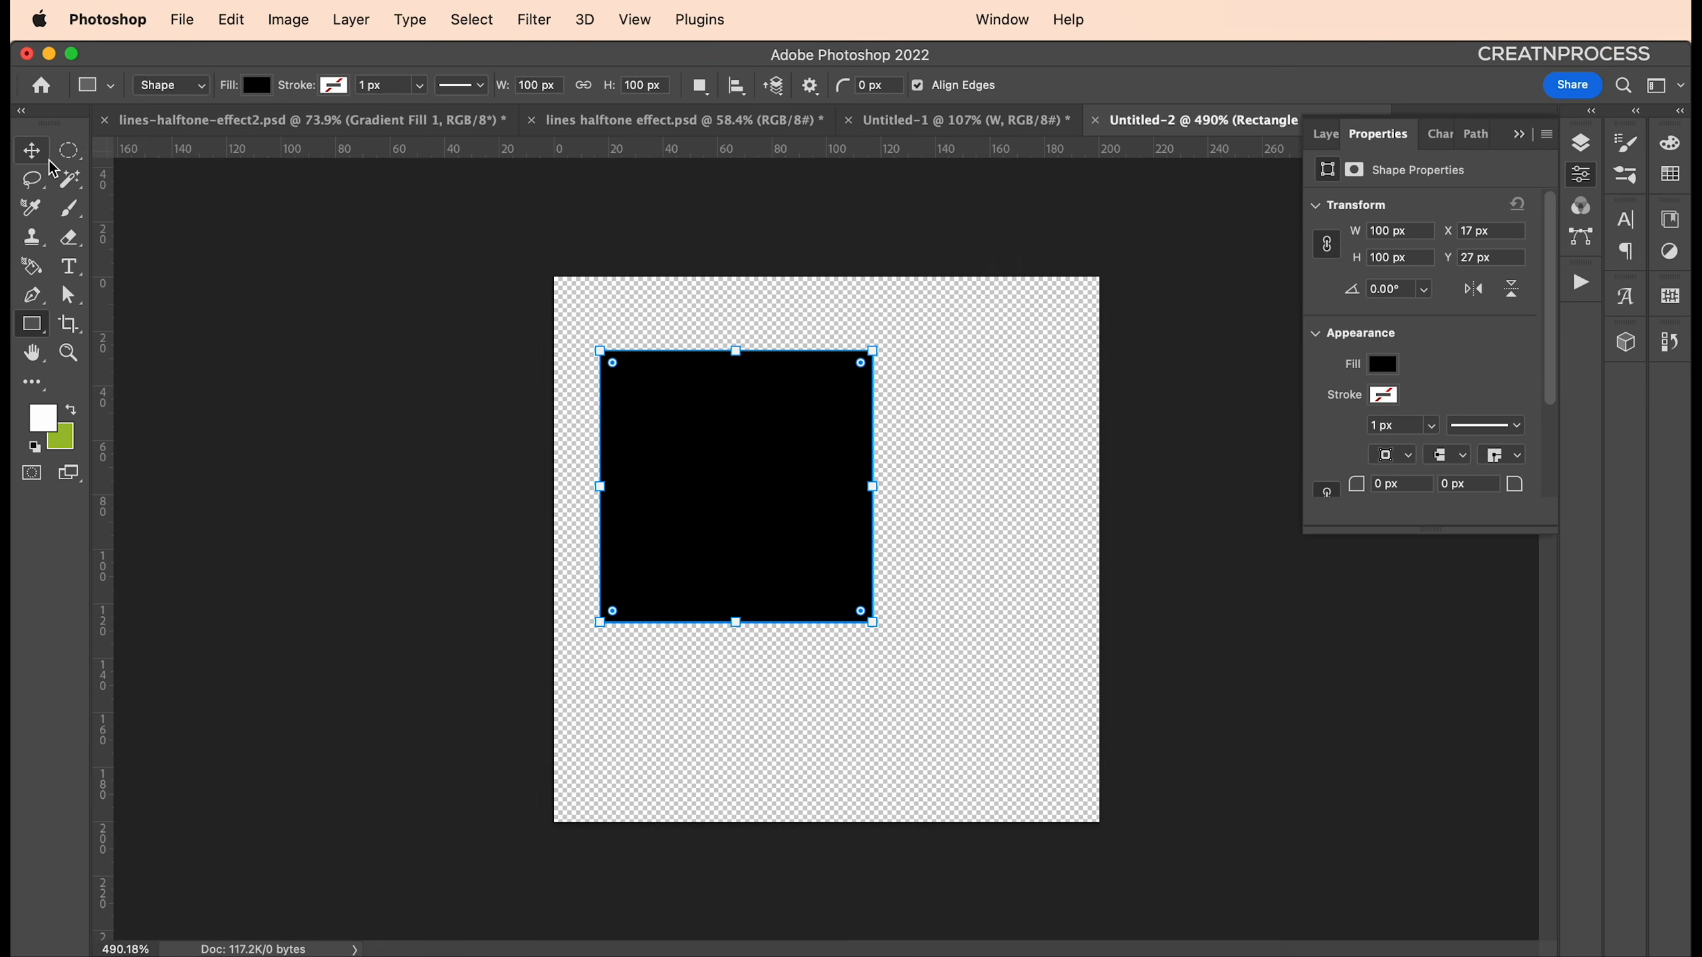
Align the black rectangle with the canvas's upper edge and stretch it to the full 200 px width
{"action": "left_click", "coordinate": [49, 161]}
{"action": "left_click_drag", "start_coordinate": [789, 432], "coordinate": [1103, 416]}
{"action": "key", "text": "super+t"}
{"action": "key", "text": "Return"}
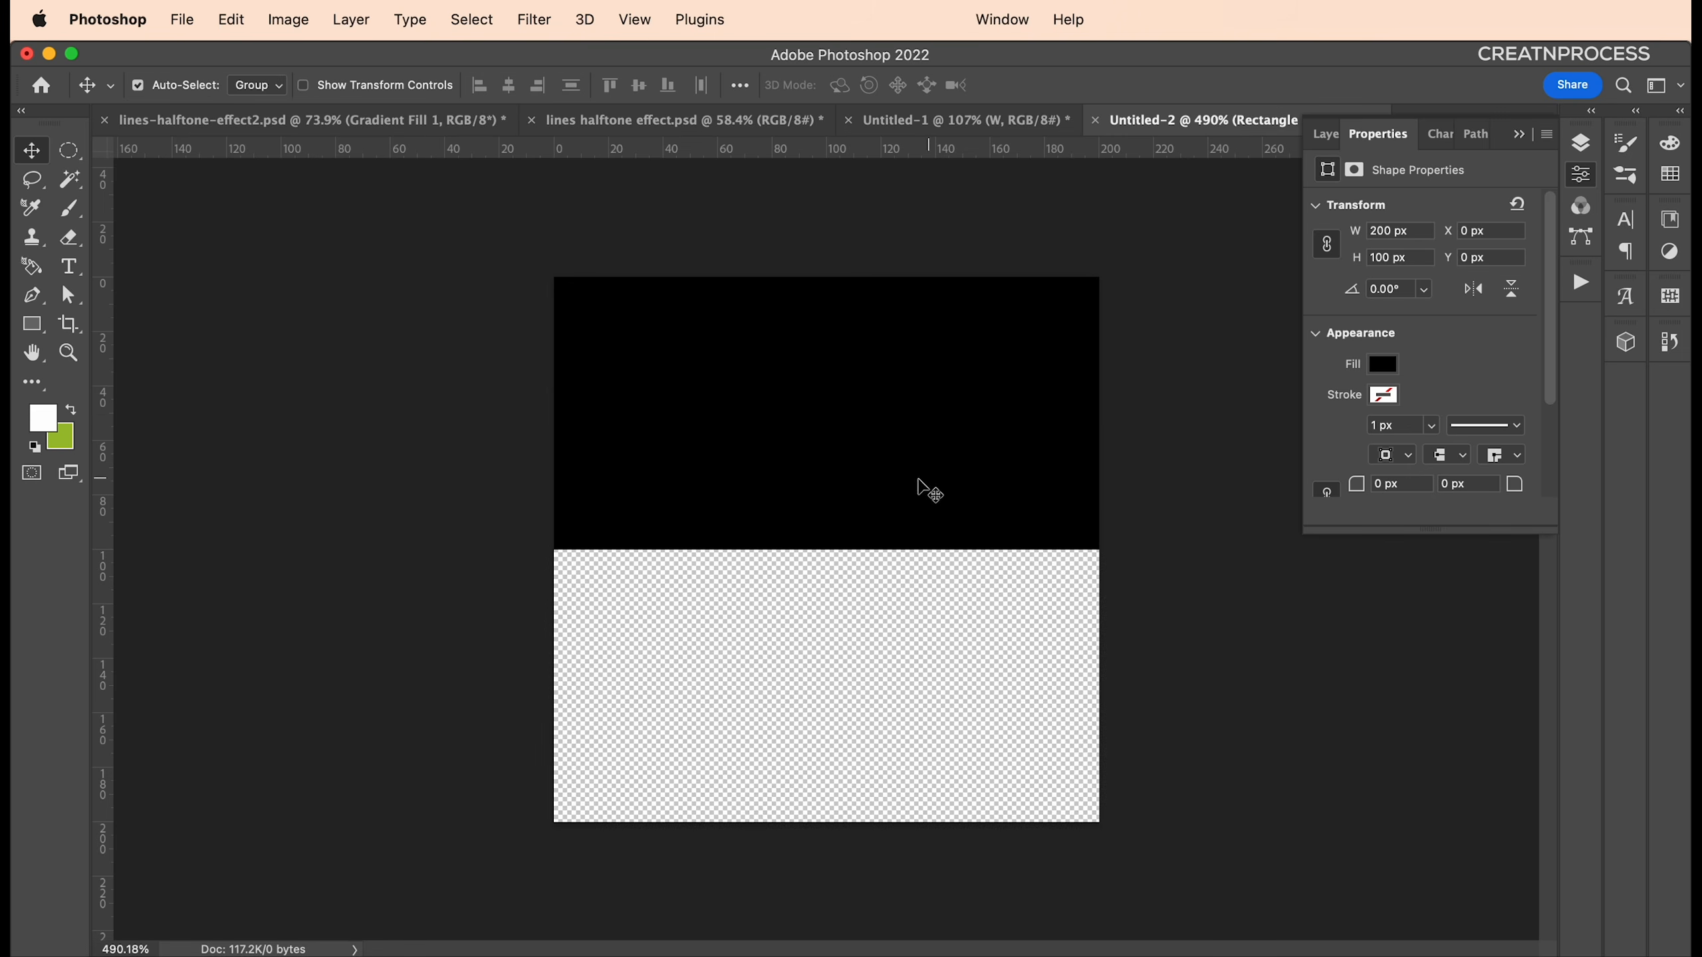
Duplicate the black rectangle into the lower half of the canvas and fill the copy with white
{"action": "scroll", "coordinate": [781, 504], "scroll_direction": "down", "scroll_amount": 5}
{"action": "scroll", "coordinate": [785, 509], "scroll_direction": "up", "scroll_amount": 2}
{"action": "left_click_drag", "start_coordinate": [778, 502], "coordinate": [831, 649]}
{"action": "left_click", "coordinate": [34, 324]}
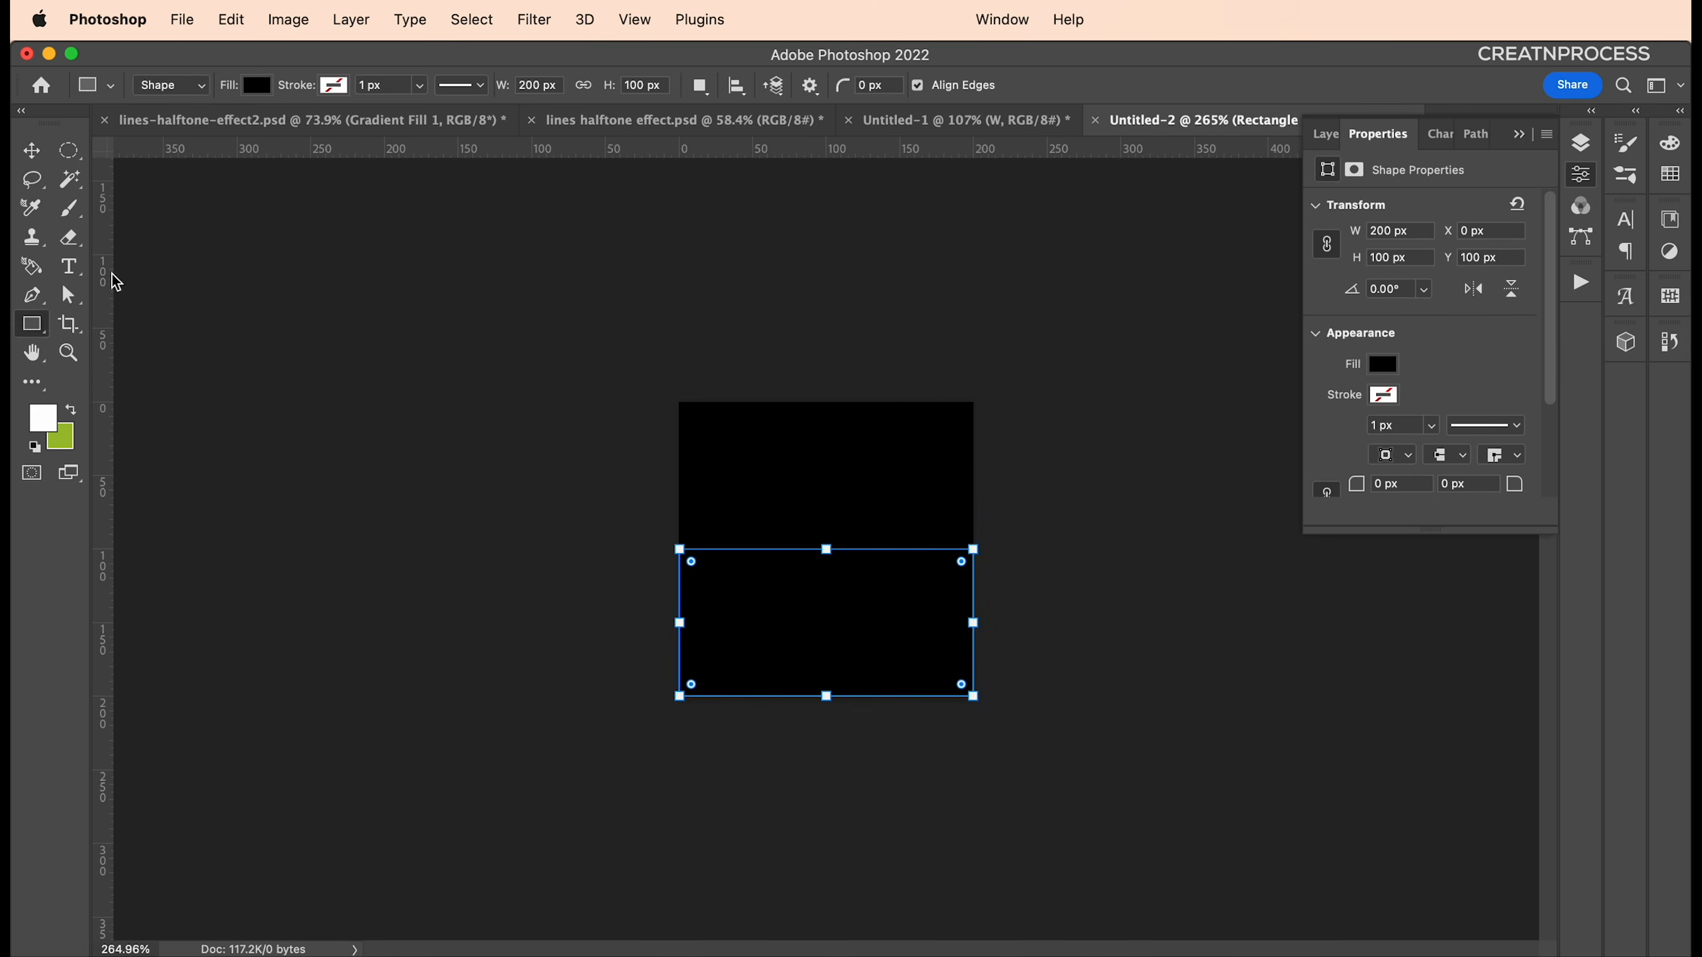
{"action": "left_click", "coordinate": [256, 84]}
{"action": "left_click", "coordinate": [113, 203]}
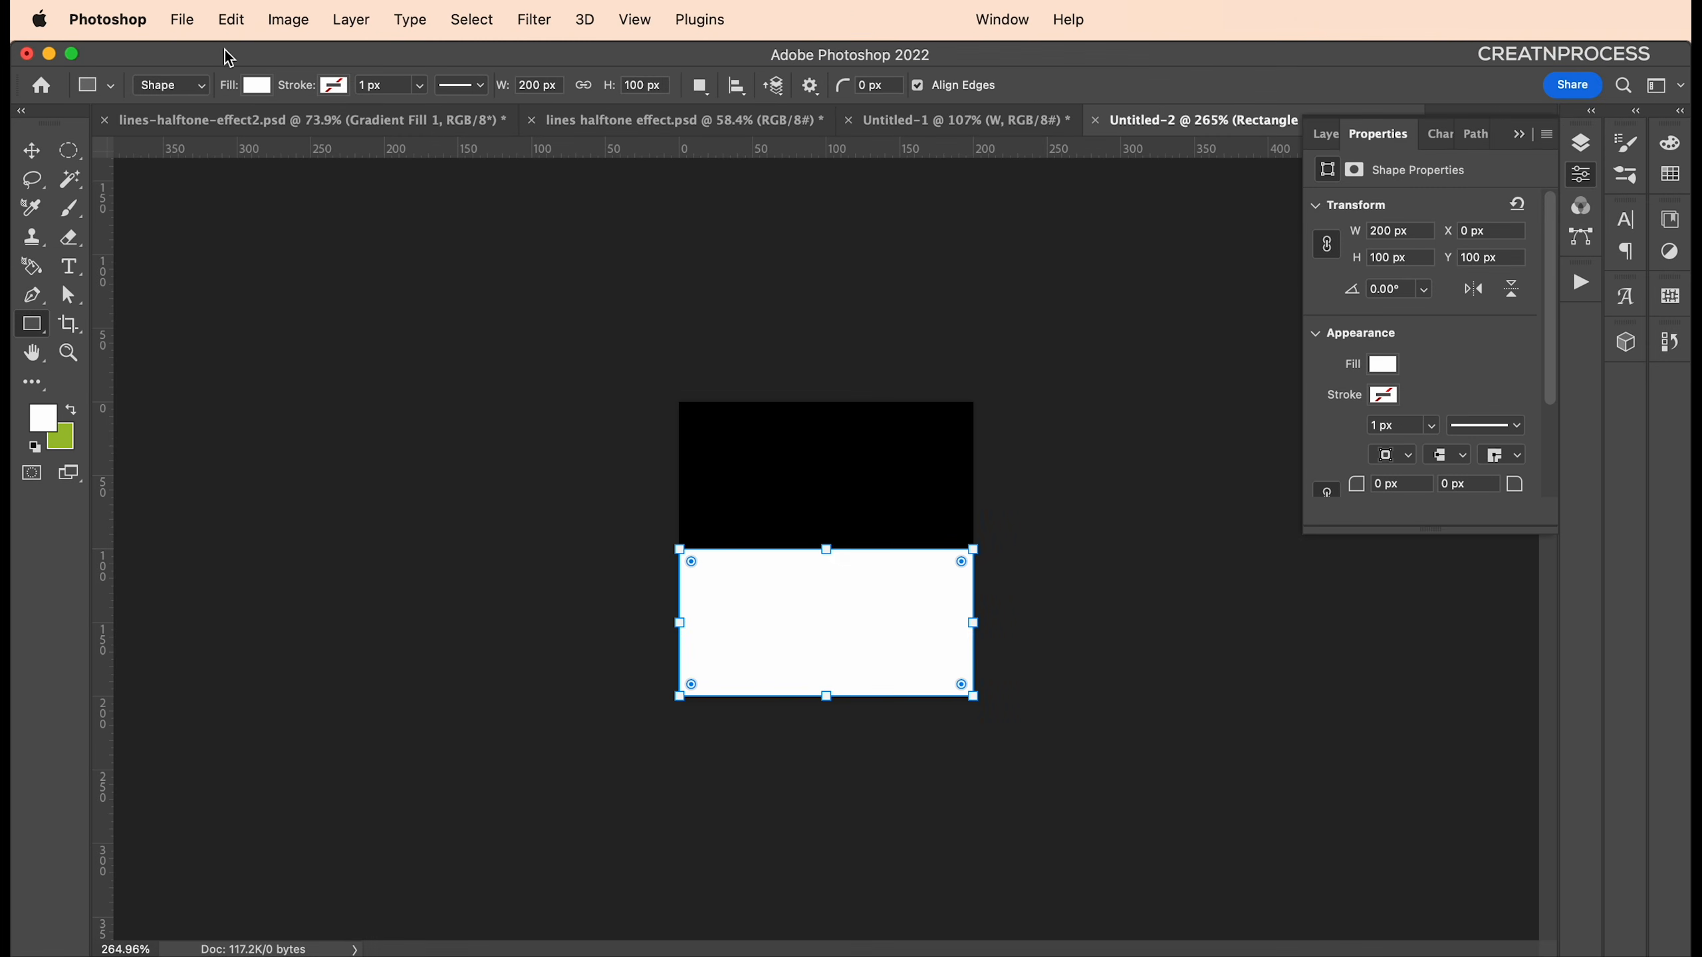
{"action": "left_click", "coordinate": [38, 201]}
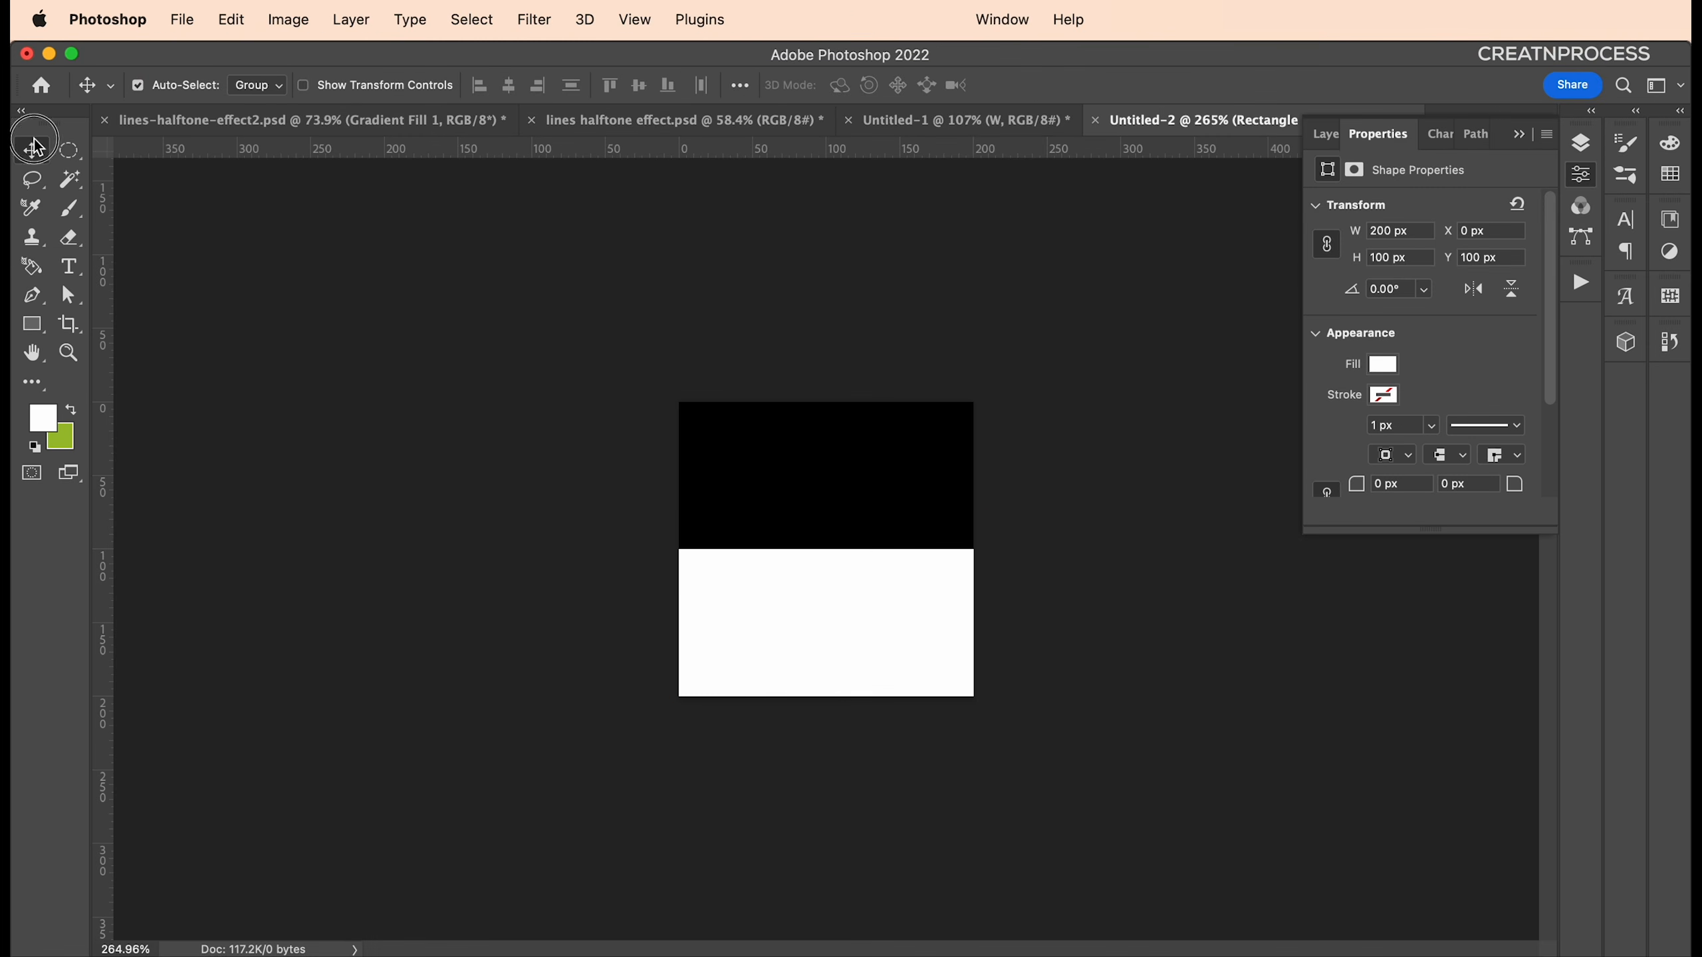
Define the black and white stripe artwork as a pattern named "Pattern"
{"action": "left_click", "coordinate": [228, 20]}
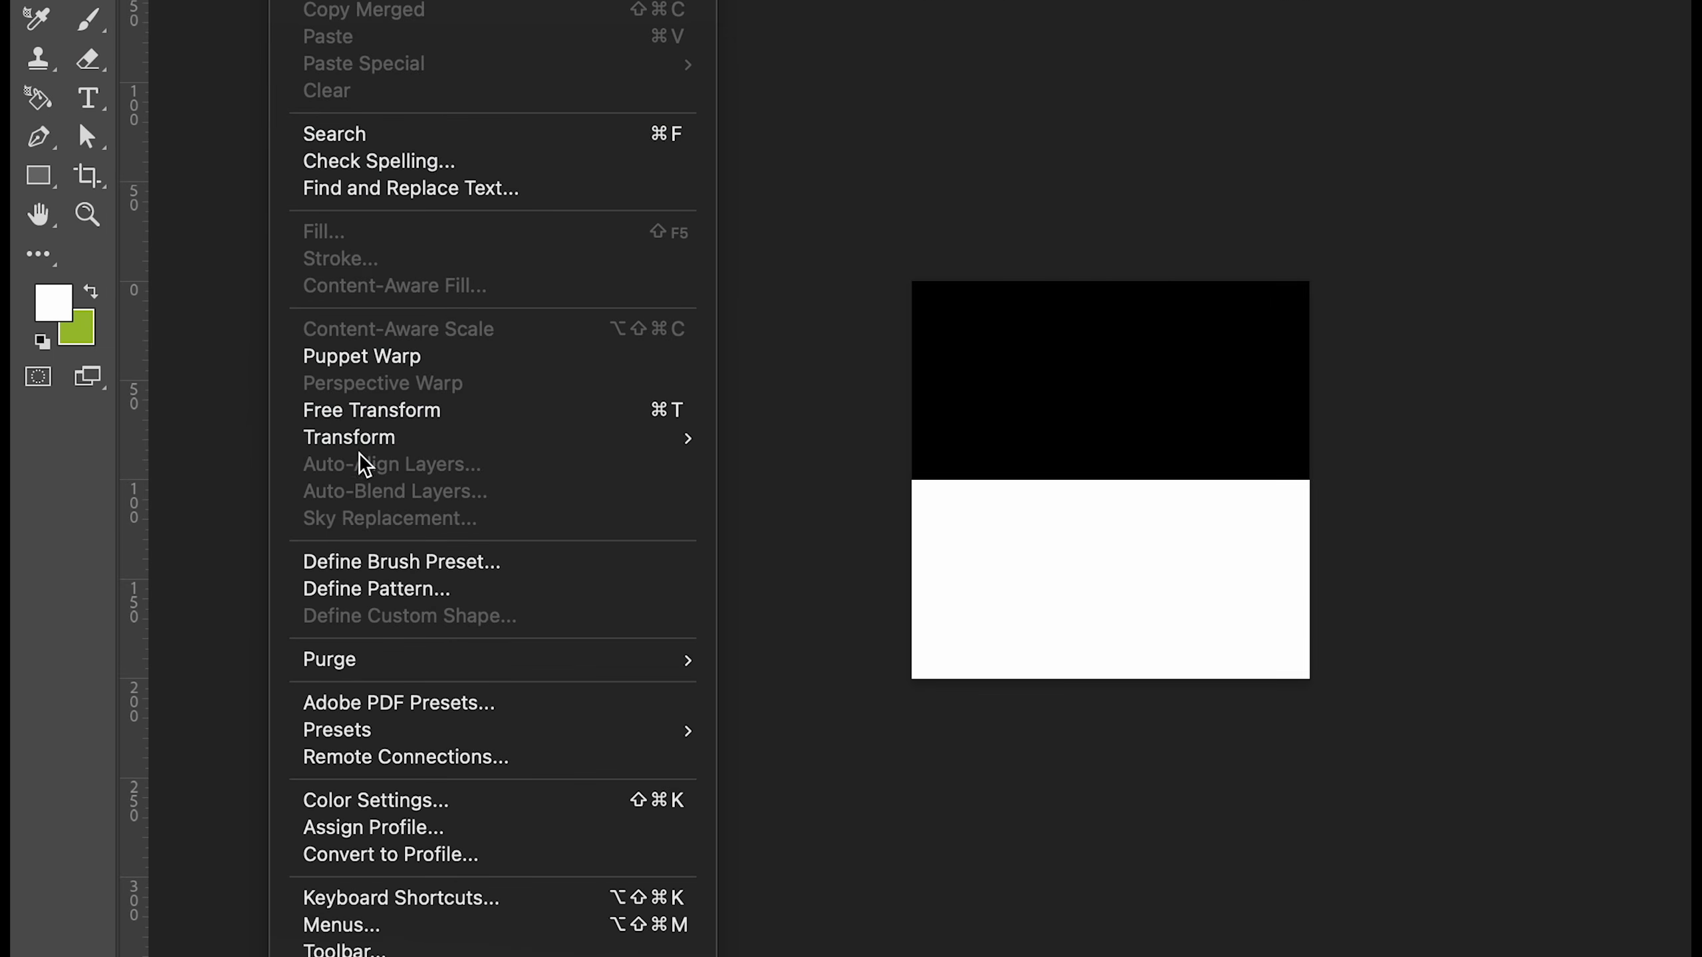
{"action": "left_click", "coordinate": [387, 591]}
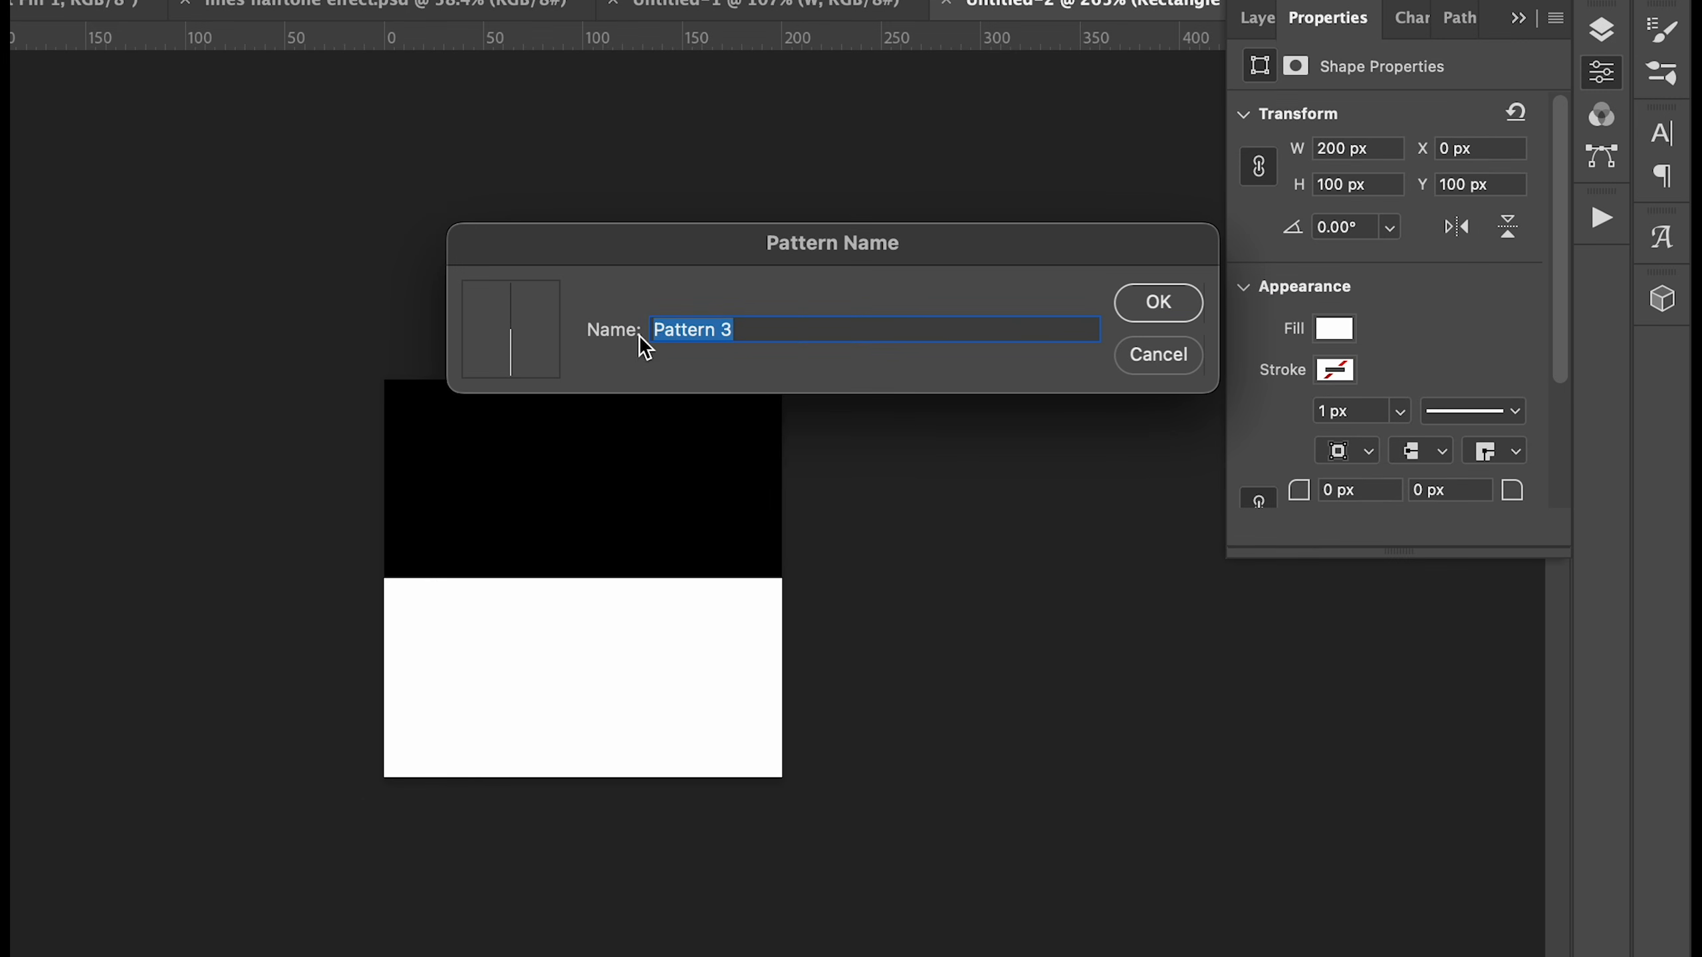
{"action": "left_click", "coordinate": [745, 330]}
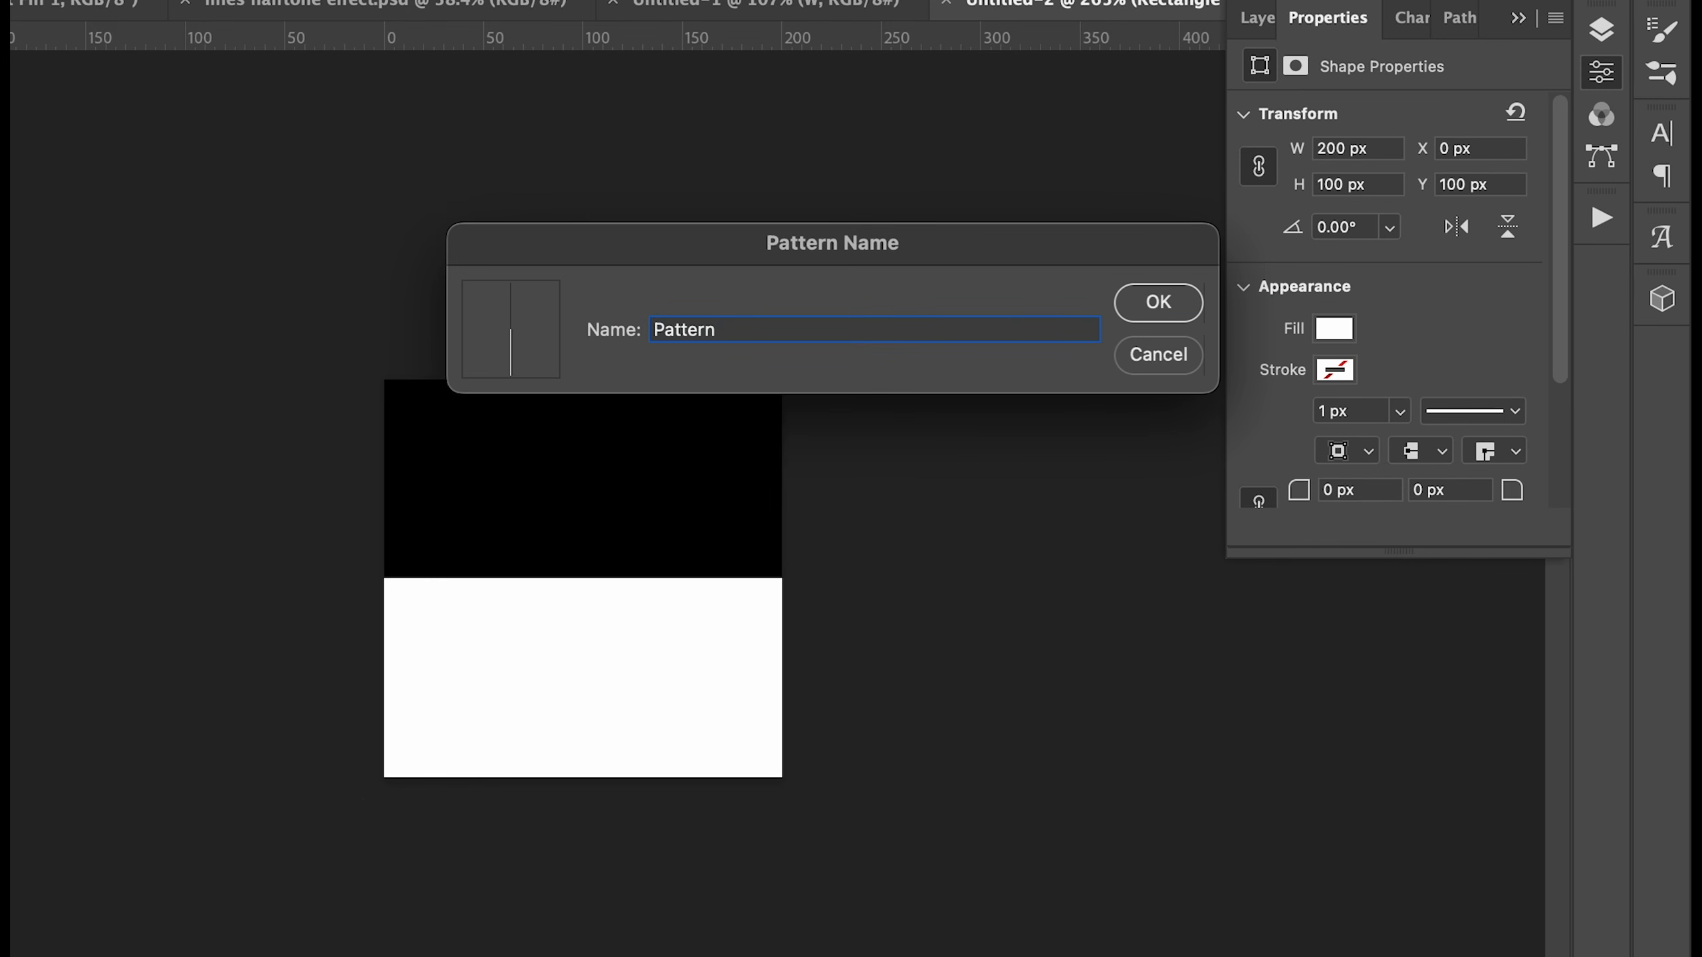
{"action": "left_click", "coordinate": [1148, 310]}
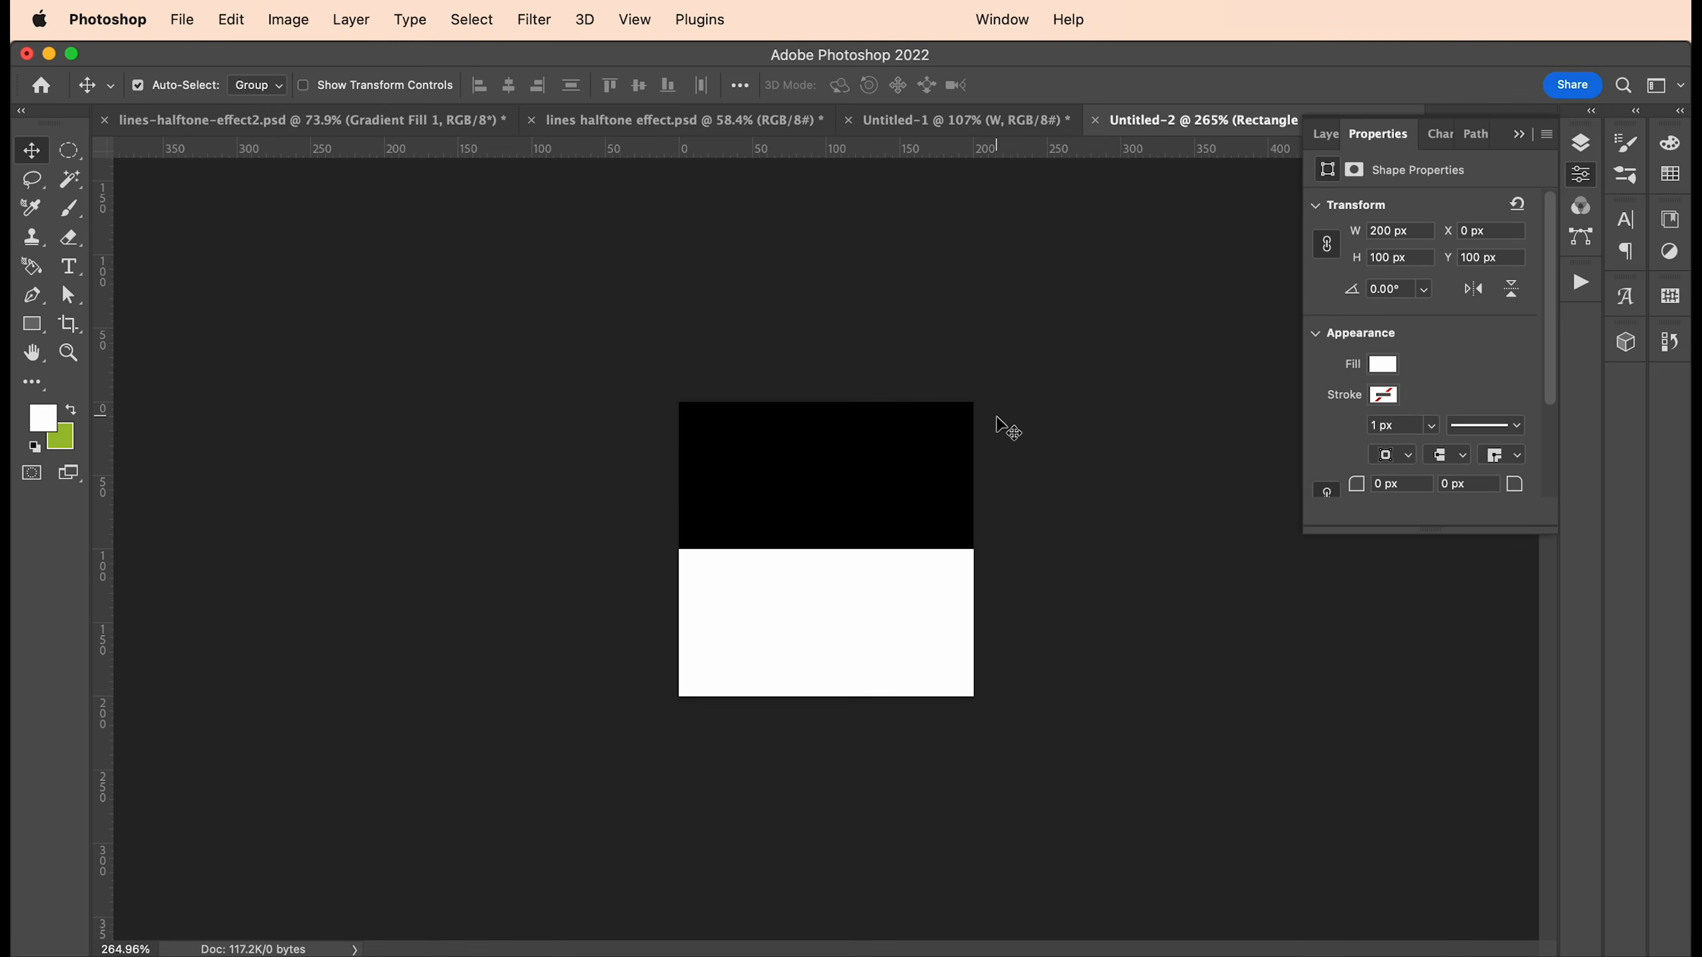
In the Untitled-1 document, add a pattern fill layer above the W layer
{"action": "left_click", "coordinate": [973, 122]}
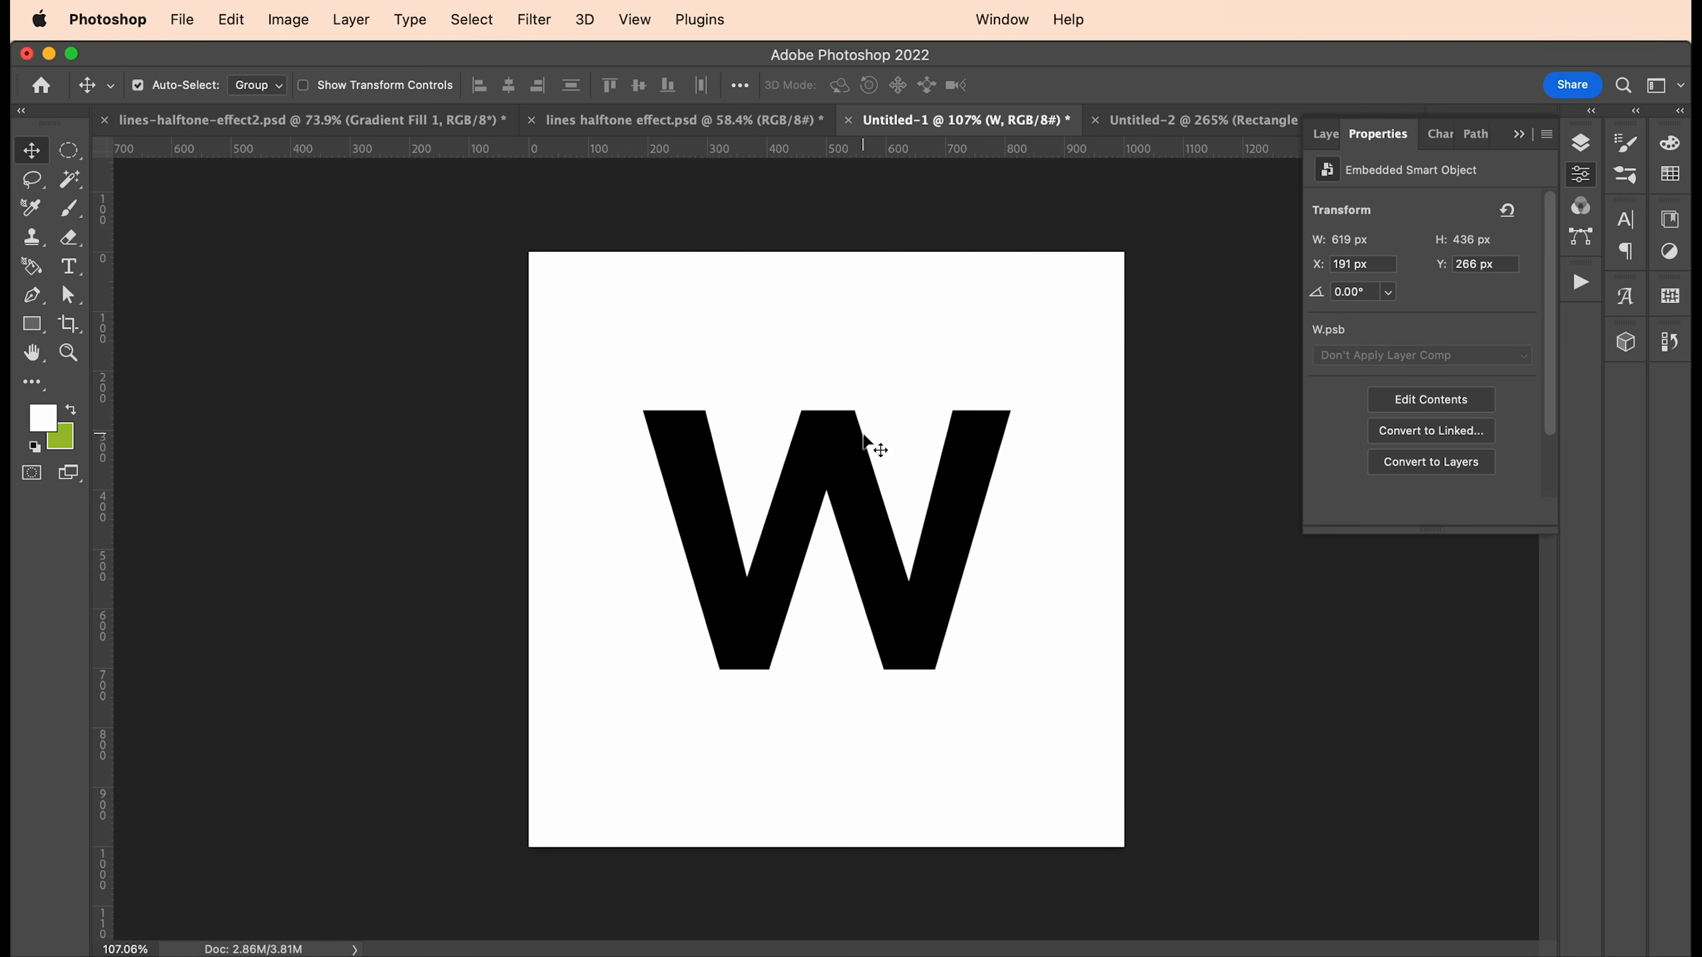
{"action": "left_click", "coordinate": [1581, 142]}
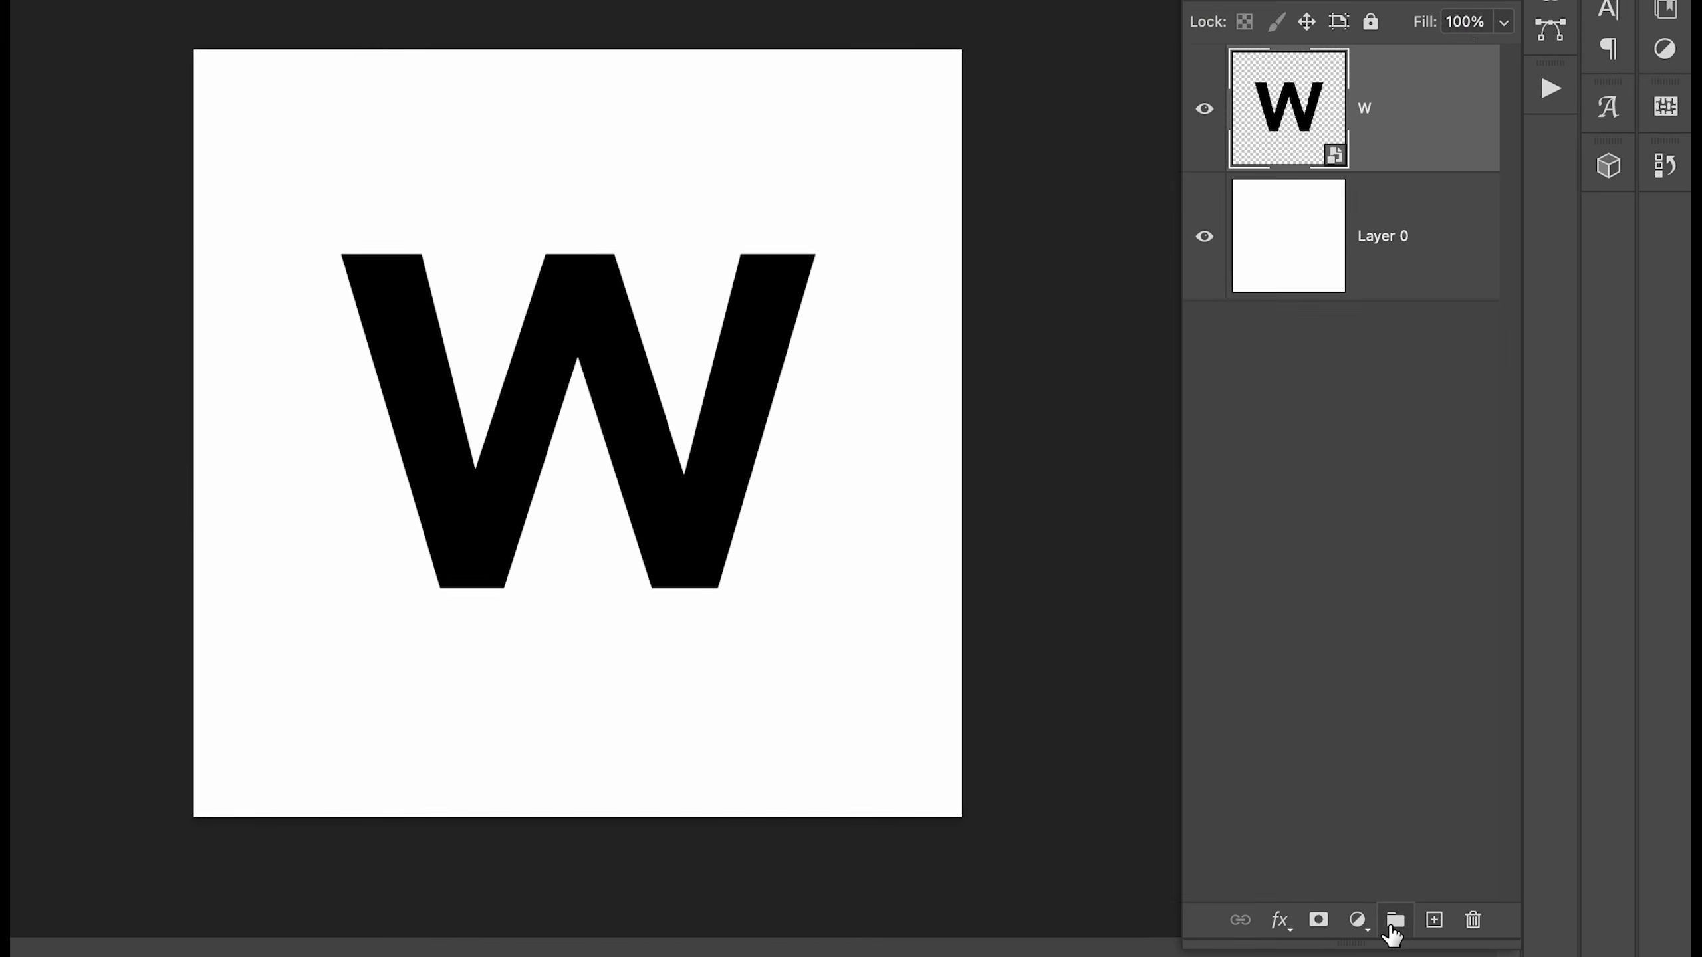
{"action": "left_click", "coordinate": [1357, 921]}
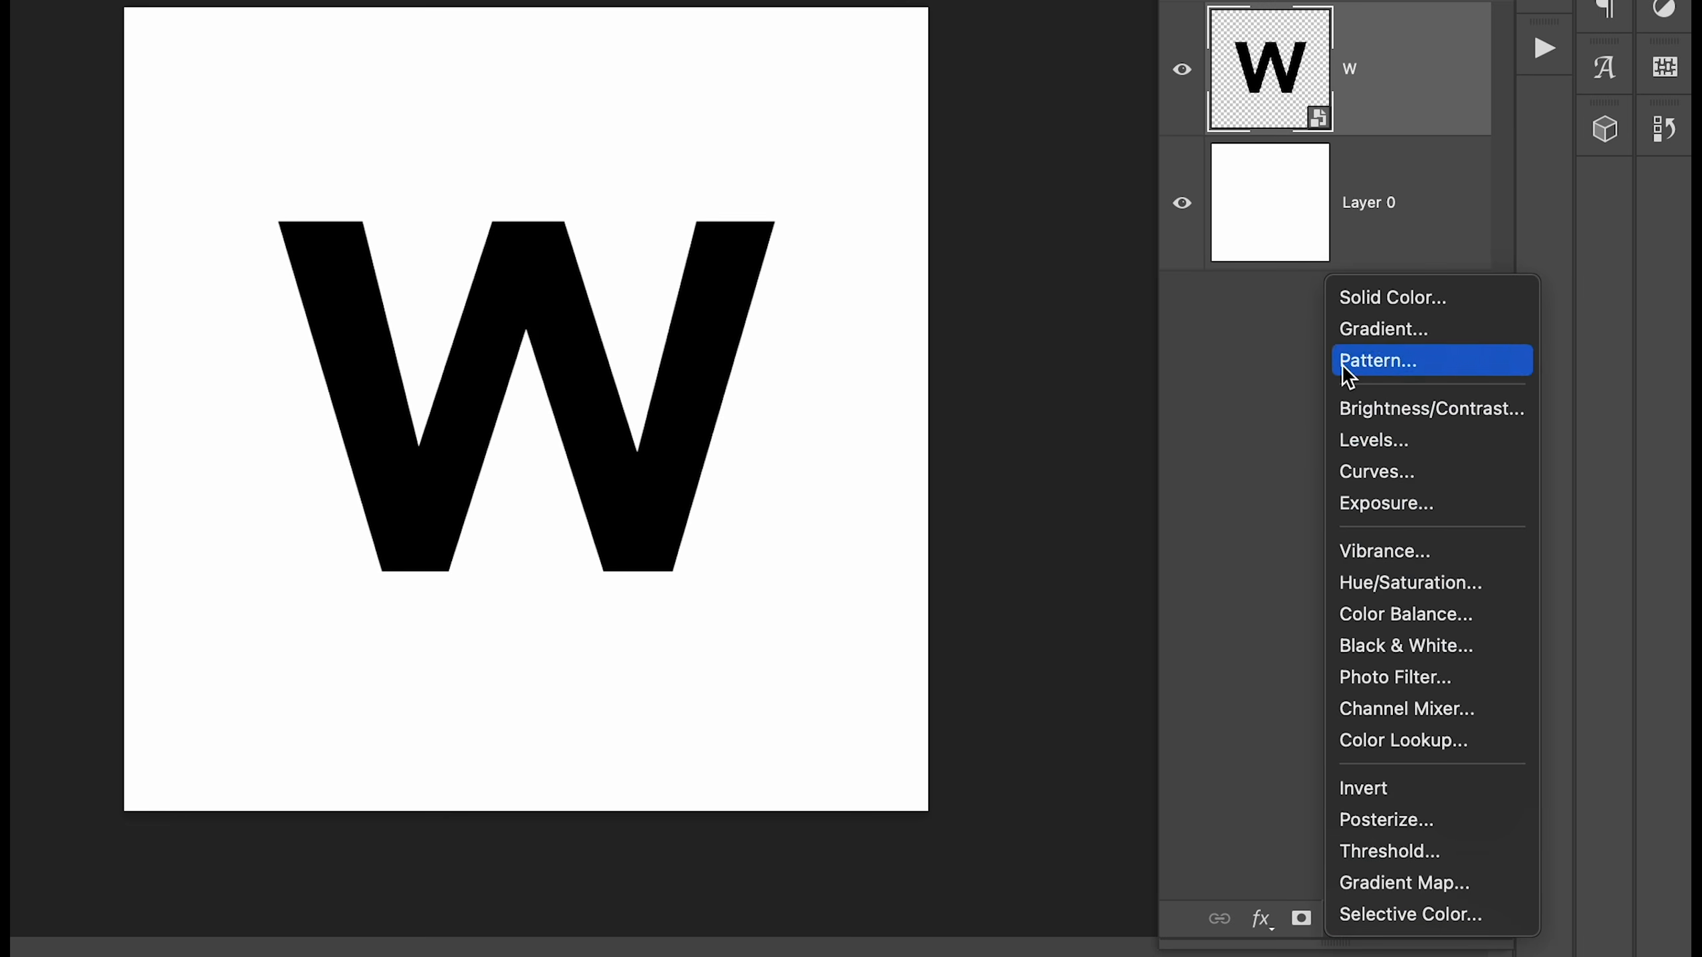
{"action": "left_click", "coordinate": [1356, 390]}
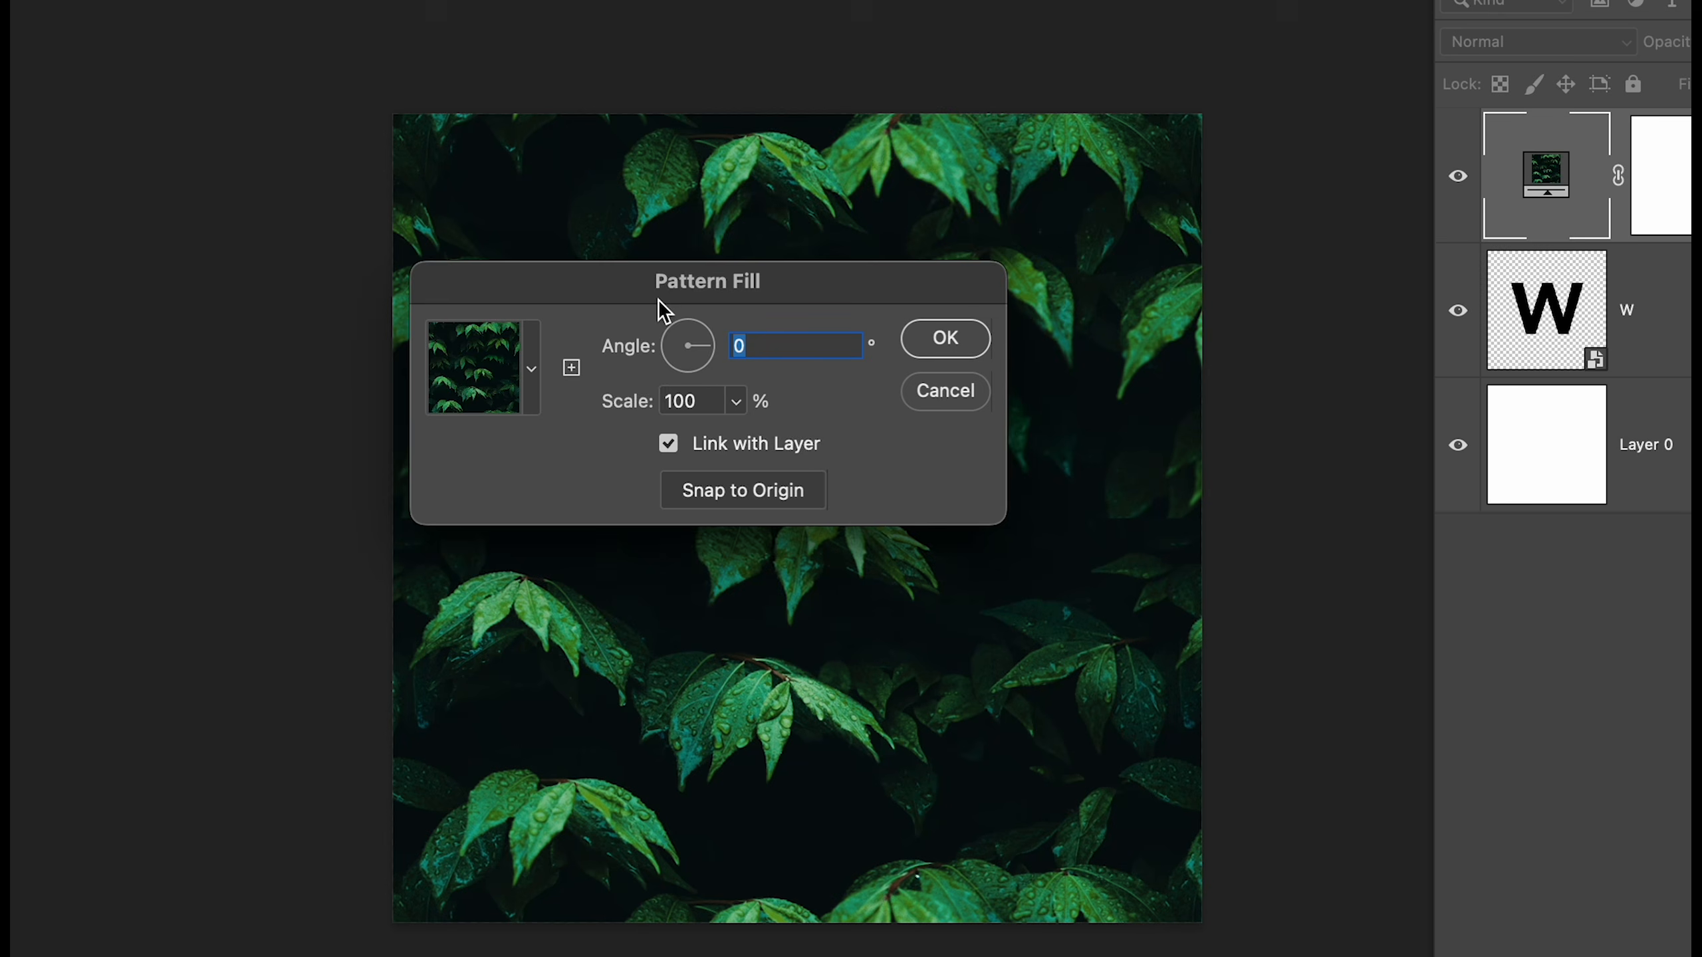
{"action": "left_click_drag", "start_coordinate": [657, 301], "coordinate": [995, 125]}
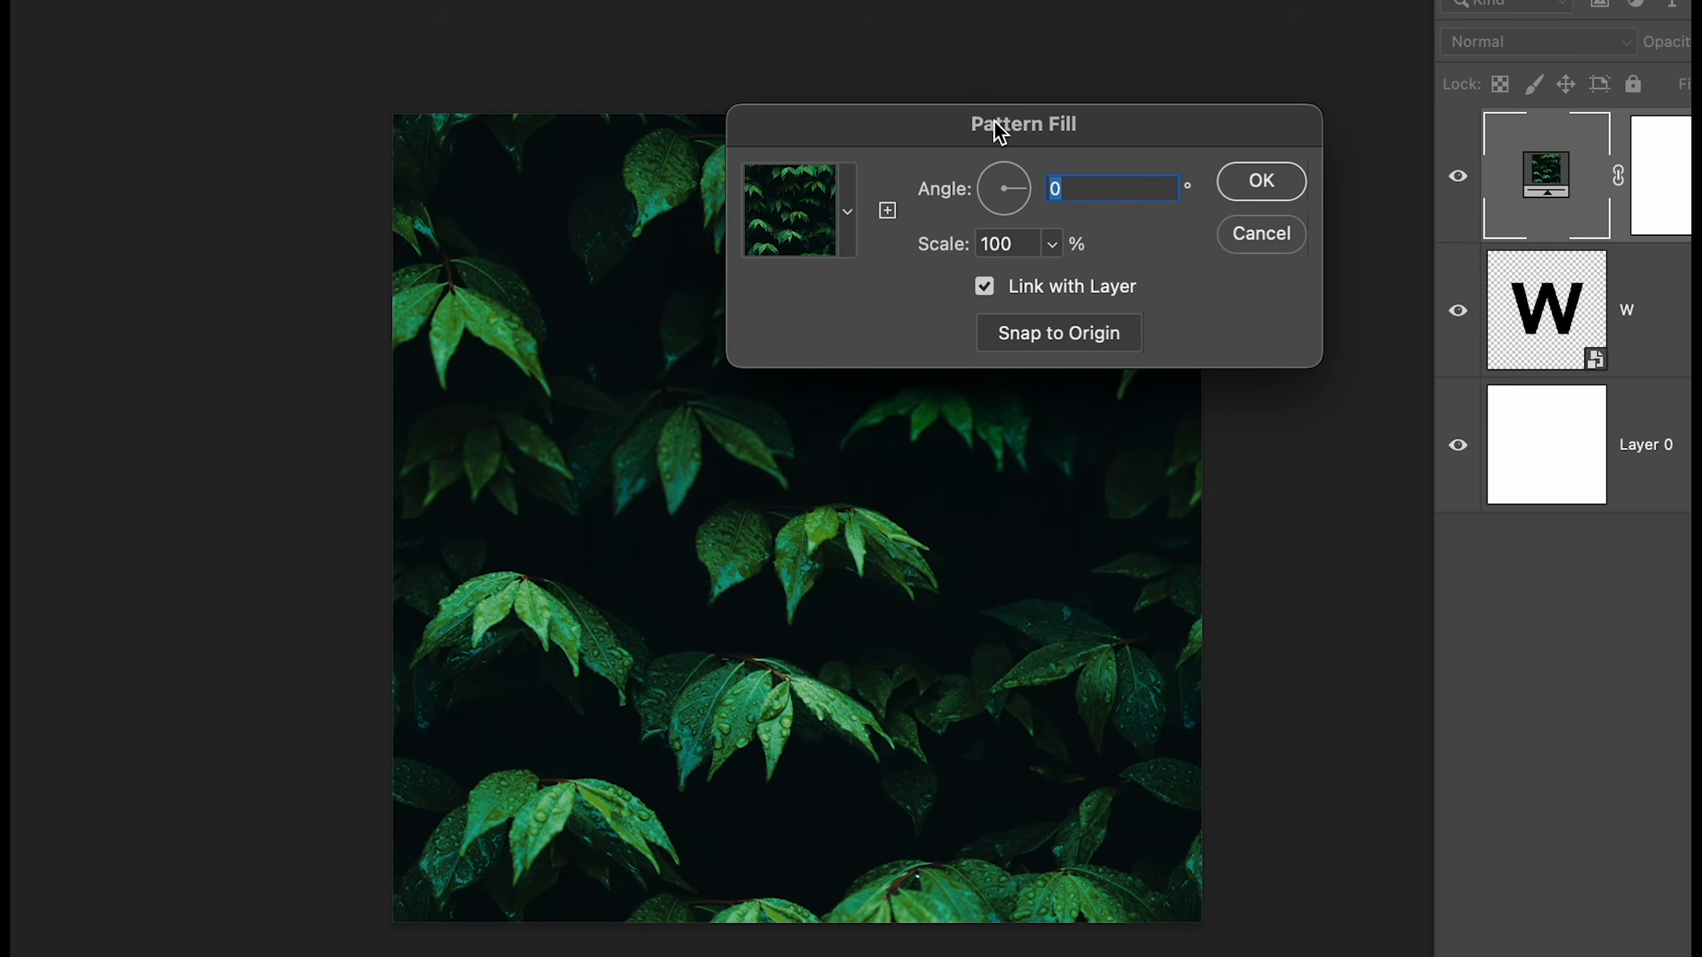
Choose the newly defined black and white stripe pattern for the pattern fill
{"action": "left_click", "coordinate": [850, 215]}
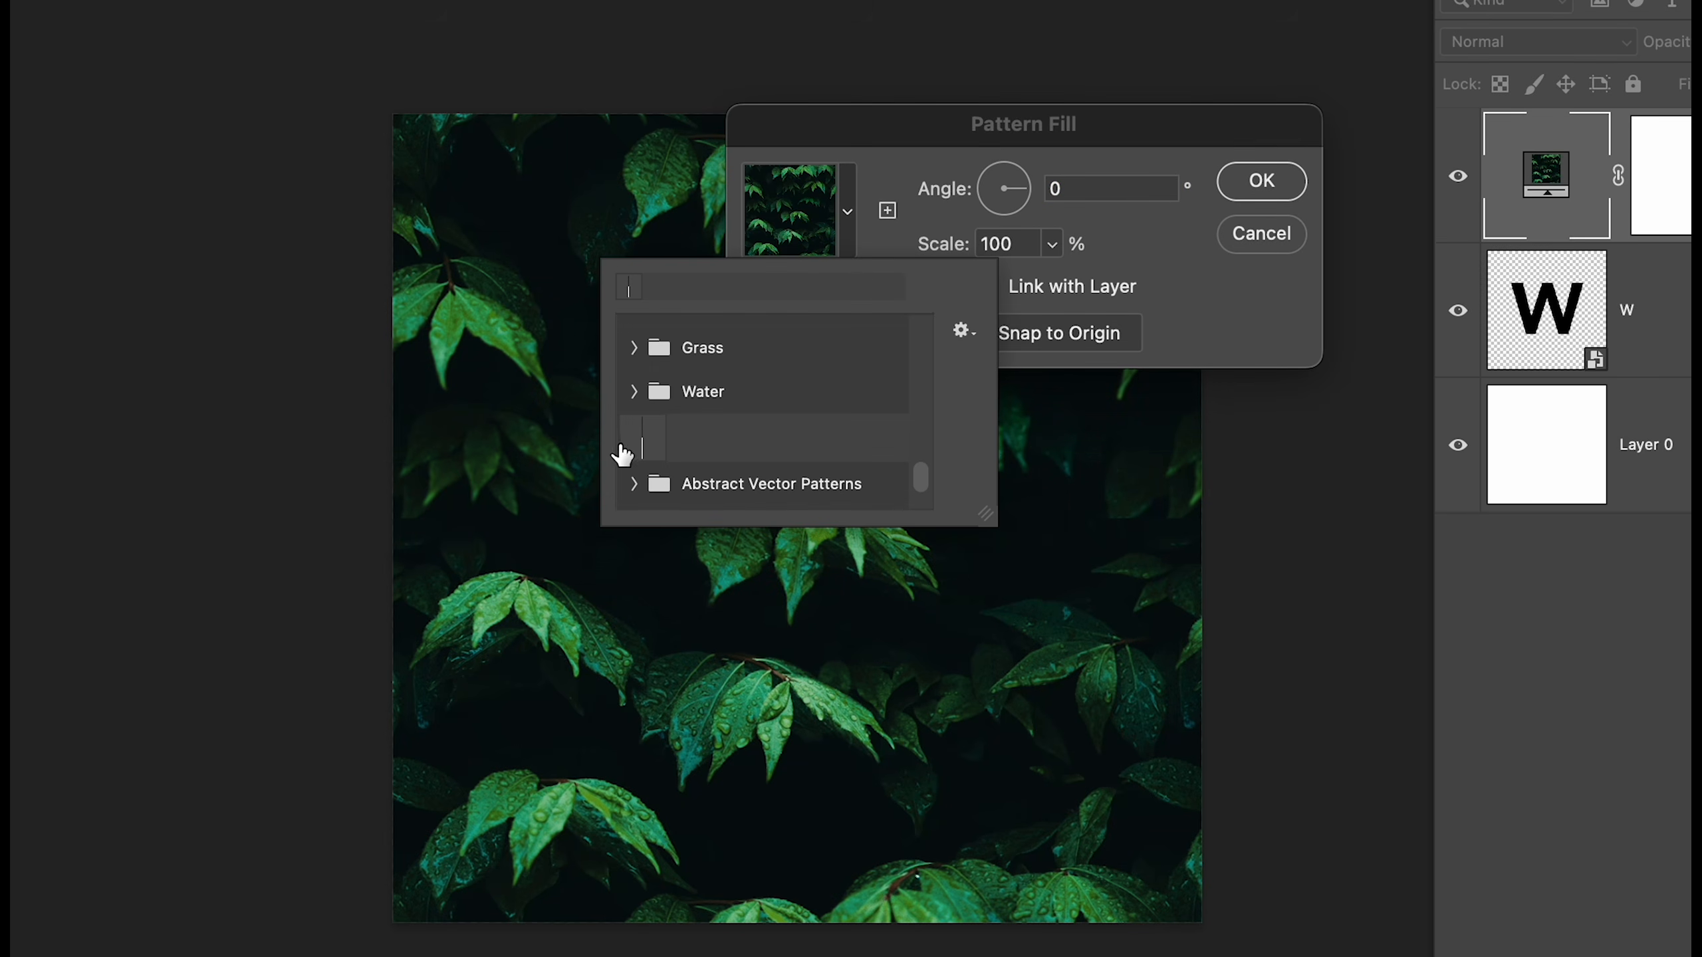
{"action": "scroll", "coordinate": [704, 444], "scroll_direction": "down", "scroll_amount": 2}
{"action": "left_click", "coordinate": [644, 484]}
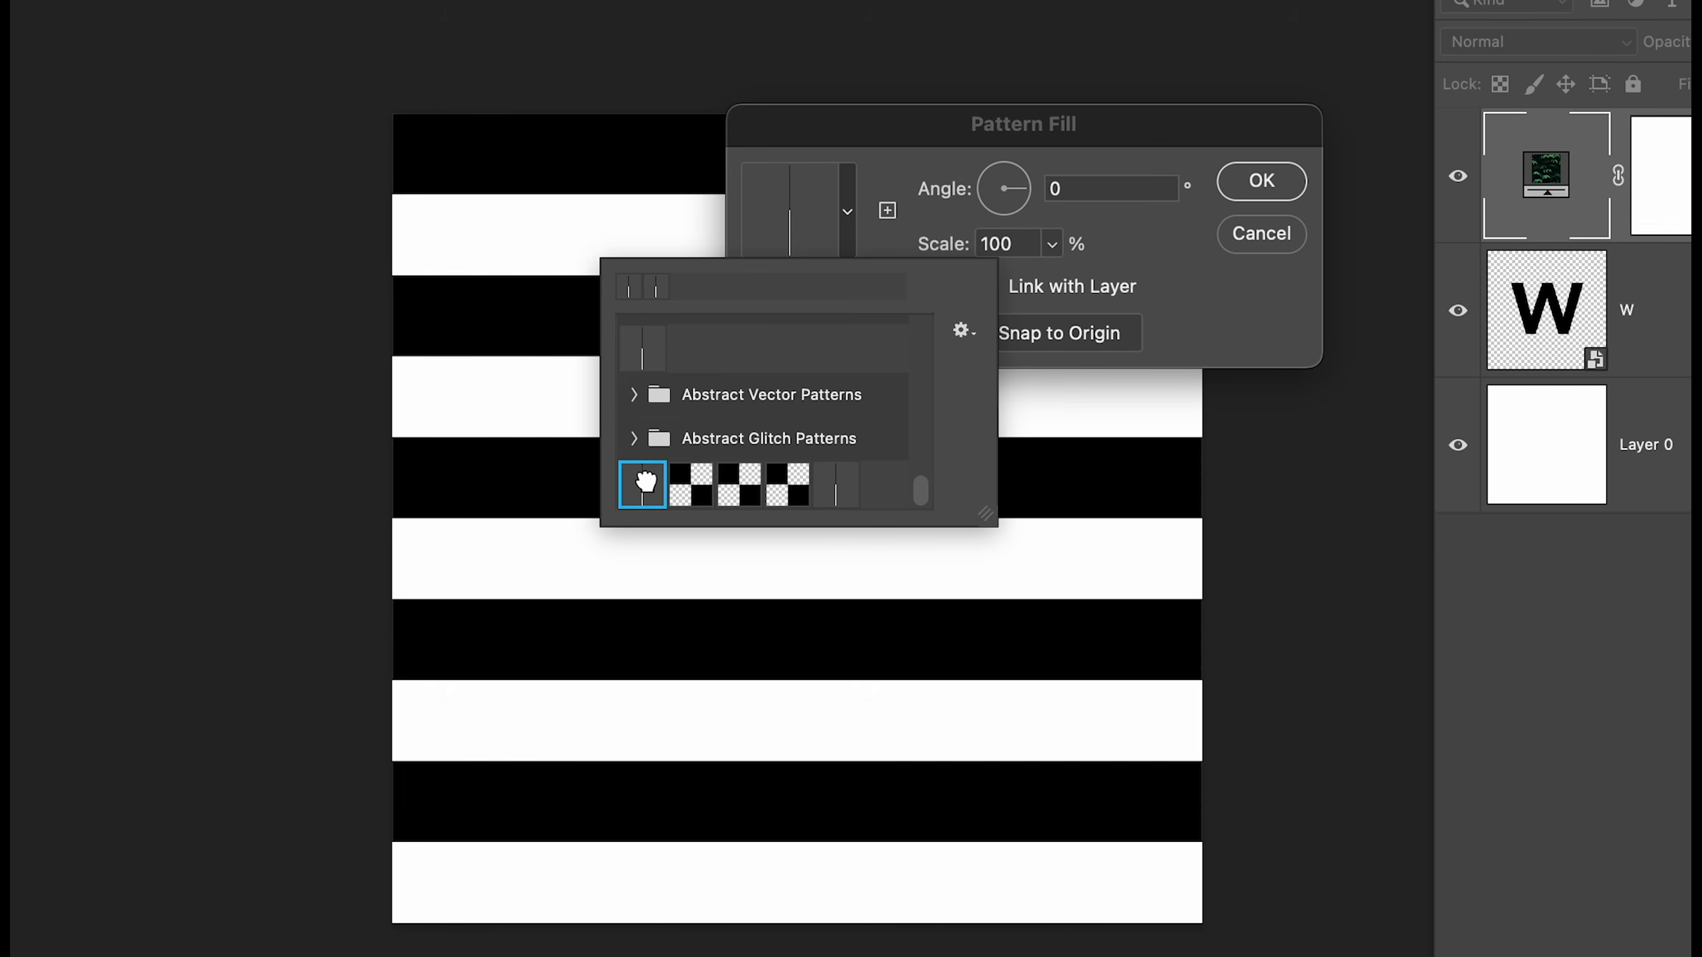
{"action": "left_click", "coordinate": [854, 500]}
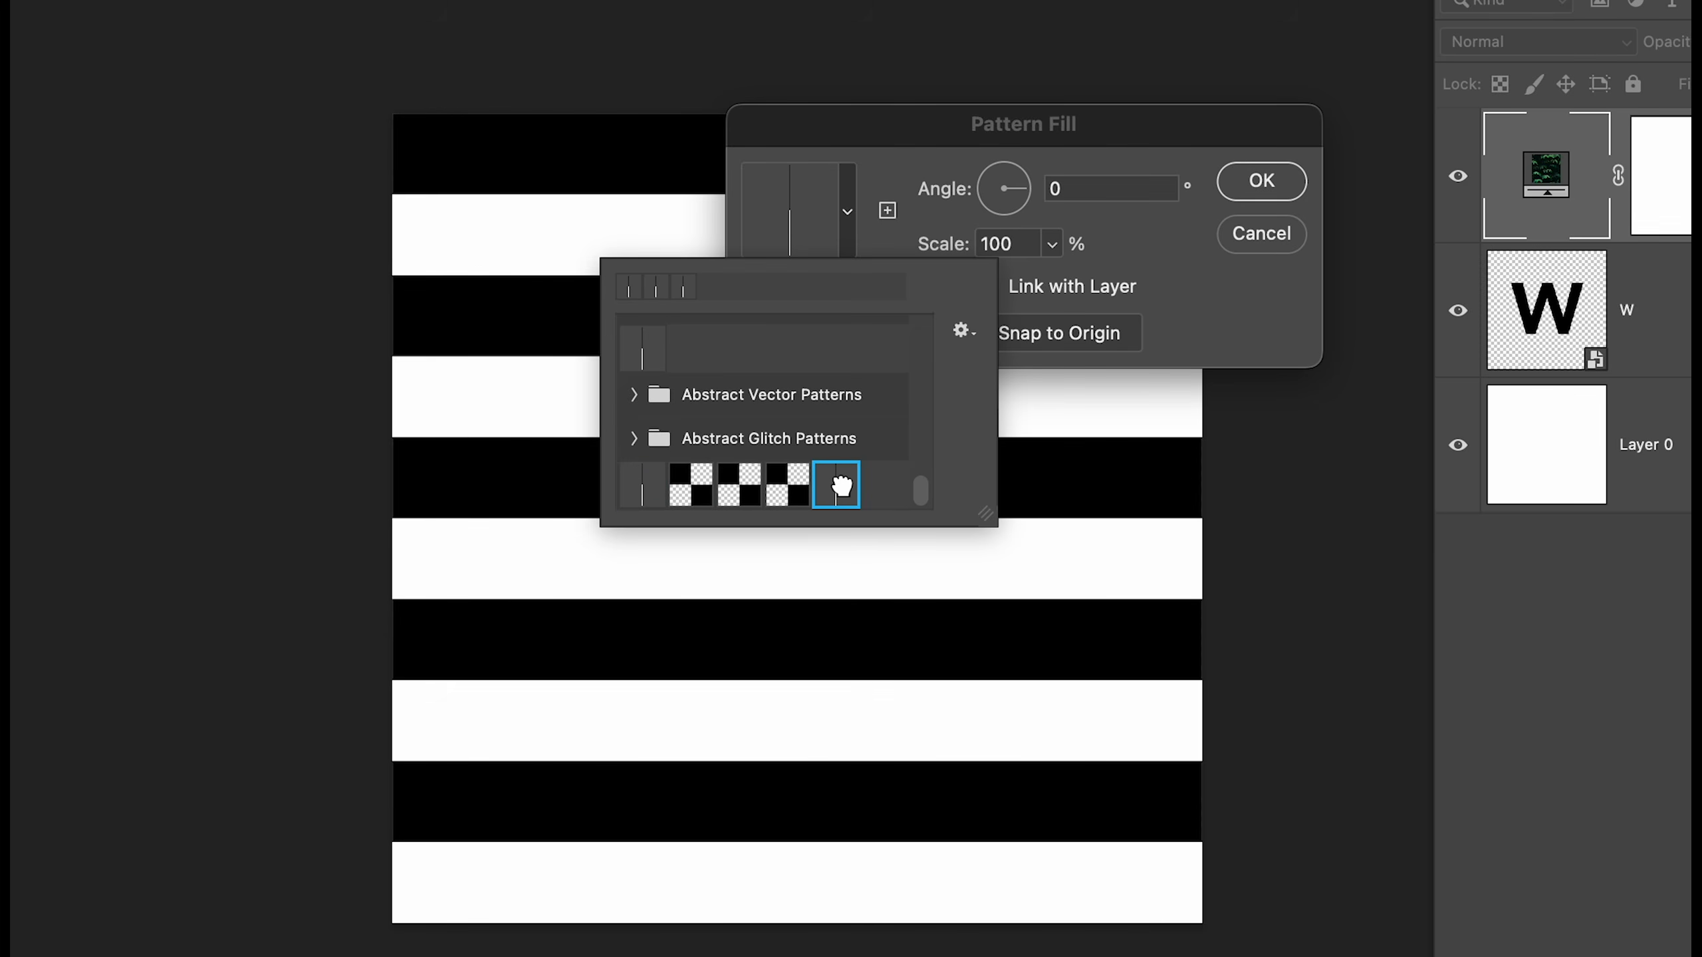
{"action": "left_click", "coordinate": [922, 184]}
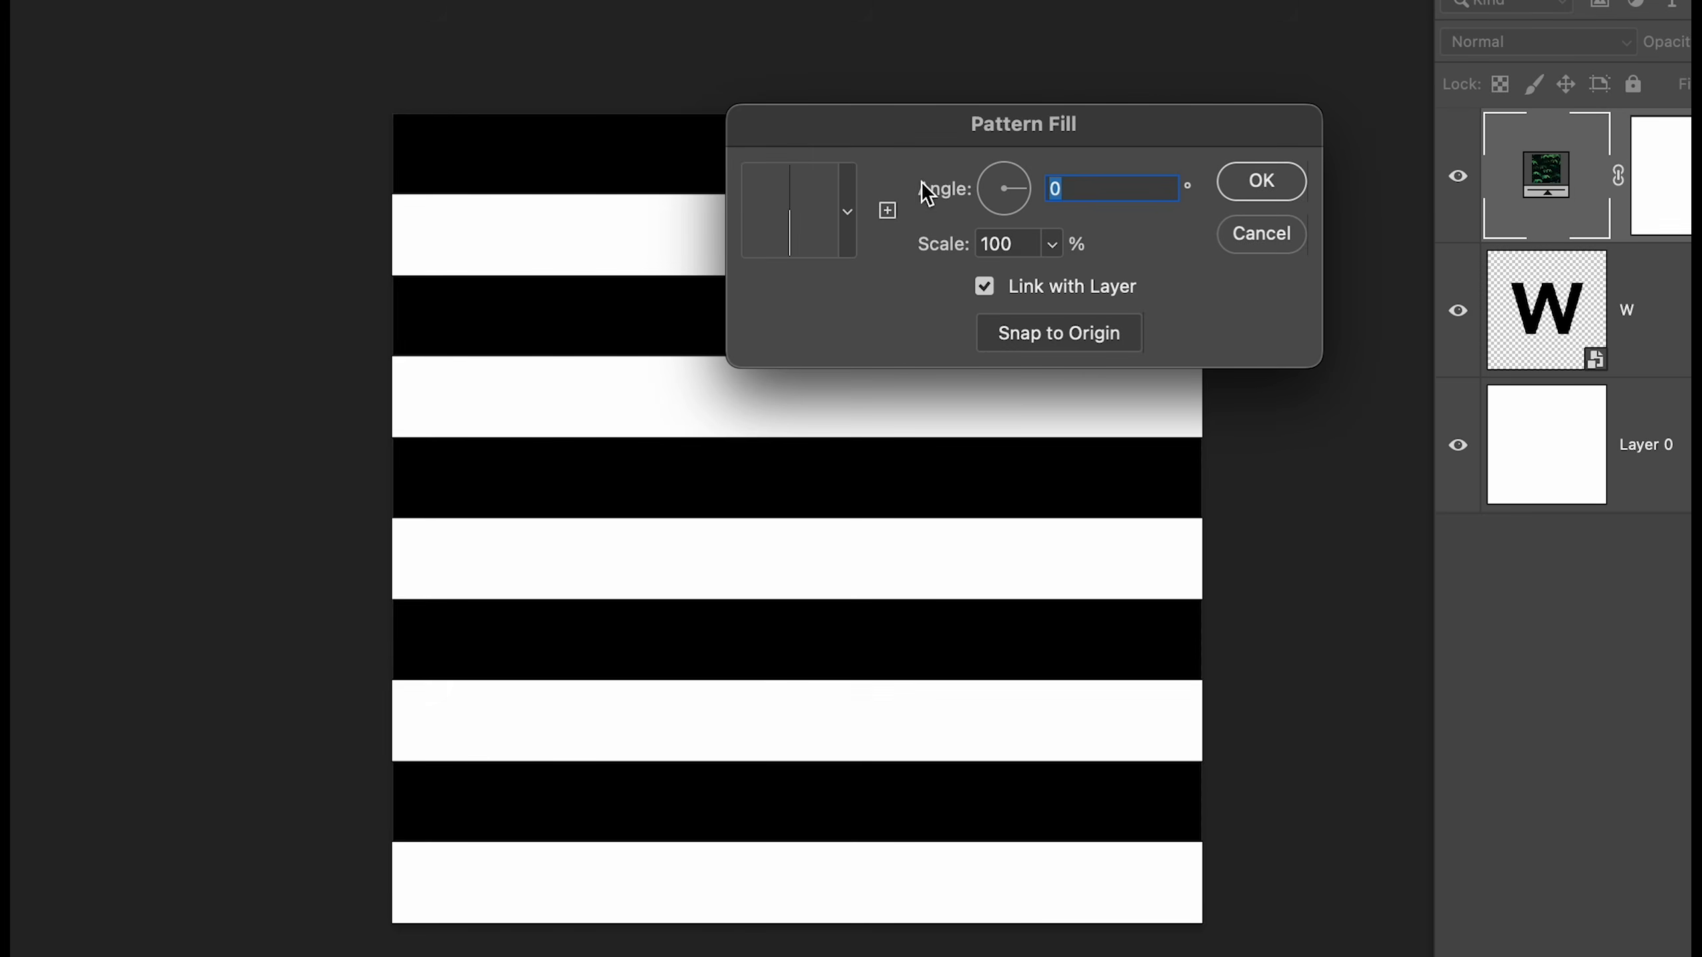
Set the stripe pattern's scale to 16%
{"action": "left_click", "coordinate": [1050, 248]}
{"action": "left_click_drag", "start_coordinate": [1049, 278], "coordinate": [1040, 280]}
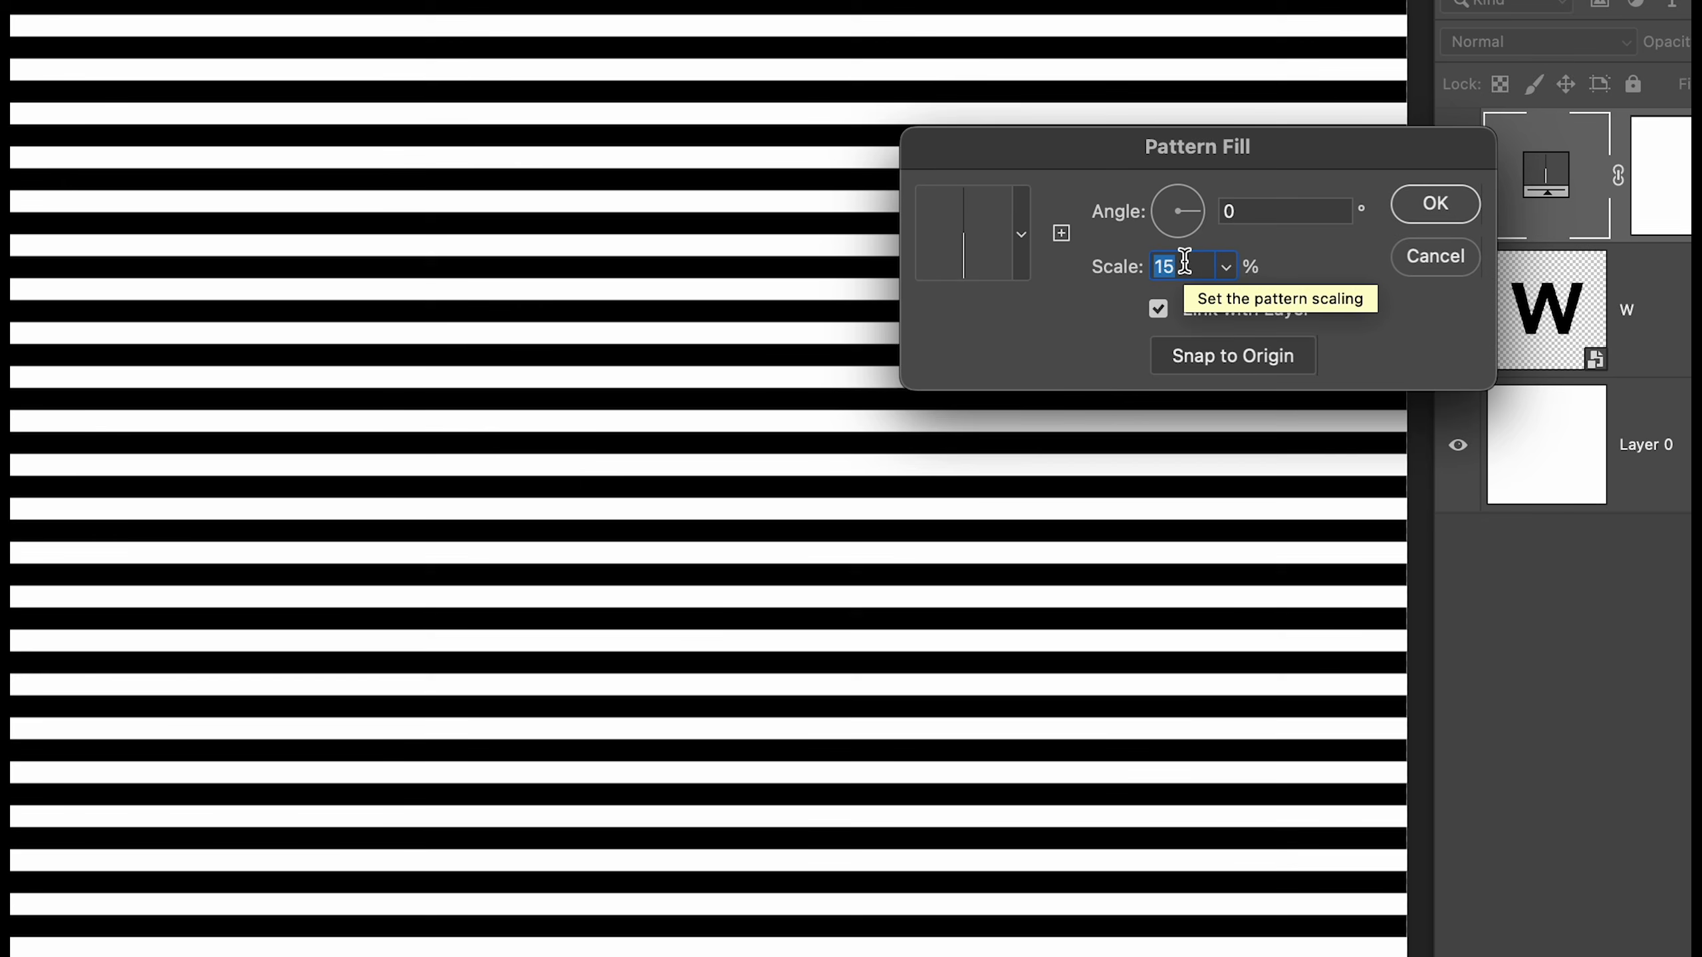
{"action": "scroll", "coordinate": [634, 436], "scroll_direction": "down", "scroll_amount": 3}
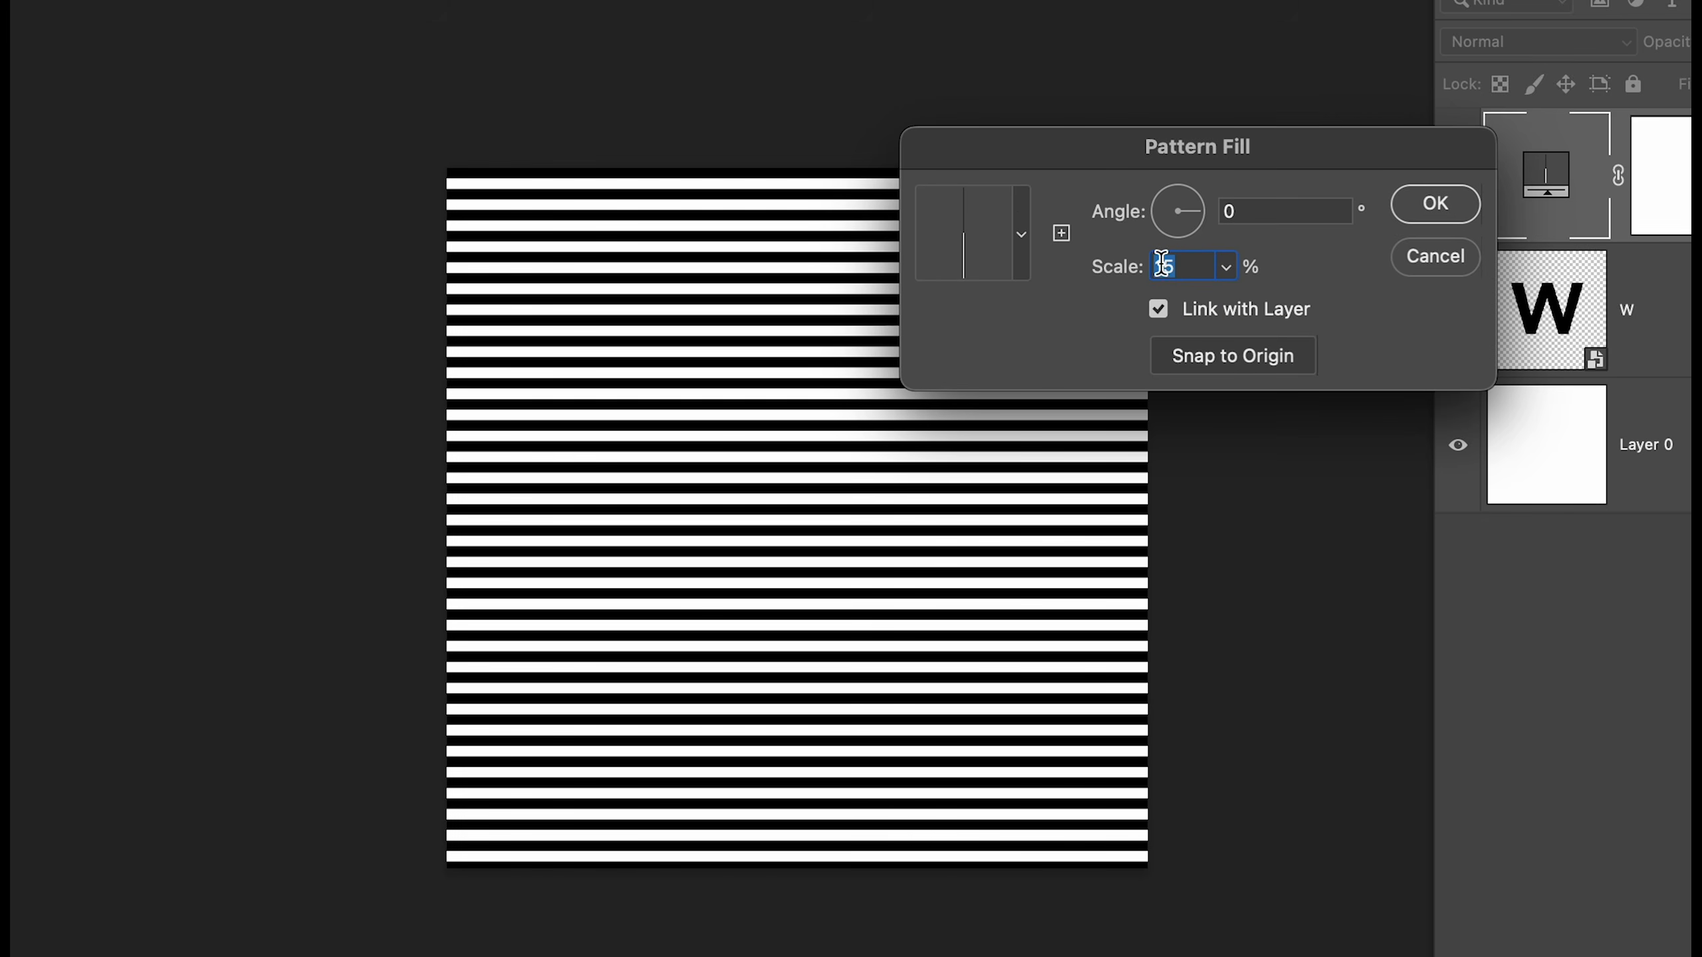
{"action": "key", "text": "Up"}
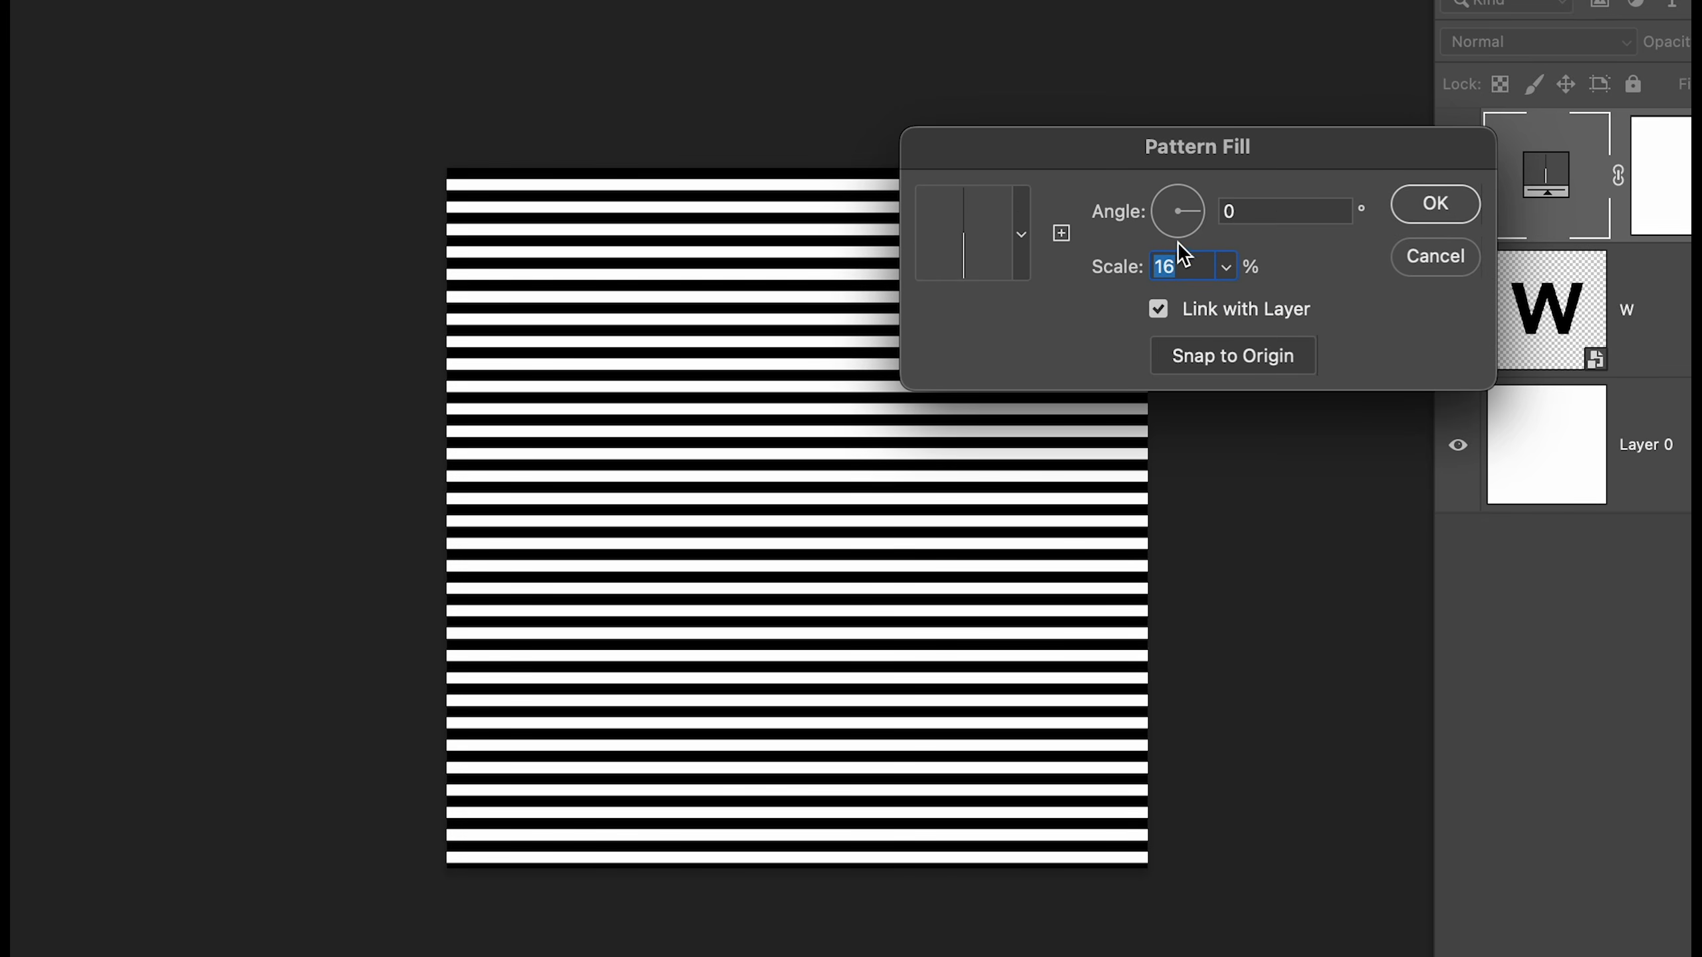
Try tilting the stripe pattern to an angle of -20.9° and set the angle back to 0°
{"action": "left_click", "coordinate": [1235, 214]}
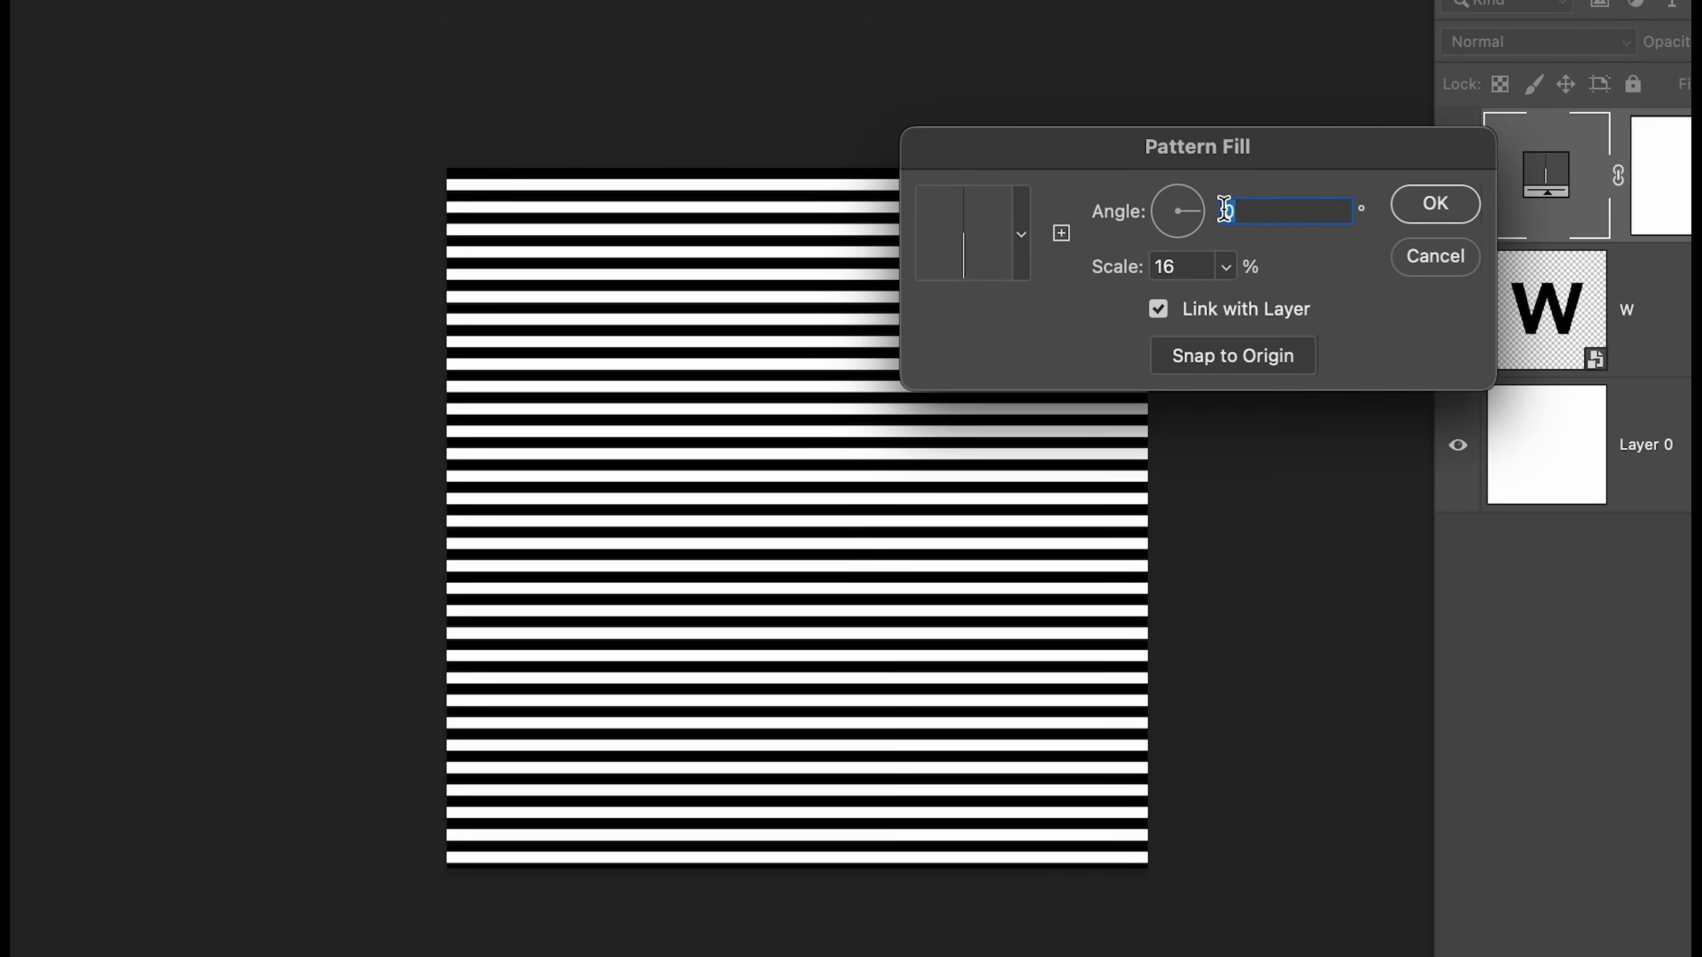
{"action": "left_click_drag", "start_coordinate": [1196, 216], "coordinate": [1197, 219]}
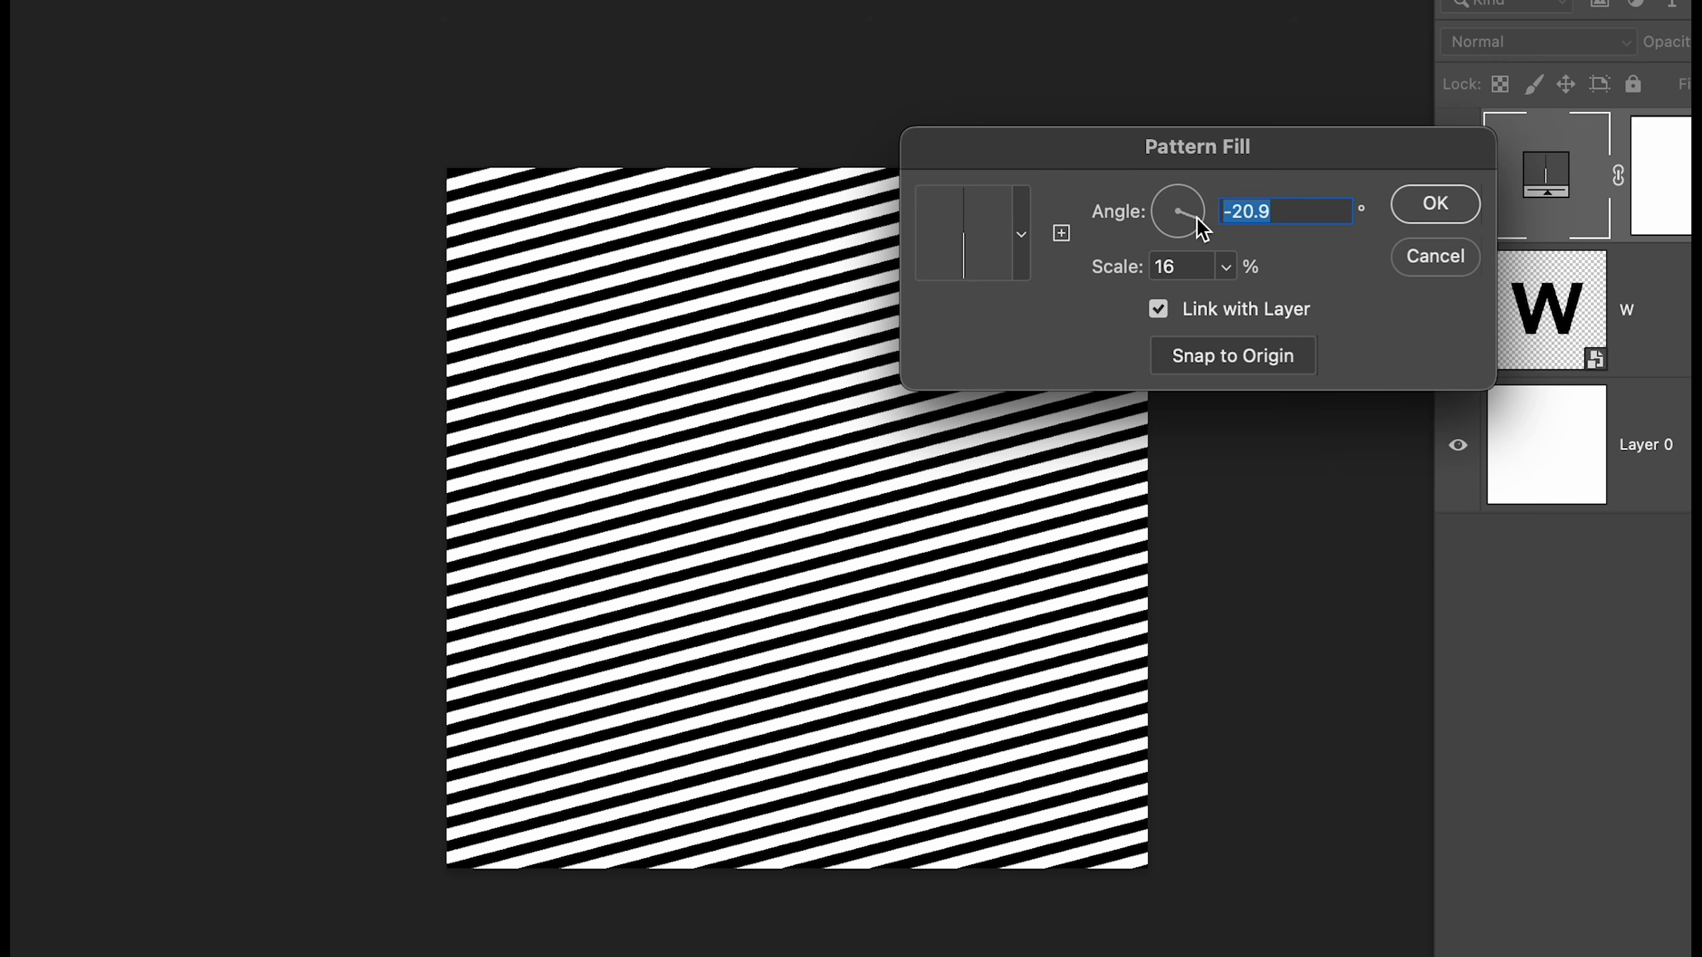
{"action": "key", "text": "shift+Down"}
{"action": "type", "text": "0"}
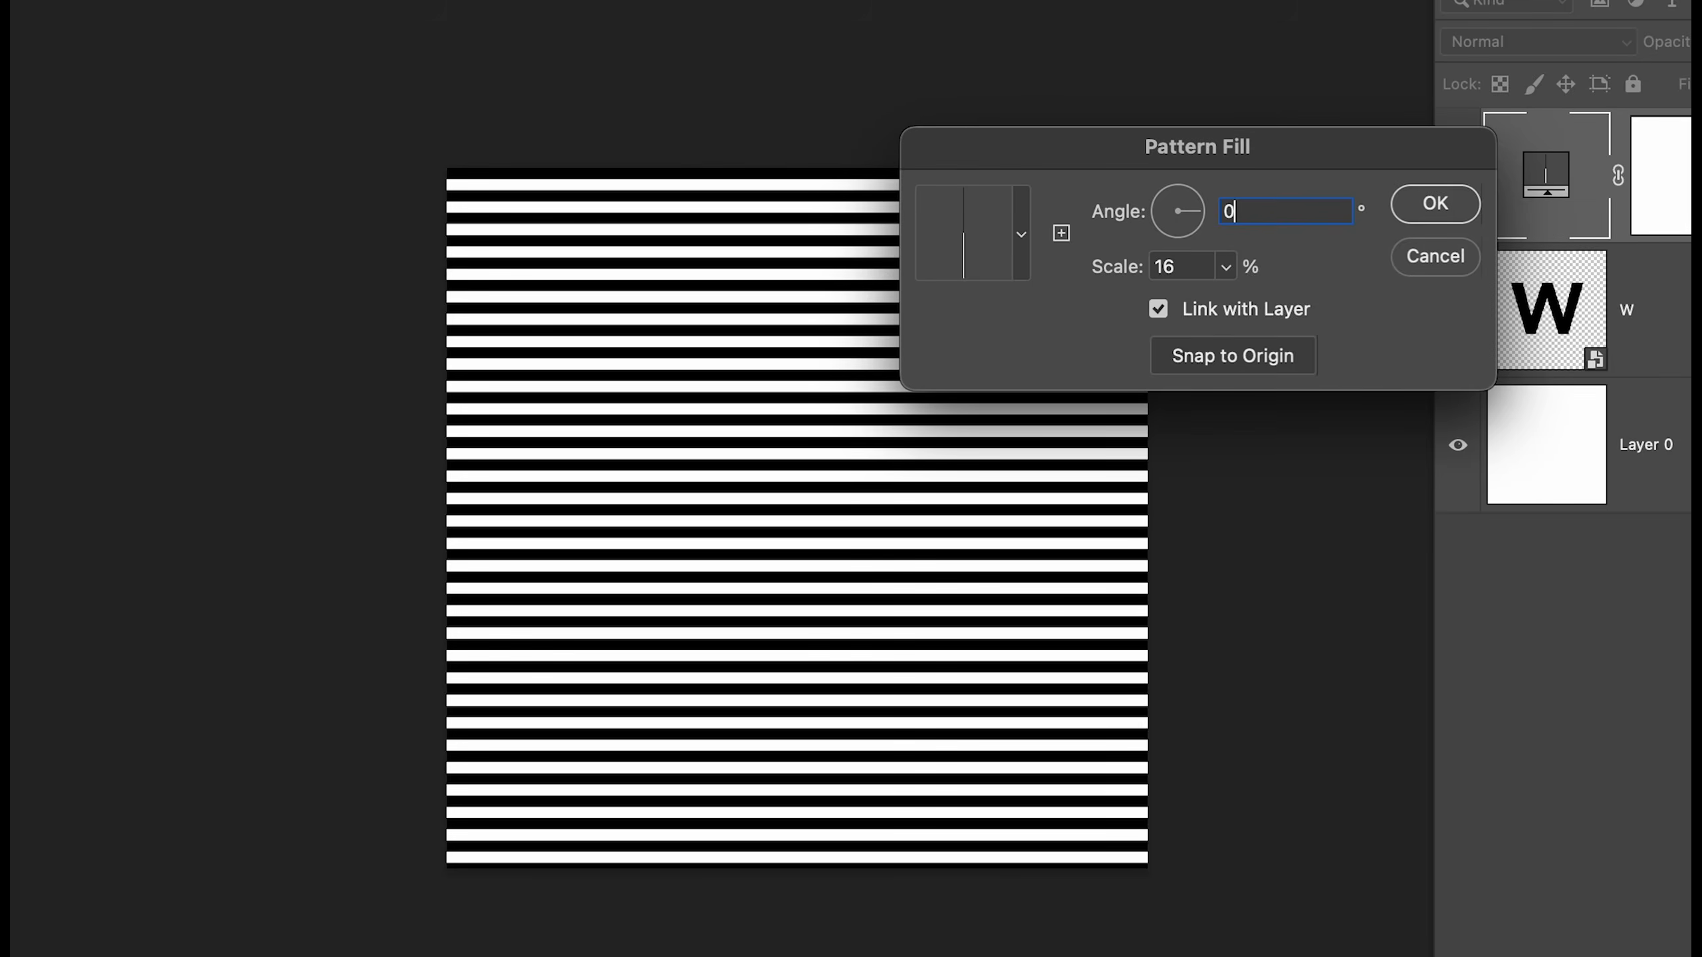
Accept the pattern fill settings and convert the pattern fill layer to a smart object
{"action": "left_click", "coordinate": [1433, 203]}
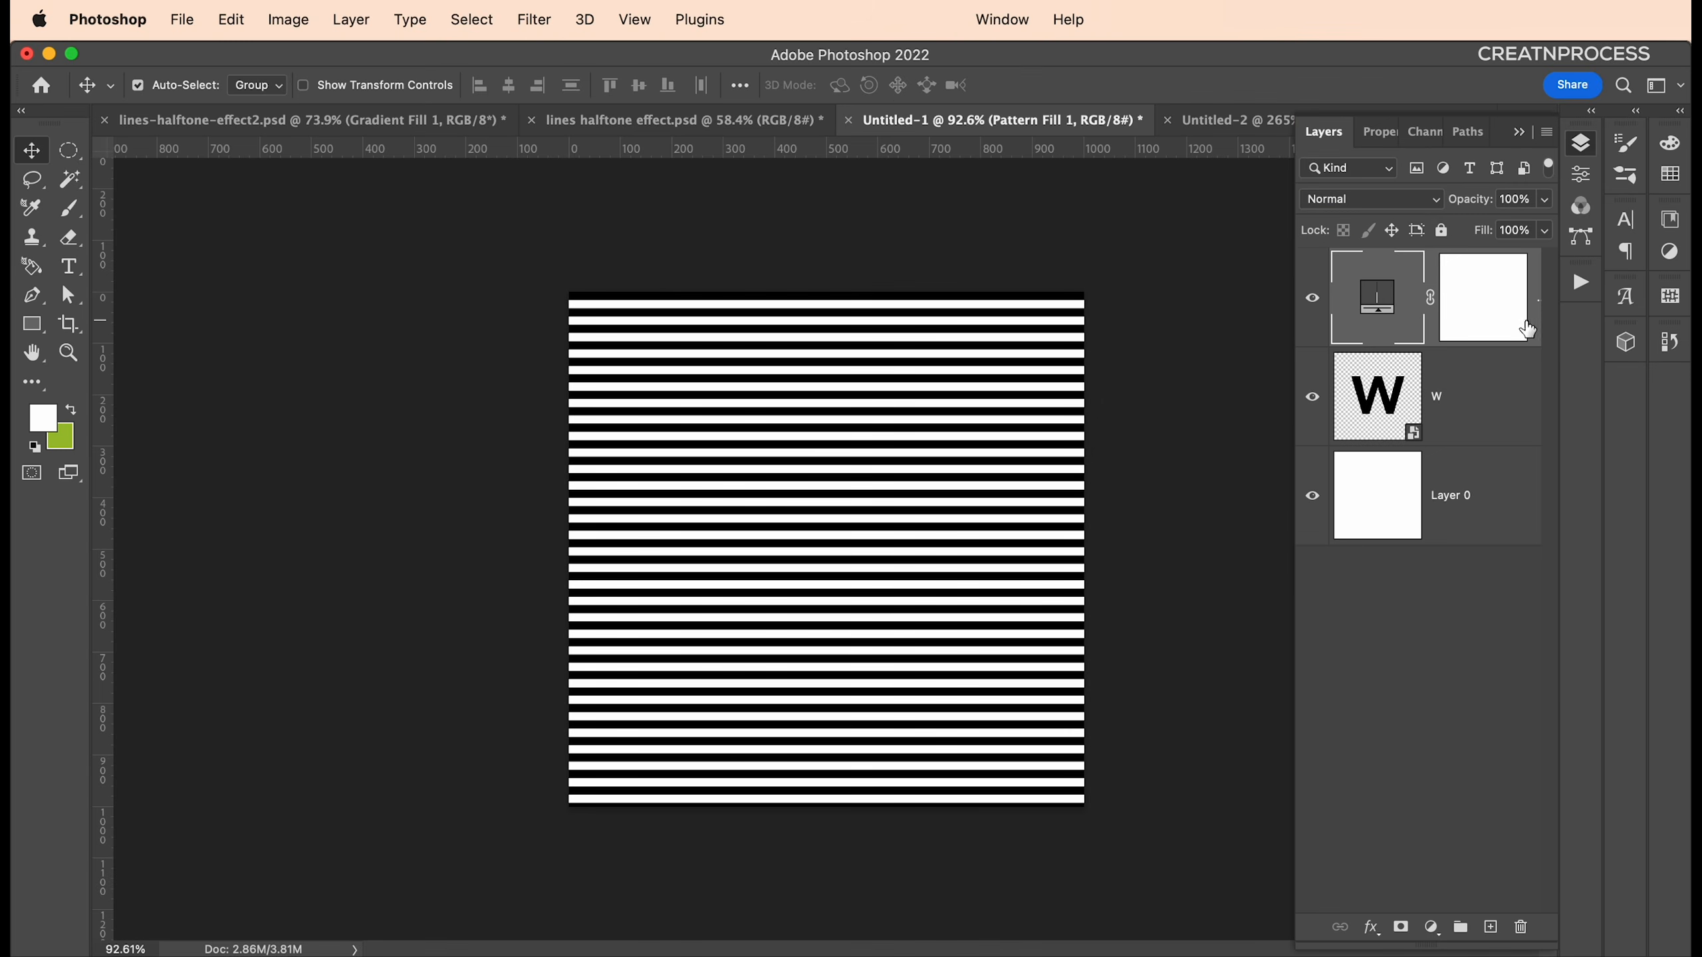
{"action": "right_click", "coordinate": [1528, 329]}
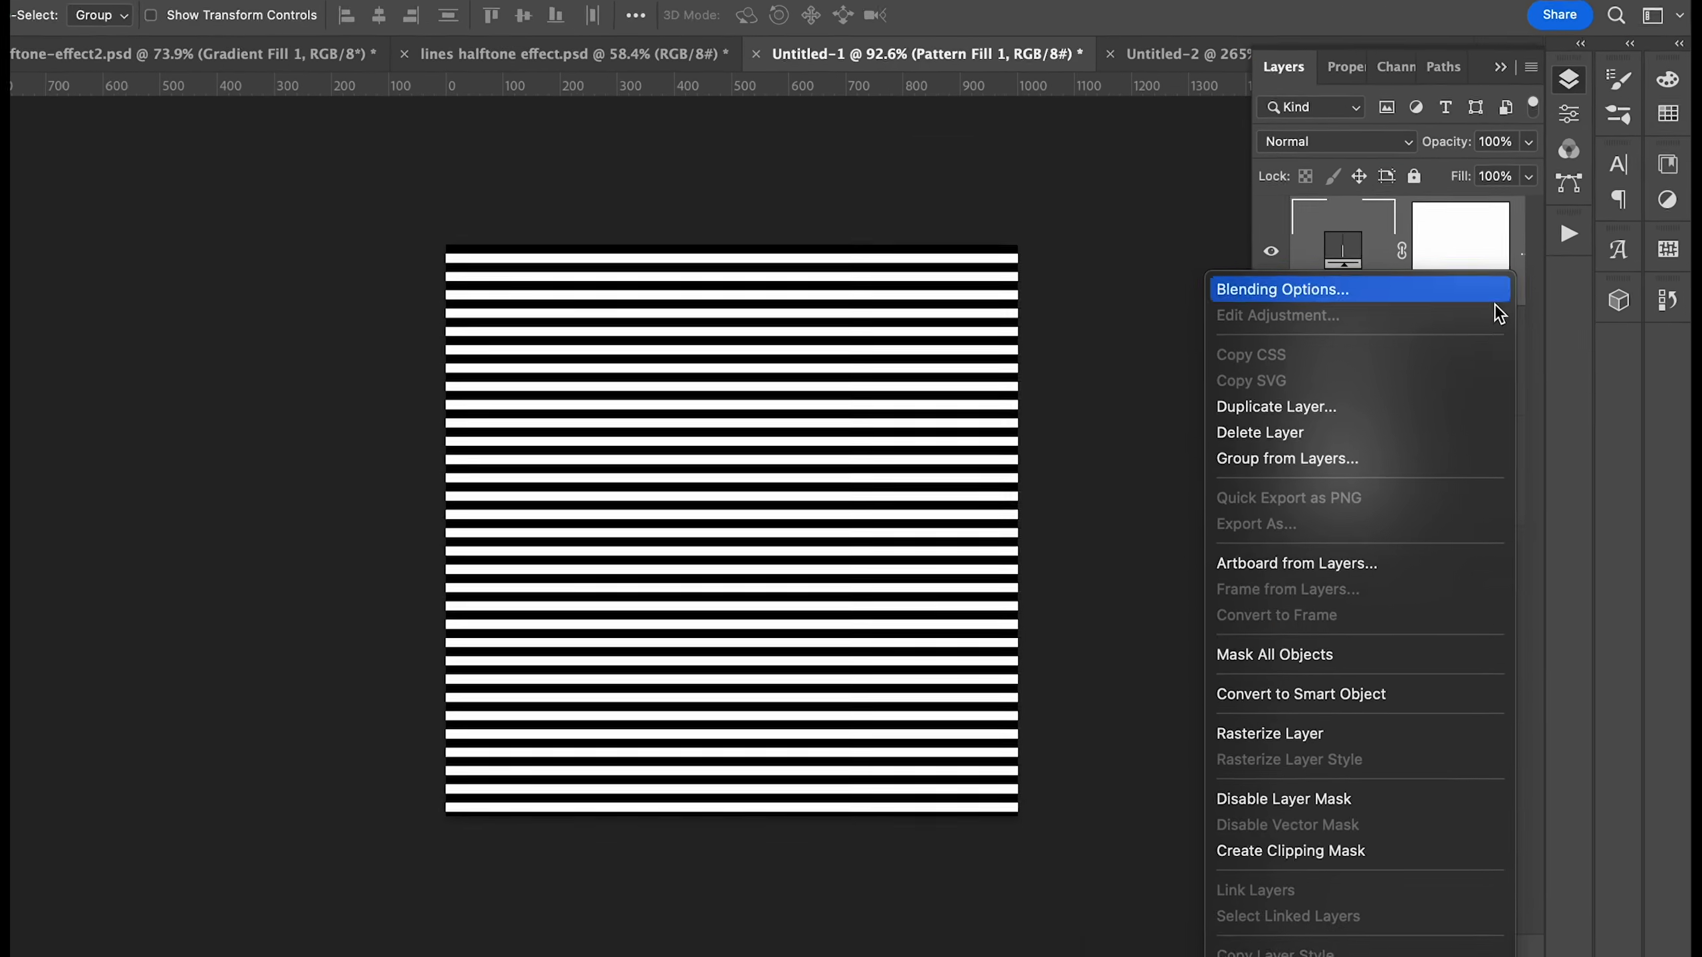
{"action": "left_click", "coordinate": [1362, 704]}
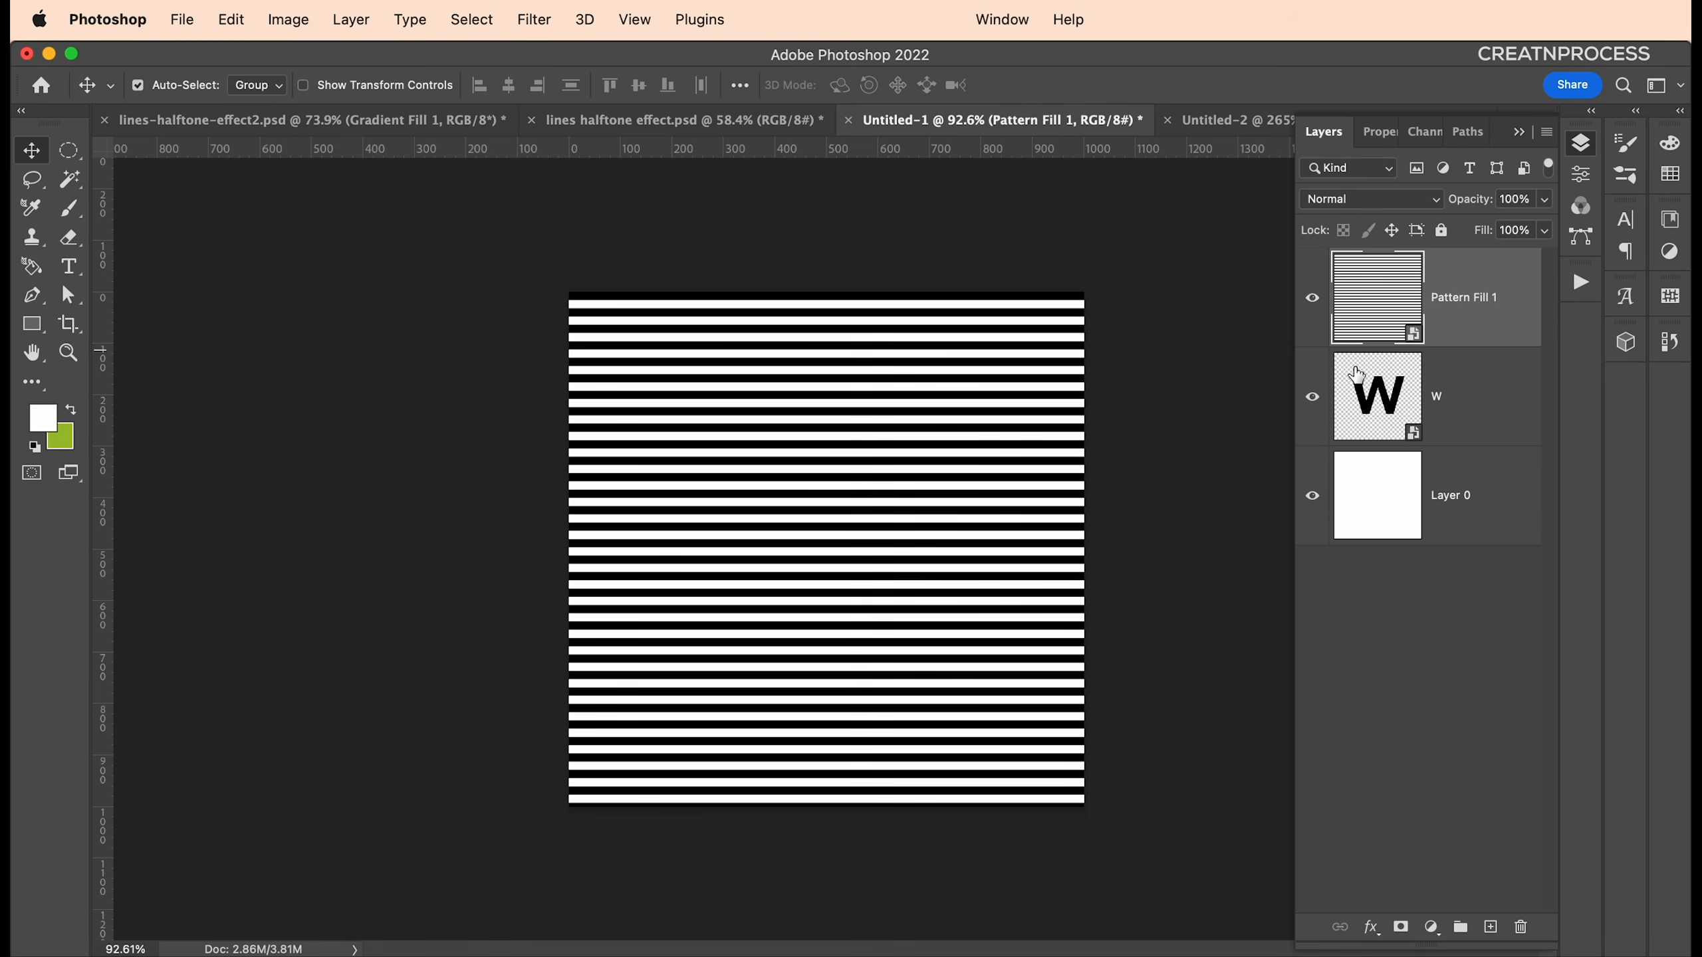
Set the blend mode of the Pattern Fill 1 layer to Multiply
{"action": "left_click", "coordinate": [1278, 328]}
{"action": "left_click", "coordinate": [1362, 321]}
{"action": "left_click", "coordinate": [1385, 413]}
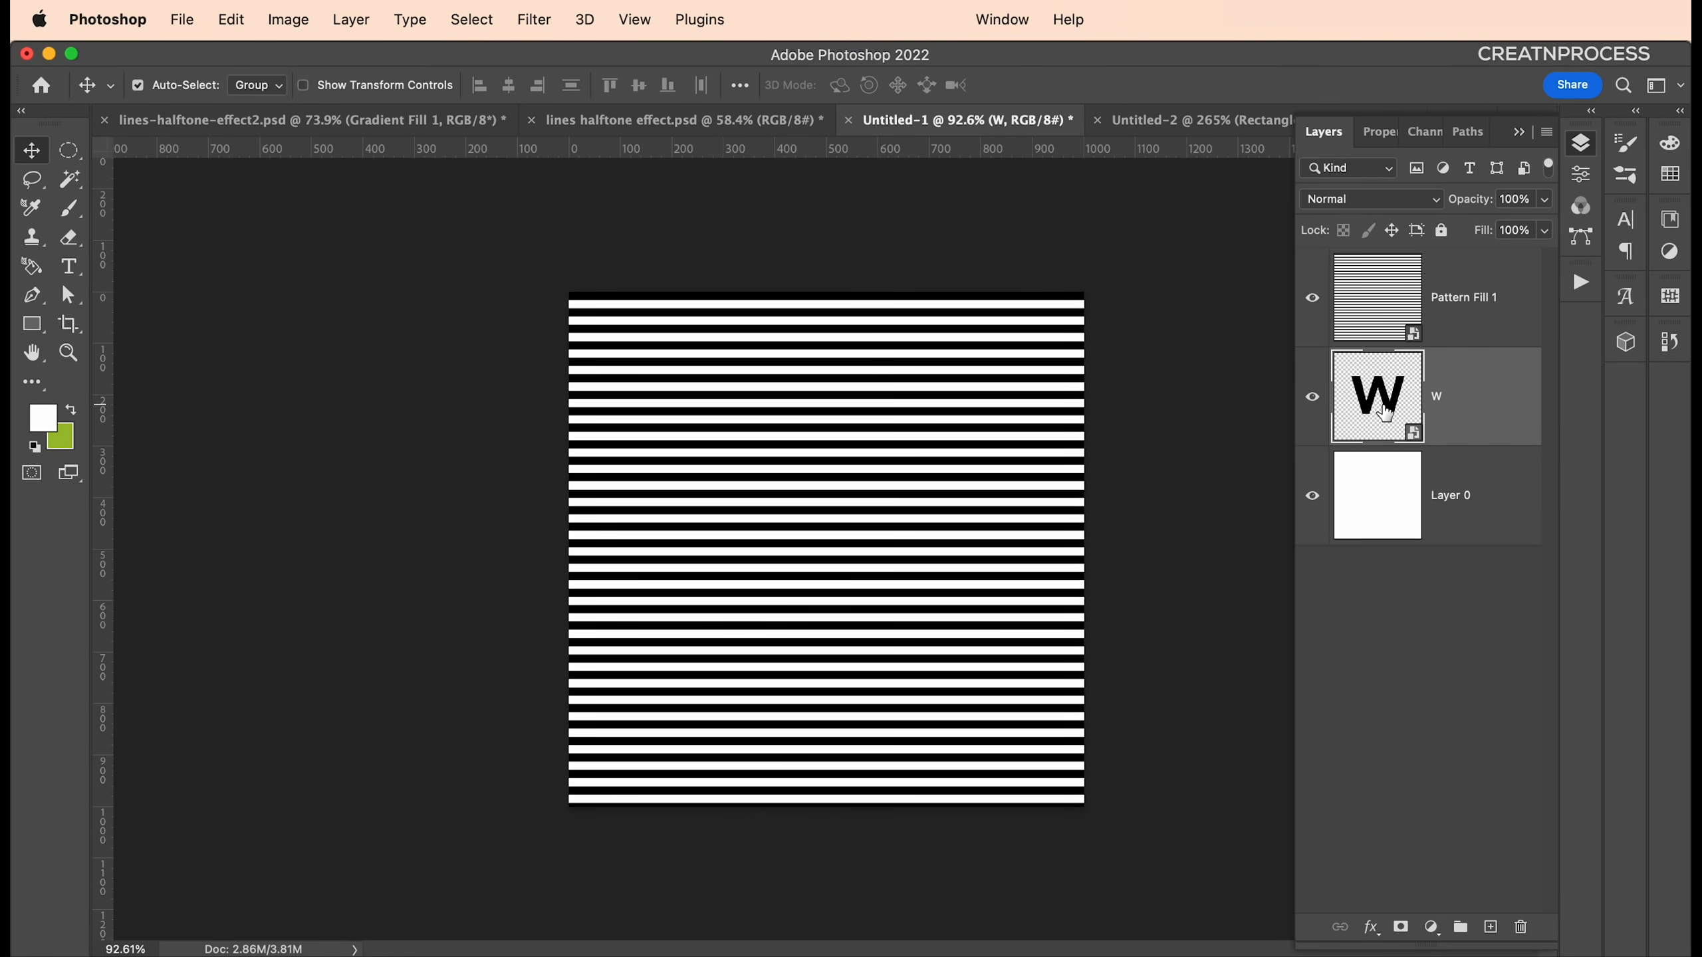
{"action": "left_click", "coordinate": [1383, 315]}
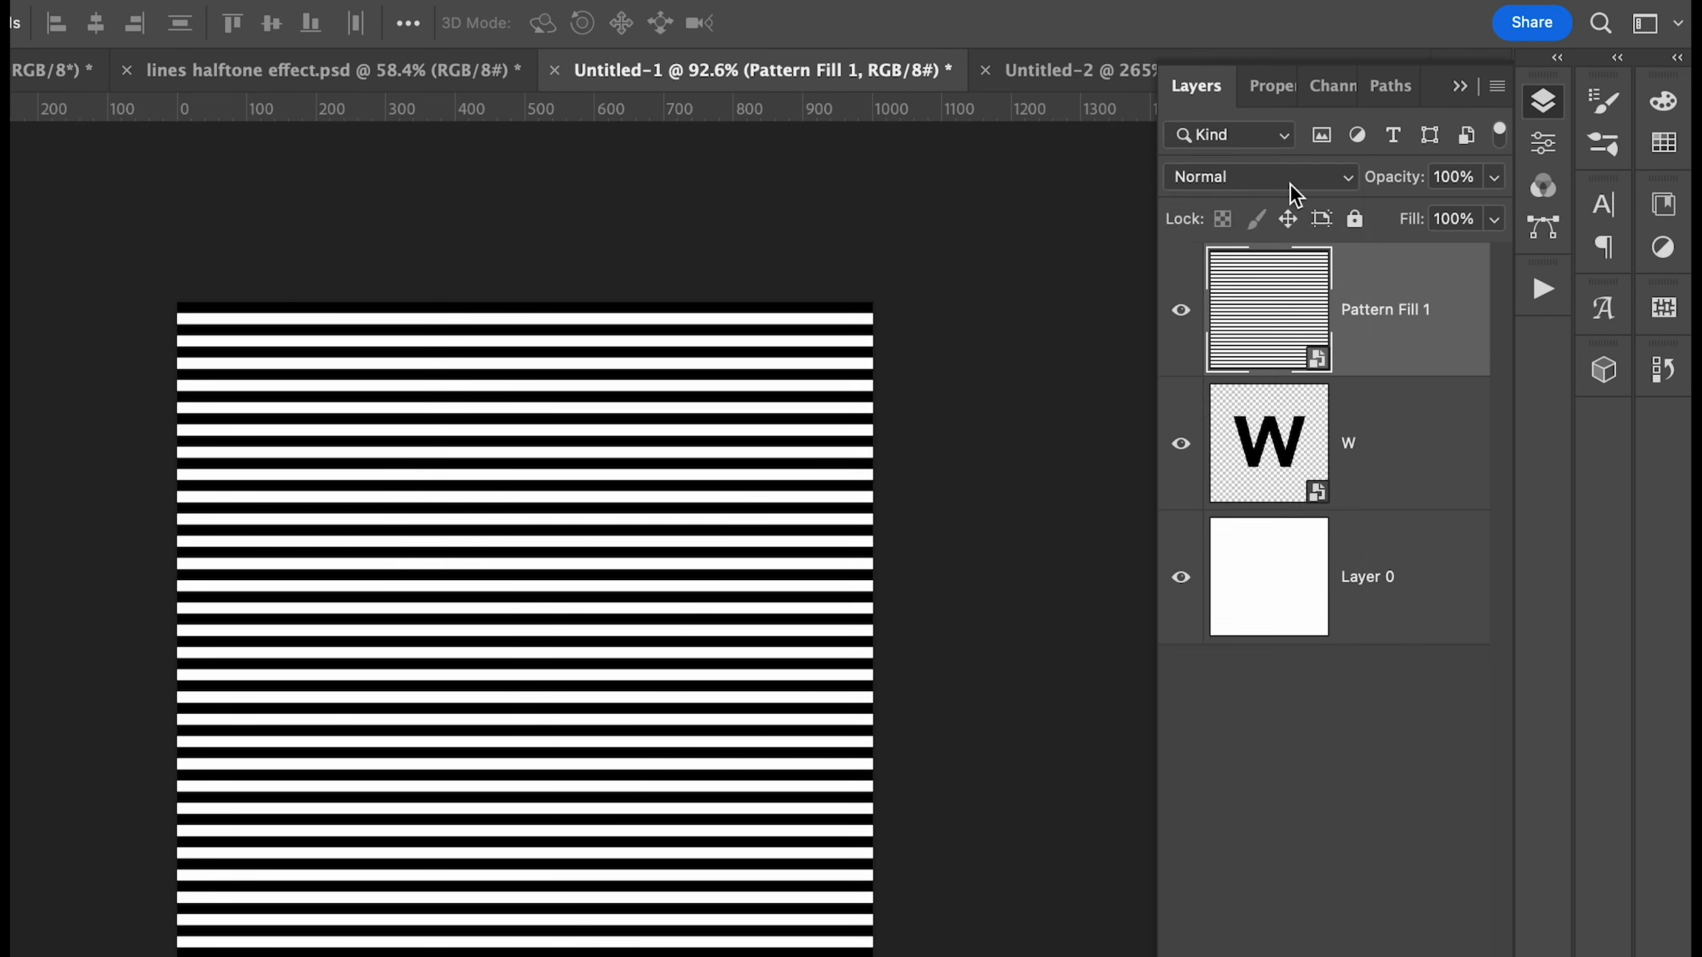
{"action": "left_click", "coordinate": [1390, 199]}
{"action": "left_click", "coordinate": [1276, 277]}
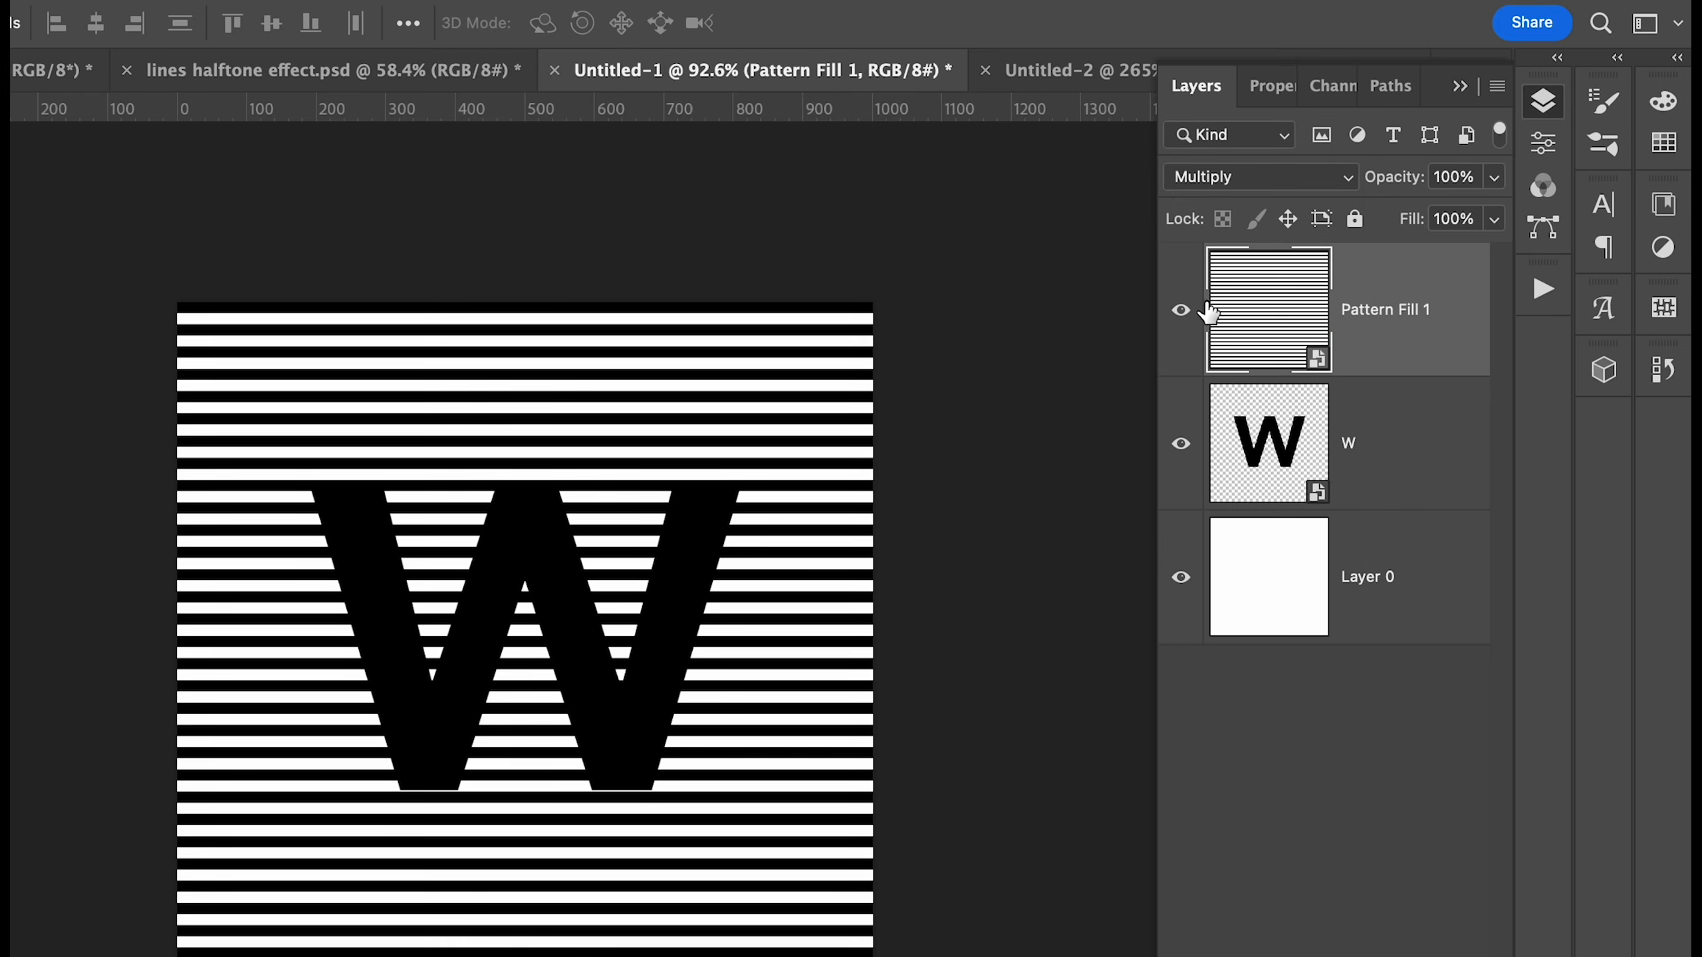
{"action": "left_click", "coordinate": [1223, 309]}
{"action": "left_click", "coordinate": [1223, 309]}
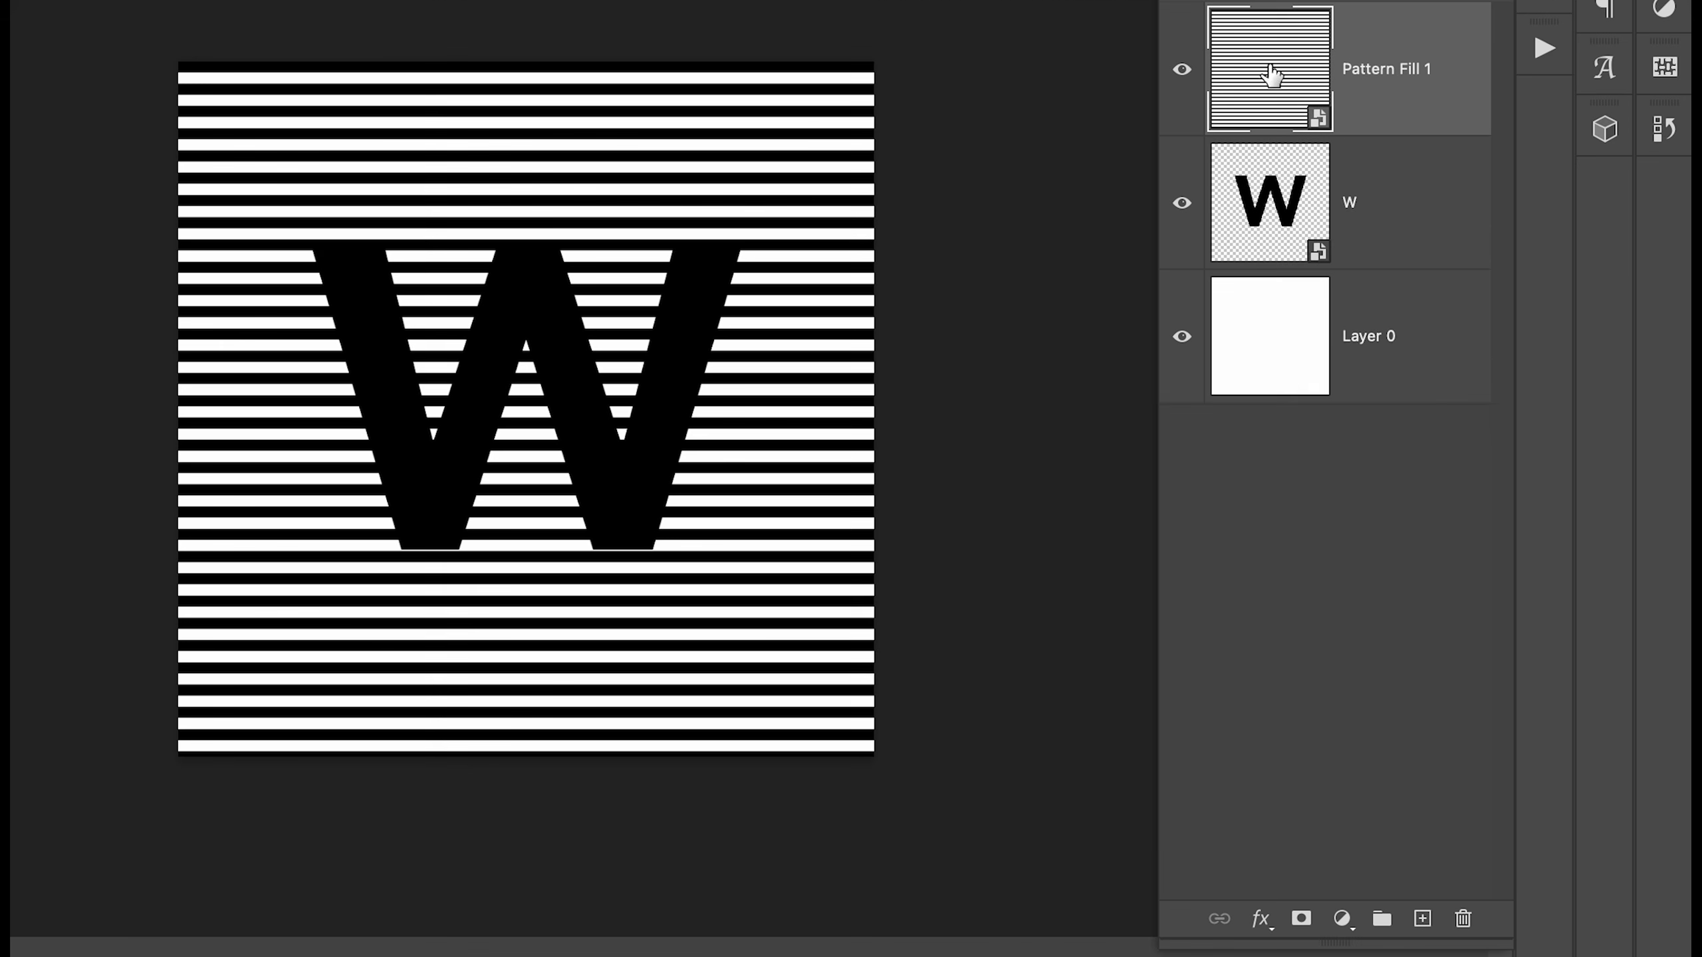
Add a Threshold adjustment layer above the Pattern Fill 1 layer and hide it
{"action": "left_click", "coordinate": [1432, 927]}
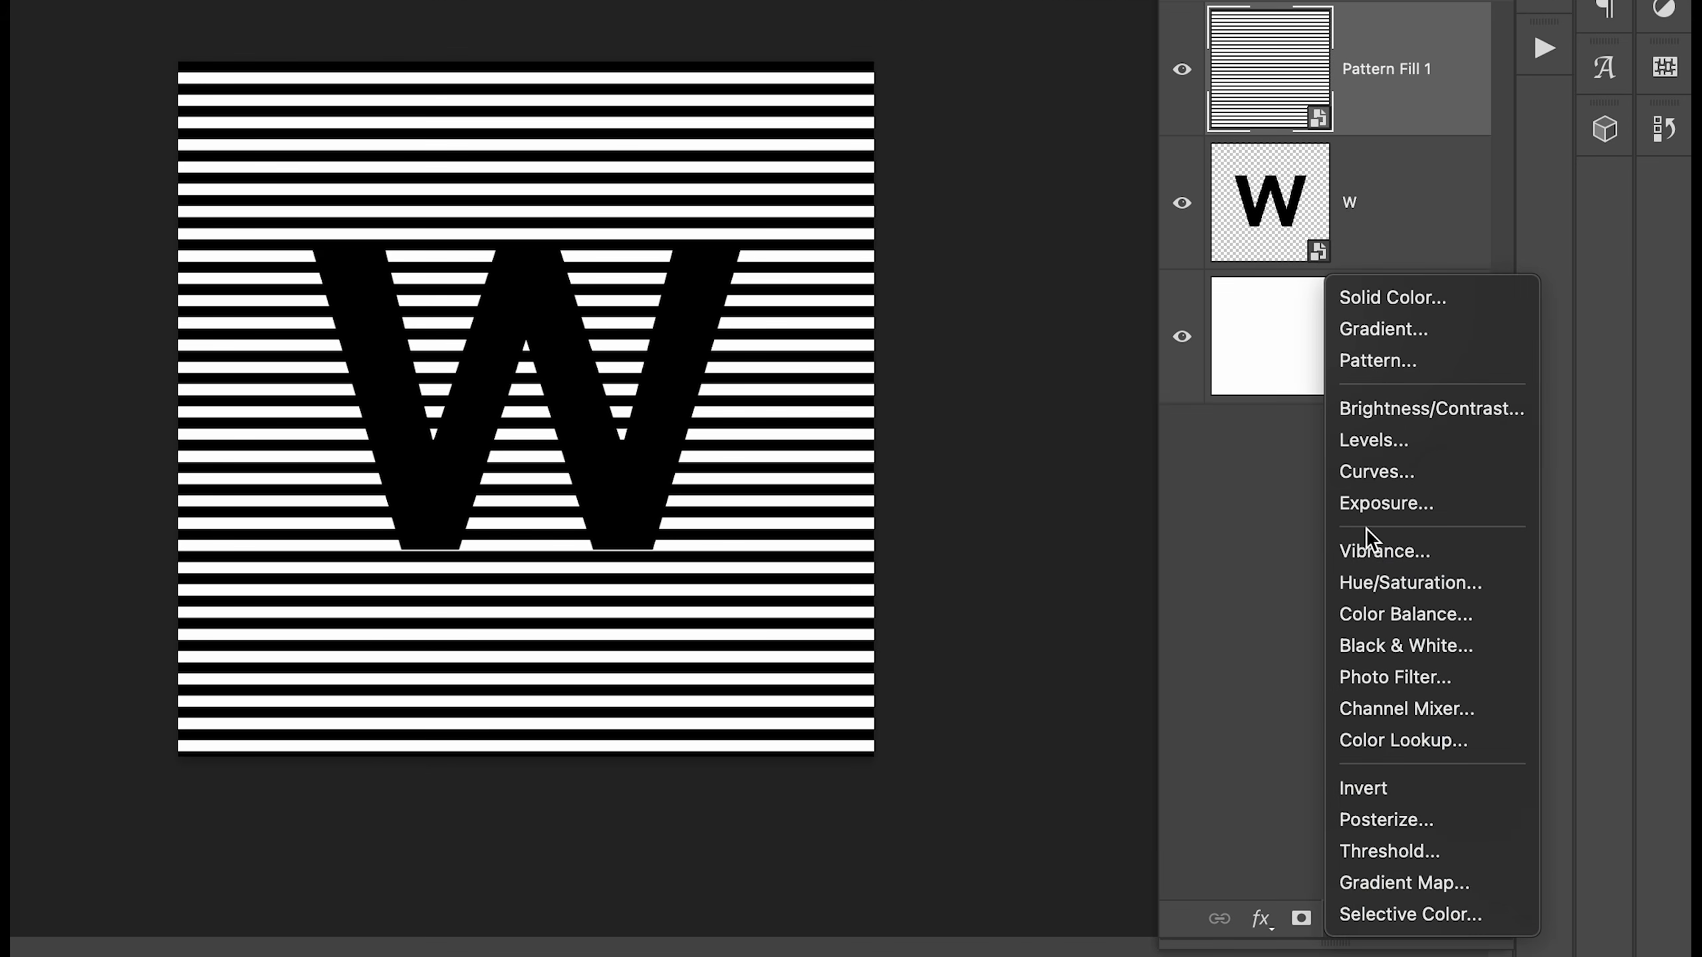
{"action": "left_click", "coordinate": [1389, 852]}
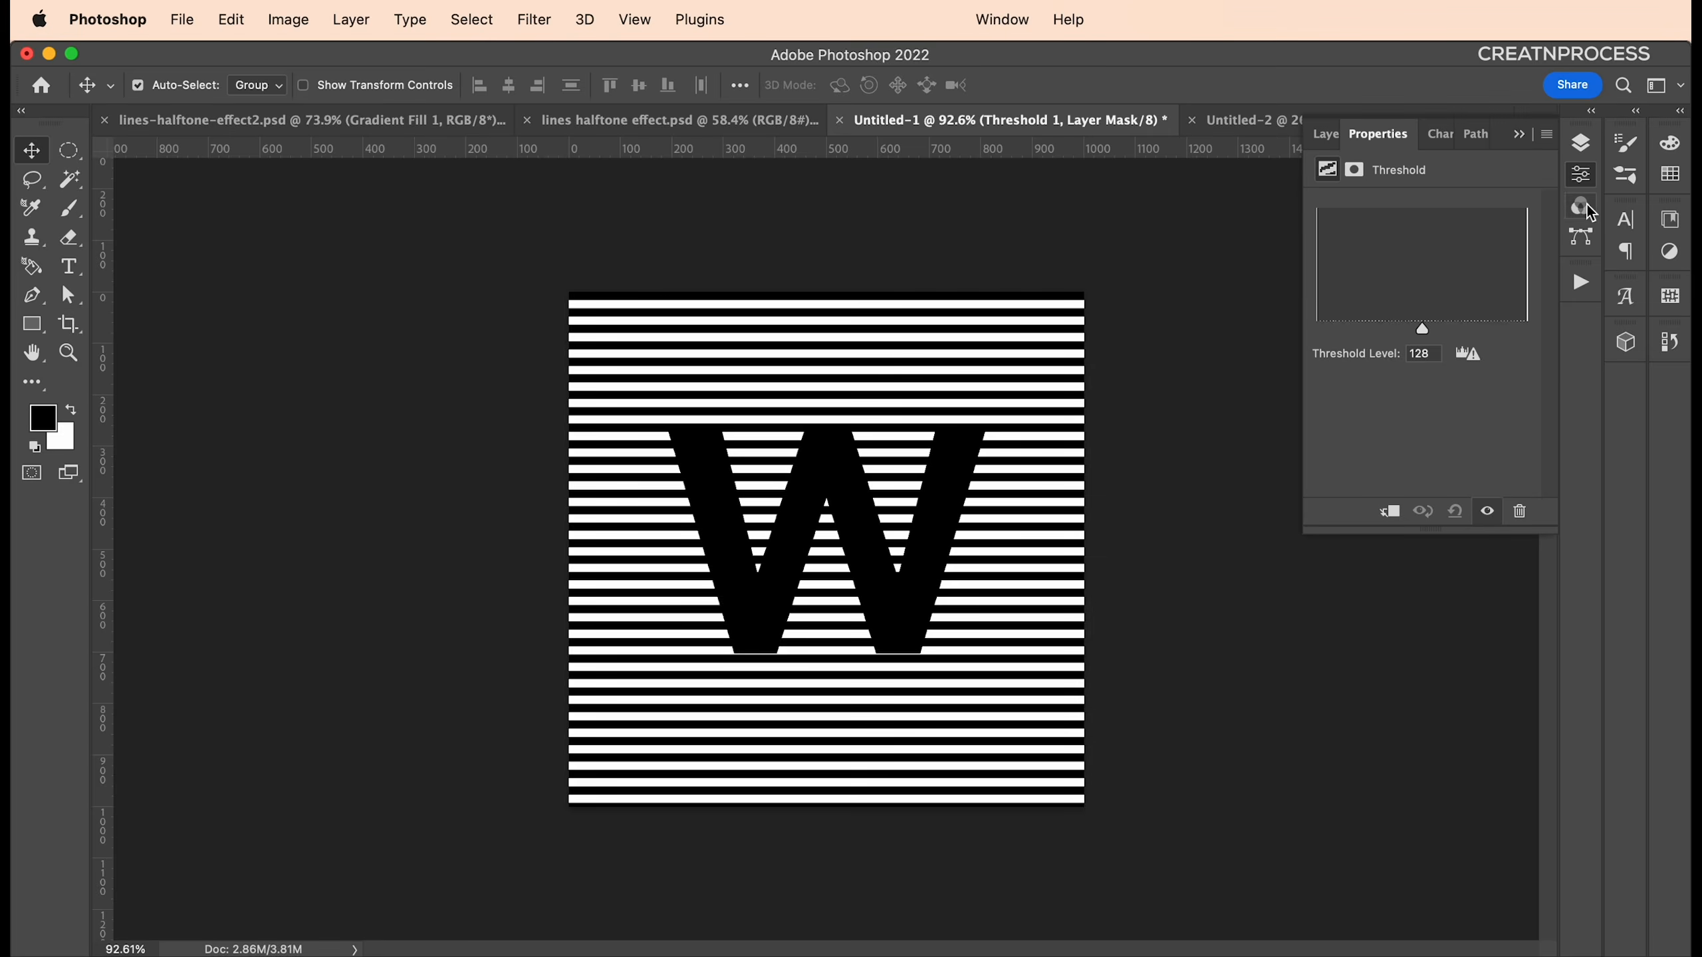
{"action": "left_click", "coordinate": [1581, 142]}
{"action": "left_click", "coordinate": [1313, 298]}
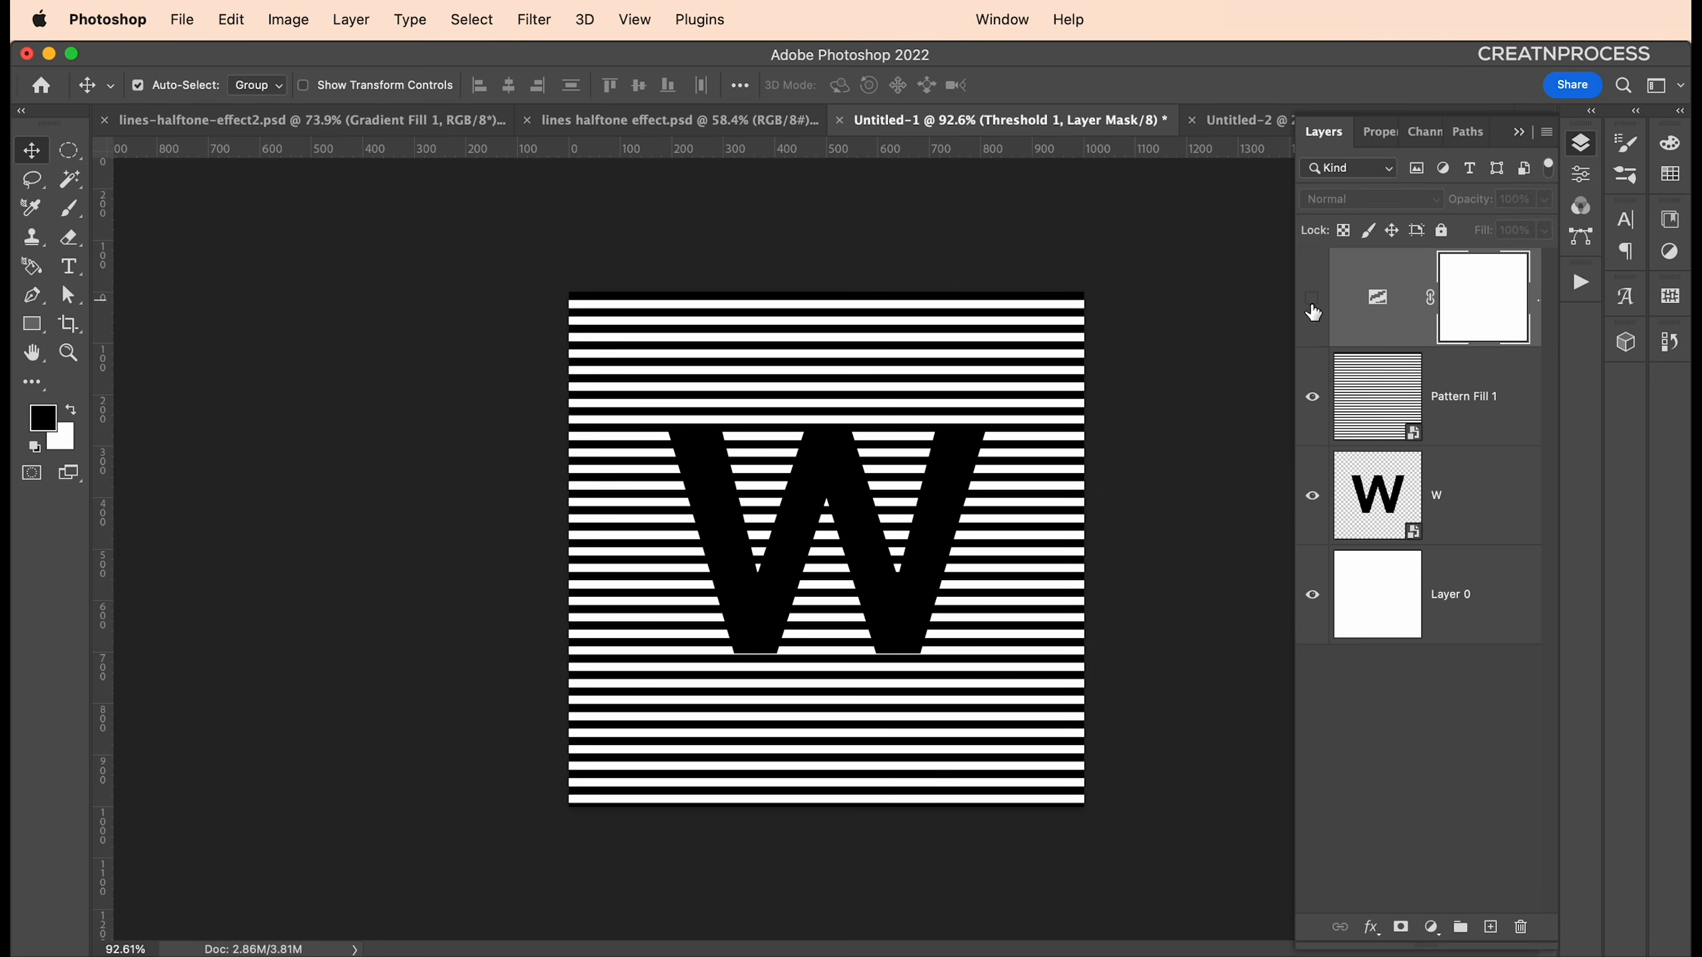
Apply a Gaussian Blur with a radius of 21.9 pixels to the W layer
{"action": "left_click", "coordinate": [1384, 407]}
{"action": "left_click", "coordinate": [1400, 505]}
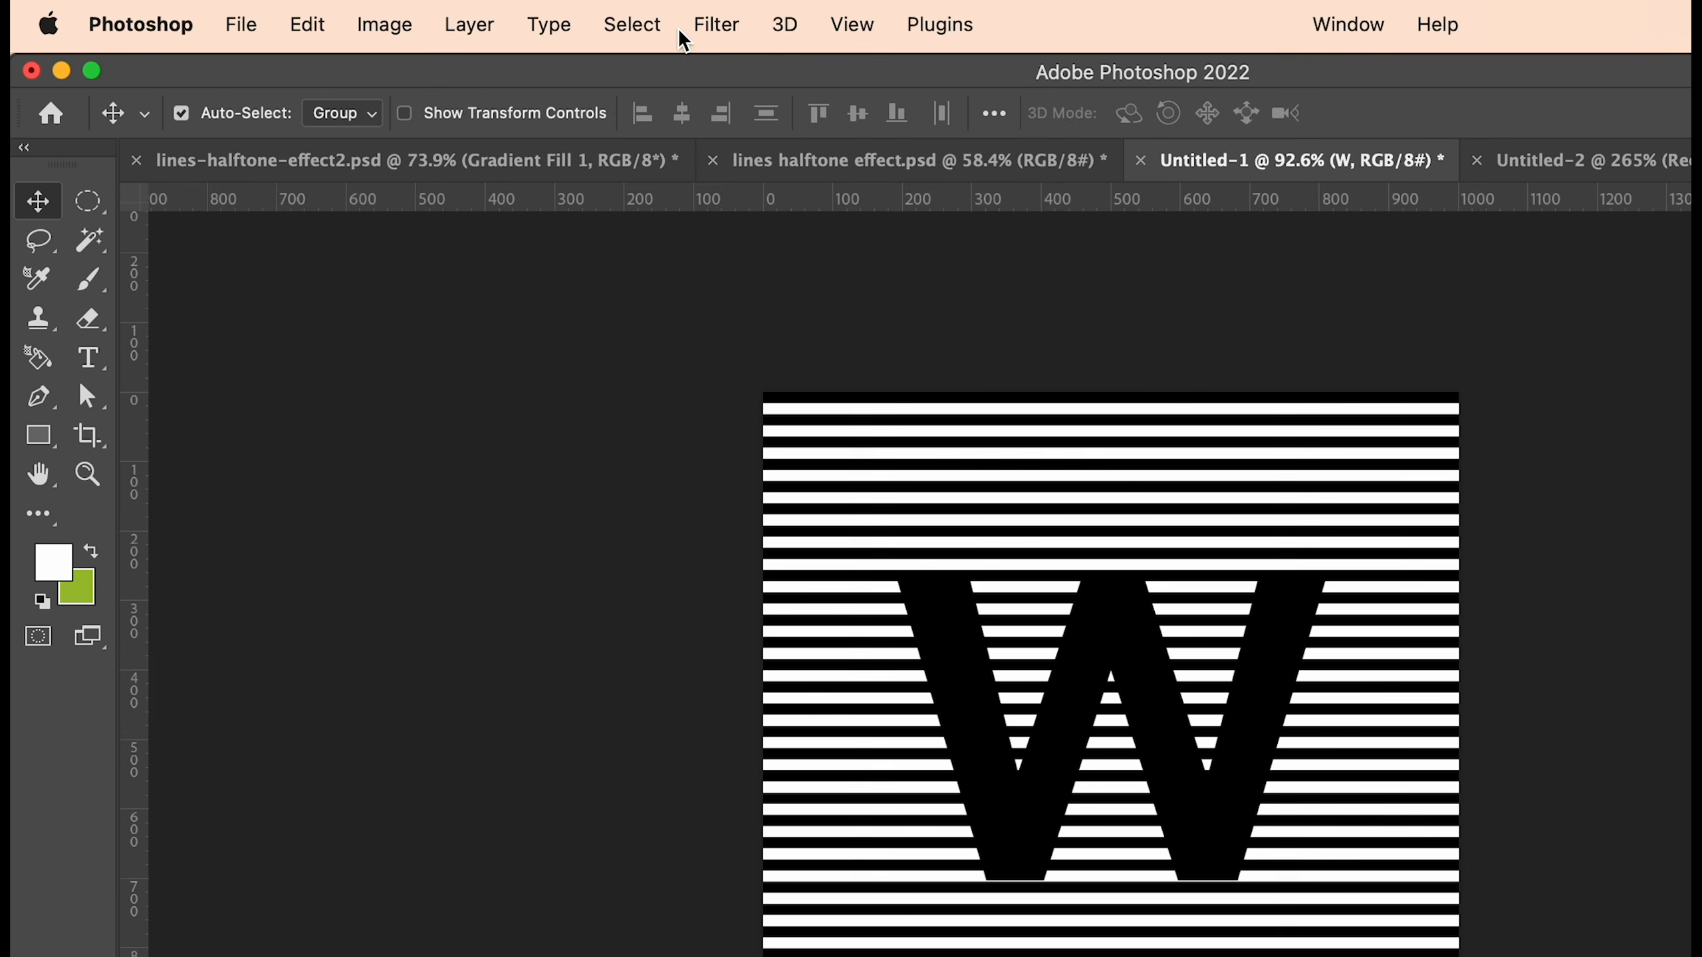
{"action": "left_click", "coordinate": [534, 20]}
{"action": "mouse_move", "coordinate": [780, 426]}
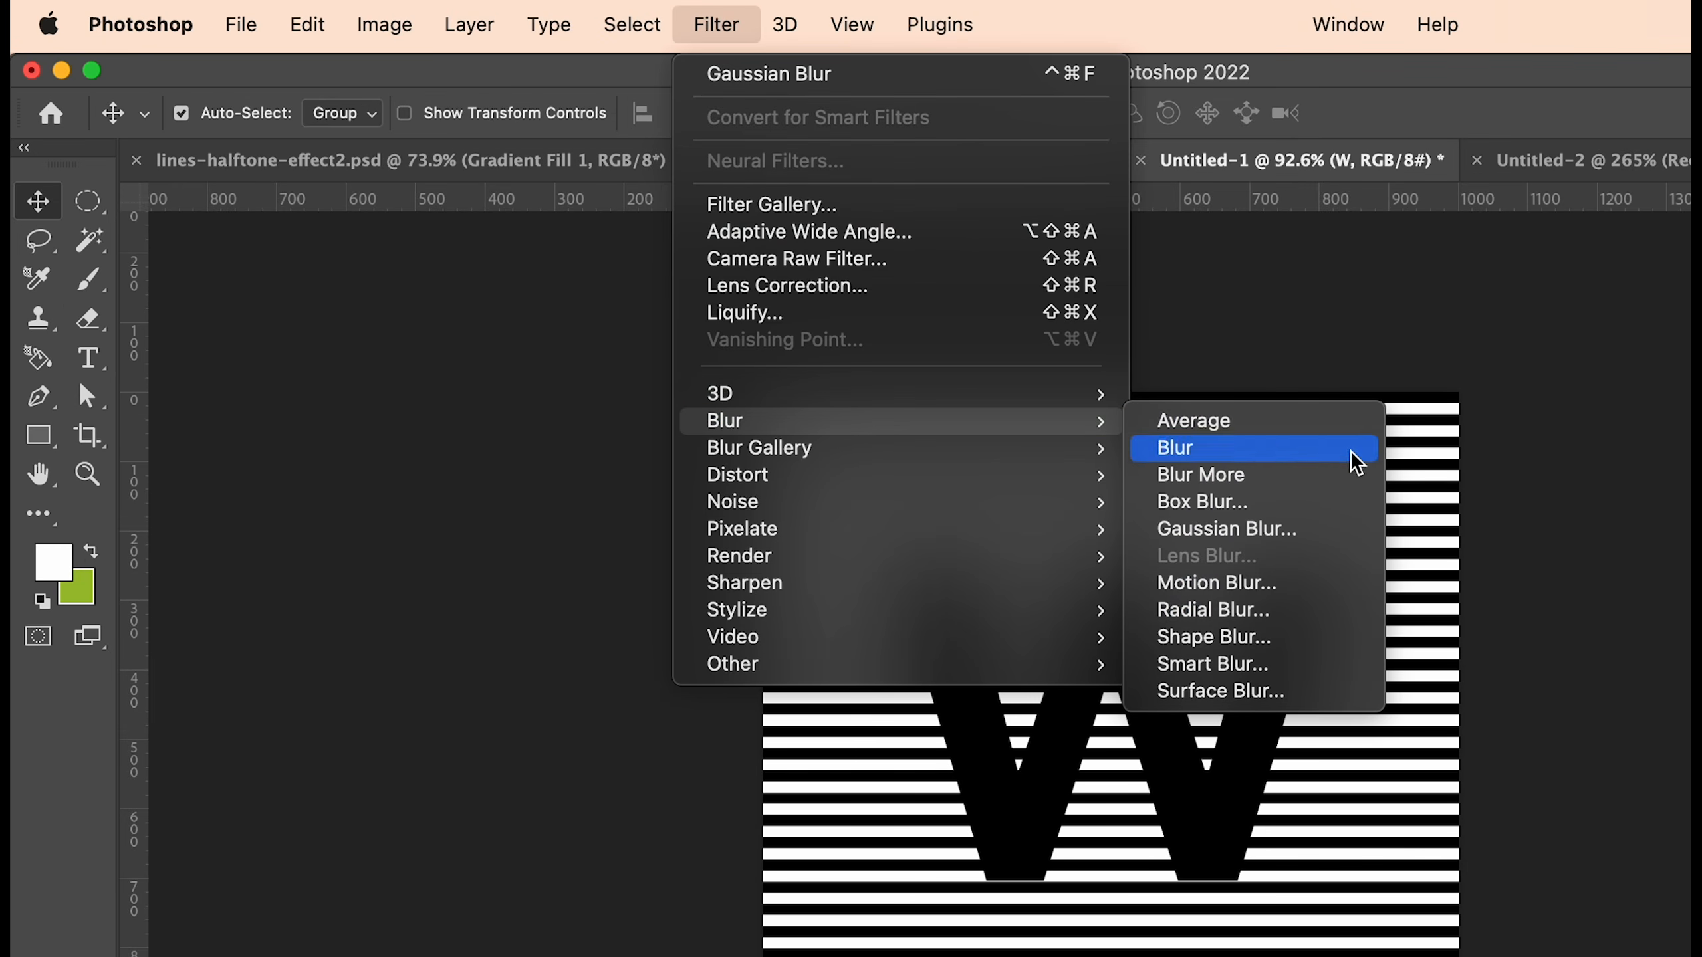
{"action": "left_click", "coordinate": [1281, 534]}
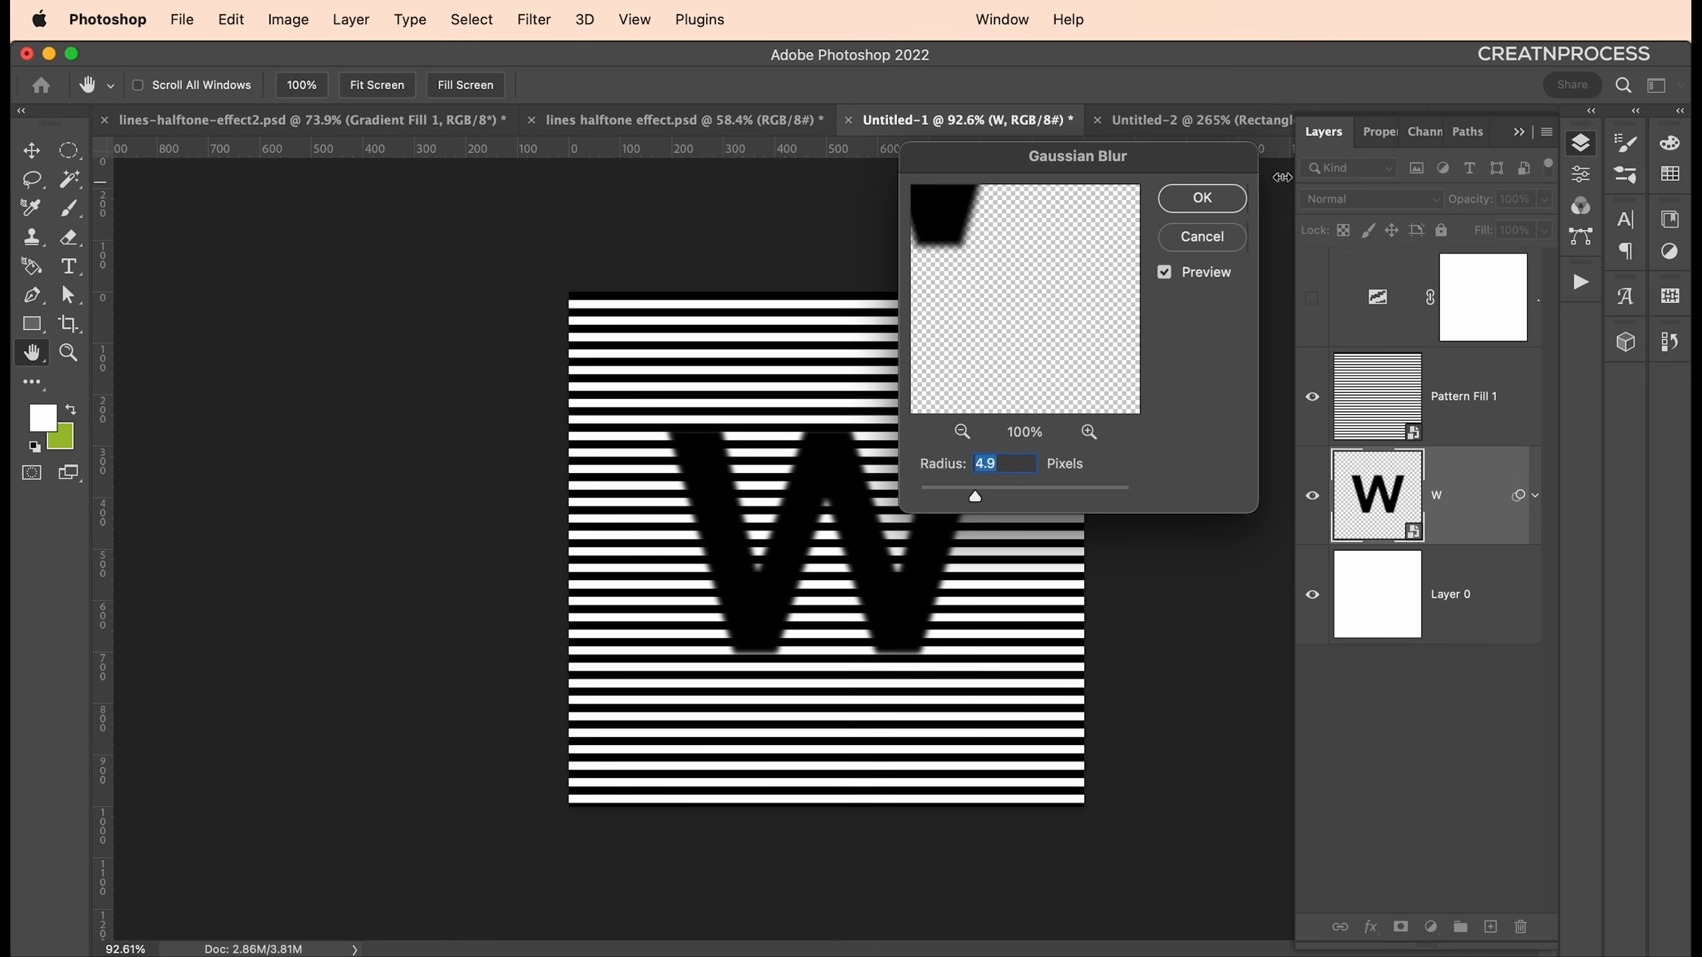
{"action": "left_click_drag", "start_coordinate": [1200, 149], "coordinate": [1303, 176]}
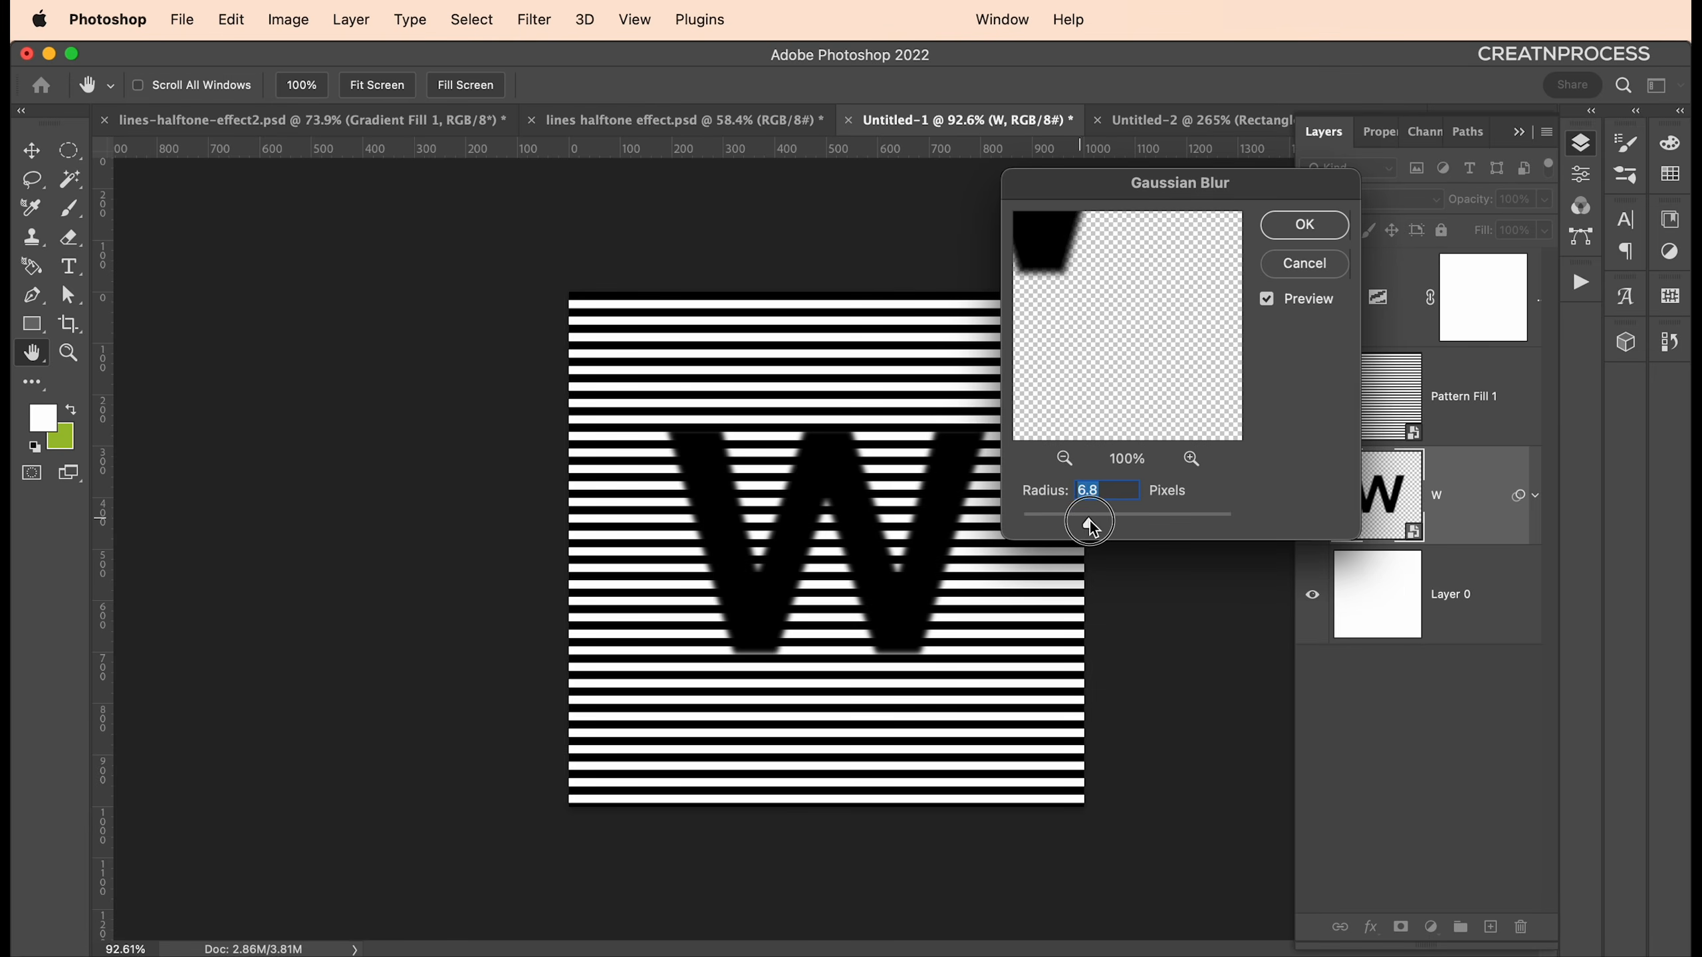
{"action": "mouse_move", "coordinate": [1090, 524]}
{"action": "left_mouse_down"}
{"action": "mouse_move", "coordinate": [1133, 525]}
{"action": "mouse_move", "coordinate": [1115, 527]}
{"action": "left_mouse_up"}
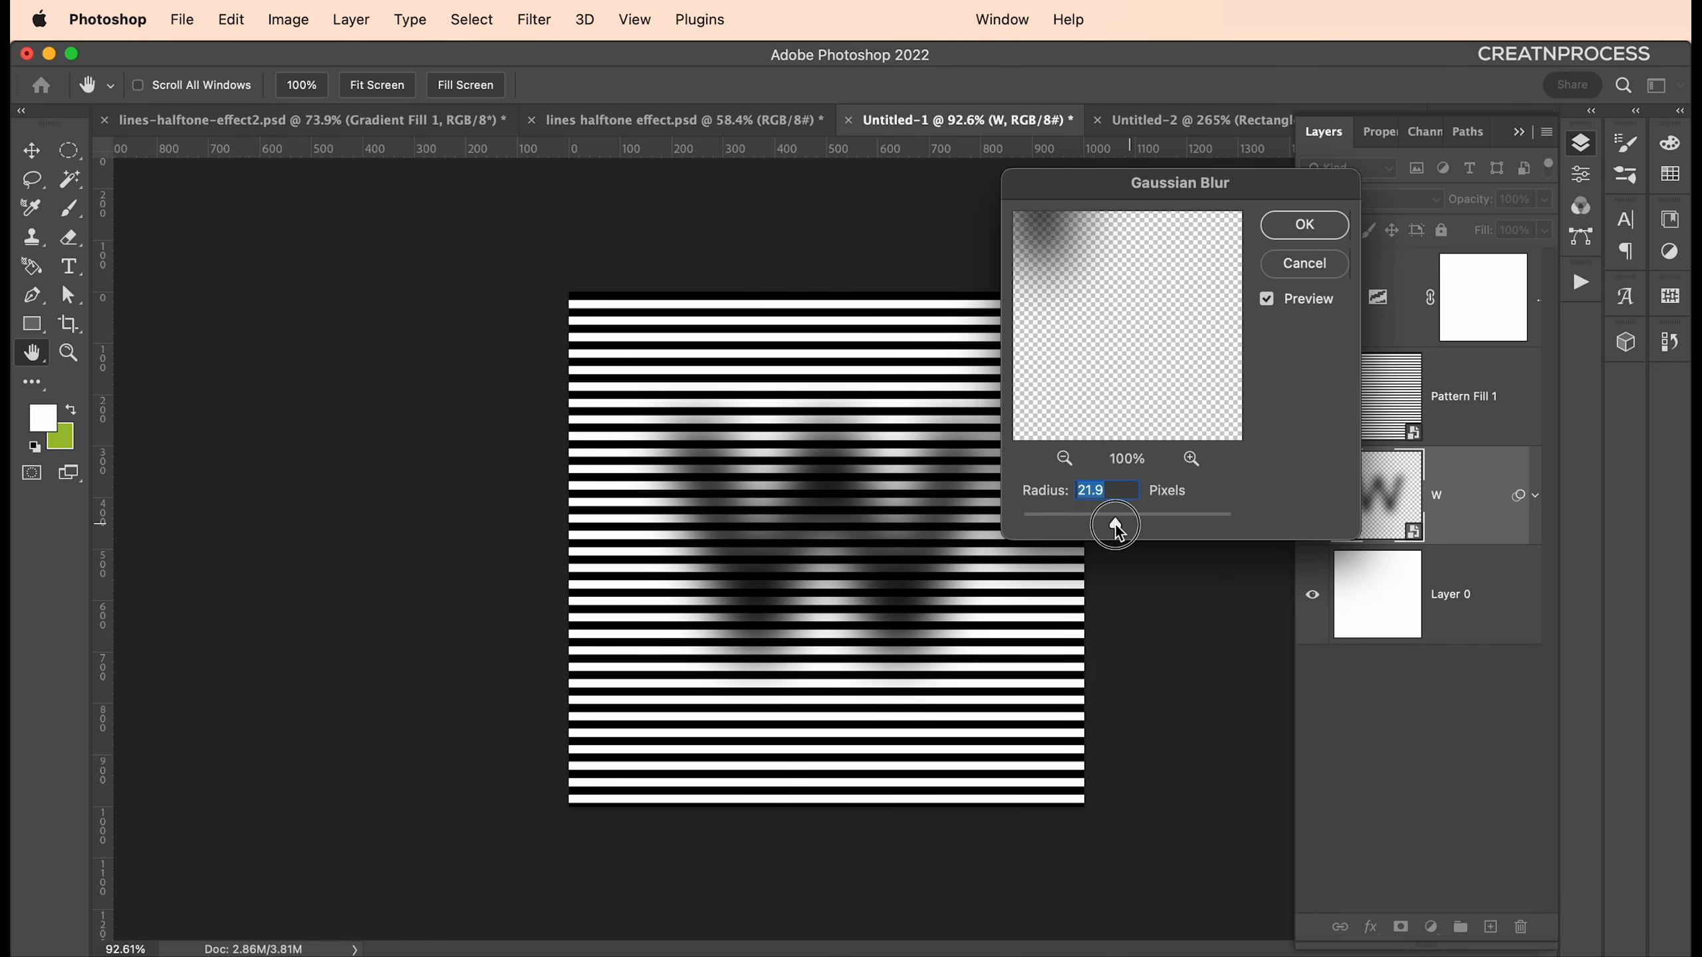
{"action": "left_click", "coordinate": [1303, 226]}
Apply a Gaussian Blur with a radius of 5.6 pixels to the Pattern Fill 1 layer
{"action": "left_click", "coordinate": [1374, 429]}
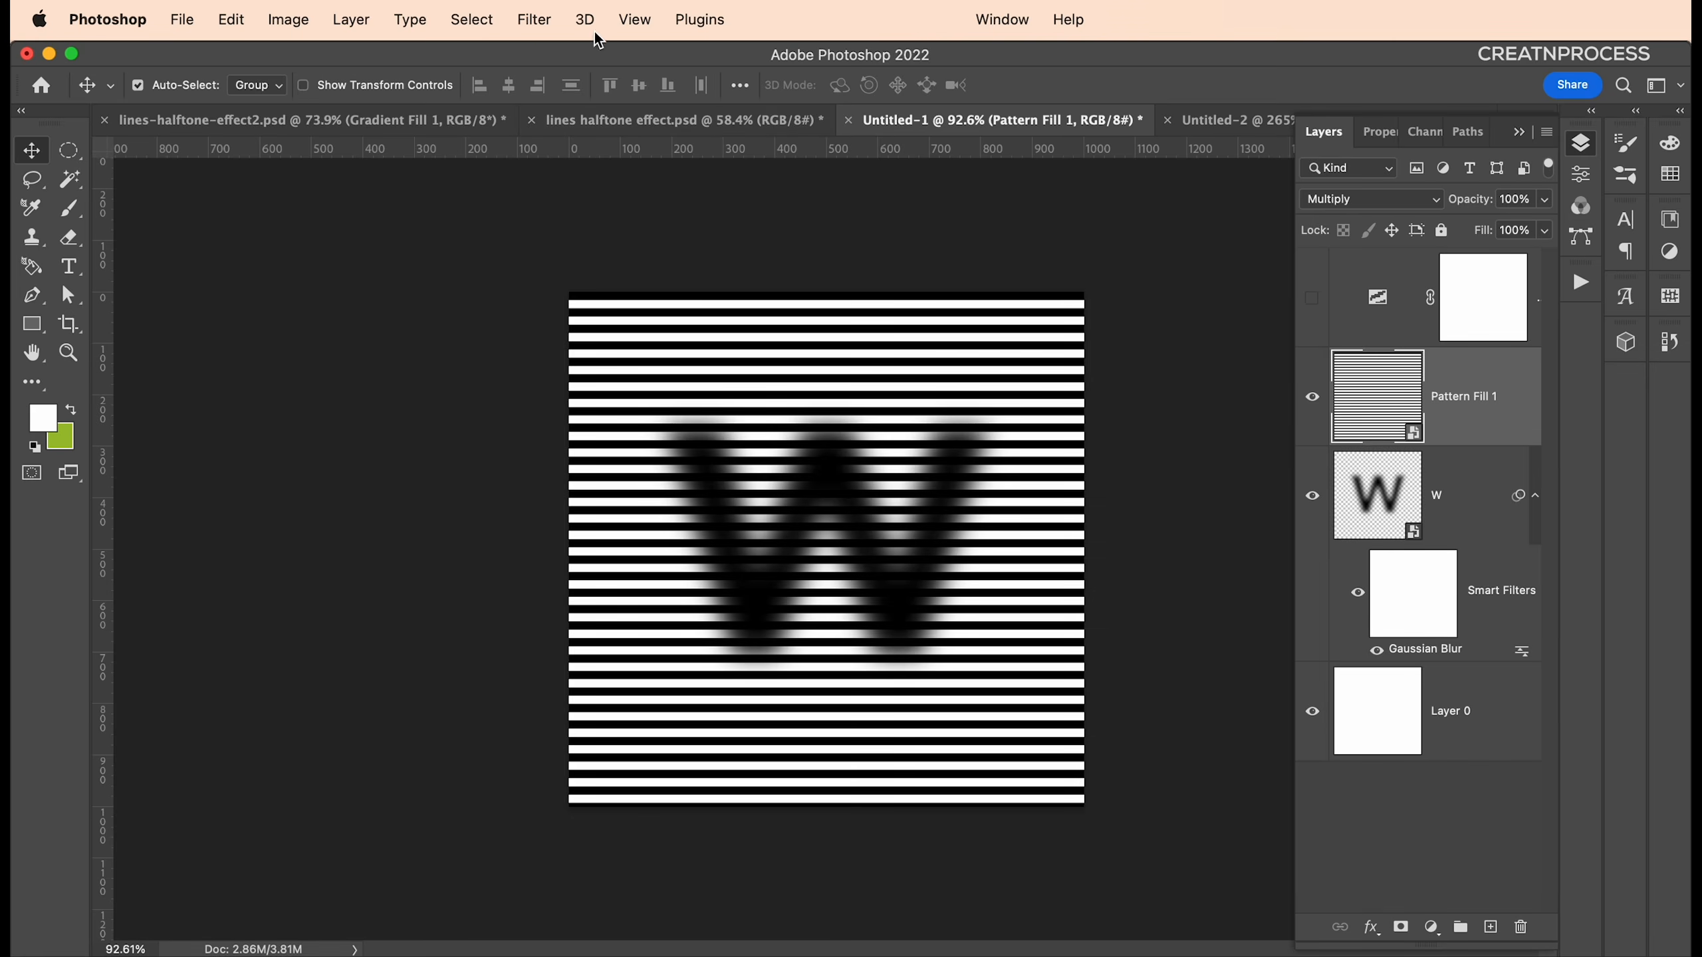
{"action": "left_click", "coordinate": [532, 20]}
{"action": "mouse_move", "coordinate": [735, 322]}
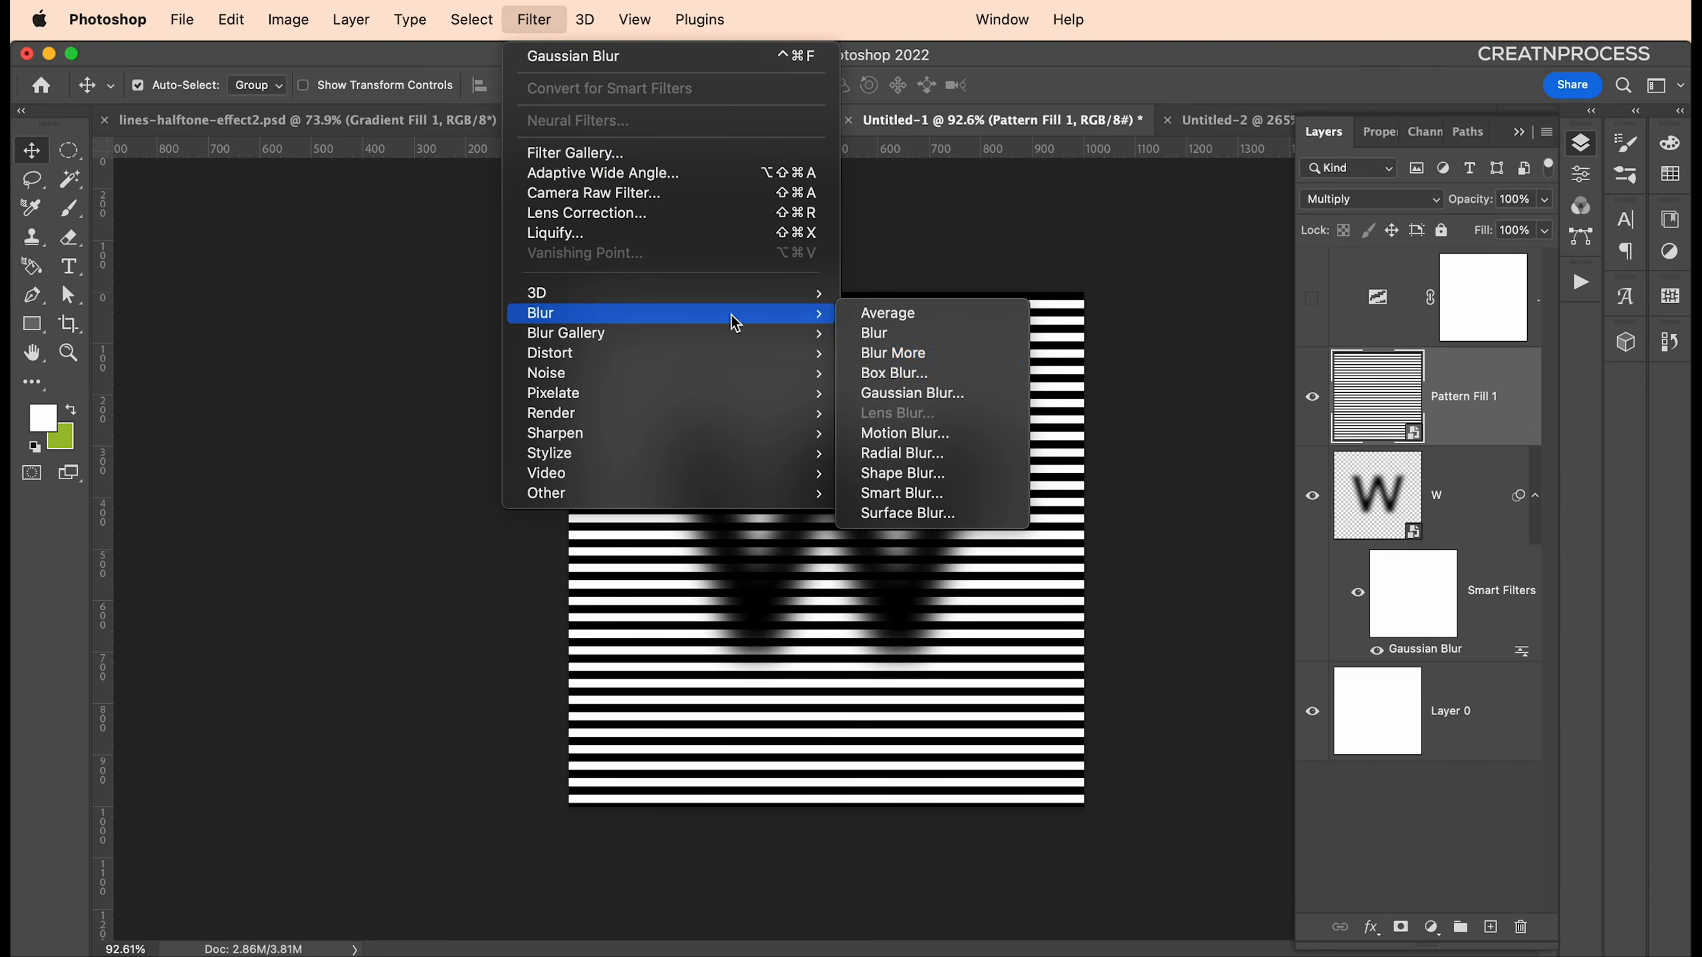
{"action": "left_click", "coordinate": [912, 393]}
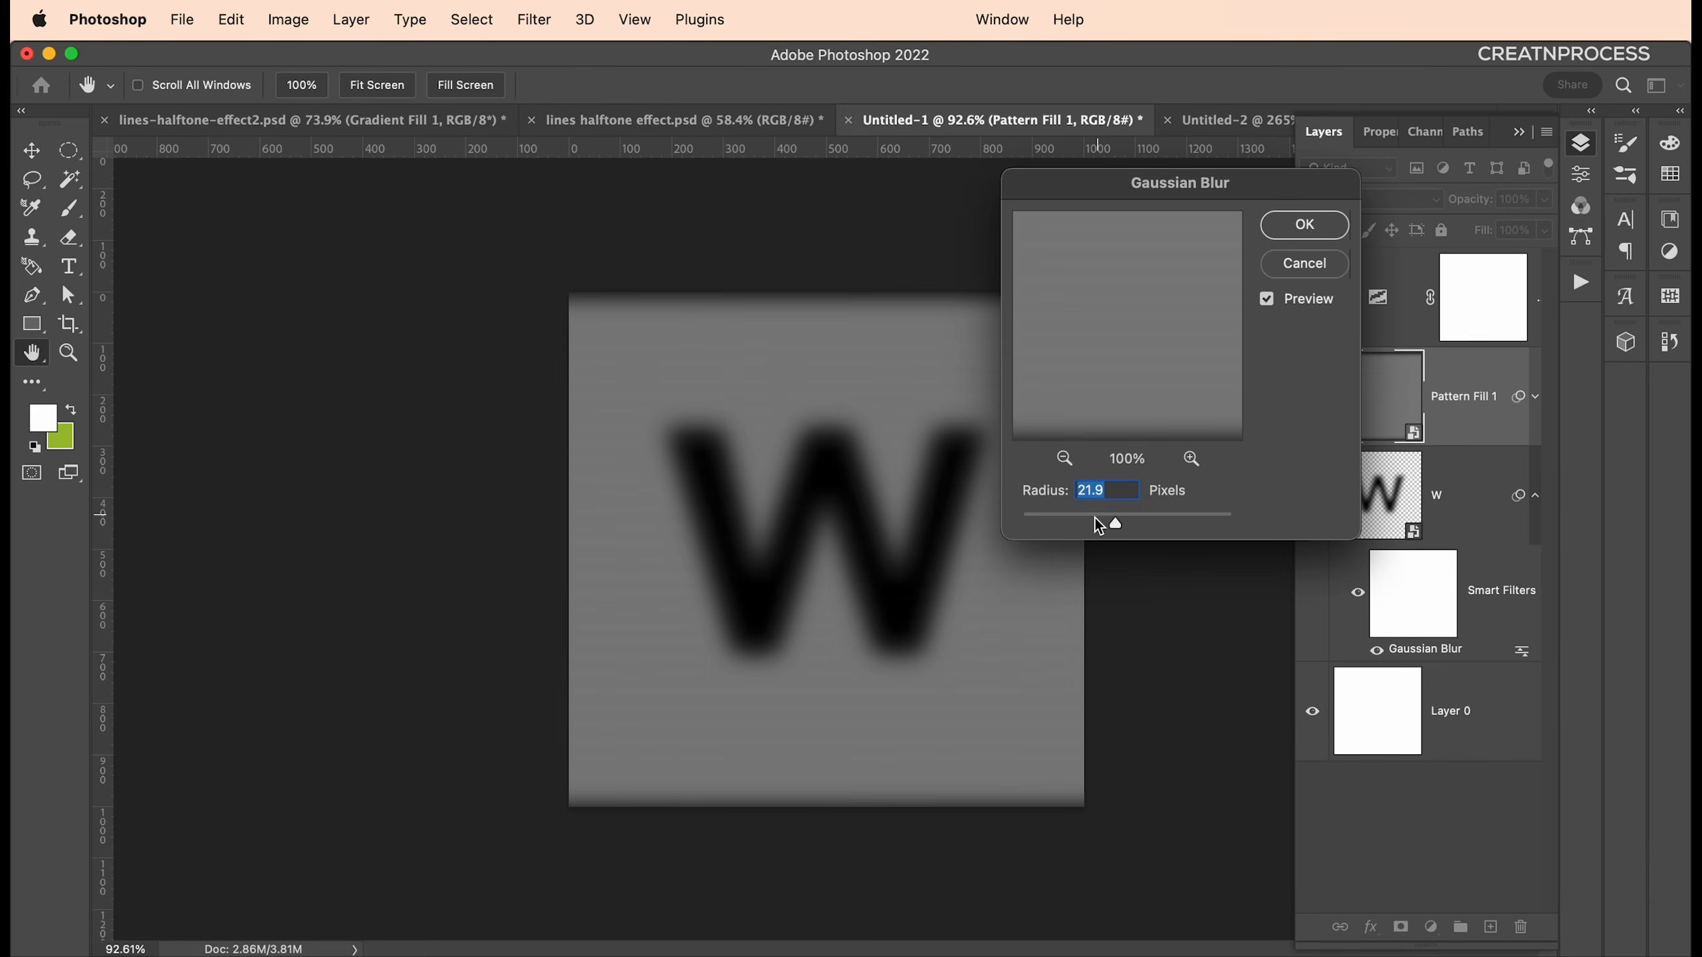
{"action": "left_click", "coordinate": [1075, 524]}
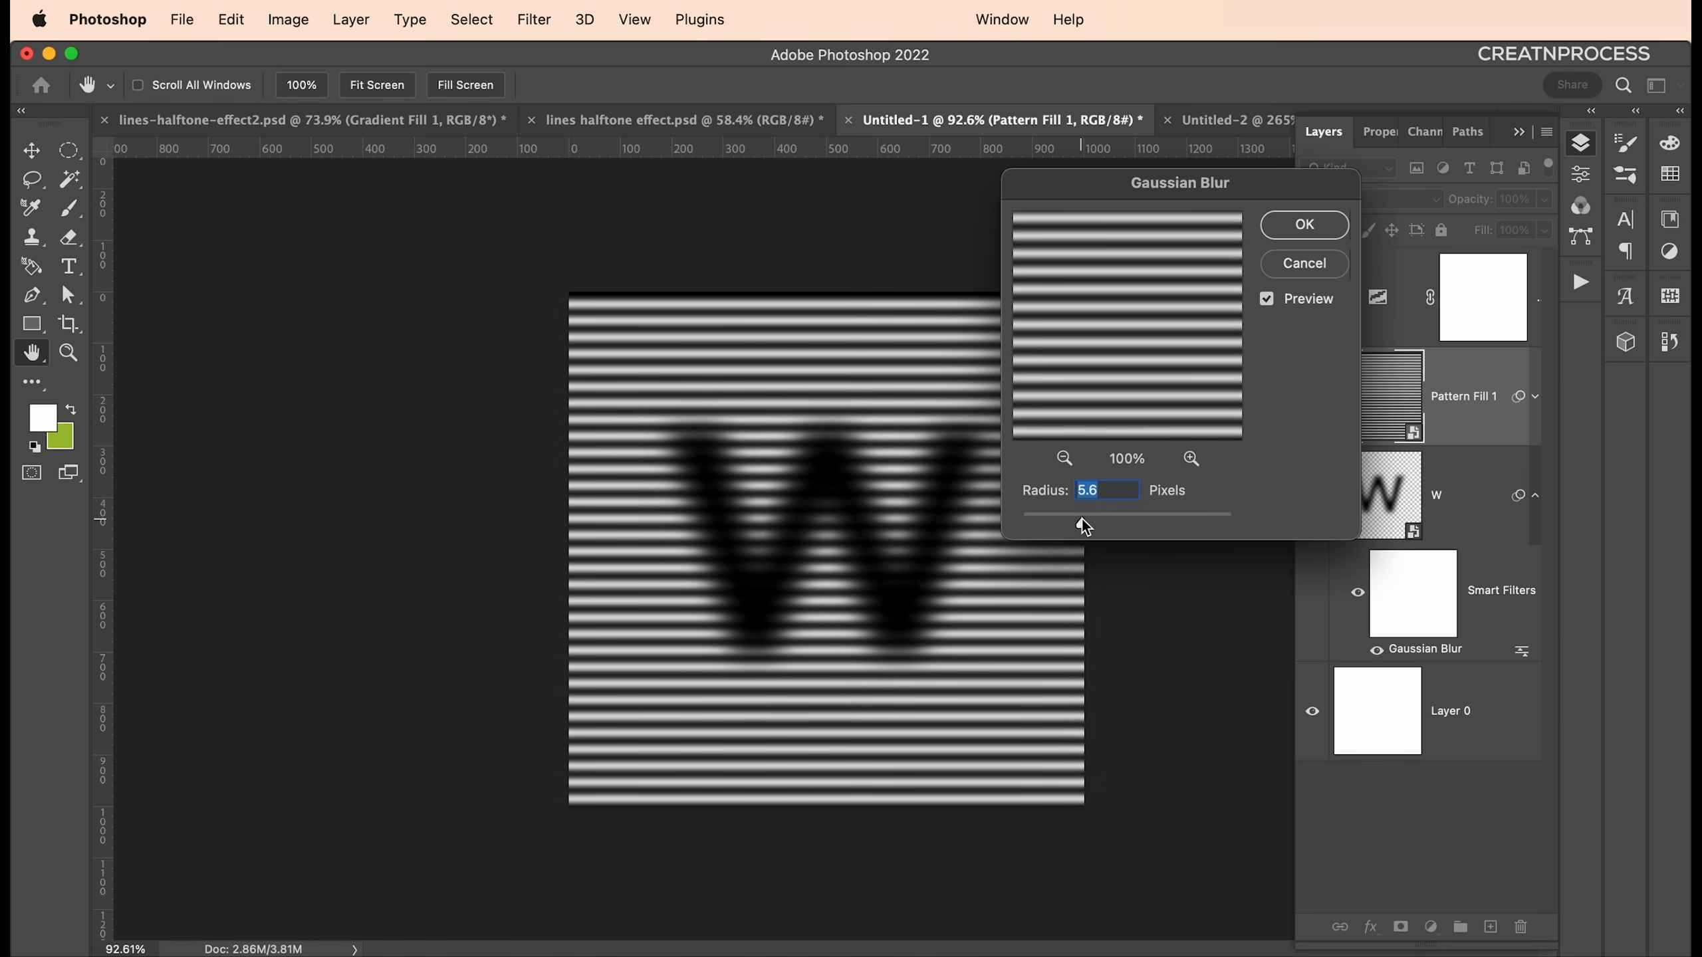
{"action": "left_click", "coordinate": [1295, 229]}
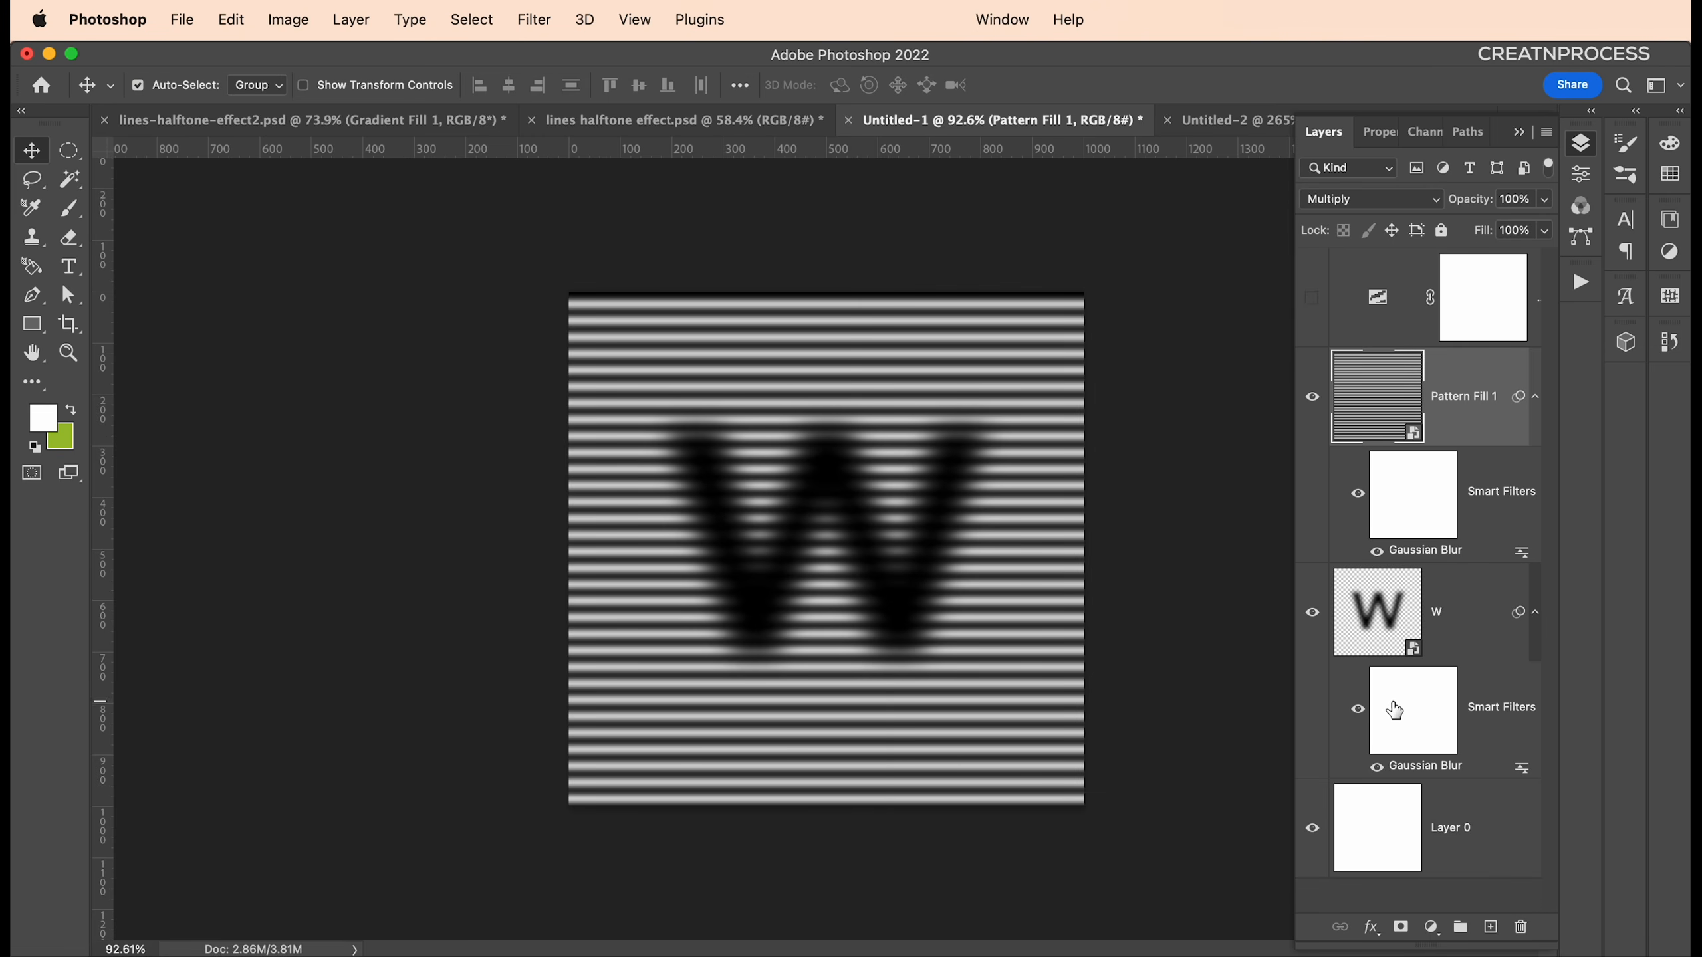
Show the Threshold adjustment layer and set its threshold level to 55
{"action": "left_click", "coordinate": [1313, 298]}
{"action": "left_click", "coordinate": [1370, 340]}
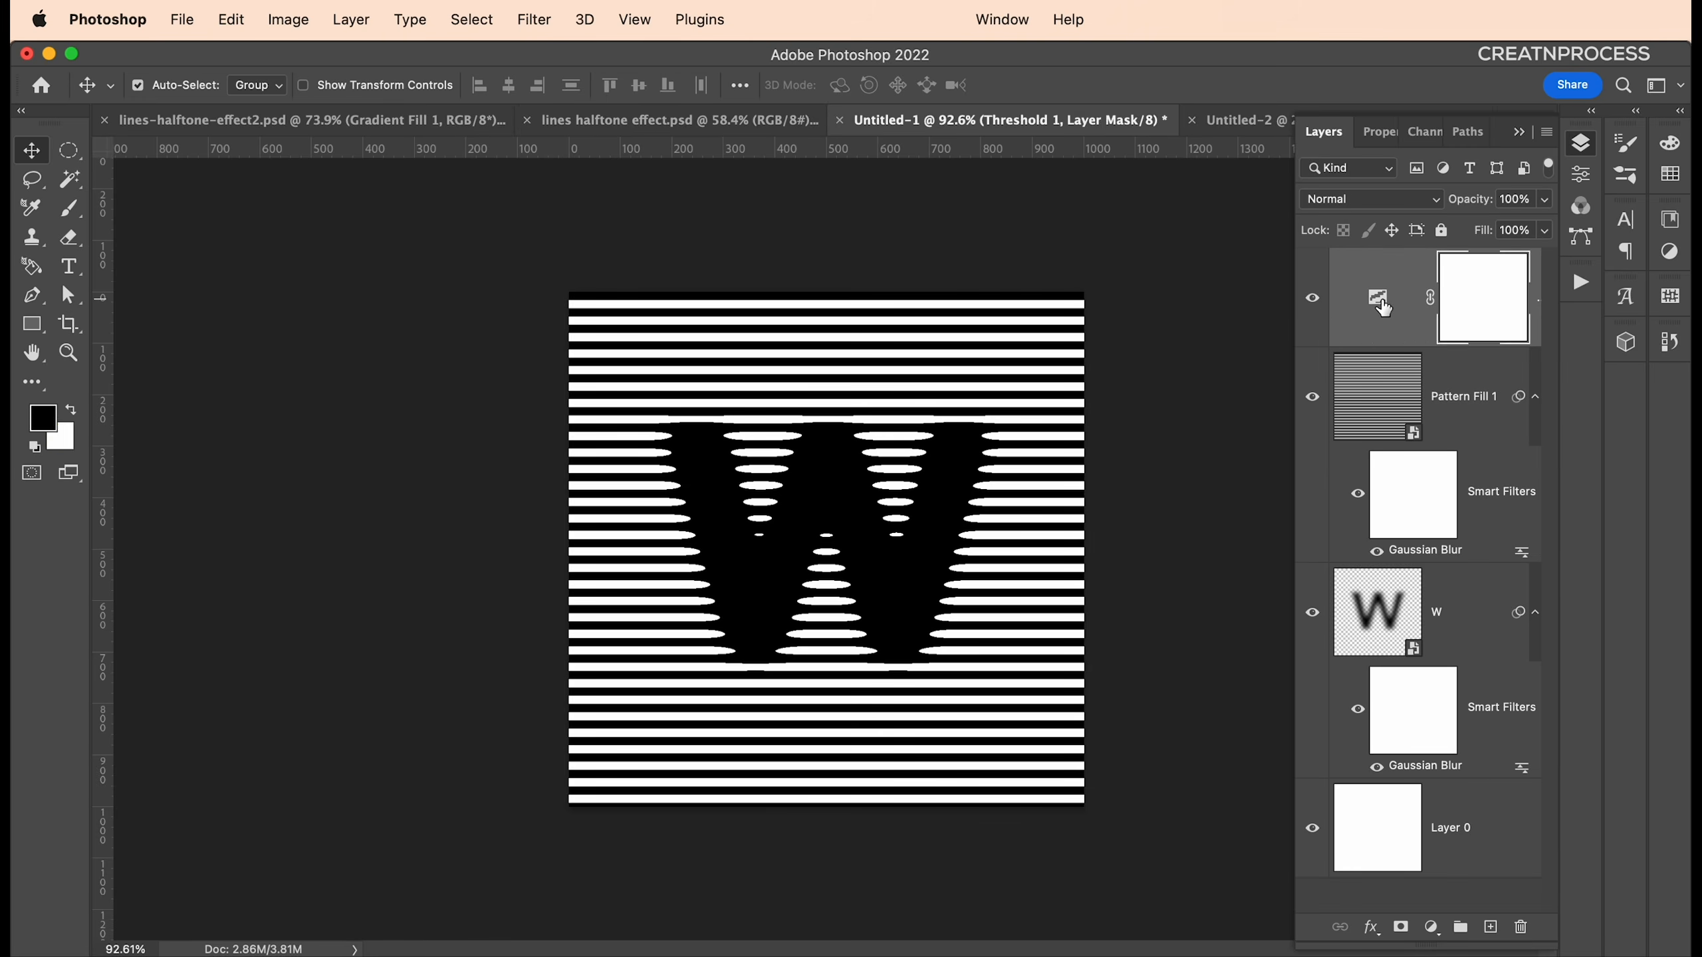
{"action": "double_click", "coordinate": [1378, 309]}
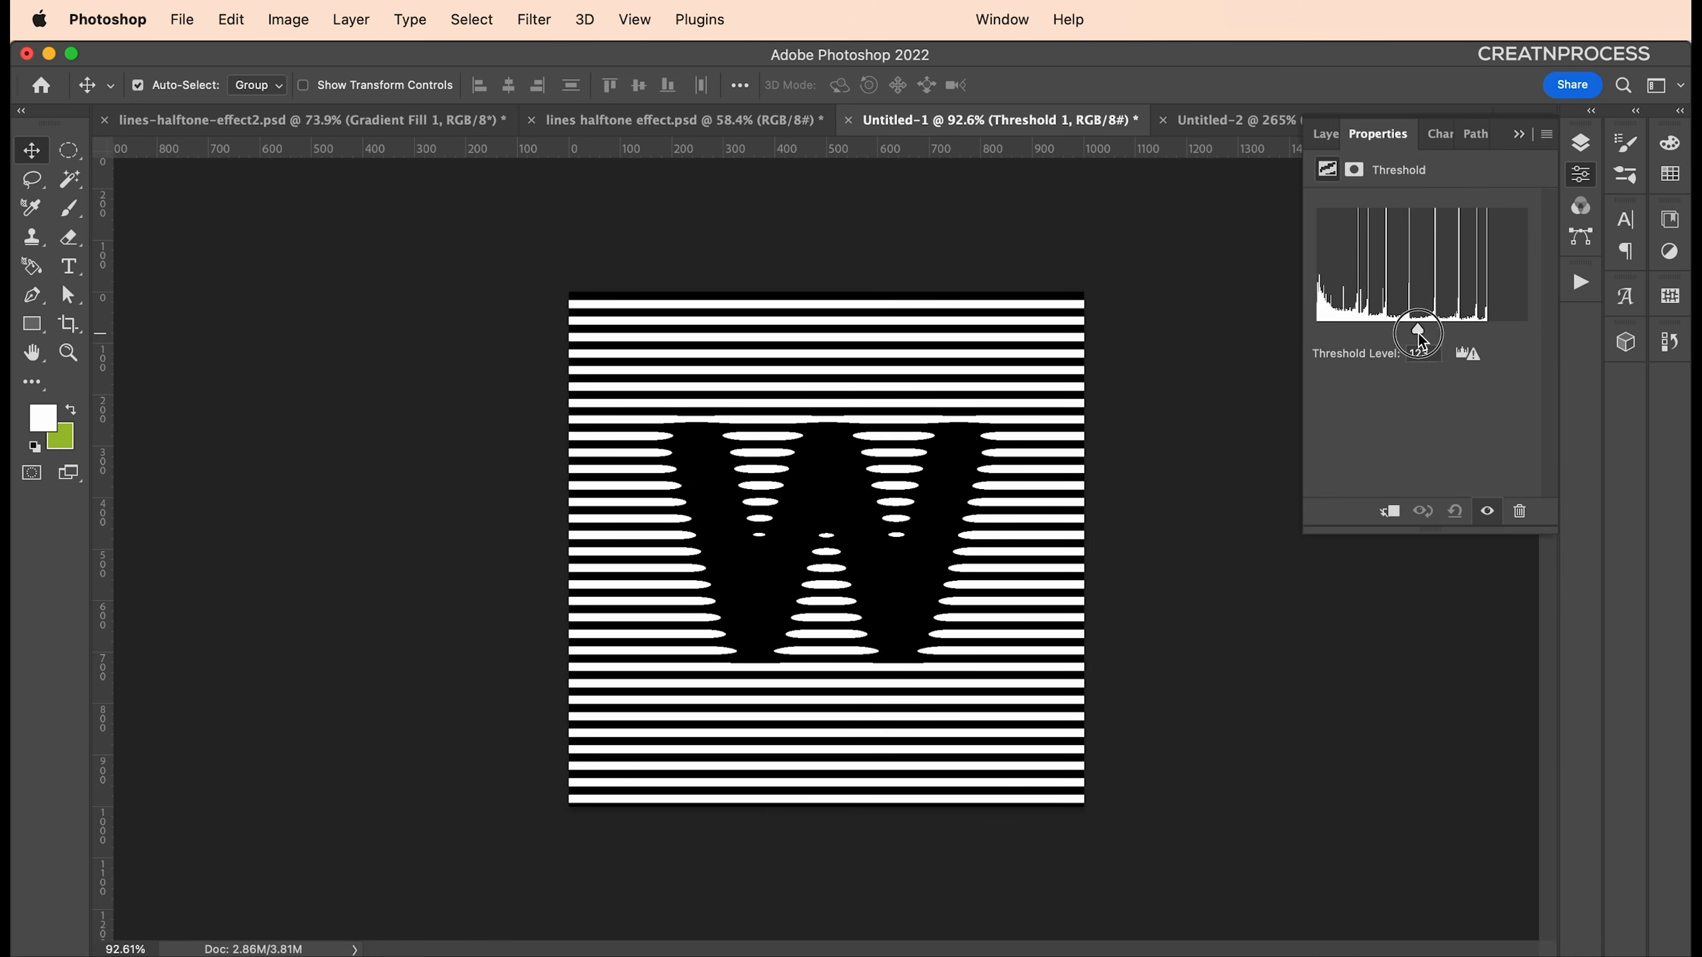
{"action": "left_click_drag", "start_coordinate": [1417, 332], "coordinate": [1361, 332]}
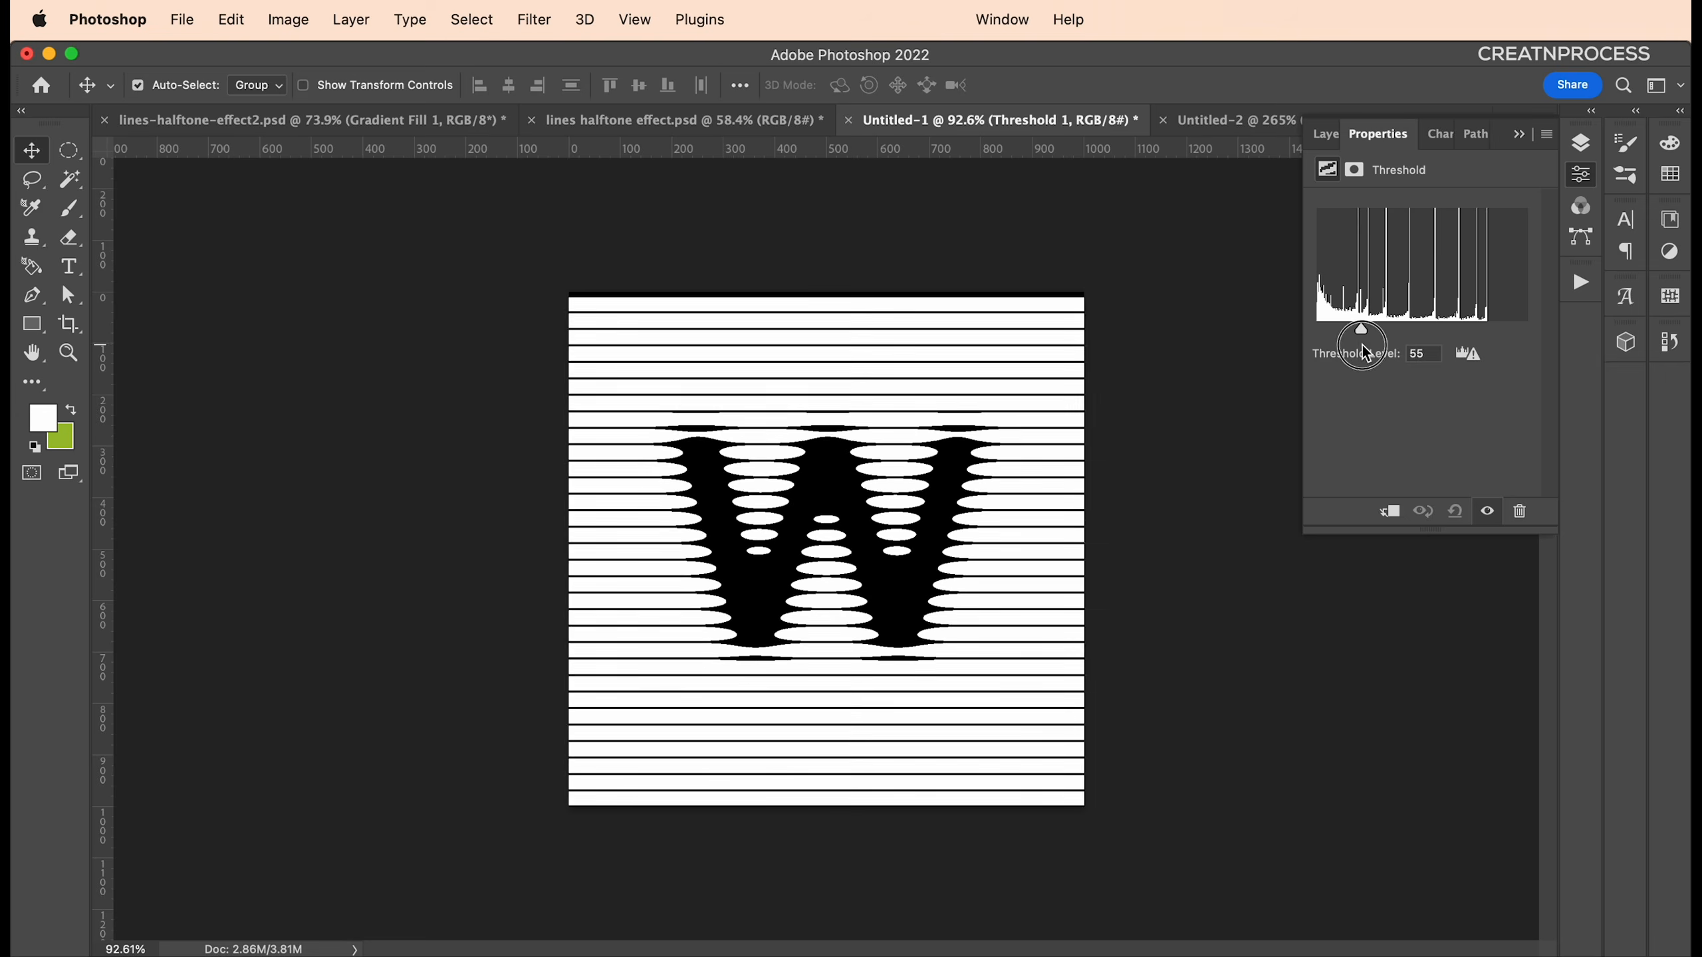
{"action": "scroll", "coordinate": [895, 484], "scroll_direction": "up", "scroll_amount": 1}
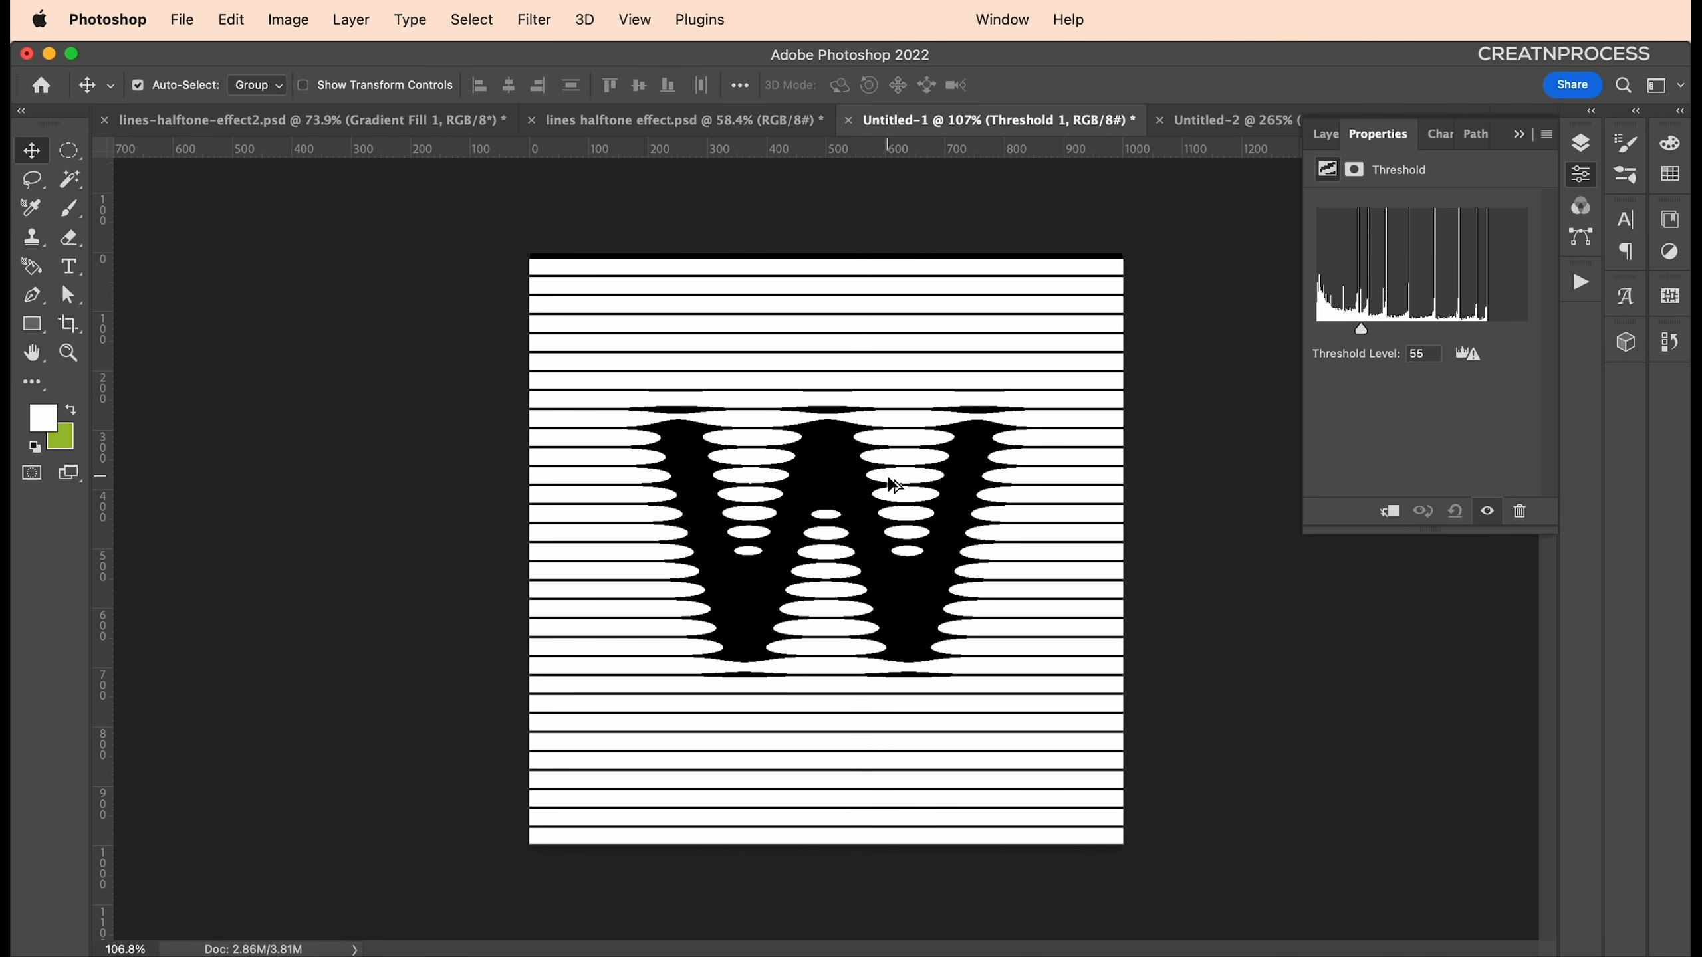
Add a Curves adjustment layer directly above the W layer, beneath the Pattern Fill 1 layer
{"action": "left_click", "coordinate": [1581, 142]}
{"action": "left_click", "coordinate": [1449, 628]}
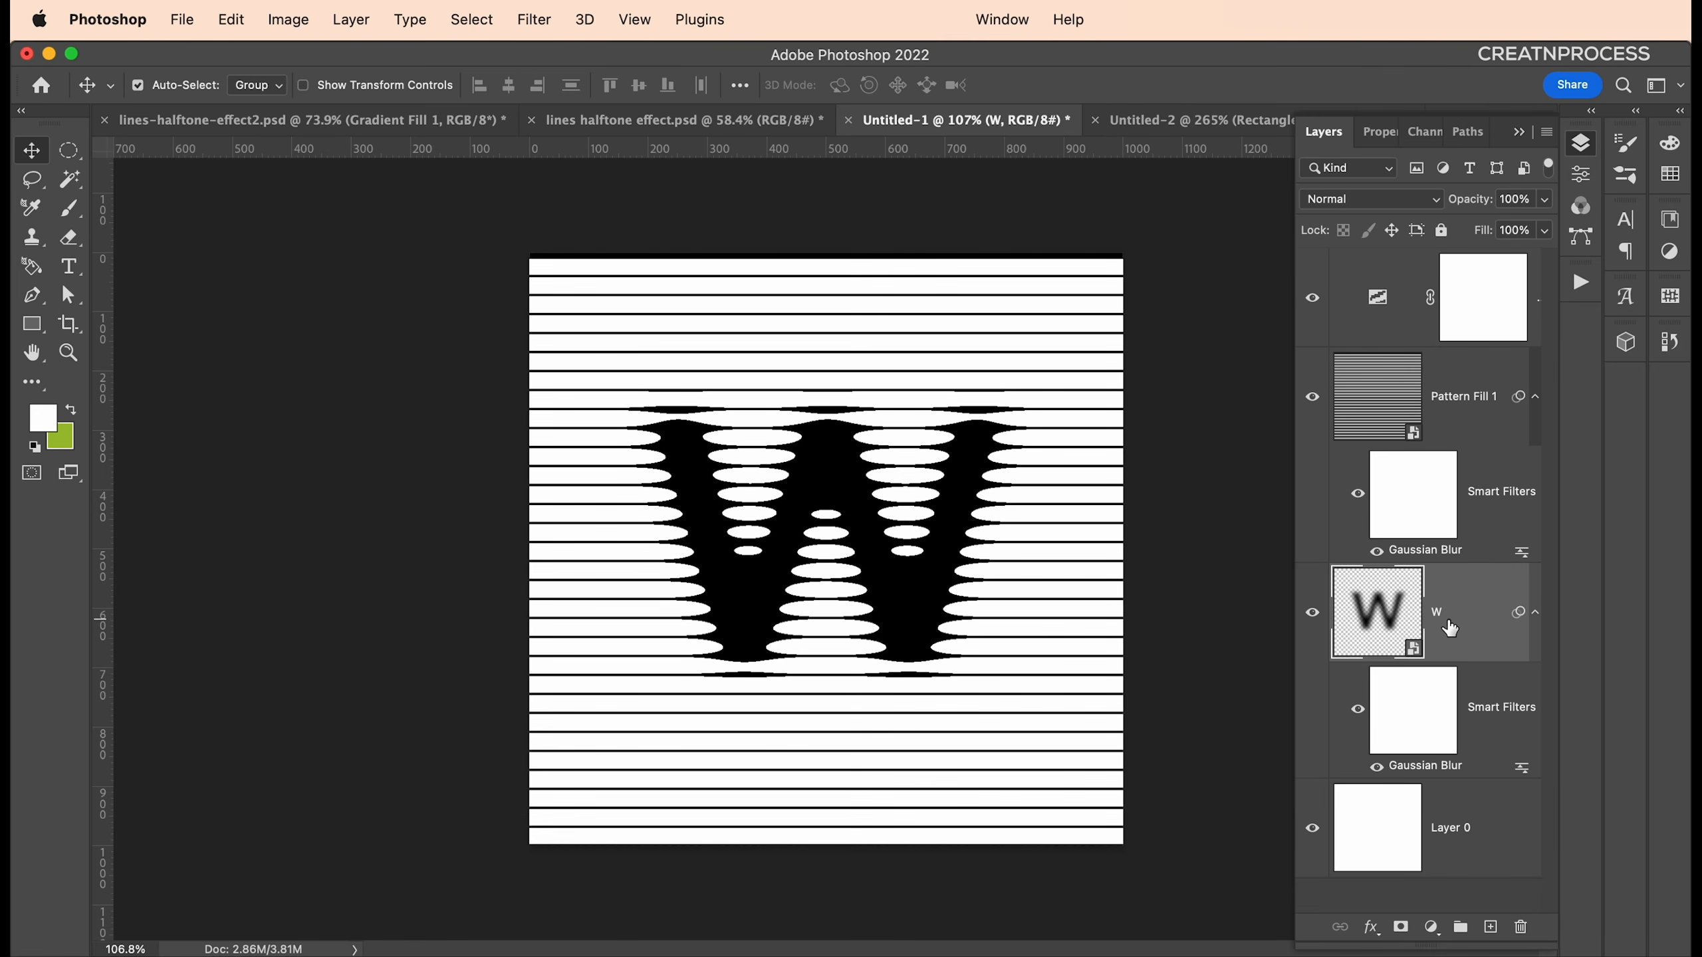
{"action": "left_click", "coordinate": [1463, 404]}
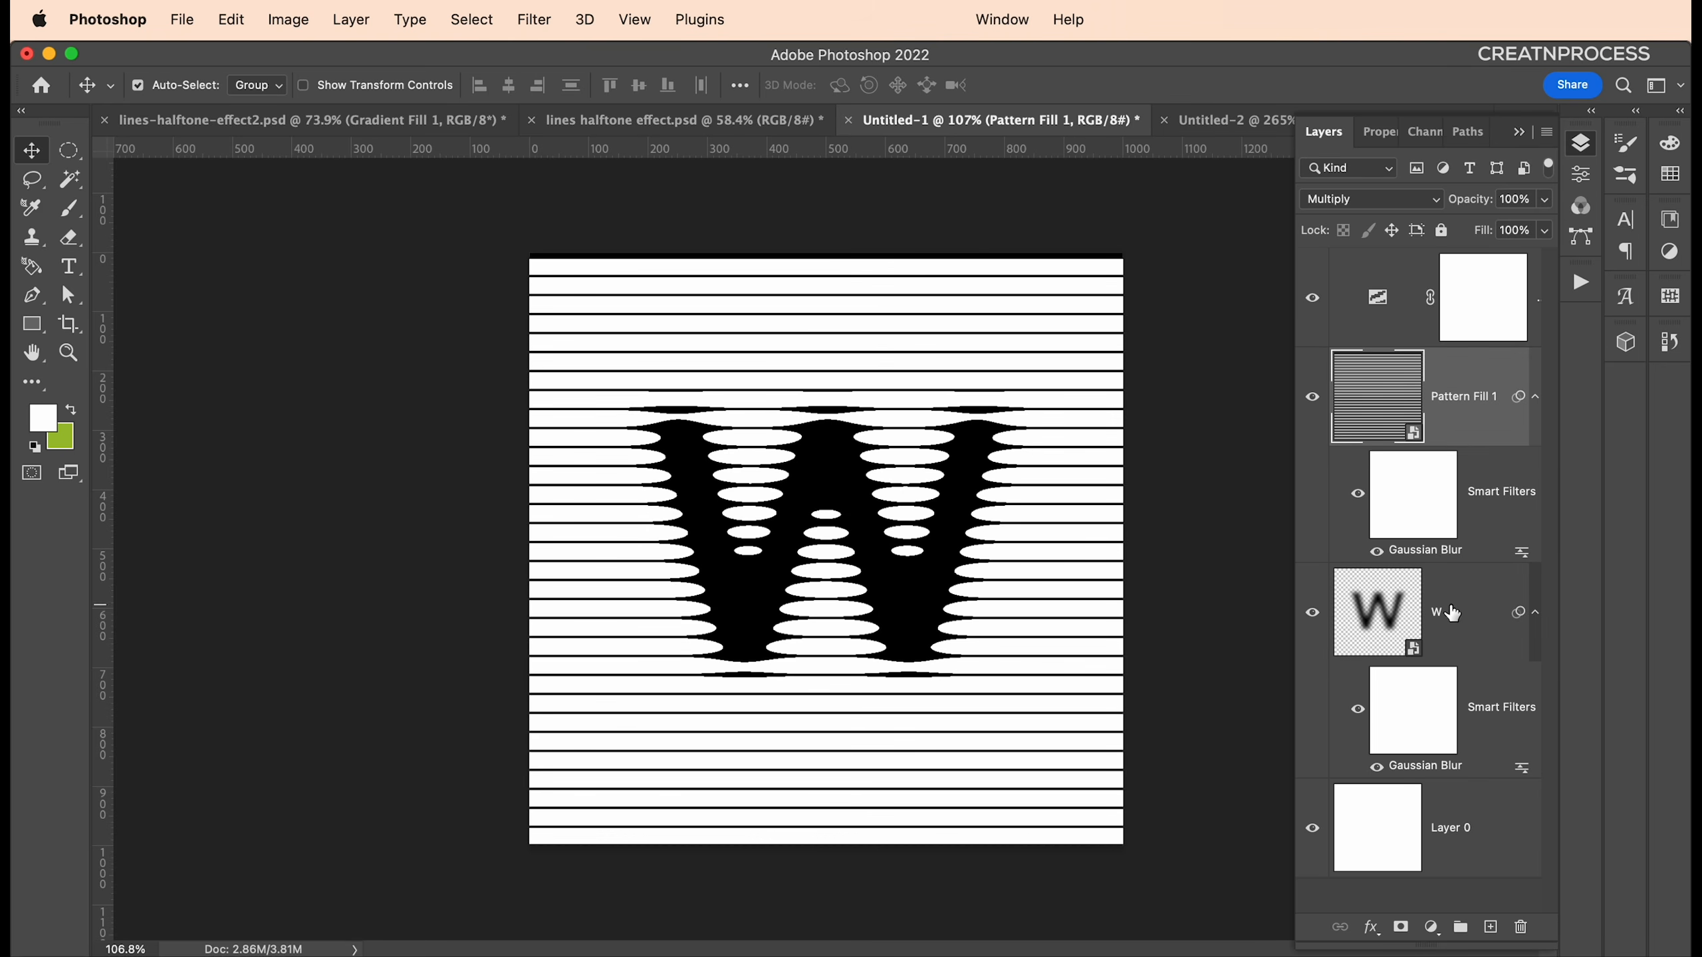
{"action": "left_click", "coordinate": [1385, 301]}
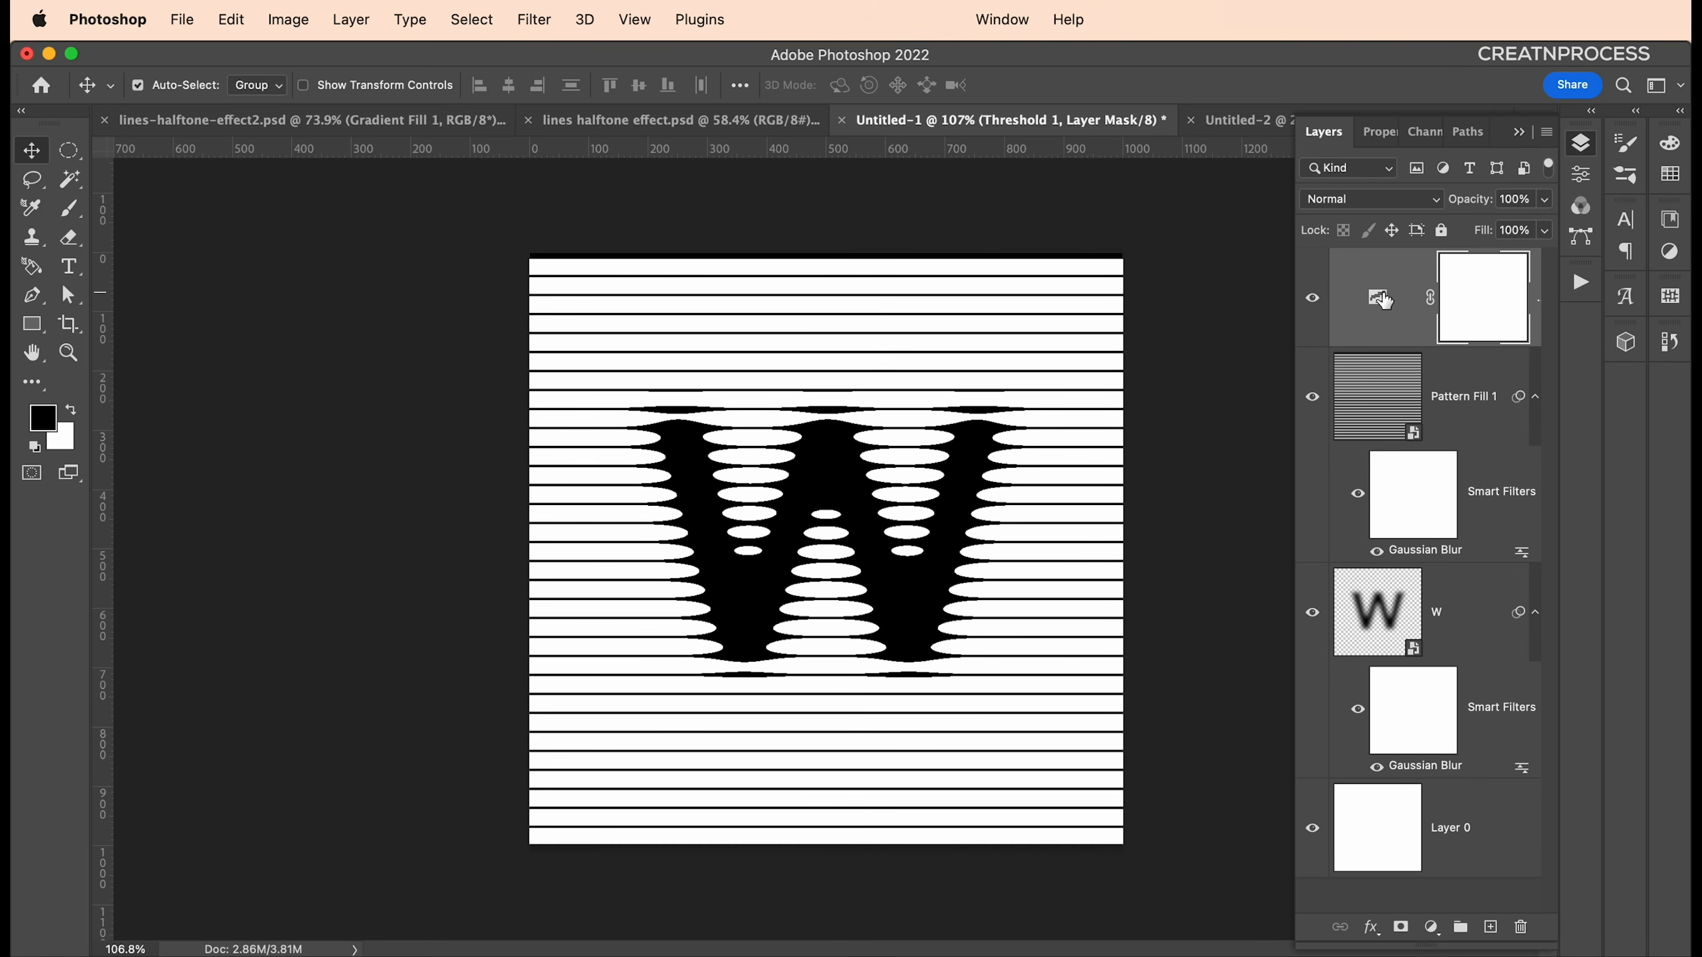
{"action": "left_click", "coordinate": [1379, 594]}
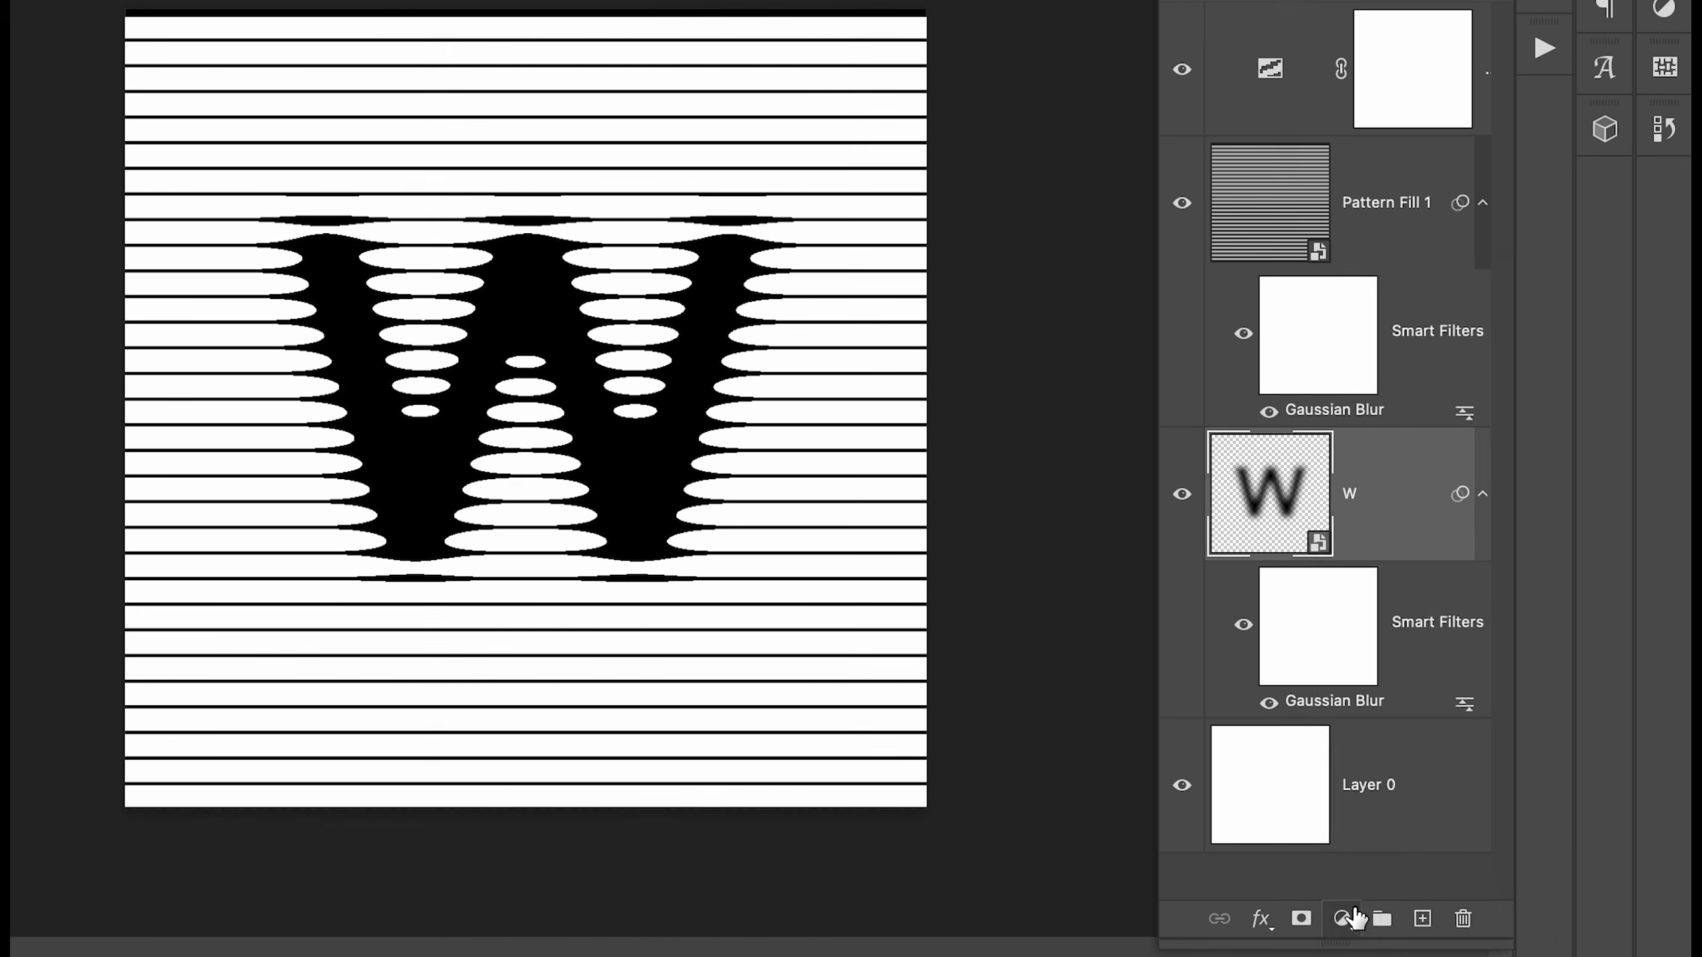
{"action": "left_click", "coordinate": [1431, 927]}
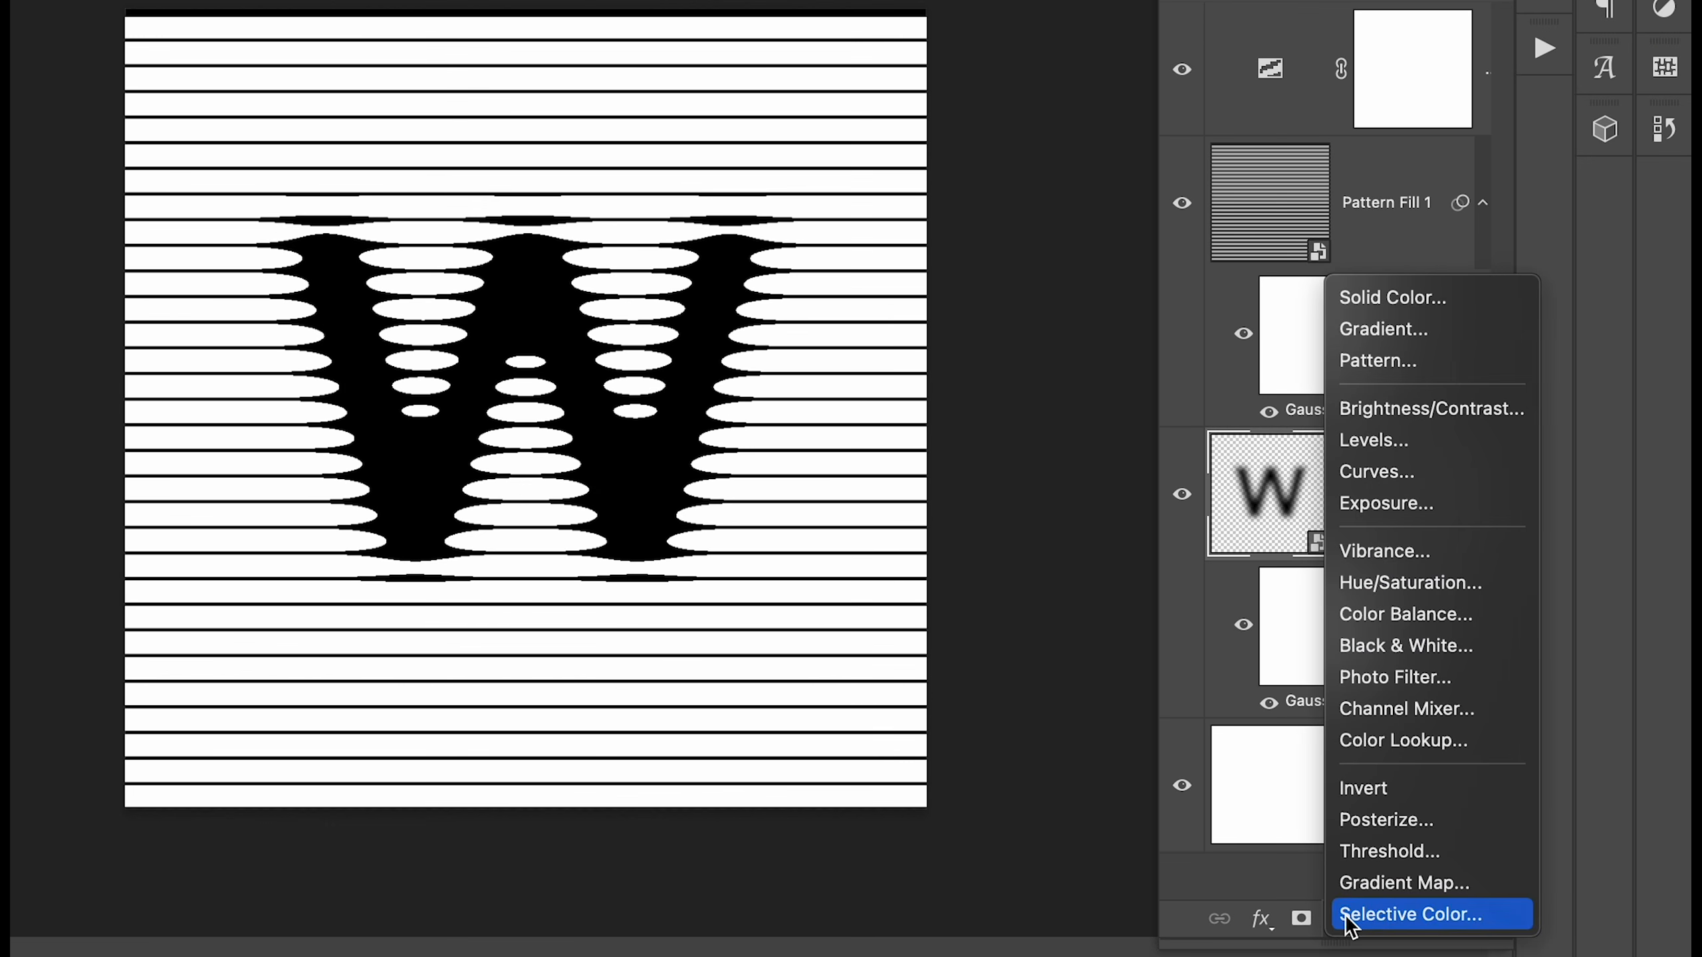
{"action": "left_click", "coordinate": [1388, 474]}
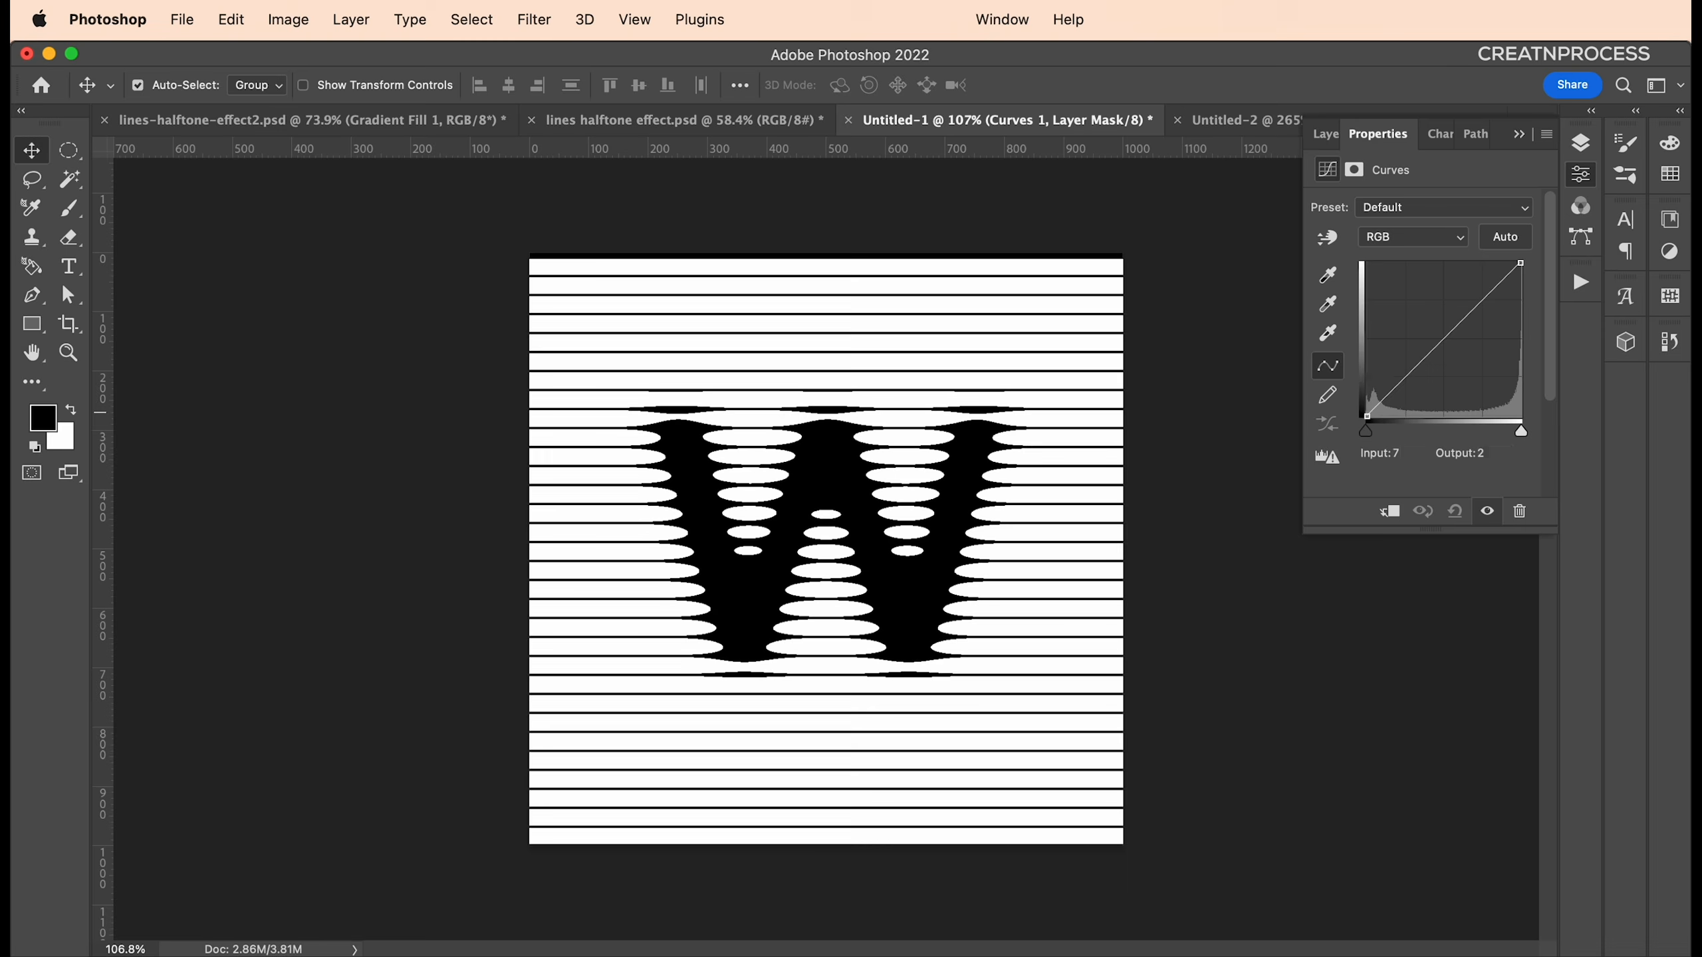
Try a flattened RGB curve with raised shadows and the highlight point at input 222, output 170
{"action": "mouse_move", "coordinate": [1395, 390]}
{"action": "left_mouse_down"}
{"action": "mouse_move", "coordinate": [1400, 413]}
{"action": "mouse_move", "coordinate": [1413, 342]}
{"action": "mouse_move", "coordinate": [1419, 407]}
{"action": "mouse_move", "coordinate": [1413, 365]}
{"action": "mouse_move", "coordinate": [1414, 380]}
{"action": "left_mouse_up"}
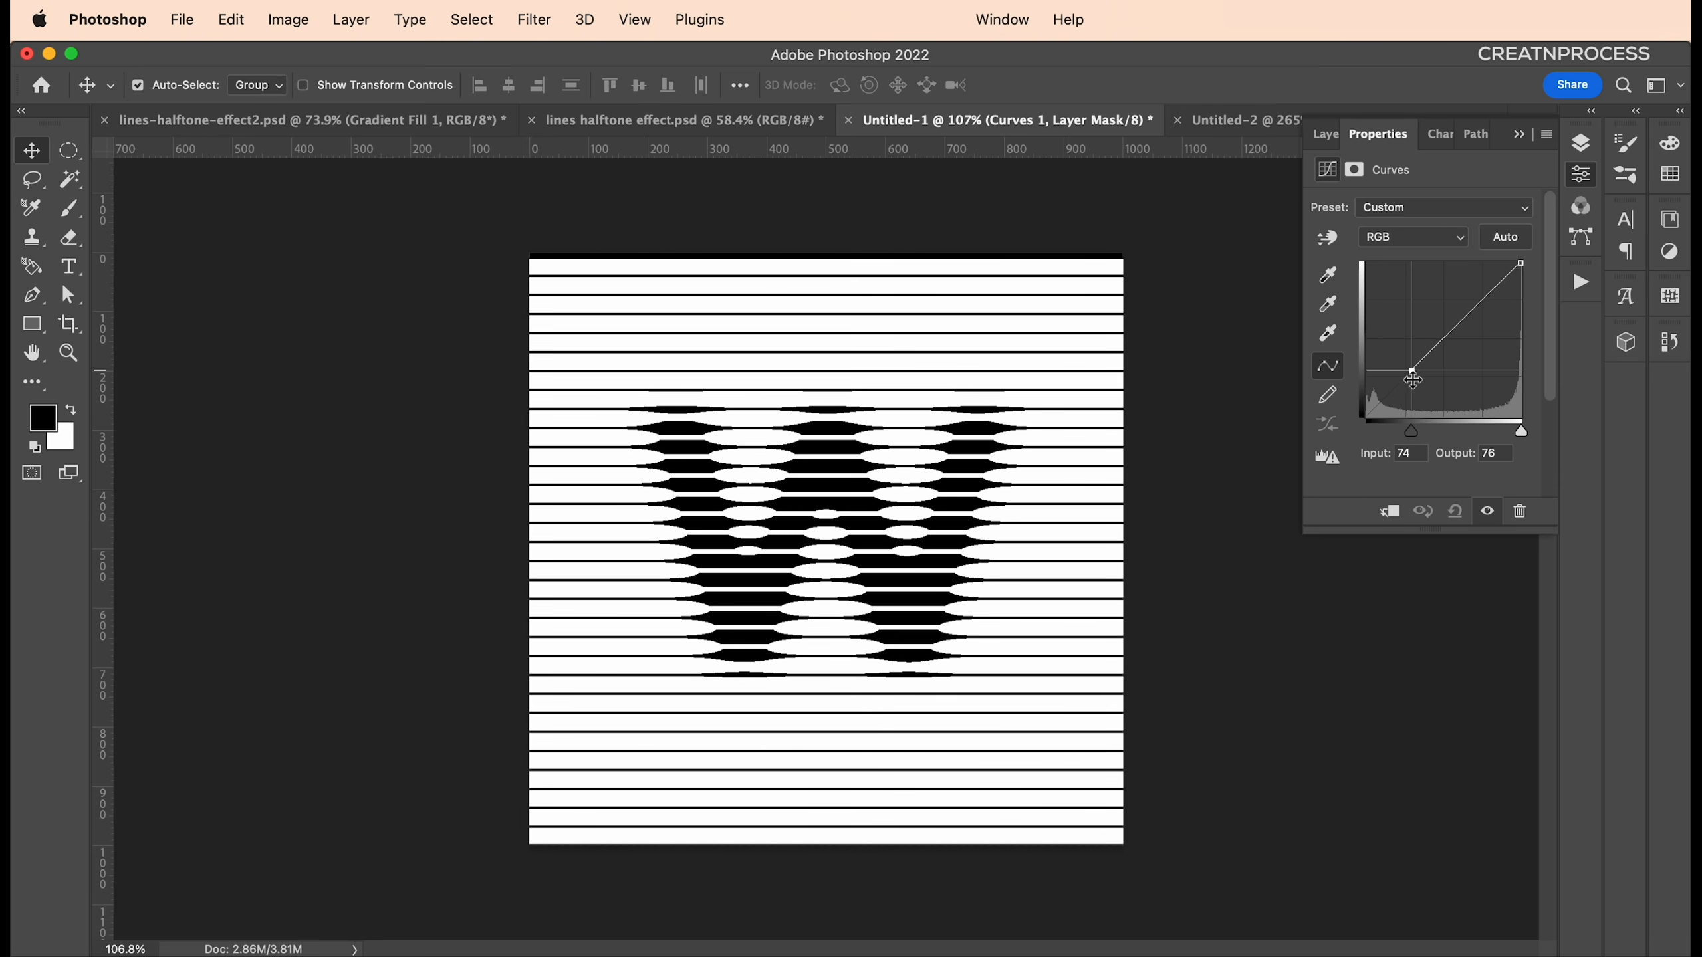
{"action": "left_click_drag", "start_coordinate": [1520, 263], "coordinate": [1475, 294]}
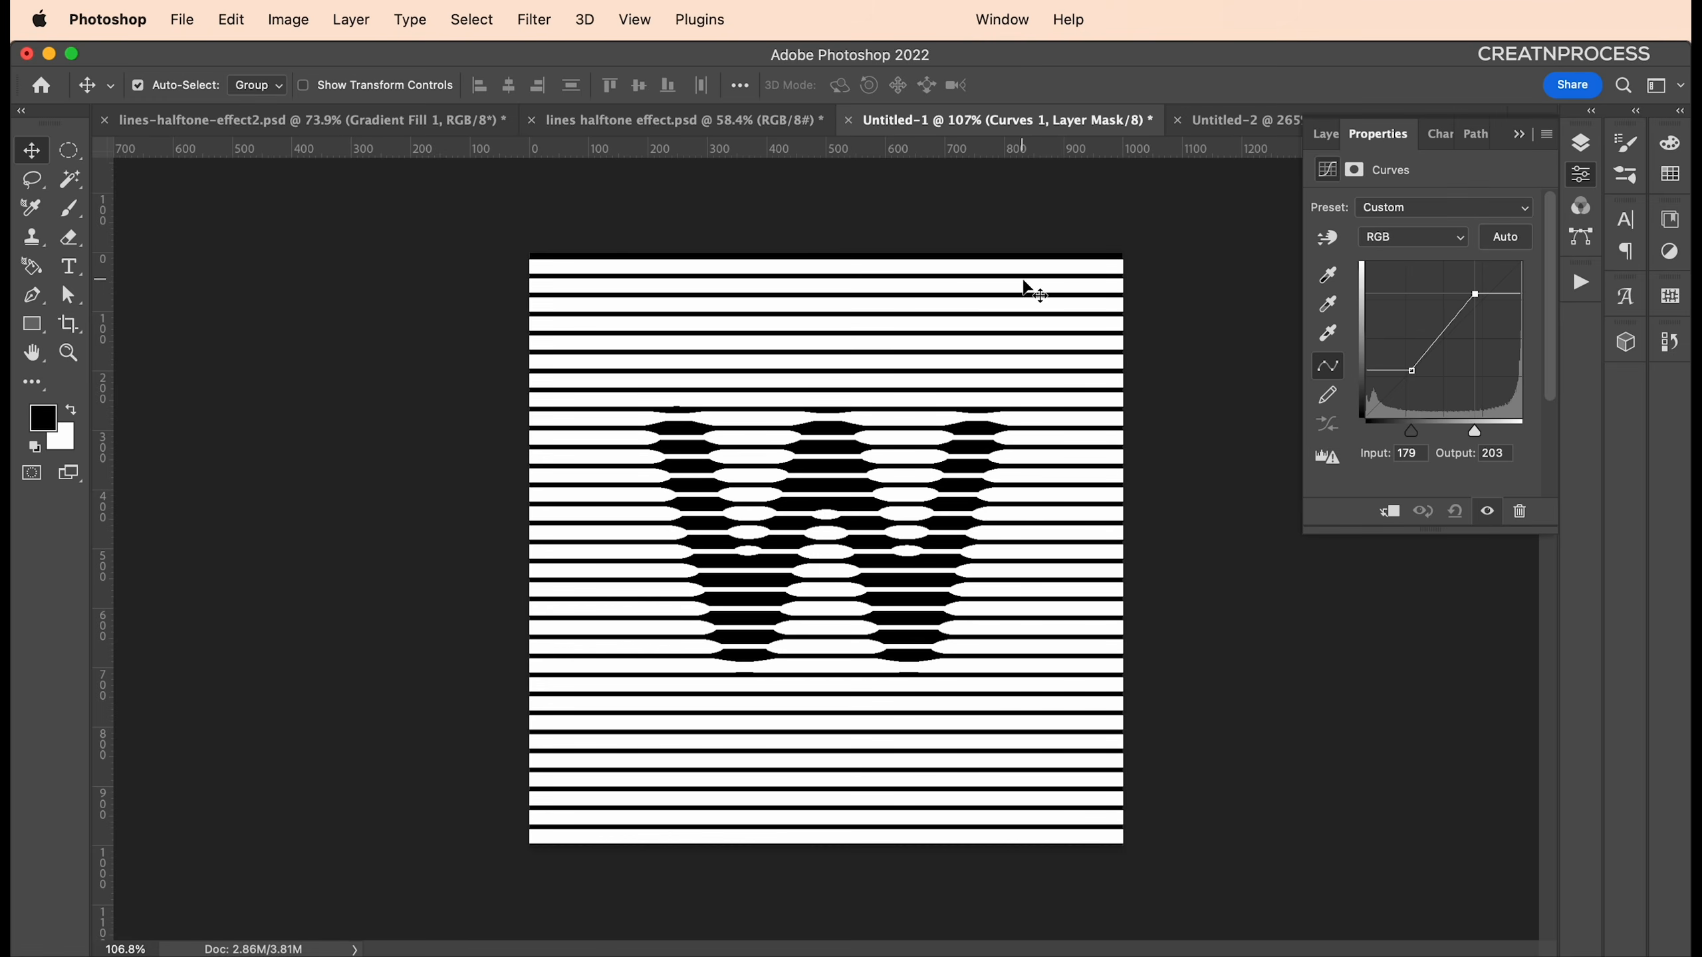
{"action": "mouse_move", "coordinate": [1477, 296]}
{"action": "left_mouse_down"}
{"action": "mouse_move", "coordinate": [1476, 272]}
{"action": "mouse_move", "coordinate": [1469, 321]}
{"action": "left_mouse_up"}
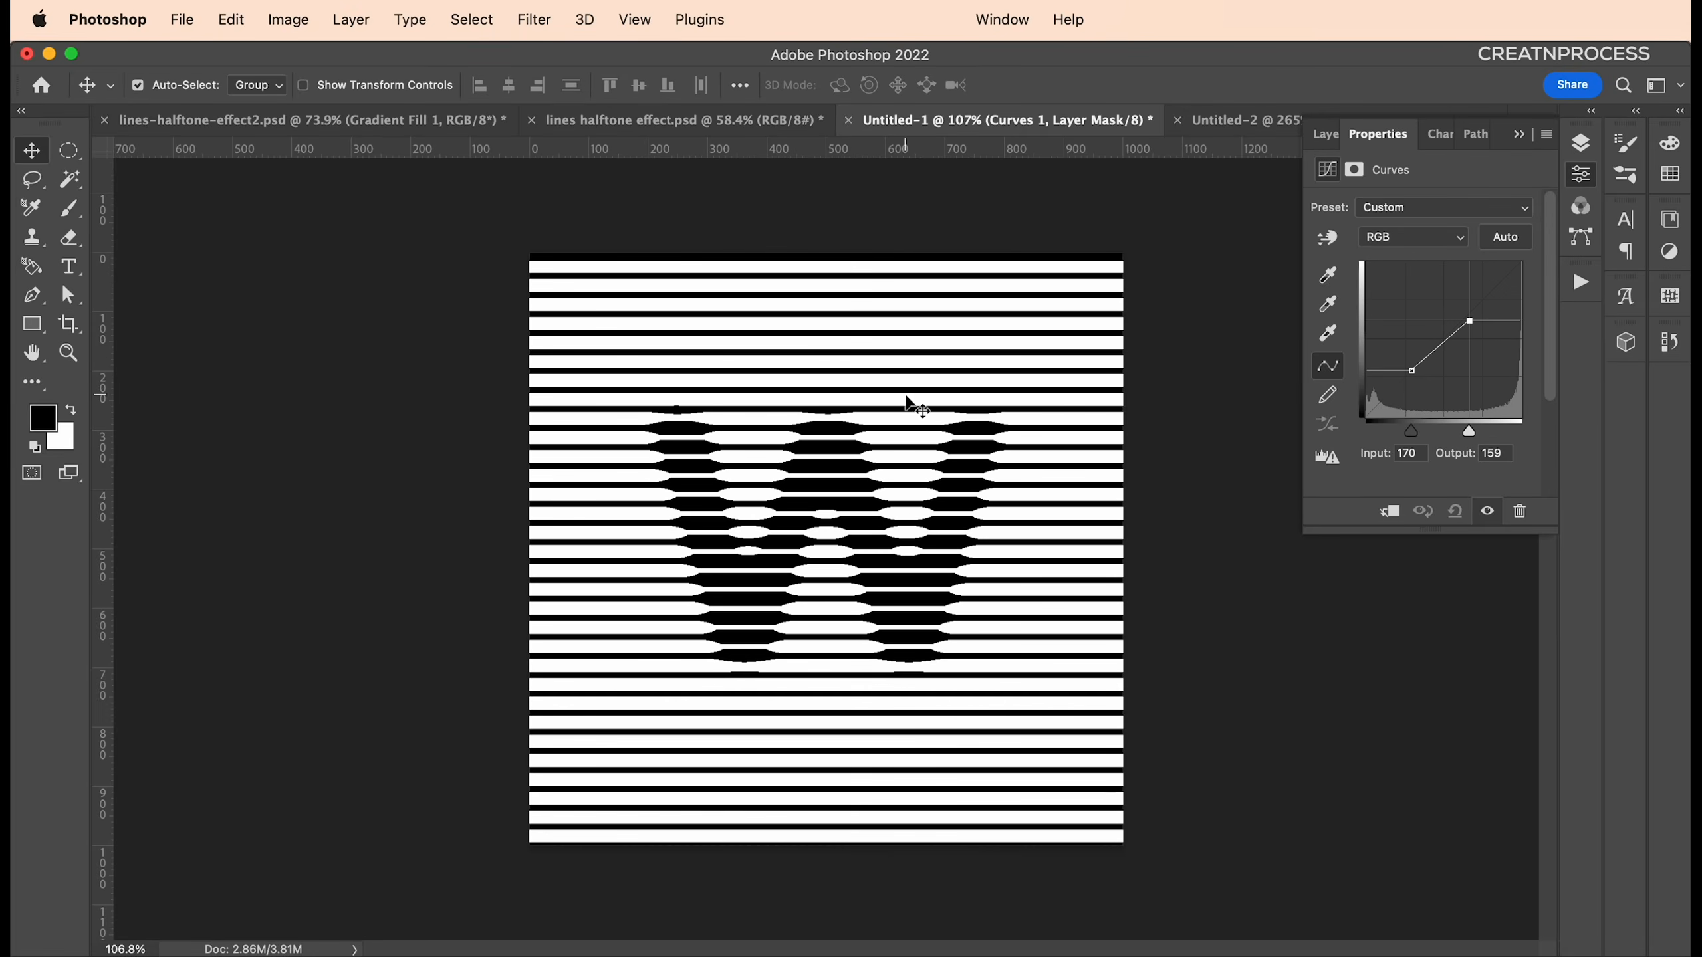
{"action": "left_click_drag", "start_coordinate": [1408, 373], "coordinate": [1501, 314]}
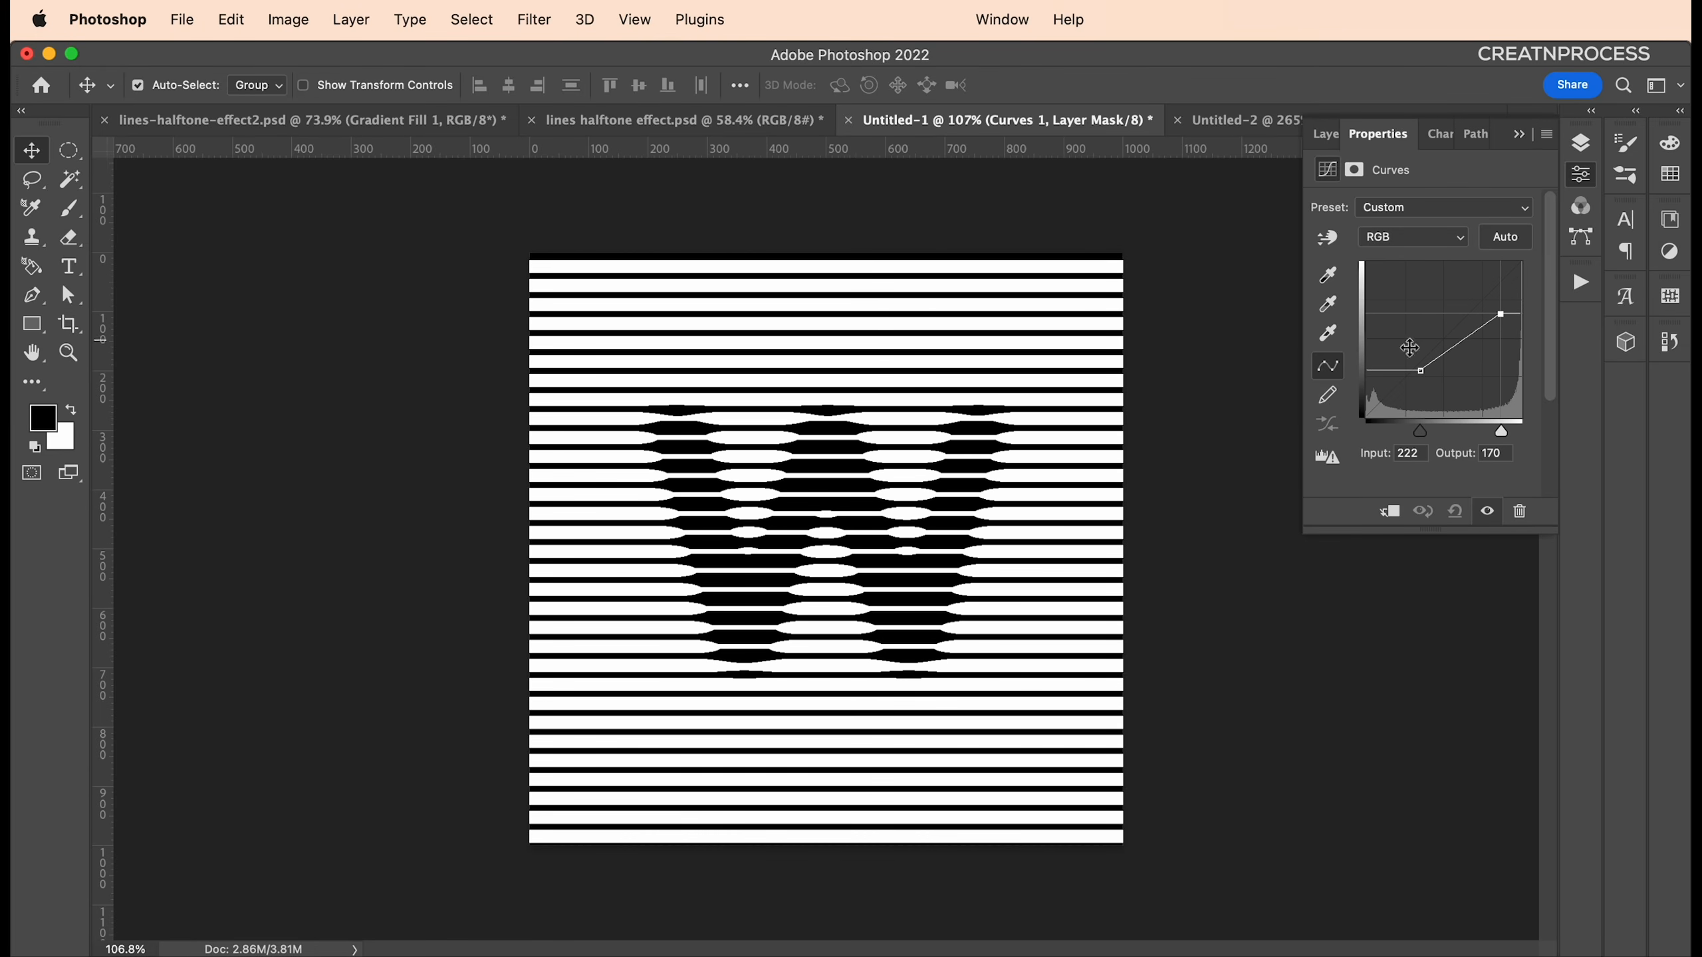
Try the curve's highlight point at input 93, output 166, and at input 213, output 159, while checking the line shapes up close
{"action": "scroll", "coordinate": [1032, 443], "scroll_direction": "up", "scroll_amount": 5}
{"action": "left_click_drag", "start_coordinate": [1025, 462], "coordinate": [866, 445]}
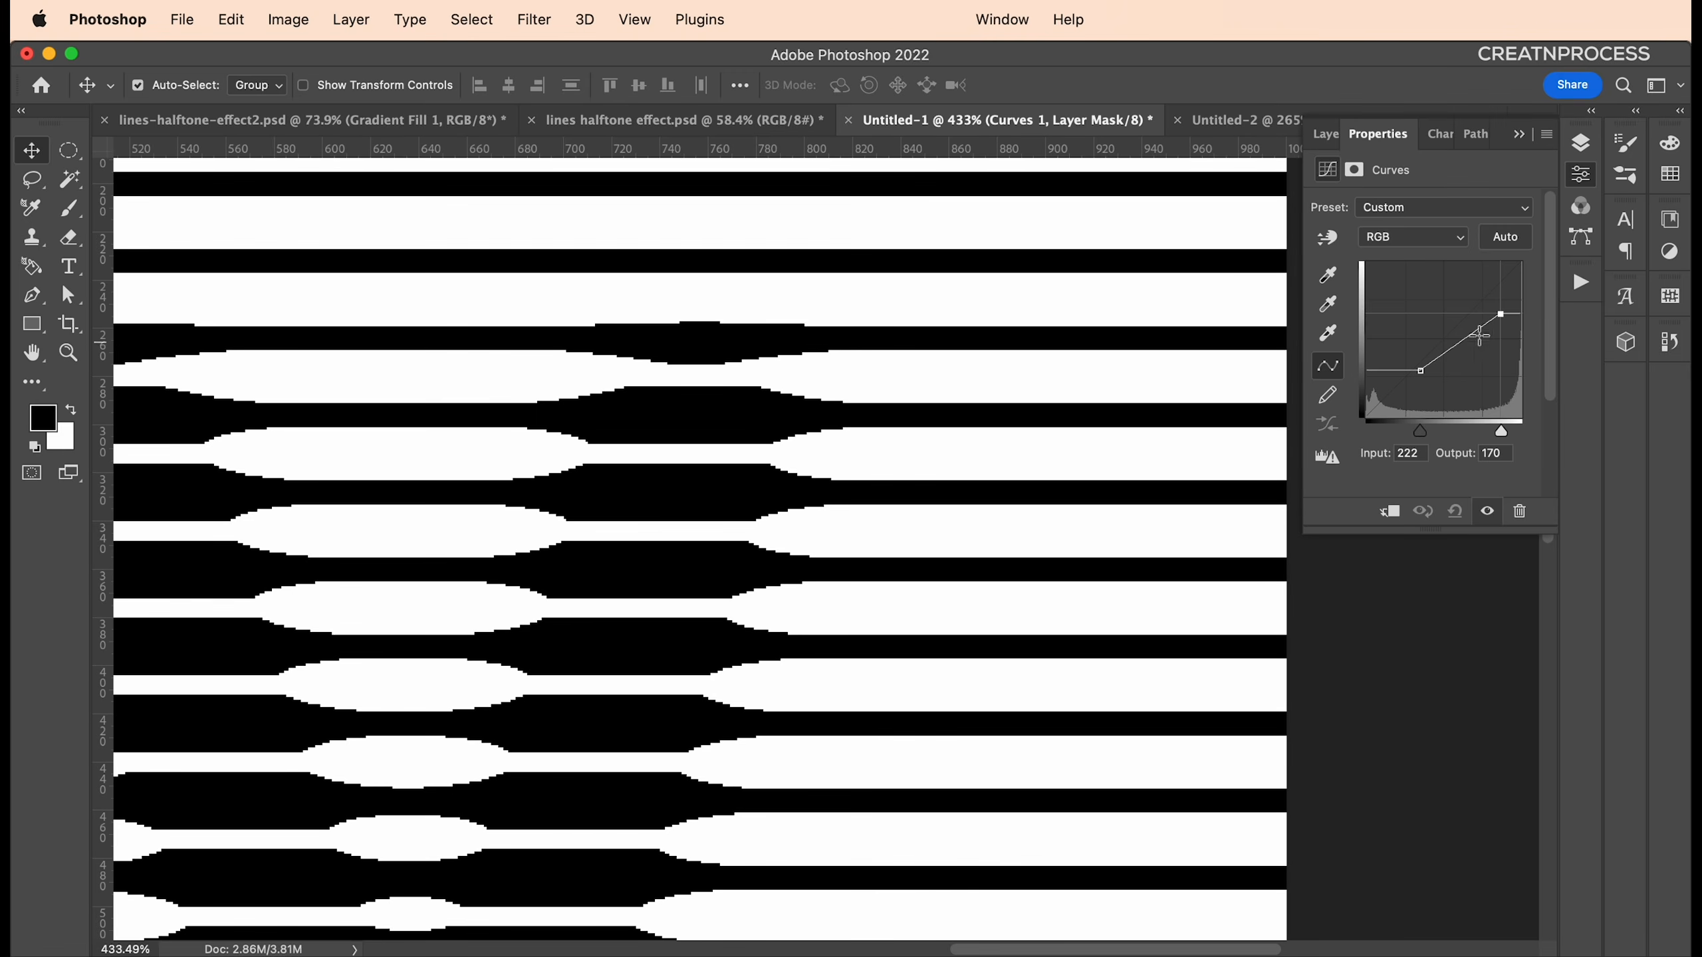
{"action": "mouse_move", "coordinate": [1501, 316]}
{"action": "left_mouse_down"}
{"action": "mouse_move", "coordinate": [1467, 314]}
{"action": "mouse_move", "coordinate": [1487, 315]}
{"action": "left_mouse_up"}
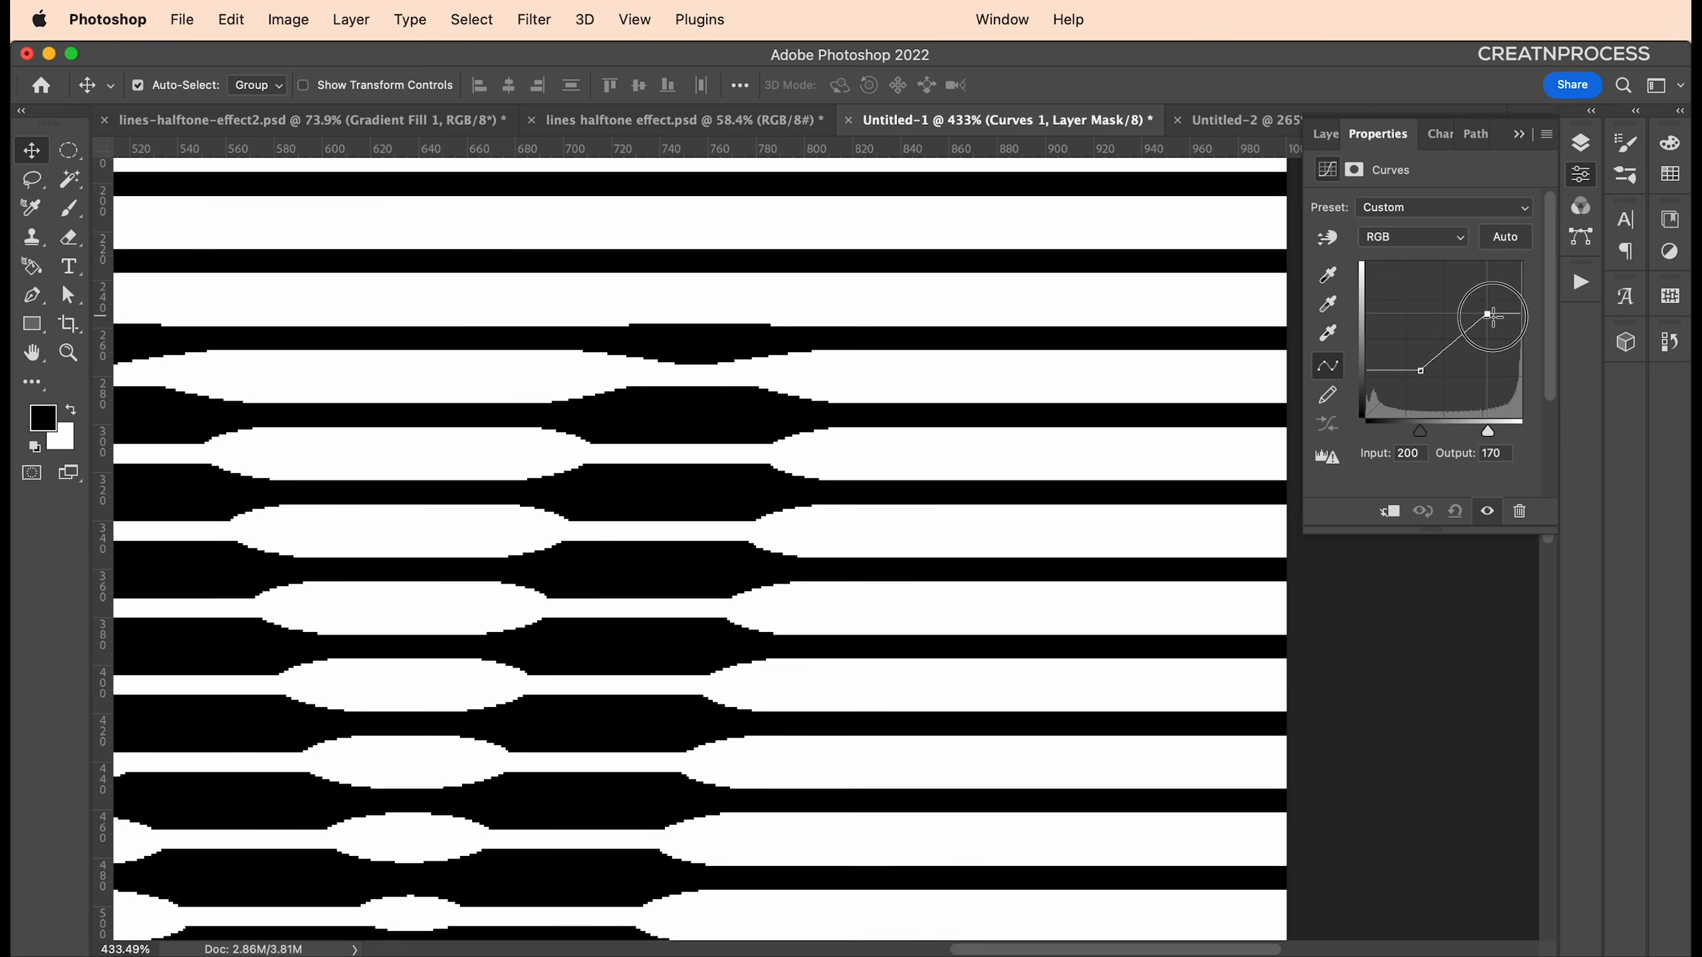
{"action": "left_click_drag", "start_coordinate": [1494, 315], "coordinate": [1422, 319]}
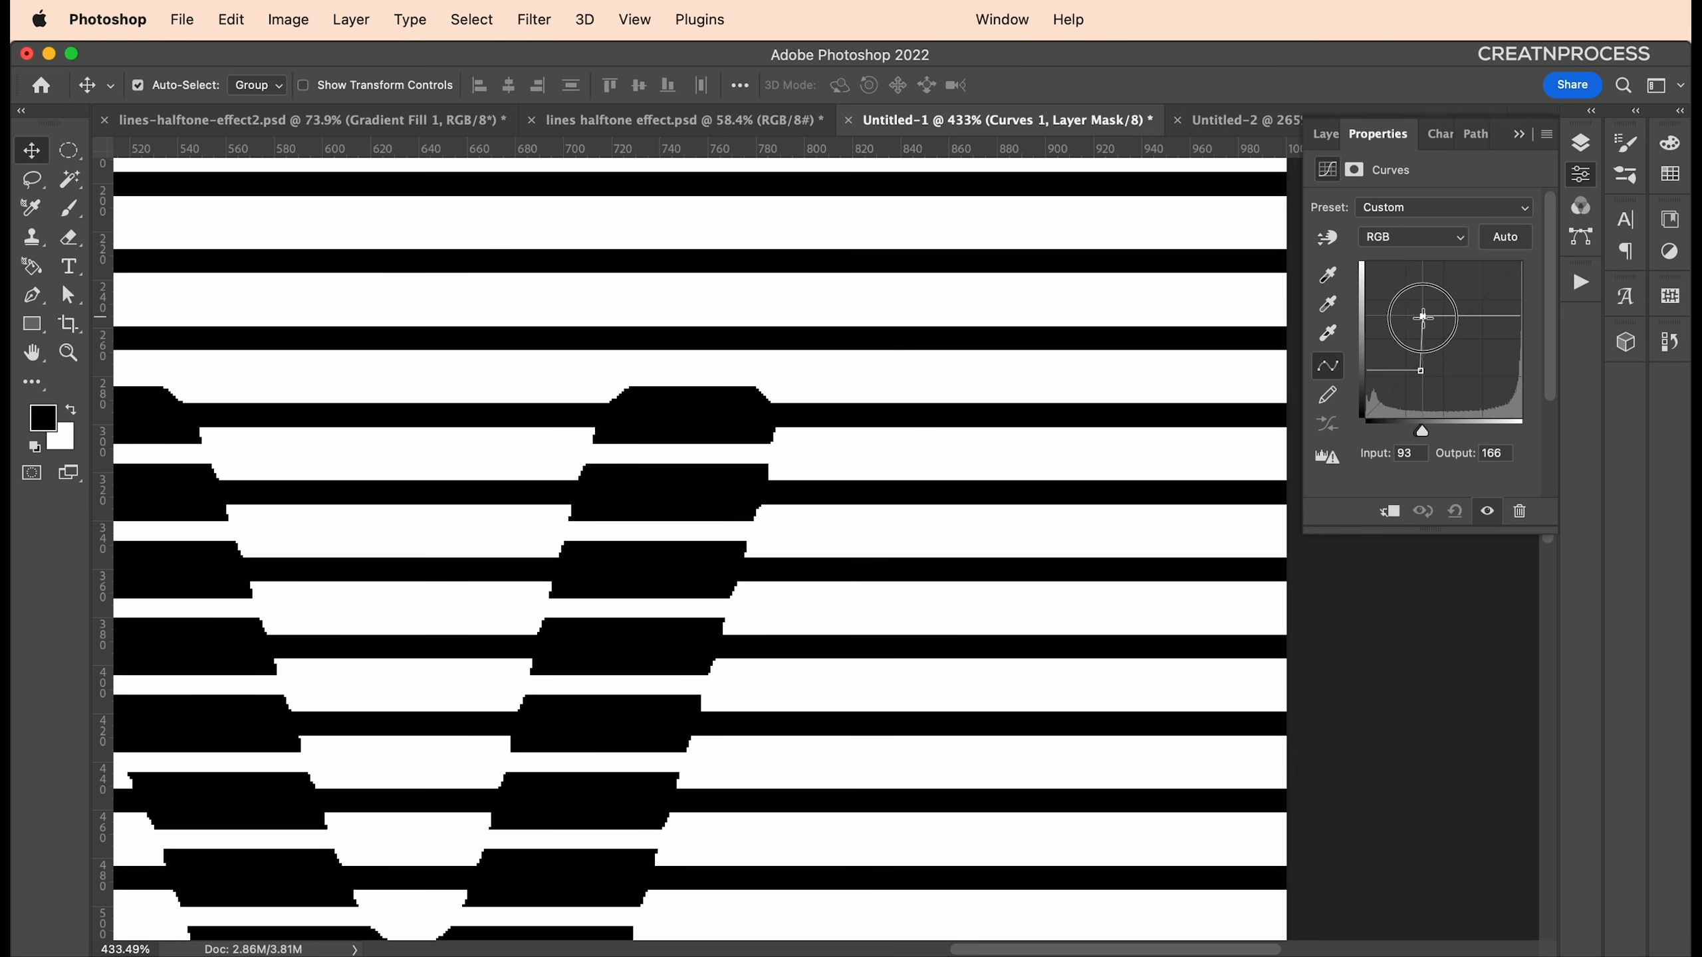
{"action": "left_click_drag", "start_coordinate": [1422, 316], "coordinate": [1496, 321]}
{"action": "scroll", "coordinate": [745, 436], "scroll_direction": "down", "scroll_amount": 5}
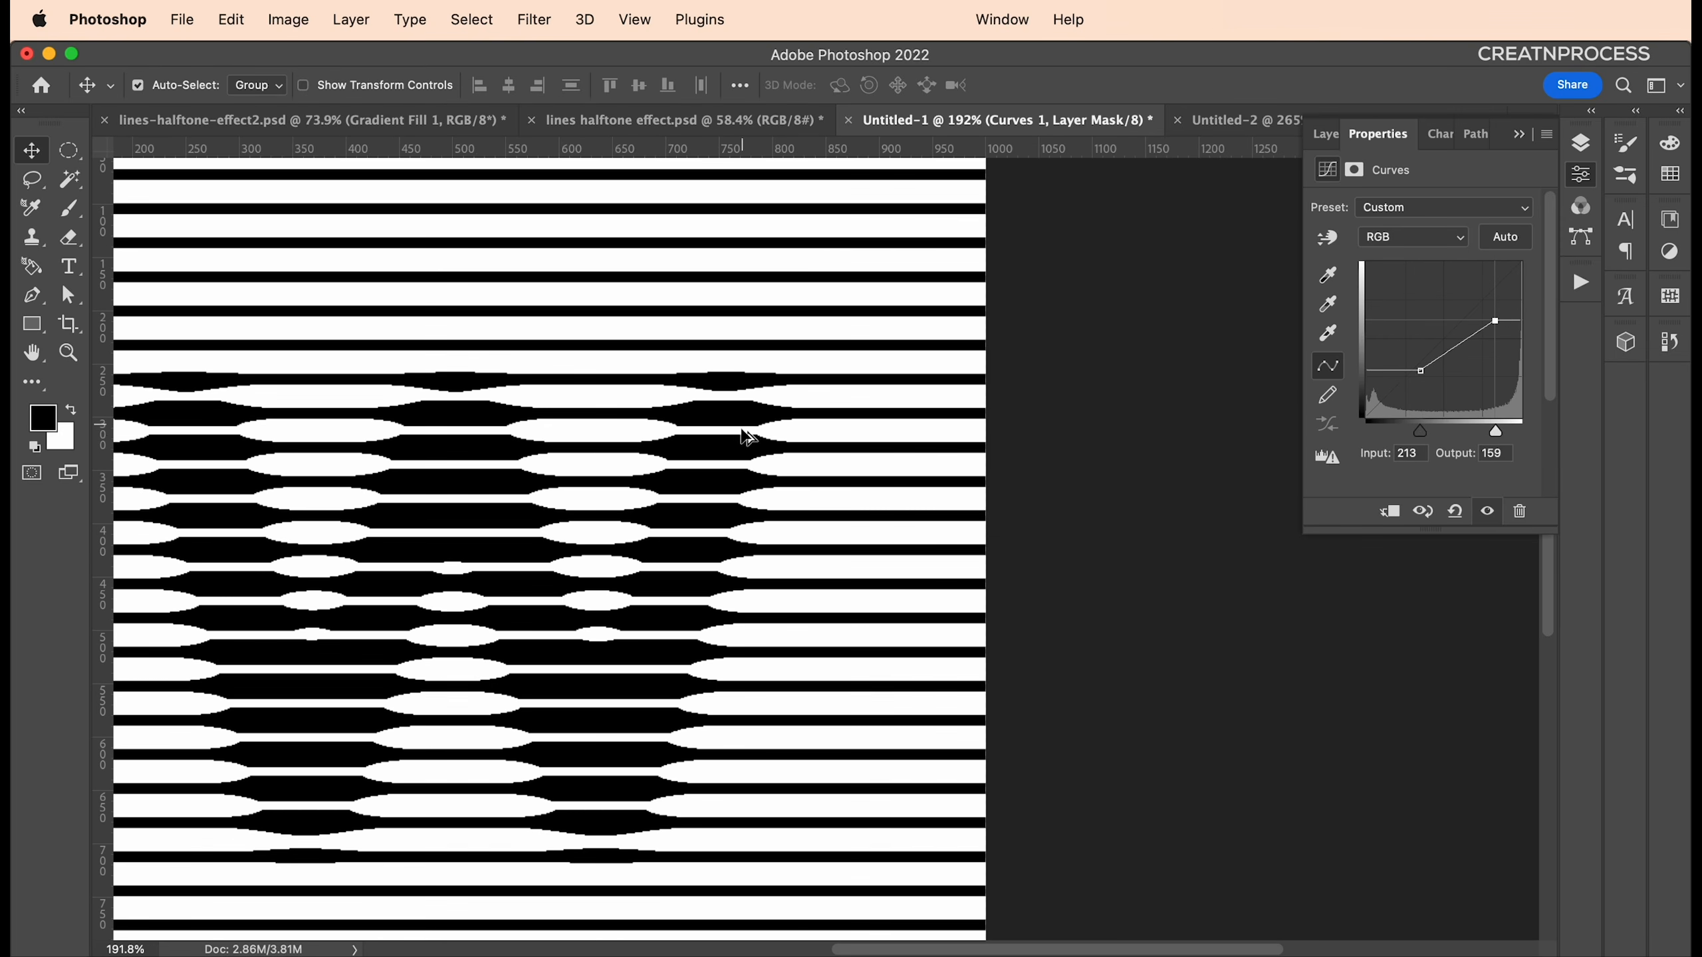
Set the curve's shadow point to input 45, output 47 and its highlight point to input 207, output 233
{"action": "mouse_move", "coordinate": [1424, 371]}
{"action": "left_mouse_down"}
{"action": "mouse_move", "coordinate": [1385, 375]}
{"action": "mouse_move", "coordinate": [1474, 371]}
{"action": "mouse_move", "coordinate": [1405, 384]}
{"action": "left_mouse_up"}
{"action": "scroll", "coordinate": [724, 436], "scroll_direction": "down", "scroll_amount": 2}
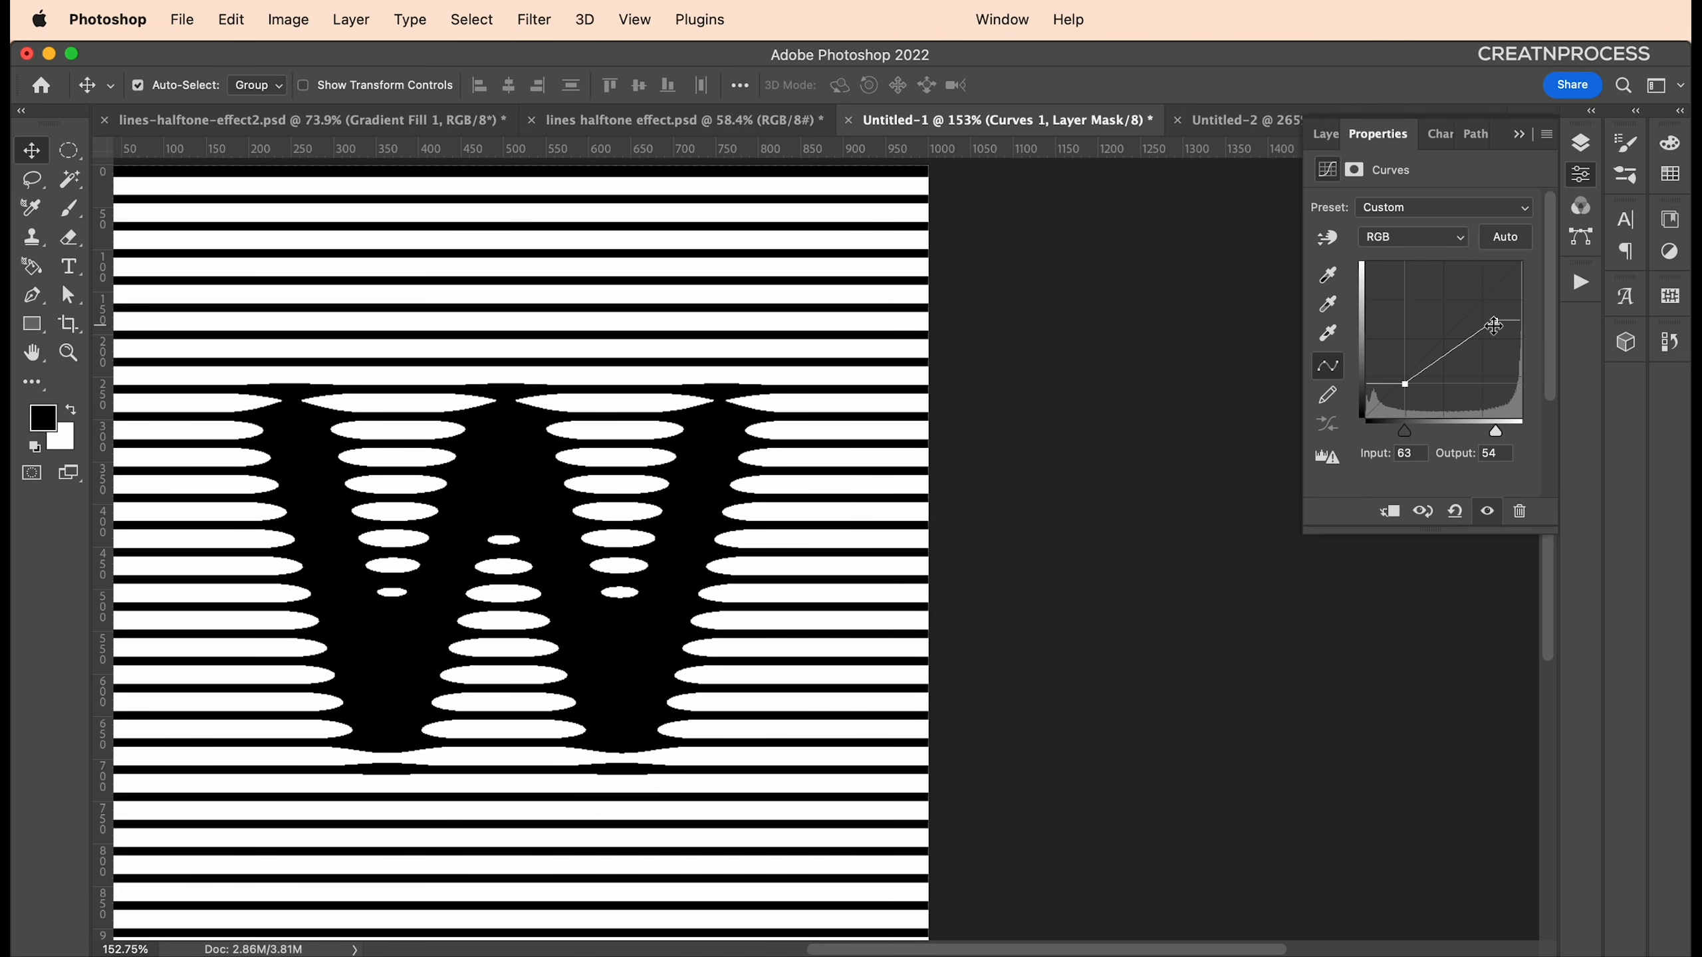
{"action": "left_click_drag", "start_coordinate": [1494, 325], "coordinate": [1492, 275]}
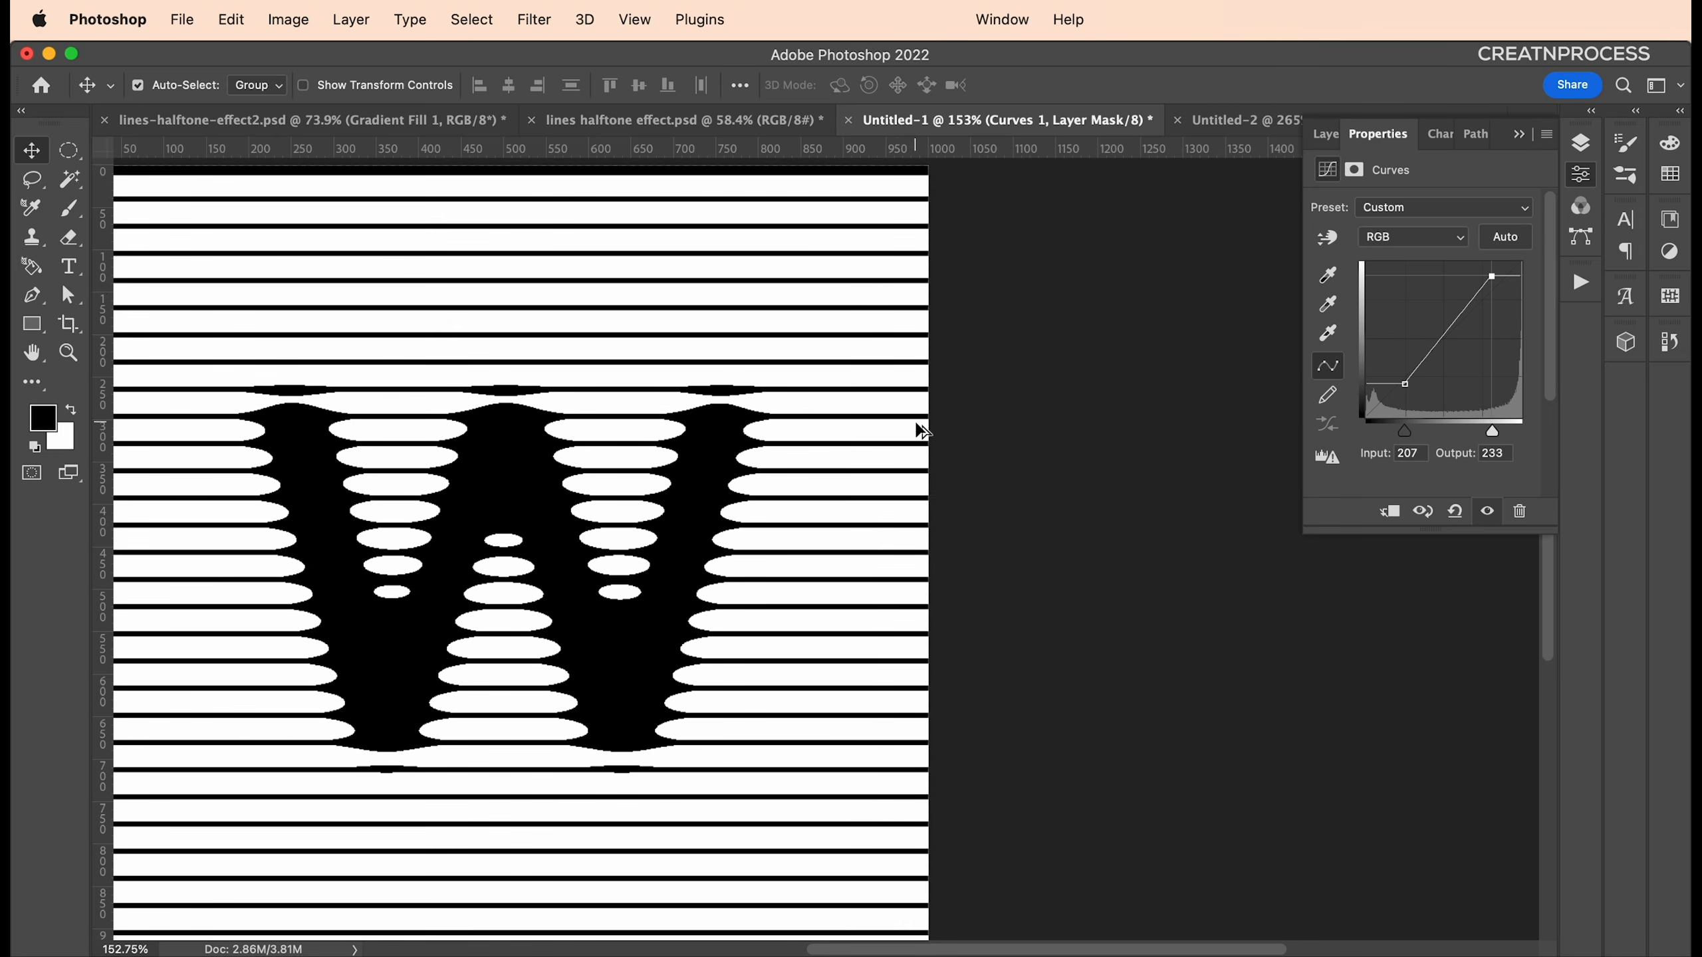
{"action": "scroll", "coordinate": [922, 431], "scroll_direction": "down", "scroll_amount": 5}
{"action": "scroll", "coordinate": [922, 477], "scroll_direction": "up", "scroll_amount": 5}
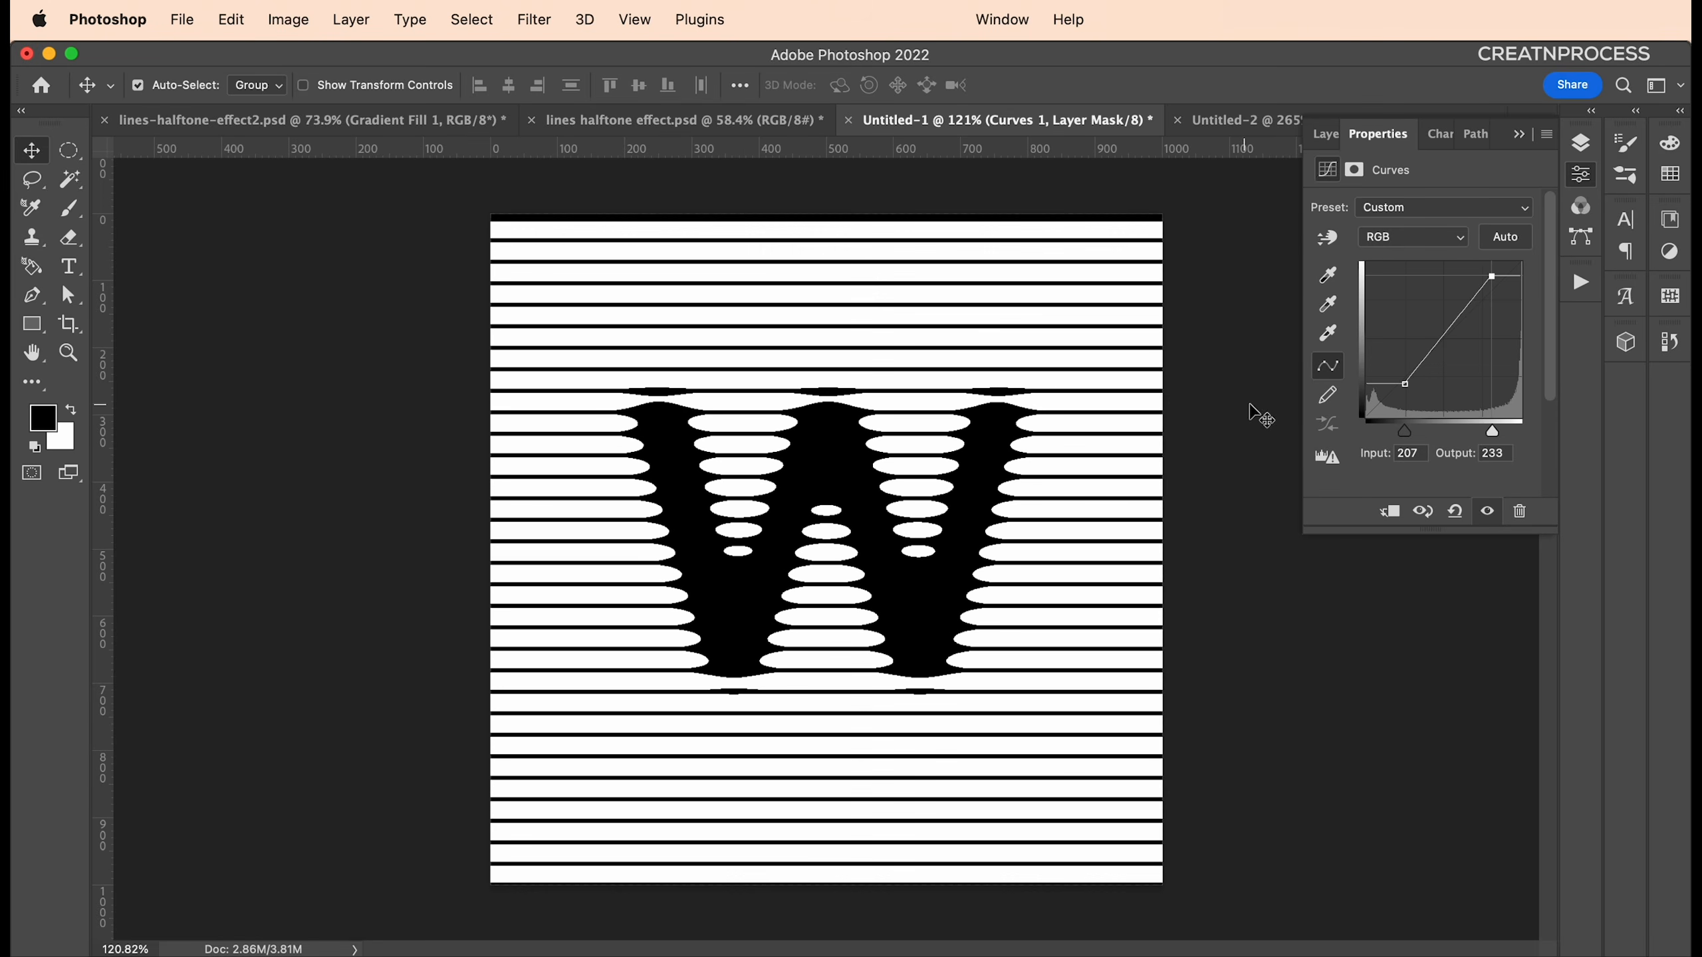
{"action": "mouse_move", "coordinate": [1399, 388]}
{"action": "left_mouse_down"}
{"action": "mouse_move", "coordinate": [1414, 370]}
{"action": "mouse_move", "coordinate": [1418, 390]}
{"action": "mouse_move", "coordinate": [1392, 390]}
{"action": "left_mouse_up"}
{"action": "scroll", "coordinate": [1084, 483], "scroll_direction": "down", "scroll_amount": 3}
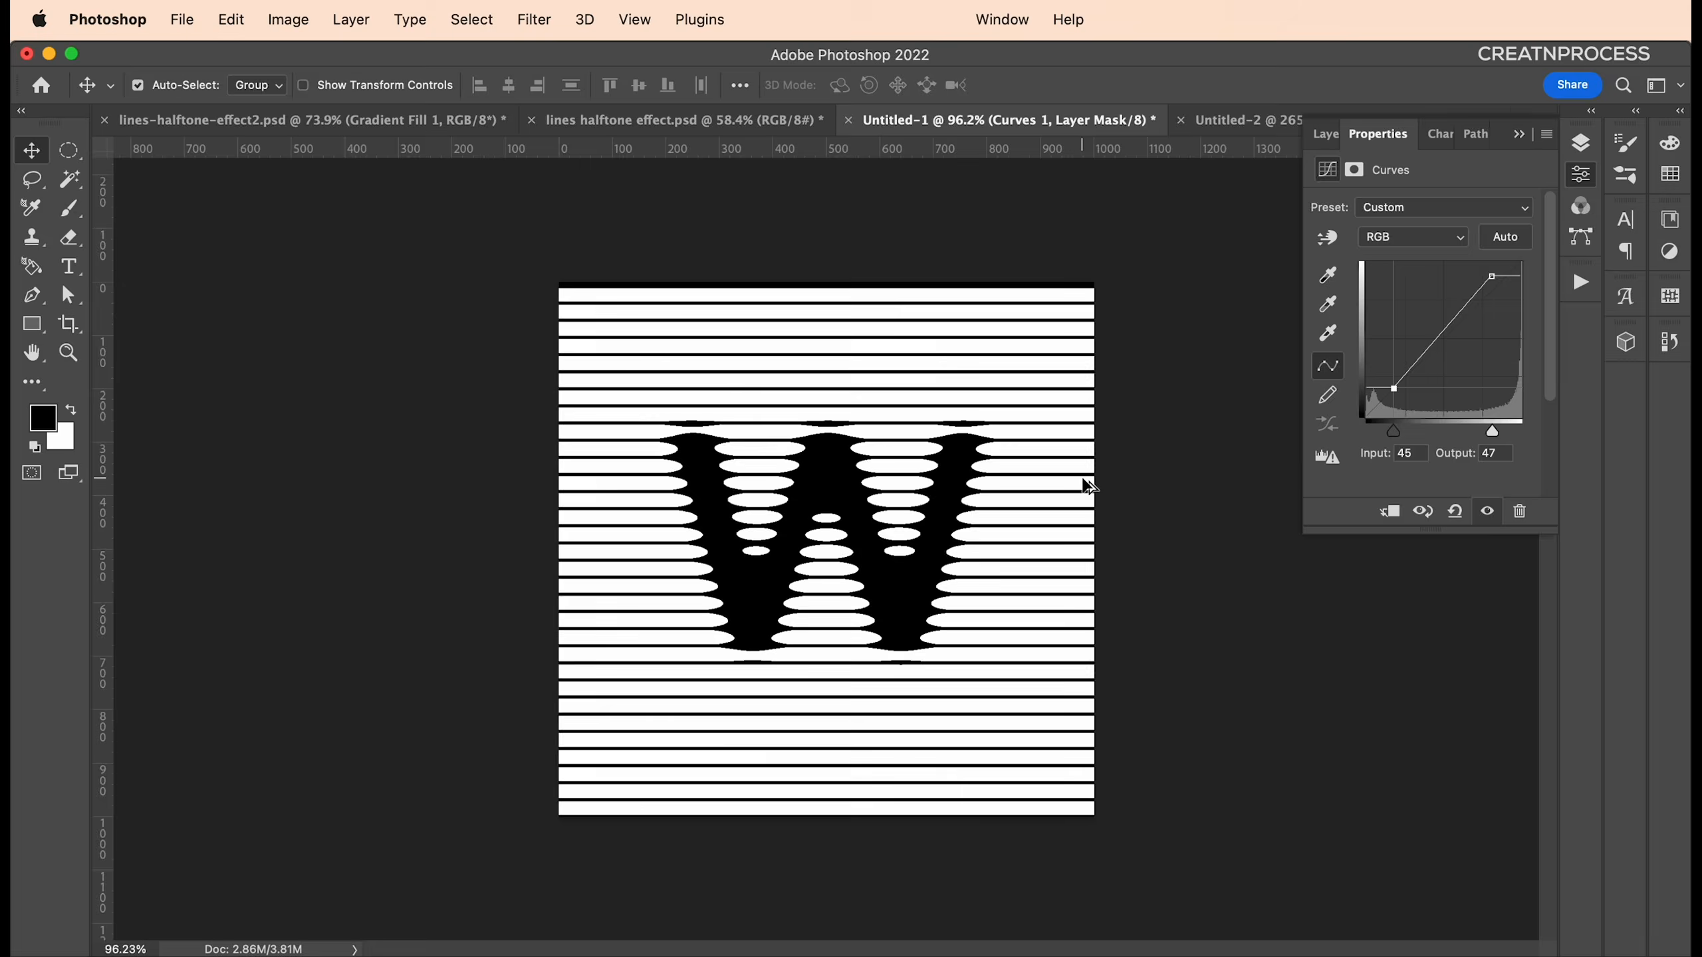
{"action": "scroll", "coordinate": [1085, 482], "scroll_direction": "up", "scroll_amount": 2}
Open the W layer's smart object contents and replace the letter with S
{"action": "left_click", "coordinate": [1572, 150]}
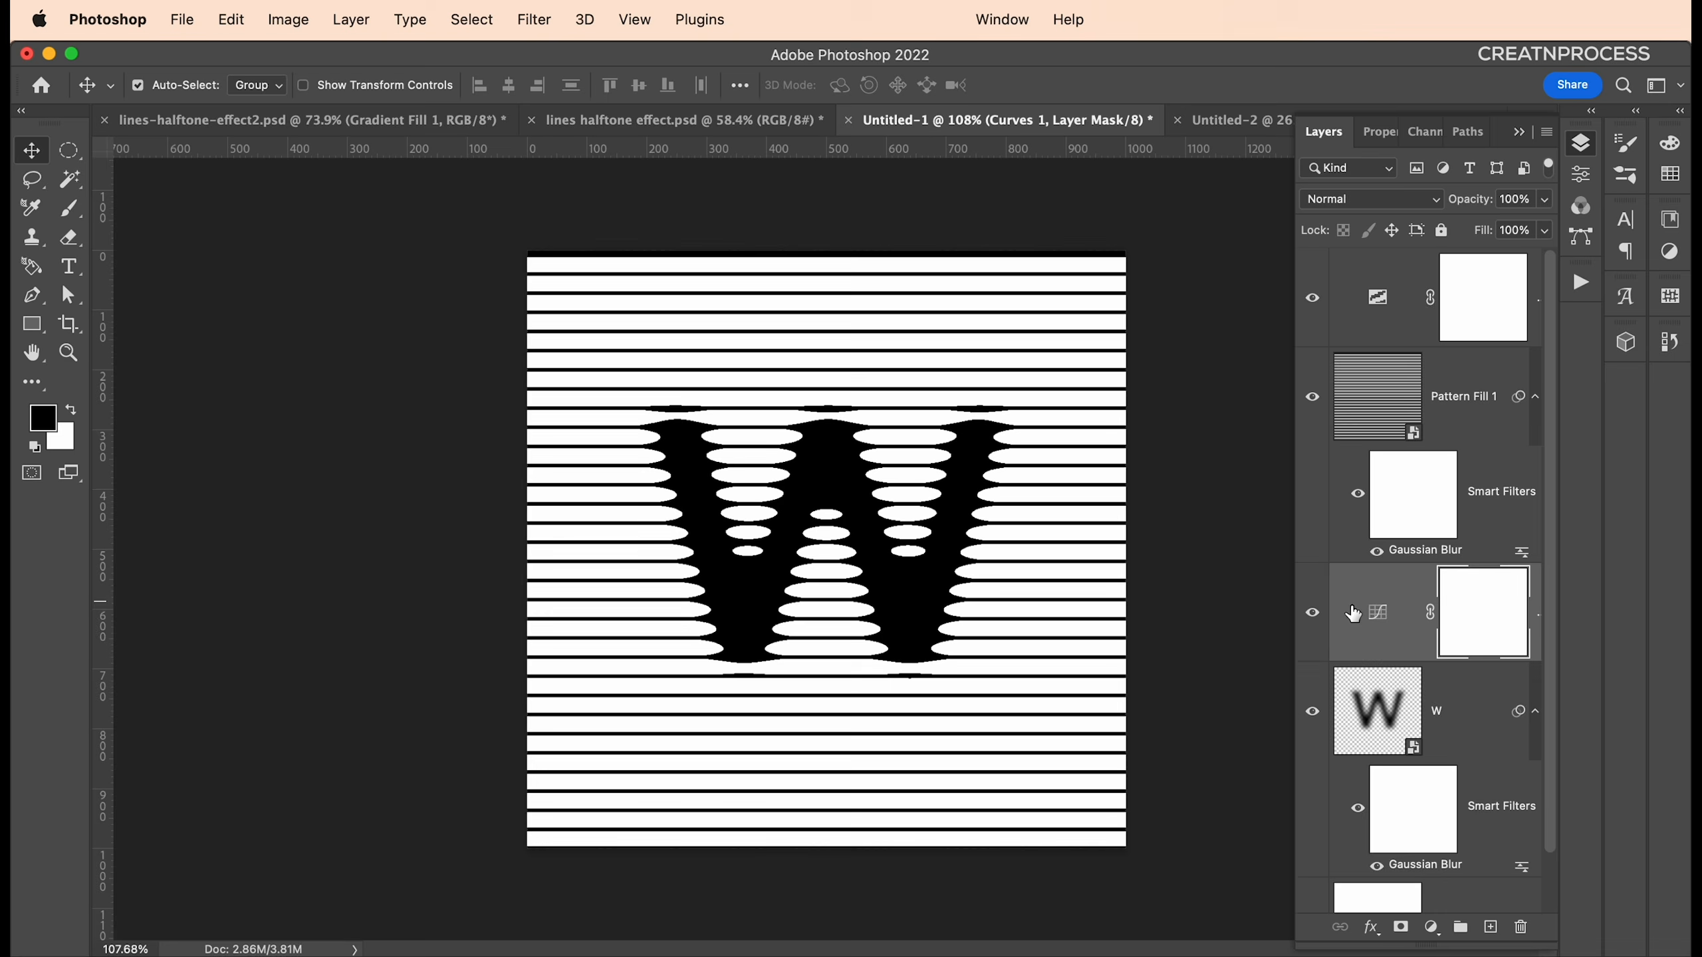
{"action": "double_click", "coordinate": [1385, 729]}
{"action": "double_click", "coordinate": [893, 554]}
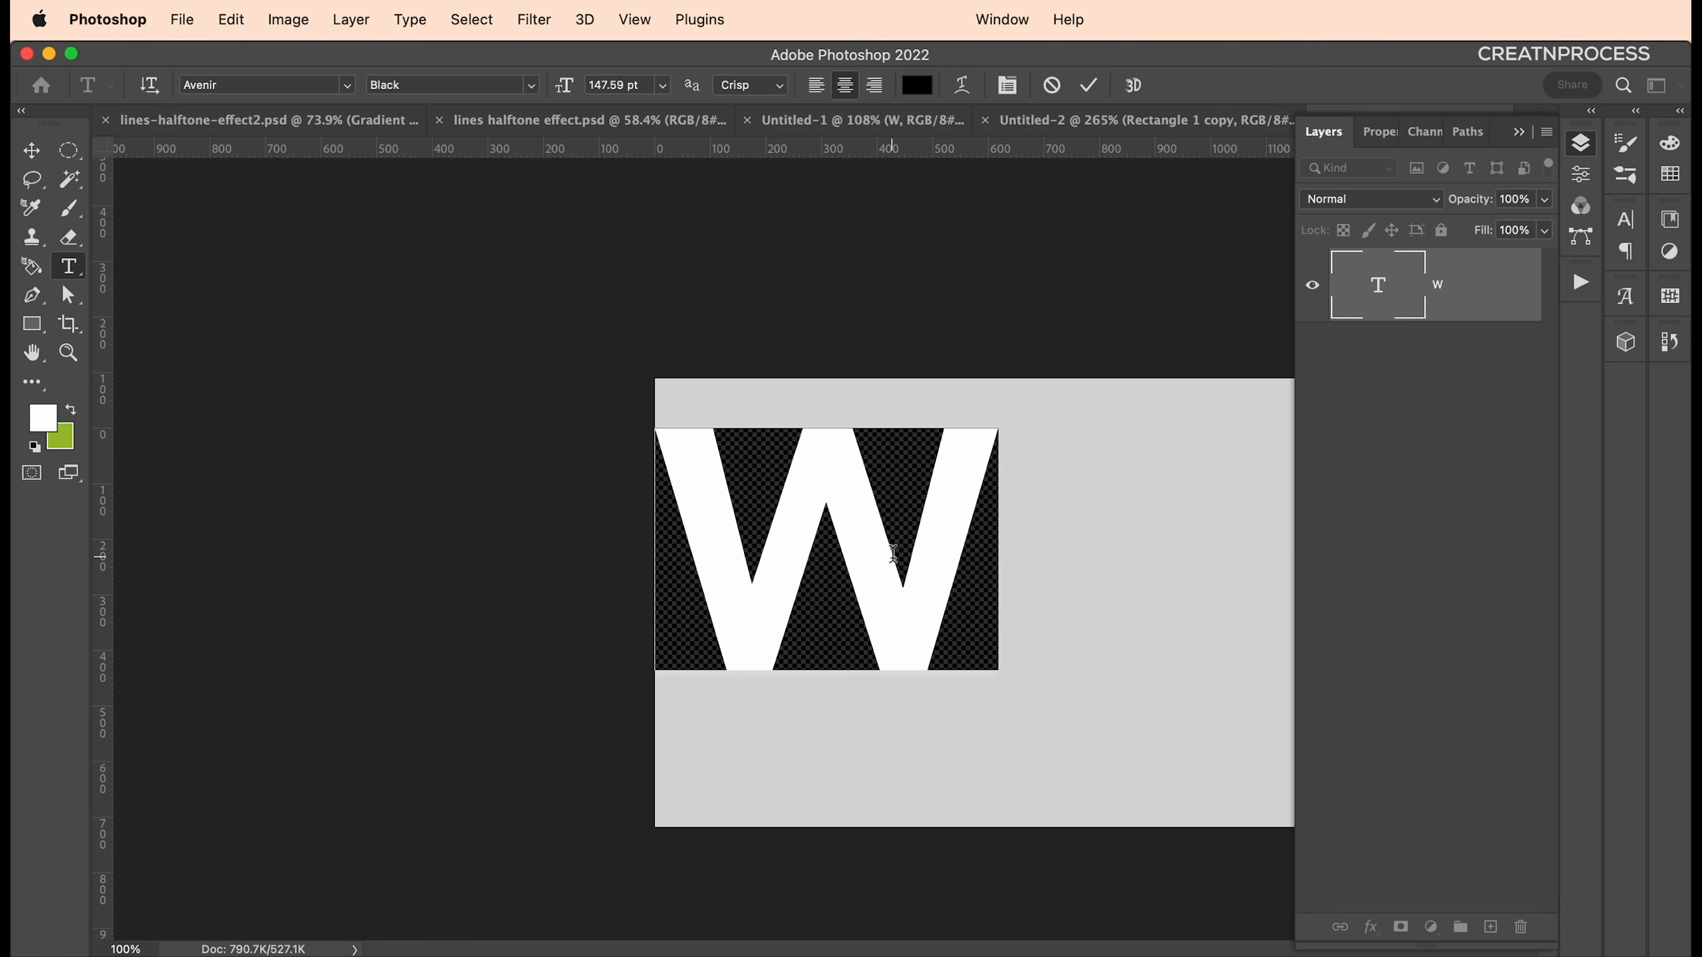
{"action": "type", "text": "S"}
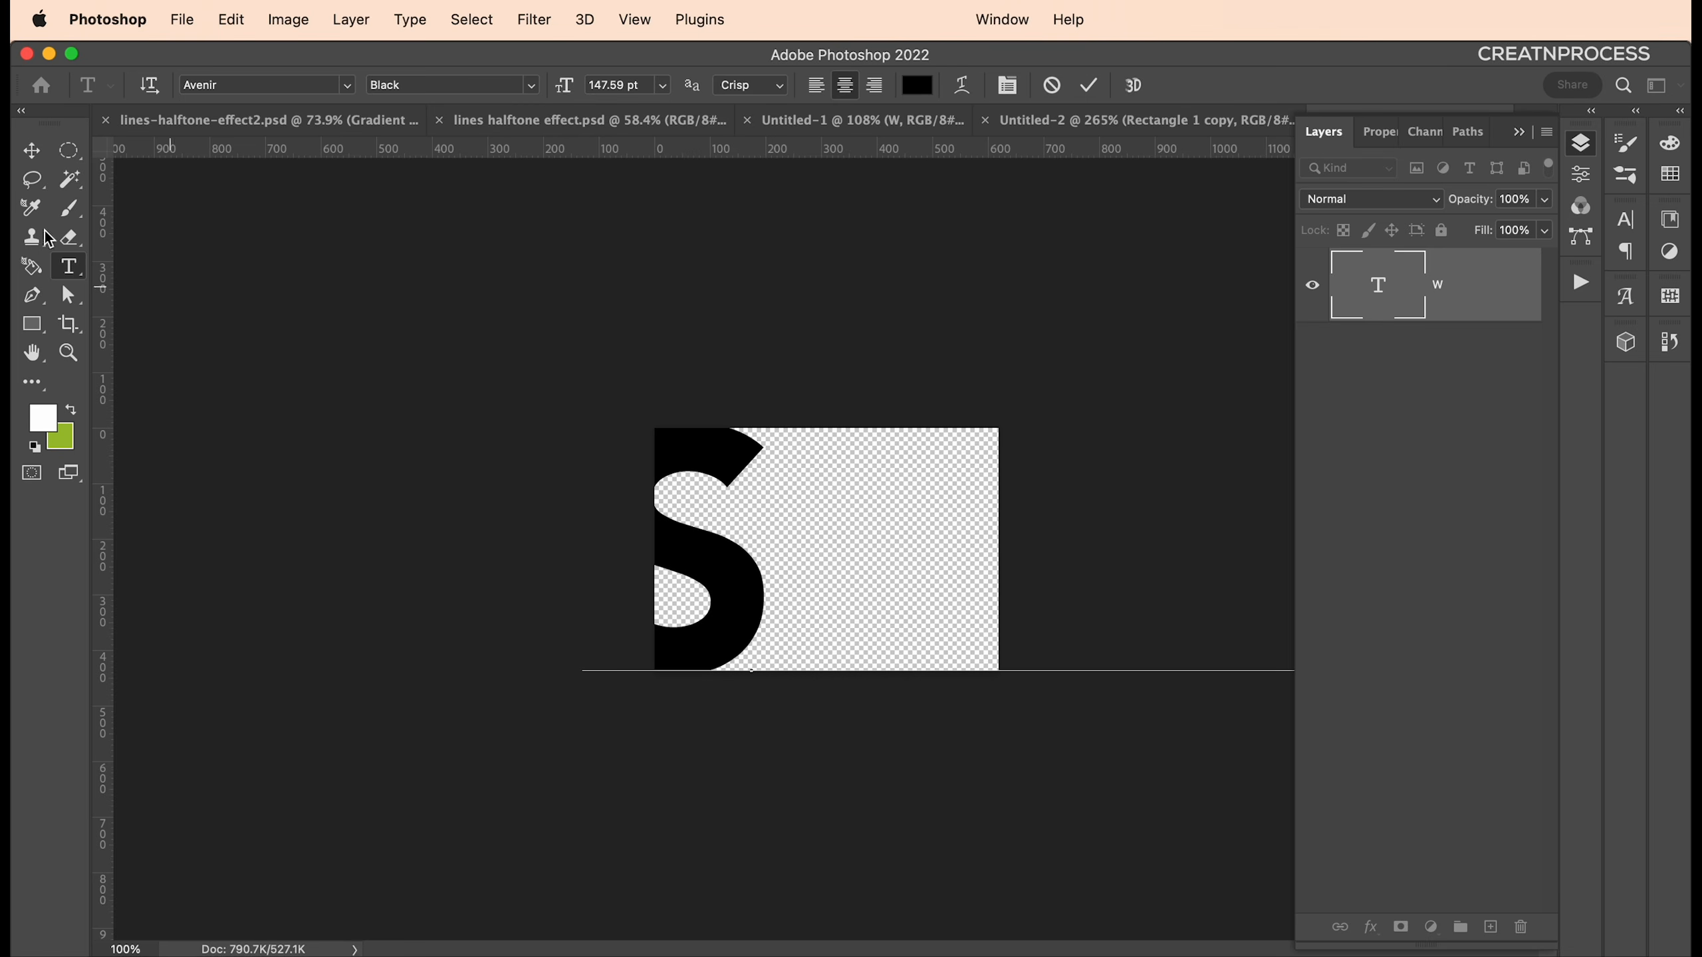
Centre and fit the letter S within the smart object's canvas and update the halftone document with it
{"action": "left_click", "coordinate": [31, 150]}
{"action": "left_click_drag", "start_coordinate": [756, 547], "coordinate": [885, 576]}
{"action": "key", "text": "super+t"}
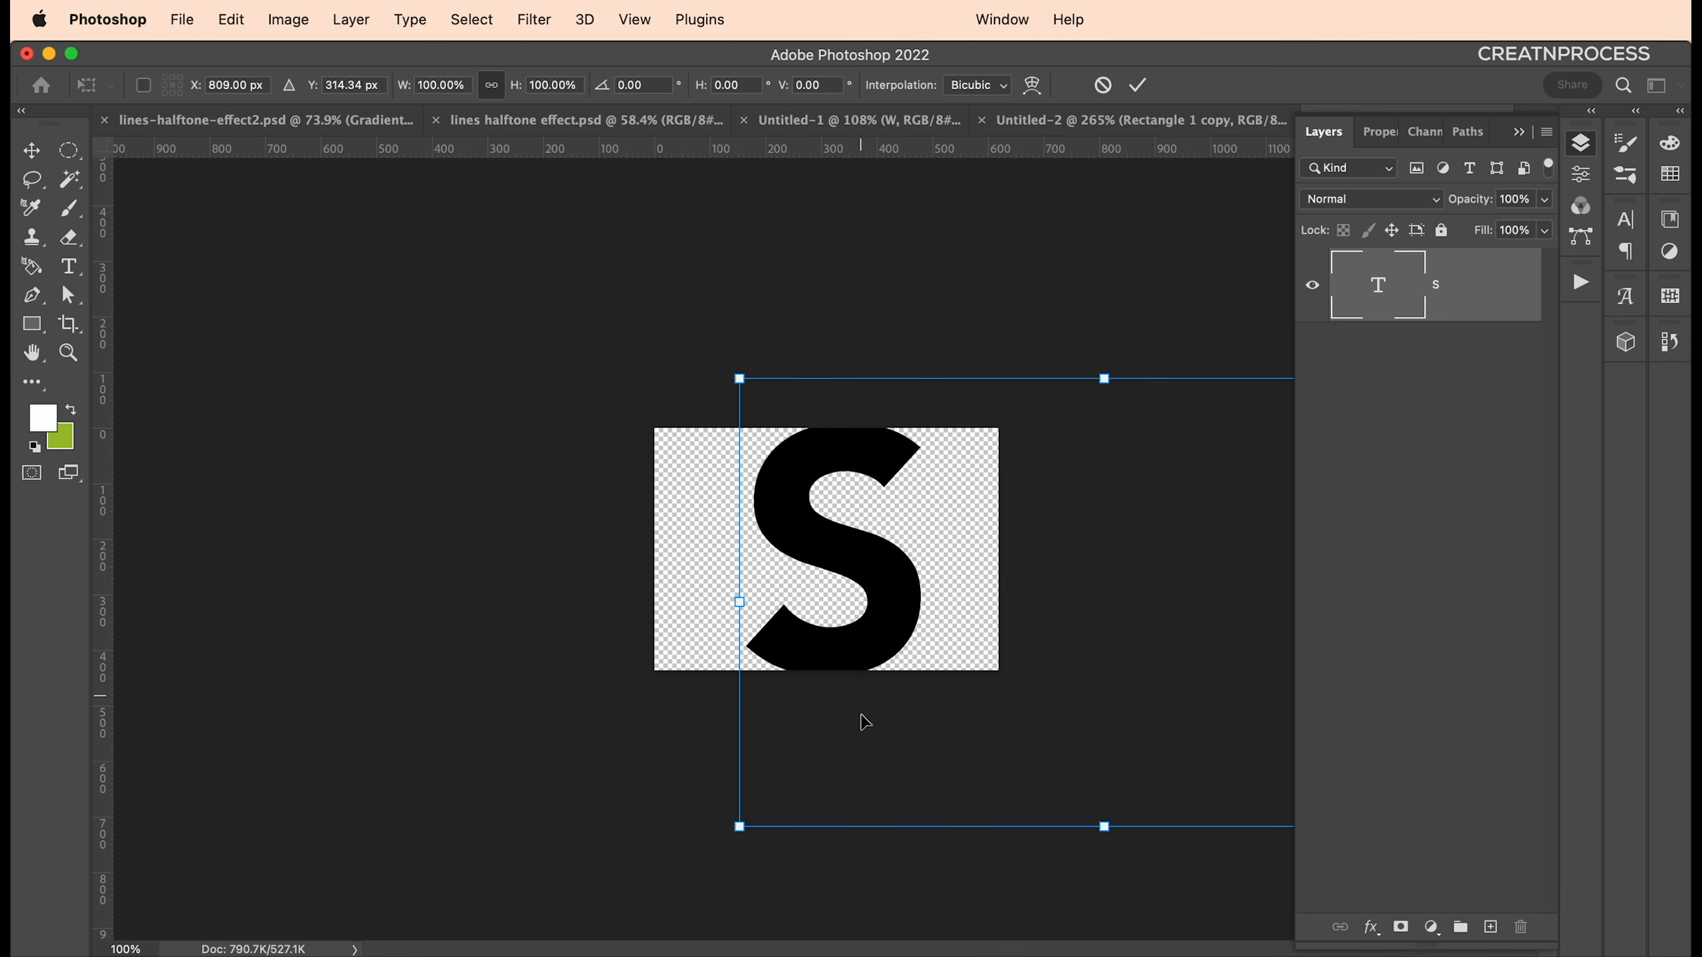
{"action": "left_click_drag", "start_coordinate": [1112, 829], "coordinate": [1096, 818]}
{"action": "left_click_drag", "start_coordinate": [912, 607], "coordinate": [918, 528]}
{"action": "key", "text": "Return"}
{"action": "key", "text": "super+0"}
{"action": "scroll", "coordinate": [917, 528], "scroll_direction": "down", "scroll_amount": 4}
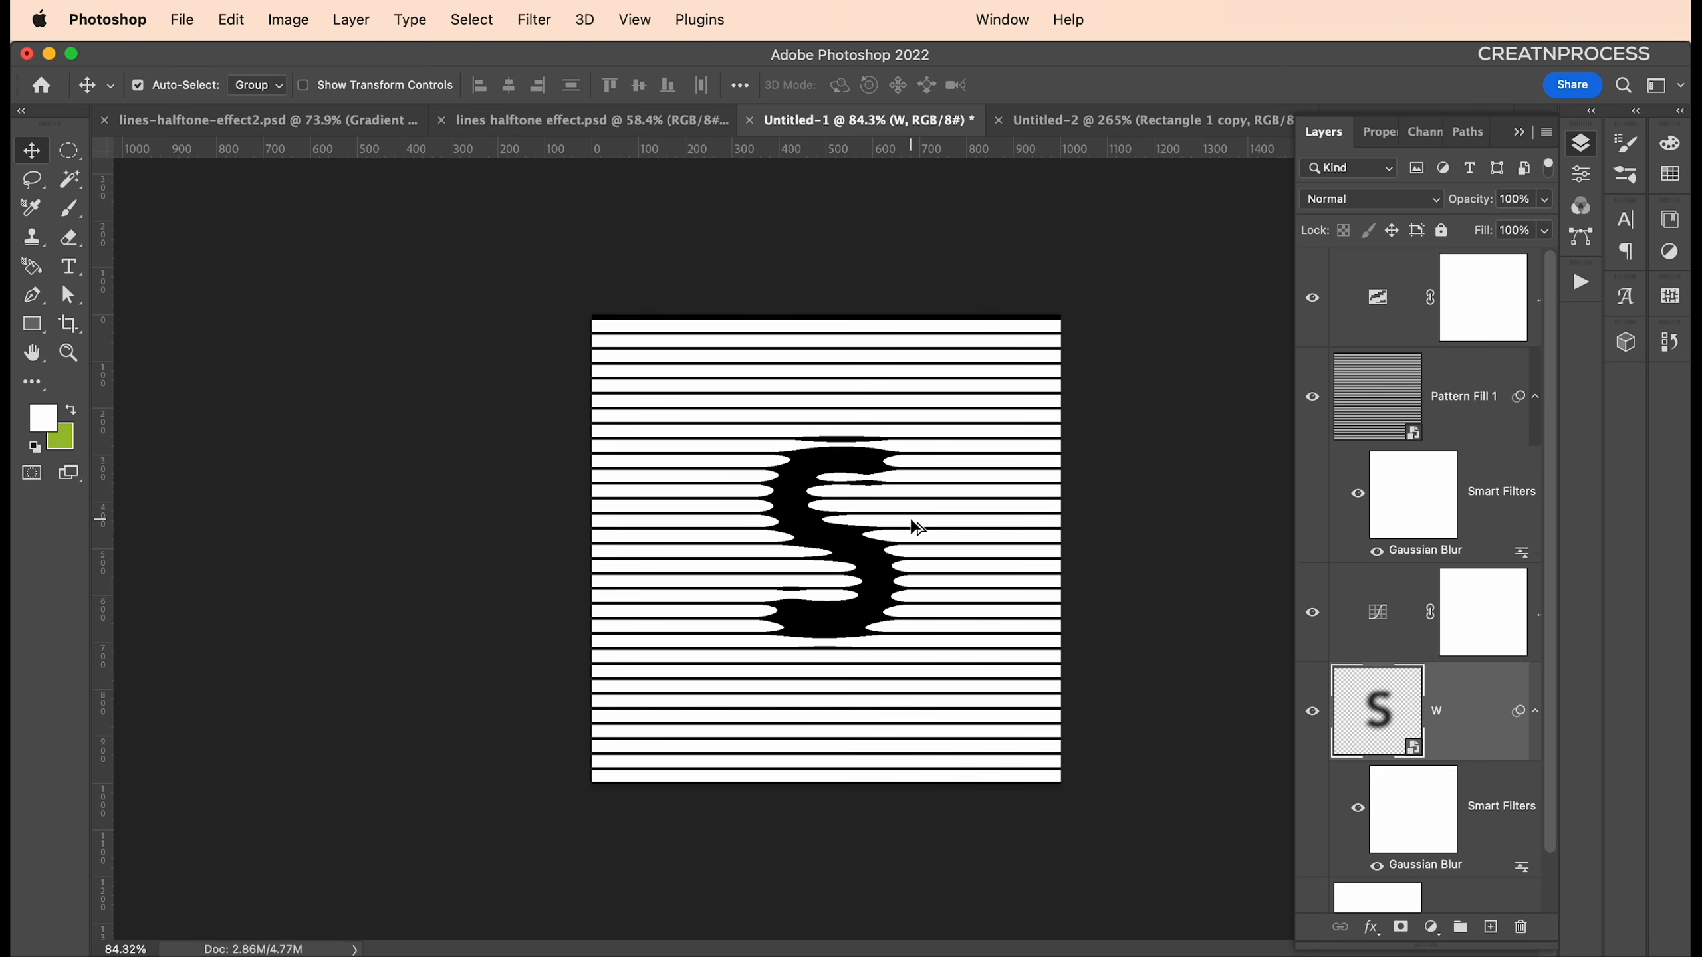
Scale up the smart object layer holding the S so the letter fills most of the canvas height
{"action": "key", "text": "super+t"}
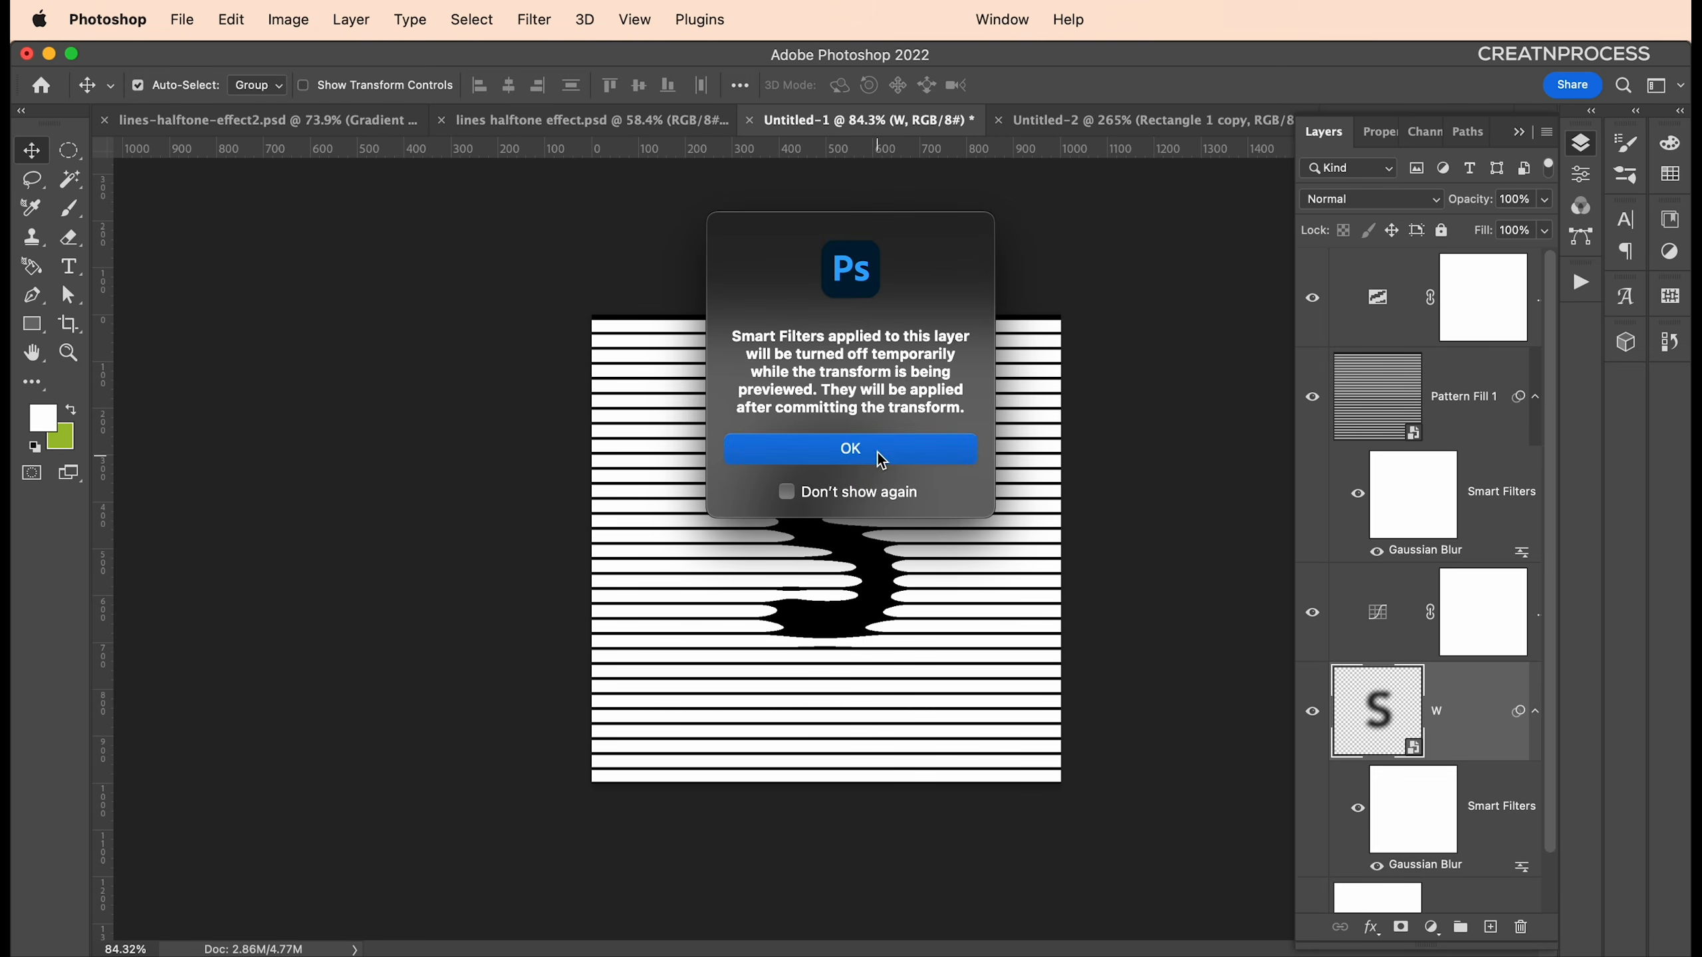
{"action": "left_click", "coordinate": [883, 456]}
{"action": "left_click_drag", "start_coordinate": [982, 548], "coordinate": [1044, 546]}
{"action": "left_click_drag", "start_coordinate": [680, 537], "coordinate": [589, 551]}
{"action": "left_click_drag", "start_coordinate": [1041, 540], "coordinate": [1051, 546]}
{"action": "key", "text": "Return"}
{"action": "scroll", "coordinate": [898, 572], "scroll_direction": "down", "scroll_amount": 2}
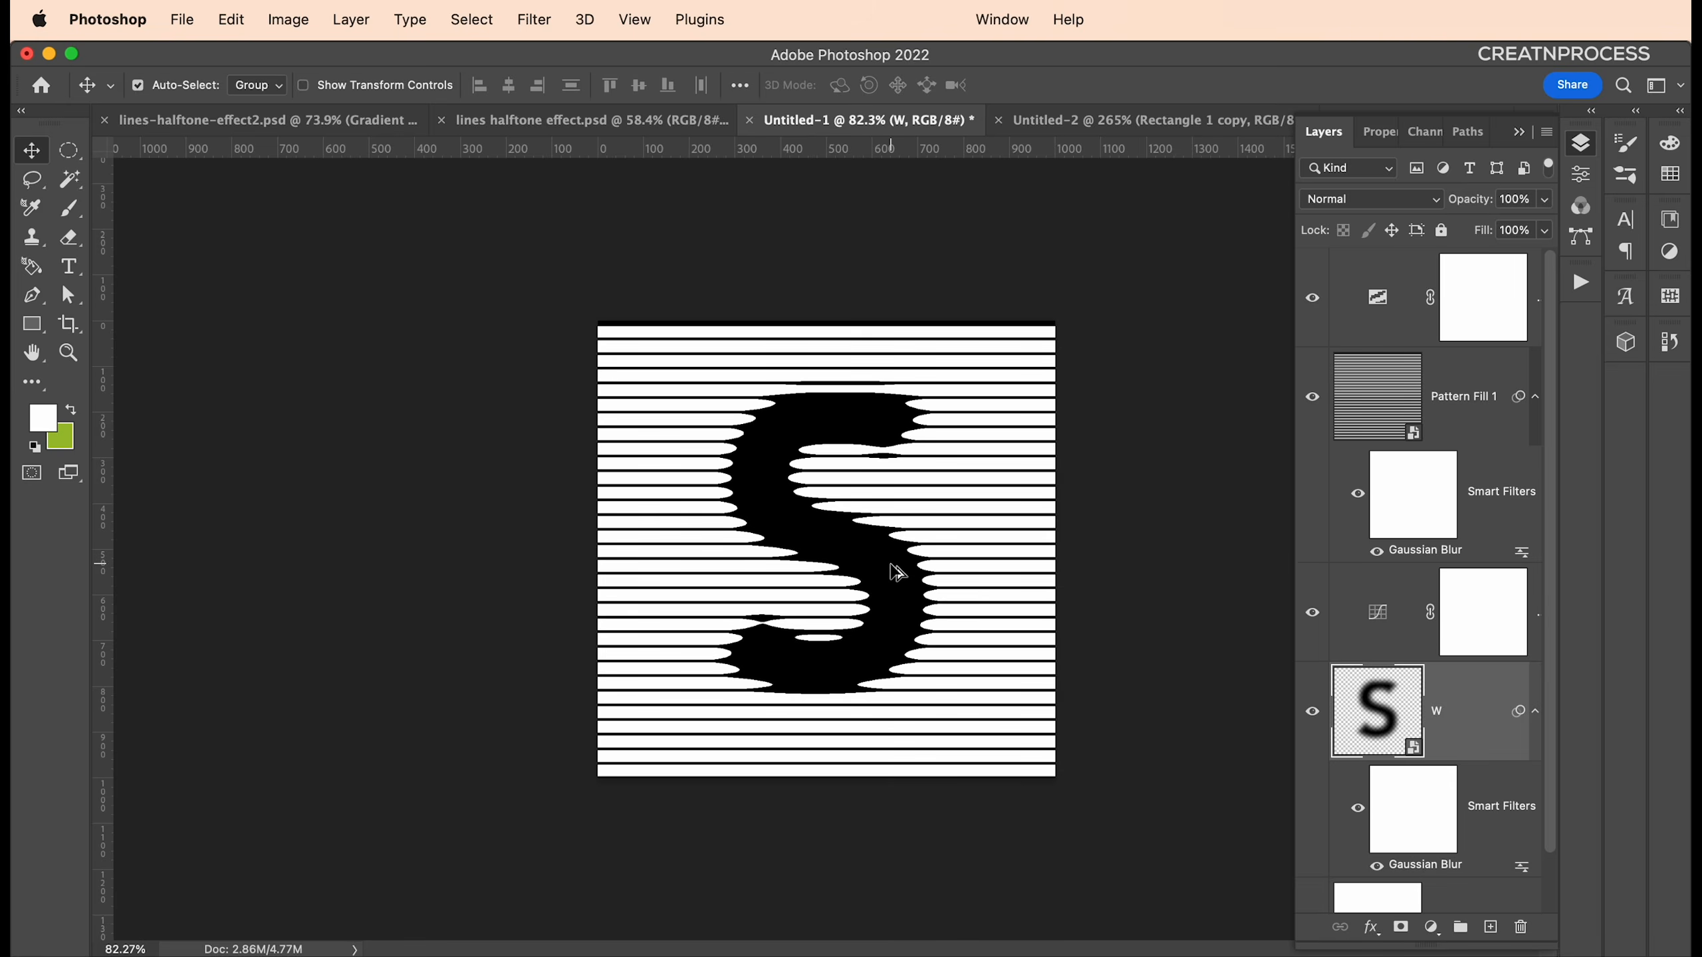
{"action": "scroll", "coordinate": [899, 572], "scroll_direction": "up", "scroll_amount": 5}
{"action": "scroll", "coordinate": [1061, 655], "scroll_direction": "down", "scroll_amount": 6}
{"action": "scroll", "coordinate": [1057, 658], "scroll_direction": "up", "scroll_amount": 4}
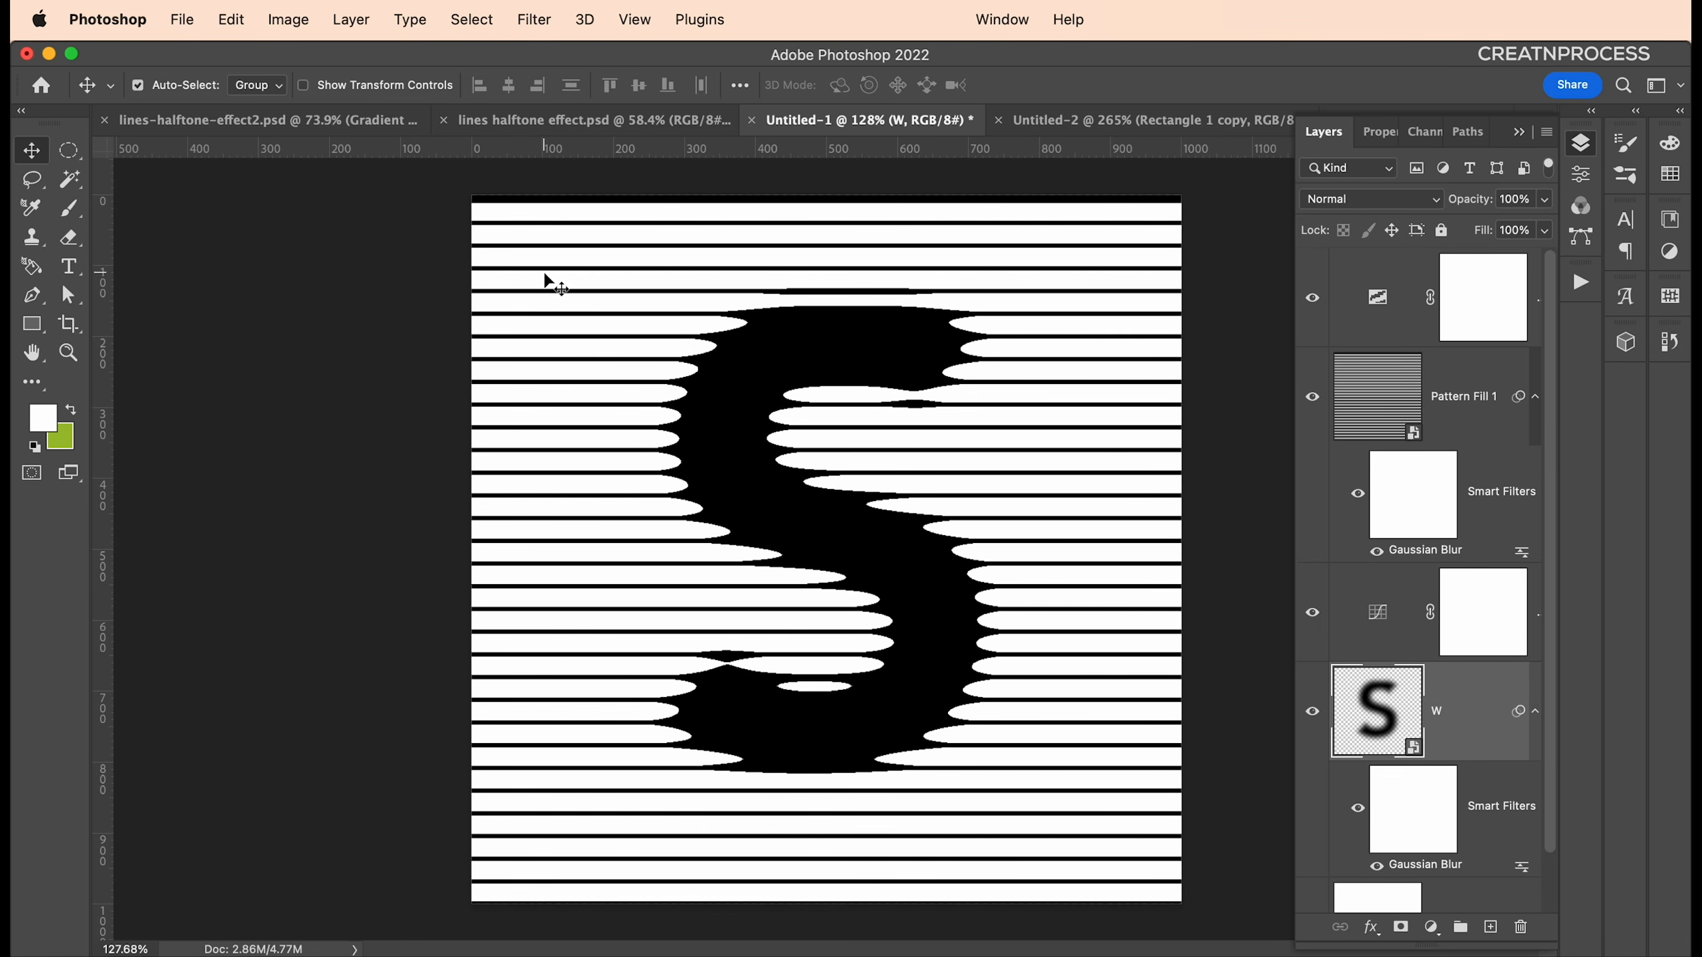
Examine the striped circular portrait design in the lines halftone effect.psd document
{"action": "left_click", "coordinate": [544, 118]}
{"action": "scroll", "coordinate": [1113, 505], "scroll_direction": "down", "scroll_amount": 3}
{"action": "scroll", "coordinate": [778, 574], "scroll_direction": "up", "scroll_amount": 4}
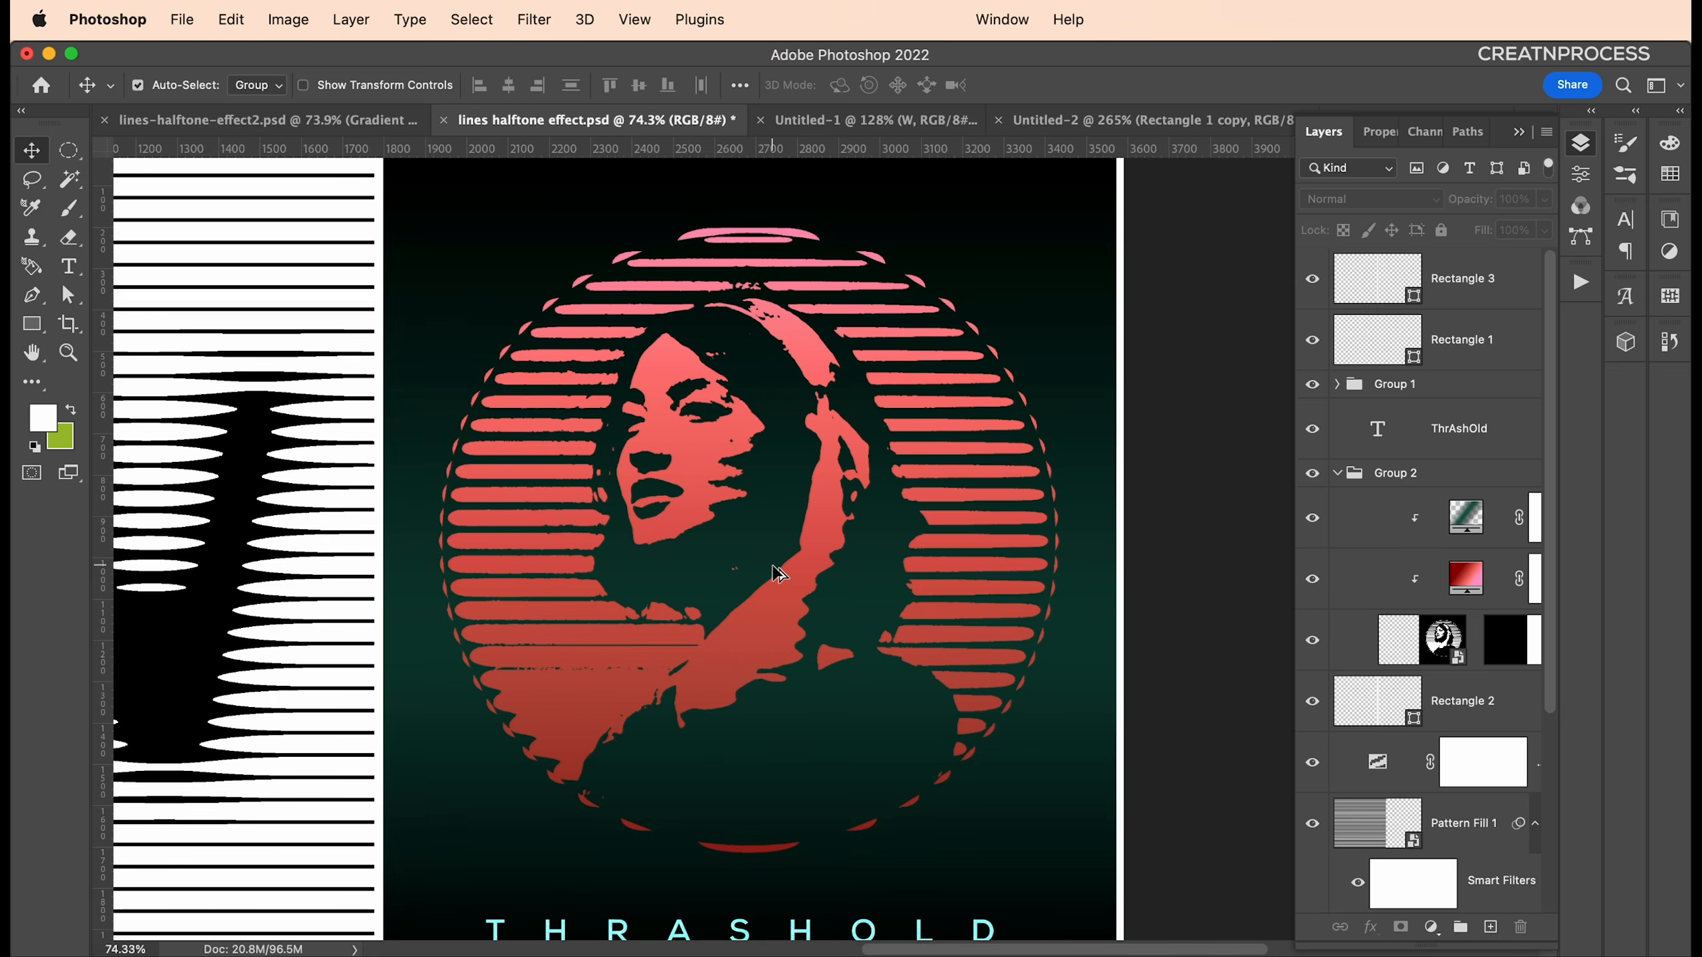
{"action": "scroll", "coordinate": [778, 570], "scroll_direction": "down", "scroll_amount": 2}
{"action": "scroll", "coordinate": [1135, 575], "scroll_direction": "up", "scroll_amount": 2}
{"action": "left_click_drag", "start_coordinate": [1138, 571], "coordinate": [820, 570]}
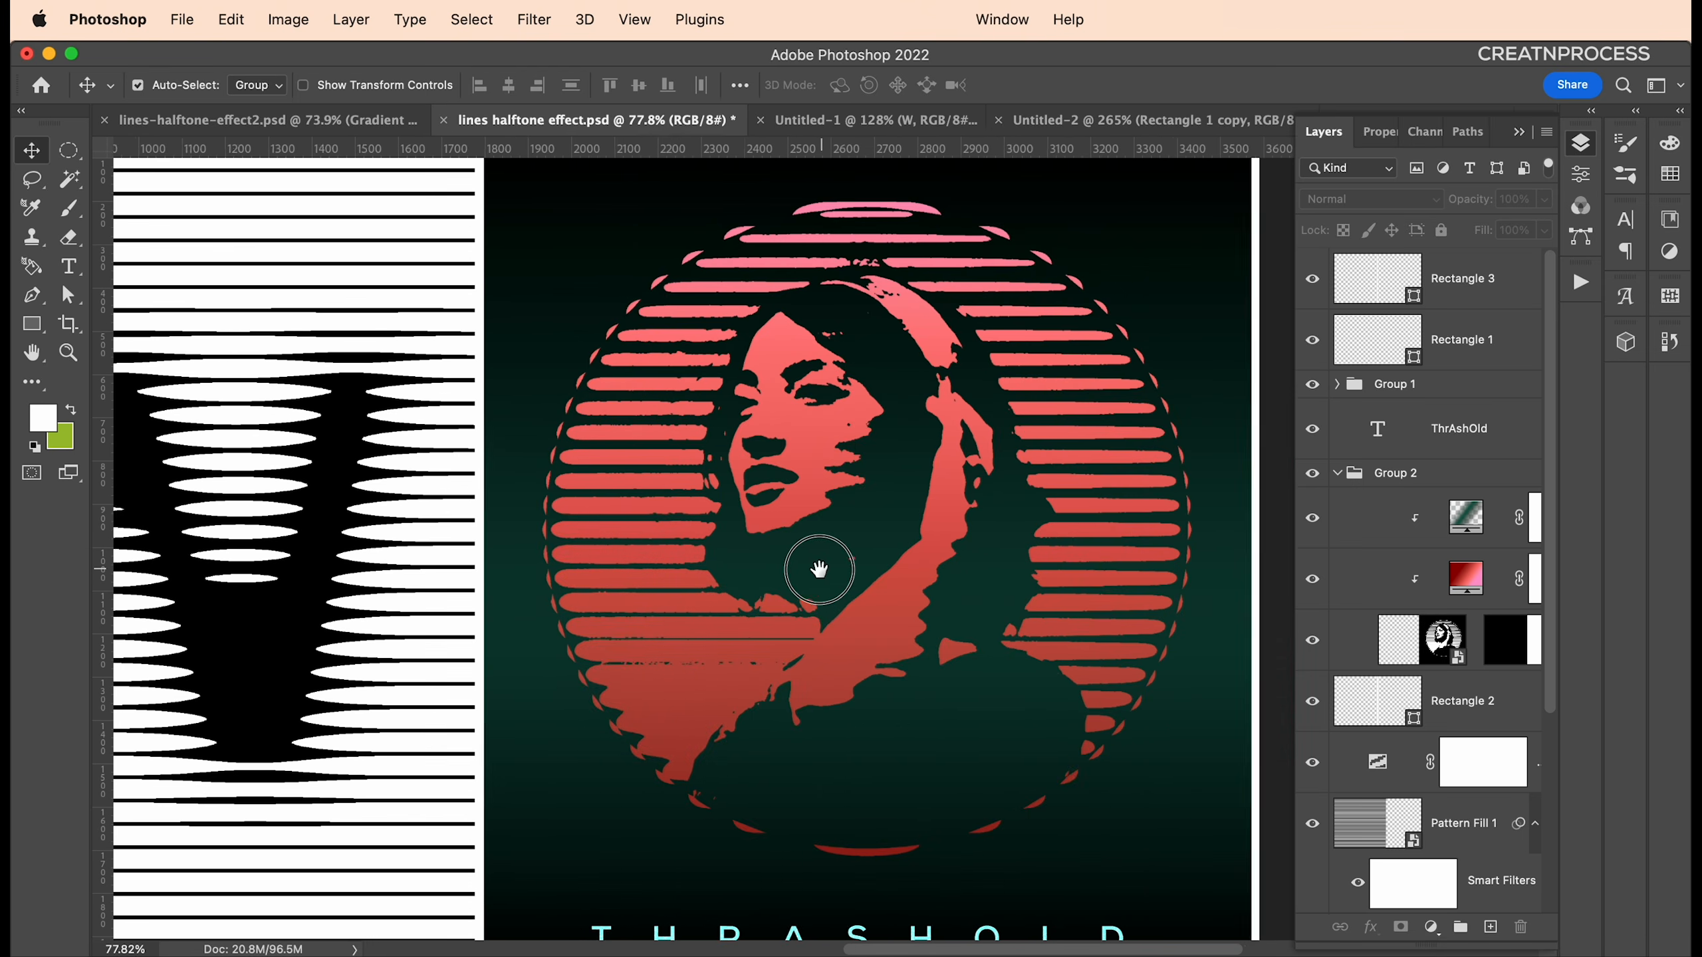
{"action": "scroll", "coordinate": [1132, 589], "scroll_direction": "down", "scroll_amount": 2}
{"action": "scroll", "coordinate": [1026, 562], "scroll_direction": "up", "scroll_amount": 2}
{"action": "left_click_drag", "start_coordinate": [1026, 562], "coordinate": [792, 579]}
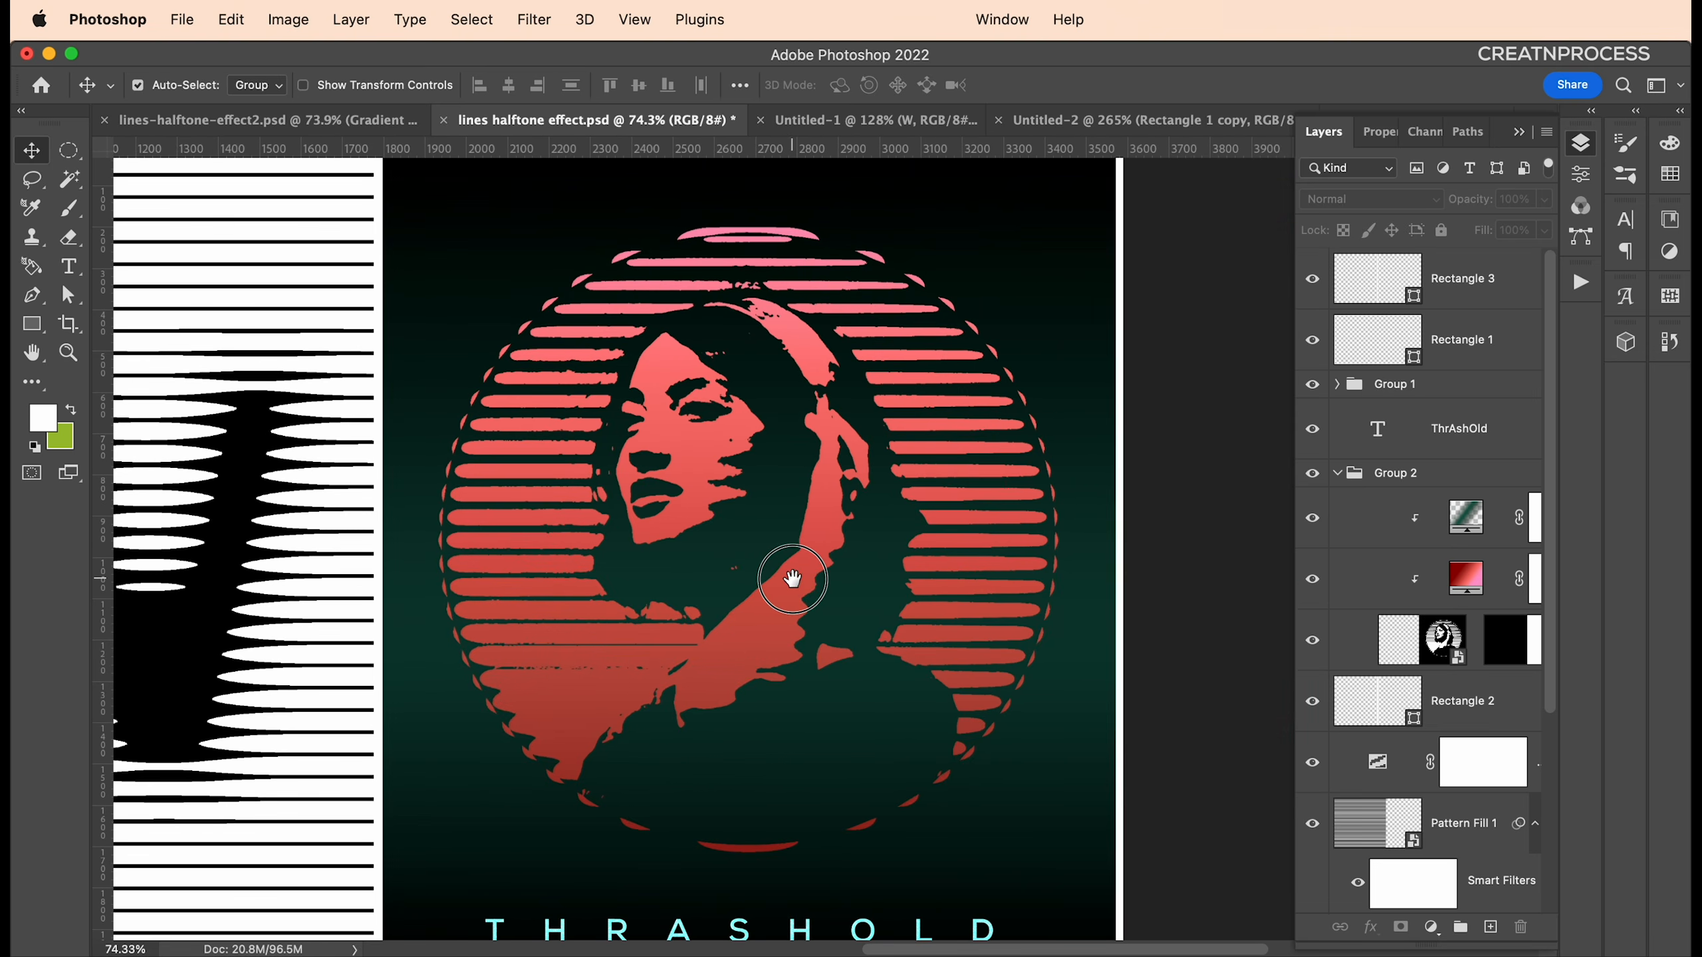
{"action": "left_click_drag", "start_coordinate": [793, 579], "coordinate": [796, 579]}
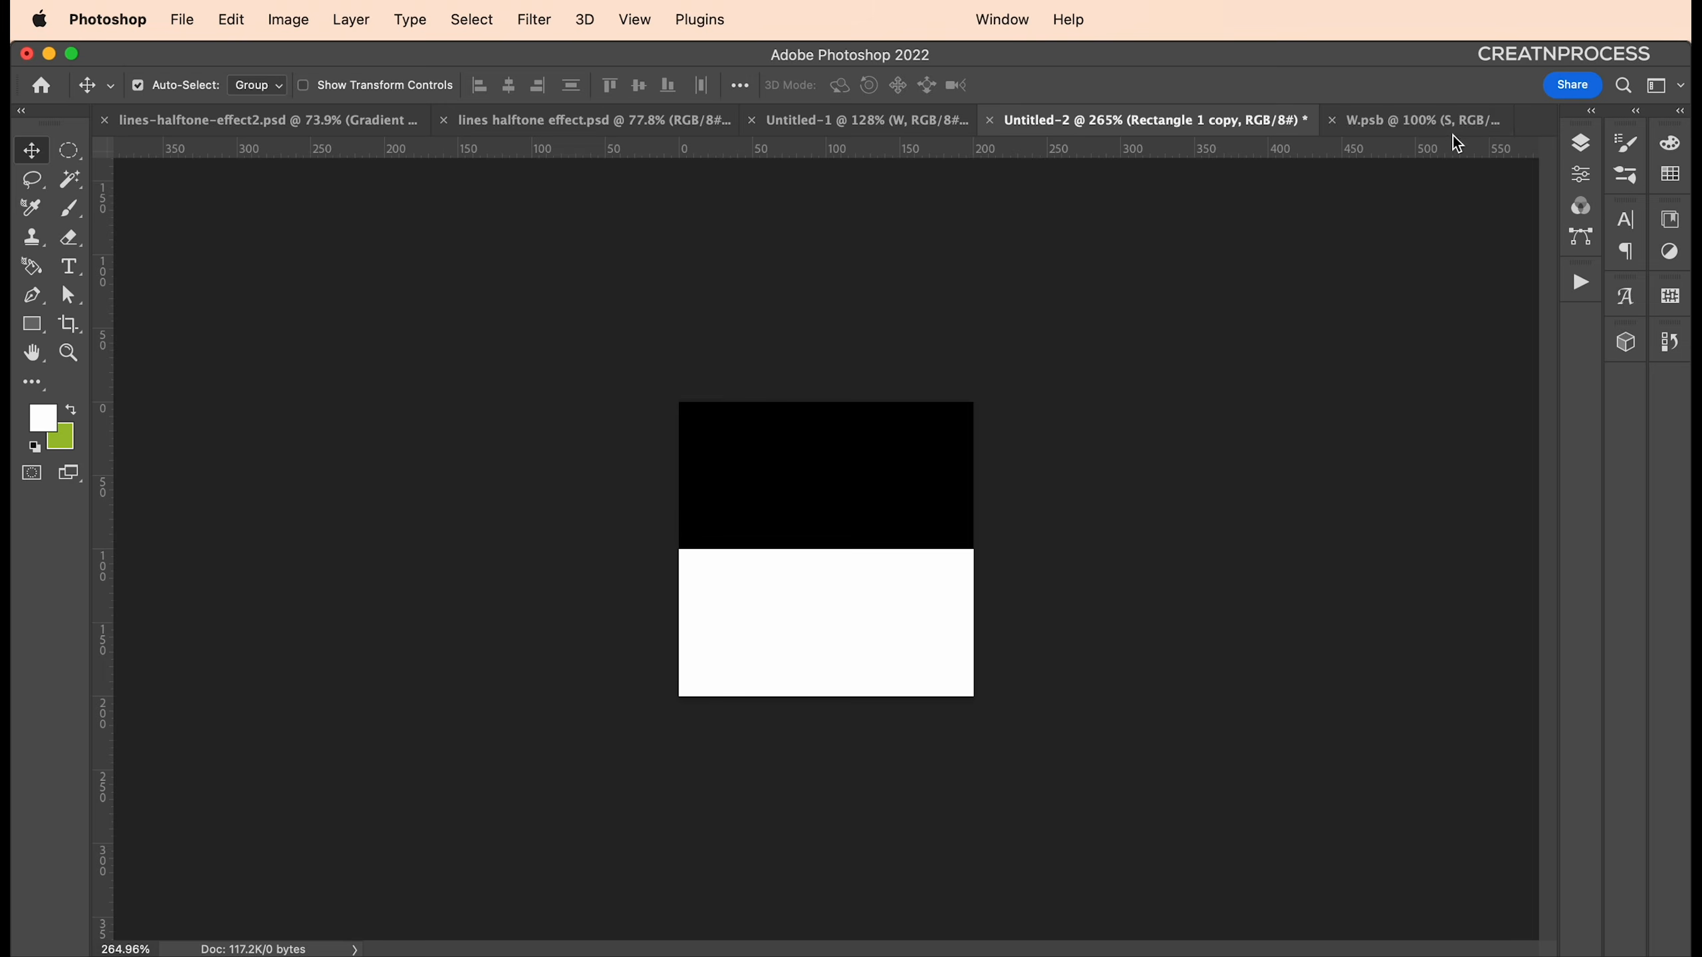
Create a new 1000 x 1000 pixel RGB document at 300 pixels/inch with a white background
{"action": "left_click", "coordinate": [1412, 126]}
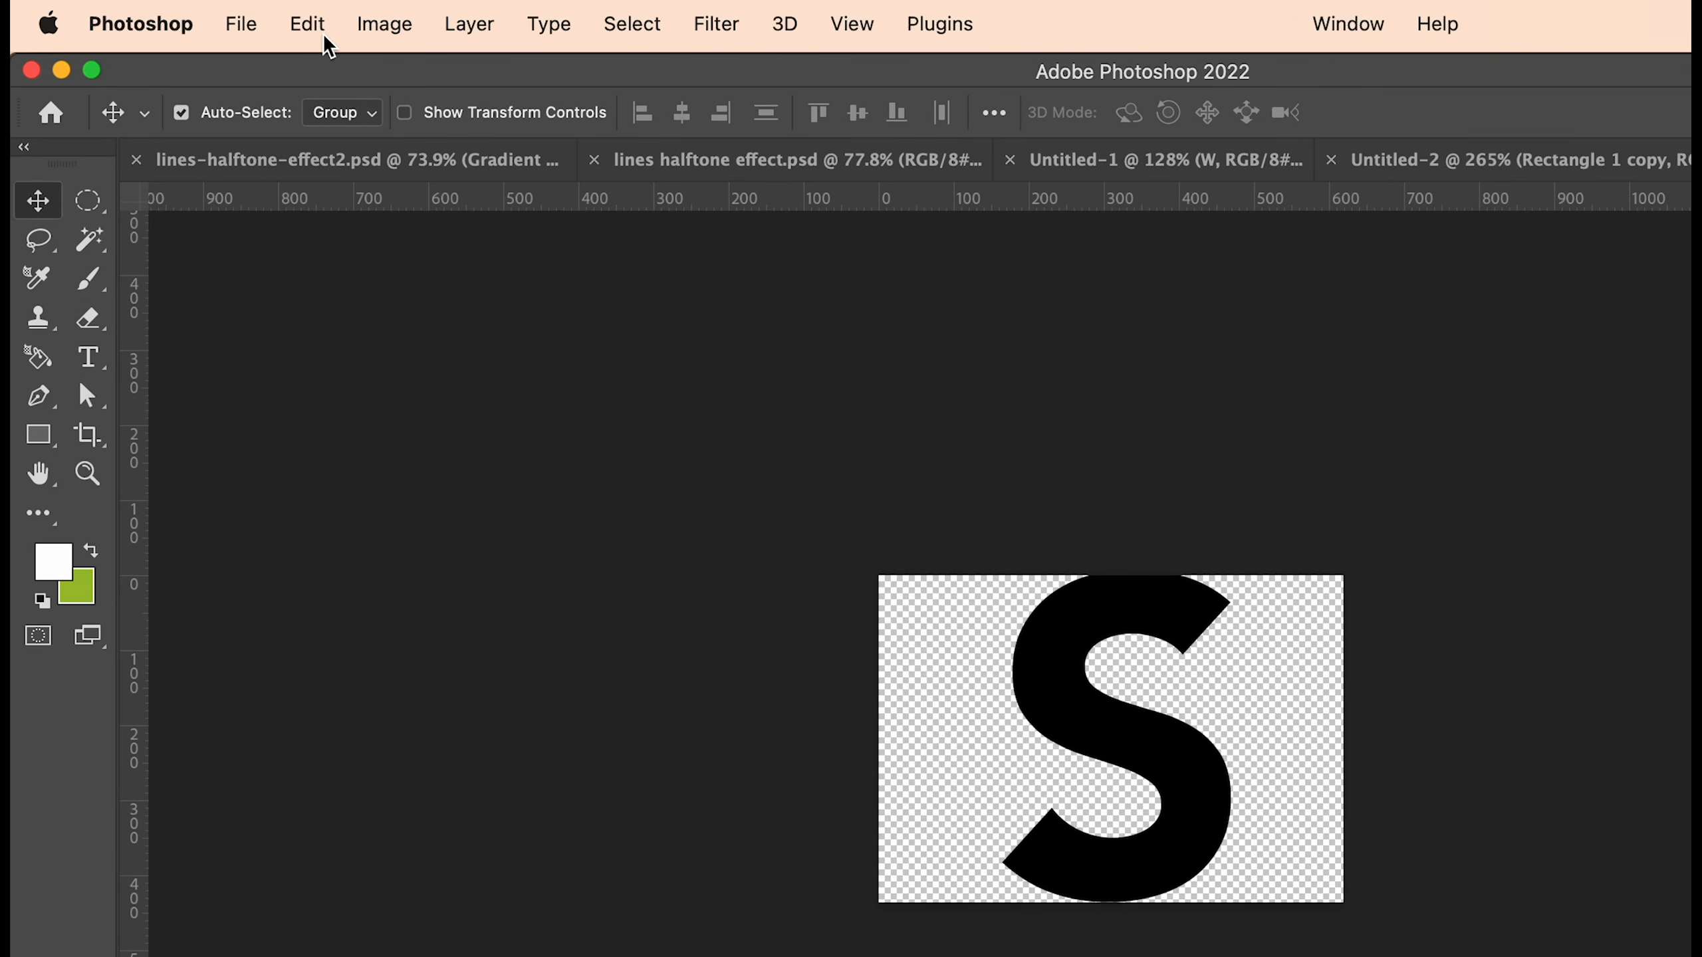
{"action": "left_click", "coordinate": [240, 23]}
{"action": "left_click", "coordinate": [258, 66]}
{"action": "left_click", "coordinate": [246, 305]}
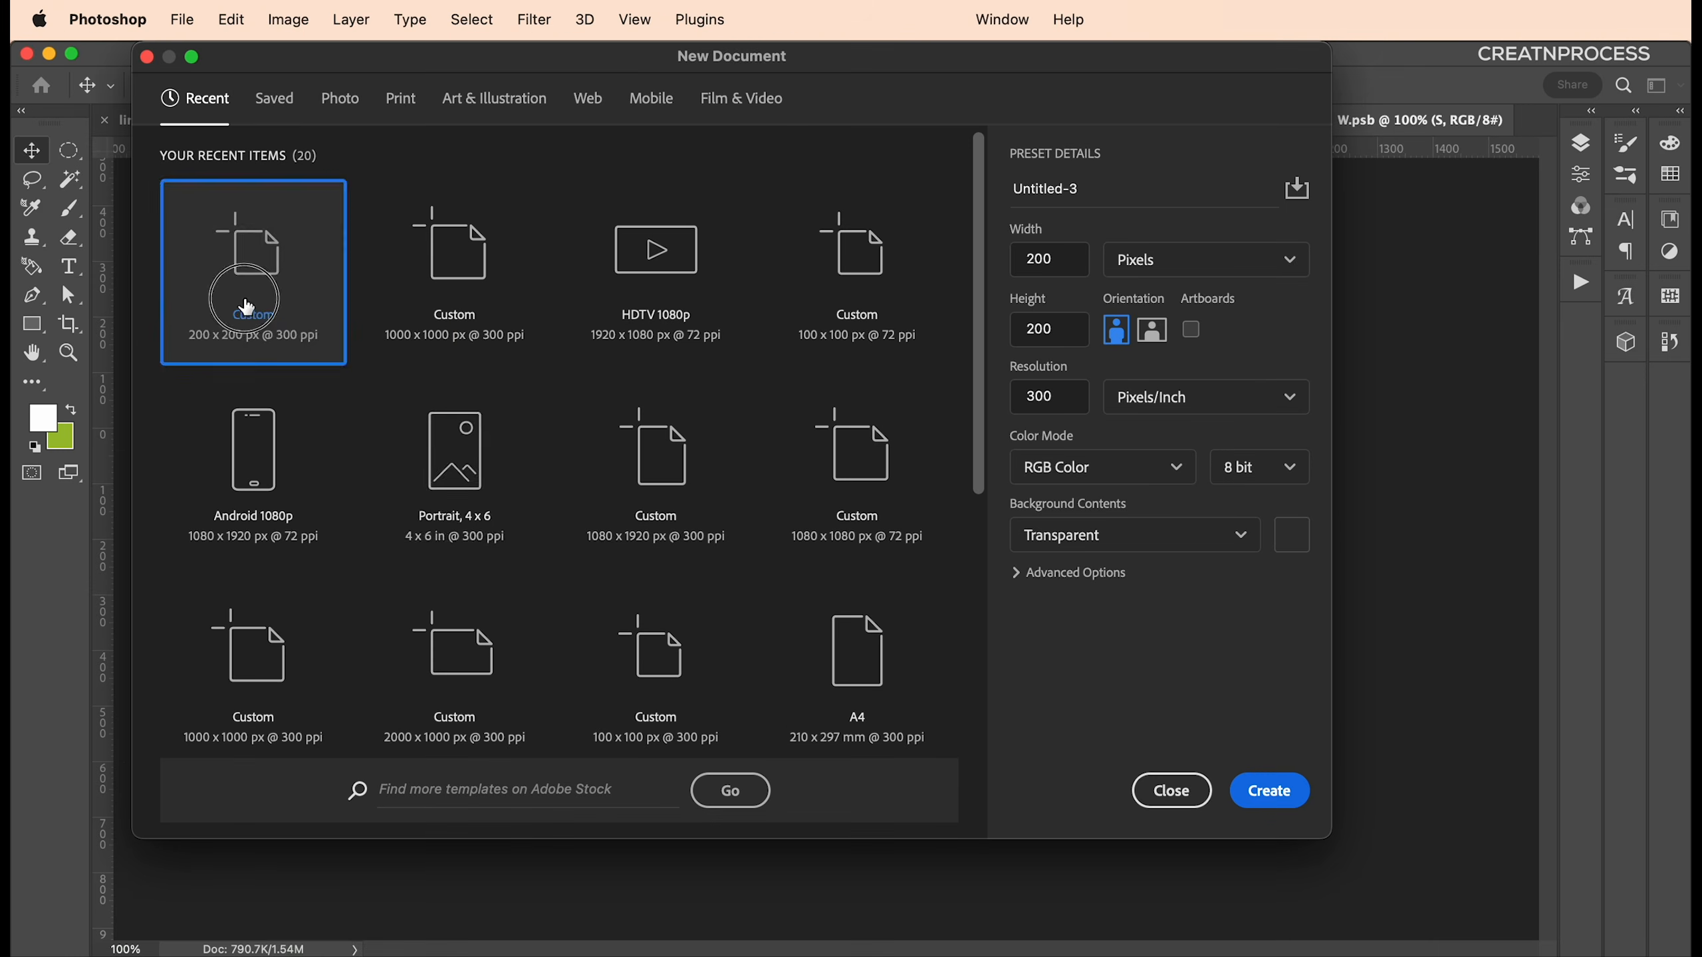
{"action": "left_click", "coordinate": [462, 262]}
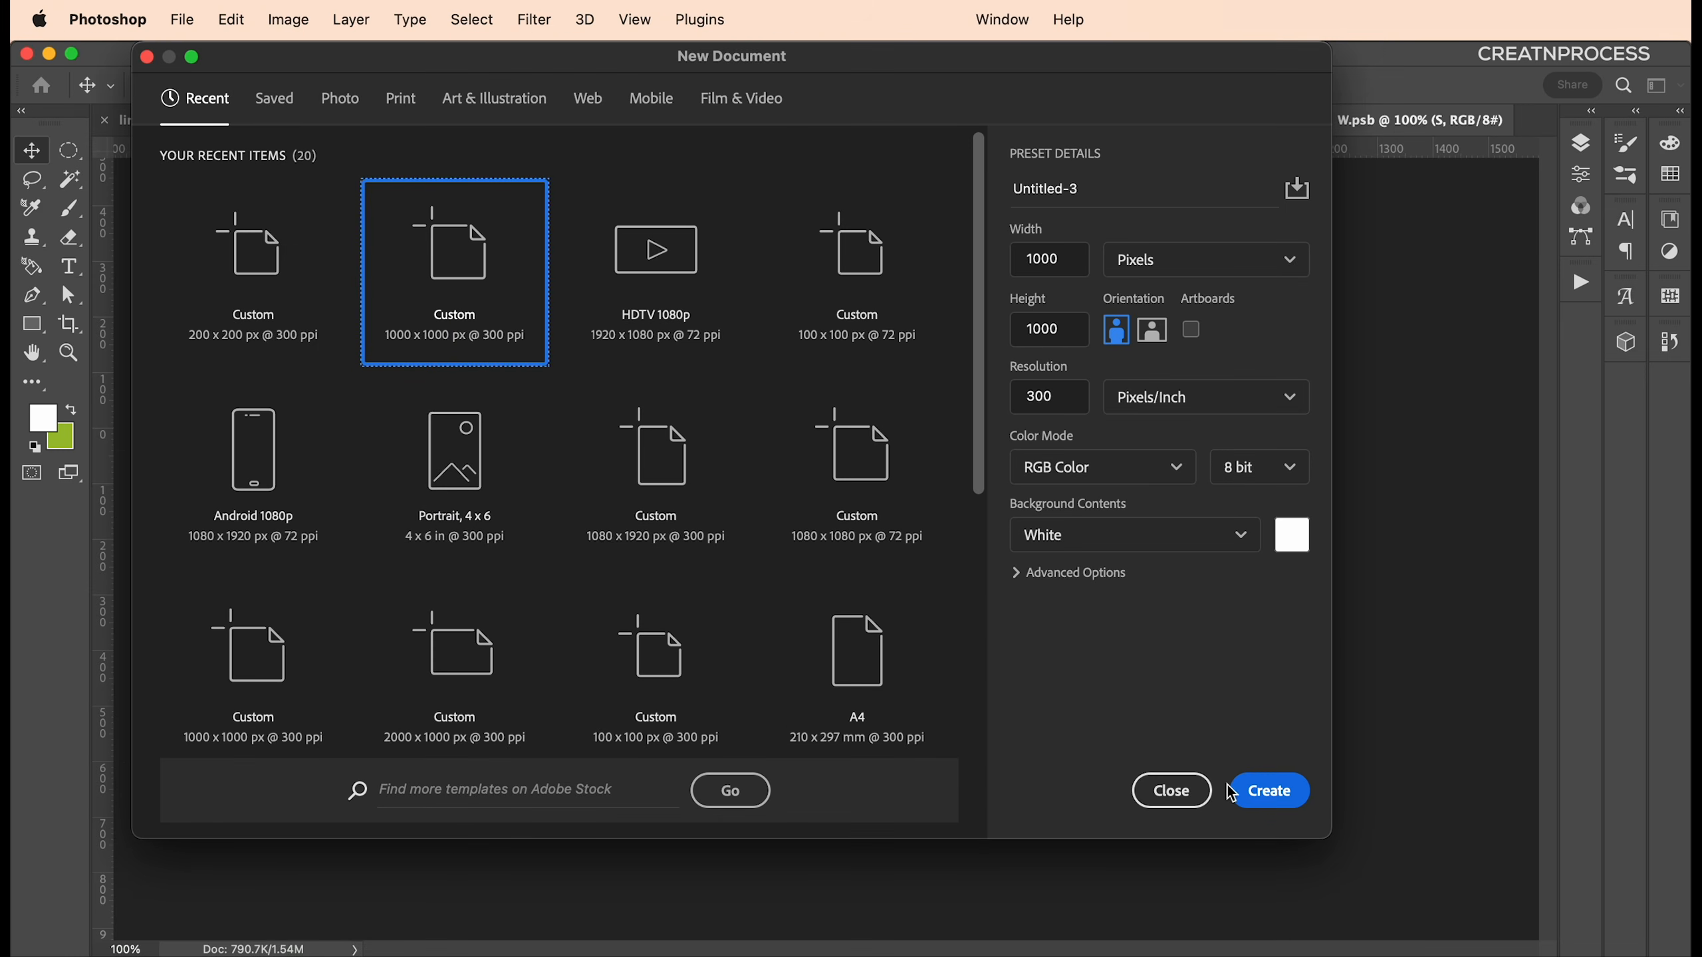
{"action": "left_click", "coordinate": [1247, 791]}
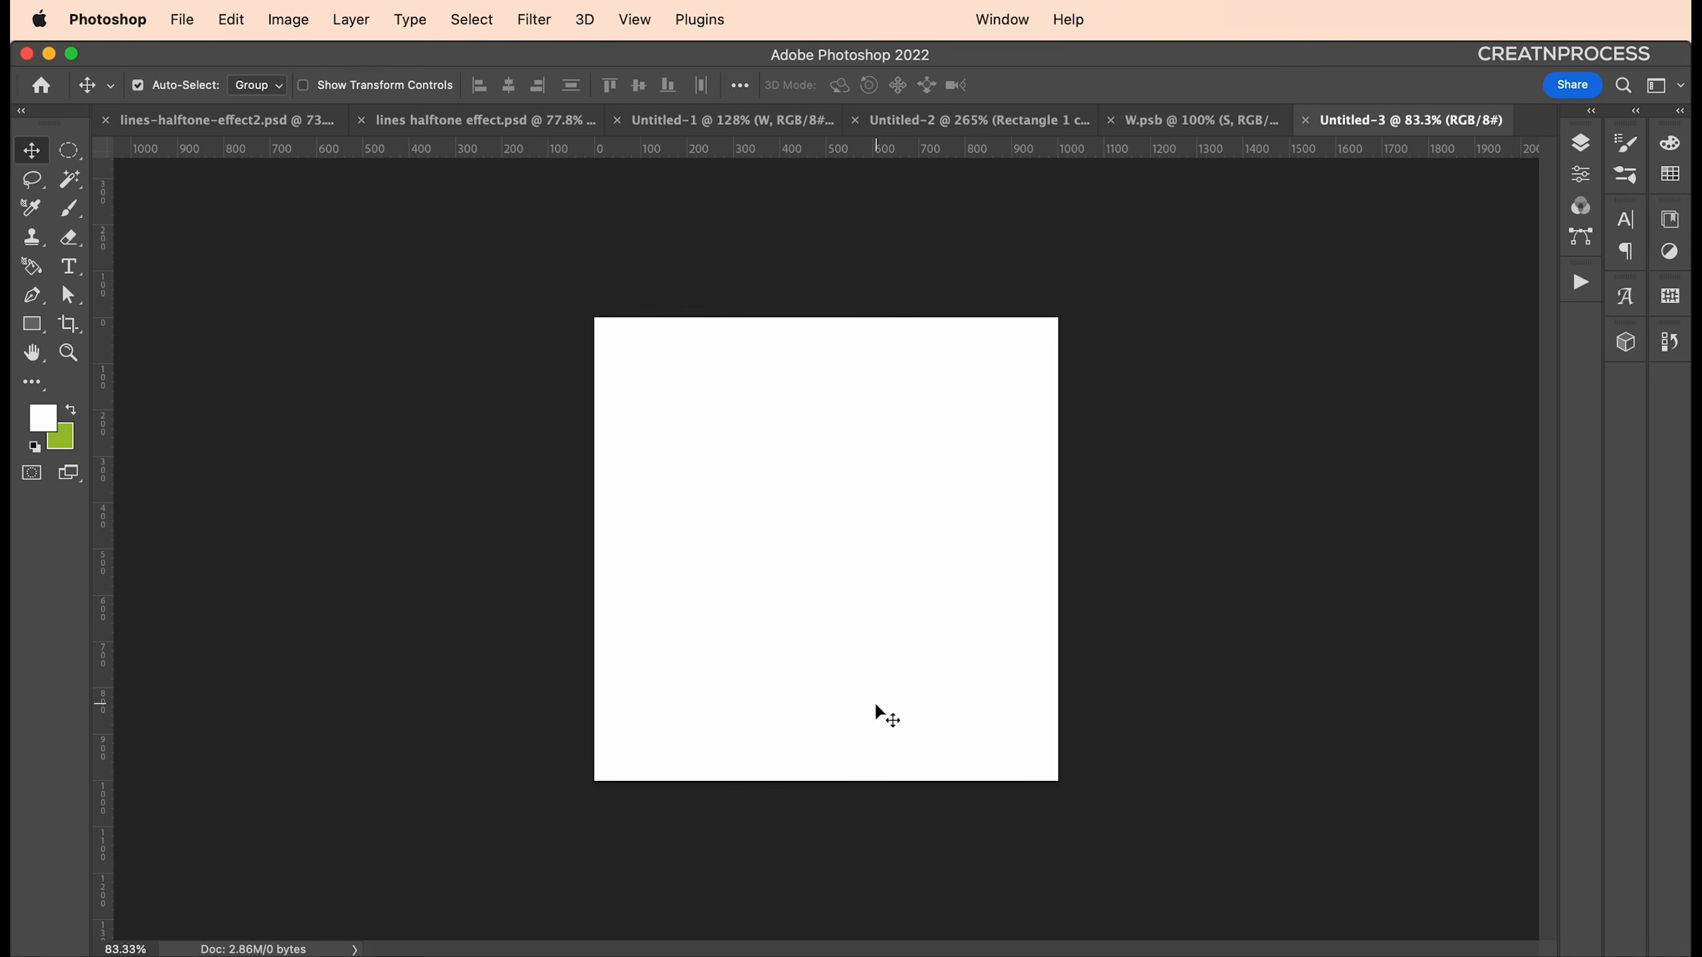
Switch to Finder and place pexels-xiaoming-tian-2875006.jpg from the Line Halftone effect folder into the new blank document
{"action": "key", "text": "super+Tab"}
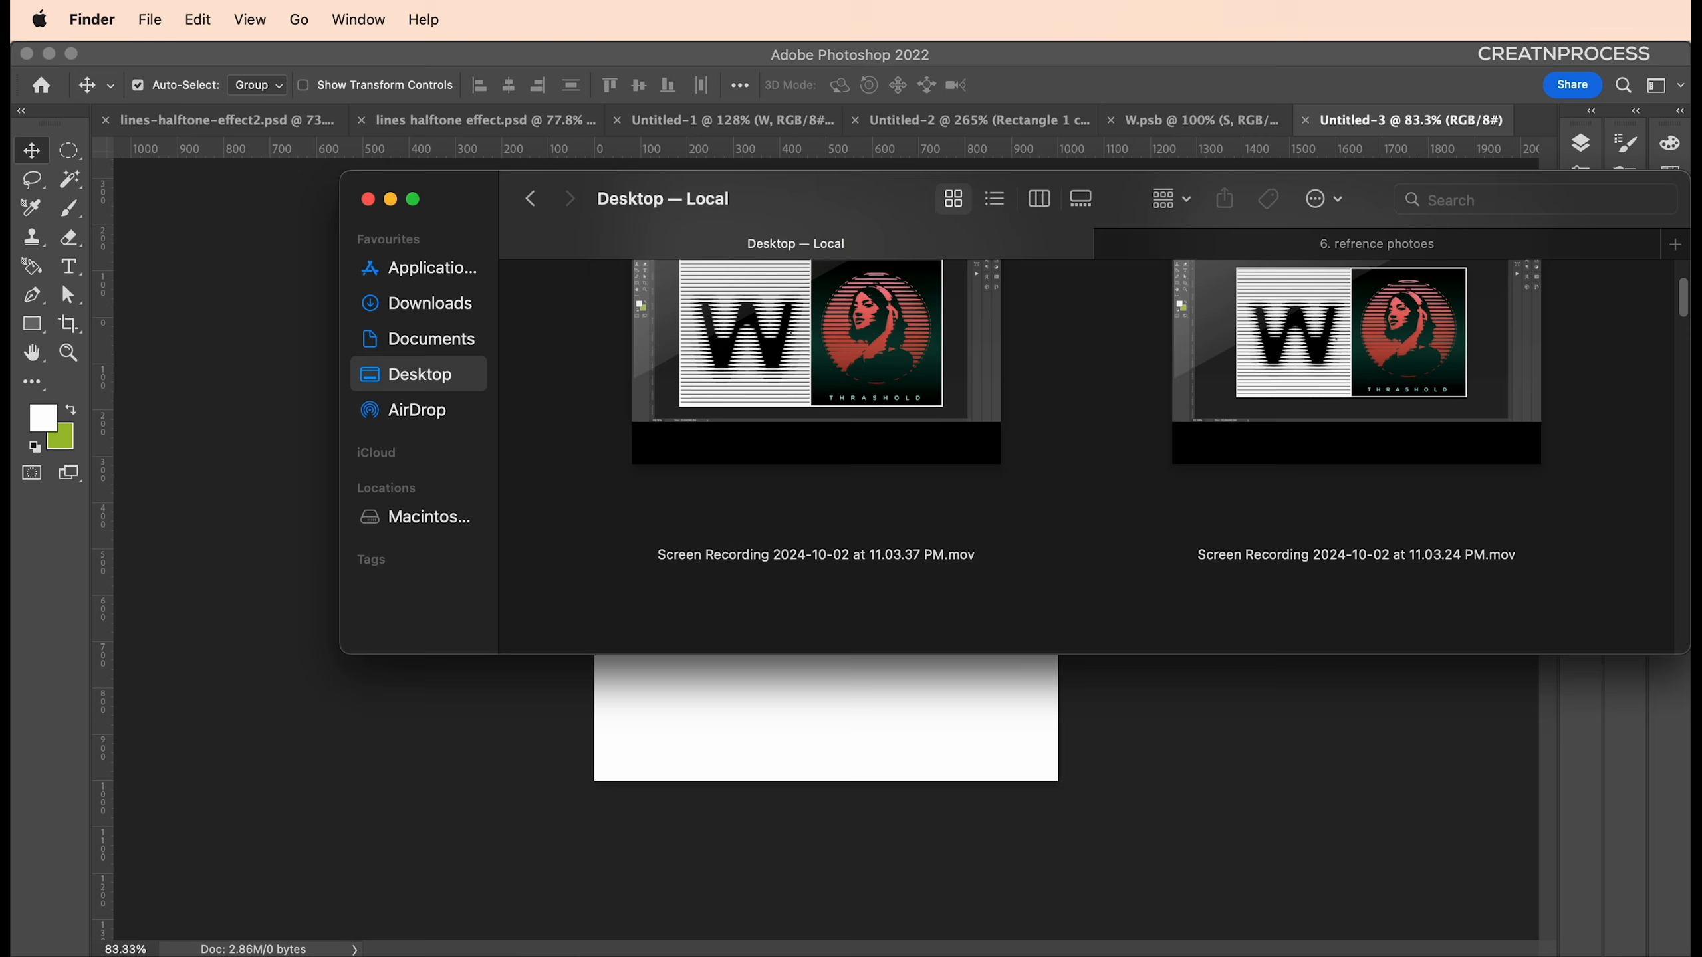
{"action": "scroll", "coordinate": [1020, 433], "scroll_direction": "down", "scroll_amount": 15}
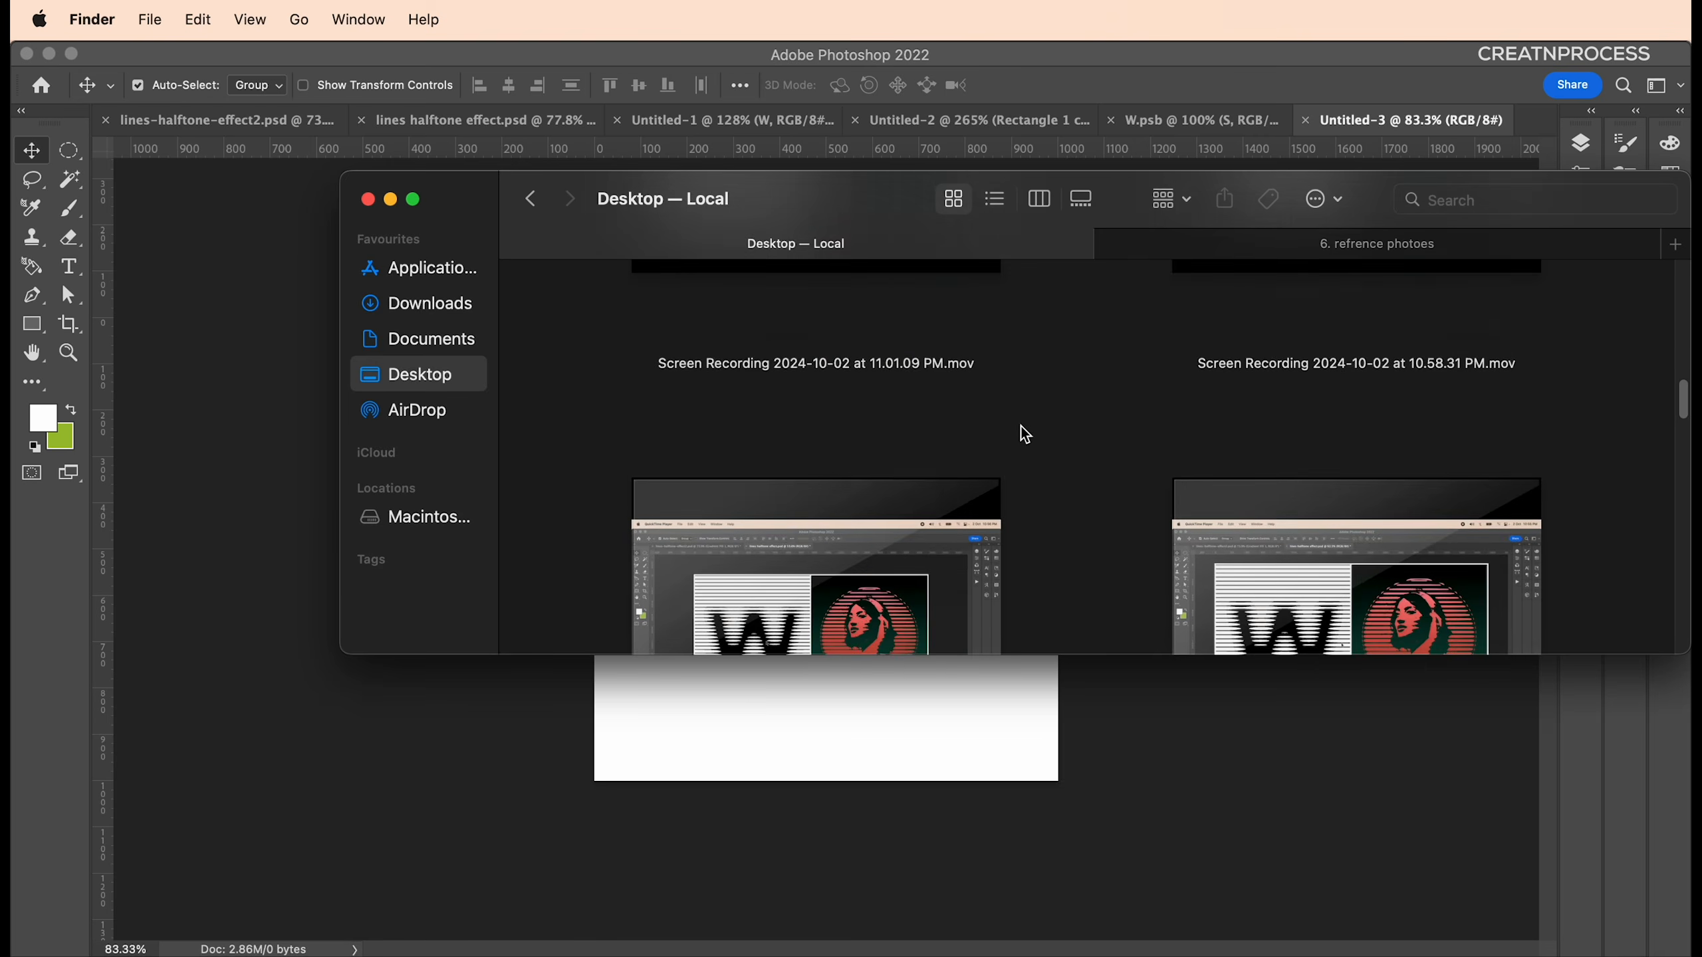
{"action": "scroll", "coordinate": [1394, 526], "scroll_direction": "down", "scroll_amount": 5}
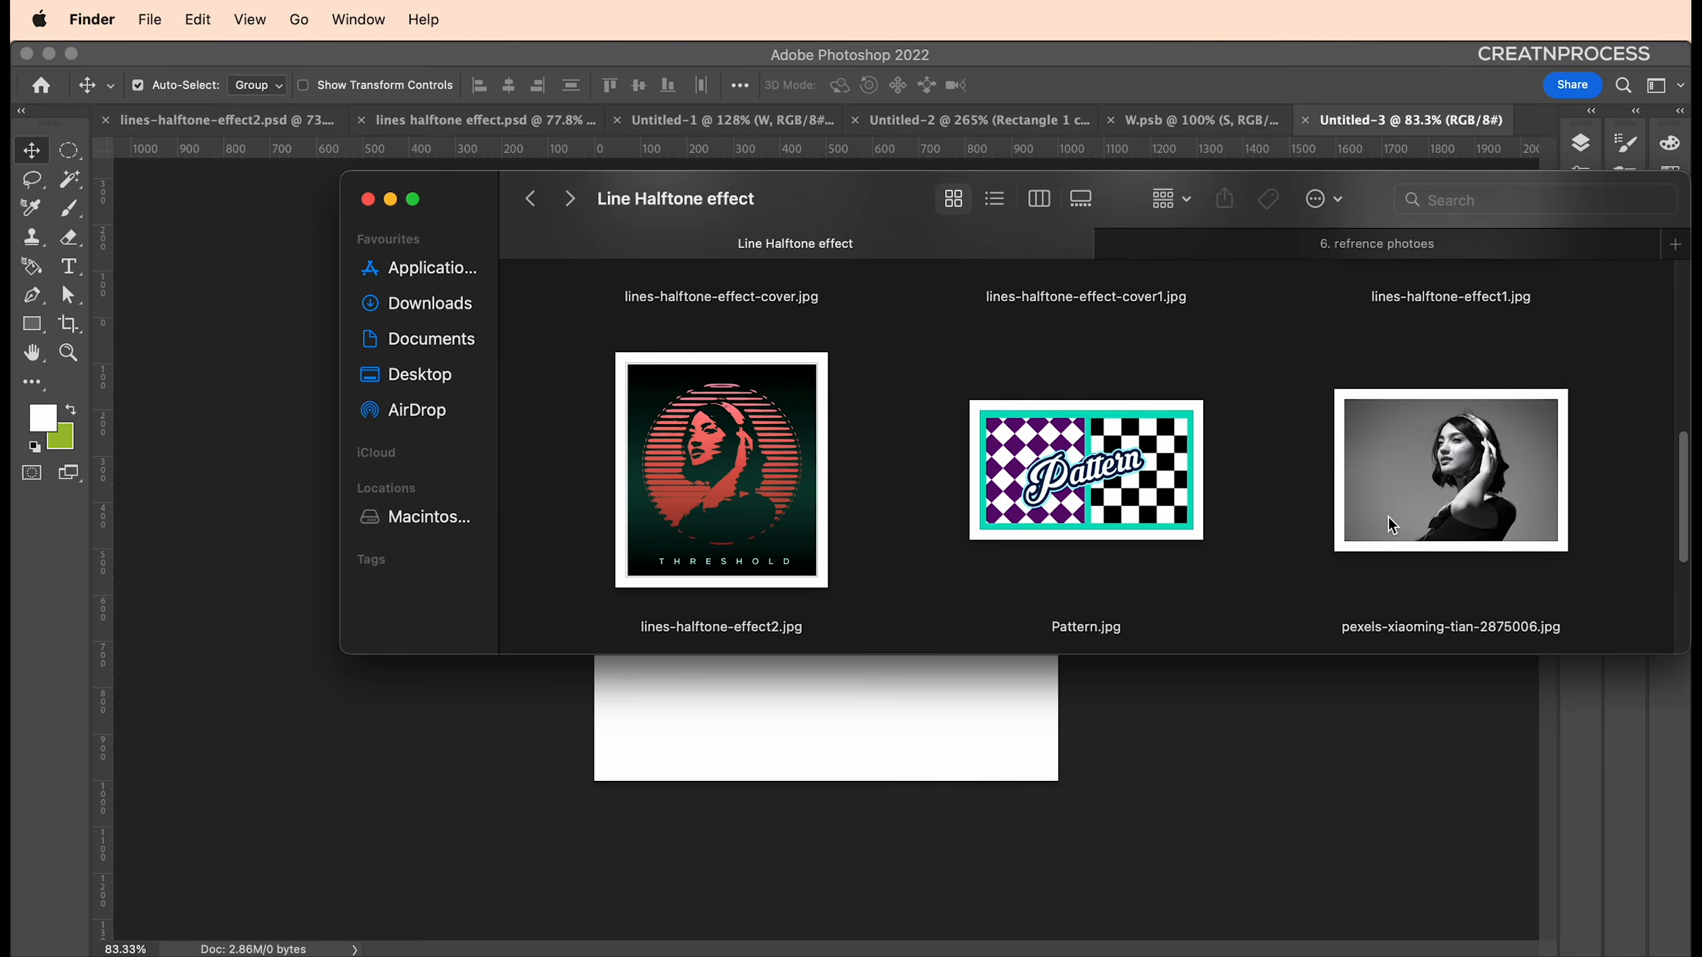
{"action": "left_click", "coordinate": [1399, 516]}
{"action": "left_click_drag", "start_coordinate": [1458, 462], "coordinate": [921, 706]}
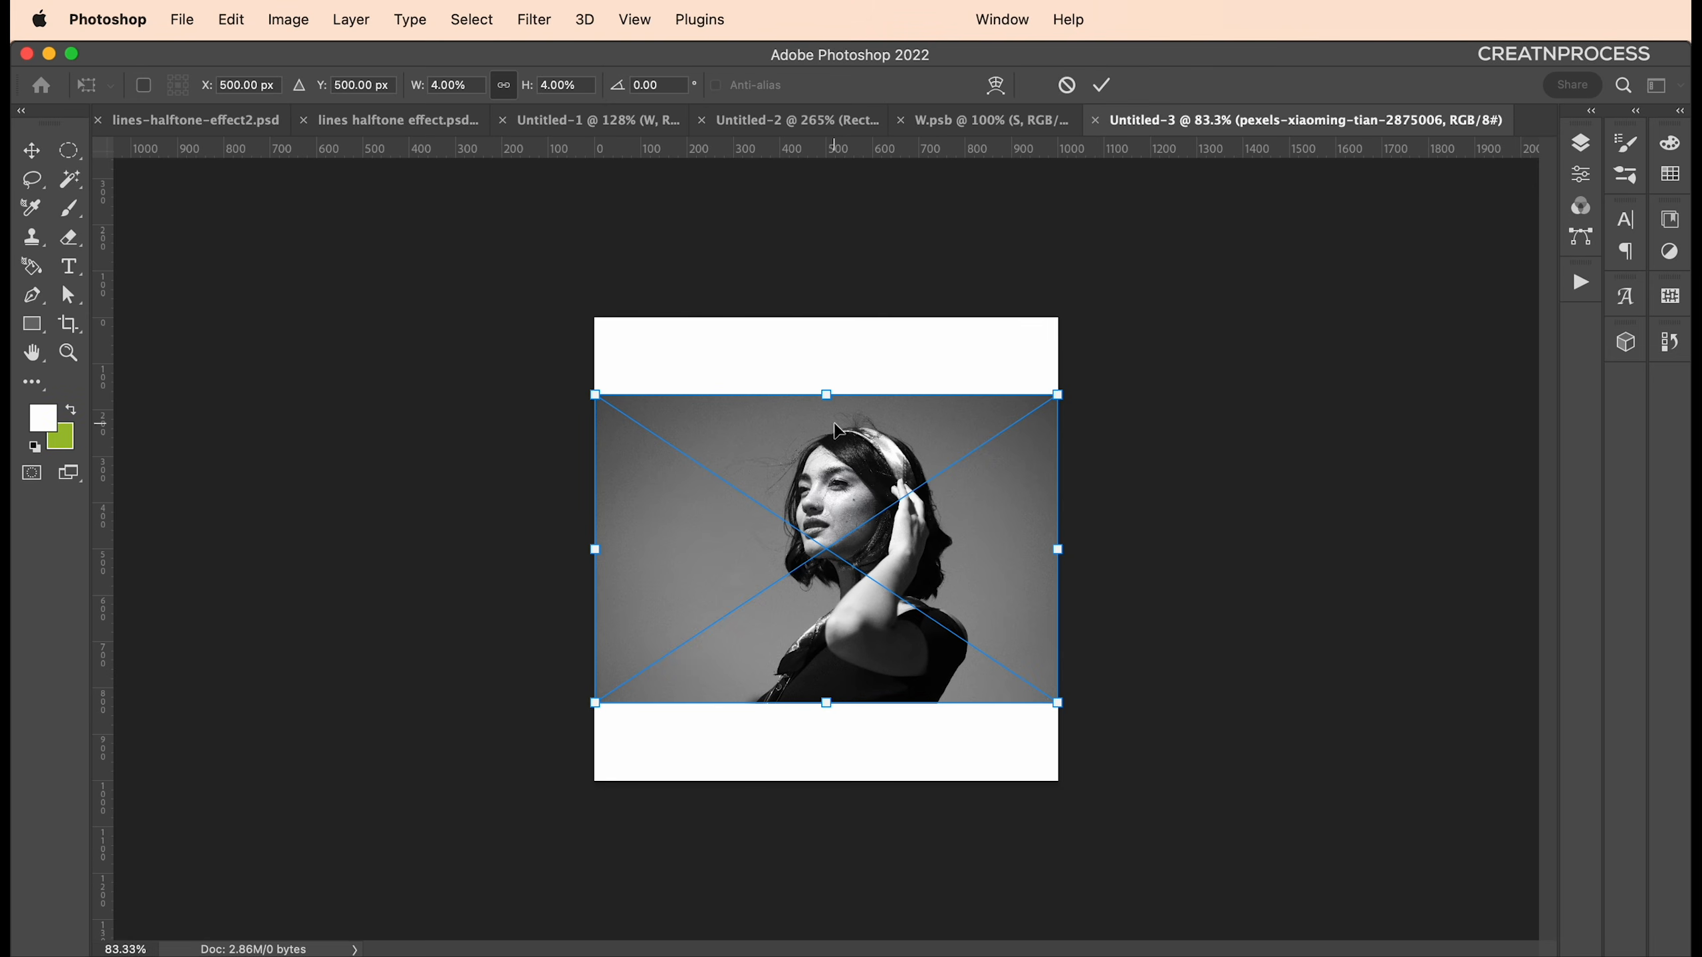
Enlarge the placed photo beyond the canvas width and shift it so the woman sits near the centre
{"action": "left_click_drag", "start_coordinate": [829, 381], "coordinate": [826, 318]}
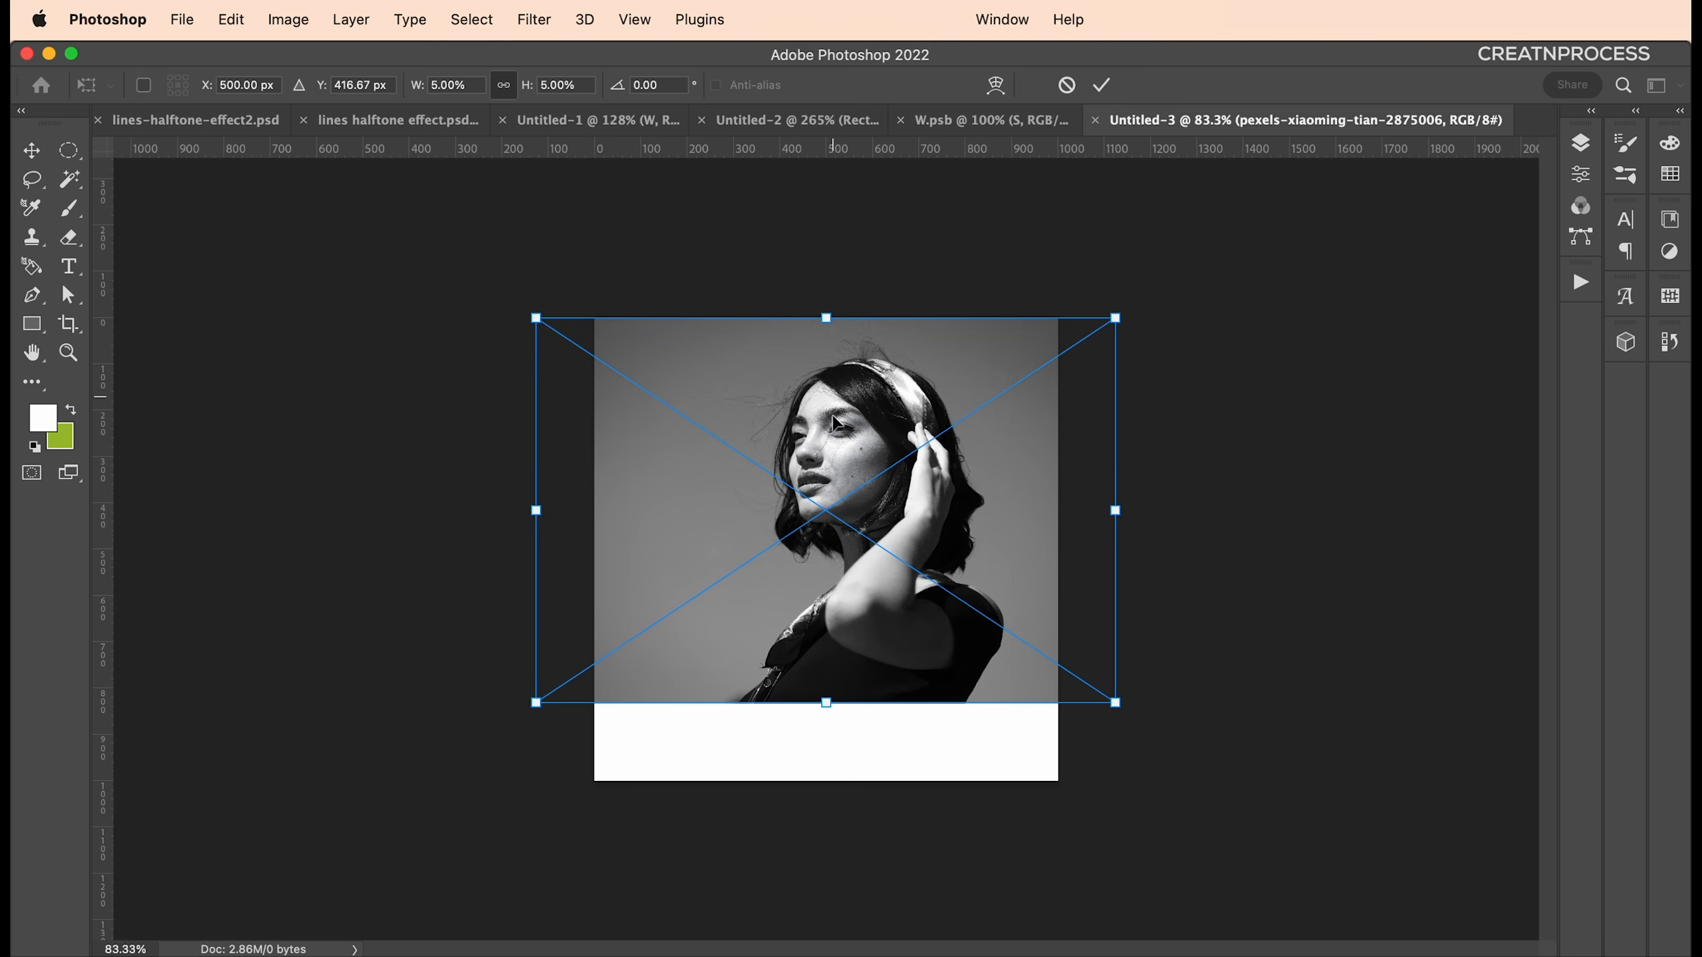
{"action": "left_click_drag", "start_coordinate": [829, 701], "coordinate": [824, 747]}
{"action": "left_click_drag", "start_coordinate": [881, 635], "coordinate": [869, 641]}
{"action": "key", "text": "Return"}
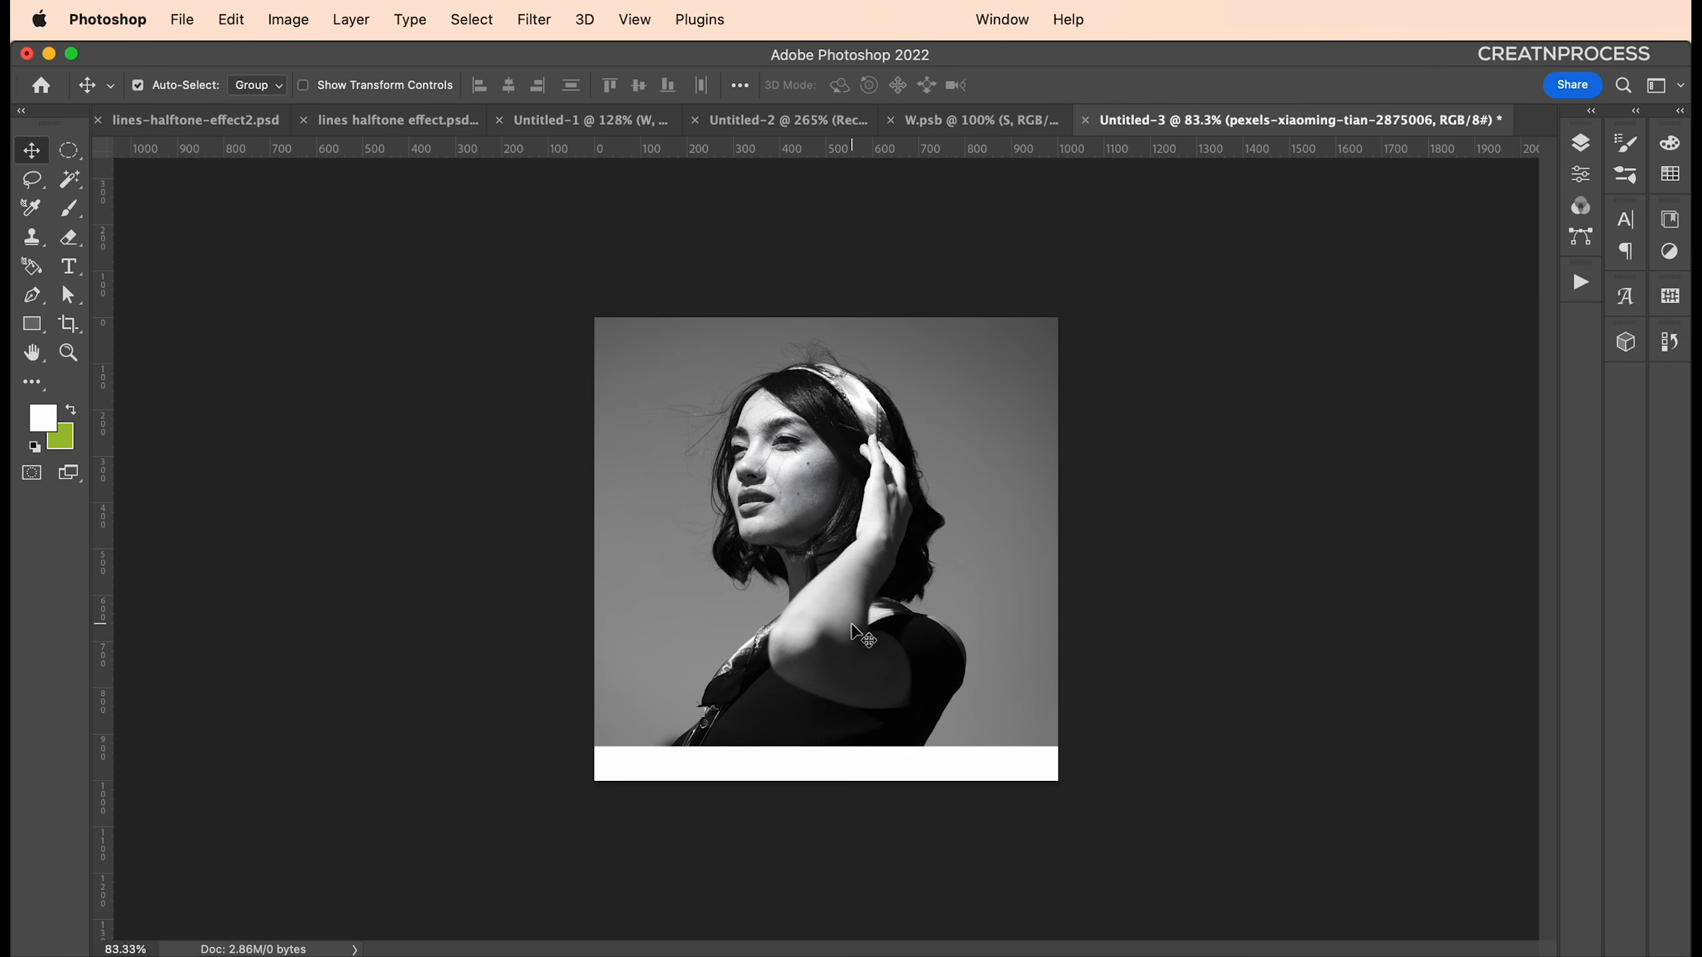
{"action": "scroll", "coordinate": [833, 607], "scroll_direction": "up", "scroll_amount": 2}
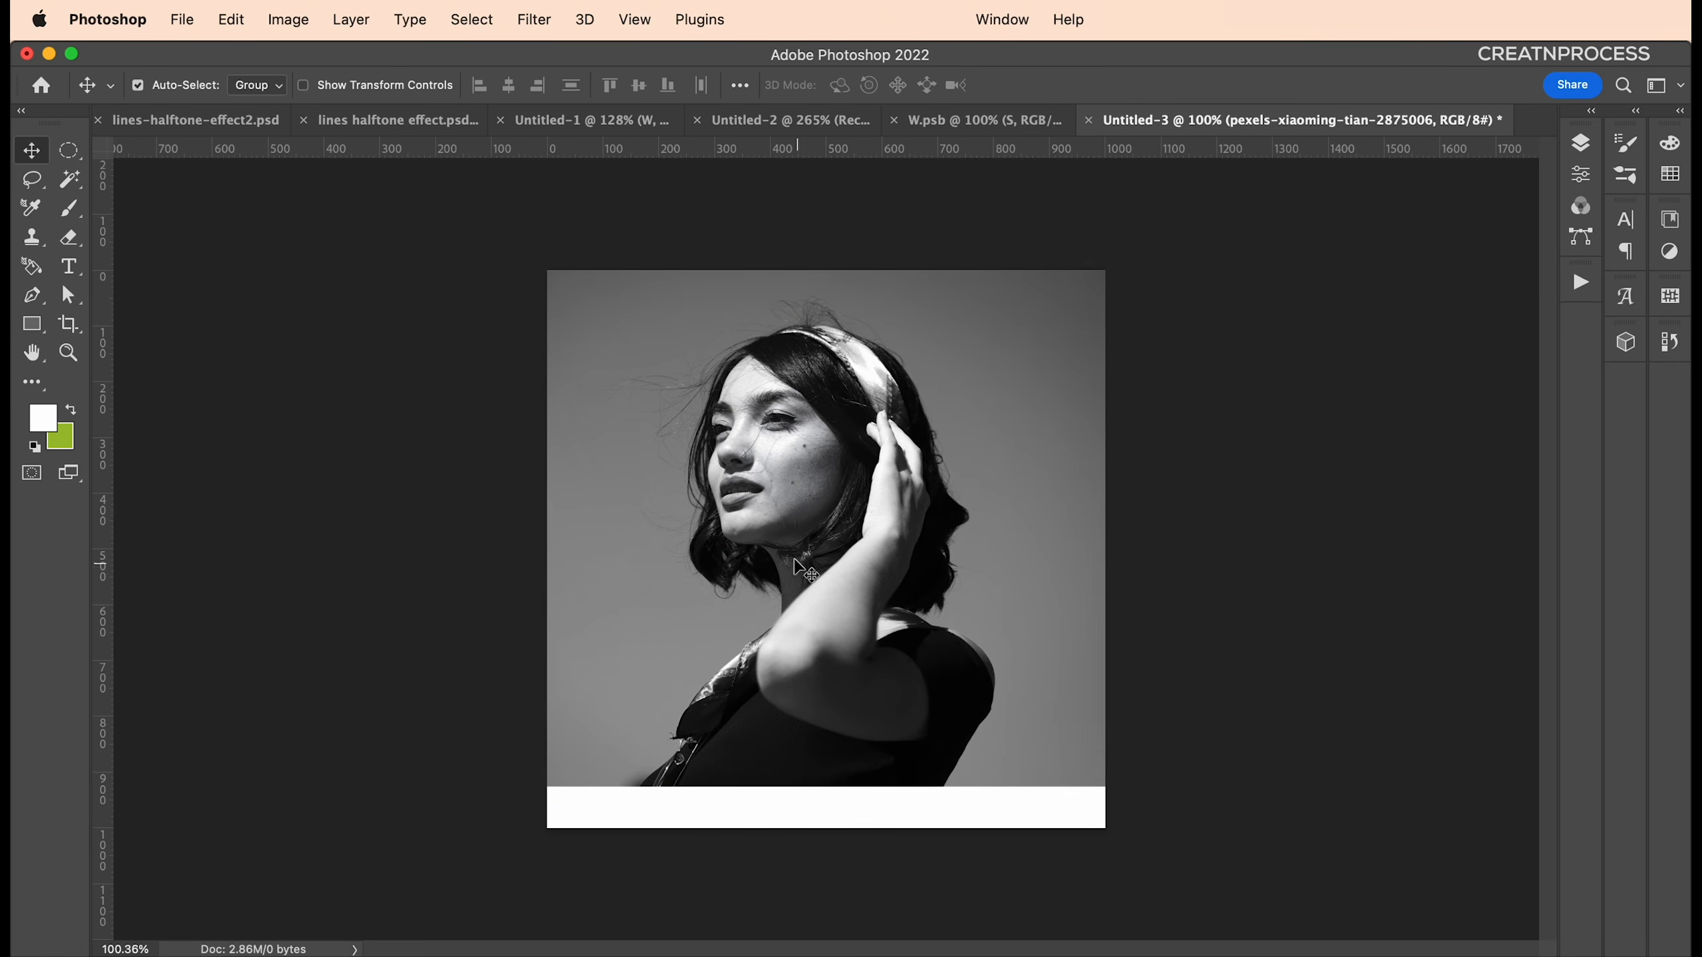
{"action": "left_click_drag", "start_coordinate": [804, 527], "coordinate": [829, 526]}
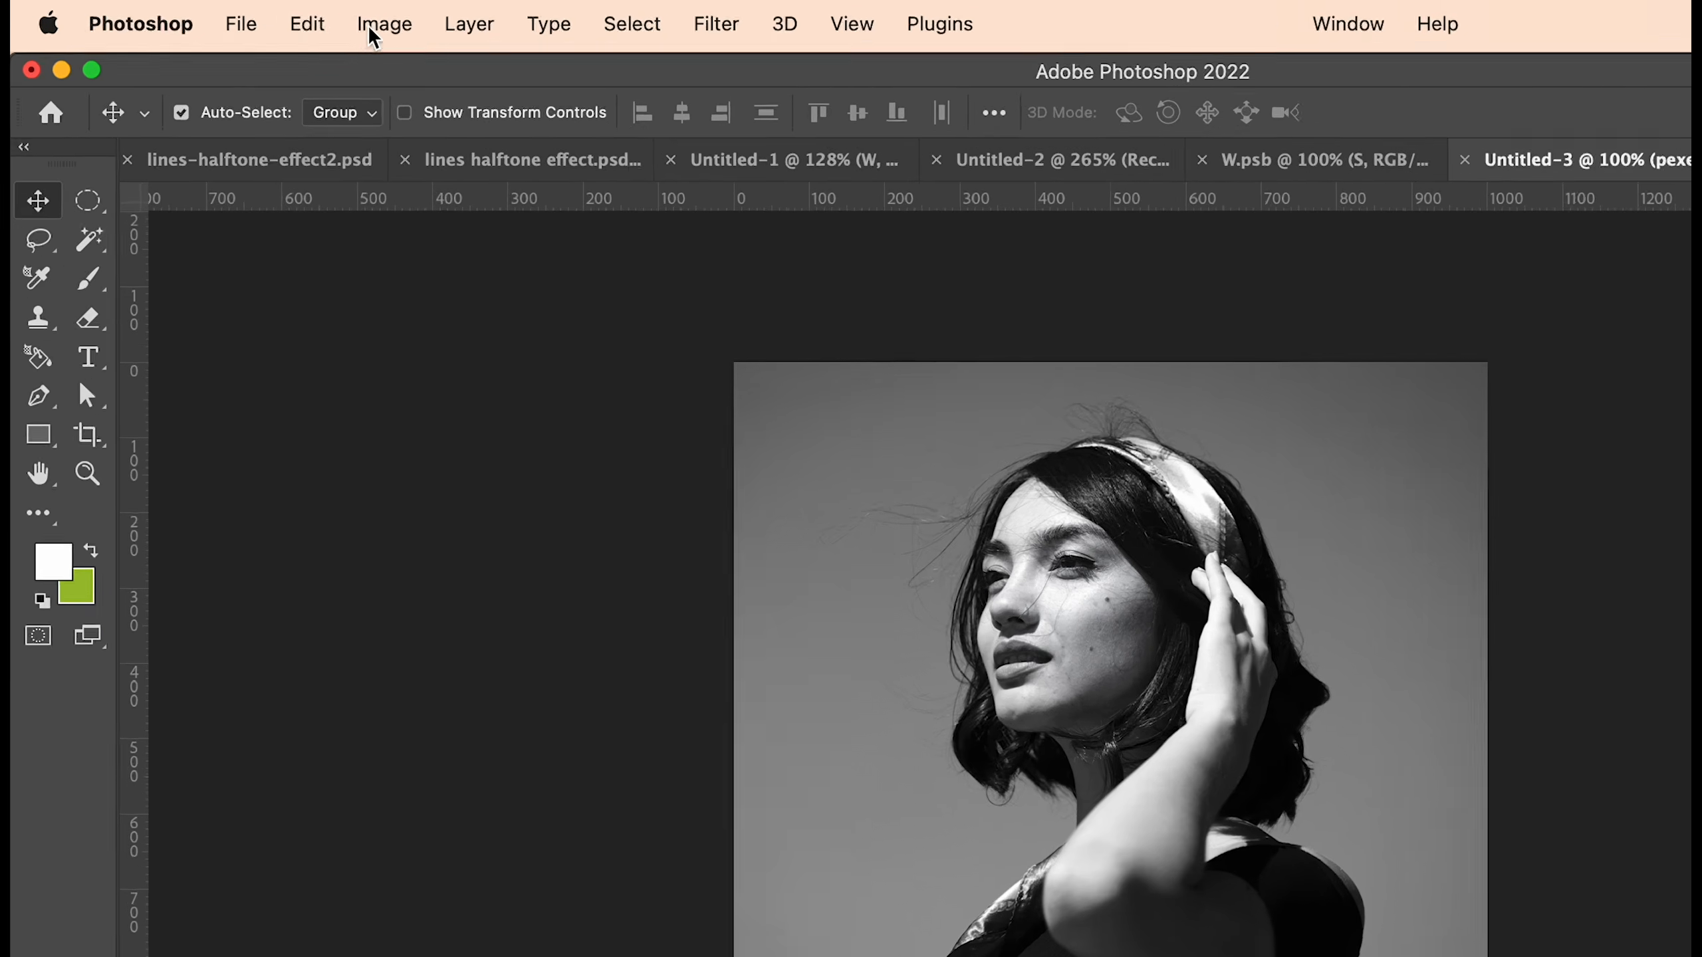
{"action": "left_click", "coordinate": [287, 18]}
{"action": "mouse_move", "coordinate": [429, 117]}
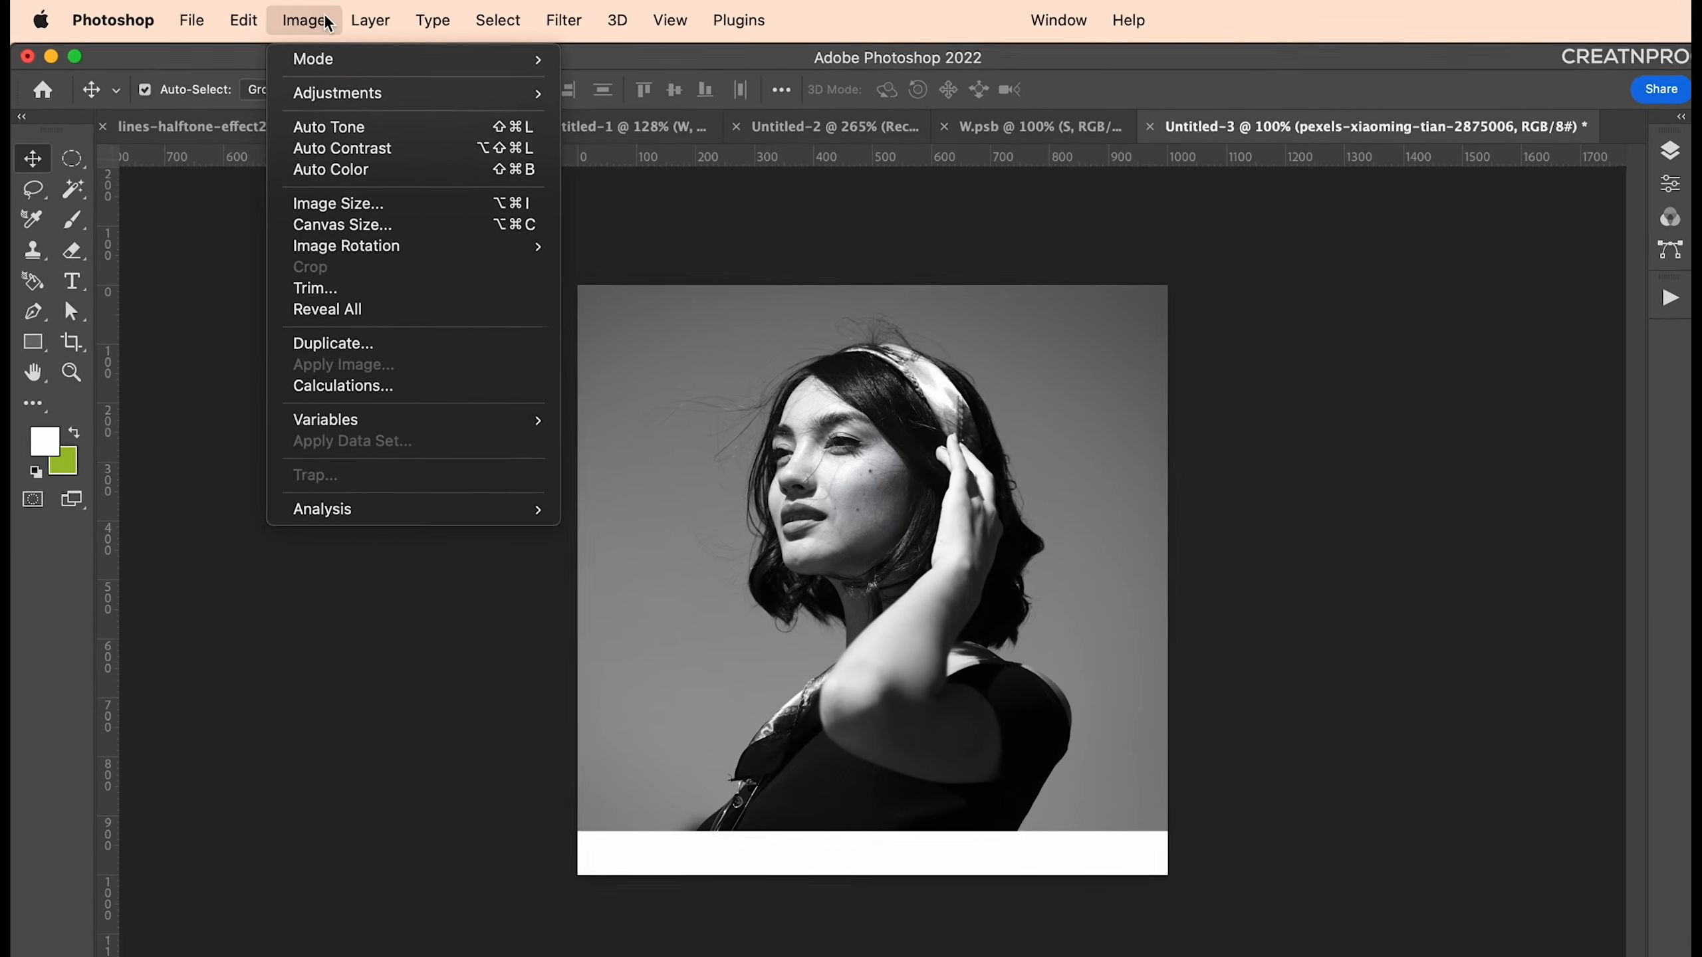
{"action": "left_click", "coordinate": [1330, 605]}
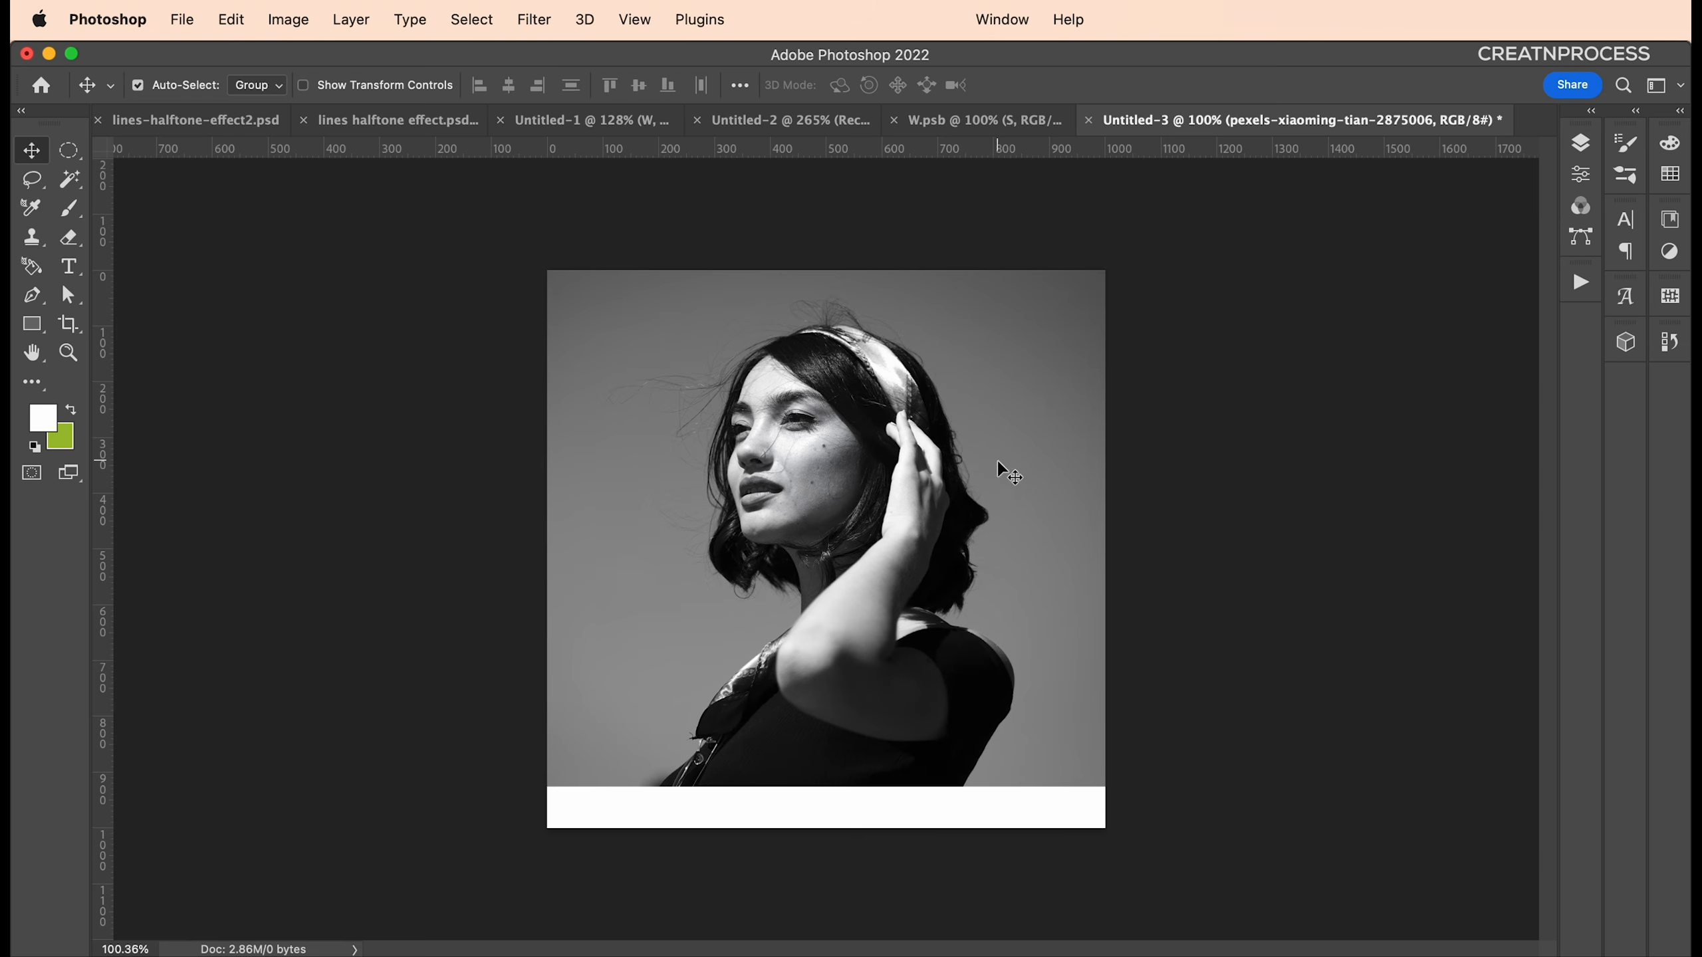
Lower the photo slightly and mask its layer to a circle about 907 px wide around the woman
{"action": "left_click_drag", "start_coordinate": [897, 487], "coordinate": [899, 535]}
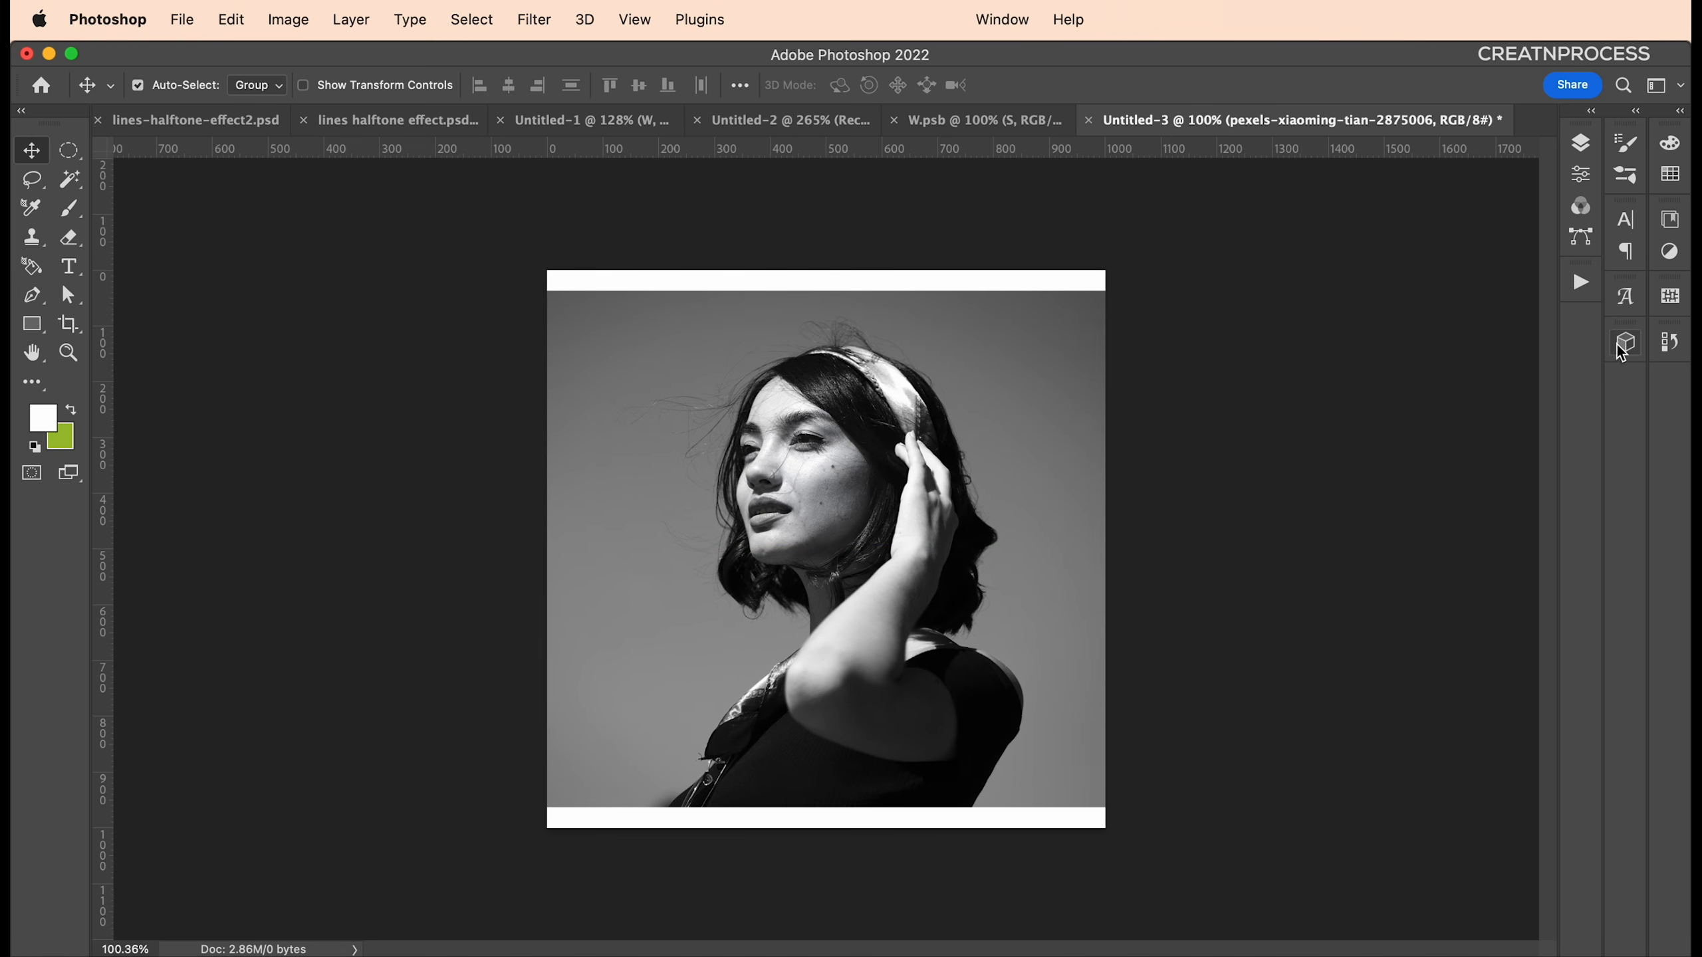
{"action": "left_click", "coordinate": [1587, 148]}
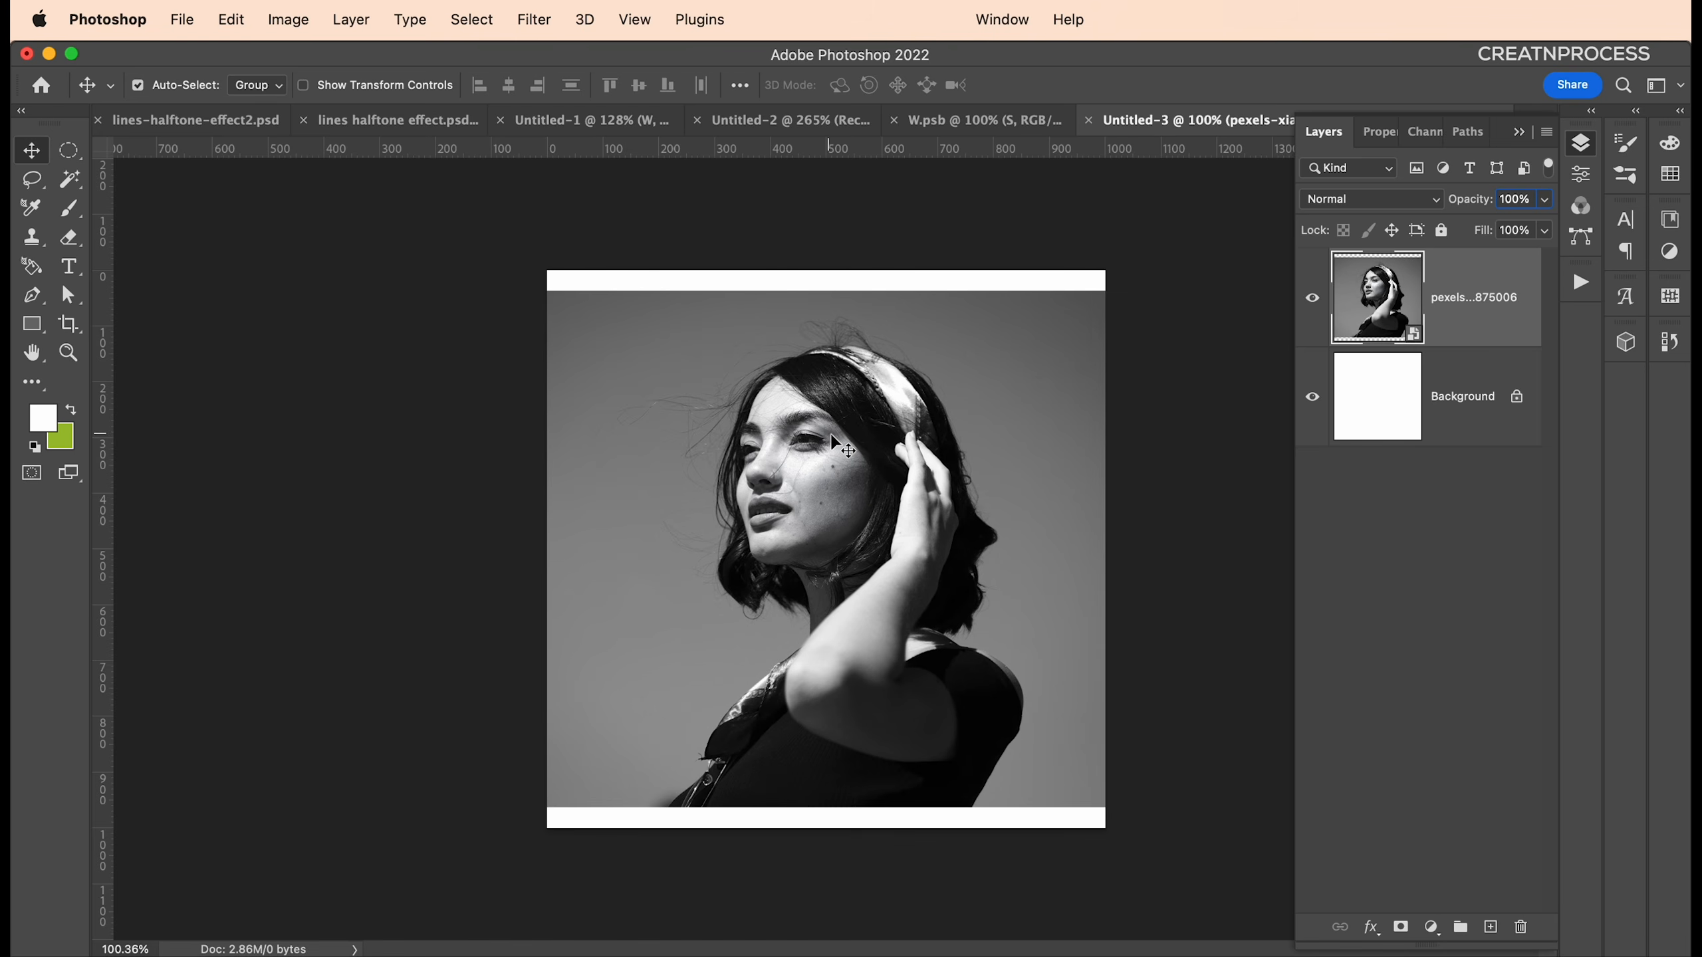
{"action": "left_click", "coordinate": [71, 152]}
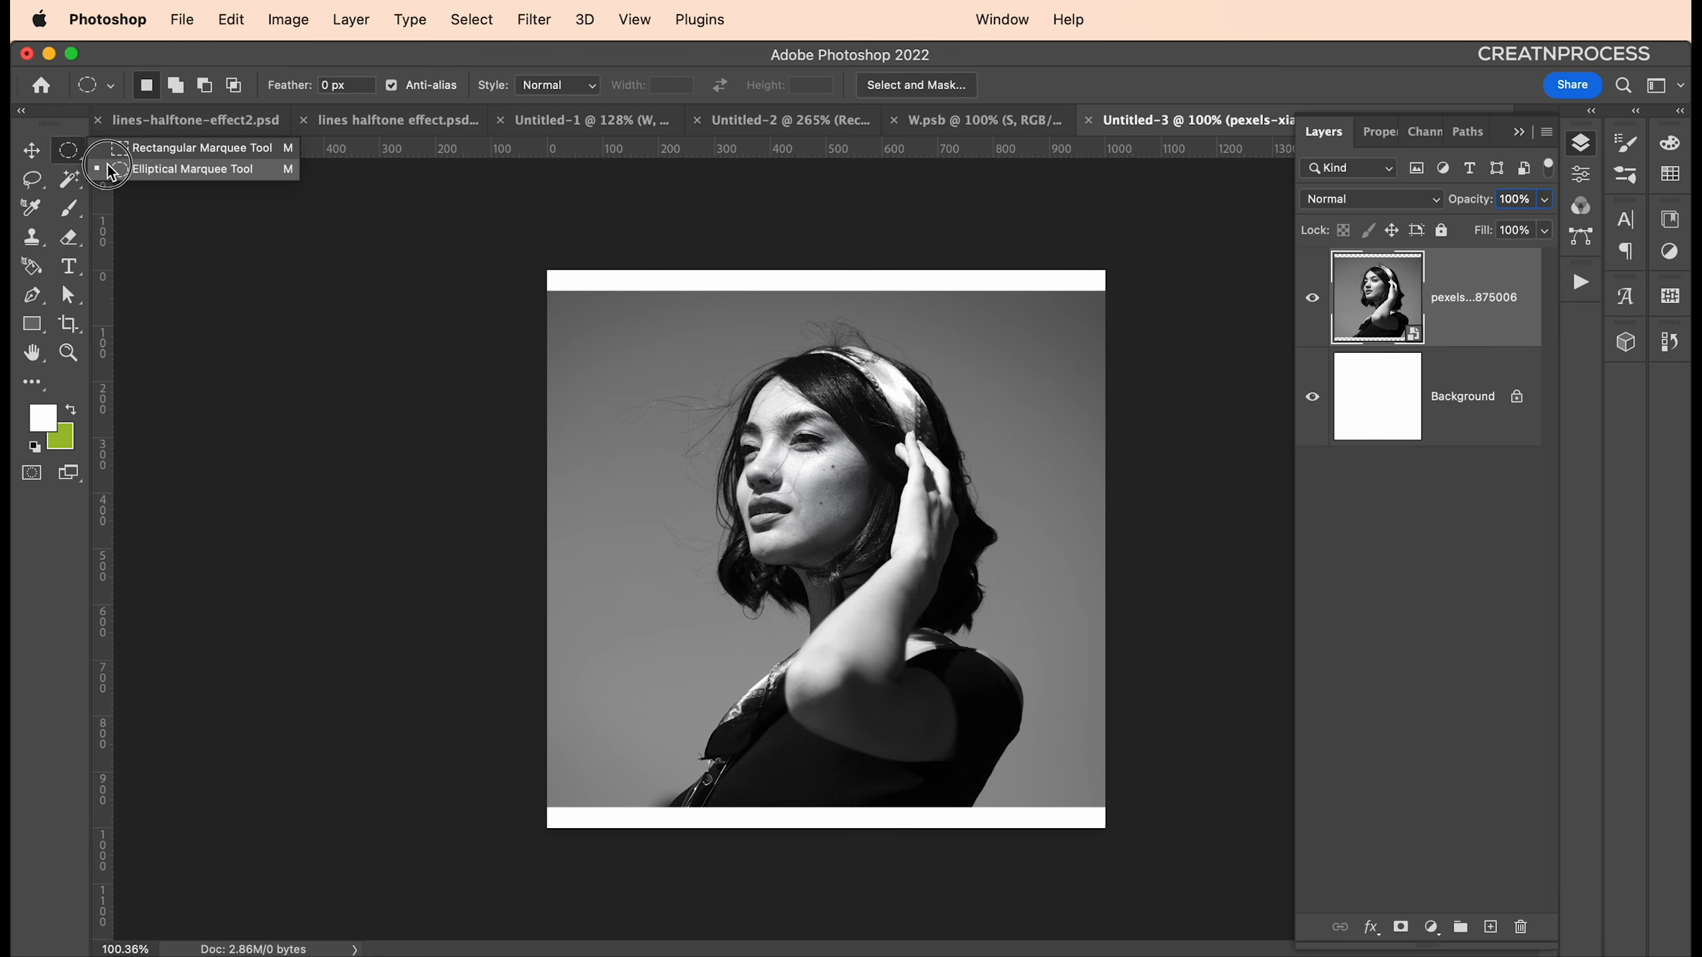
{"action": "left_click", "coordinate": [110, 172]}
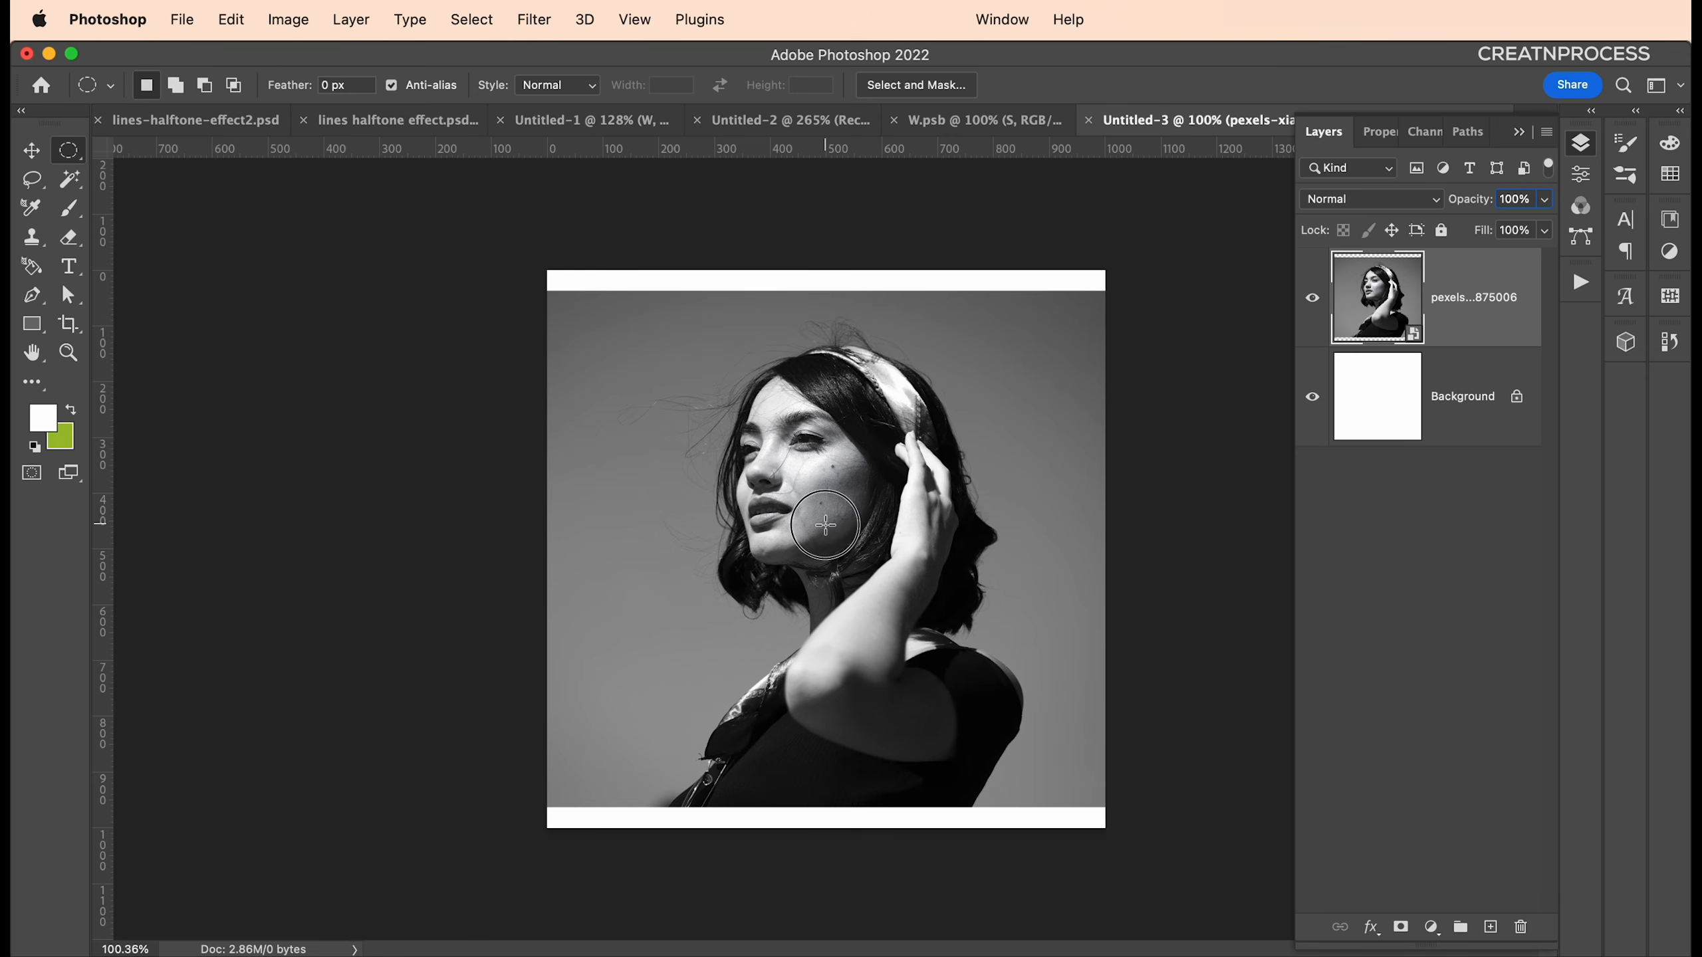
{"action": "left_click_drag", "start_coordinate": [825, 525], "coordinate": [1061, 784]}
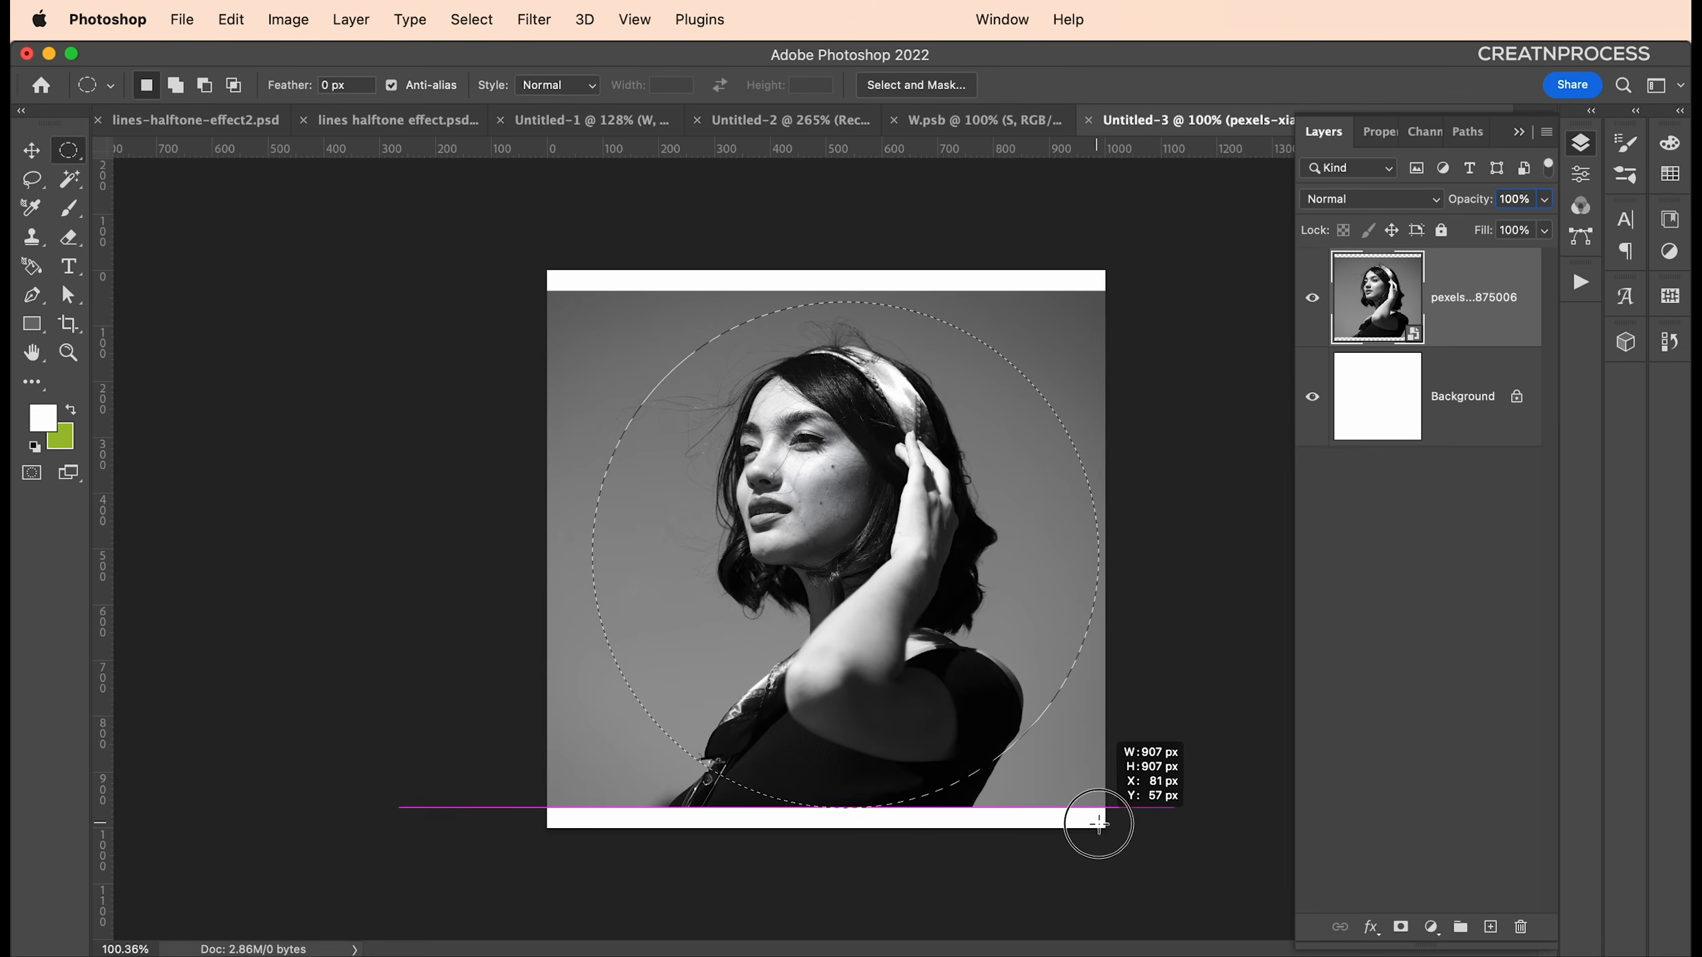
{"action": "left_click_drag", "start_coordinate": [1095, 817], "coordinate": [1102, 824]}
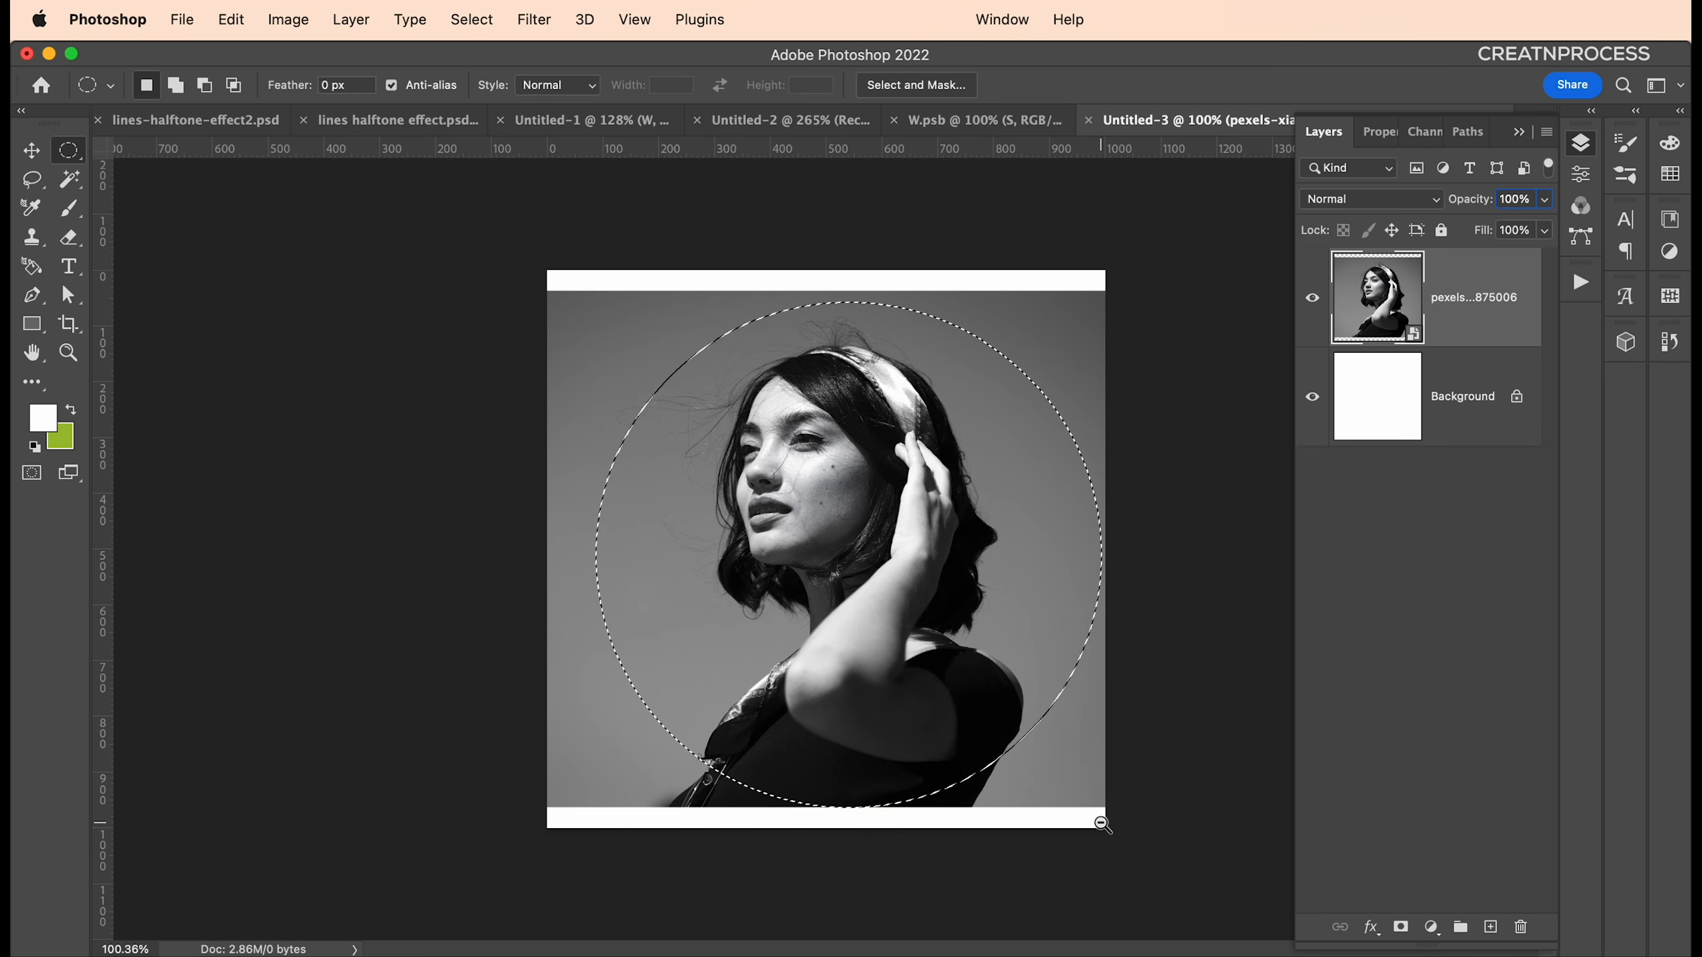
{"action": "left_click", "coordinate": [1400, 927]}
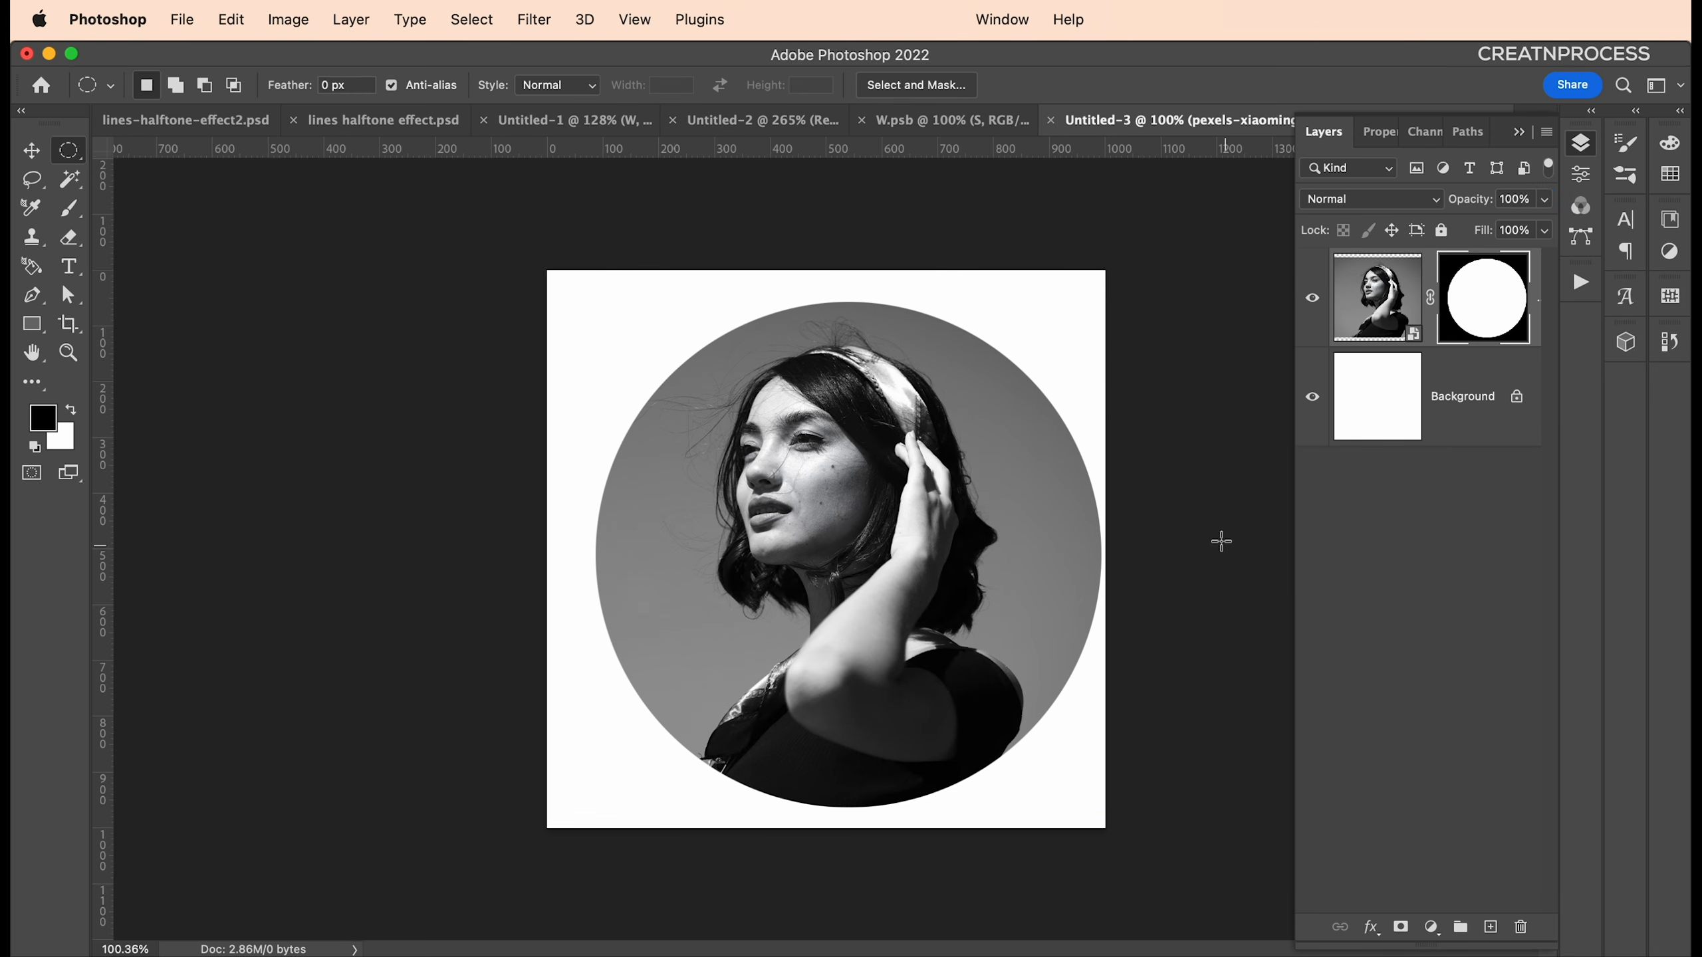
Move the circular masked portrait to the canvas centre and scale it down slightly to leave more white margin
{"action": "left_click", "coordinate": [31, 151]}
{"action": "left_click_drag", "start_coordinate": [941, 649], "coordinate": [858, 563]}
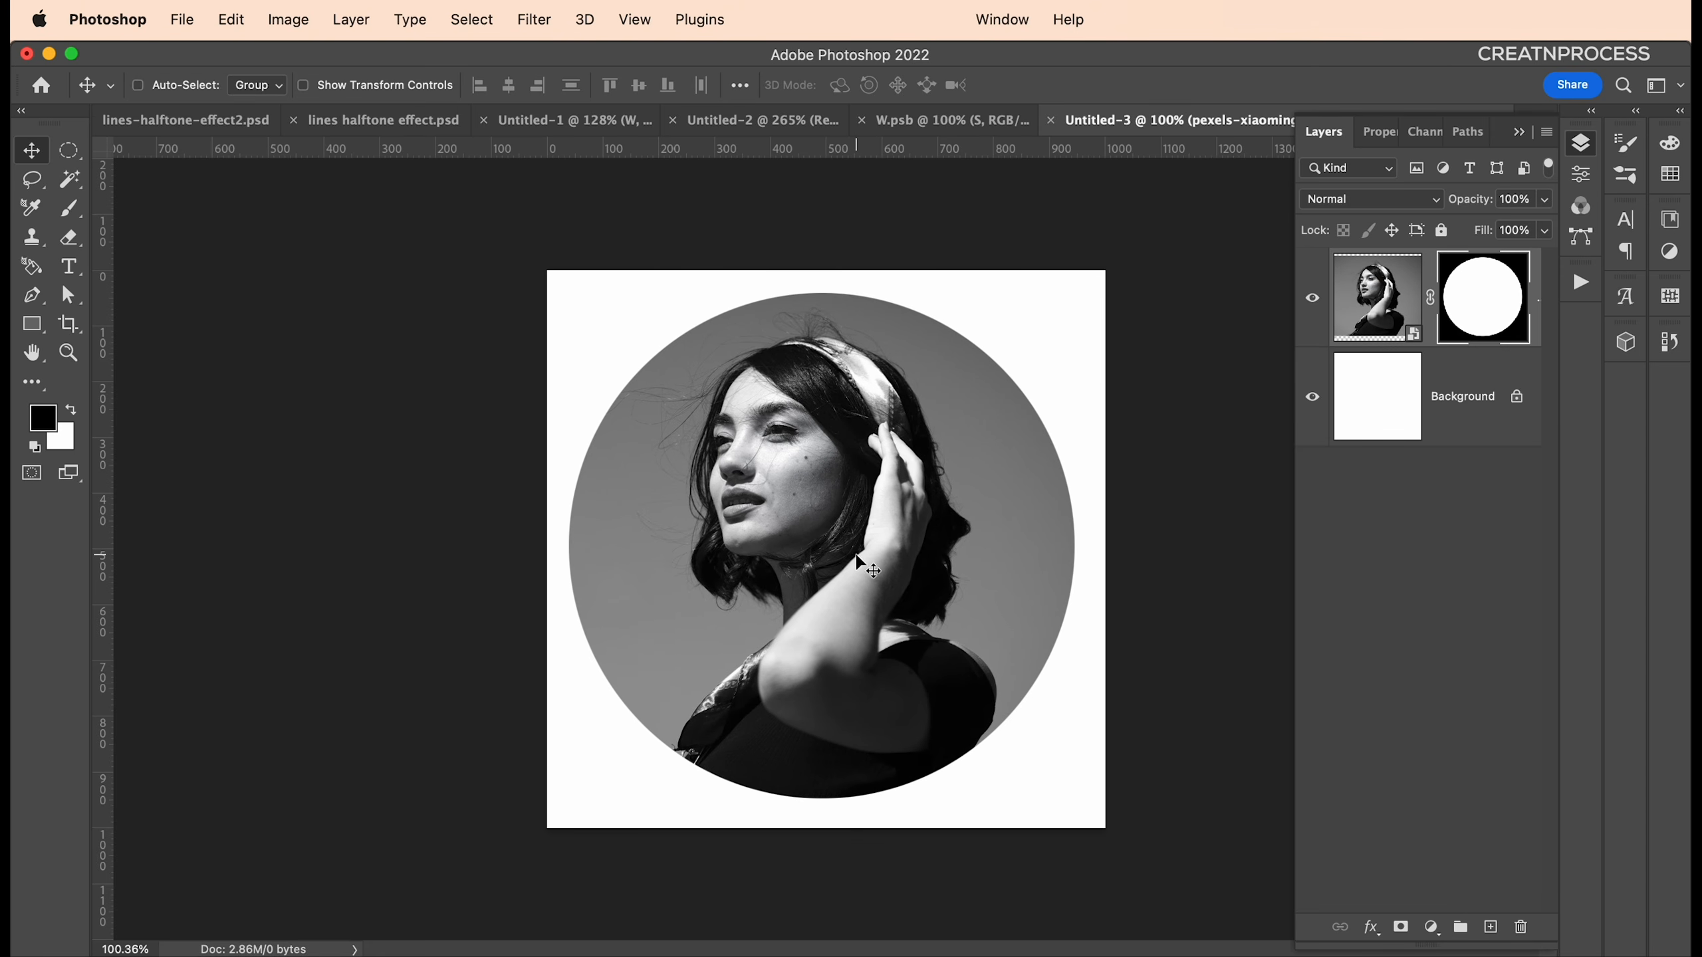
{"action": "key", "text": "cmd+t"}
{"action": "left_click_drag", "start_coordinate": [767, 796], "coordinate": [763, 774]}
{"action": "left_click_drag", "start_coordinate": [796, 598], "coordinate": [809, 621]}
{"action": "key", "text": "Return"}
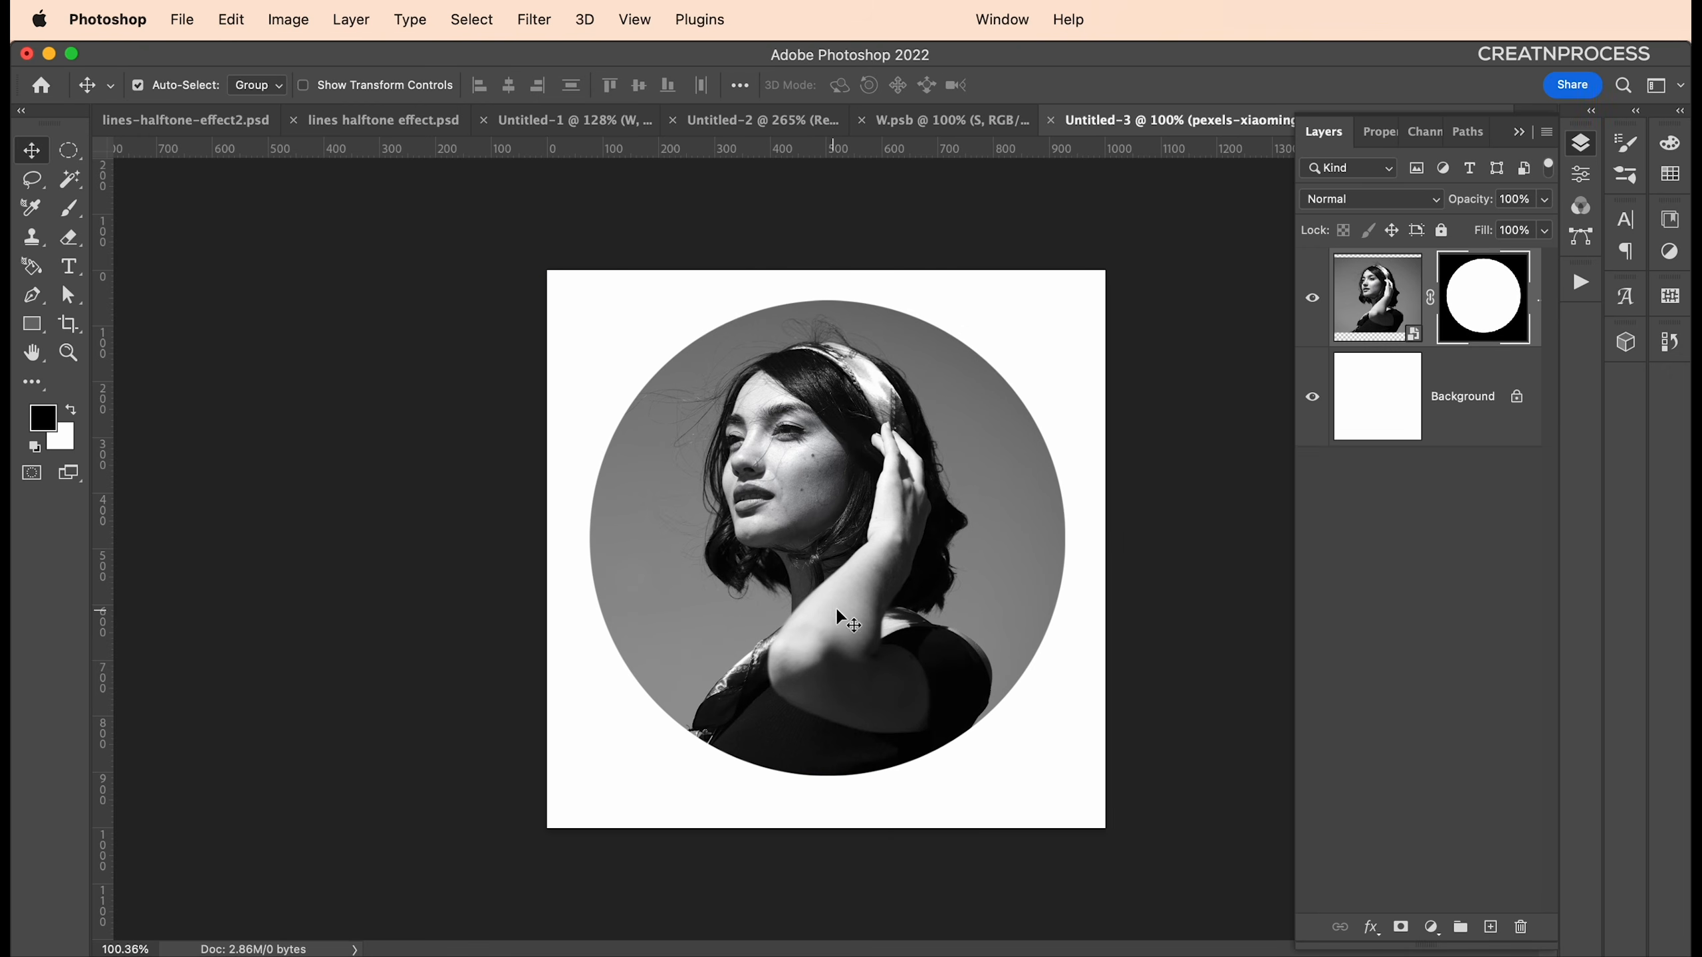
Convert the masked portrait layer, including its circular mask, to a smart object
{"action": "right_click", "coordinate": [1421, 340]}
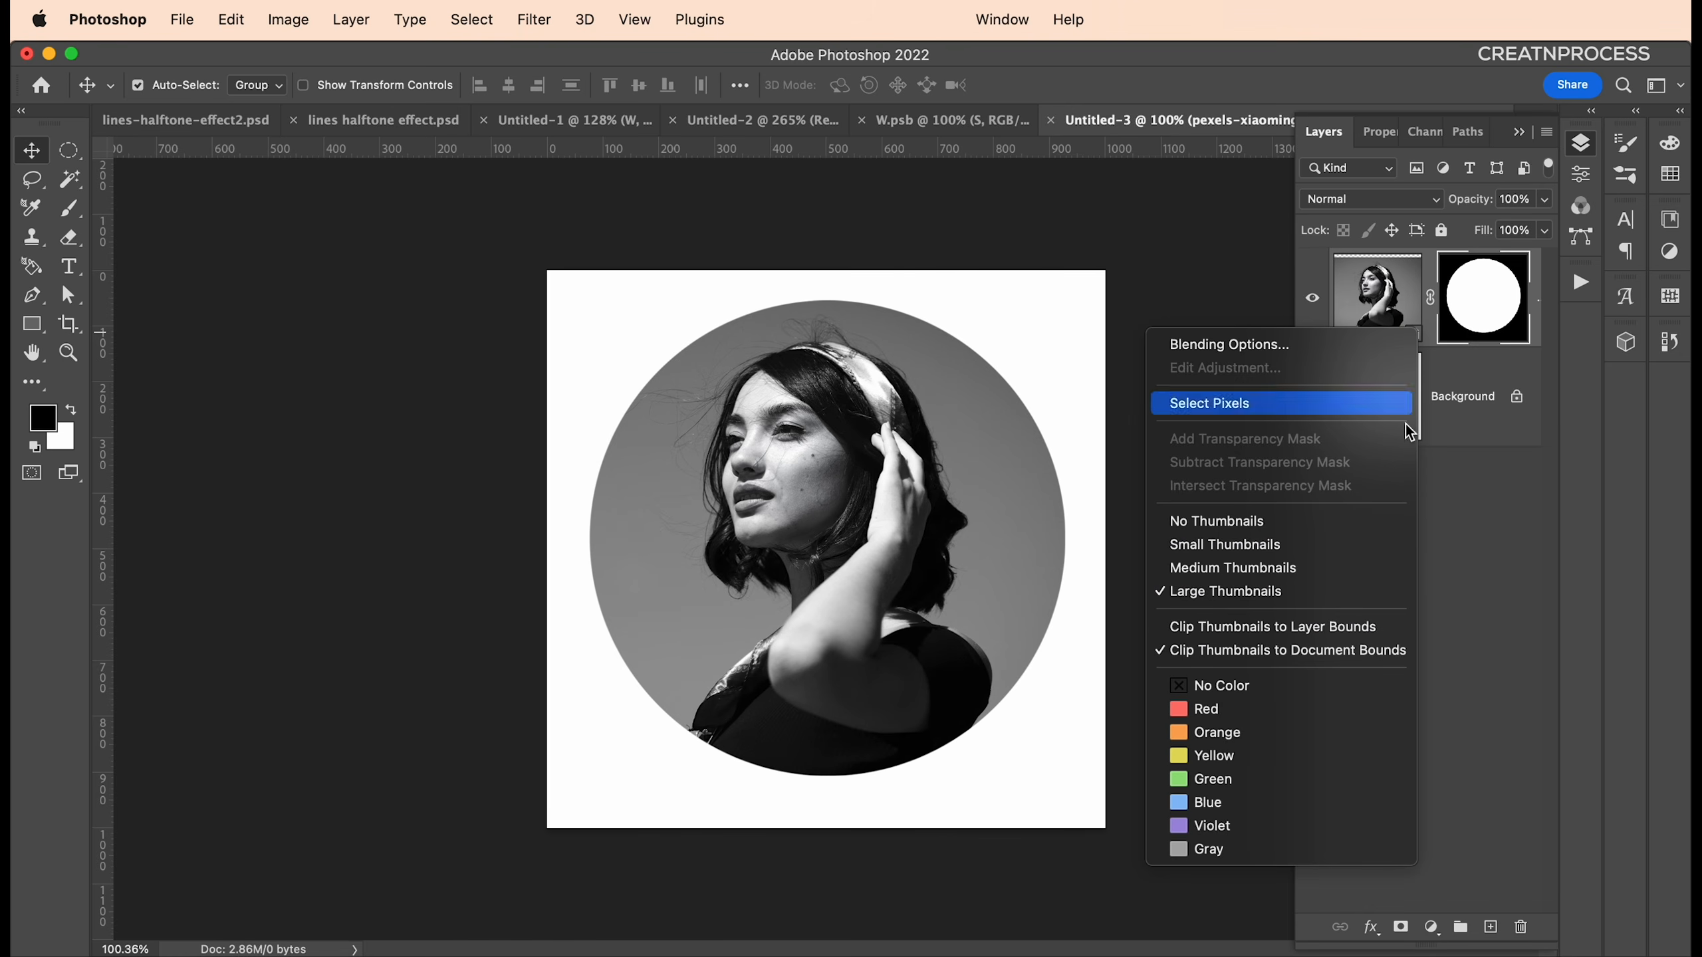
{"action": "left_click", "coordinate": [1468, 351]}
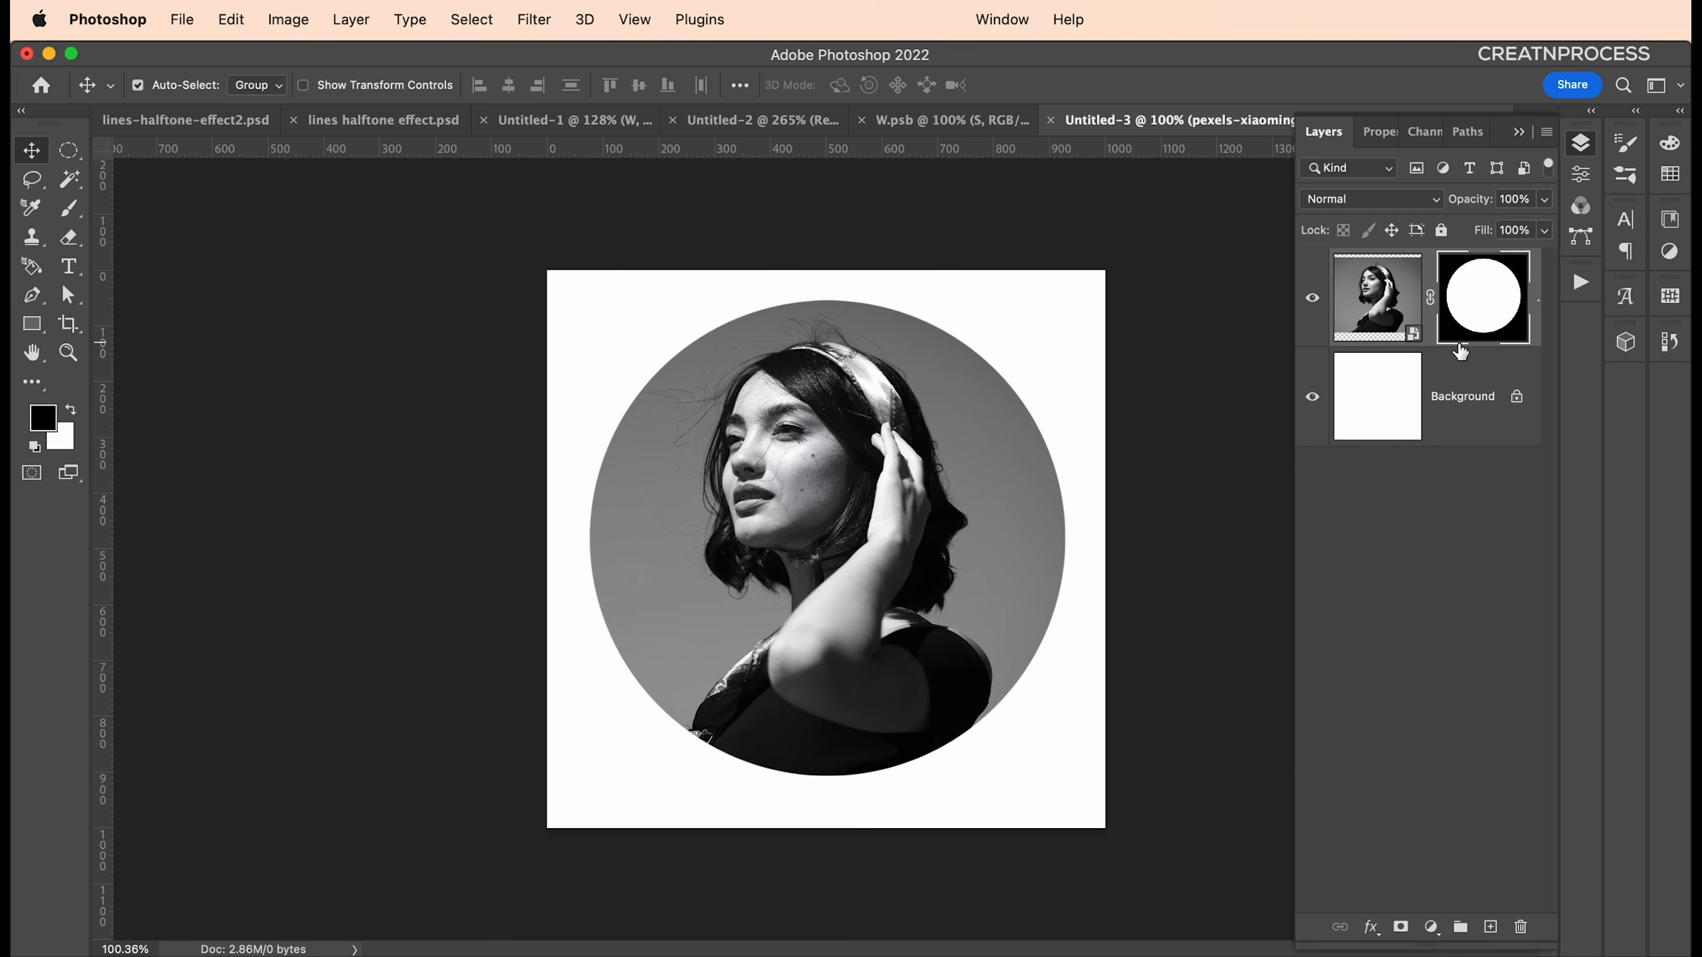
{"action": "left_click", "coordinate": [1400, 338]}
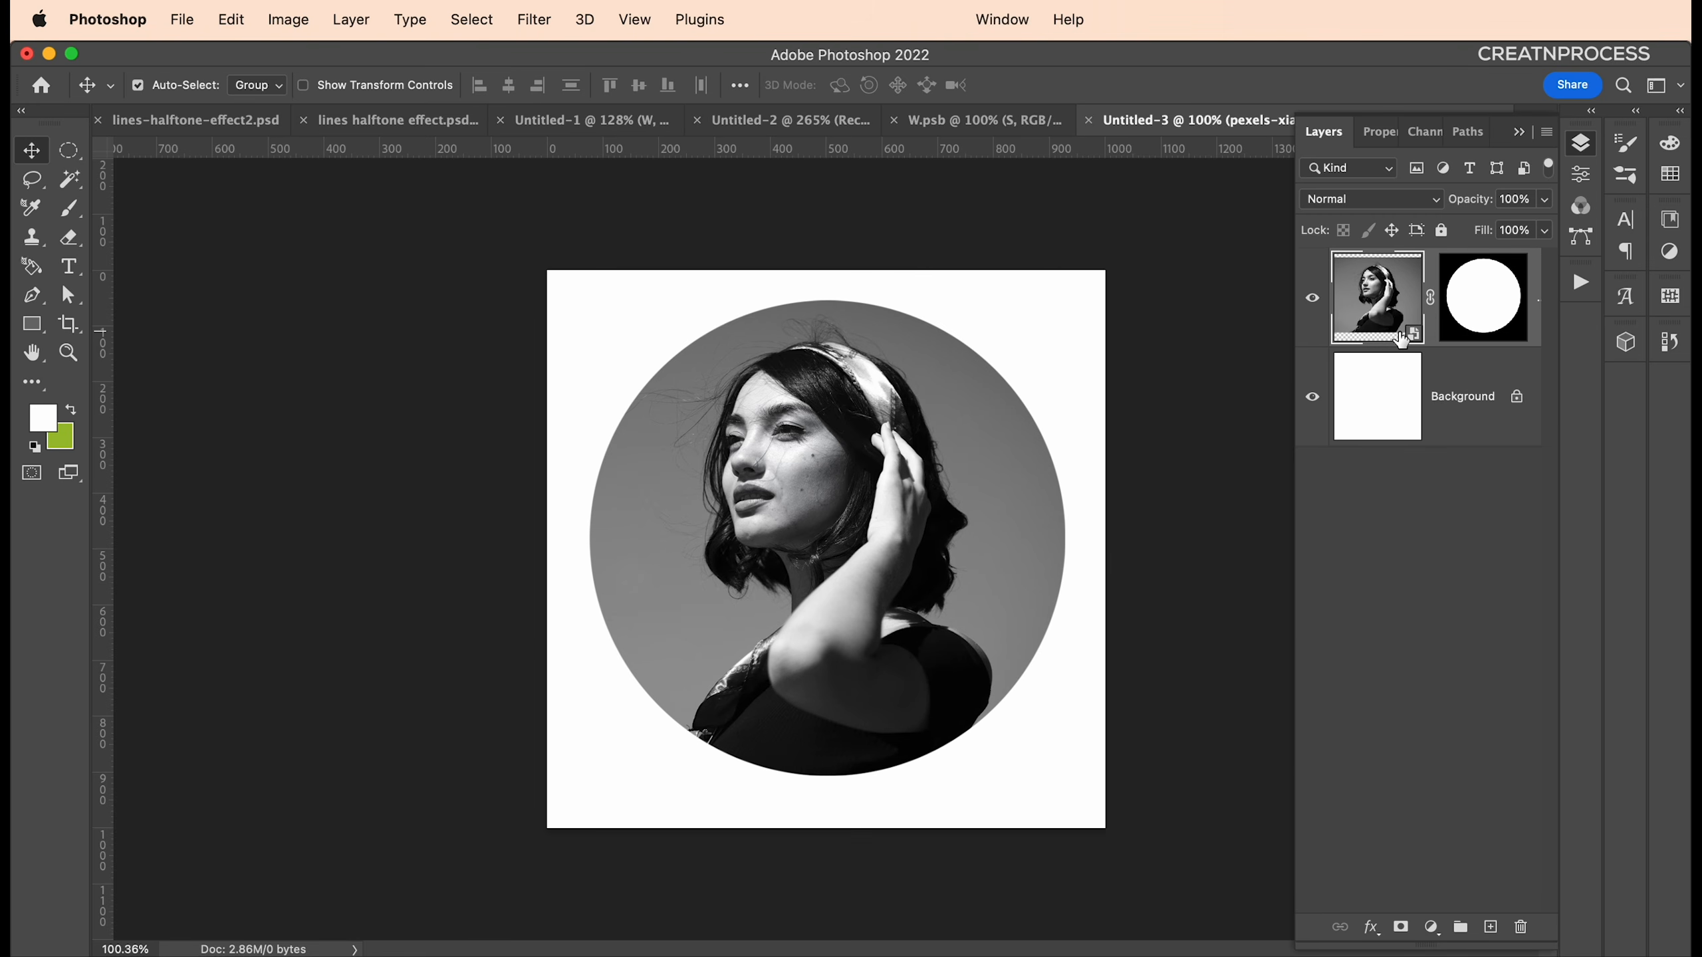
{"action": "right_click", "coordinate": [1441, 330]}
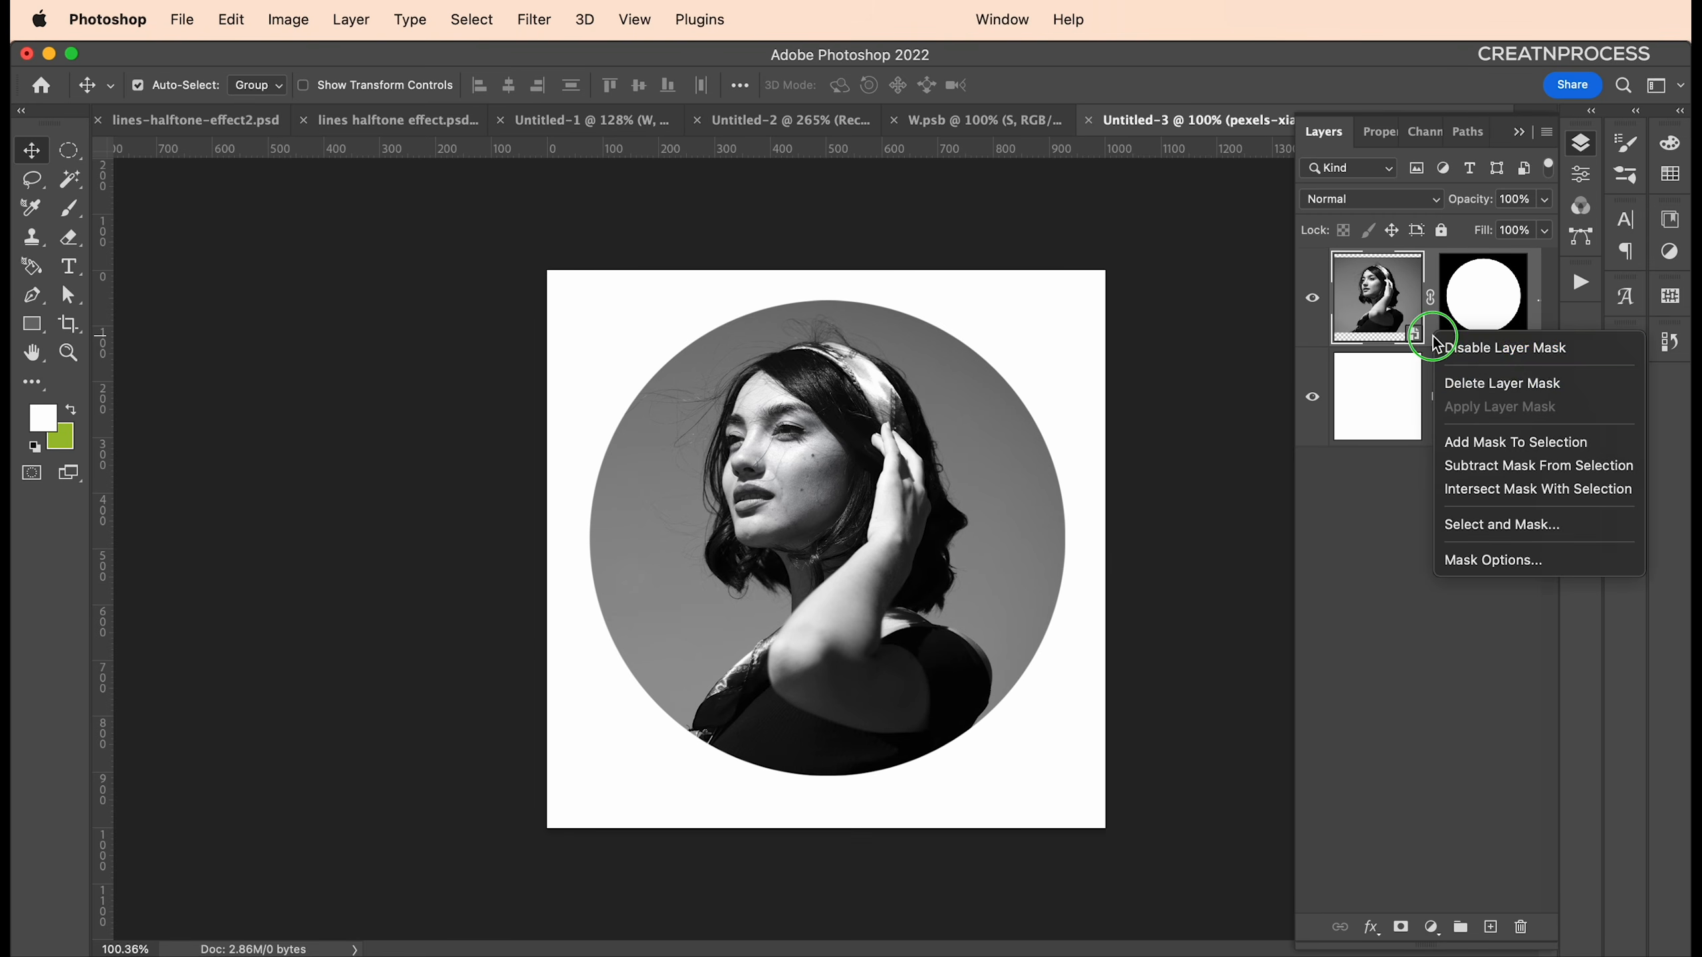
{"action": "left_click", "coordinate": [1507, 318]}
{"action": "right_click", "coordinate": [1507, 305]}
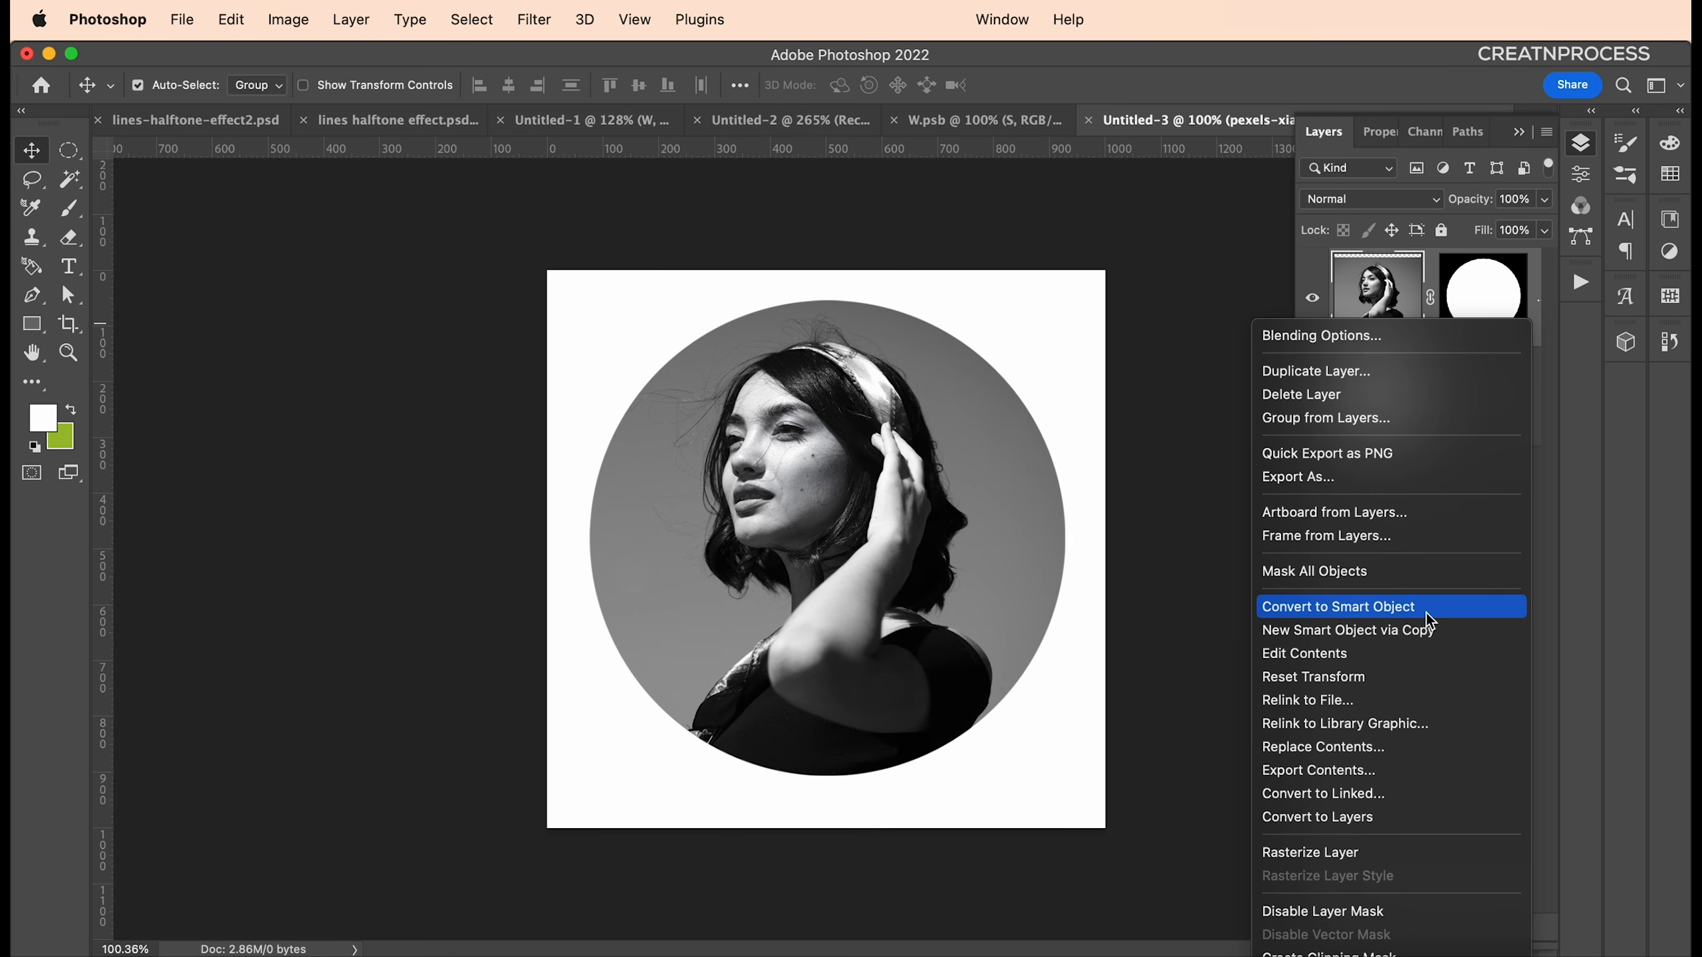
{"action": "left_click", "coordinate": [1426, 614]}
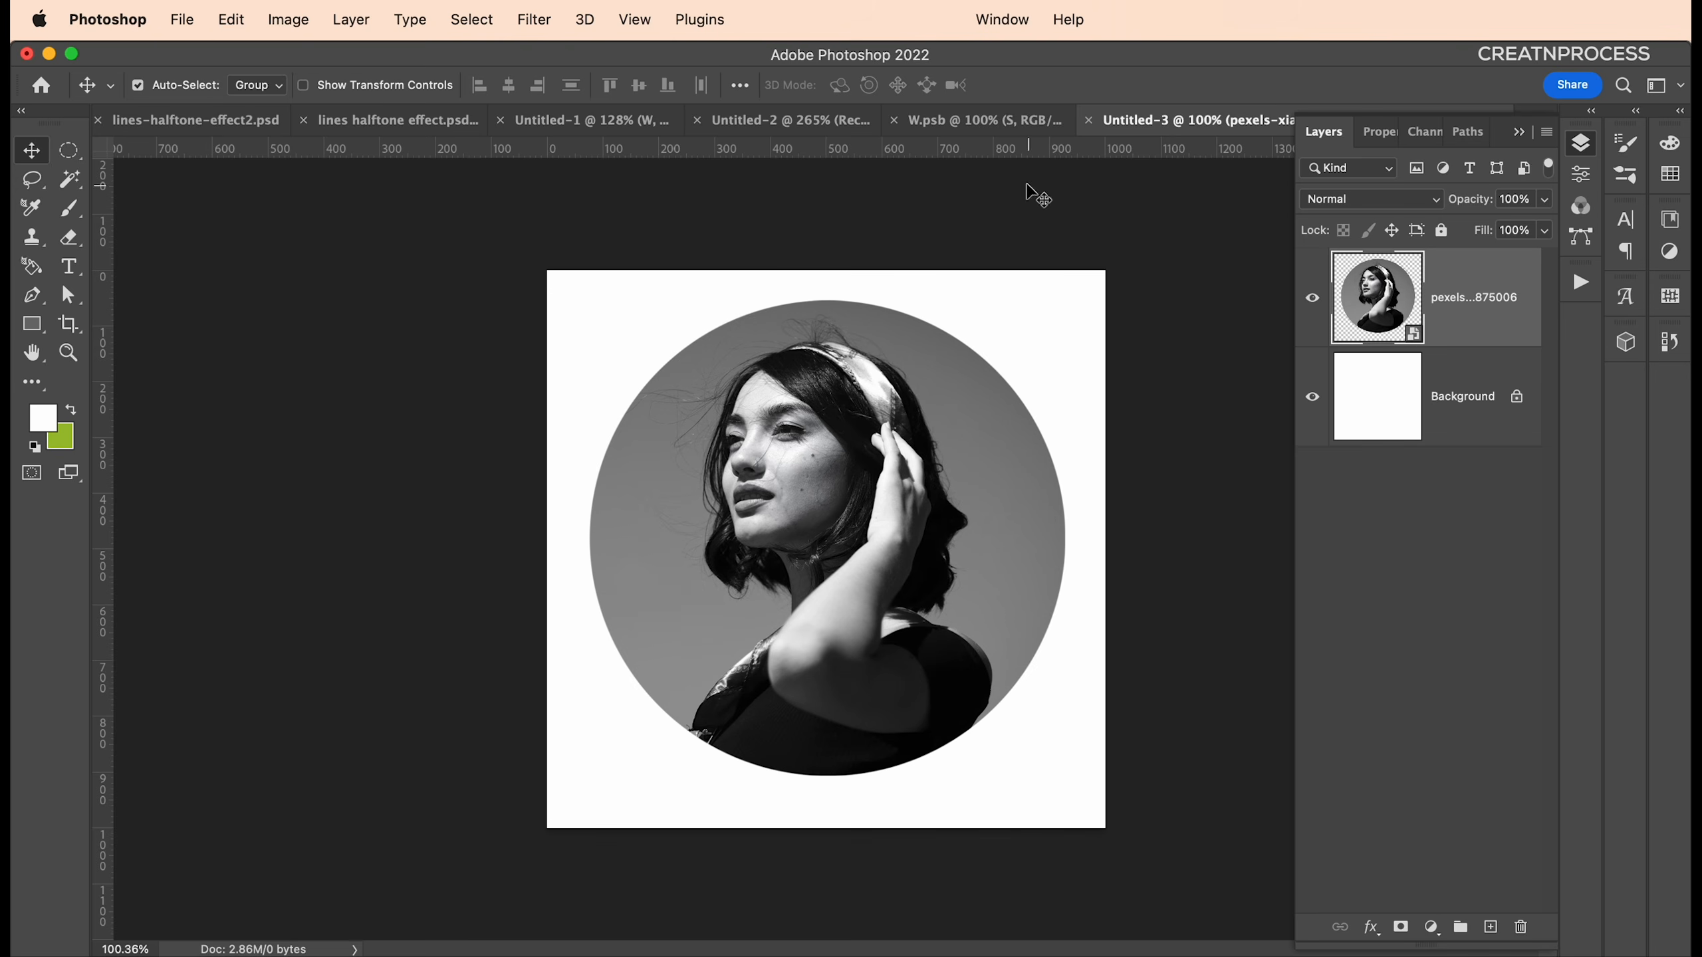
Return to the W halftone document Untitled-1 and start a Wave distortion on the striped Pattern Fill 1 smart object
{"action": "left_click", "coordinate": [981, 118]}
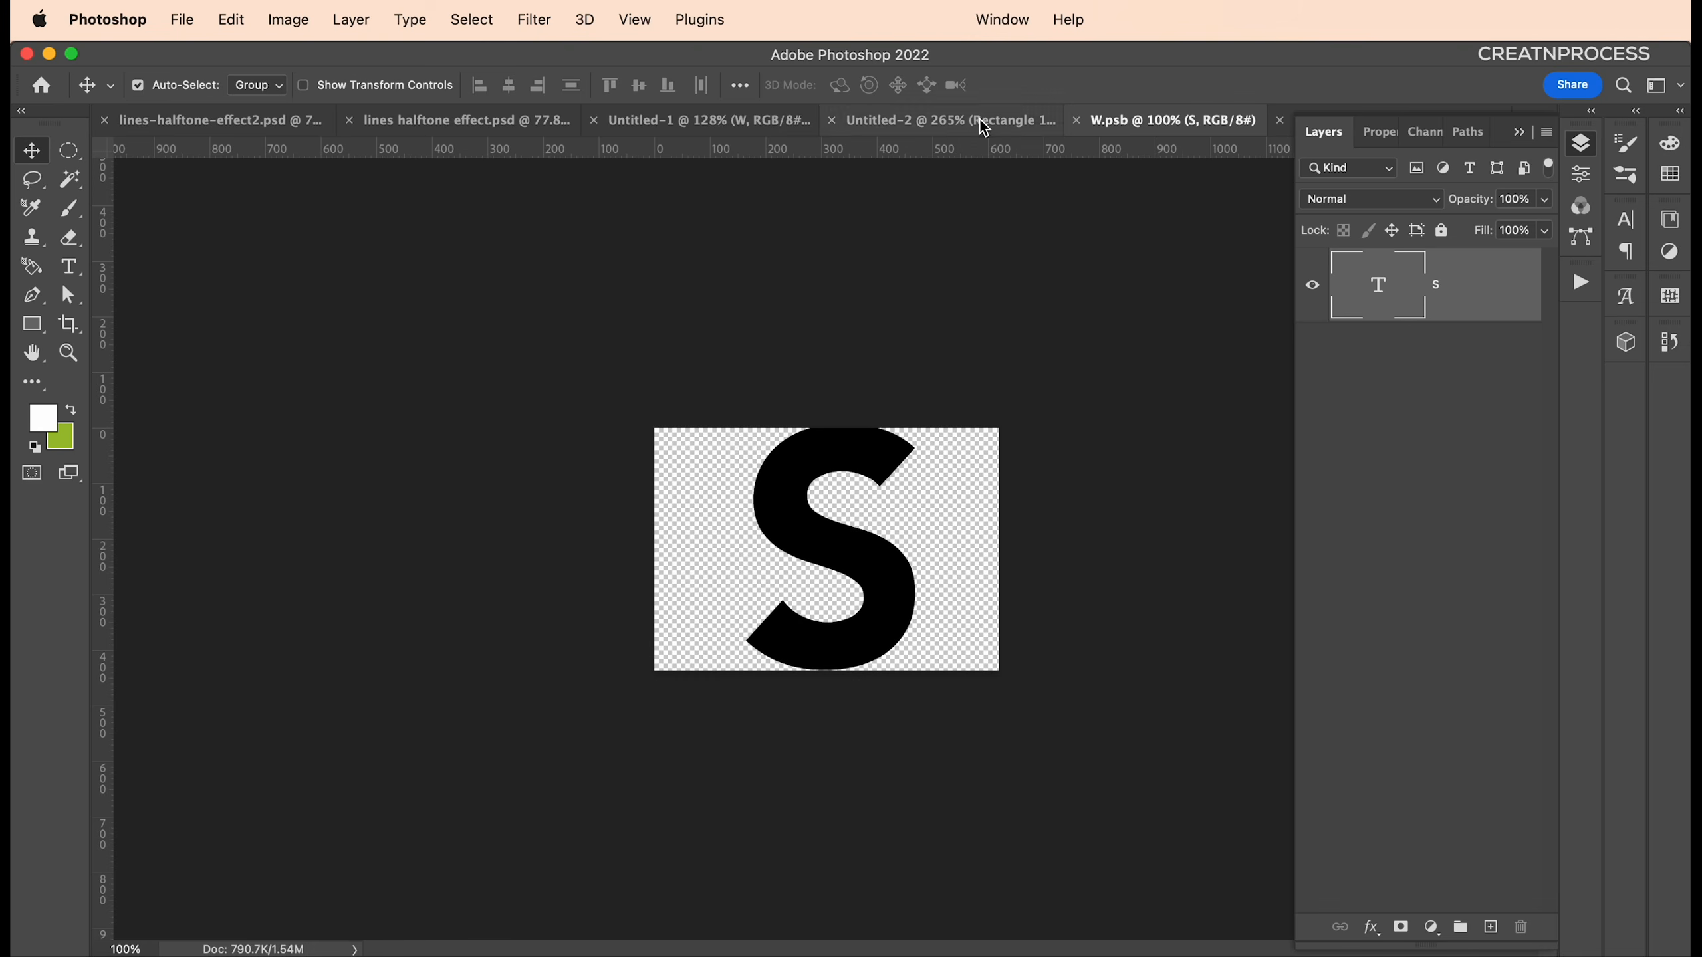
{"action": "left_click", "coordinate": [858, 120]}
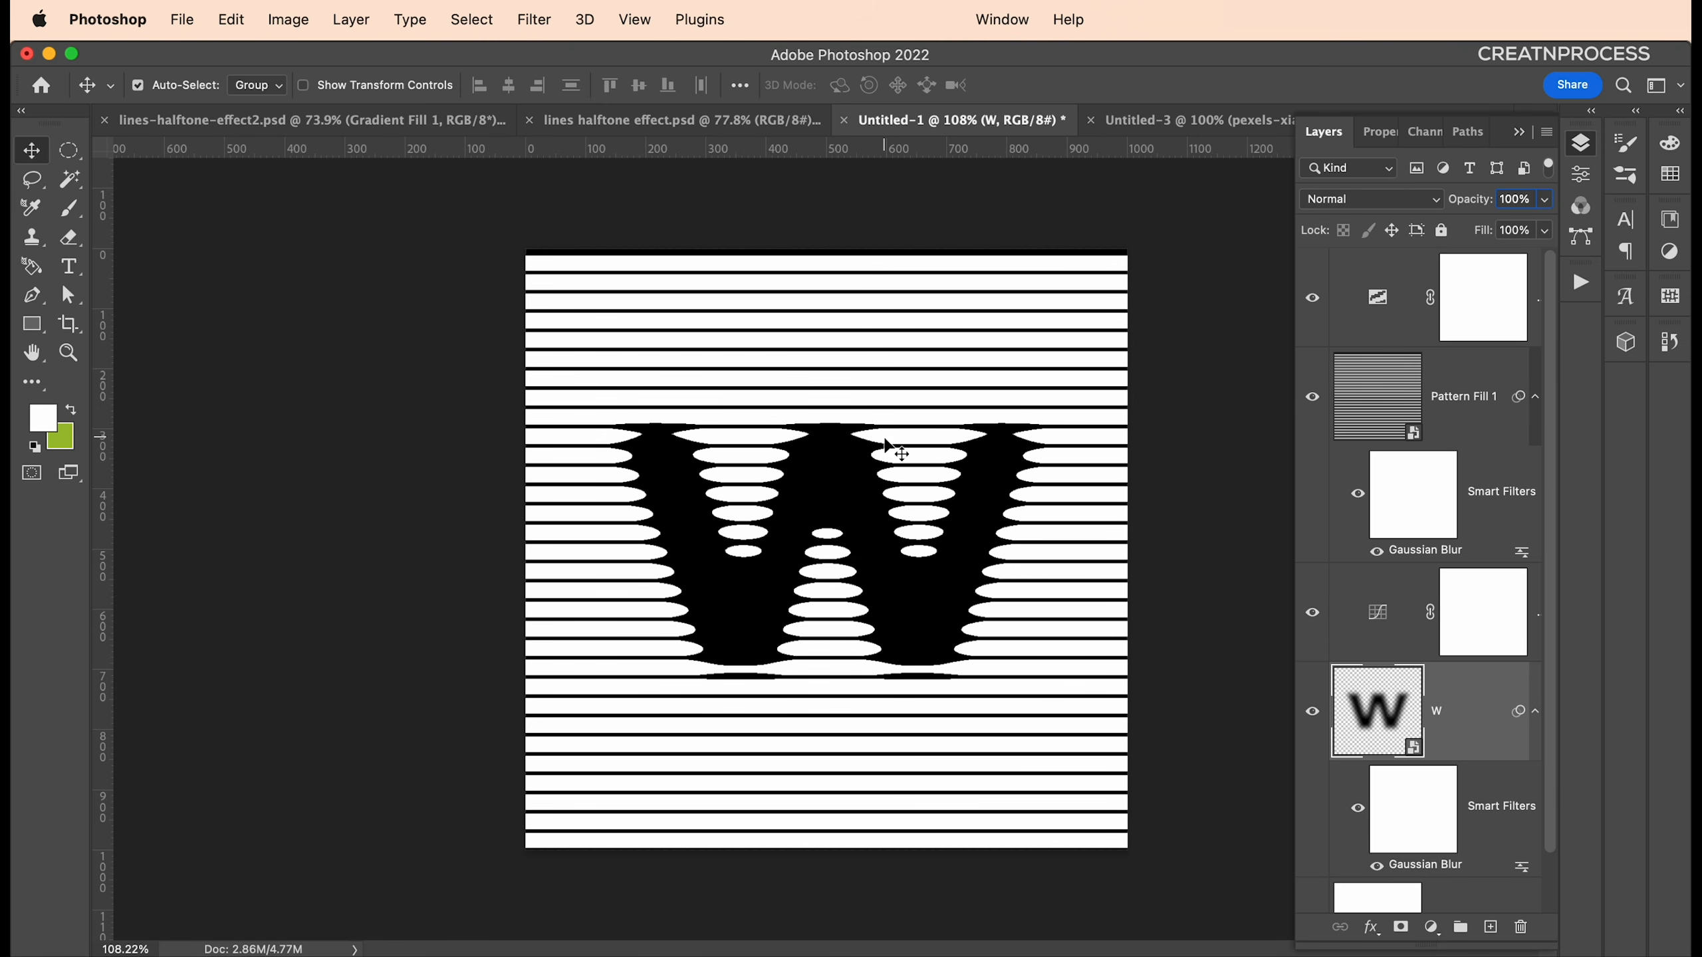
{"action": "left_click", "coordinate": [1382, 435]}
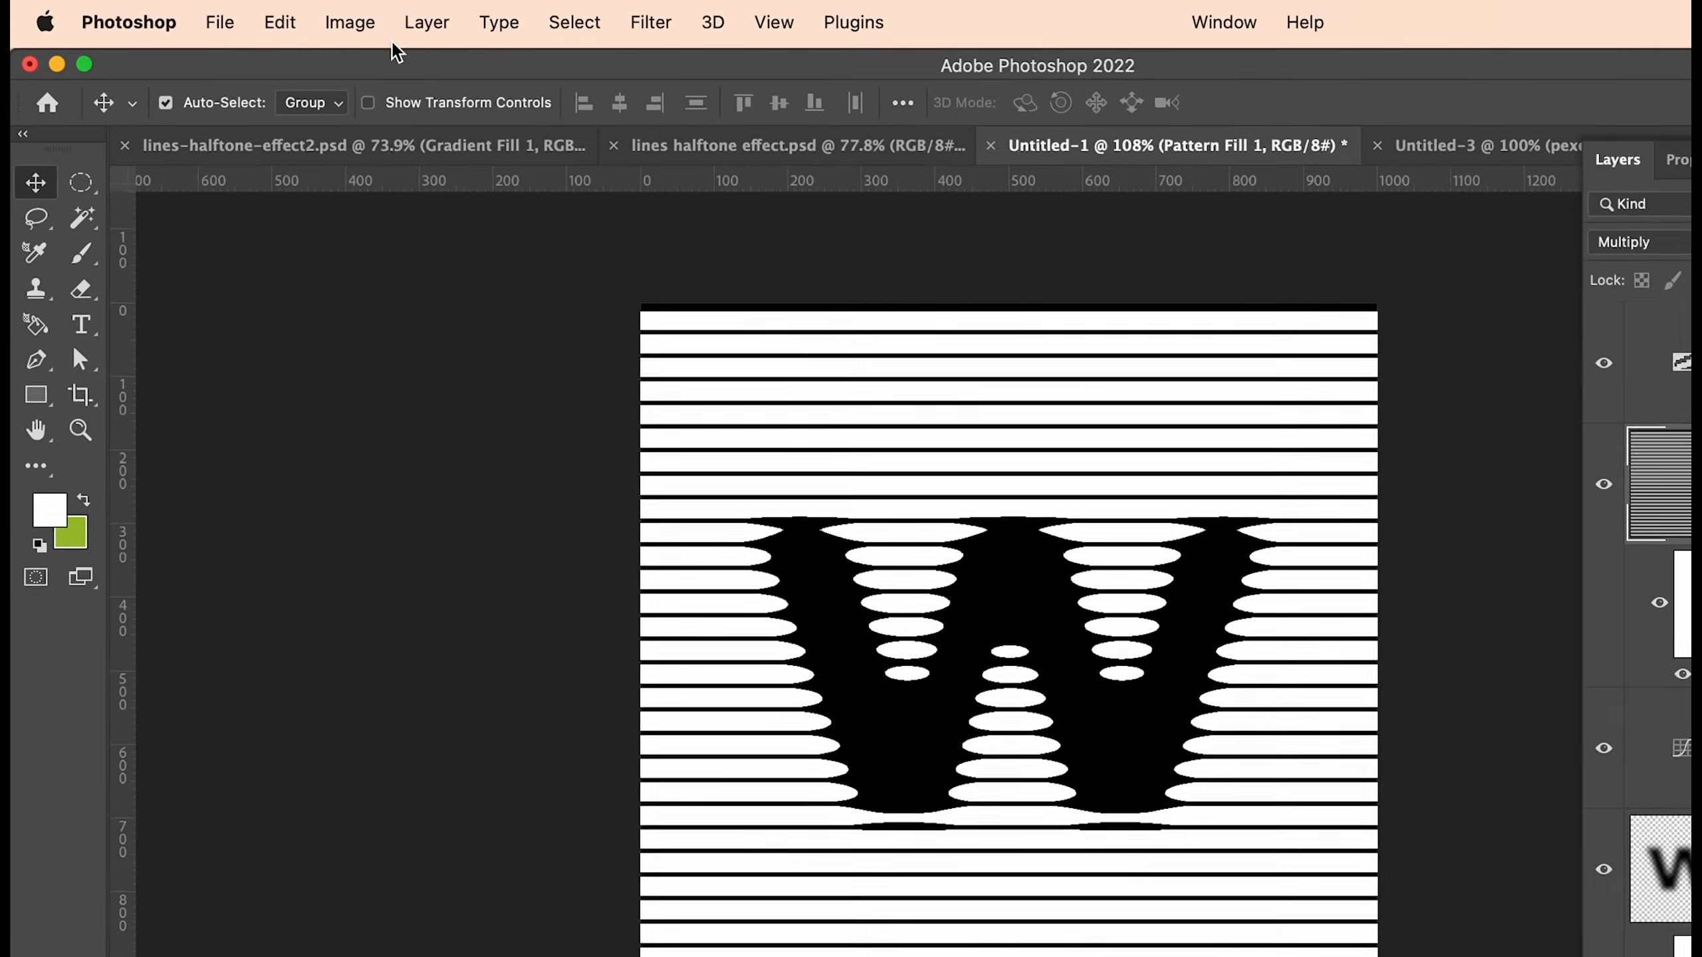
{"action": "left_click", "coordinate": [534, 19]}
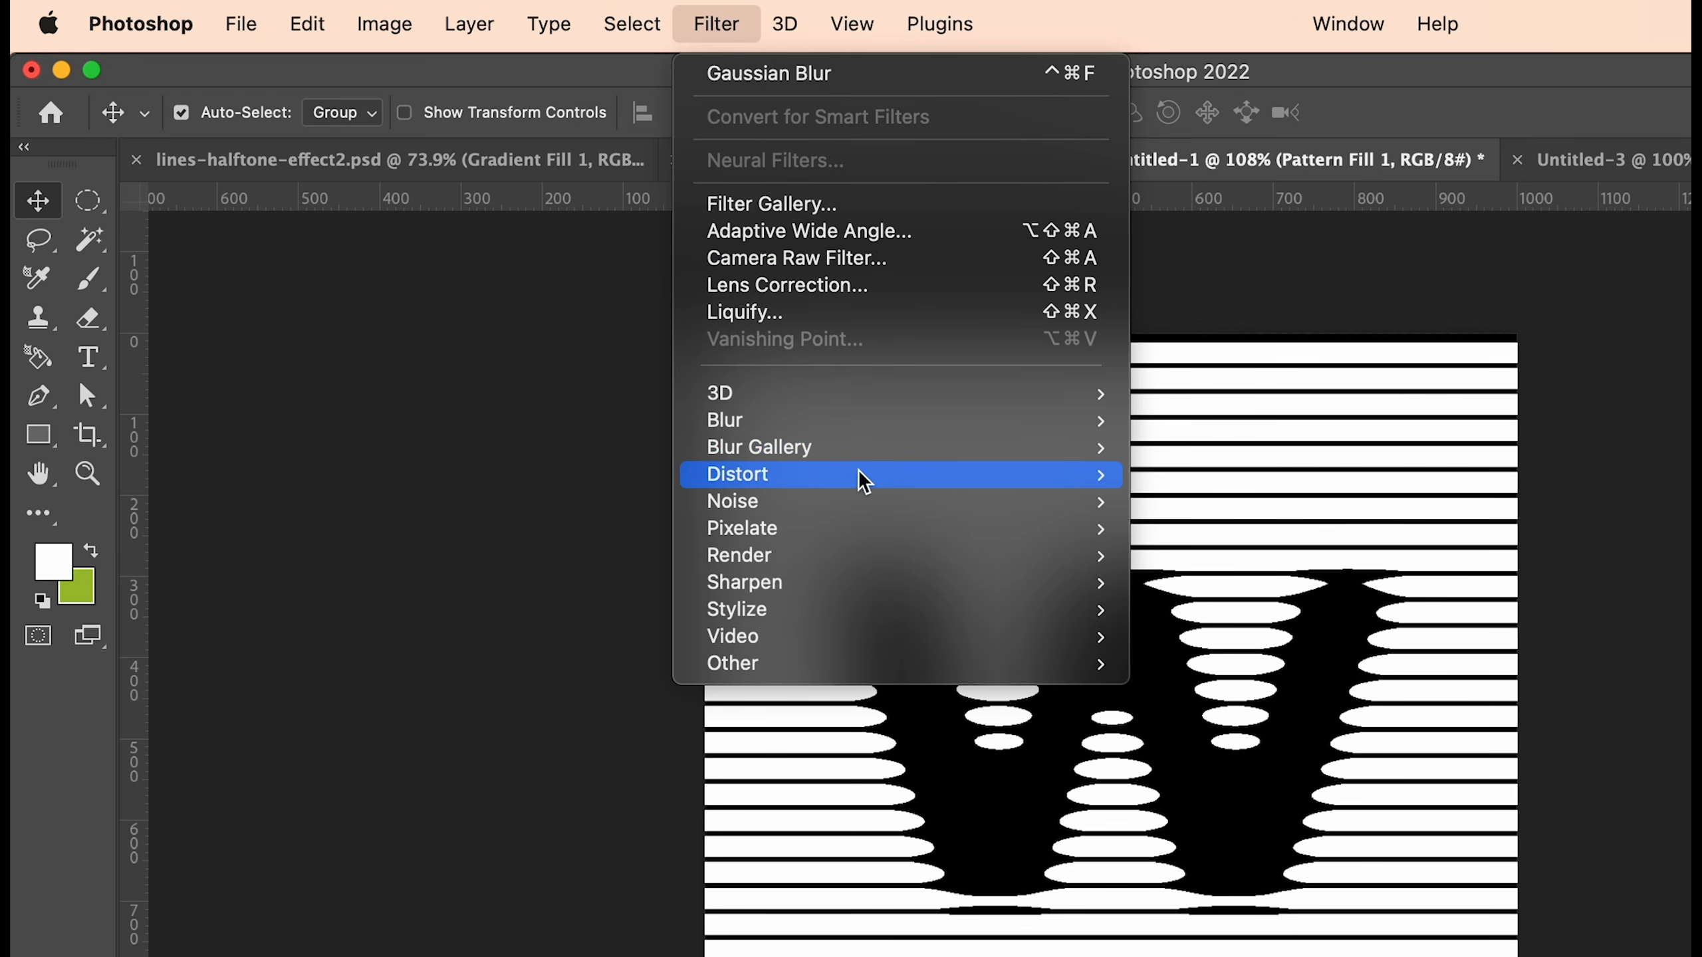
{"action": "mouse_move", "coordinate": [864, 480]}
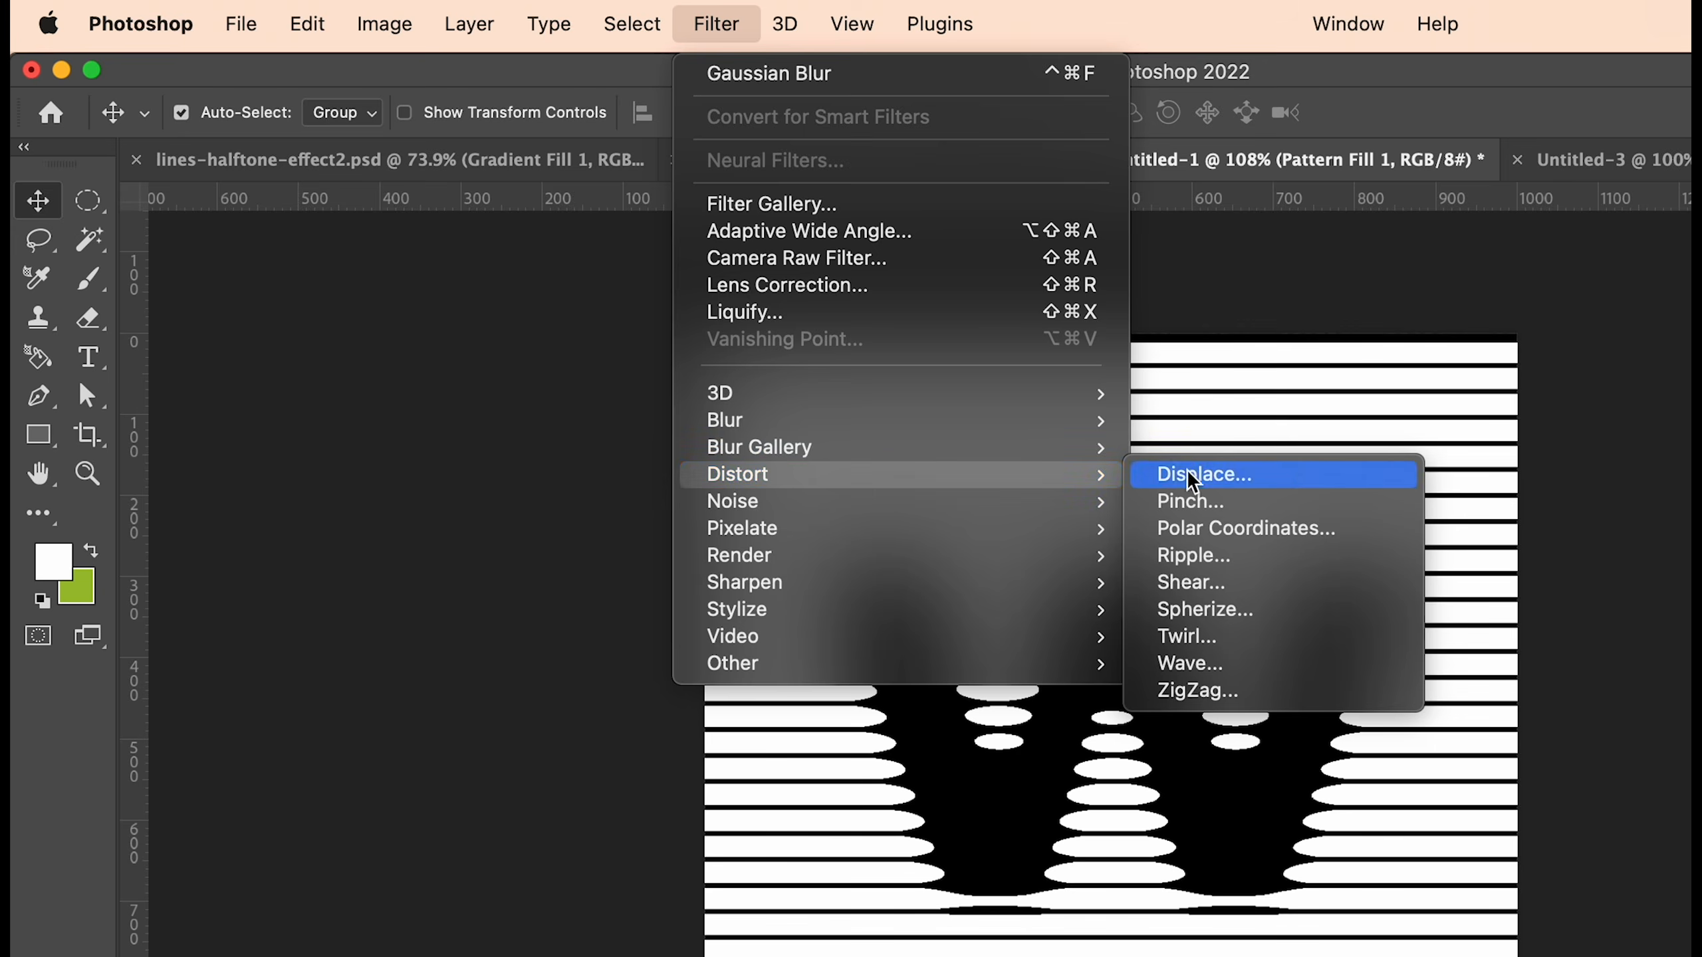
{"action": "left_click", "coordinate": [1258, 663]}
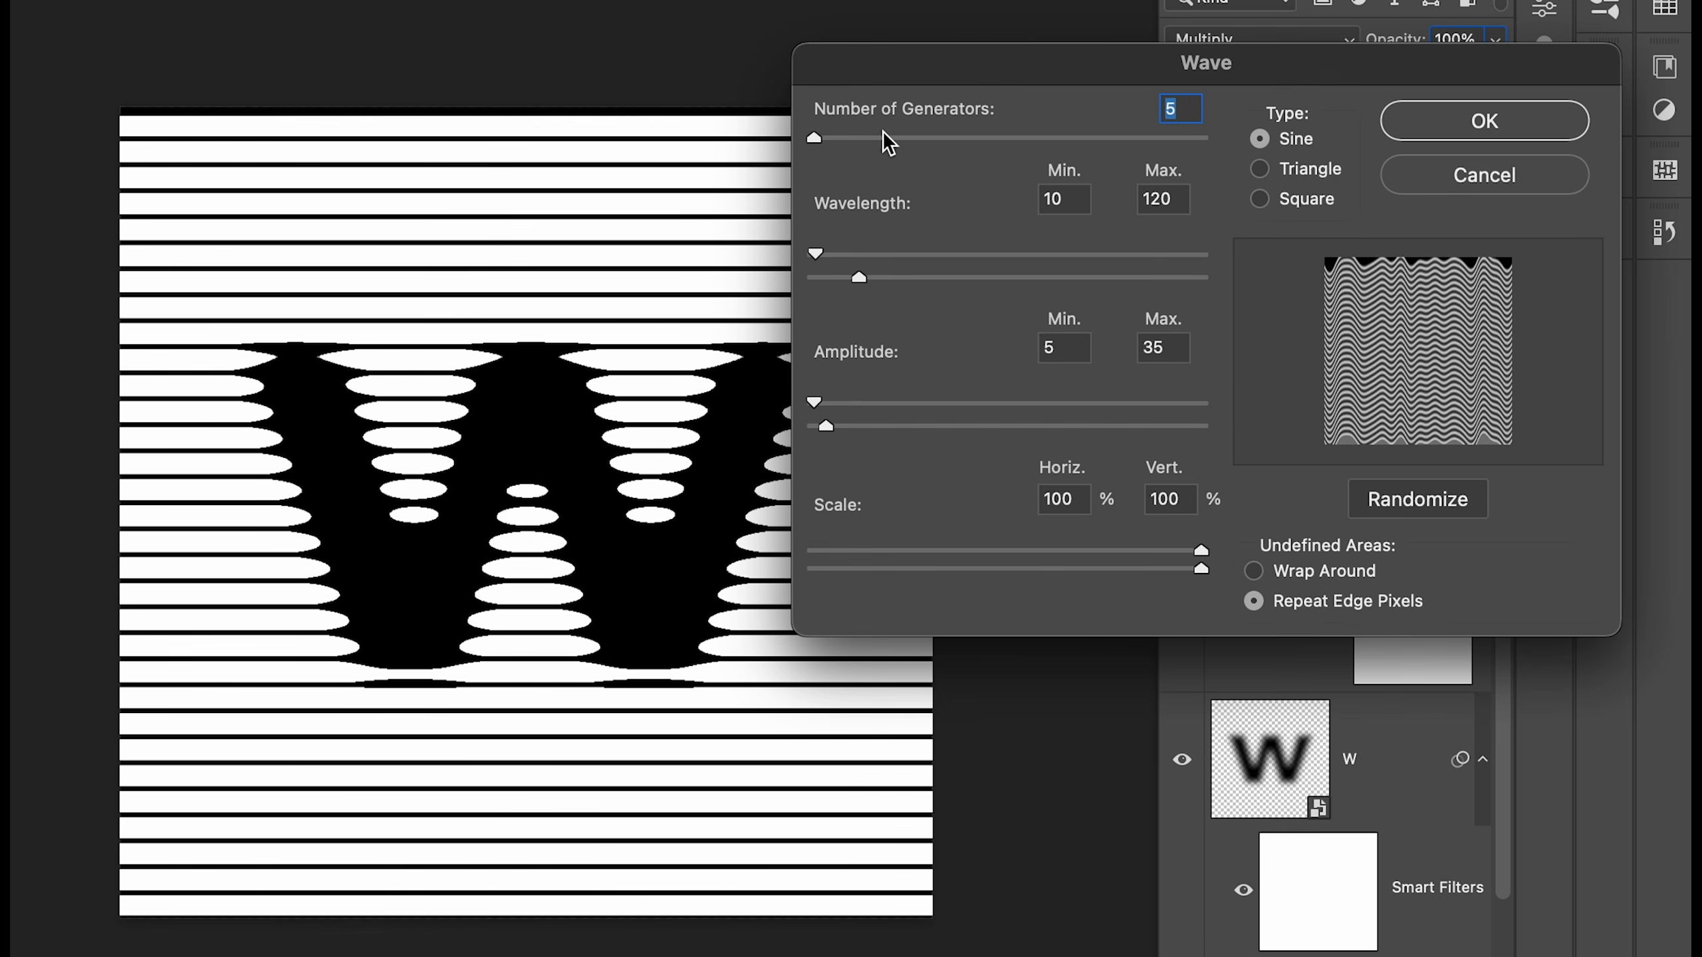
Apply the Wave distortion with 1 generator, a minimum wavelength of 47 and a slightly raised minimum amplitude
{"action": "mouse_move", "coordinate": [821, 253]}
{"action": "left_mouse_down"}
{"action": "mouse_move", "coordinate": [848, 256]}
{"action": "mouse_move", "coordinate": [832, 266]}
{"action": "left_mouse_up"}
{"action": "left_click_drag", "start_coordinate": [816, 404], "coordinate": [806, 402]}
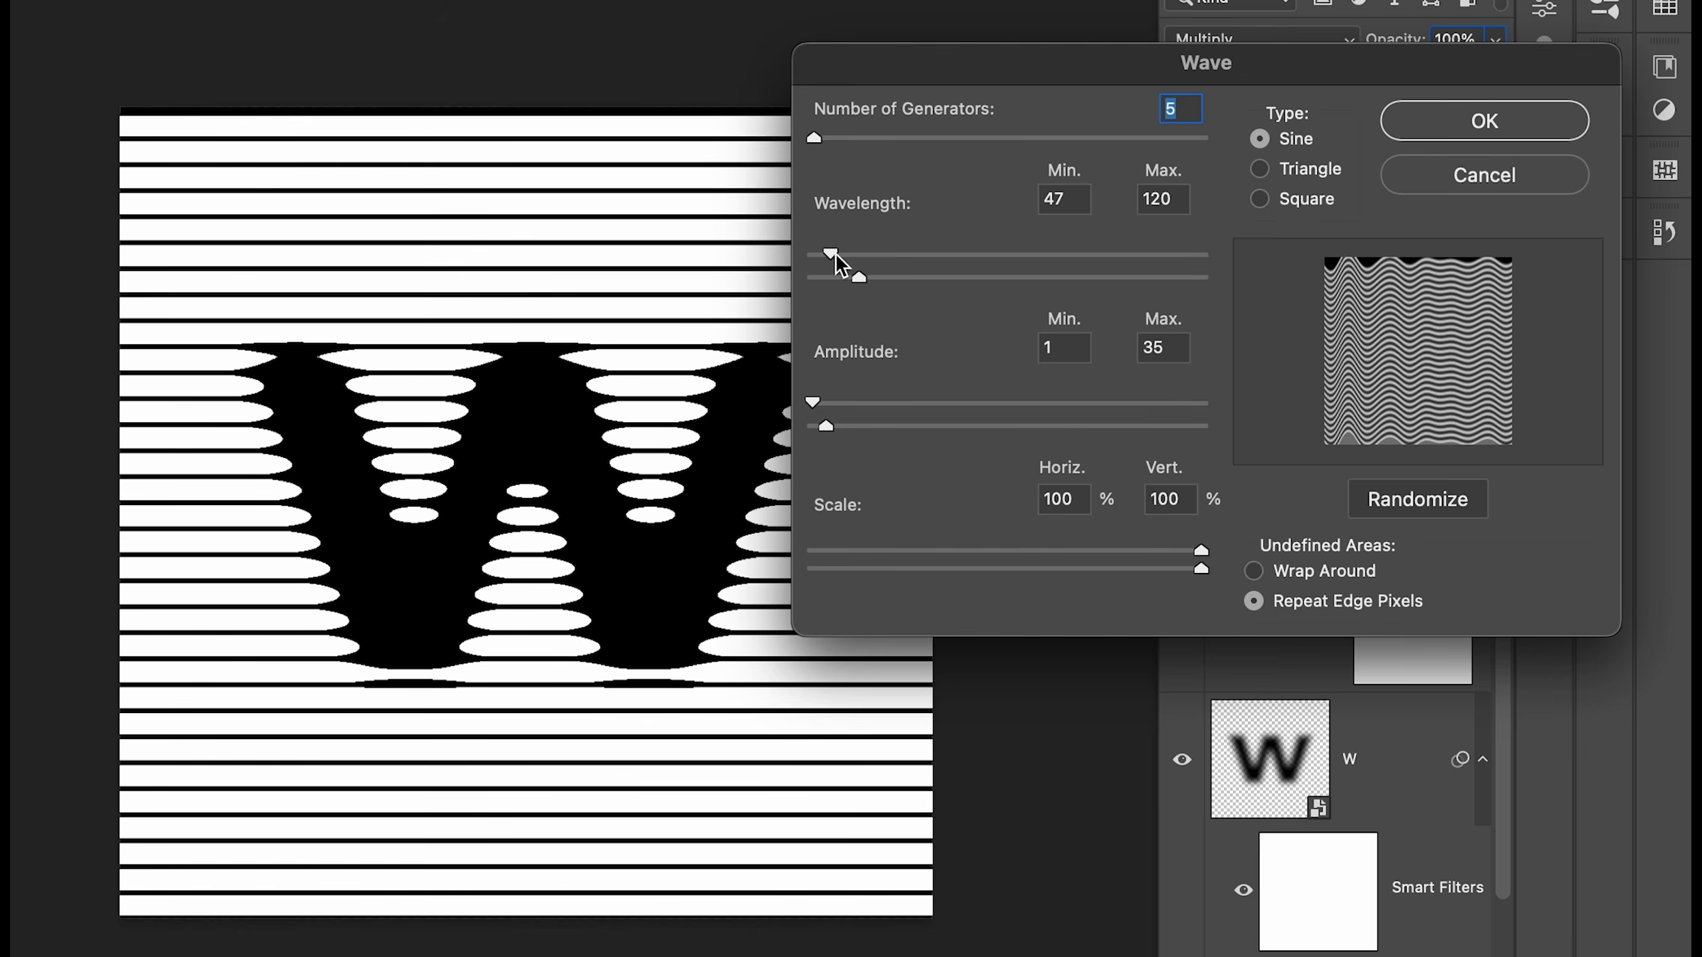
{"action": "left_click_drag", "start_coordinate": [835, 253], "coordinate": [844, 252]}
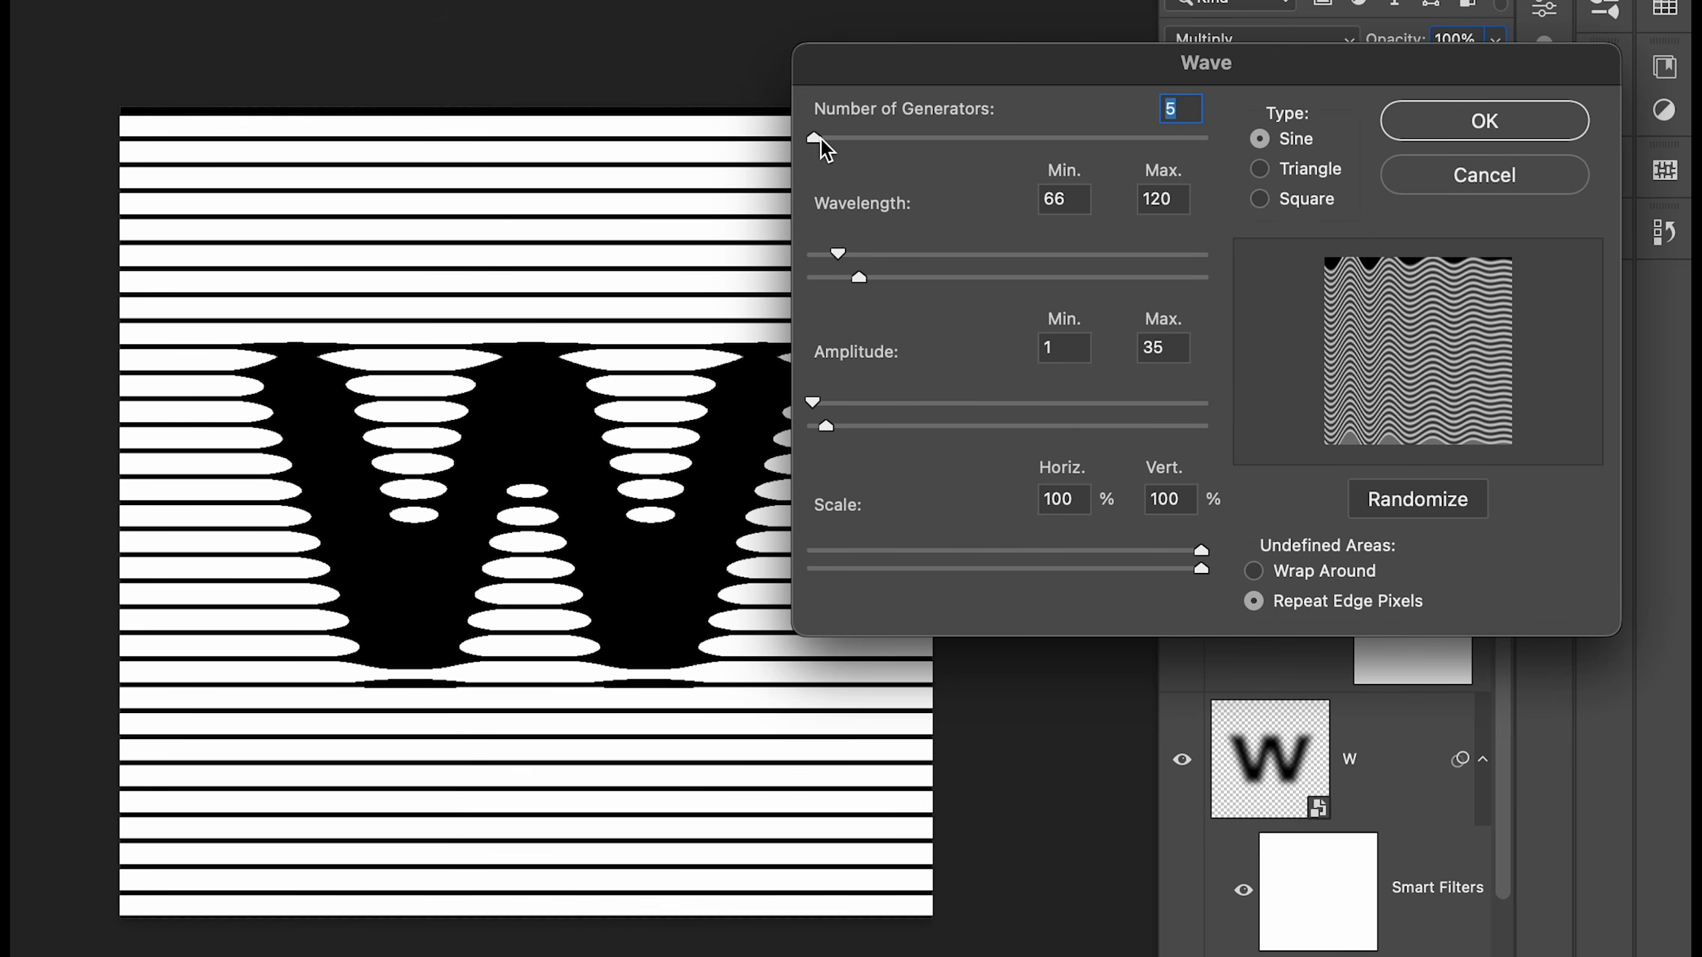
{"action": "left_click_drag", "start_coordinate": [821, 138], "coordinate": [805, 142]}
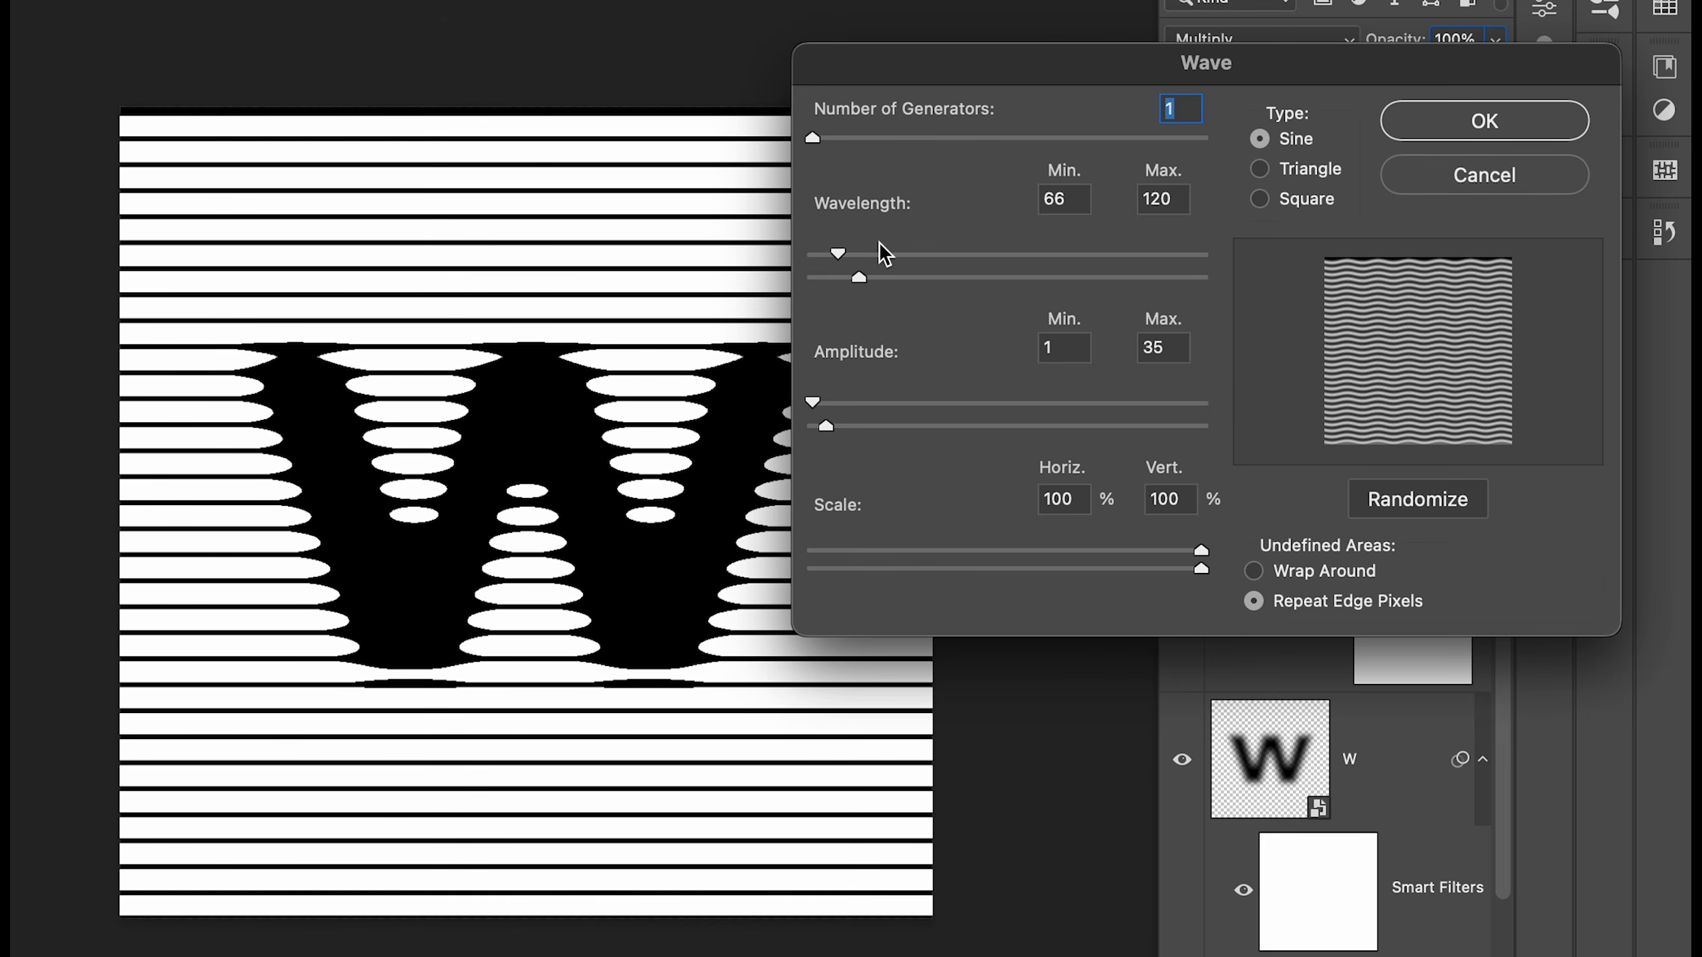
{"action": "mouse_move", "coordinate": [837, 252]}
{"action": "left_mouse_down"}
{"action": "mouse_move", "coordinate": [823, 255]}
{"action": "mouse_move", "coordinate": [851, 257]}
{"action": "mouse_move", "coordinate": [830, 263]}
{"action": "left_mouse_up"}
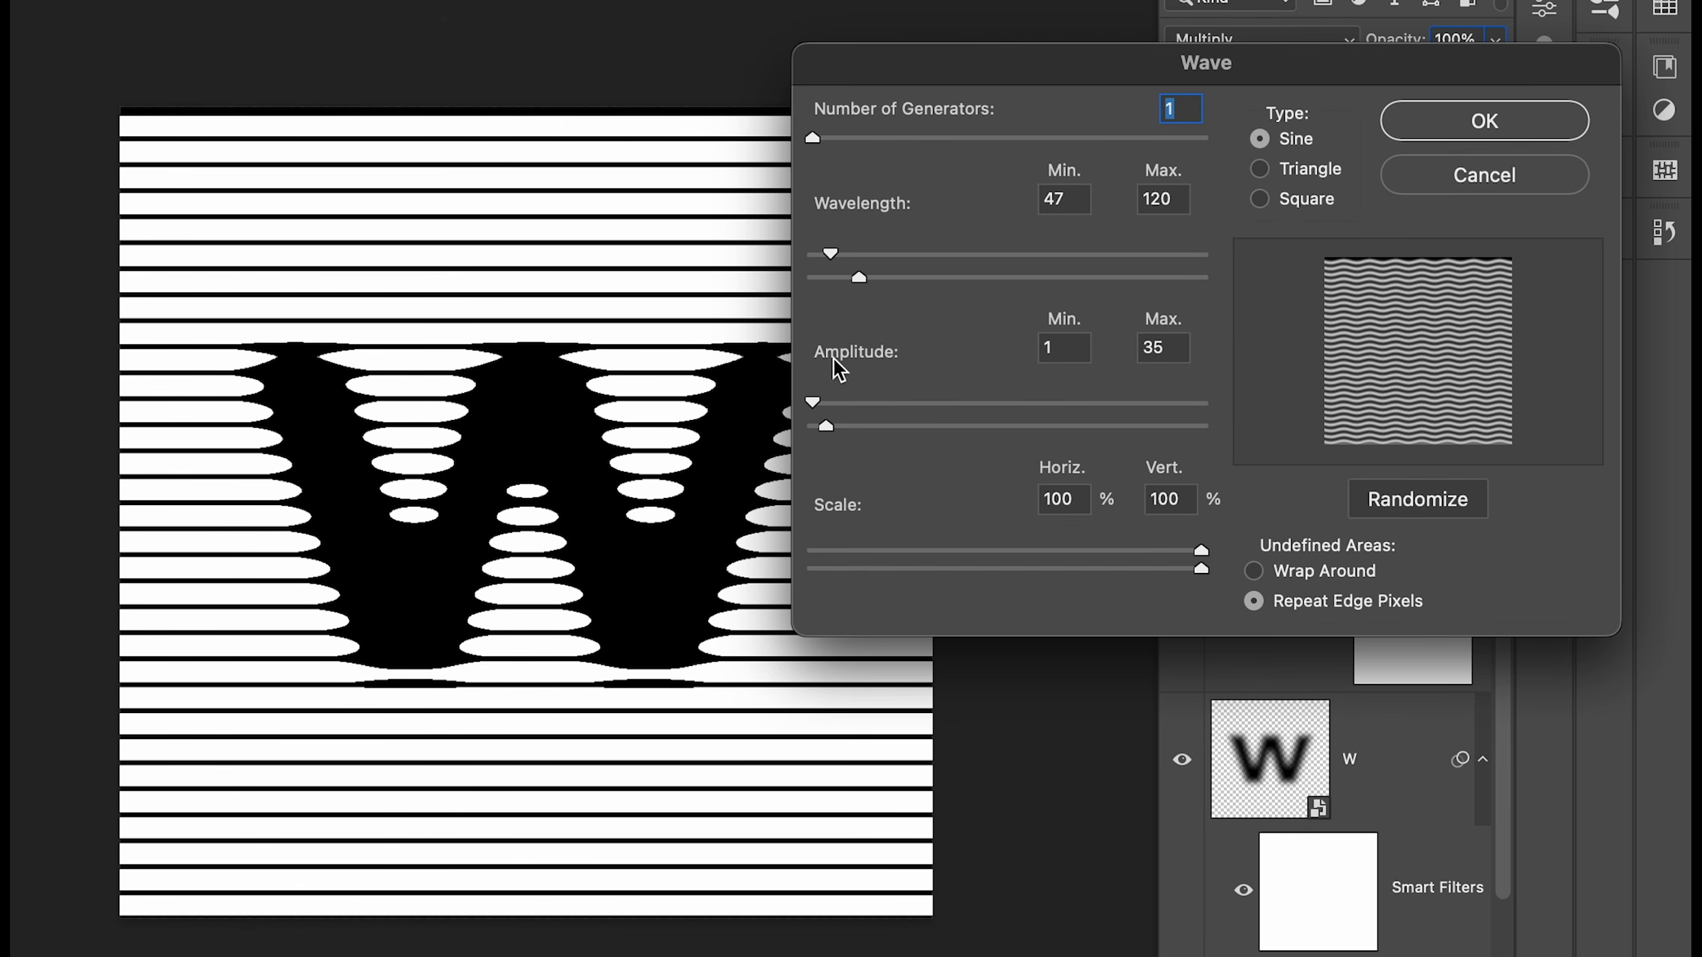
{"action": "left_click_drag", "start_coordinate": [812, 399], "coordinate": [824, 401]}
{"action": "left_click", "coordinate": [1398, 132]}
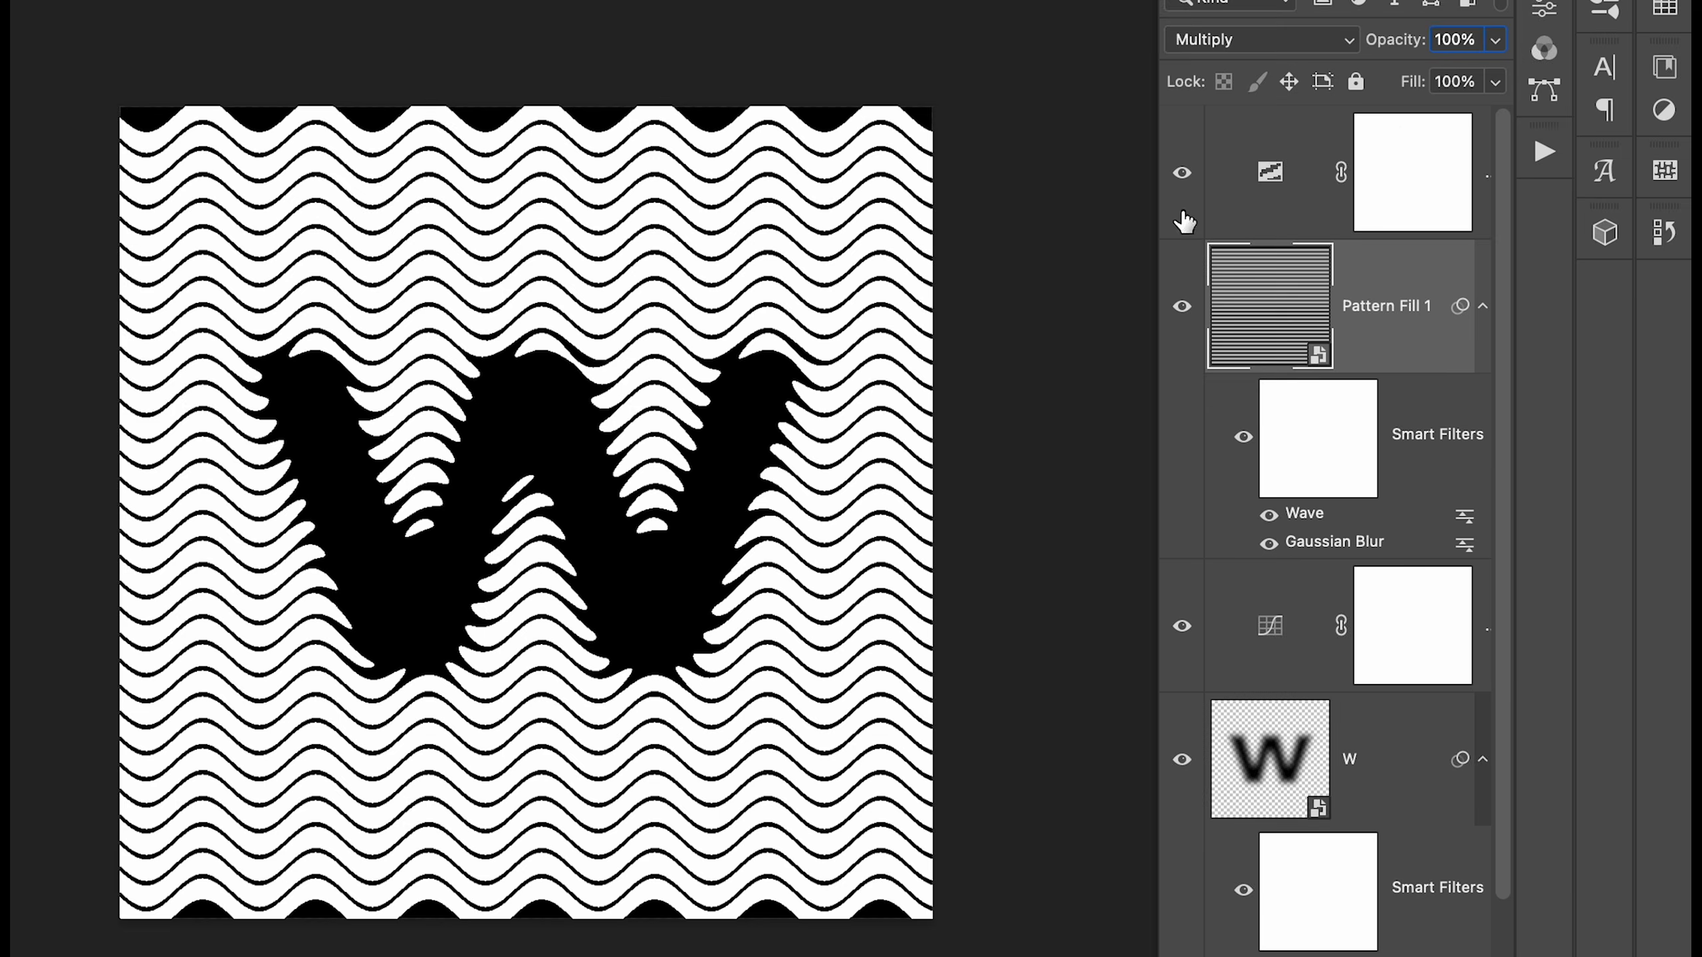
Enlarge the Pattern Fill 1 layer slightly beyond the canvas's upper and lower edges to hide the uneven wave borders
{"action": "scroll", "coordinate": [819, 495], "scroll_direction": "down", "scroll_amount": 5}
{"action": "scroll", "coordinate": [795, 515], "scroll_direction": "up", "scroll_amount": 5}
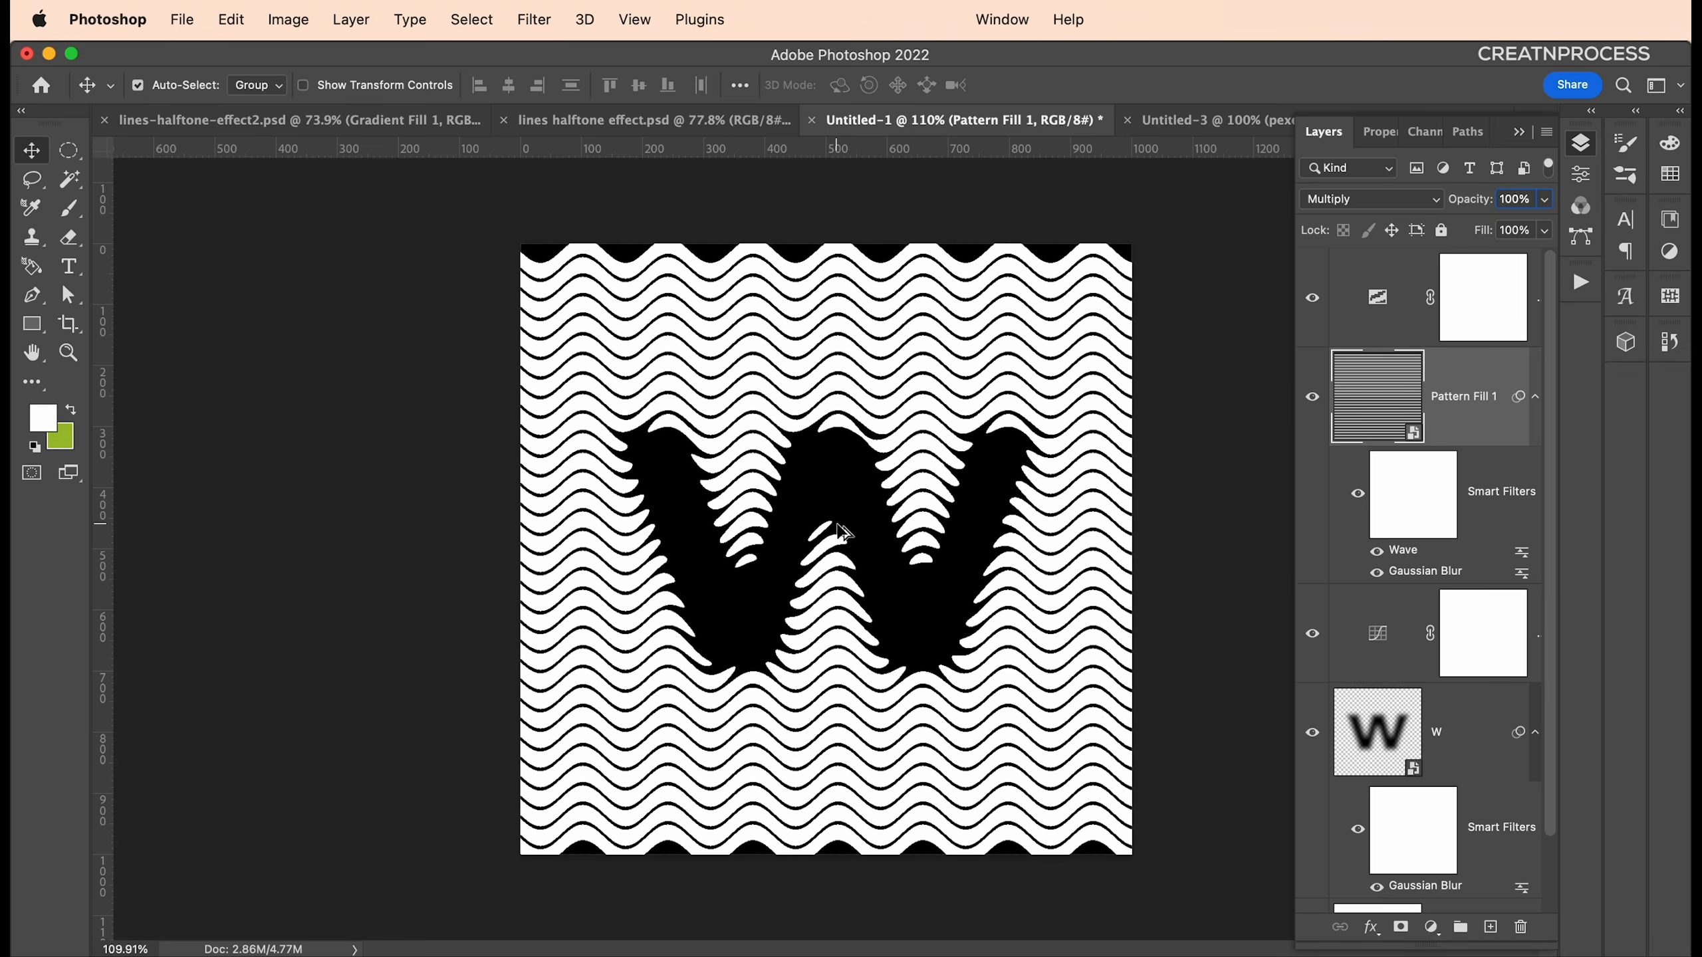
{"action": "scroll", "coordinate": [843, 523], "scroll_direction": "up", "scroll_amount": 4}
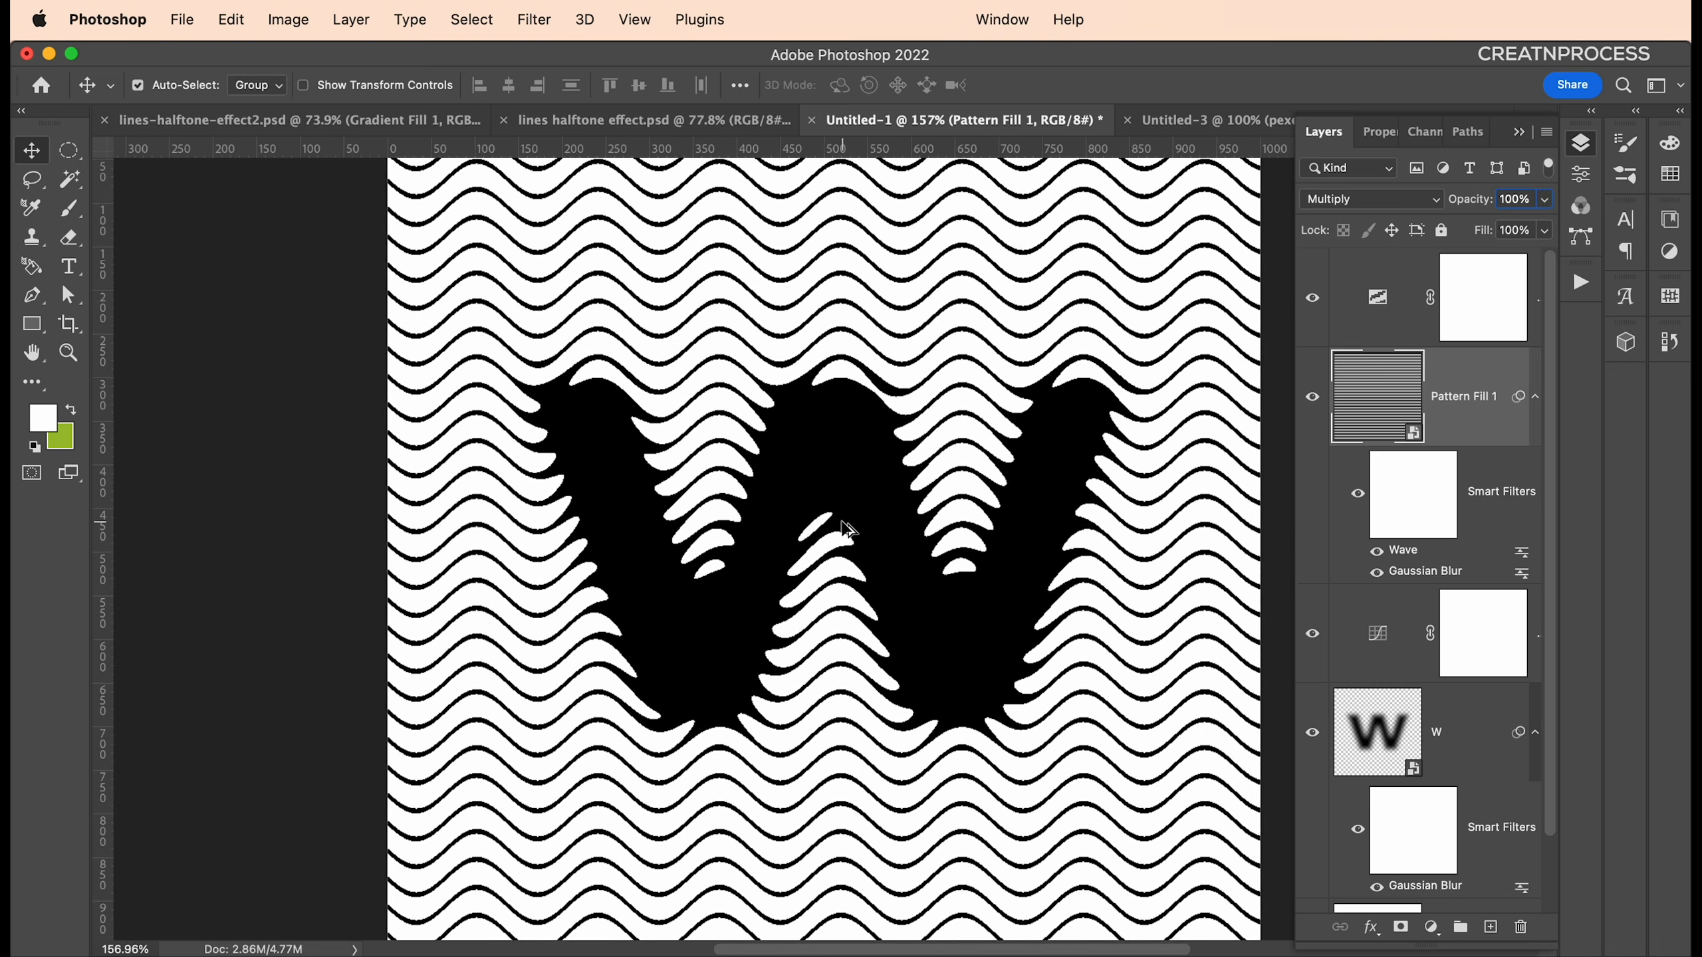
{"action": "scroll", "coordinate": [843, 523], "scroll_direction": "down", "scroll_amount": 3}
{"action": "key", "text": "super+t"}
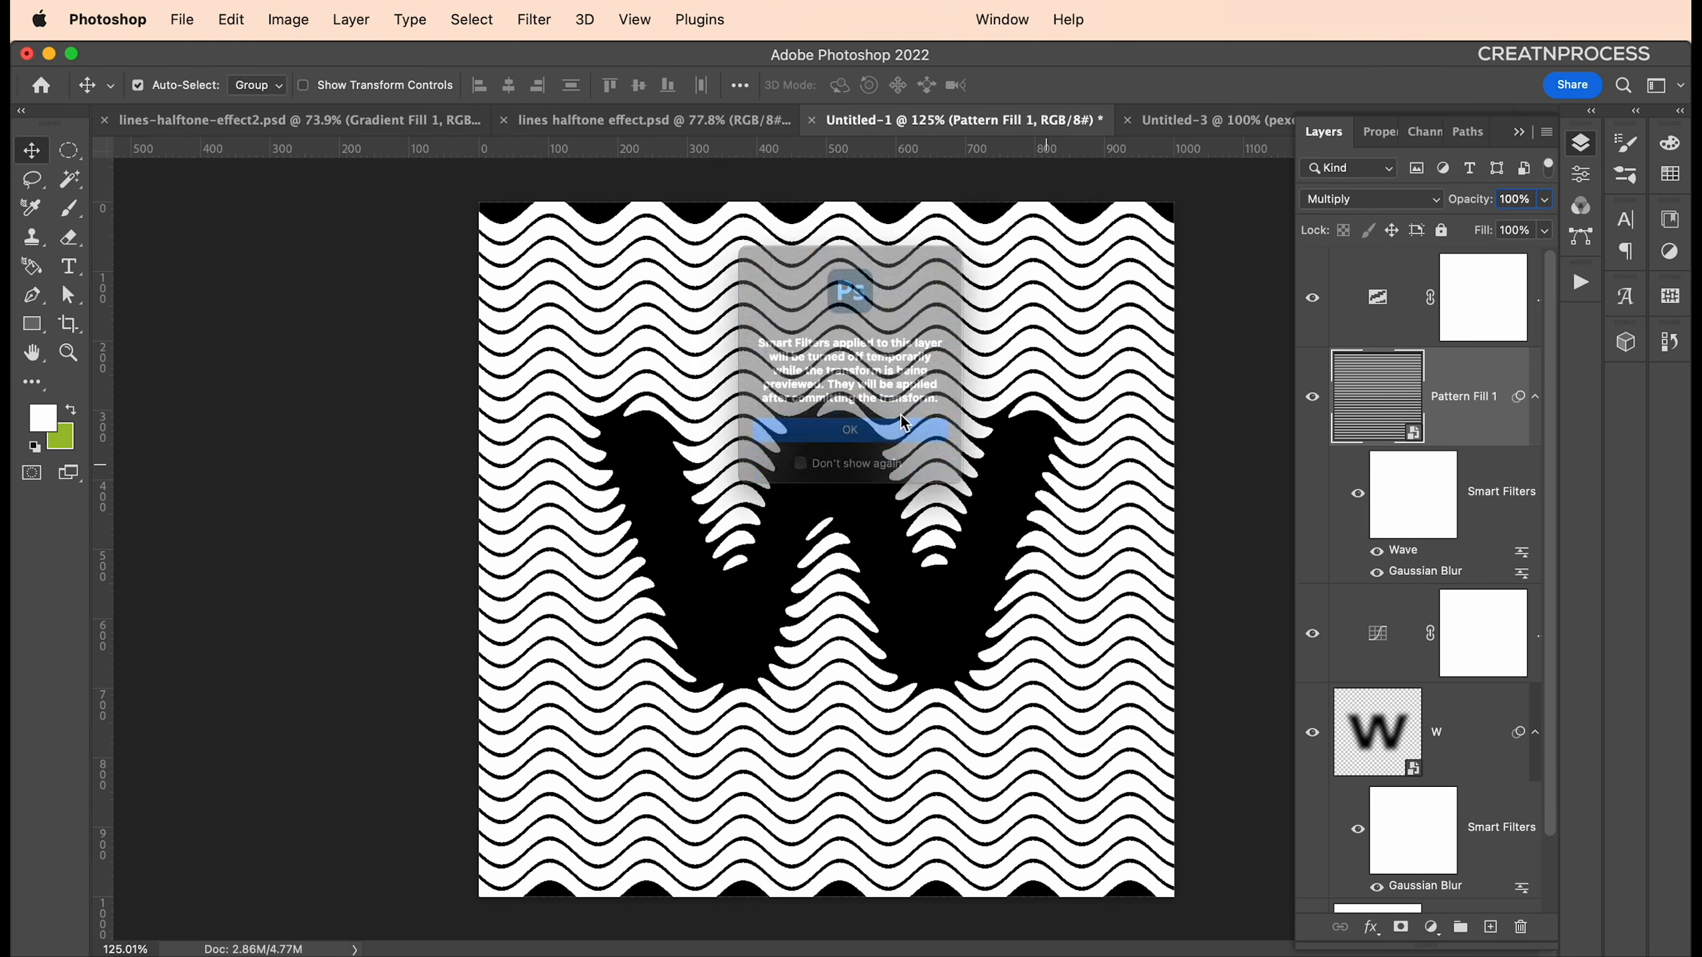
{"action": "left_click", "coordinate": [875, 451]}
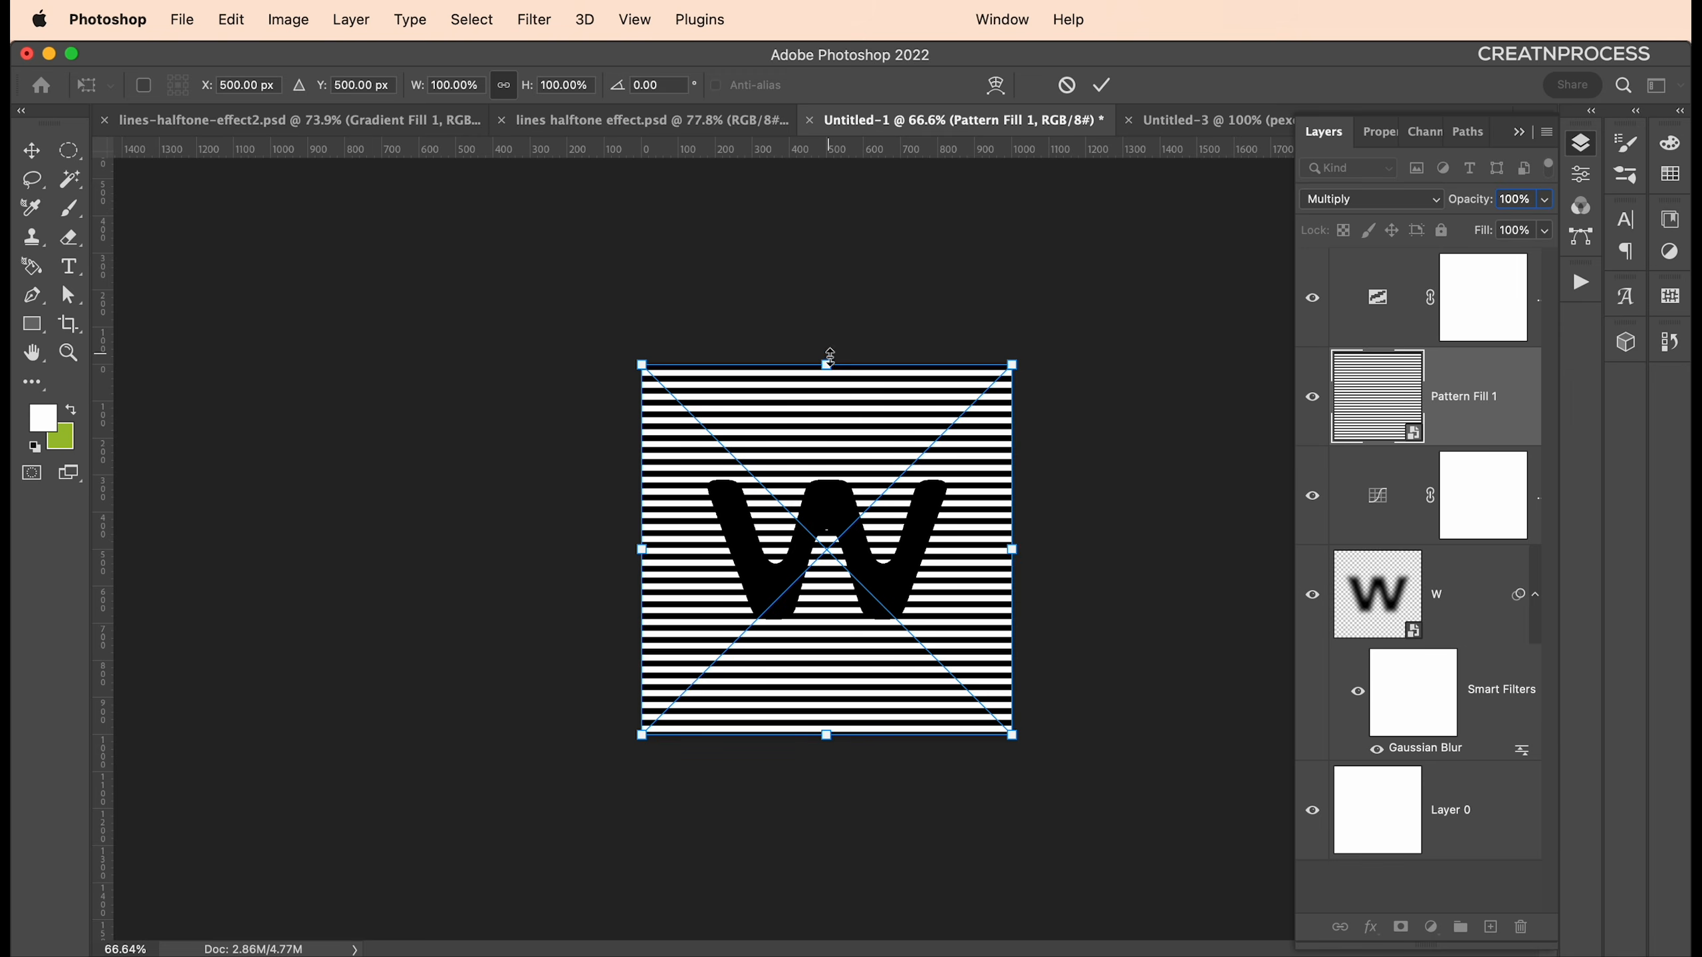
{"action": "left_click_drag", "start_coordinate": [830, 355], "coordinate": [827, 343]}
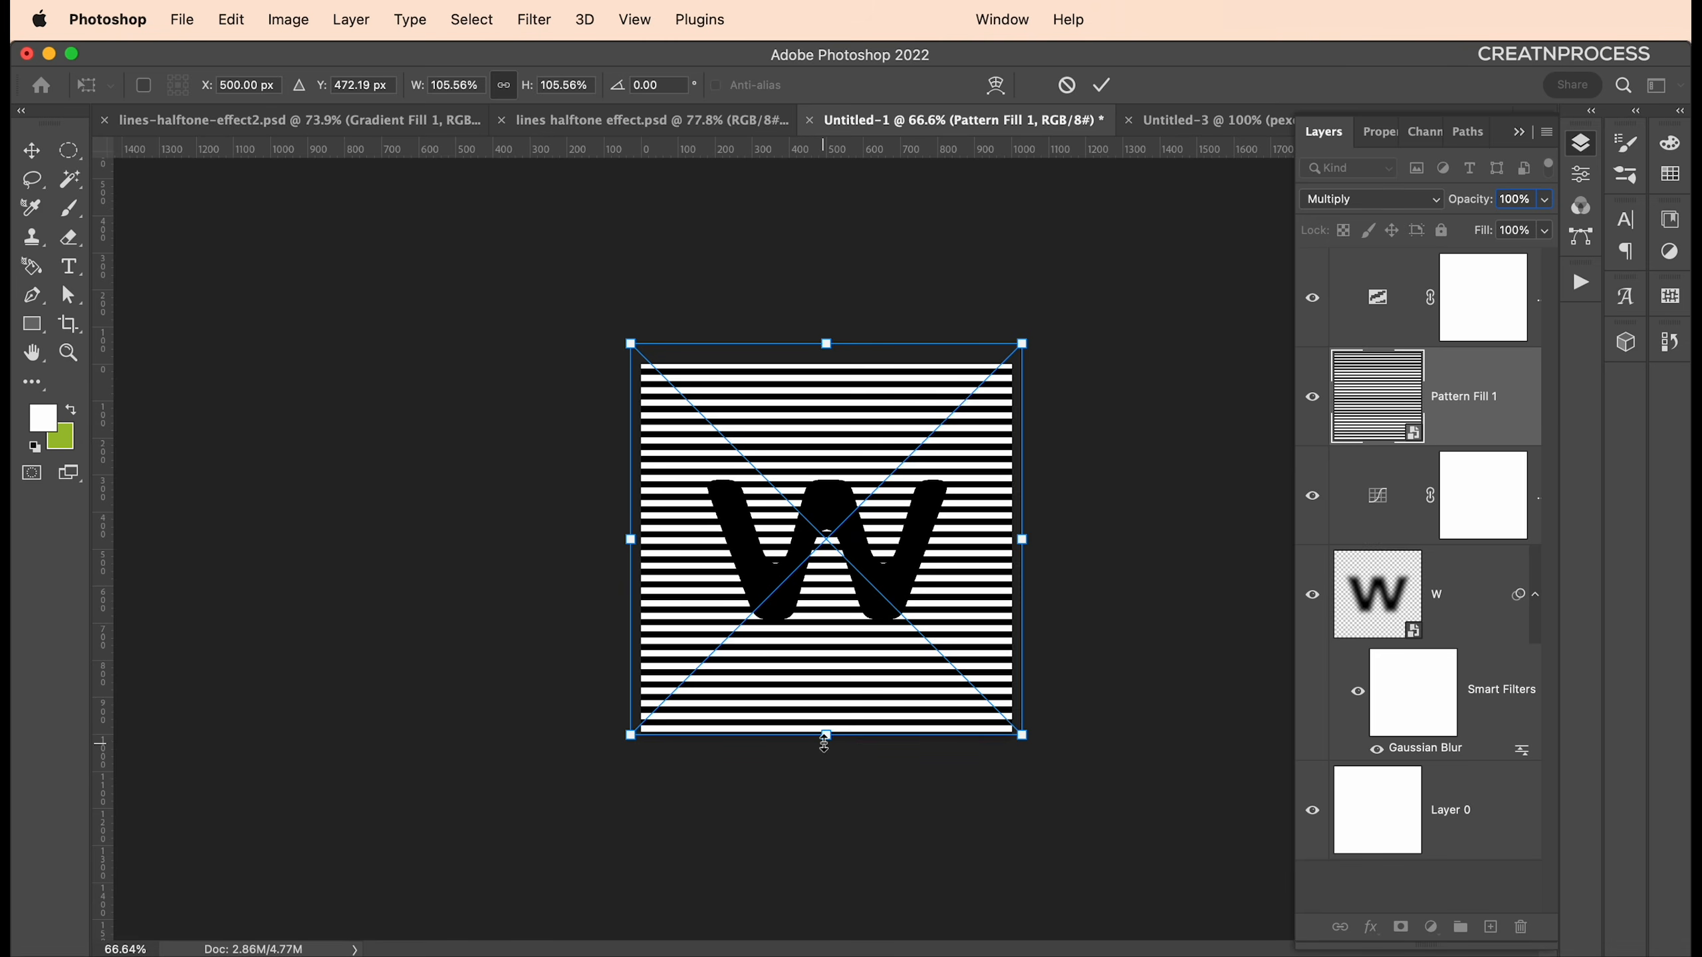
{"action": "left_click_drag", "start_coordinate": [827, 739], "coordinate": [829, 753]}
{"action": "key", "text": "Return"}
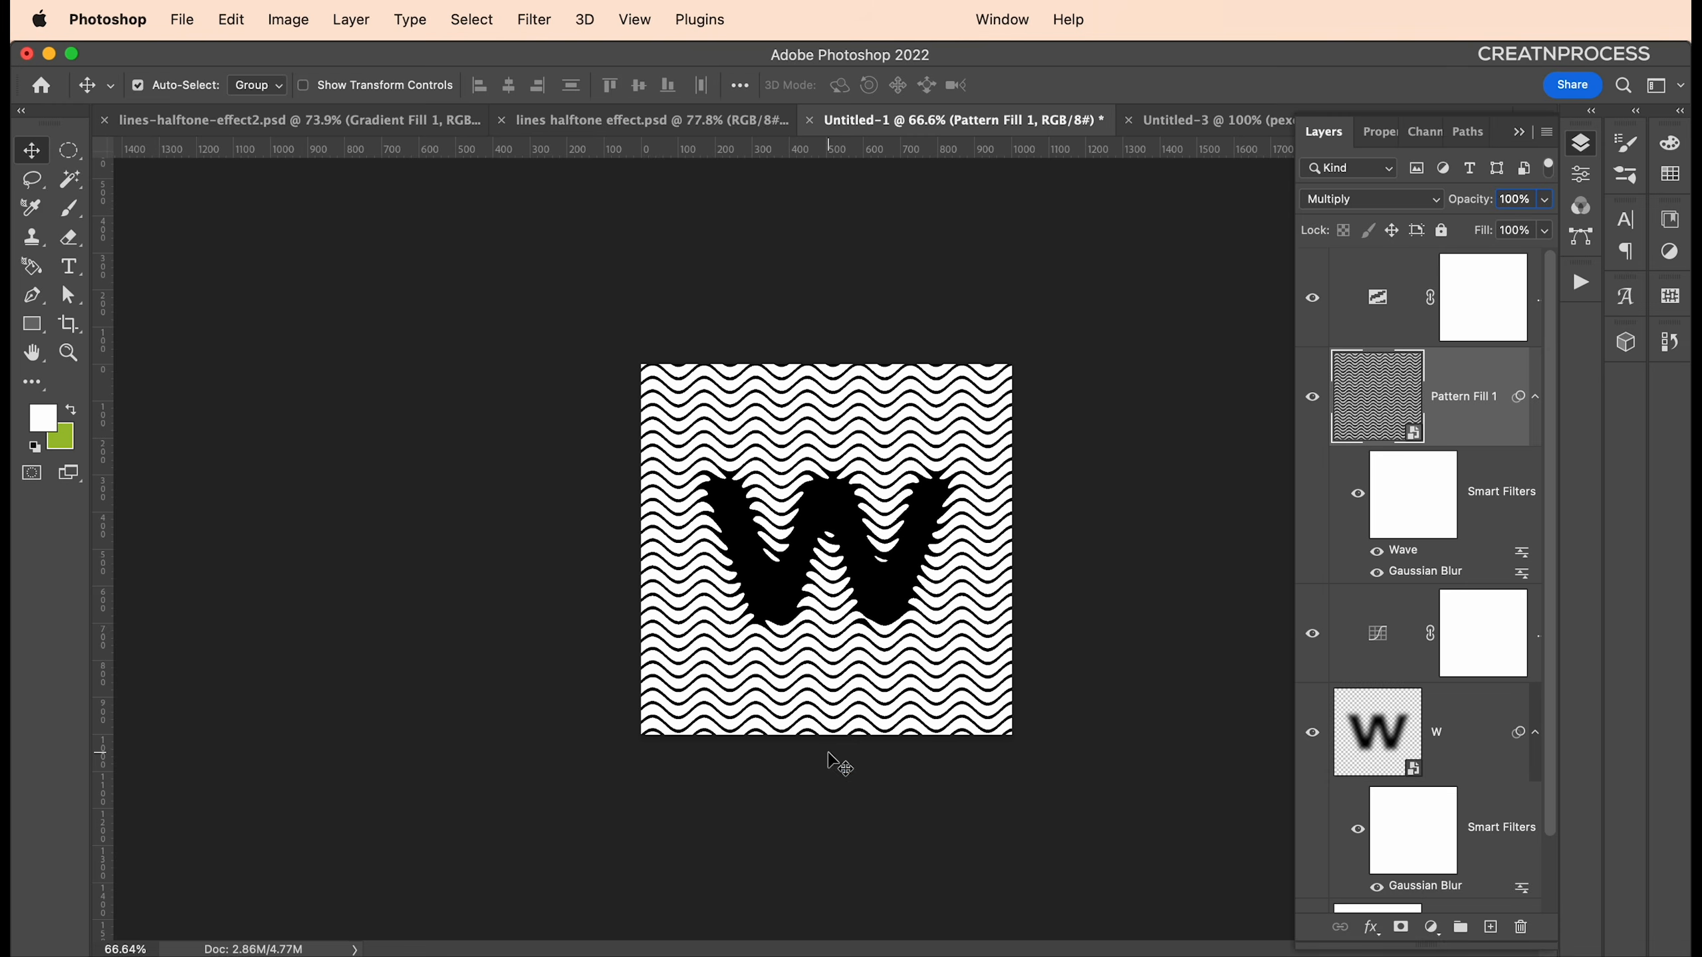
Flatten the Curves adjustment above the W, moving its dark point to input 67, output 72 and its light point to about 213, 209
{"action": "scroll", "coordinate": [871, 583], "scroll_direction": "up", "scroll_amount": 5}
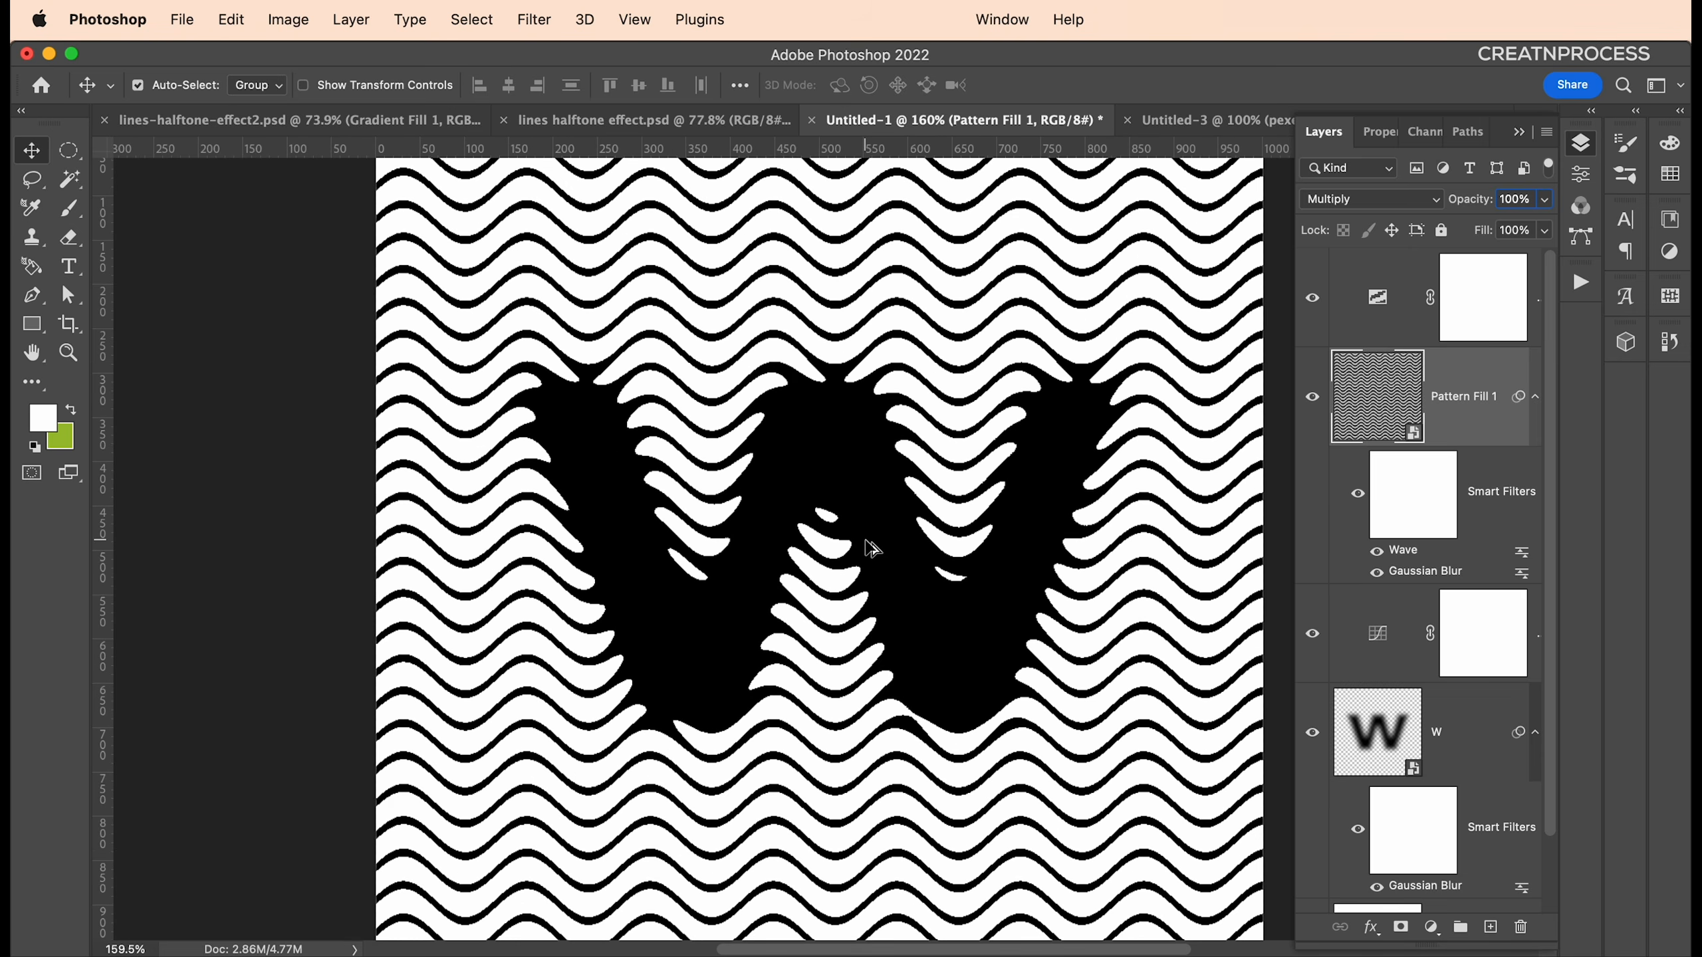
{"action": "scroll", "coordinate": [871, 549], "scroll_direction": "down", "scroll_amount": 2}
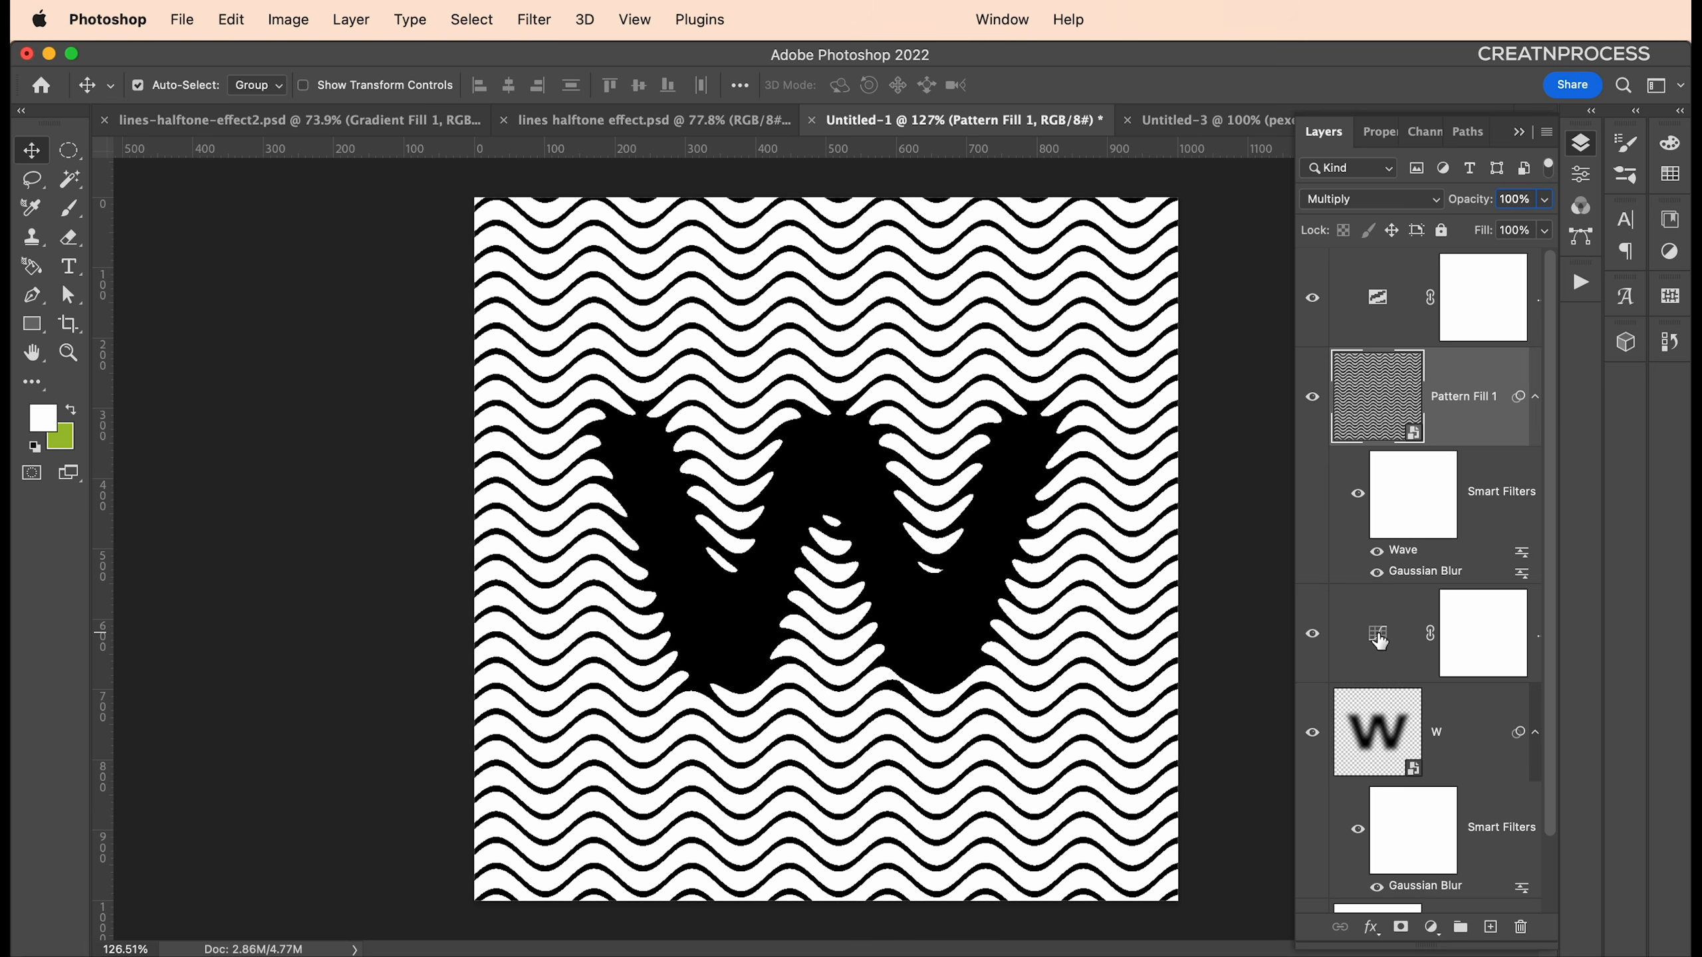
{"action": "double_click", "coordinate": [1379, 634]}
{"action": "left_click_drag", "start_coordinate": [1396, 385], "coordinate": [1401, 378]}
{"action": "scroll", "coordinate": [951, 462], "scroll_direction": "down", "scroll_amount": 5}
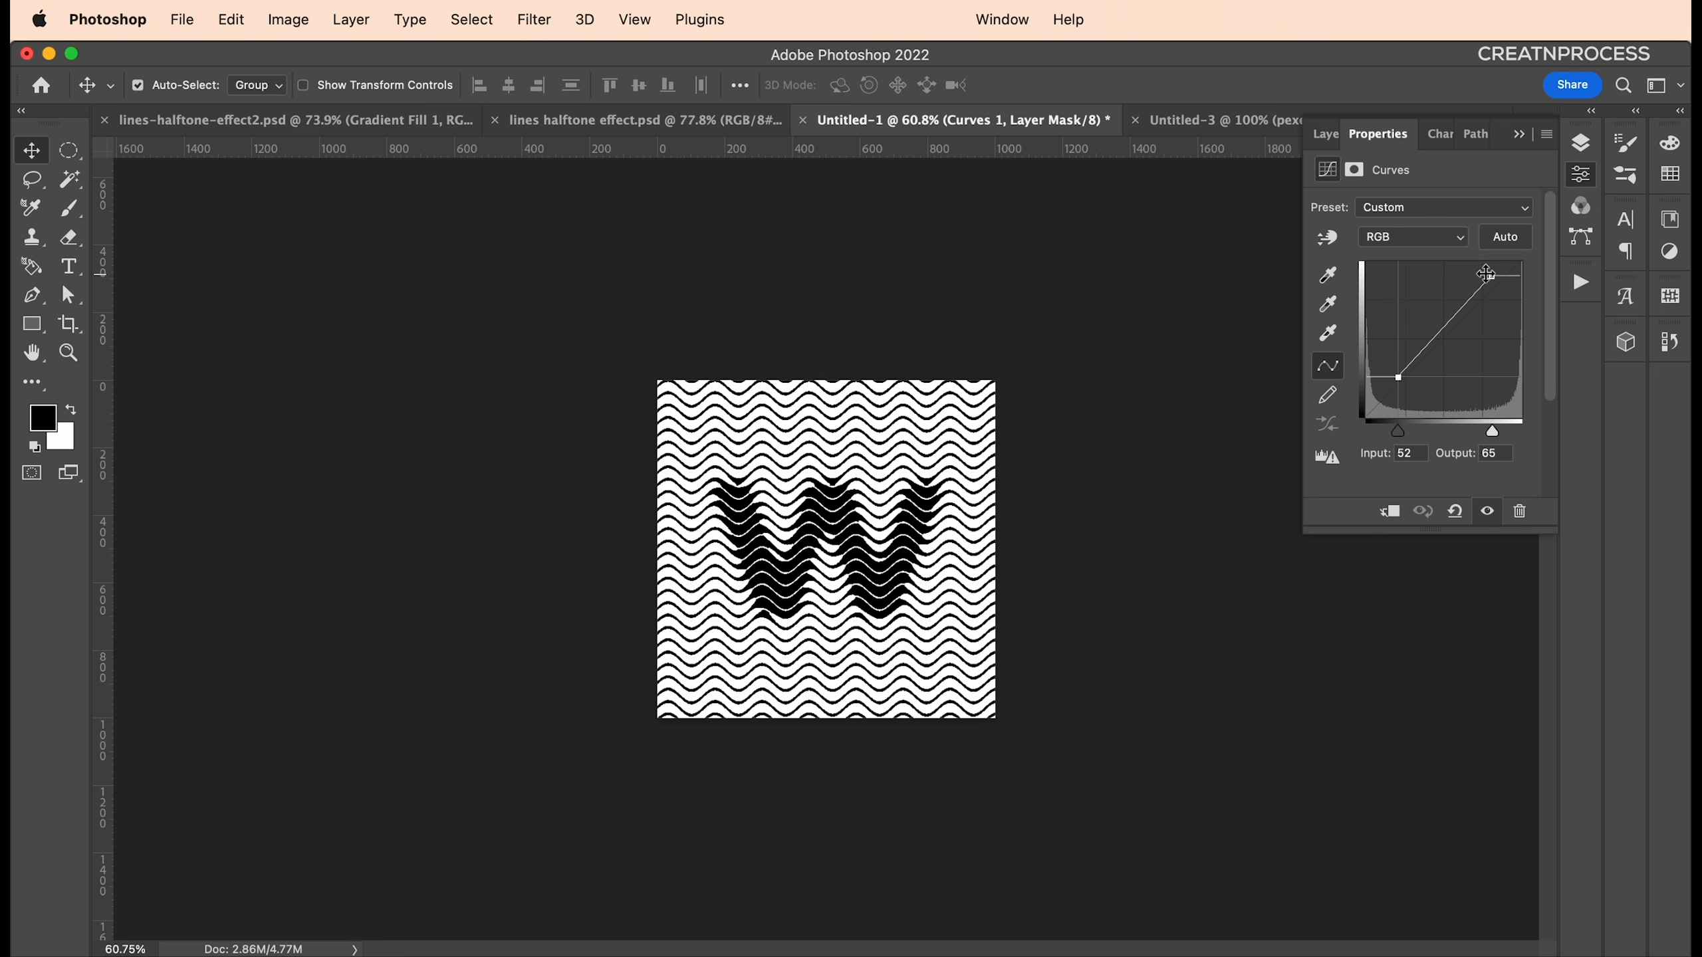
{"action": "mouse_move", "coordinate": [1486, 273]}
{"action": "left_mouse_down"}
{"action": "mouse_move", "coordinate": [1407, 335]}
{"action": "mouse_move", "coordinate": [1496, 294]}
{"action": "left_mouse_up"}
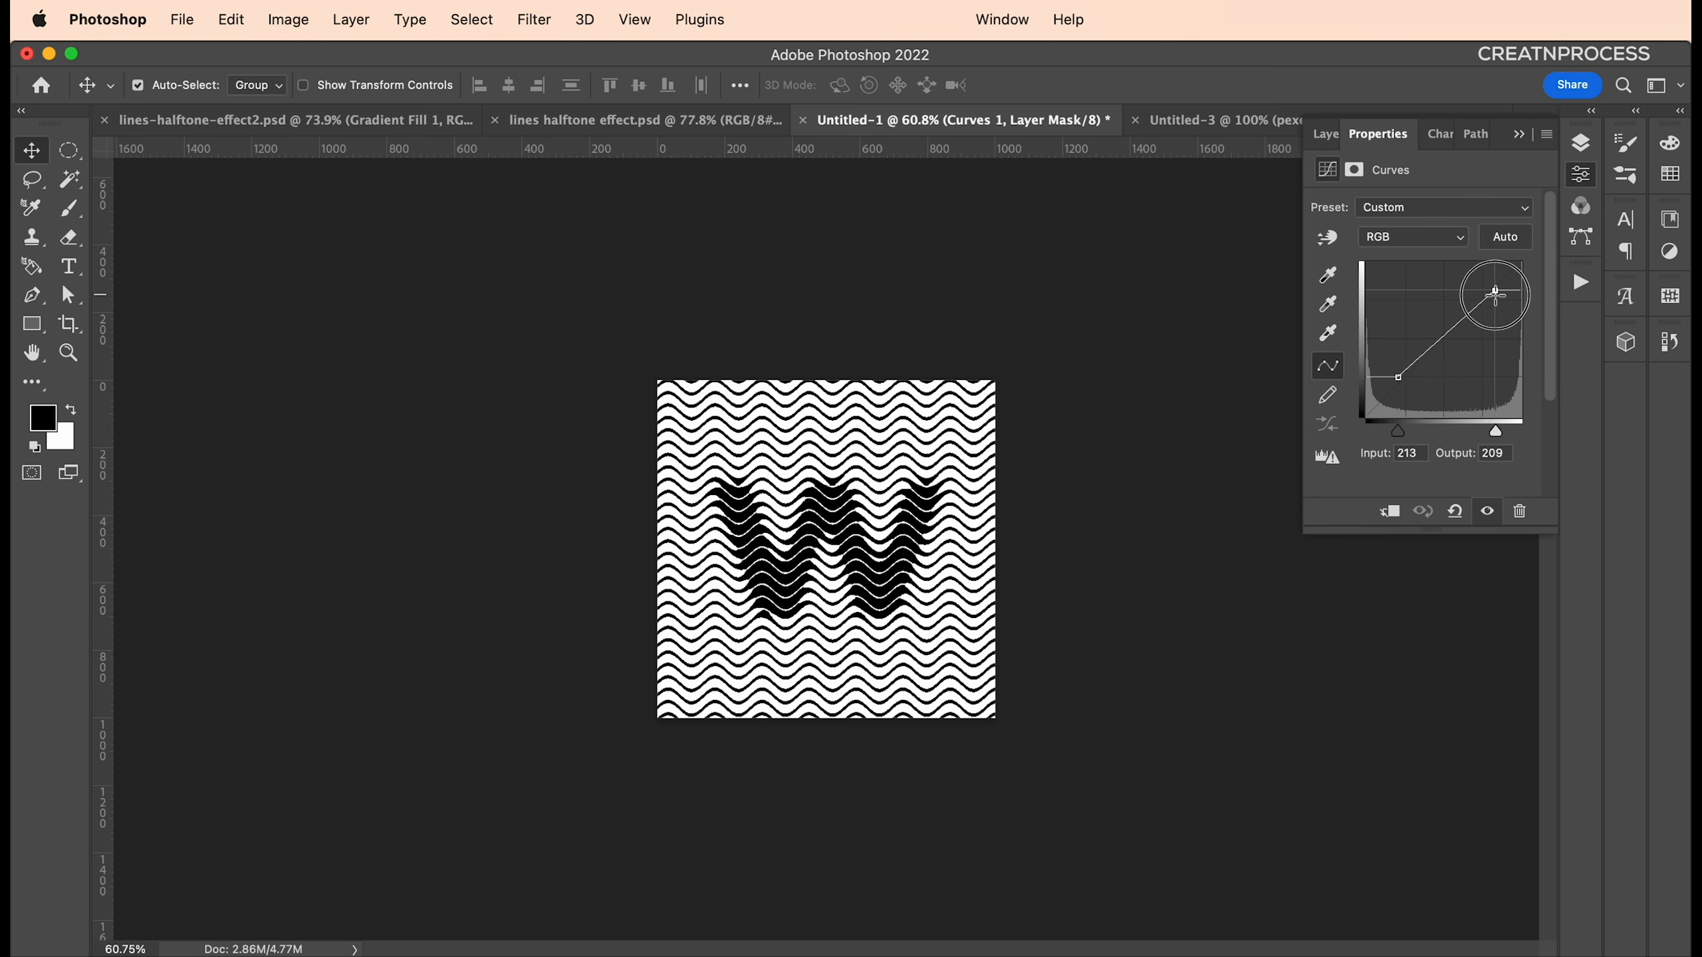
{"action": "left_click_drag", "start_coordinate": [1398, 378], "coordinate": [1406, 373]}
{"action": "scroll", "coordinate": [927, 546], "scroll_direction": "up", "scroll_amount": 4}
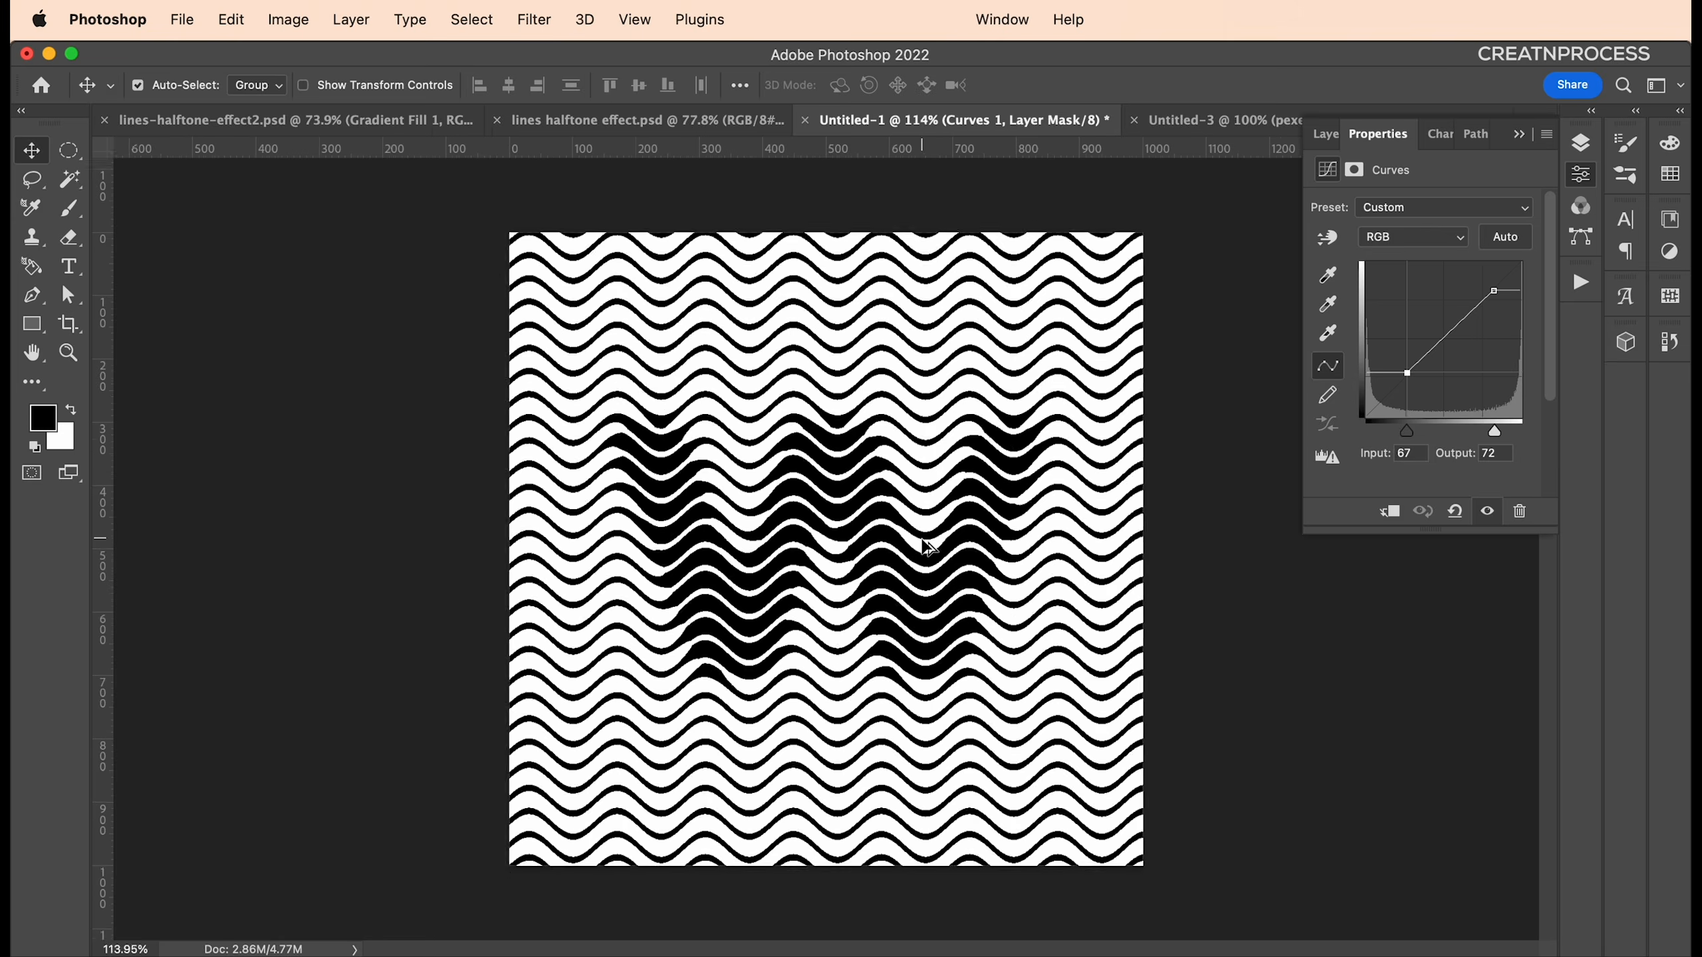
{"action": "scroll", "coordinate": [927, 547], "scroll_direction": "down", "scroll_amount": 1}
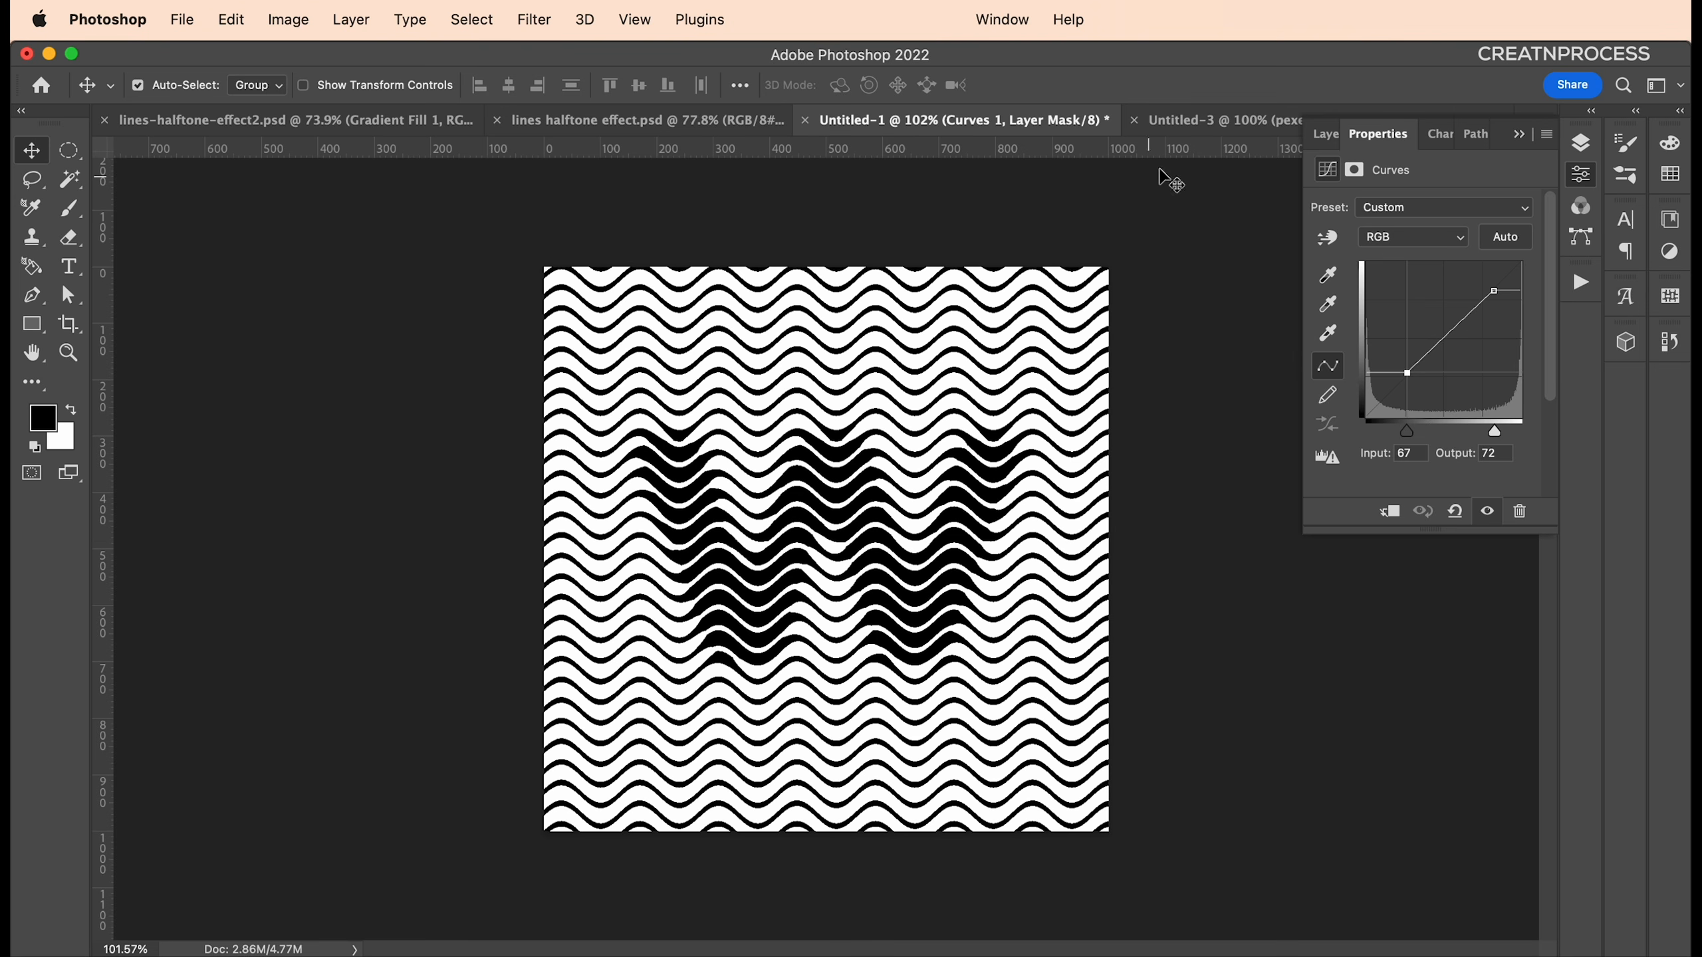
In the portrait document Untitled-3, add a Pattern fill layer above the circular portrait using the horizontal black-and-white stripe pattern
{"action": "left_click", "coordinate": [1203, 122]}
{"action": "scroll", "coordinate": [843, 514], "scroll_direction": "down", "scroll_amount": 2}
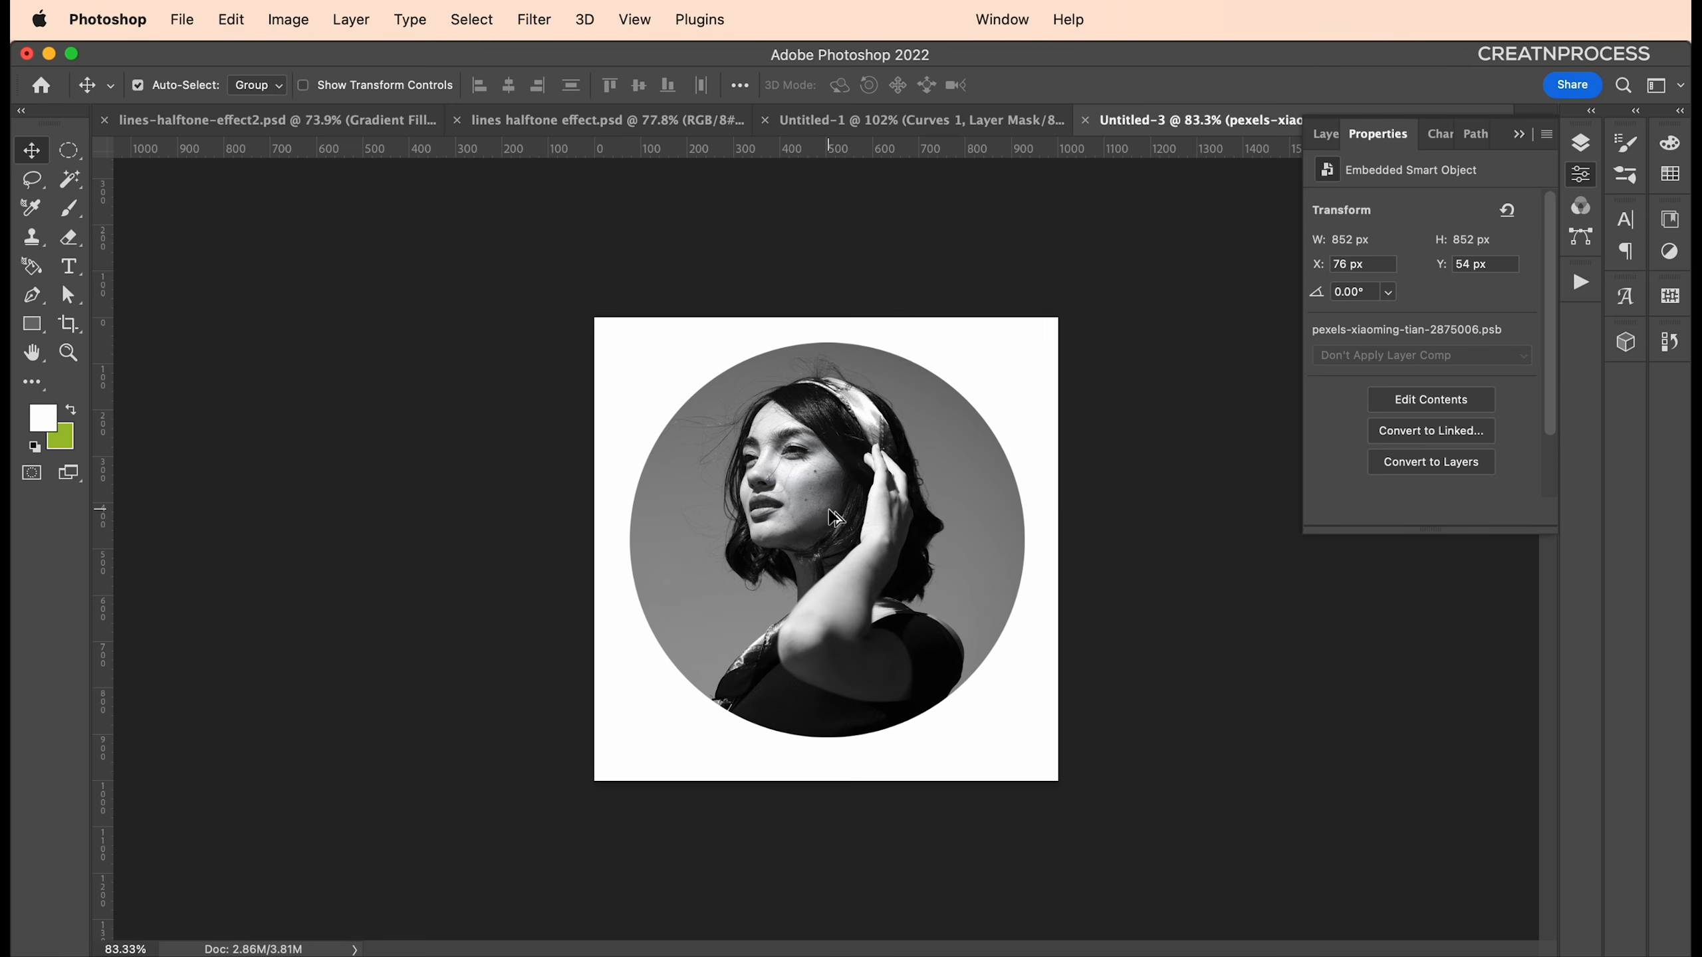
{"action": "scroll", "coordinate": [841, 511], "scroll_direction": "up", "scroll_amount": 1}
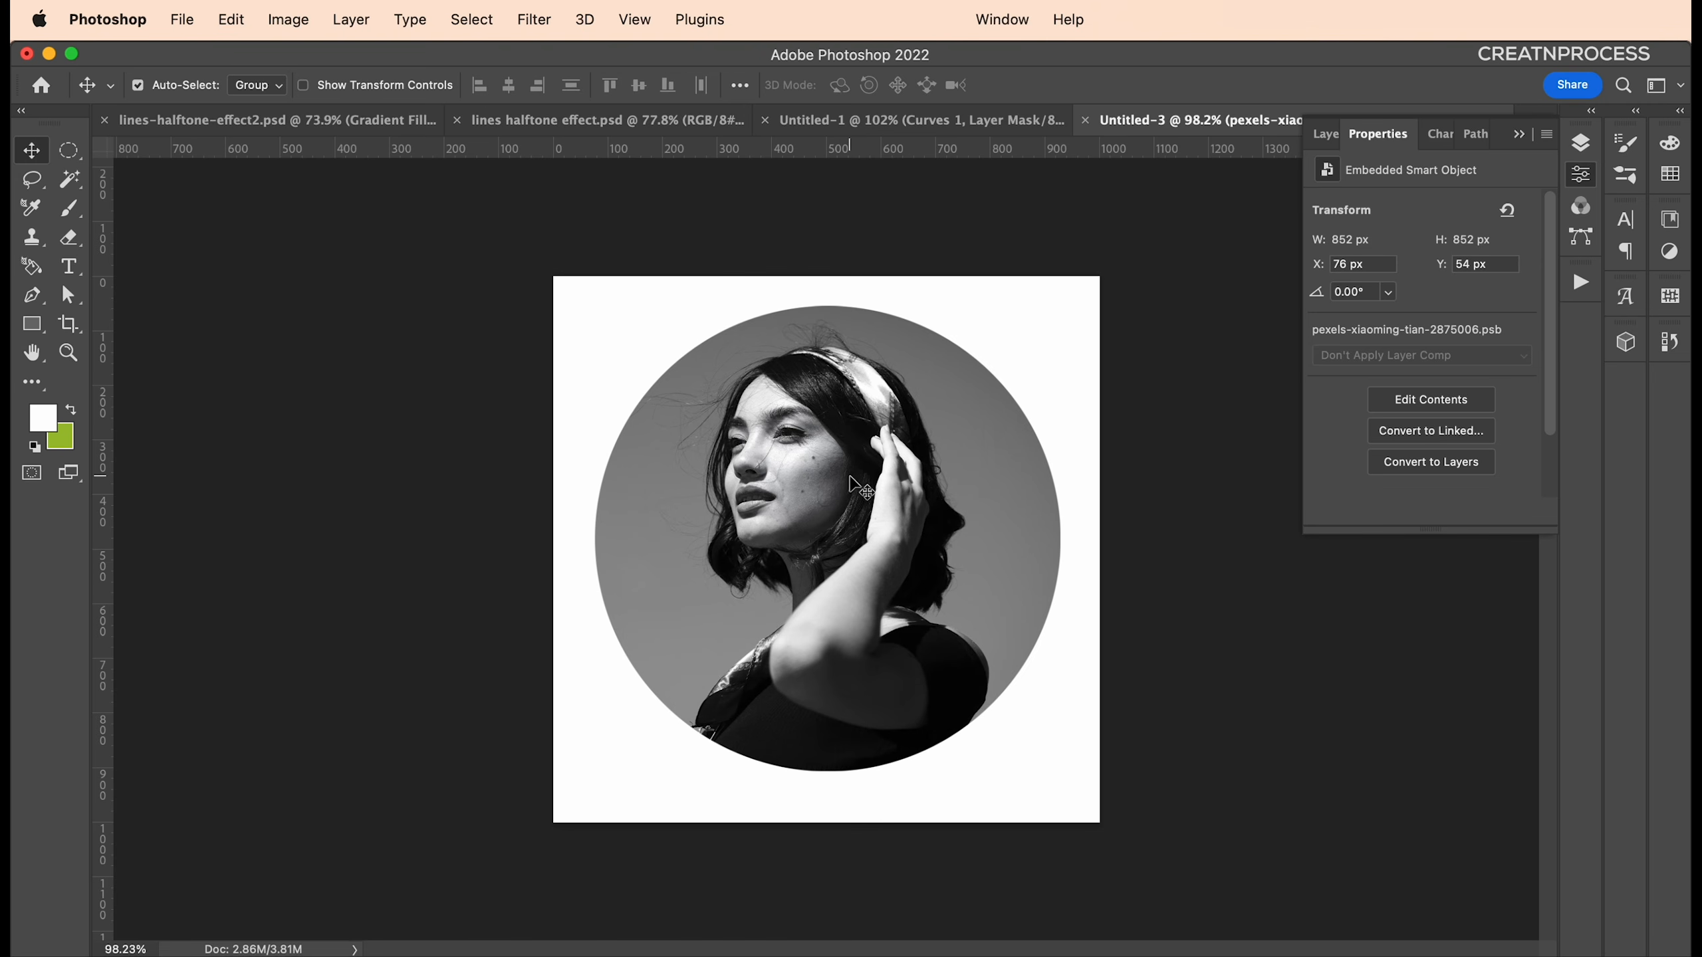
{"action": "left_click", "coordinate": [1525, 140]}
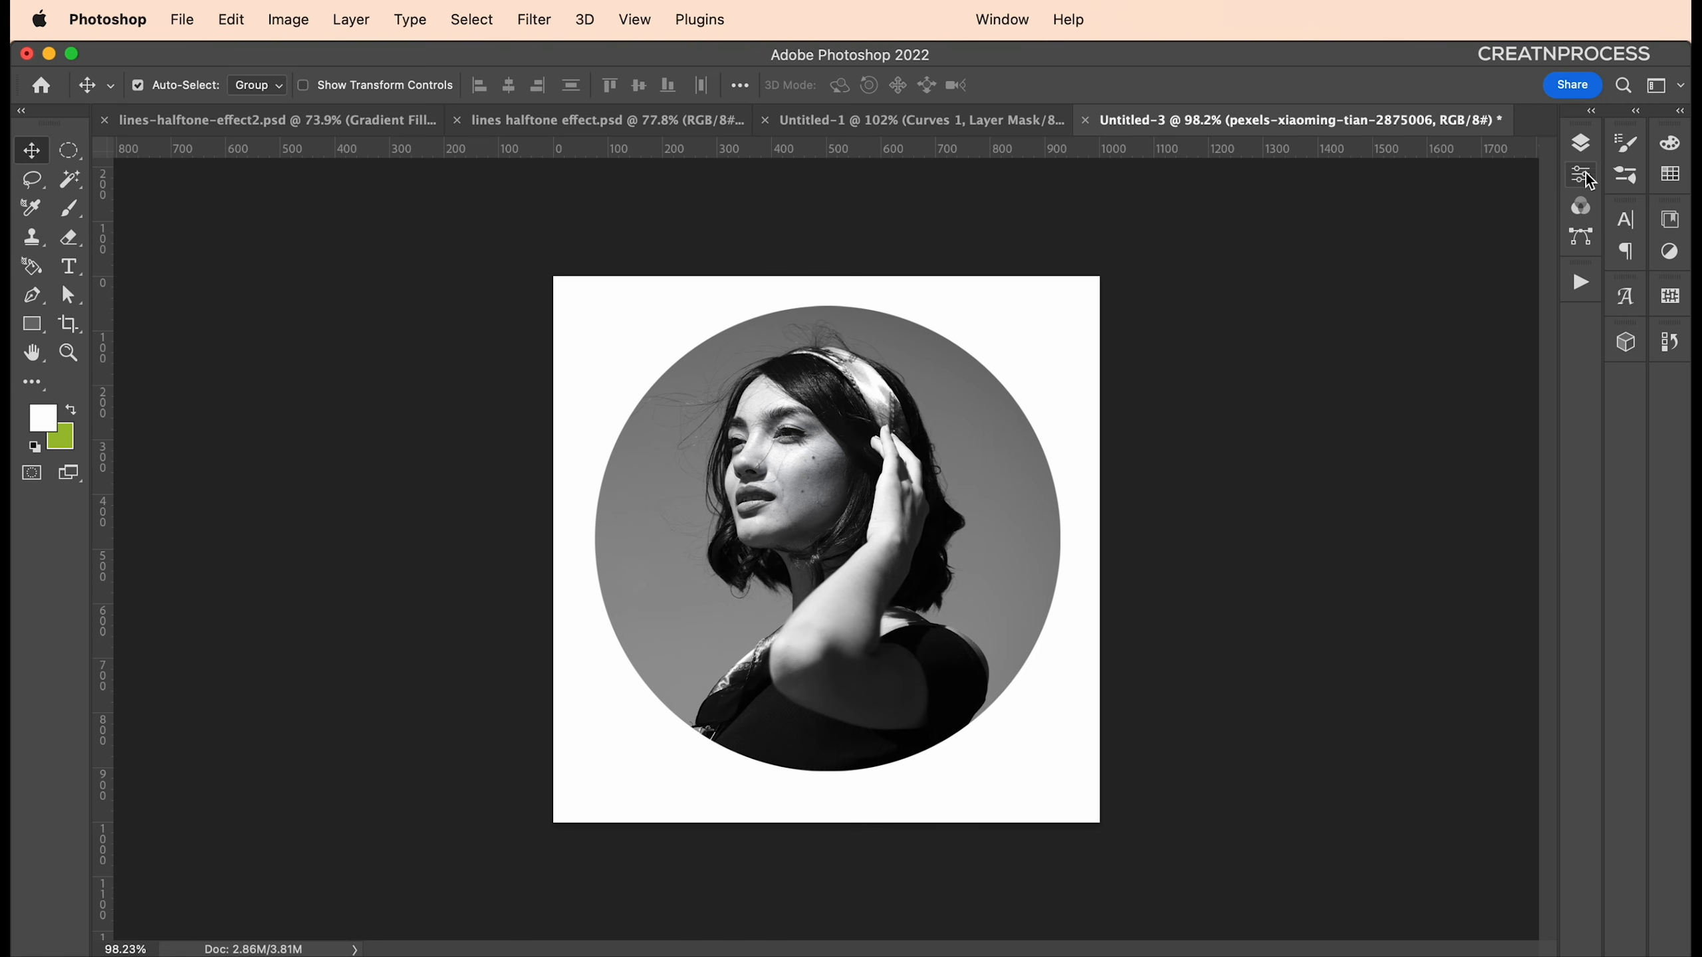
{"action": "left_click", "coordinate": [1581, 143]}
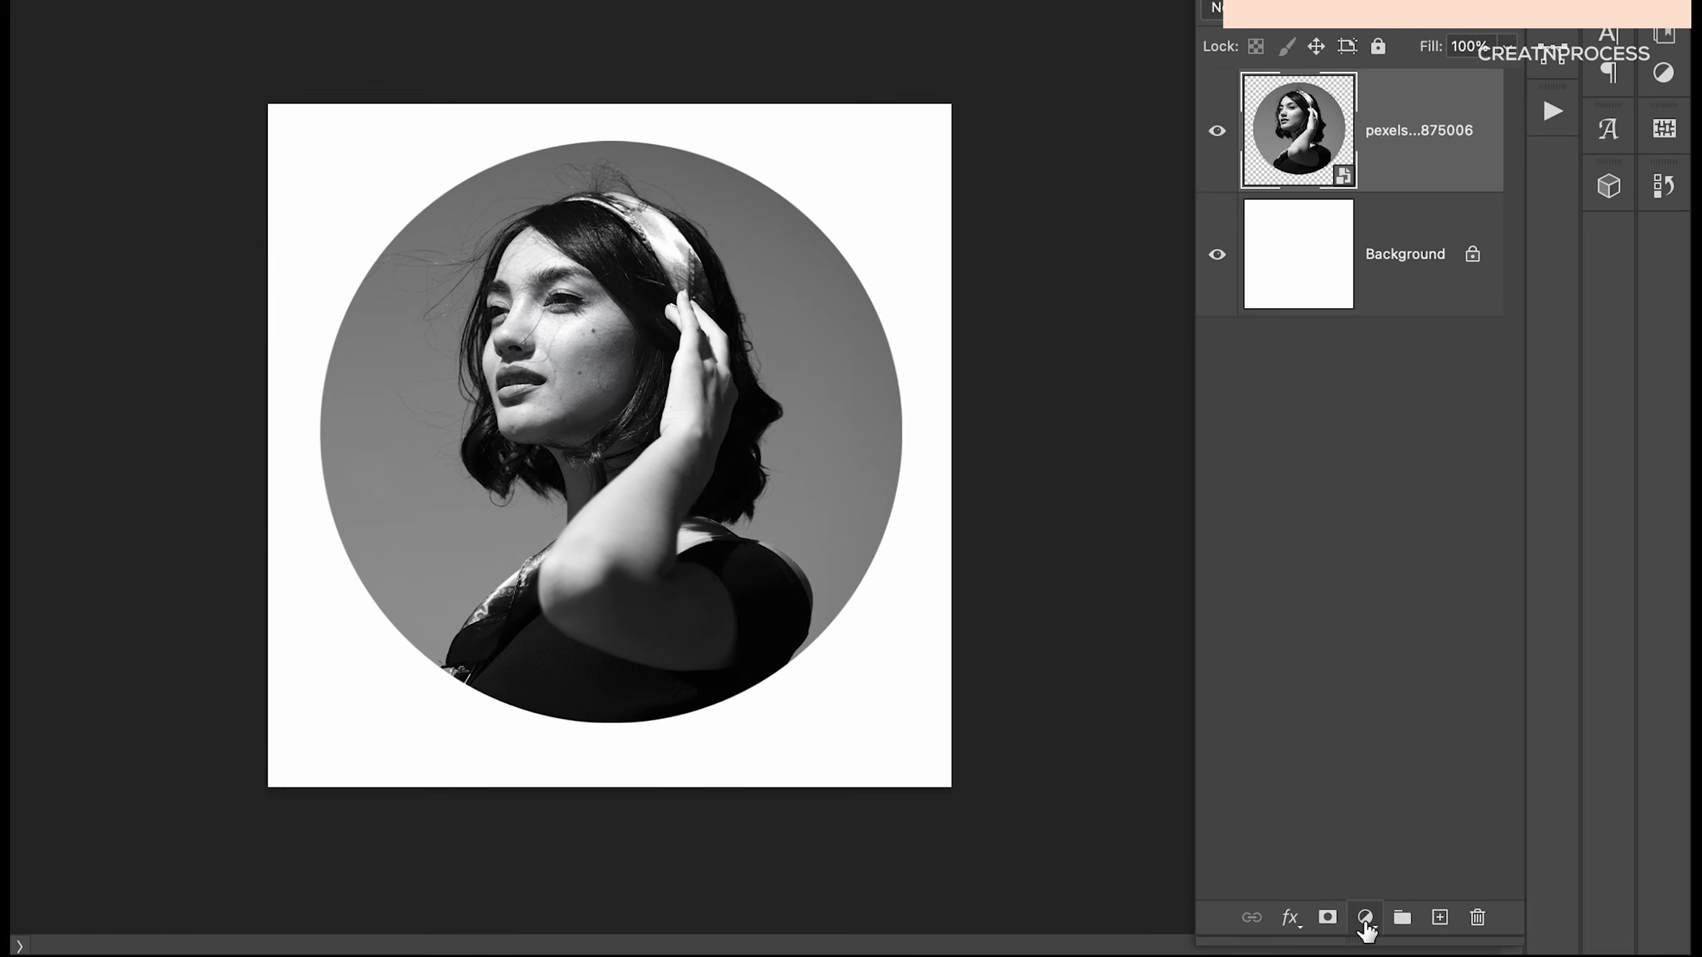
{"action": "left_click", "coordinate": [1432, 927]}
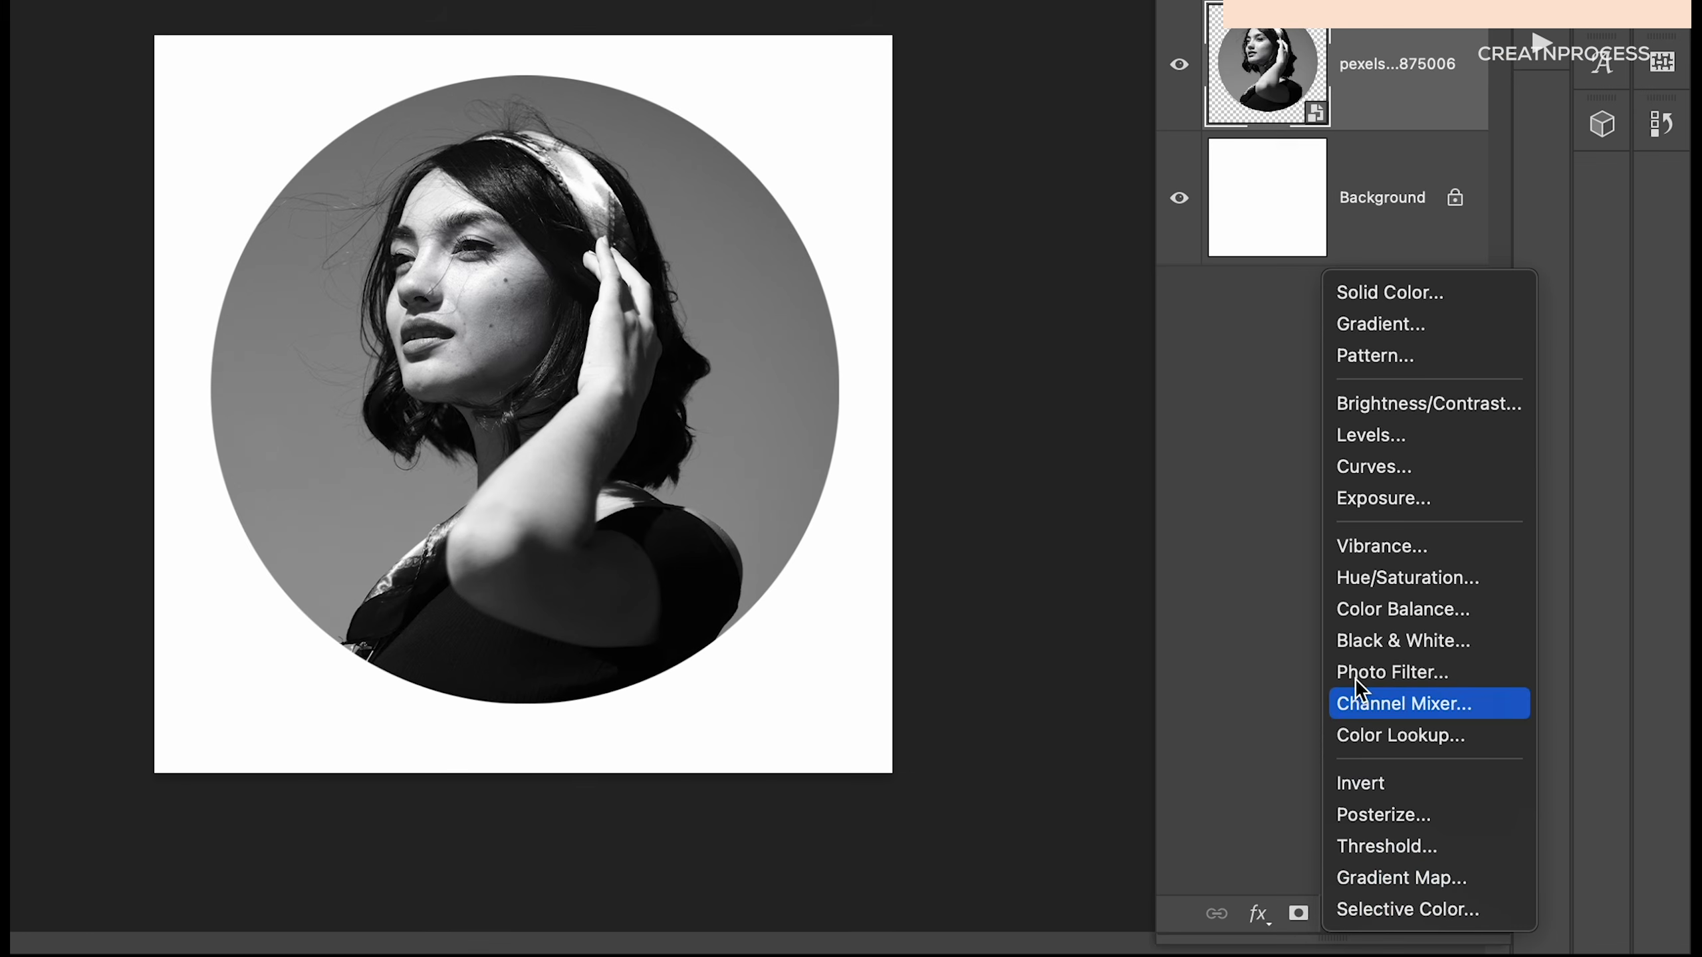
{"action": "left_click", "coordinate": [1379, 355]}
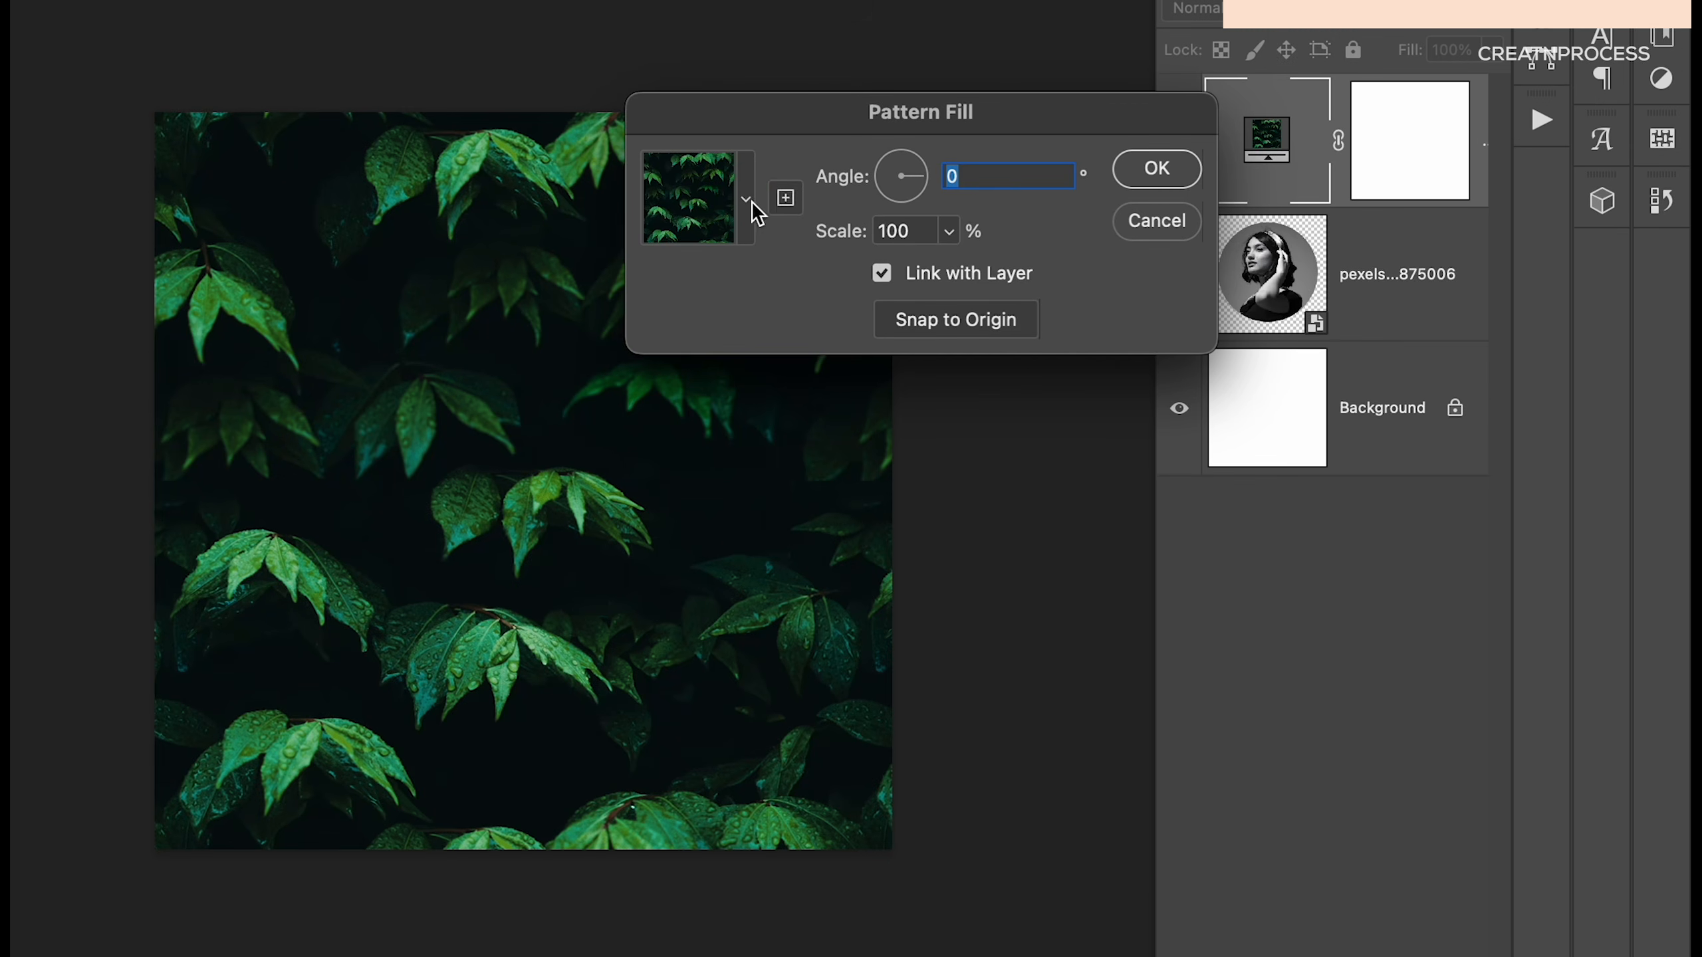
{"action": "left_click", "coordinate": [748, 201]}
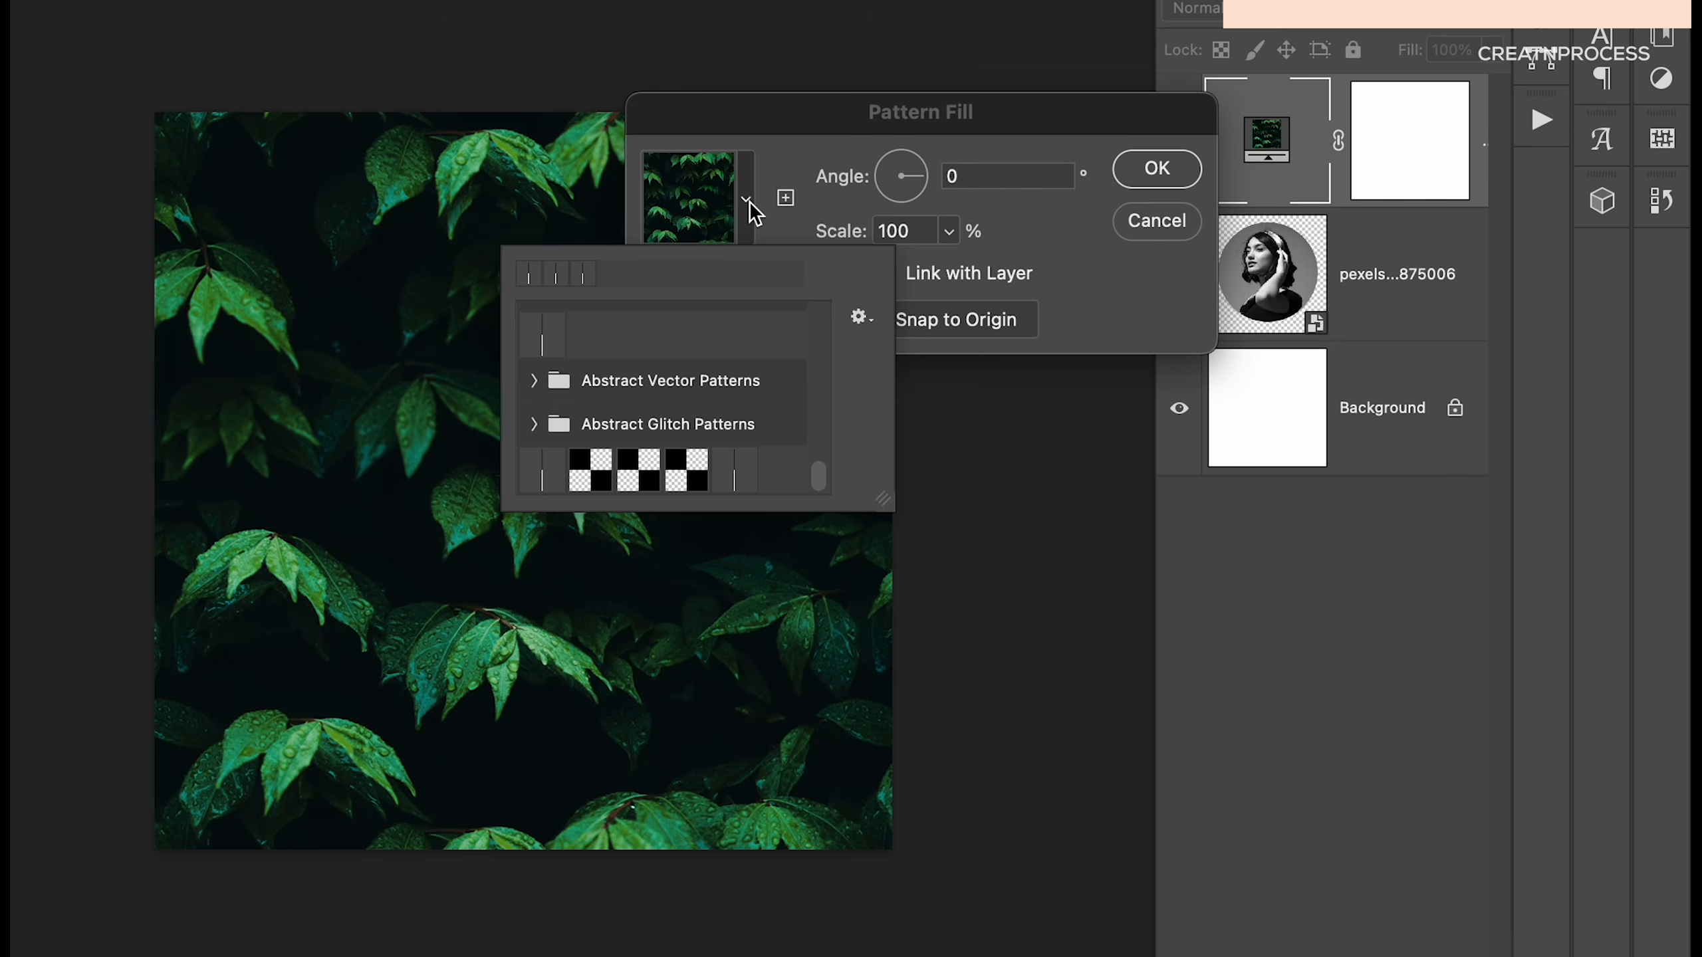
{"action": "left_click", "coordinate": [733, 472]}
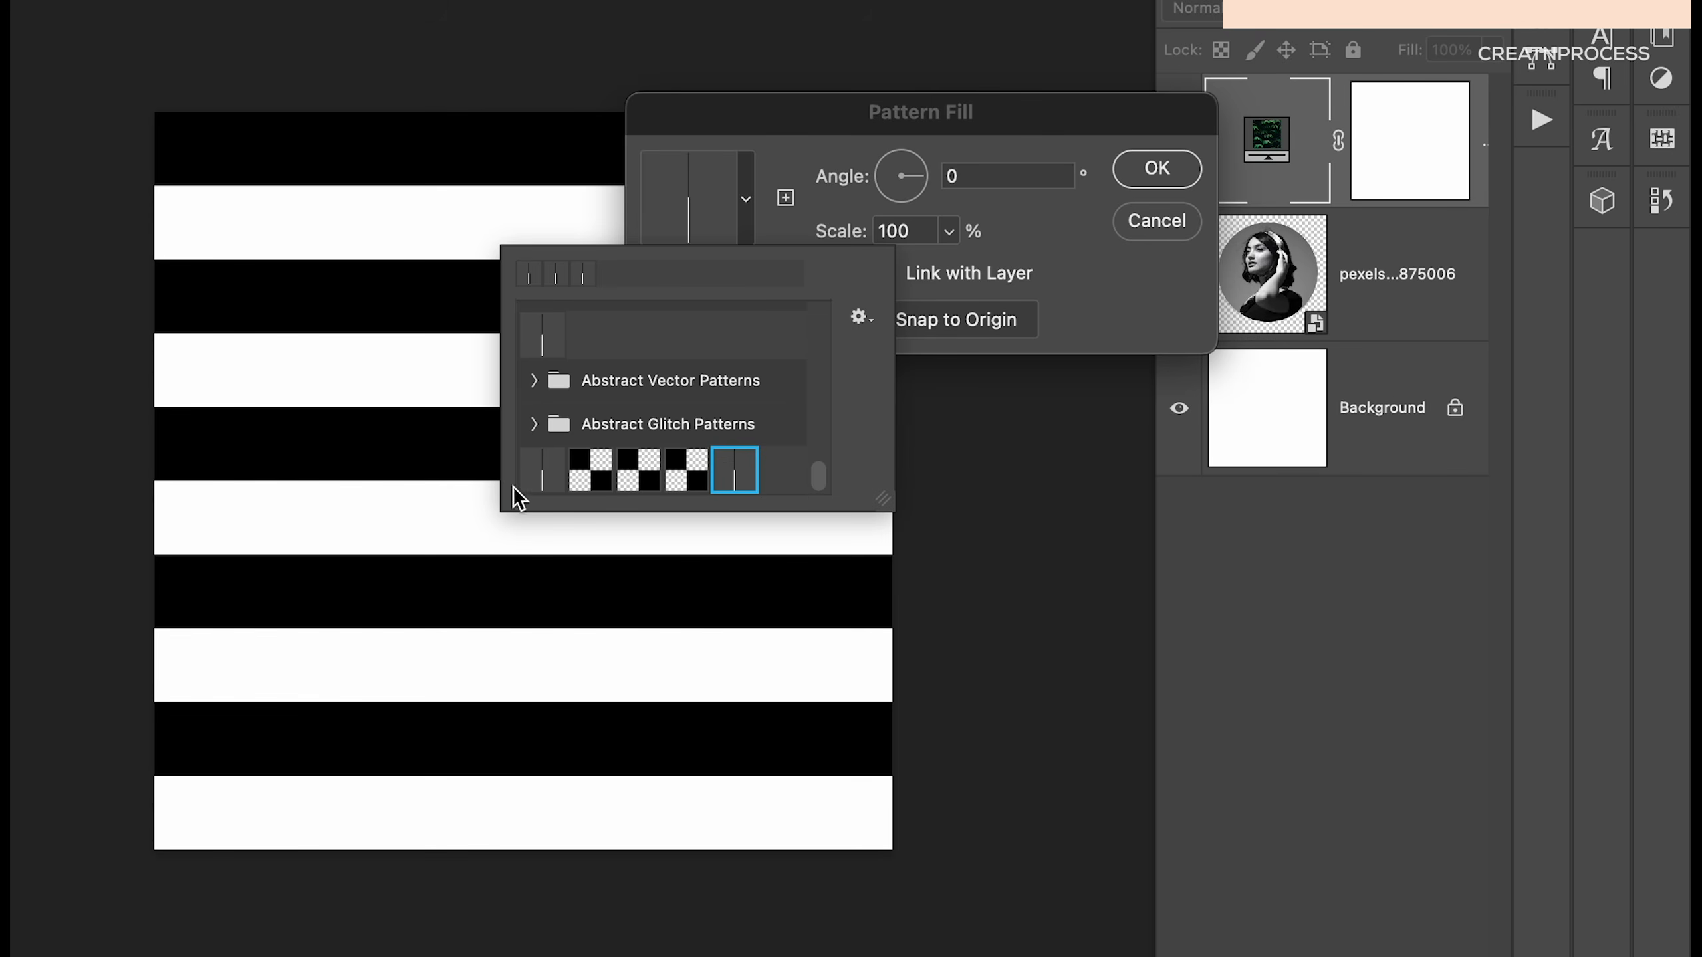
{"action": "left_click", "coordinate": [542, 472]}
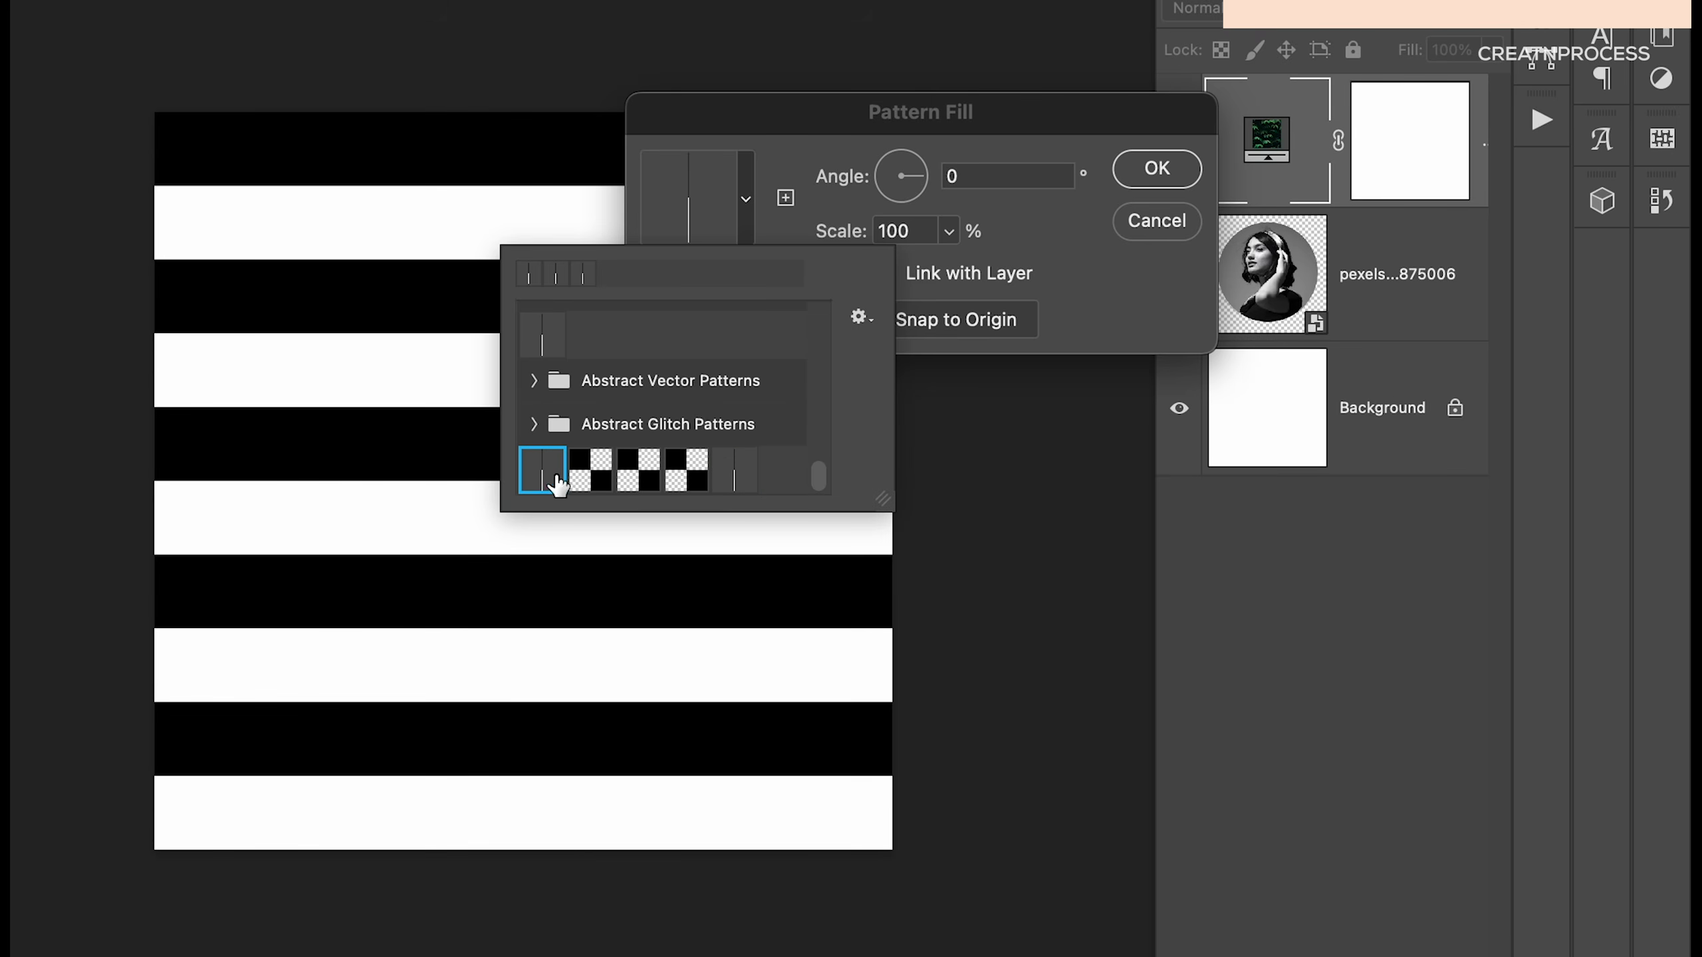
Set the stripe pattern's scale to 24% and convert the finished pattern fill layer to a Smart Object
{"action": "left_click", "coordinate": [759, 196]}
{"action": "left_click", "coordinate": [916, 231]}
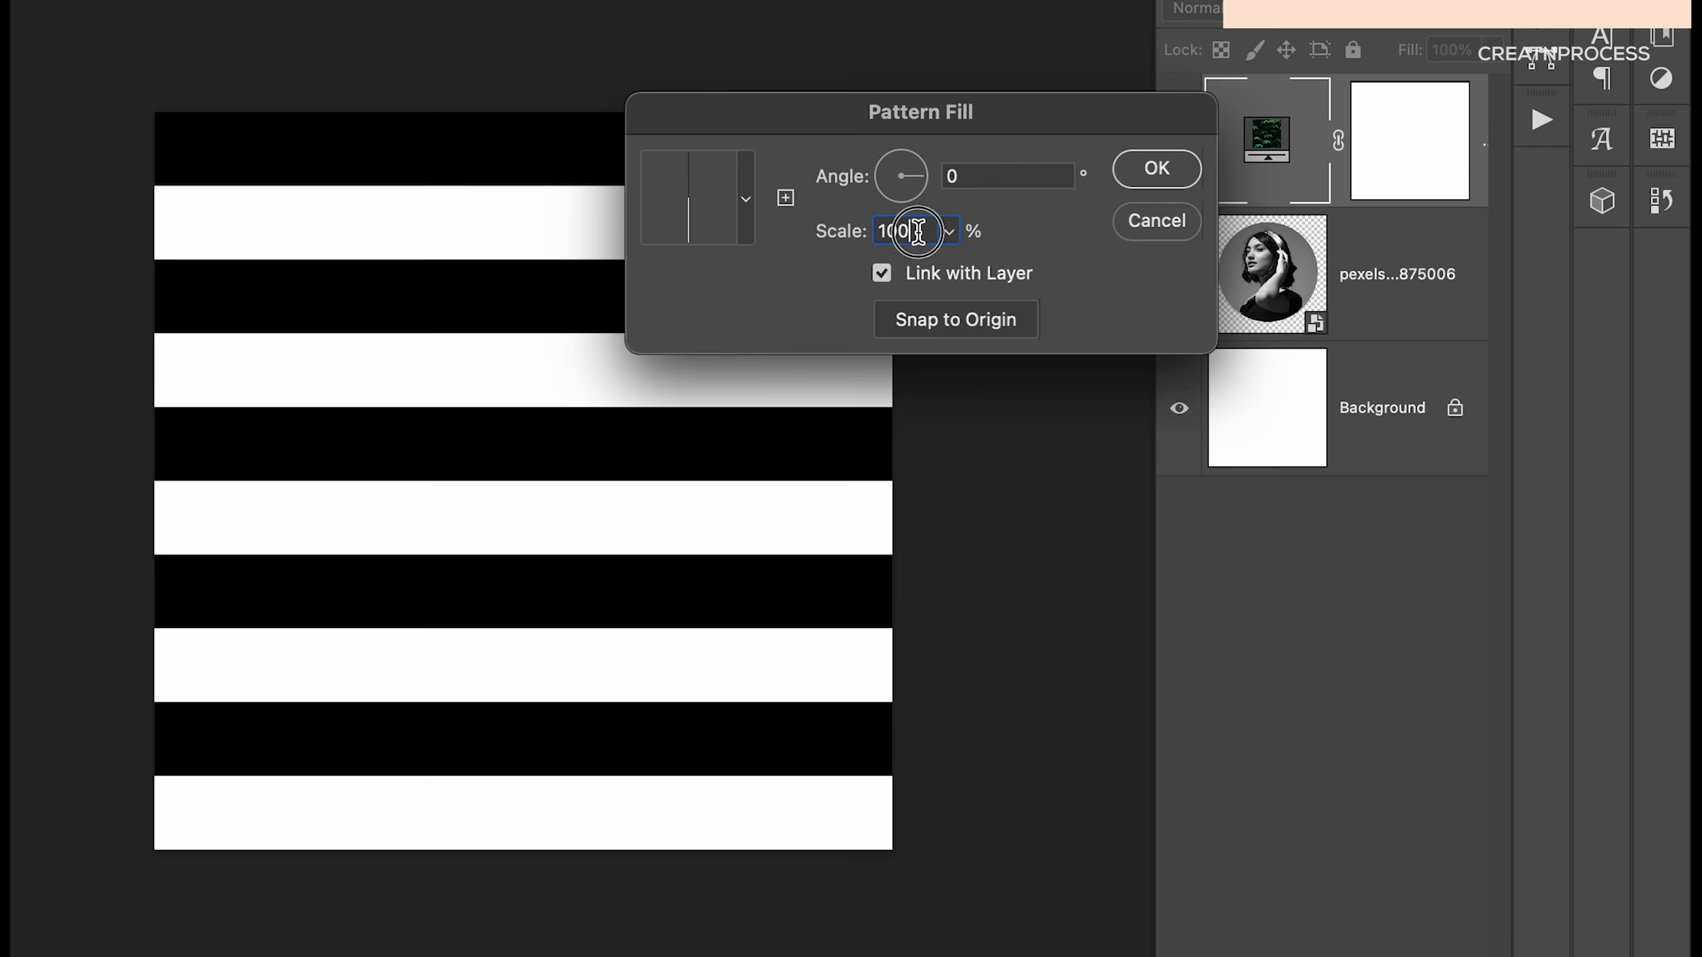
{"action": "scroll", "coordinate": [918, 232], "scroll_direction": "up", "scroll_amount": 10}
{"action": "scroll", "coordinate": [919, 232], "scroll_direction": "down", "scroll_amount": 20}
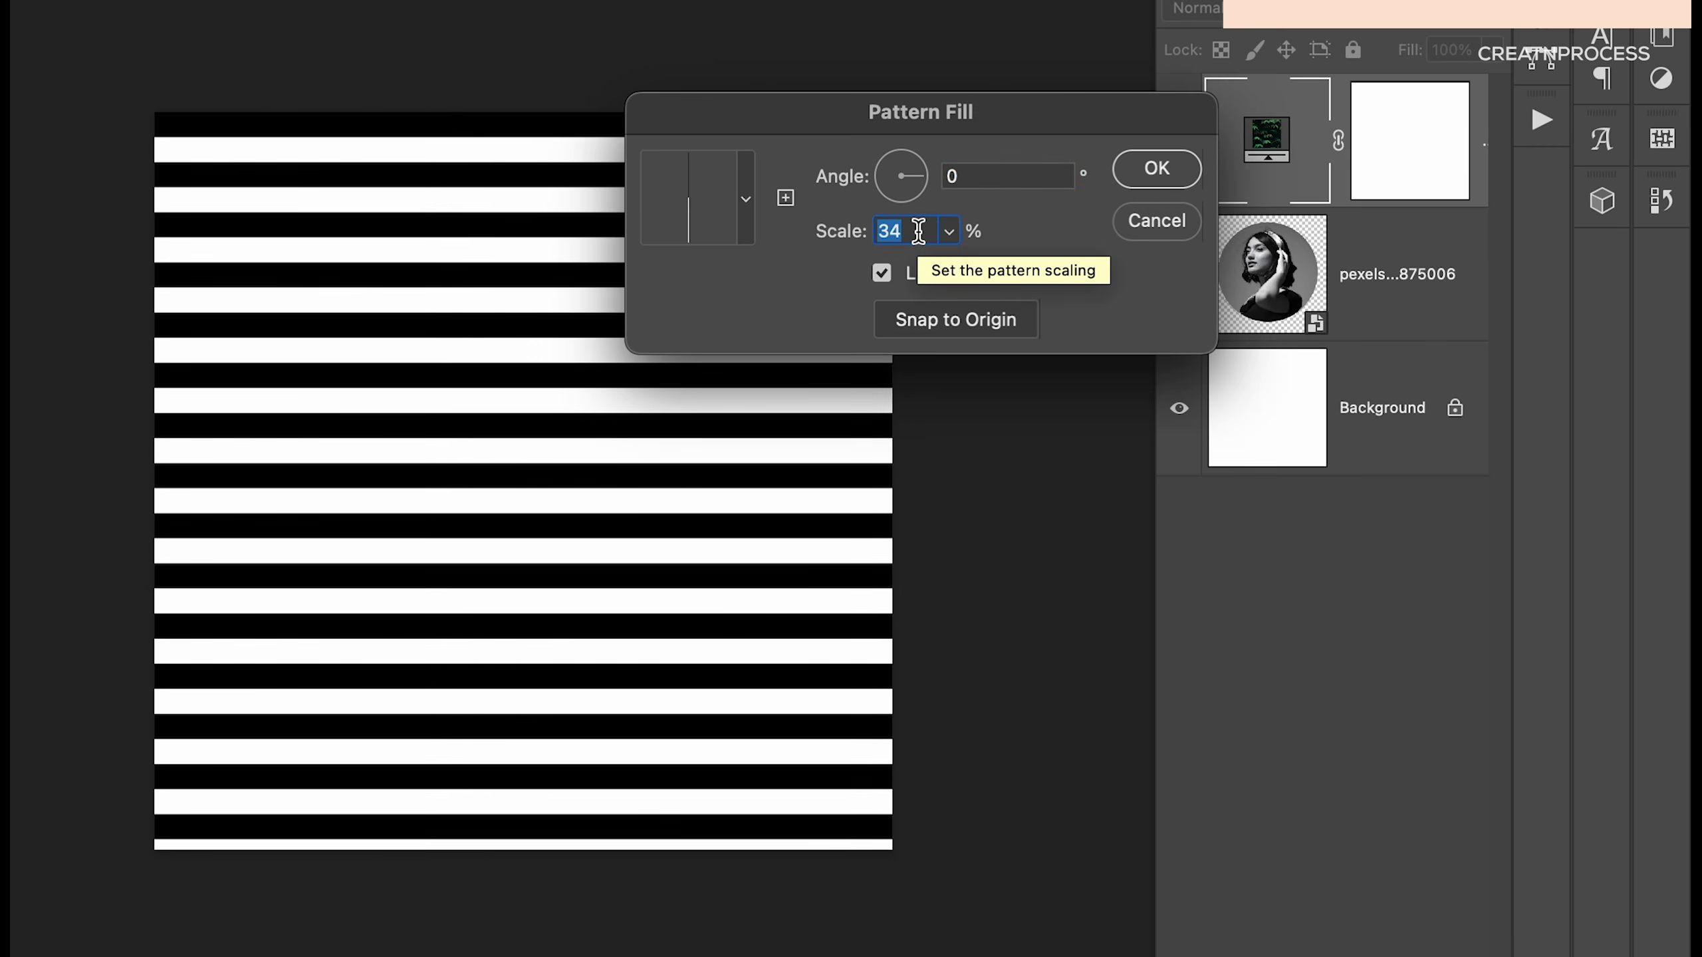
{"action": "scroll", "coordinate": [919, 232], "scroll_direction": "down", "scroll_amount": 9}
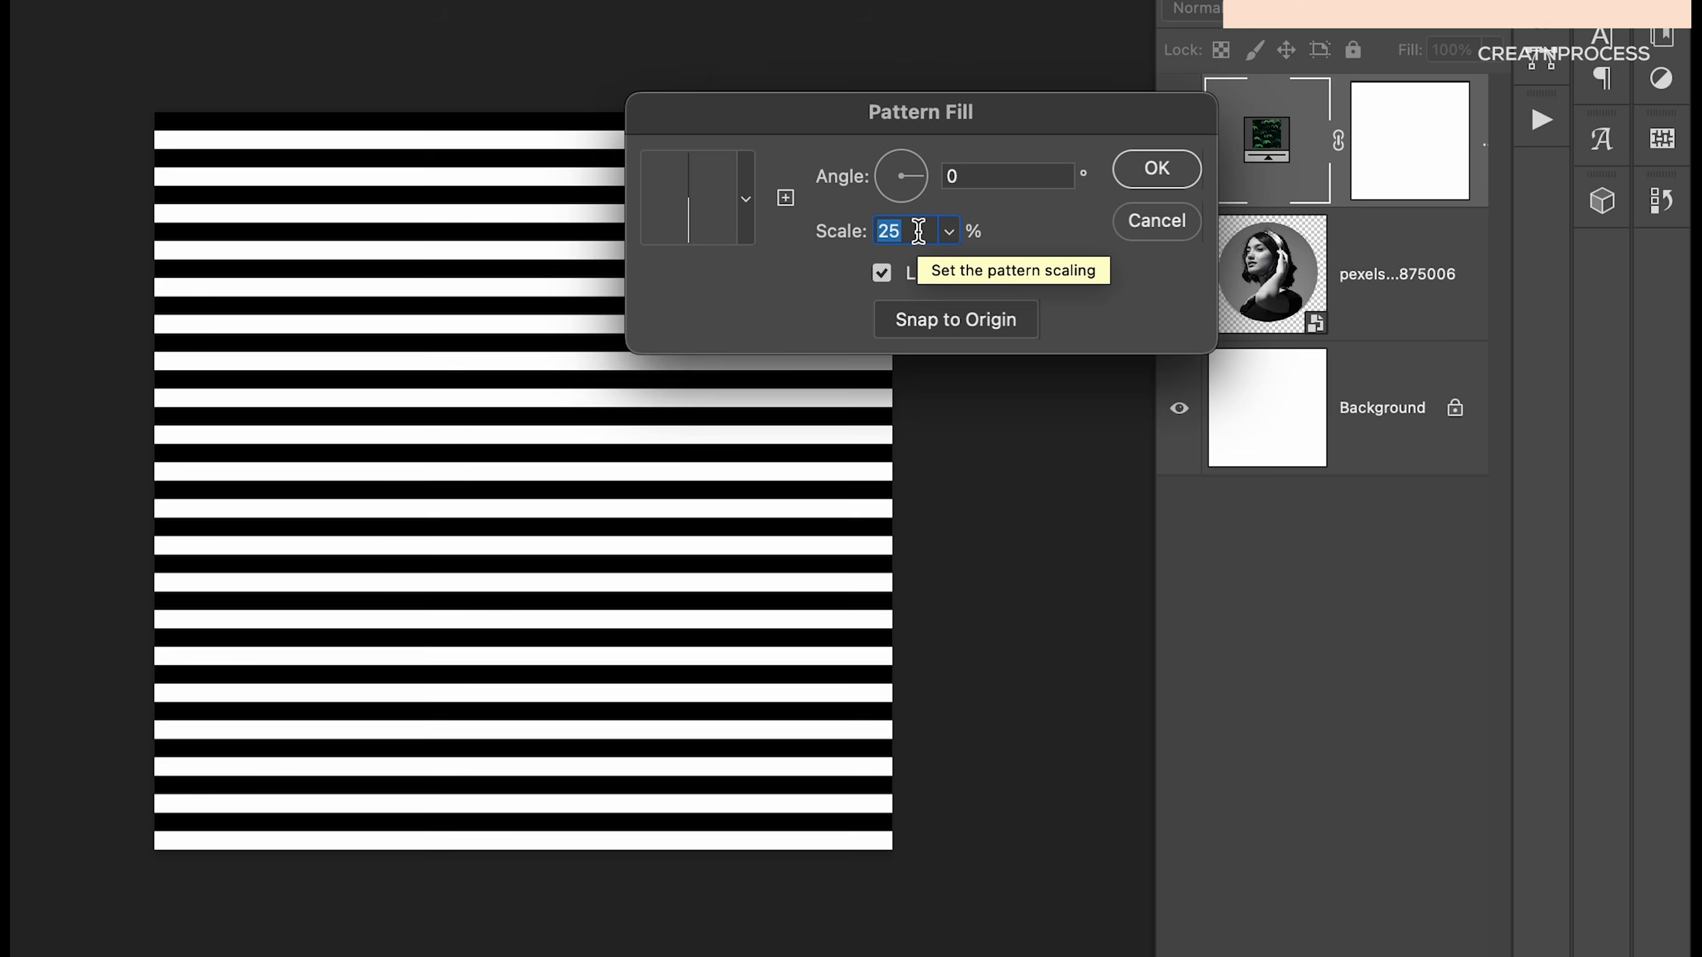
{"action": "scroll", "coordinate": [918, 232], "scroll_direction": "down", "scroll_amount": 2}
{"action": "scroll", "coordinate": [918, 232], "scroll_direction": "up", "scroll_amount": 1}
{"action": "scroll", "coordinate": [918, 232], "scroll_direction": "down", "scroll_amount": 1}
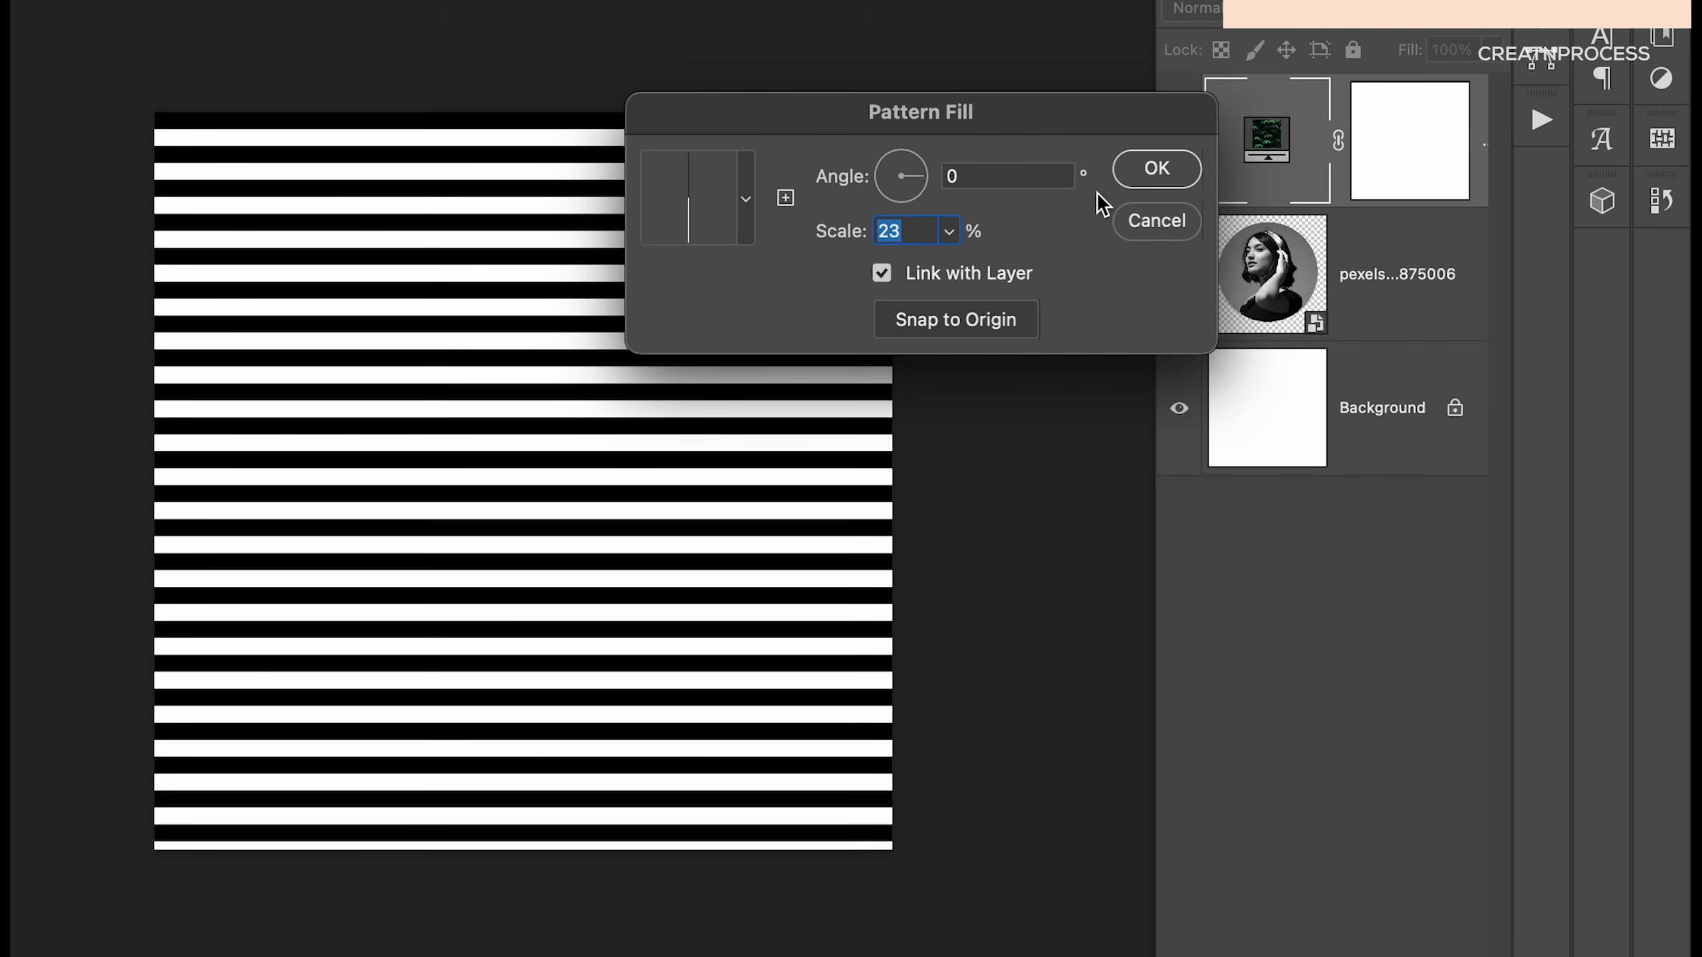
{"action": "scroll", "coordinate": [923, 236], "scroll_direction": "up", "scroll_amount": 1}
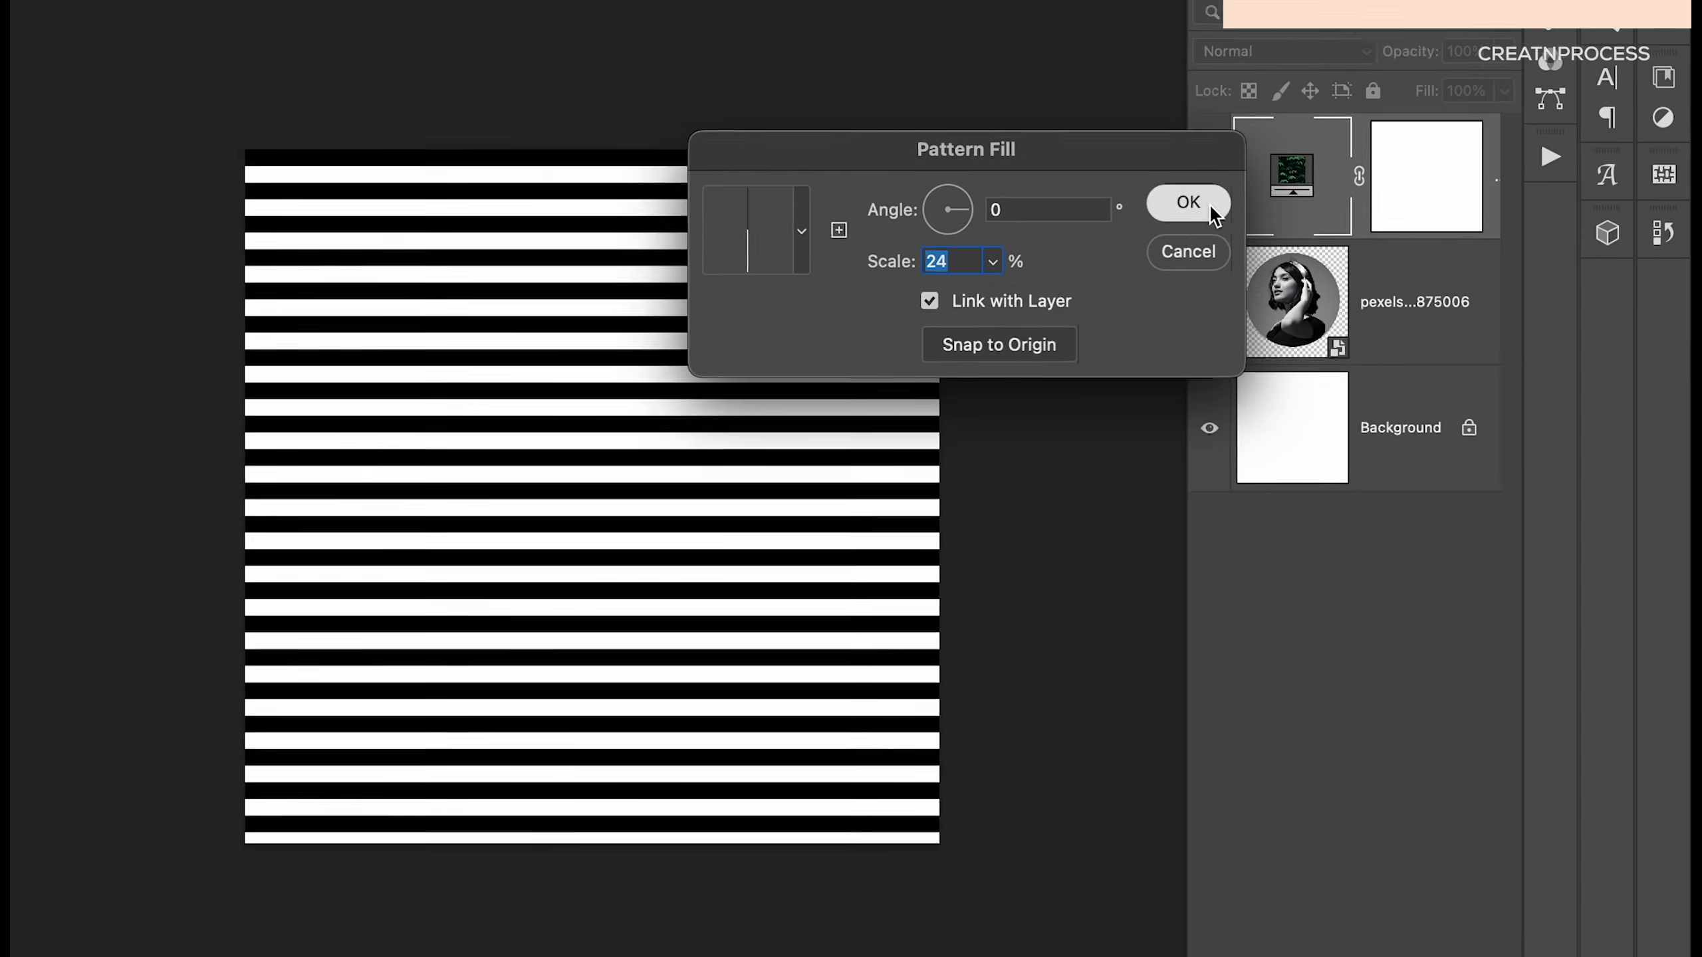
{"action": "left_click", "coordinate": [1214, 213]}
{"action": "right_click", "coordinate": [1498, 322]}
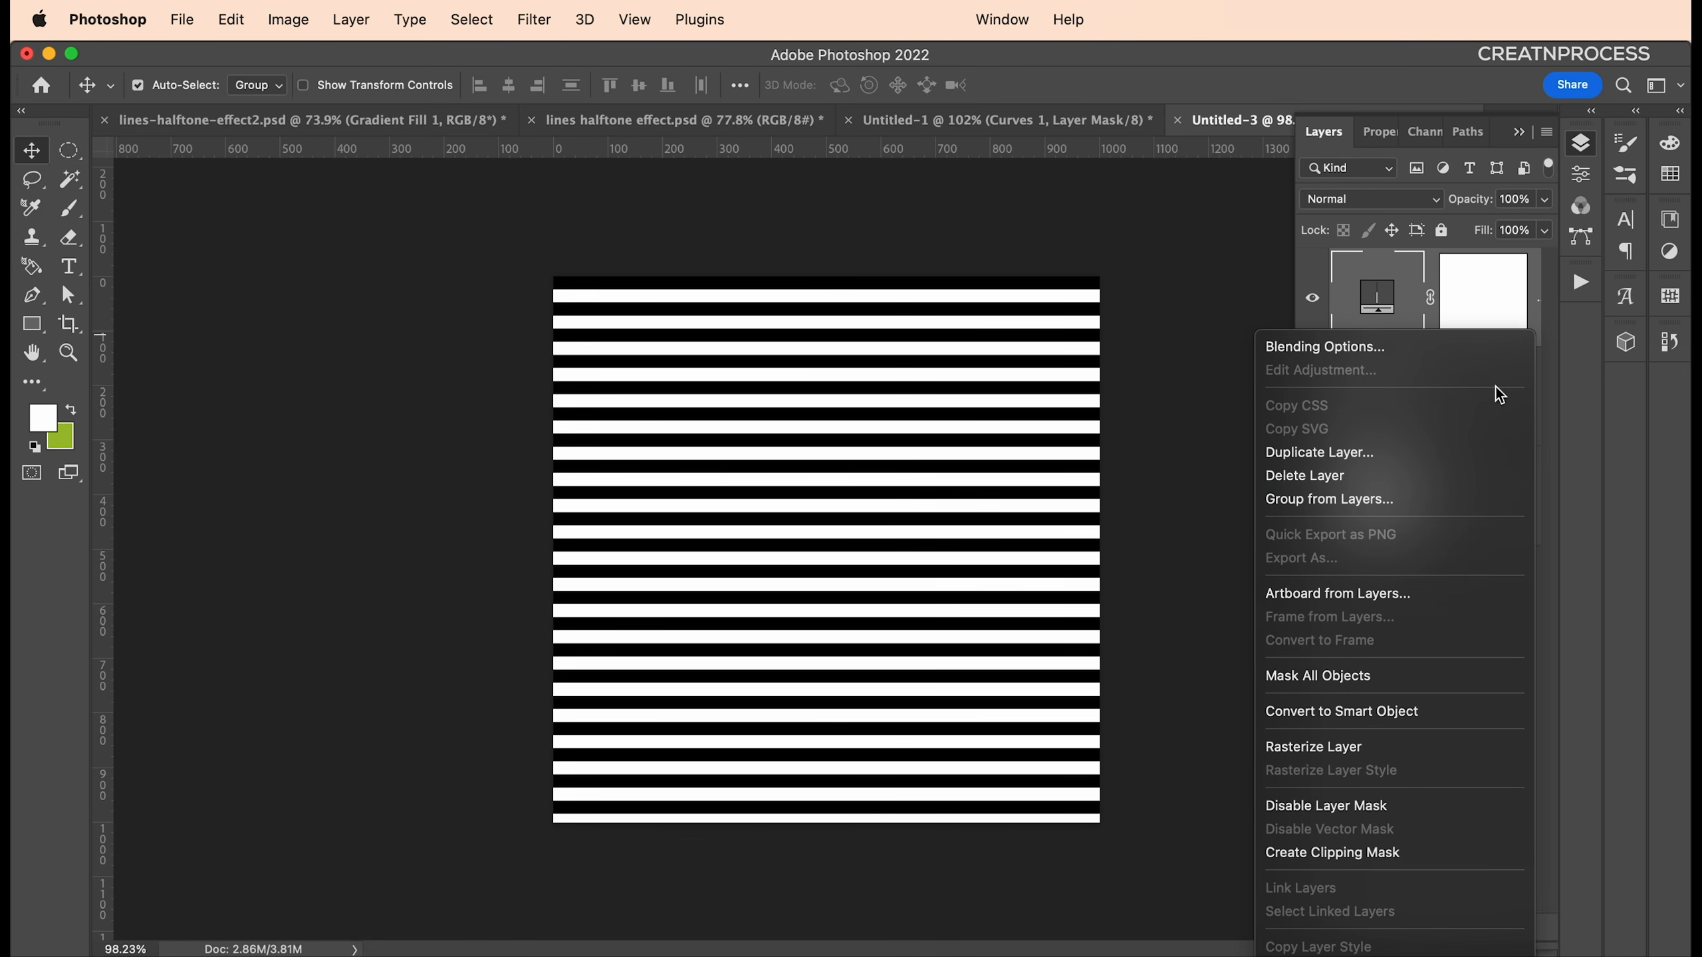
{"action": "left_click", "coordinate": [1355, 712]}
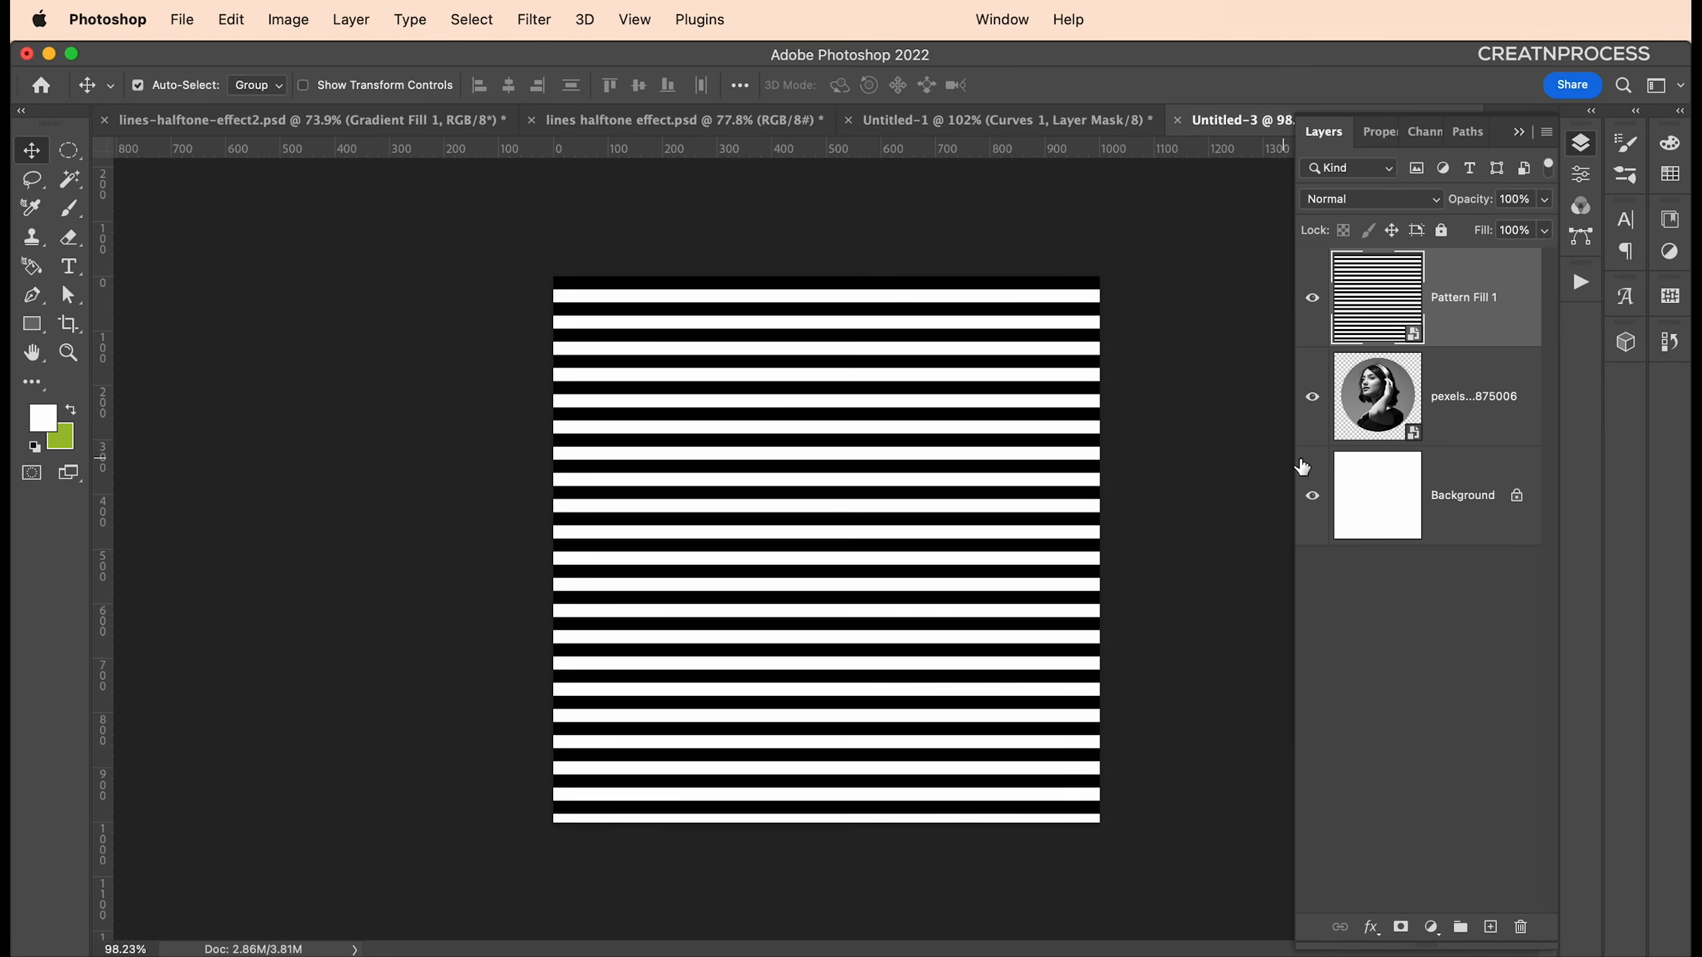
Load the portrait's circular outline as a selection and use it as a layer mask on Pattern Fill 1
{"action": "left_click", "coordinate": [1371, 420]}
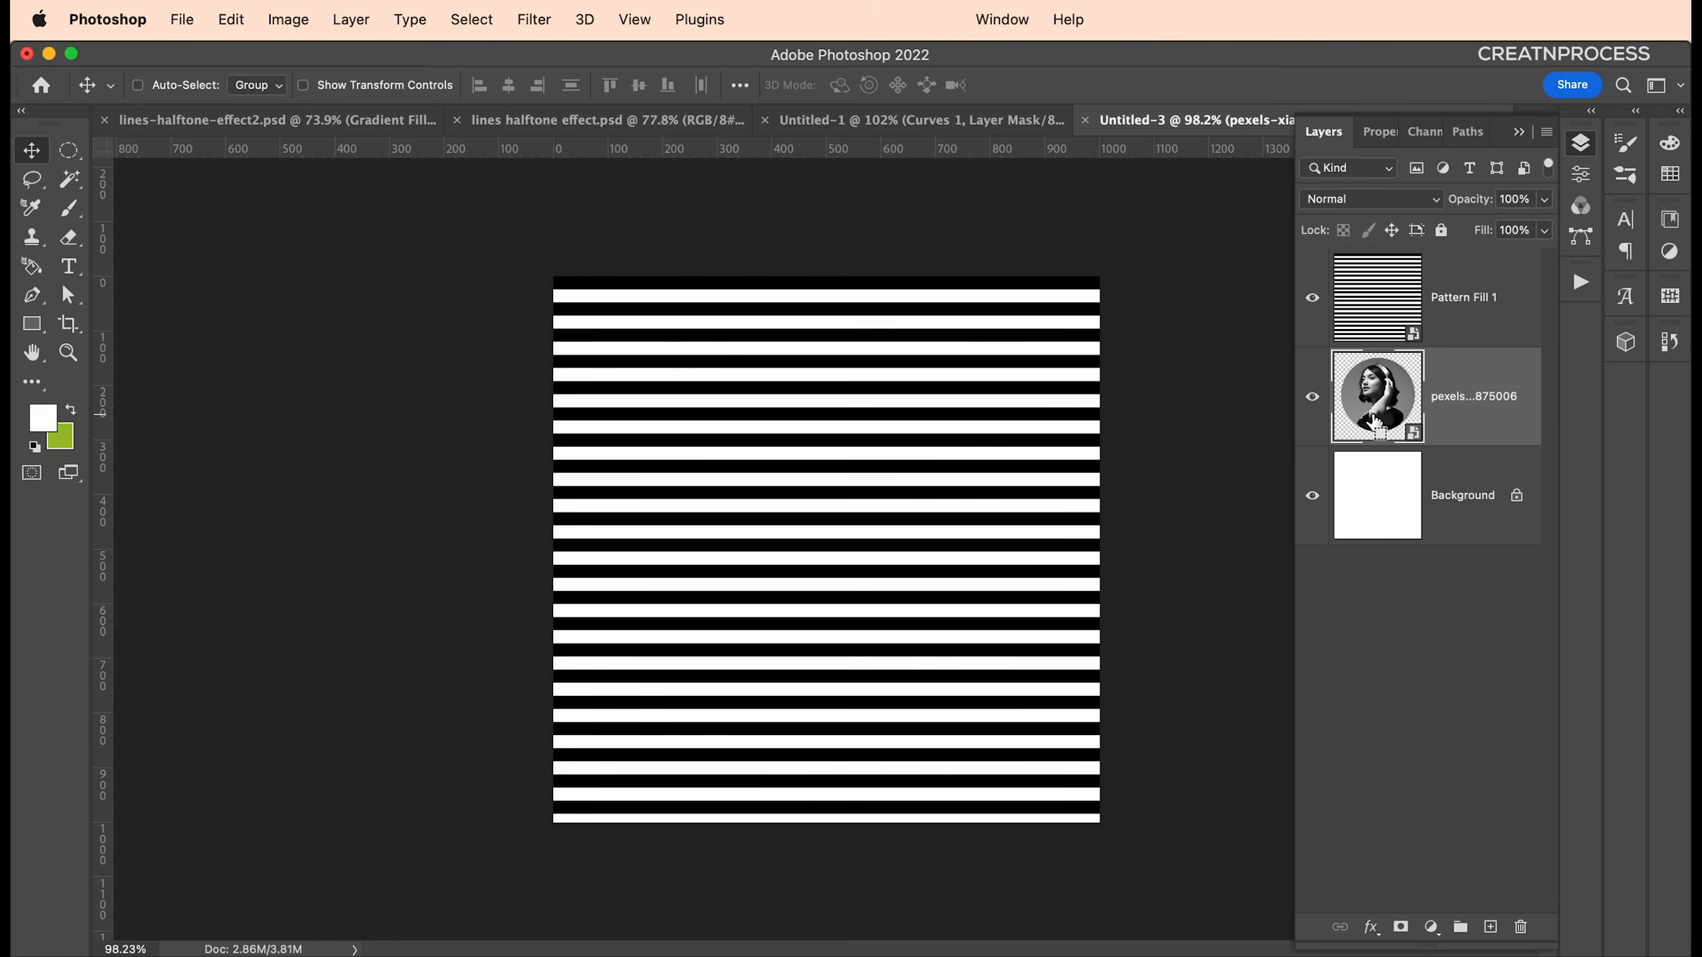
{"action": "left_click", "coordinate": [1375, 416], "text": "super"}
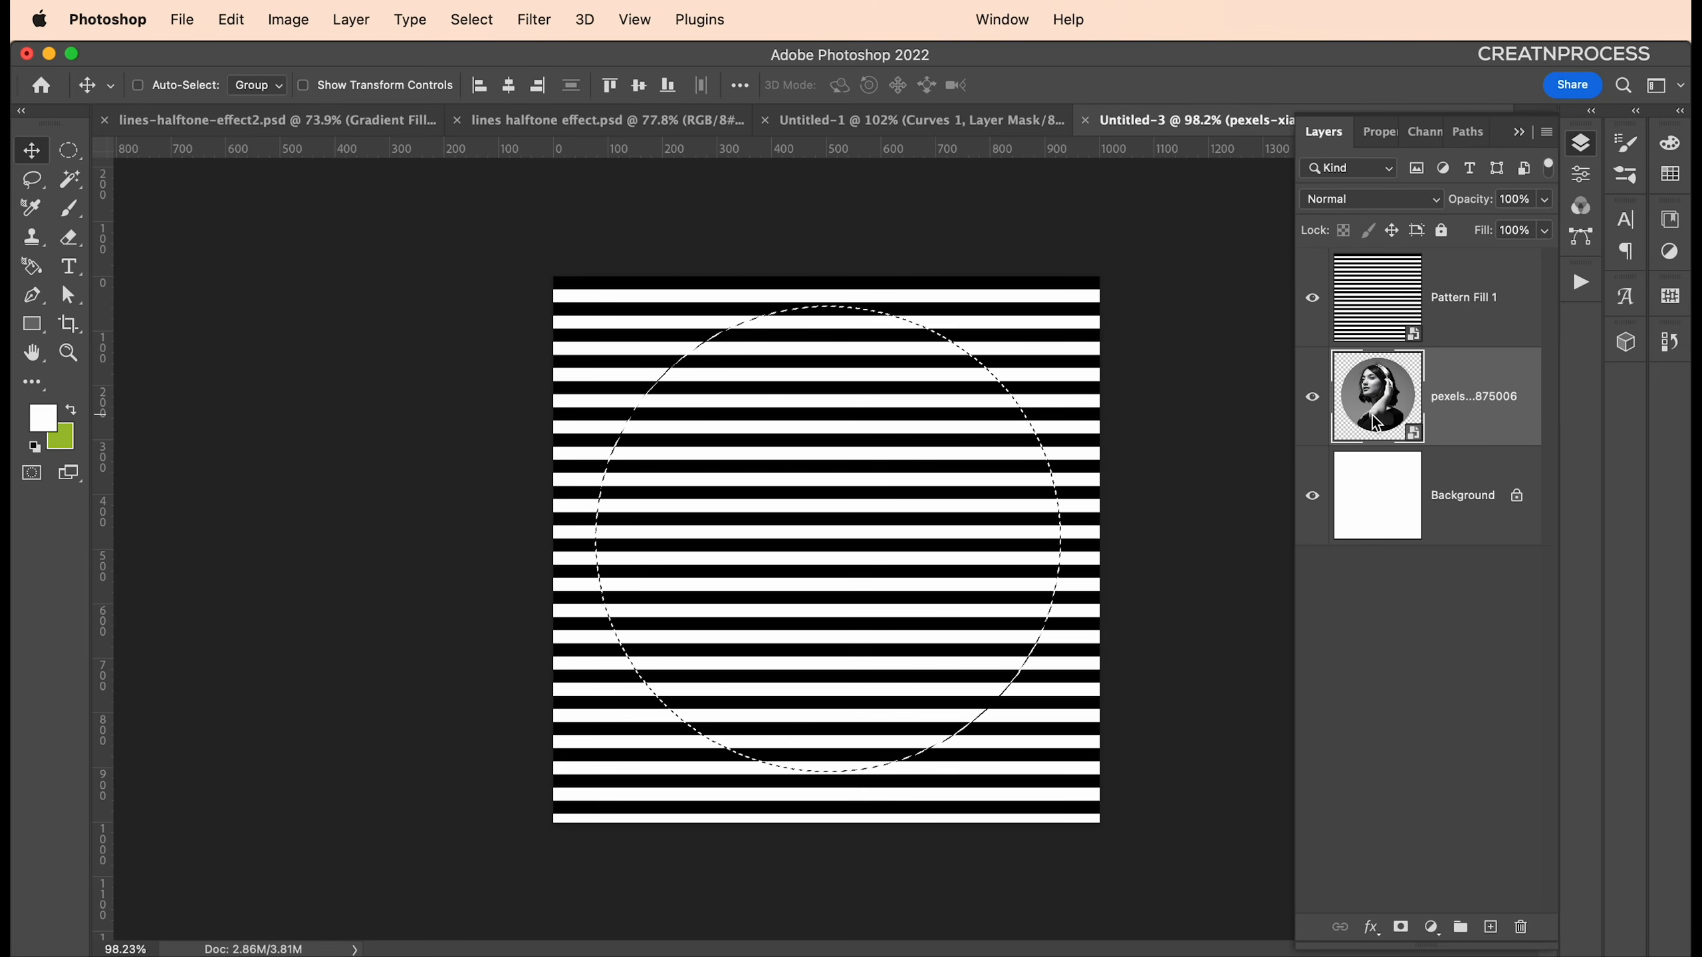
{"action": "left_click", "coordinate": [1410, 306]}
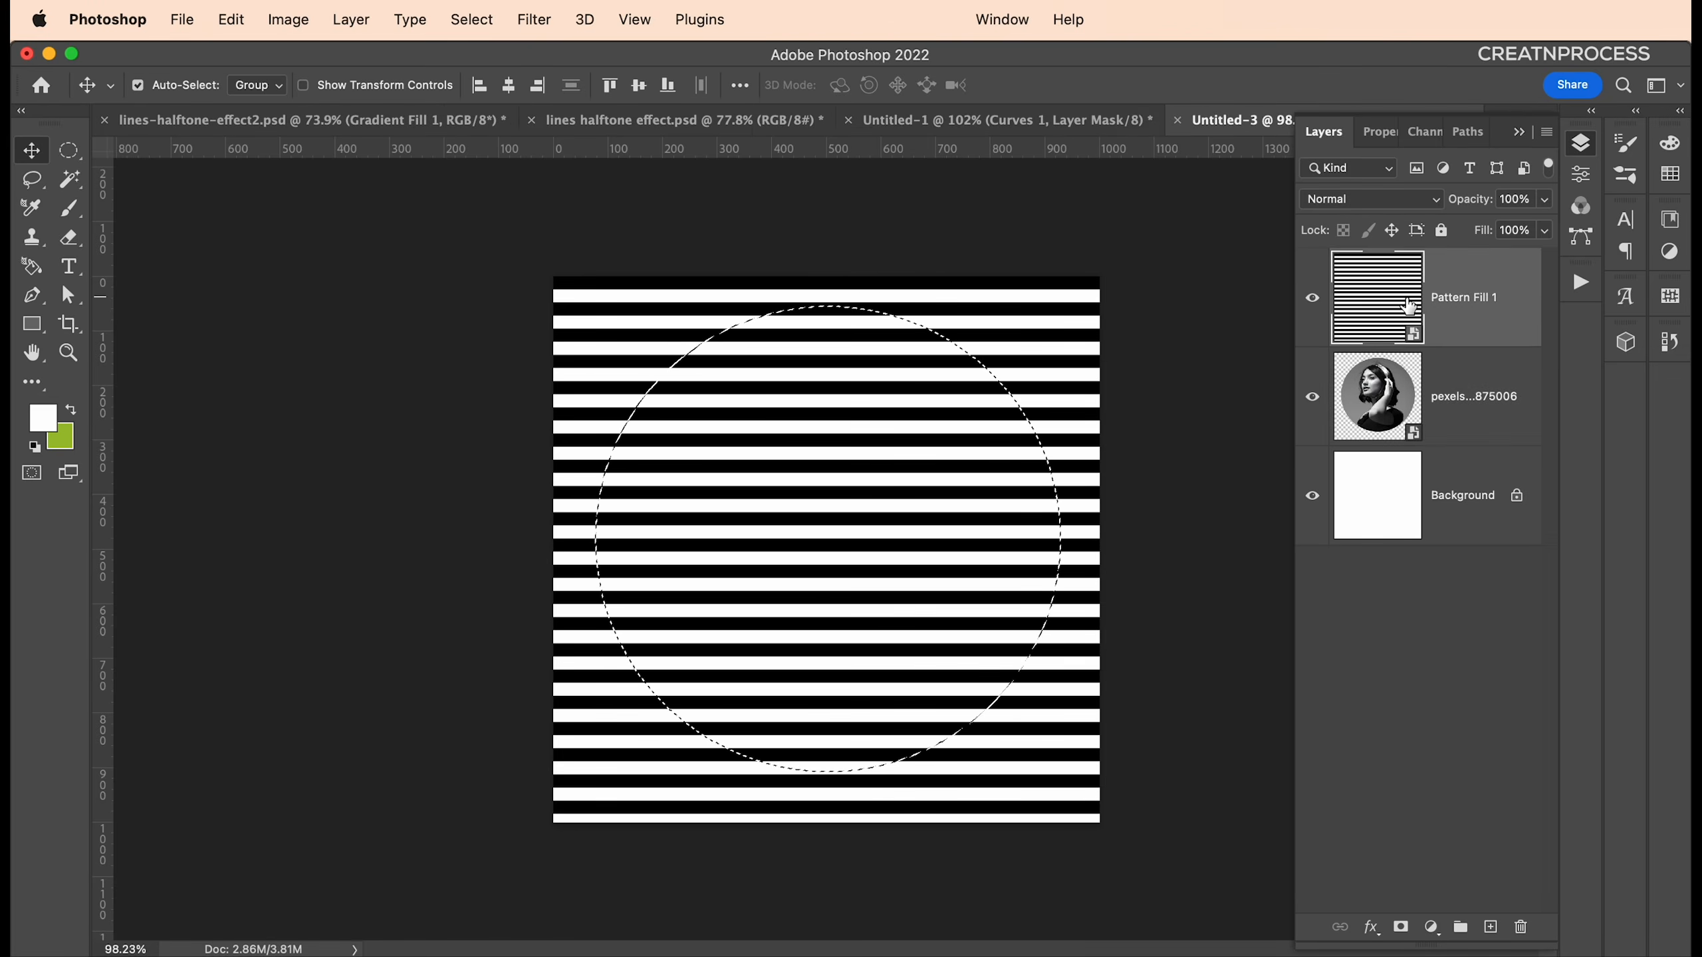
{"action": "left_click", "coordinate": [1400, 927]}
{"action": "scroll", "coordinate": [957, 609], "scroll_direction": "down", "scroll_amount": 3}
{"action": "scroll", "coordinate": [942, 537], "scroll_direction": "up", "scroll_amount": 5}
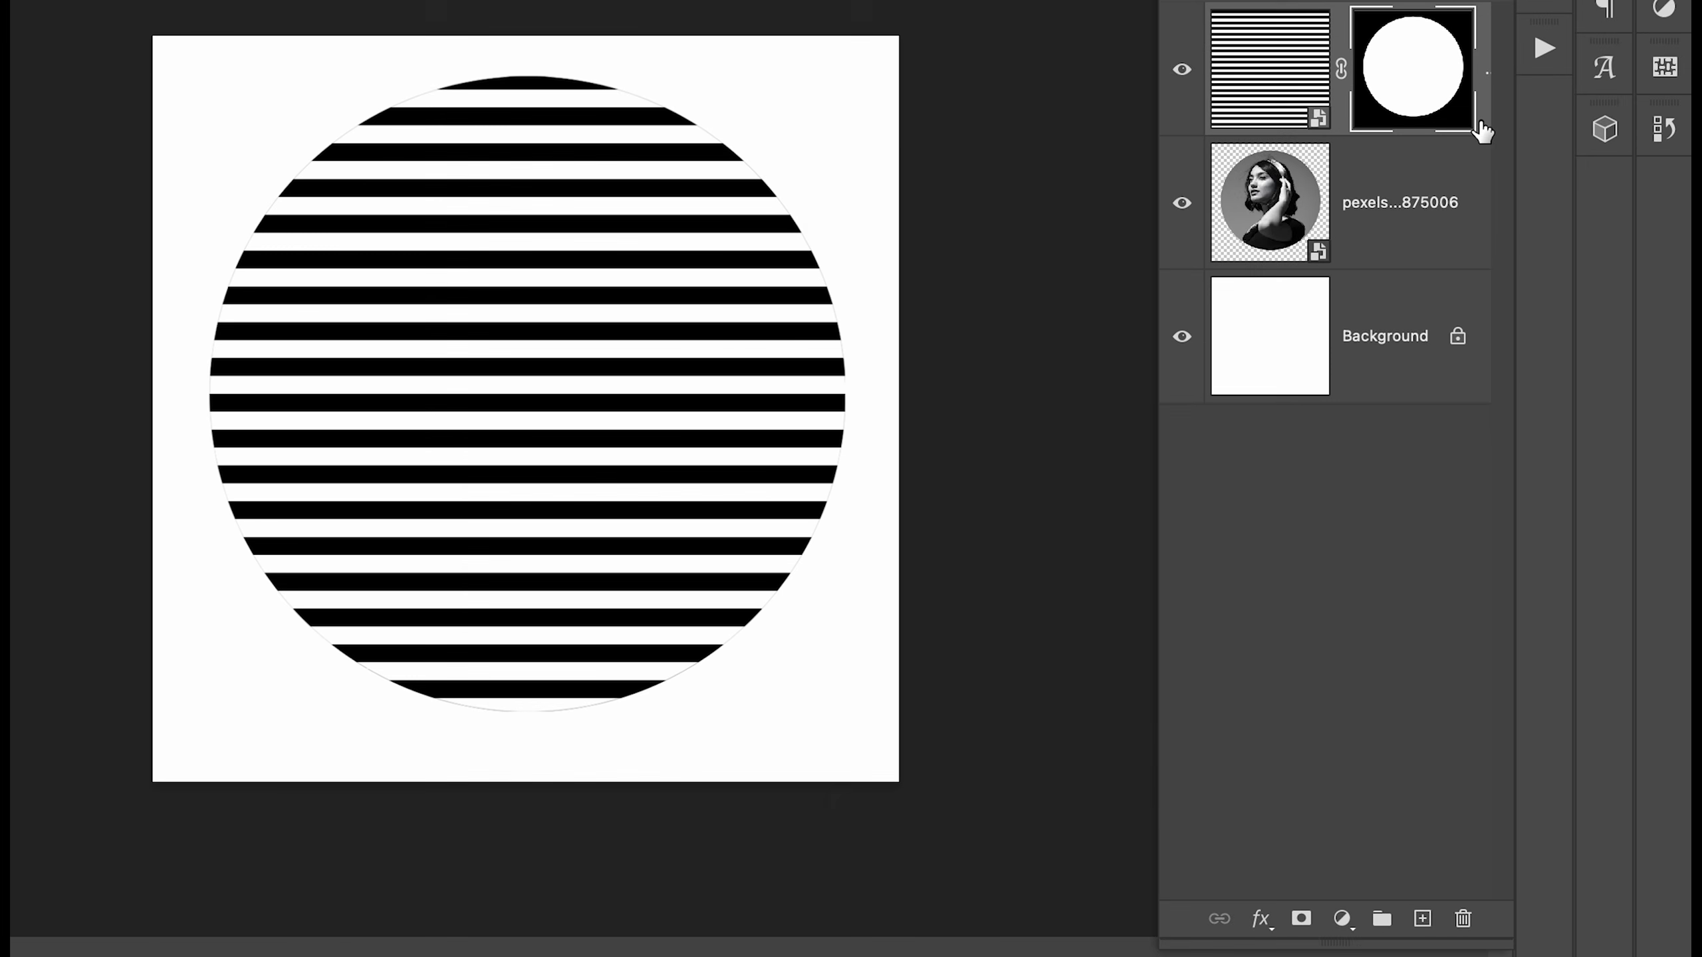
Convert the masked Pattern Fill 1 layer to a Smart Object so the circular mask is built in
{"action": "right_click", "coordinate": [1516, 341]}
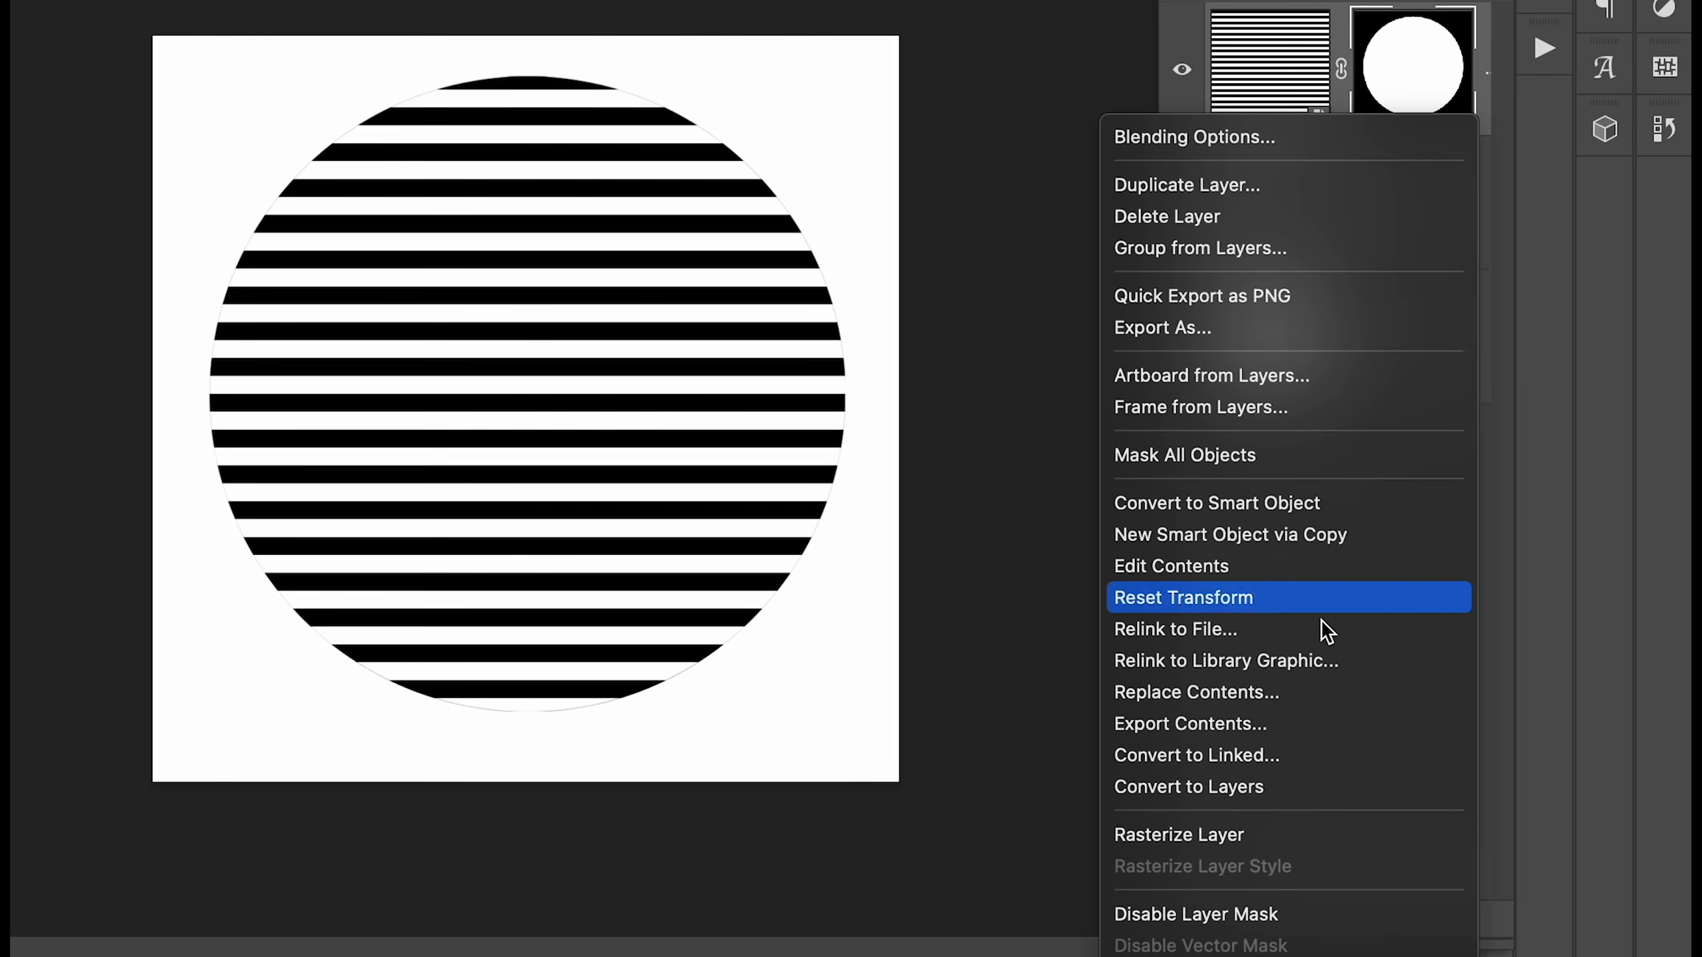
{"action": "left_click", "coordinate": [1283, 505]}
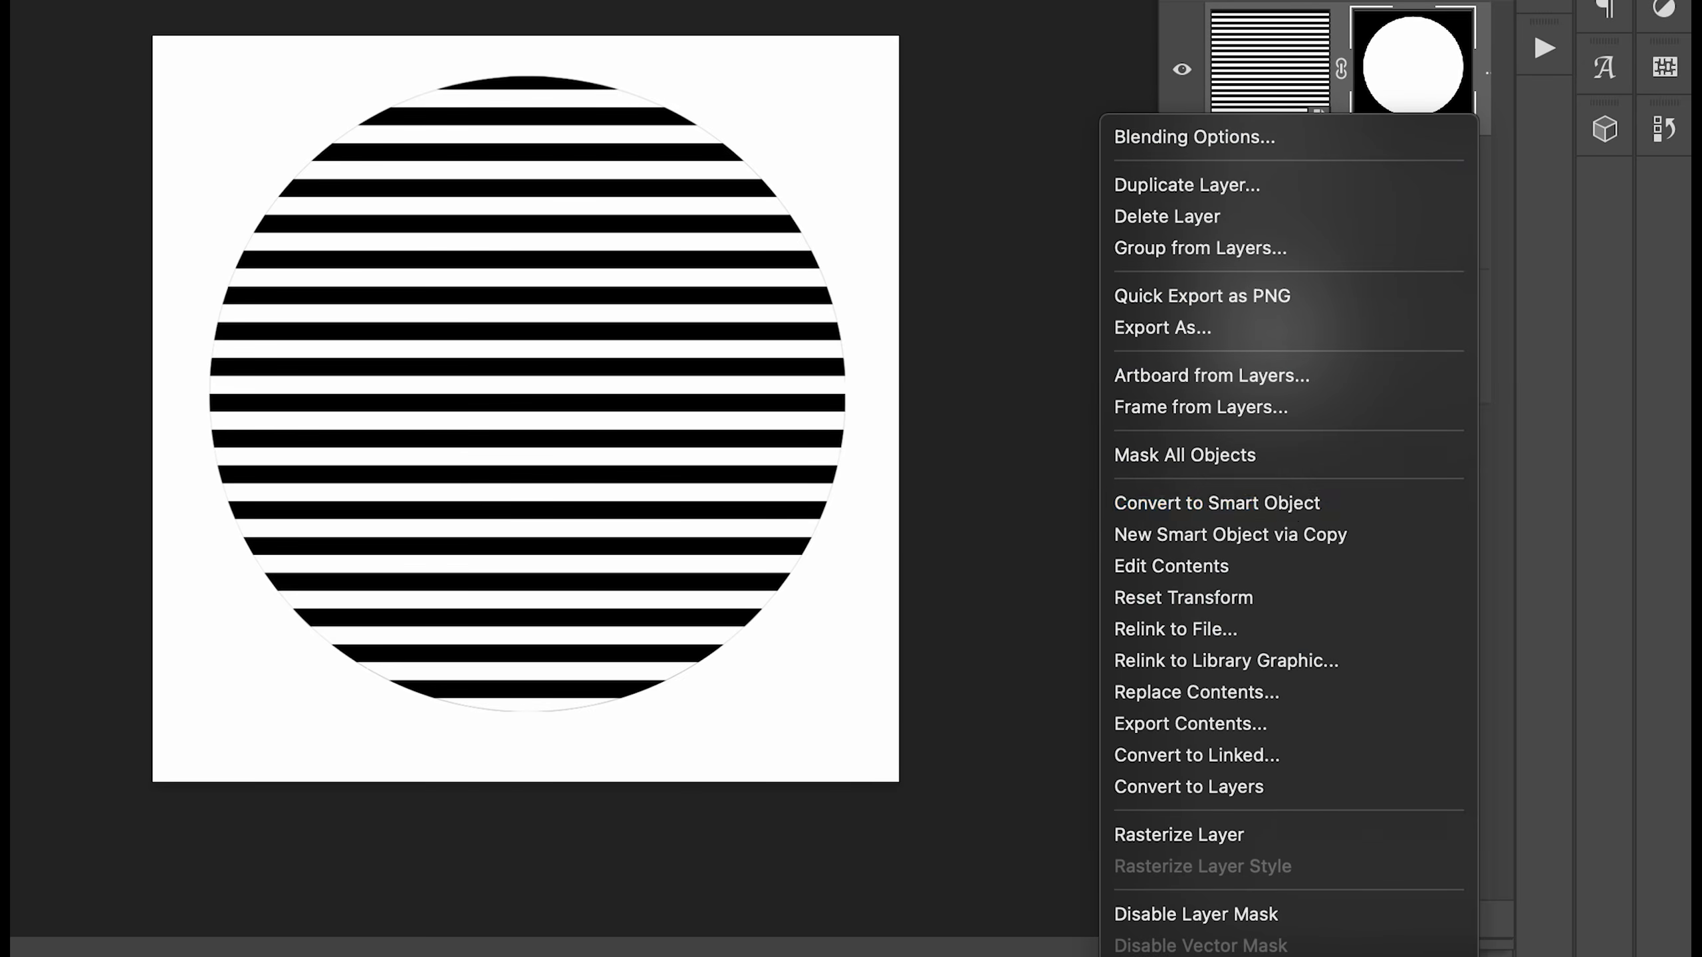
{"action": "scroll", "coordinate": [1035, 524], "scroll_direction": "up", "scroll_amount": 2}
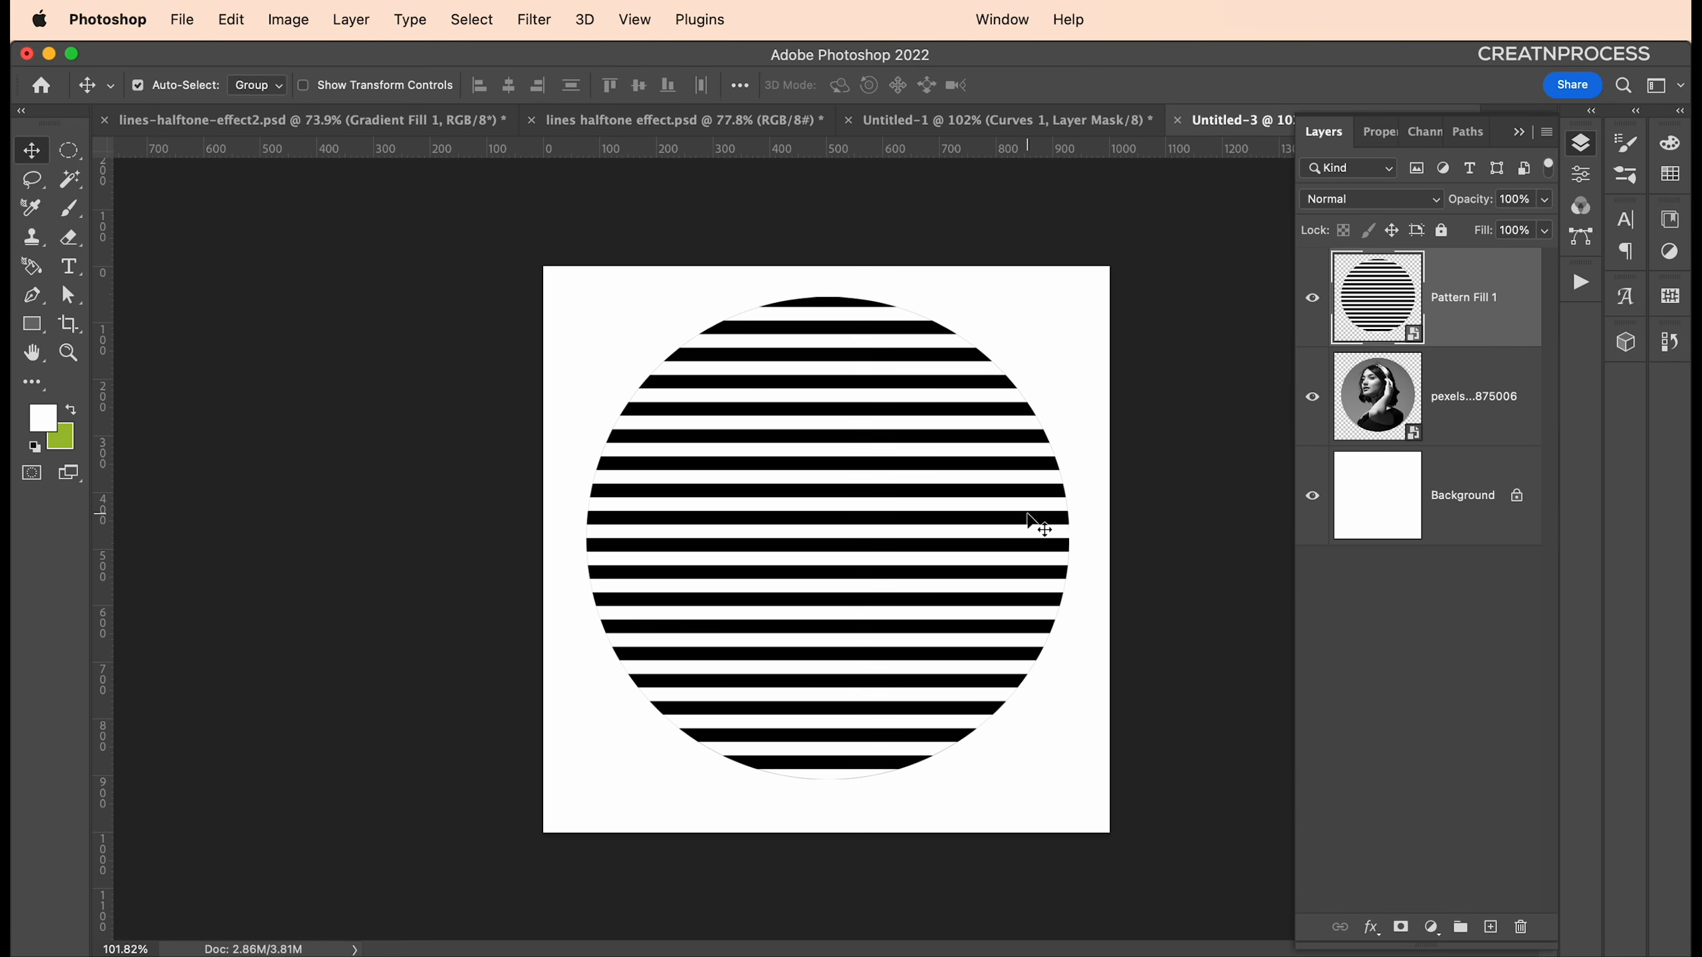
Add a Threshold adjustment layer above Pattern Fill 1 and hide it
{"action": "left_click", "coordinate": [1425, 928]}
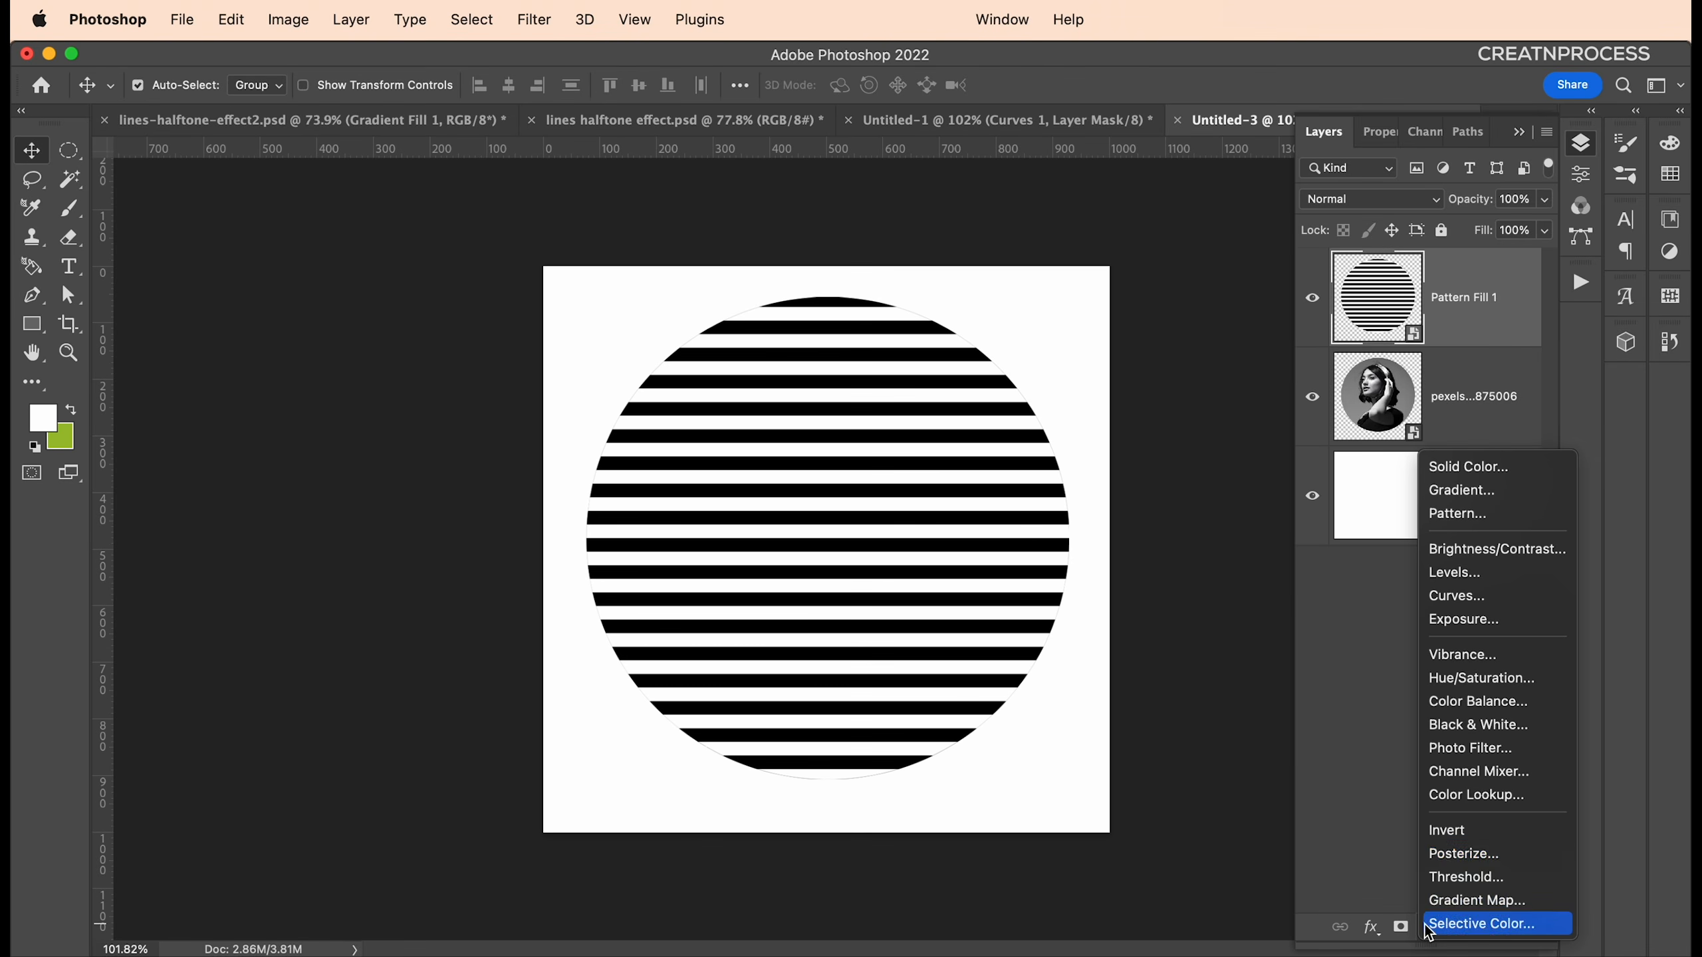
{"action": "left_click", "coordinate": [1455, 876]}
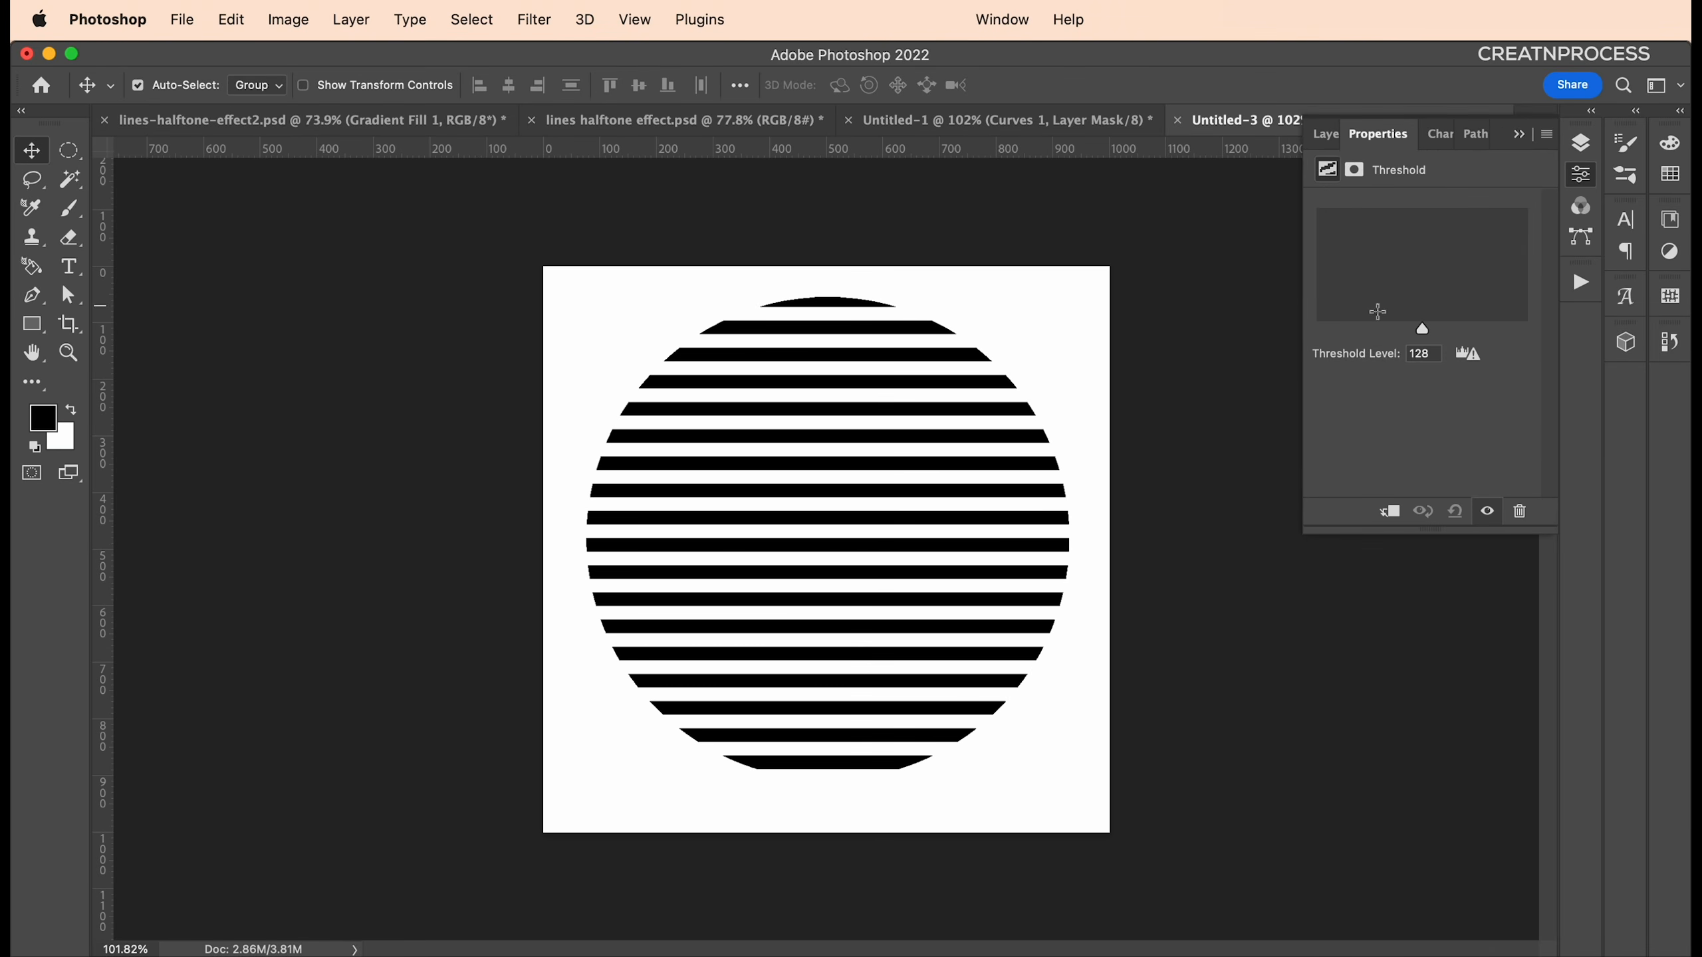
{"action": "left_click", "coordinate": [1580, 143]}
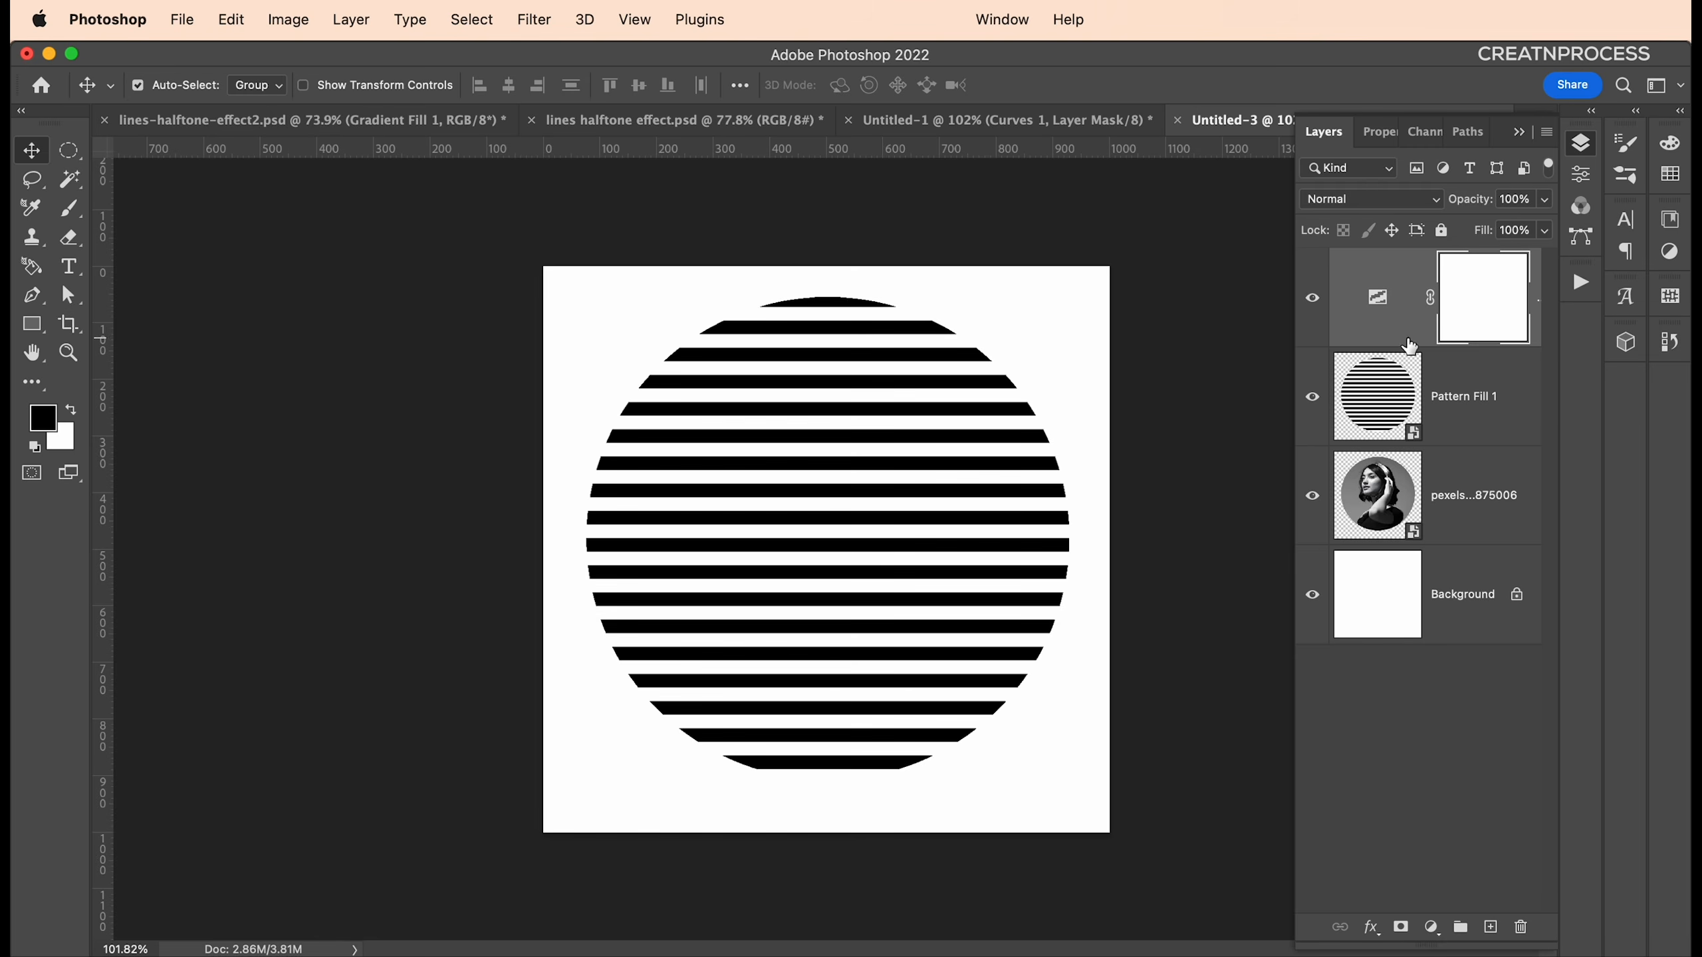
{"action": "left_click", "coordinate": [1312, 297]}
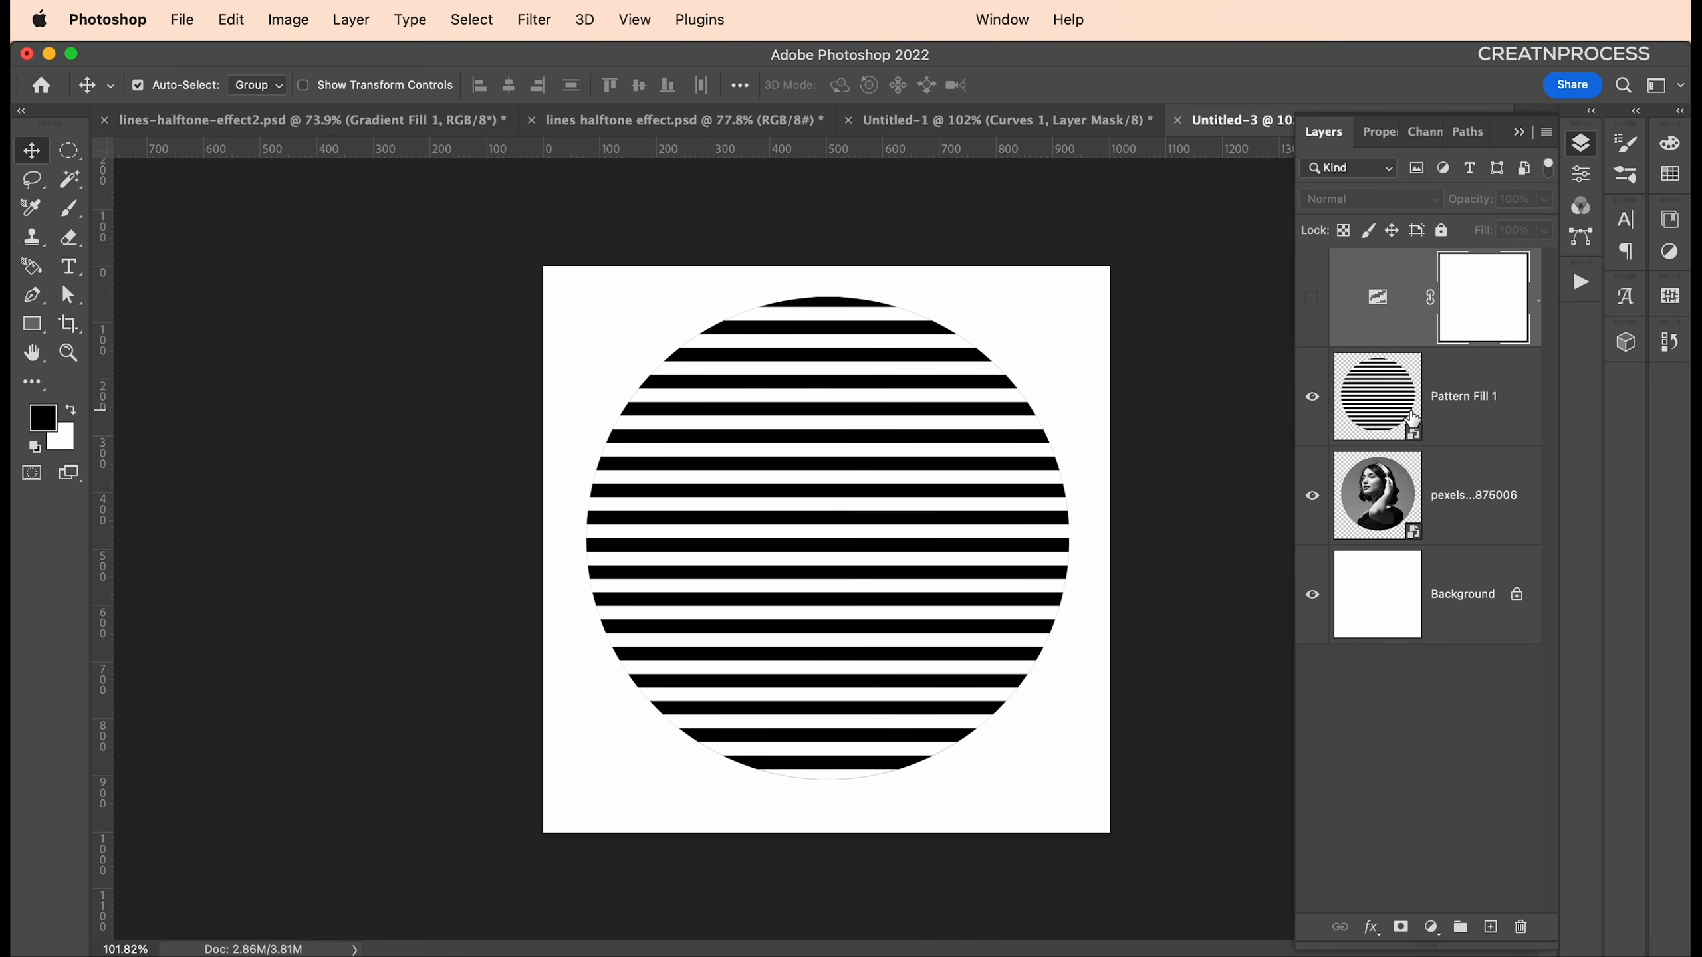
Set the blend mode of the Pattern Fill 1 layer to Multiply
{"action": "left_click", "coordinate": [1456, 432]}
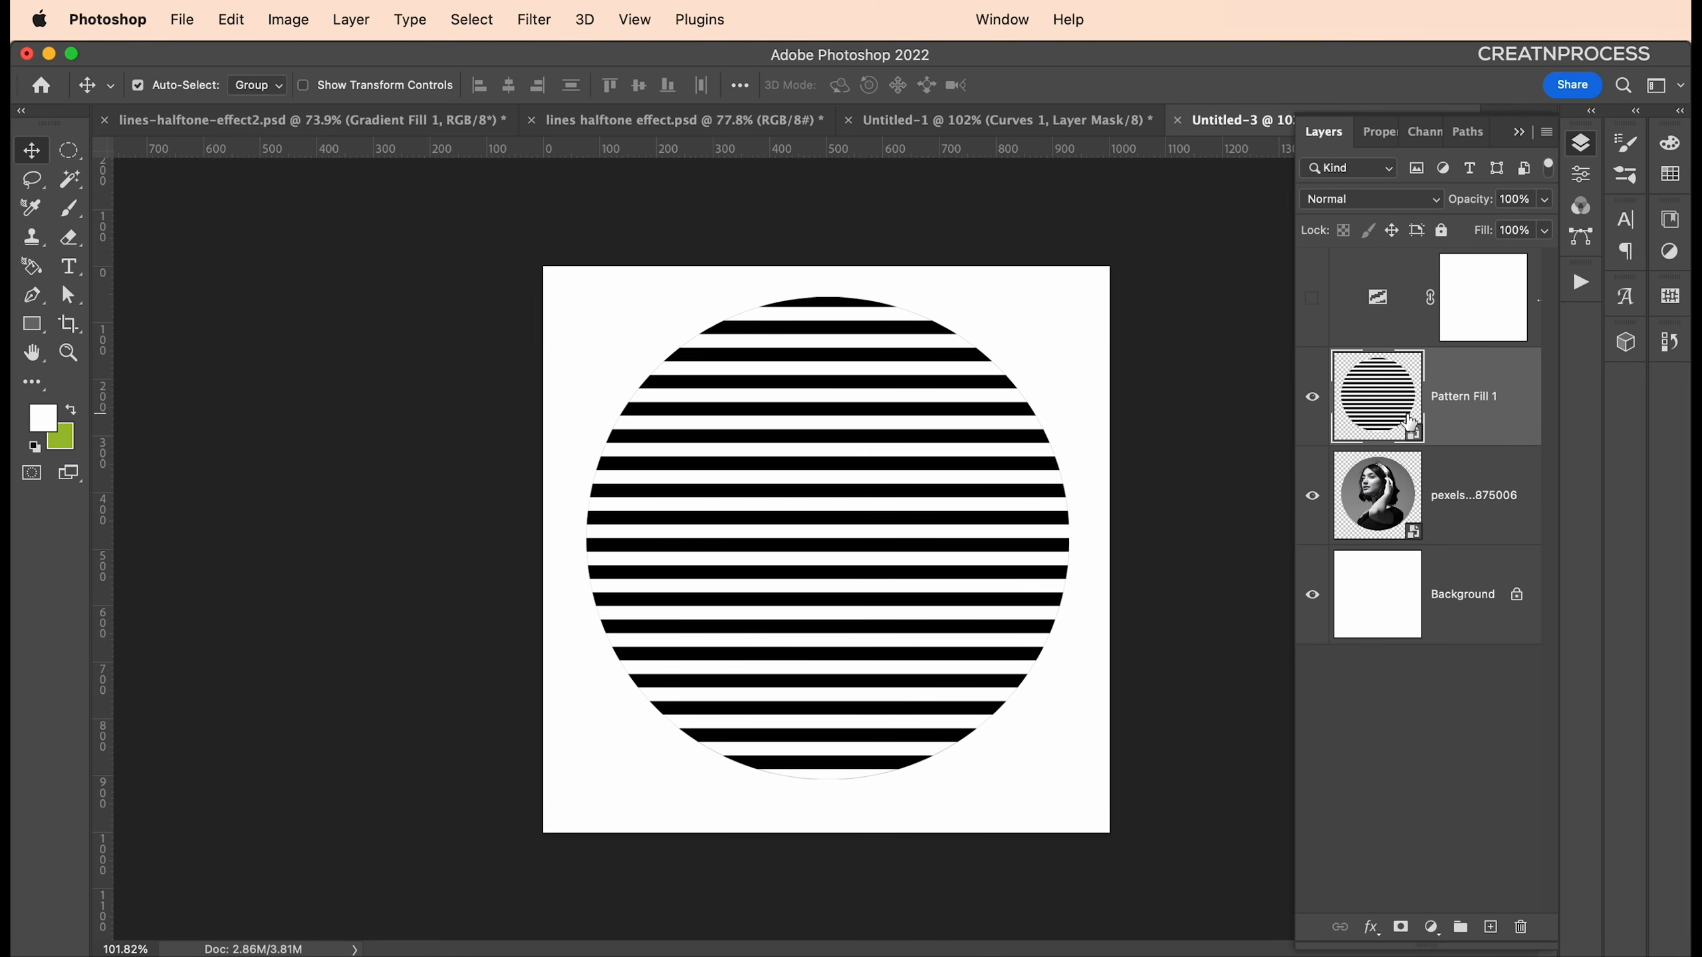
{"action": "left_click", "coordinate": [1353, 200]}
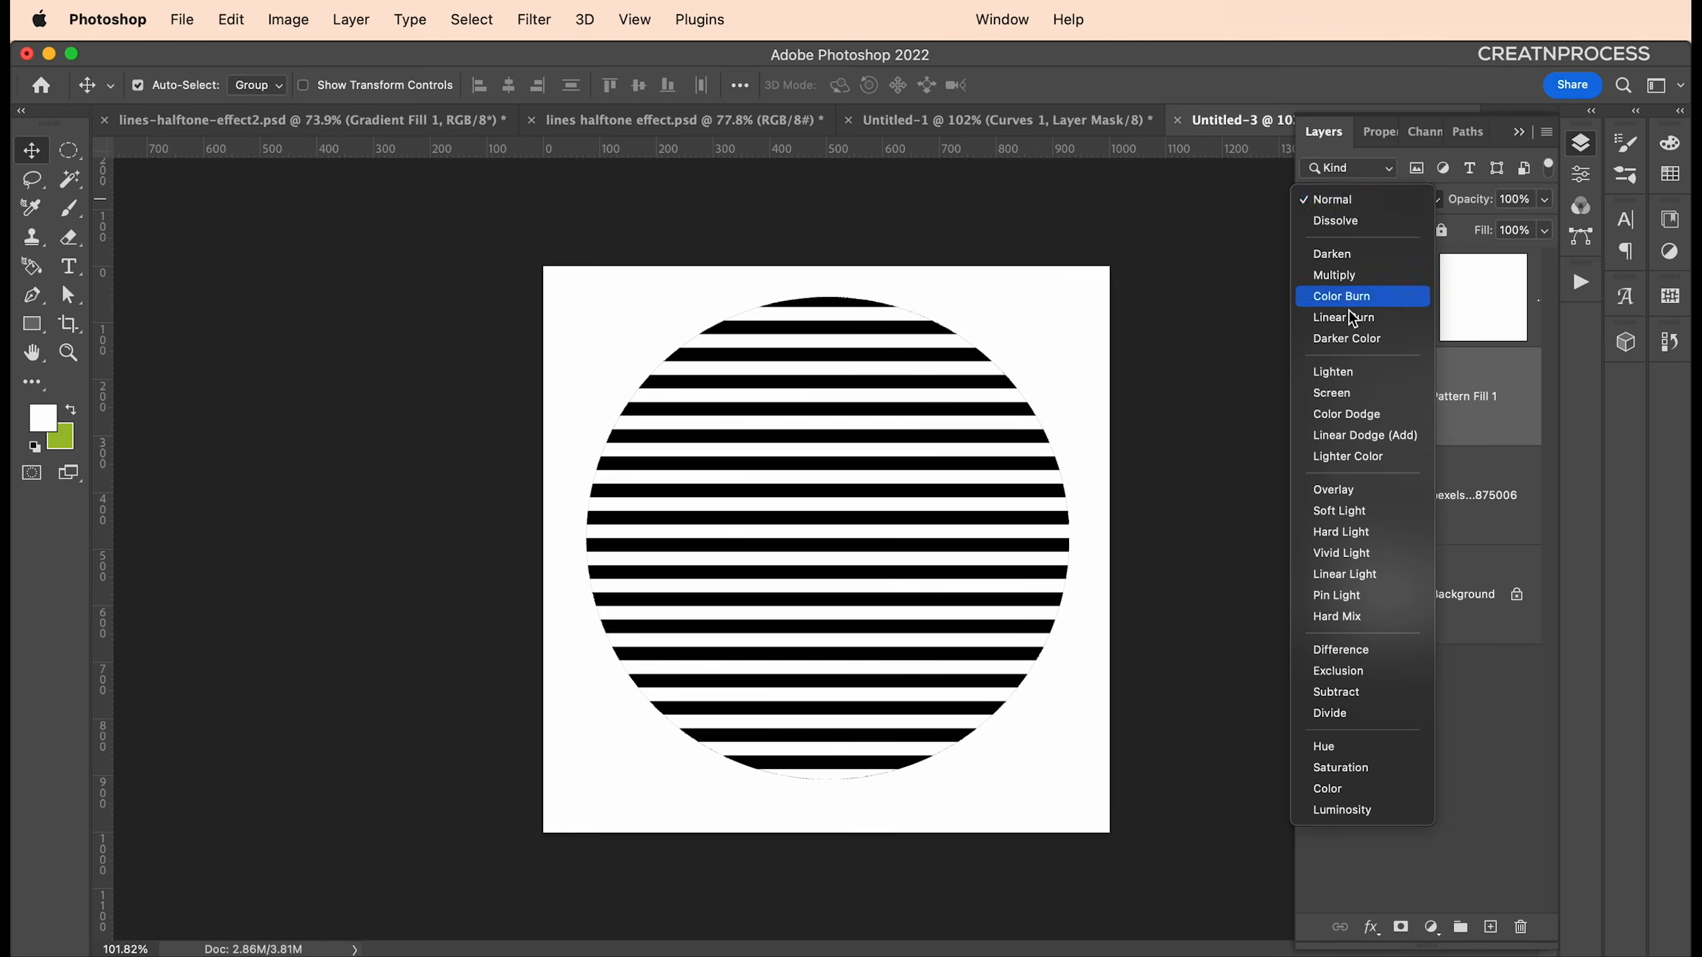
{"action": "left_click", "coordinate": [1359, 283]}
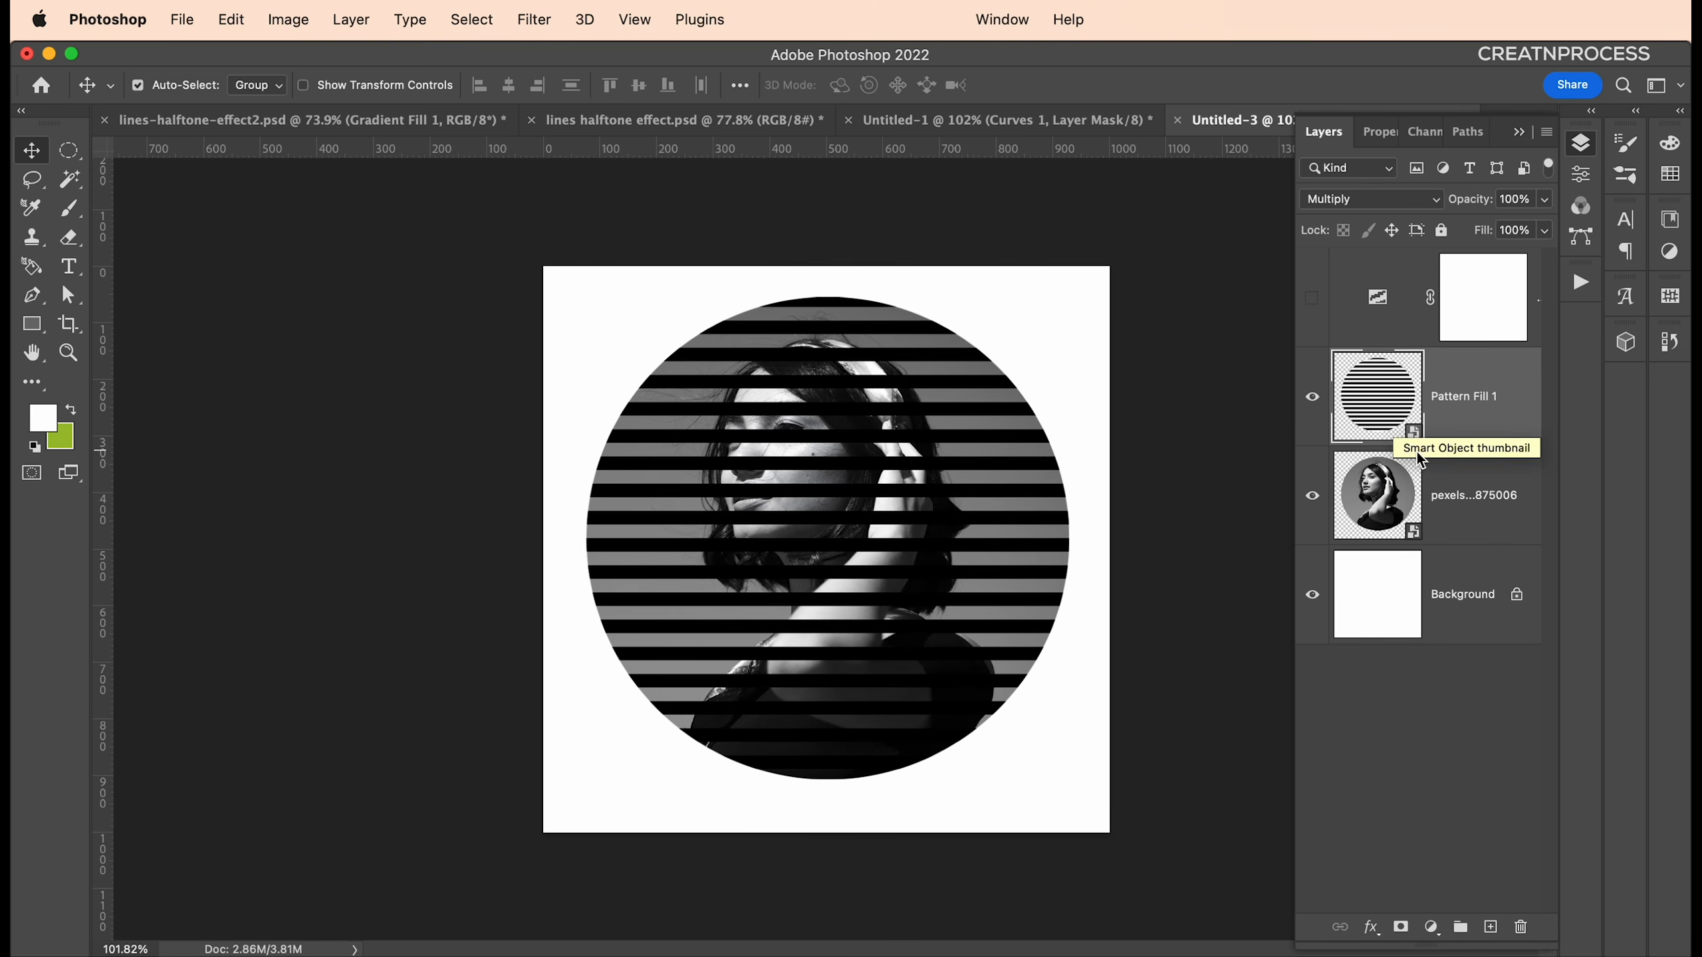
Apply a Gaussian Blur smart filter with a radius of about 6.2 pixels to the Pattern Fill 1 layer
{"action": "left_click", "coordinate": [529, 26]}
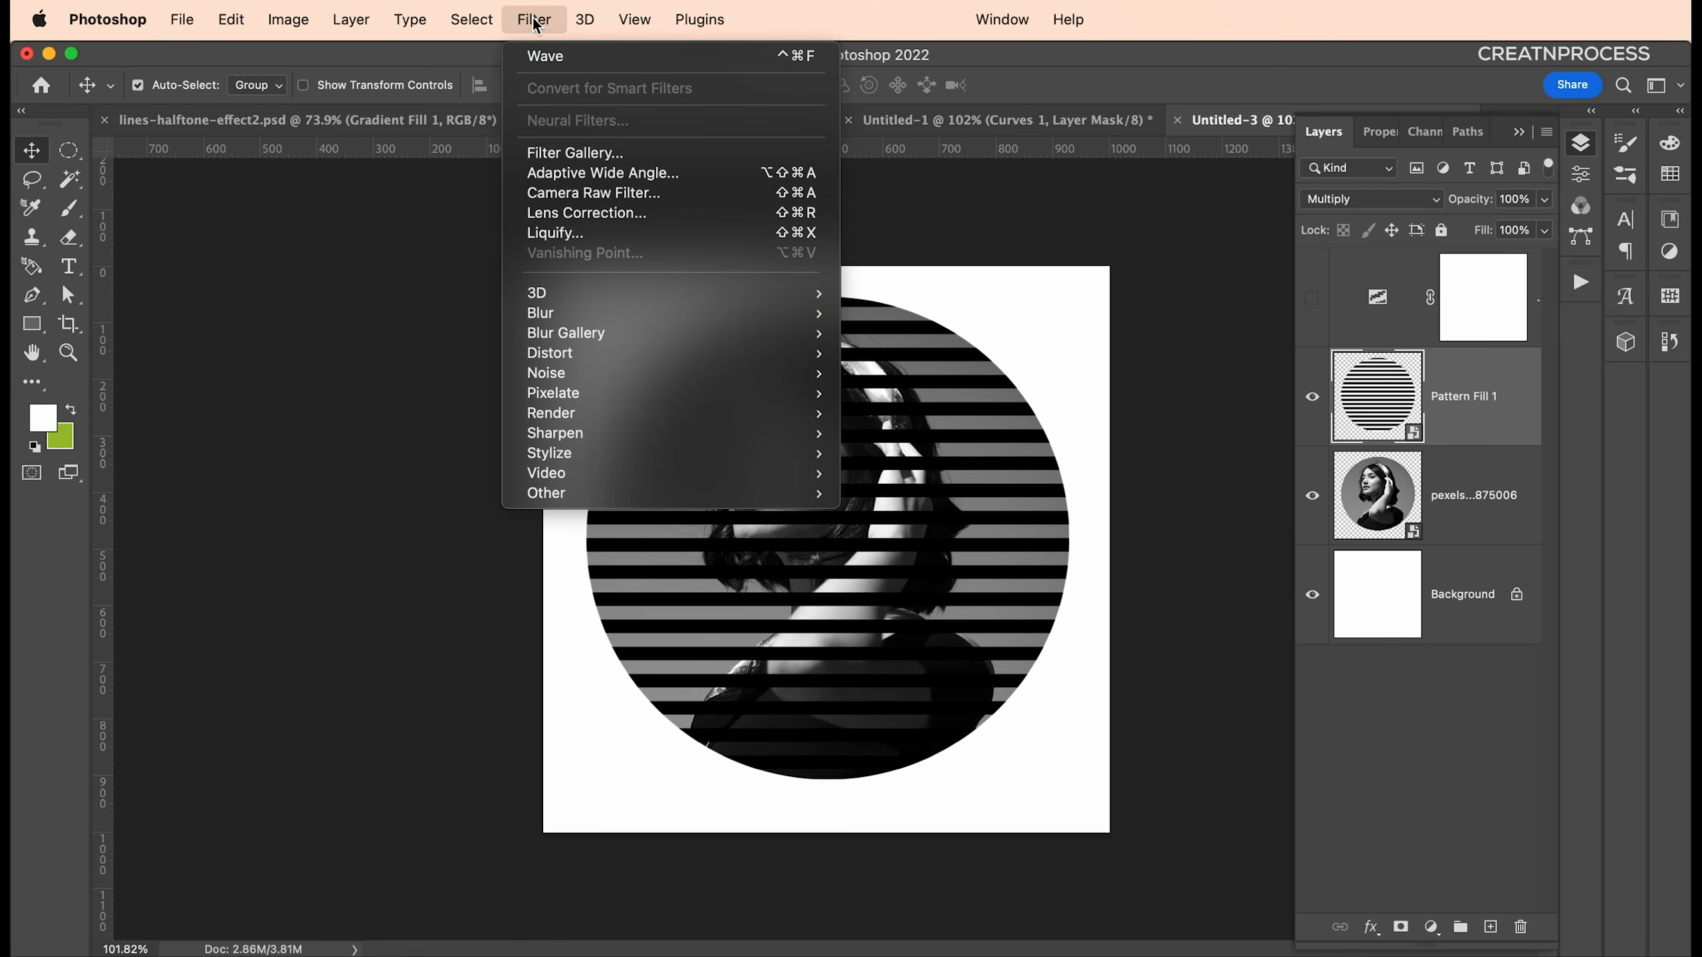
{"action": "mouse_move", "coordinate": [731, 315]}
{"action": "left_click", "coordinate": [876, 397]}
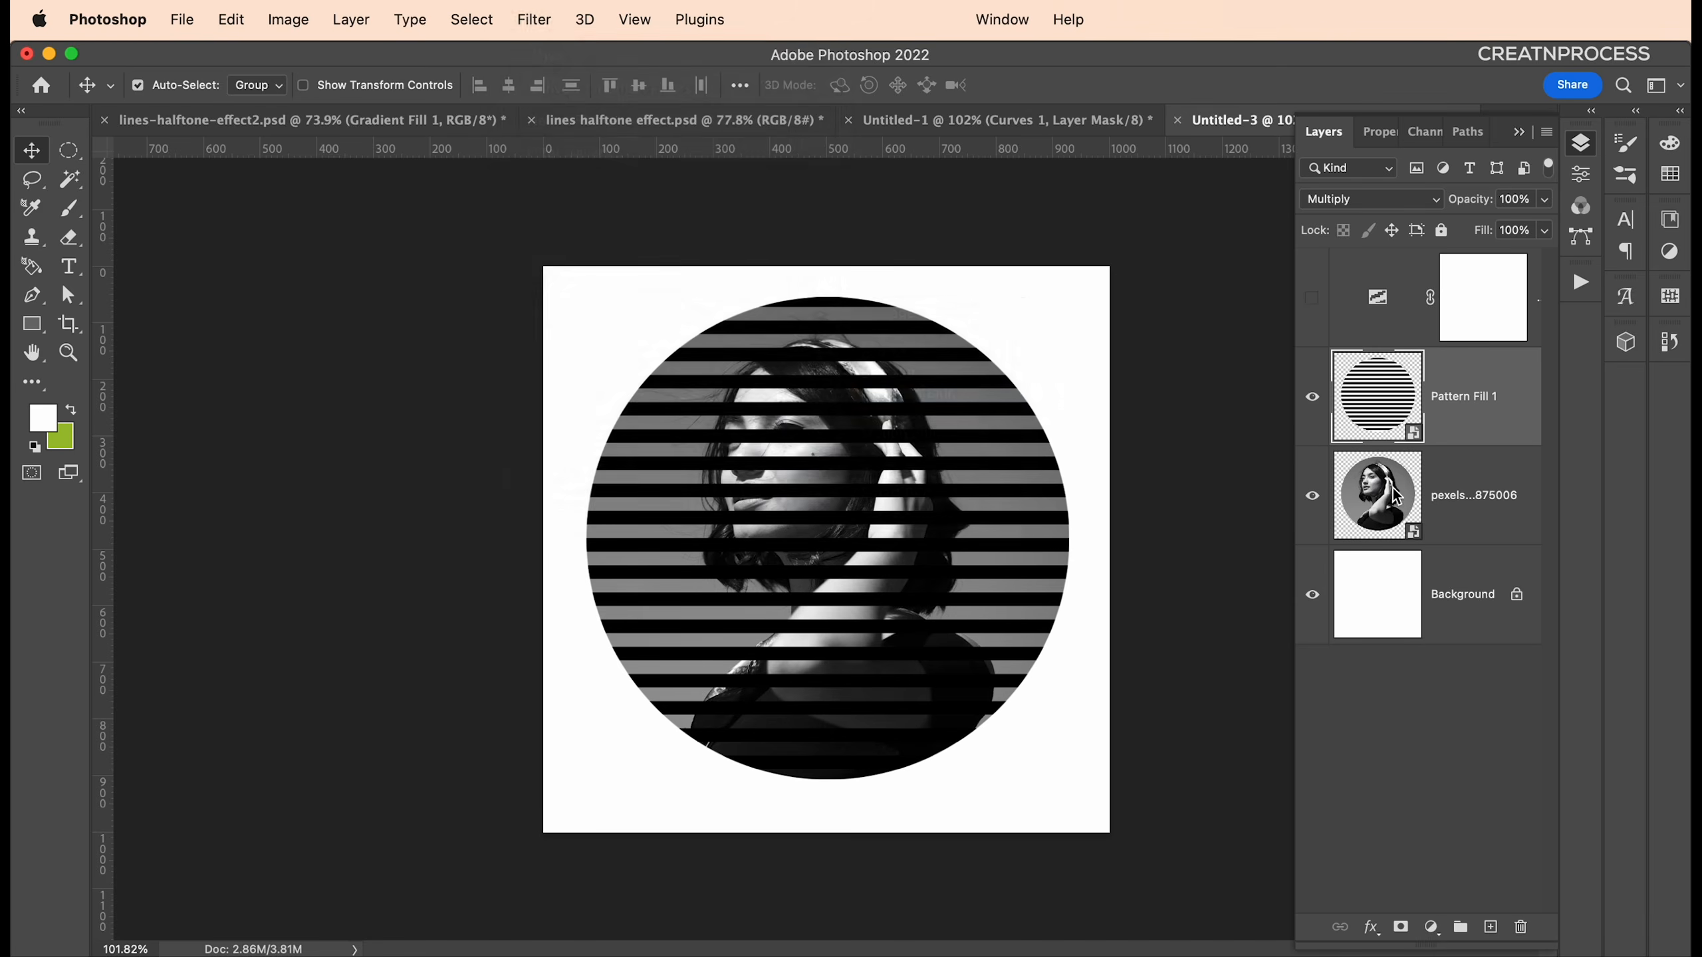
{"action": "left_click_drag", "start_coordinate": [1086, 522], "coordinate": [1090, 522]}
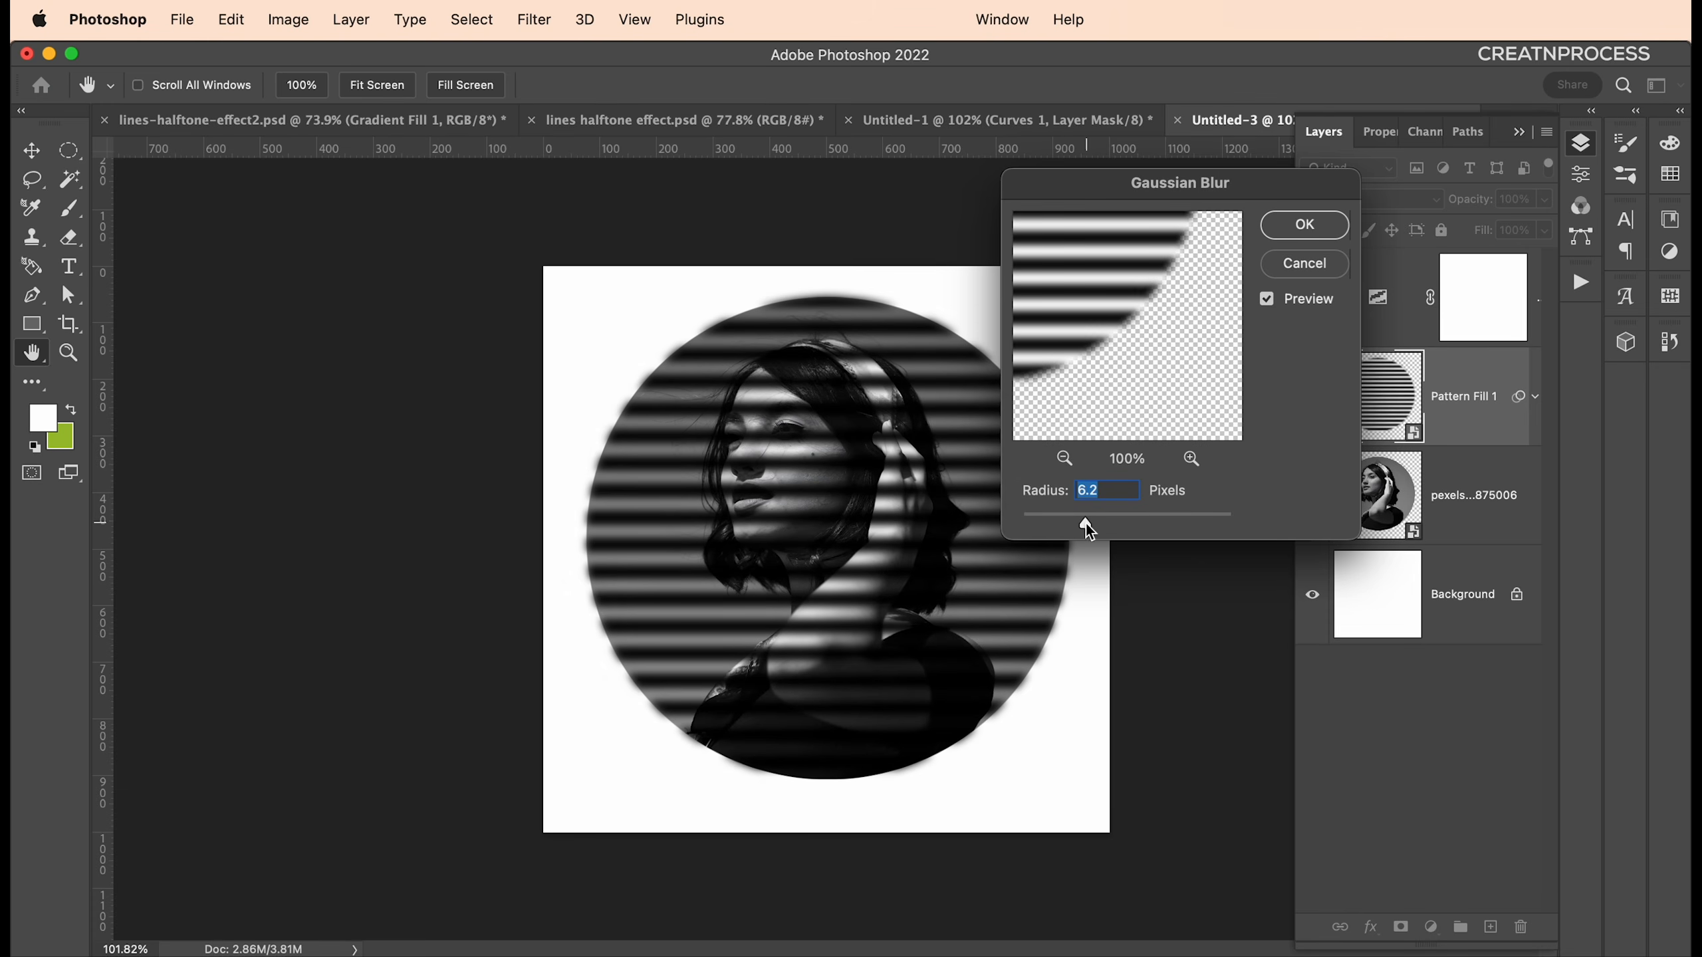
{"action": "left_click", "coordinate": [1282, 234]}
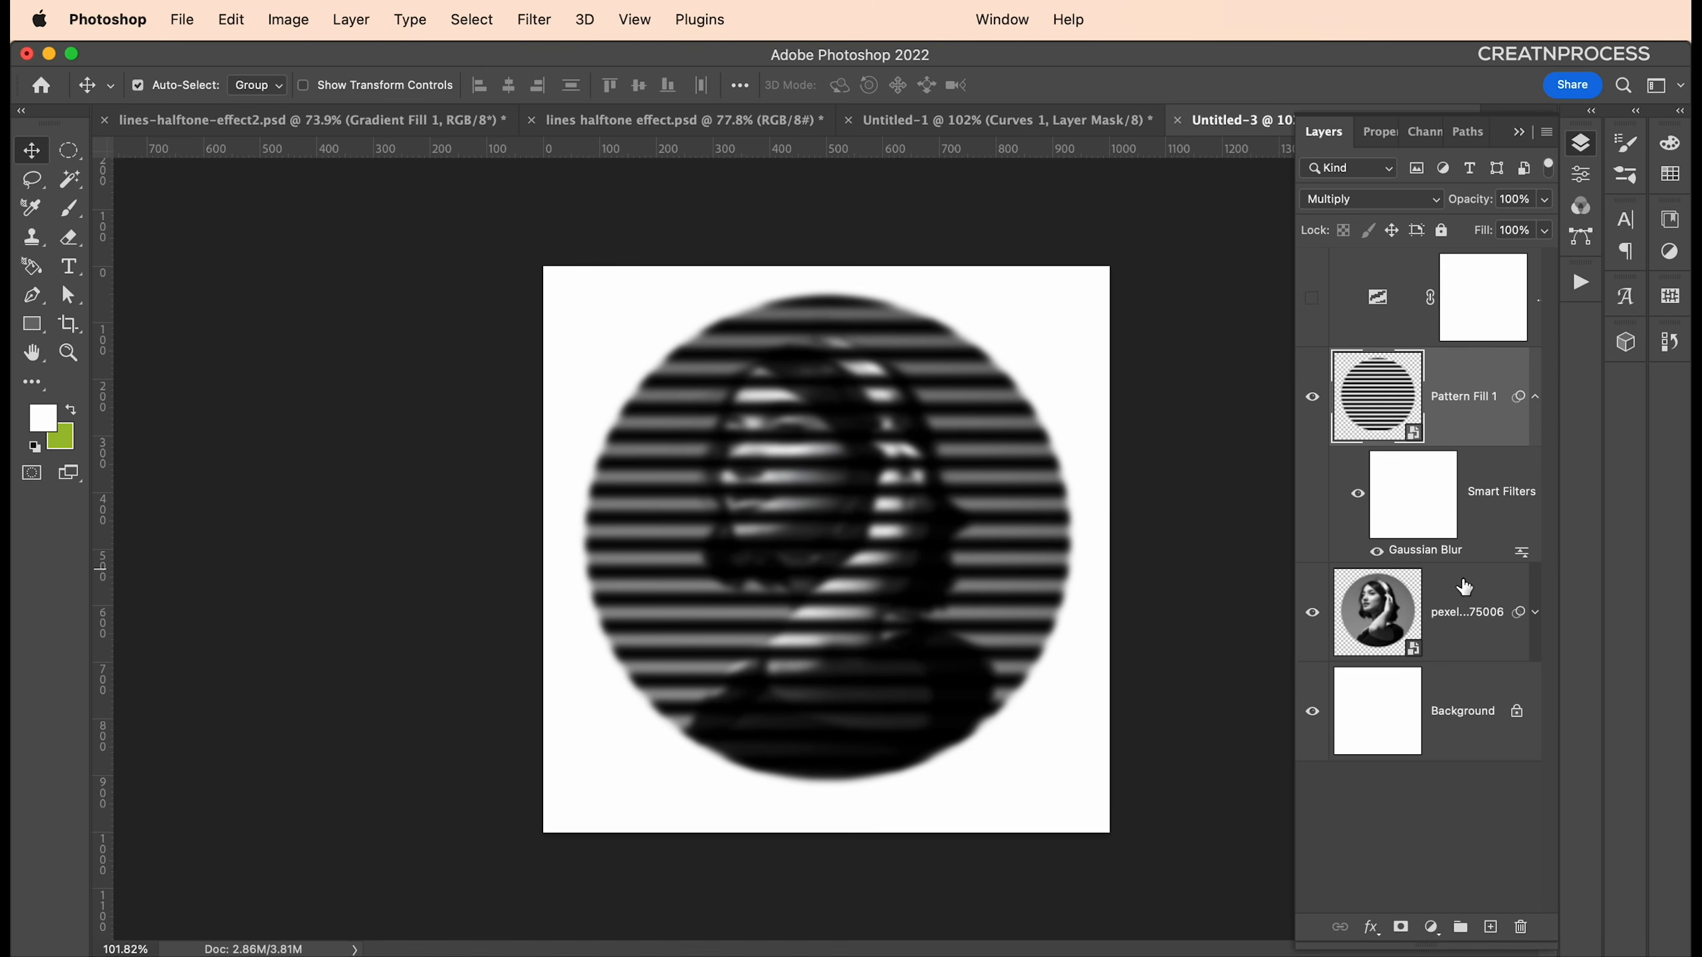
Set the radius of the portrait layer's Gaussian Blur smart filter to 1.1 pixels
{"action": "left_click", "coordinate": [1535, 612]}
{"action": "double_click", "coordinate": [1420, 764]}
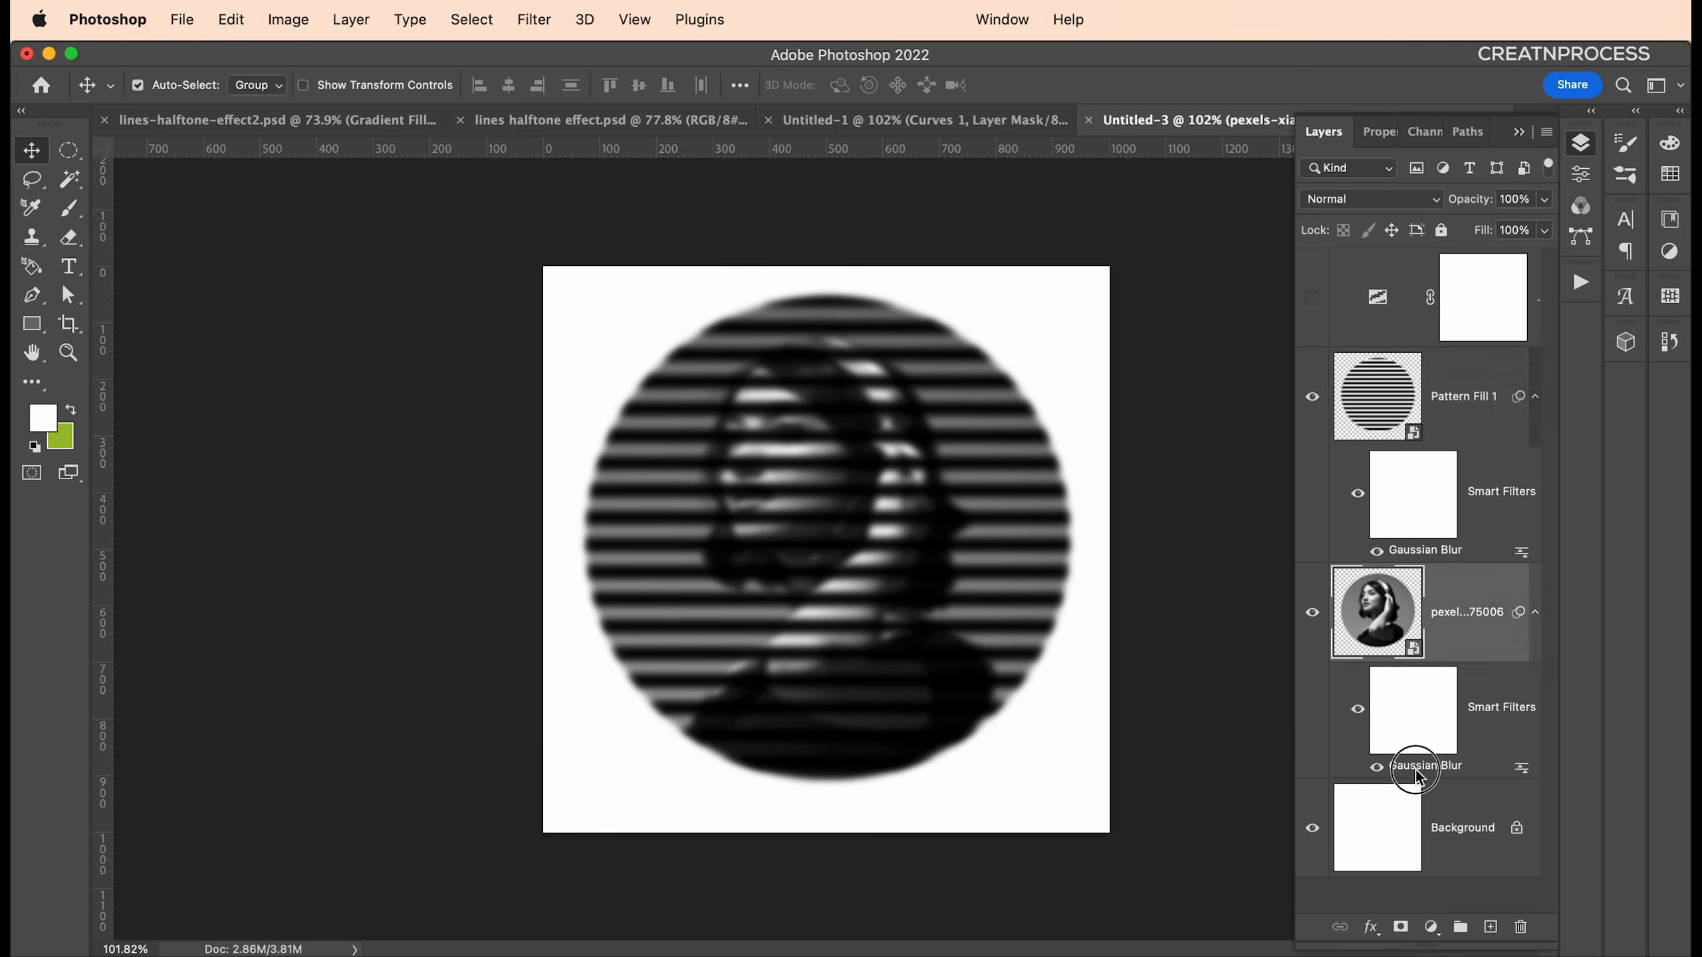
{"action": "left_click_drag", "start_coordinate": [1034, 527], "coordinate": [1034, 527]}
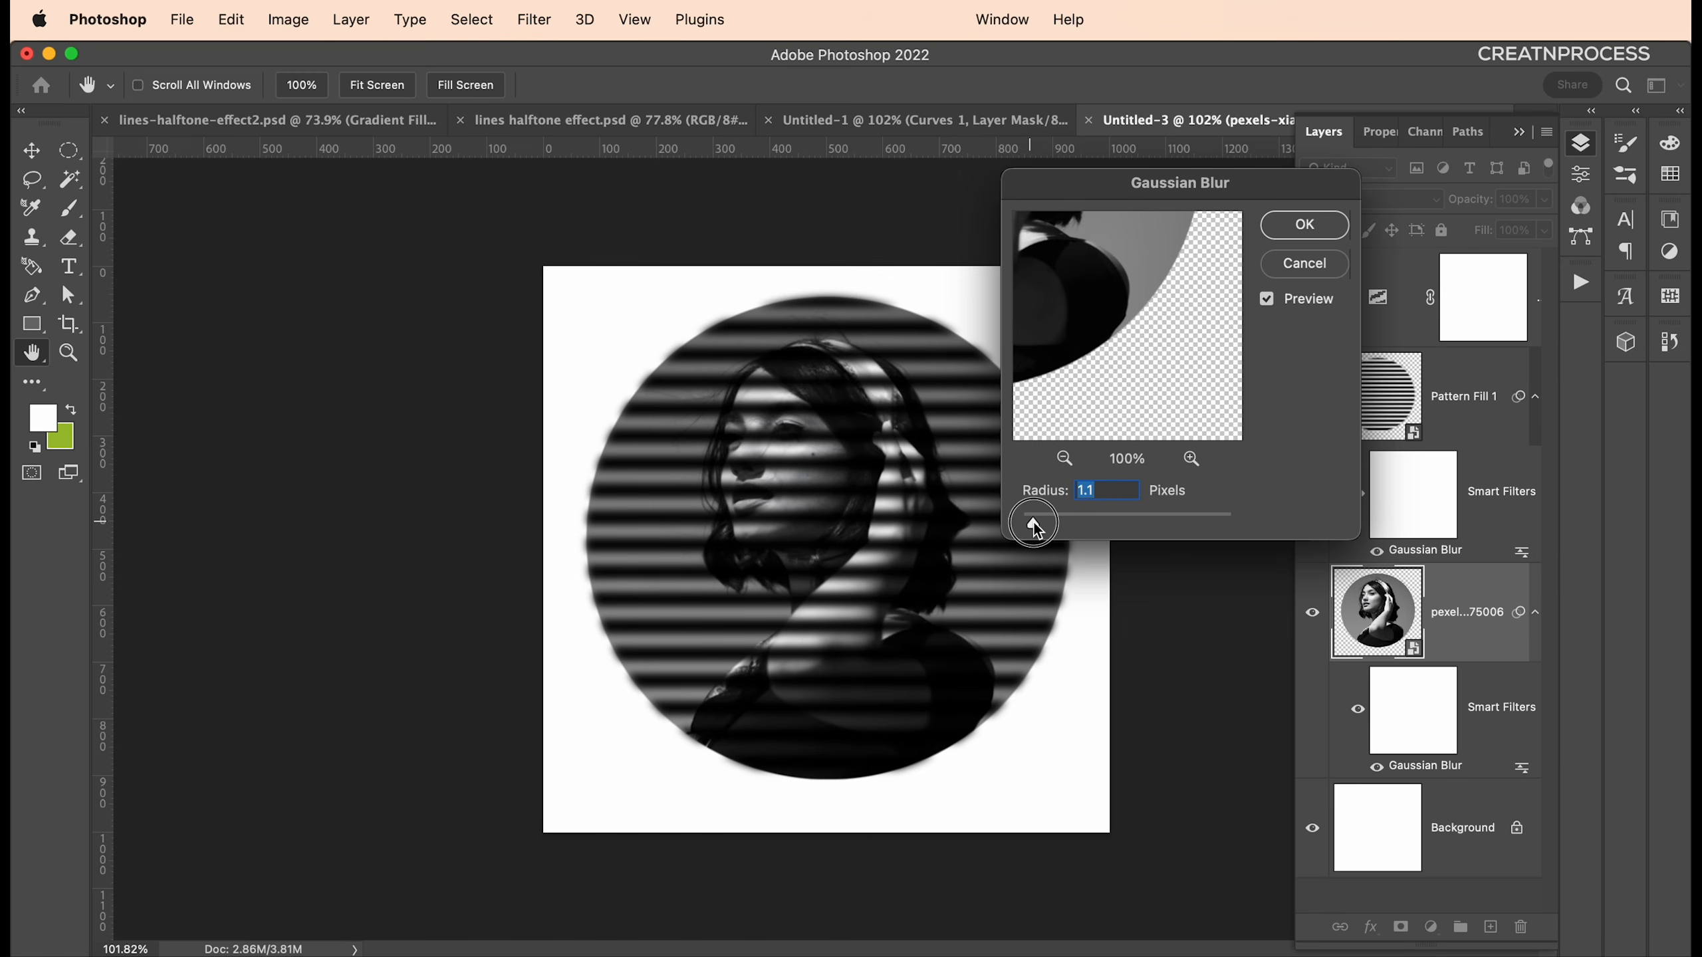
{"action": "left_click", "coordinate": [1279, 224]}
{"action": "key", "text": "super+plus"}
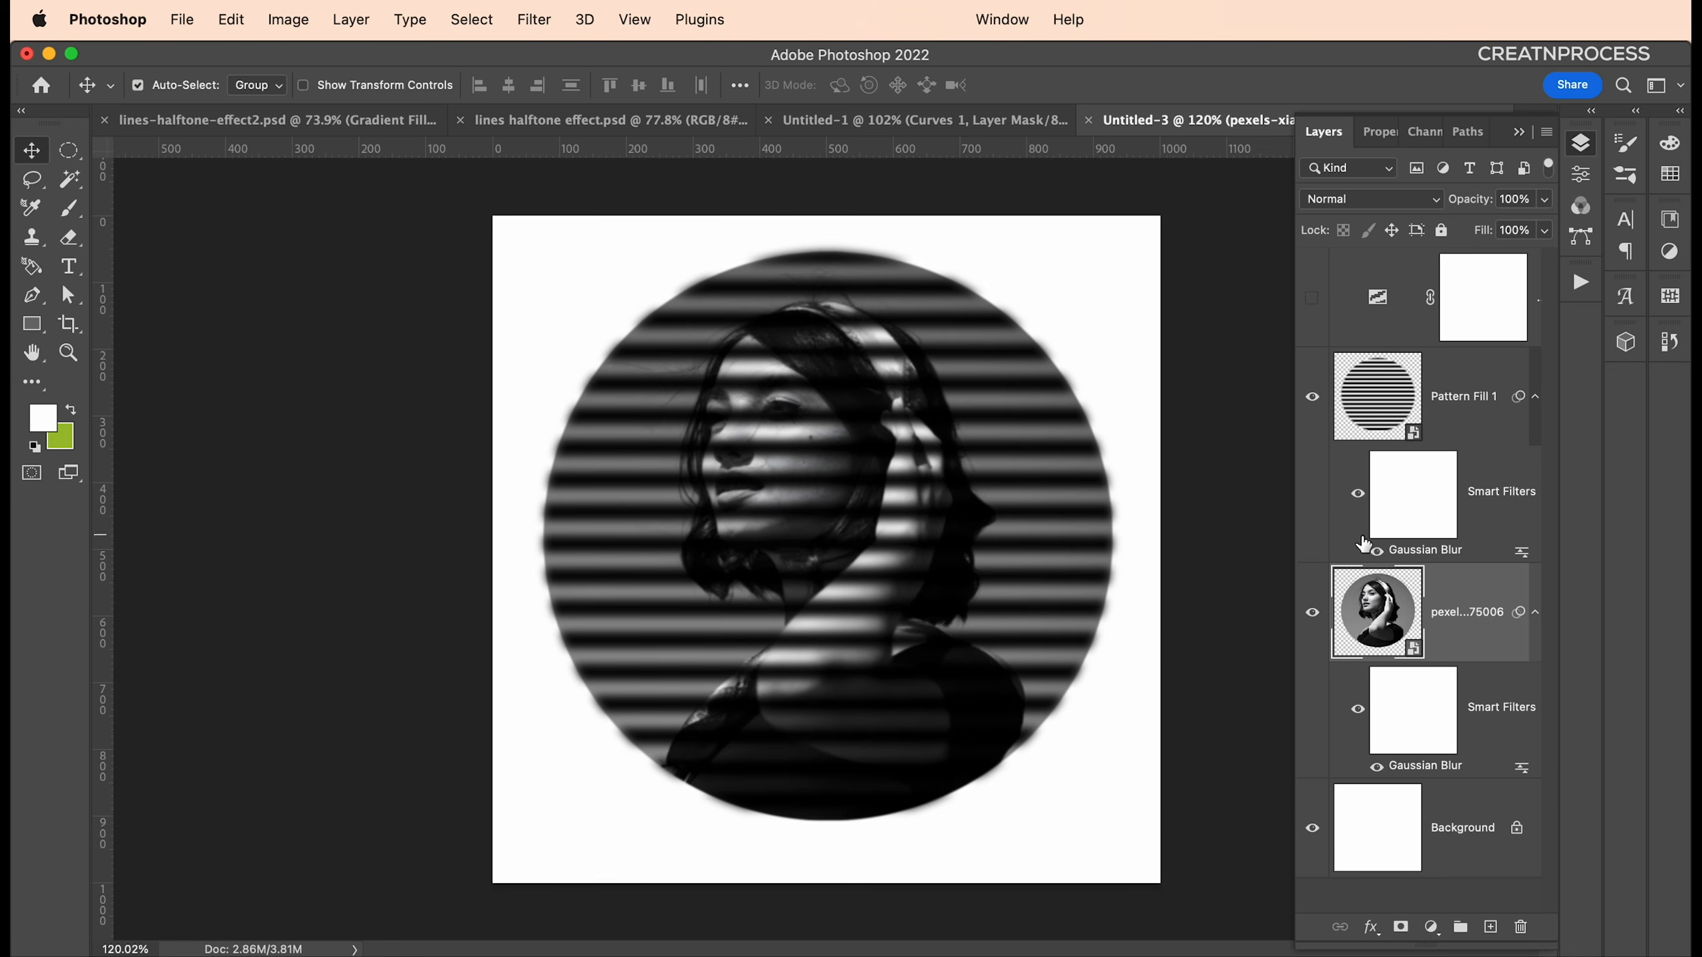
Show the Threshold adjustment layer again and set its threshold level to 63
{"action": "left_click", "coordinate": [1312, 299]}
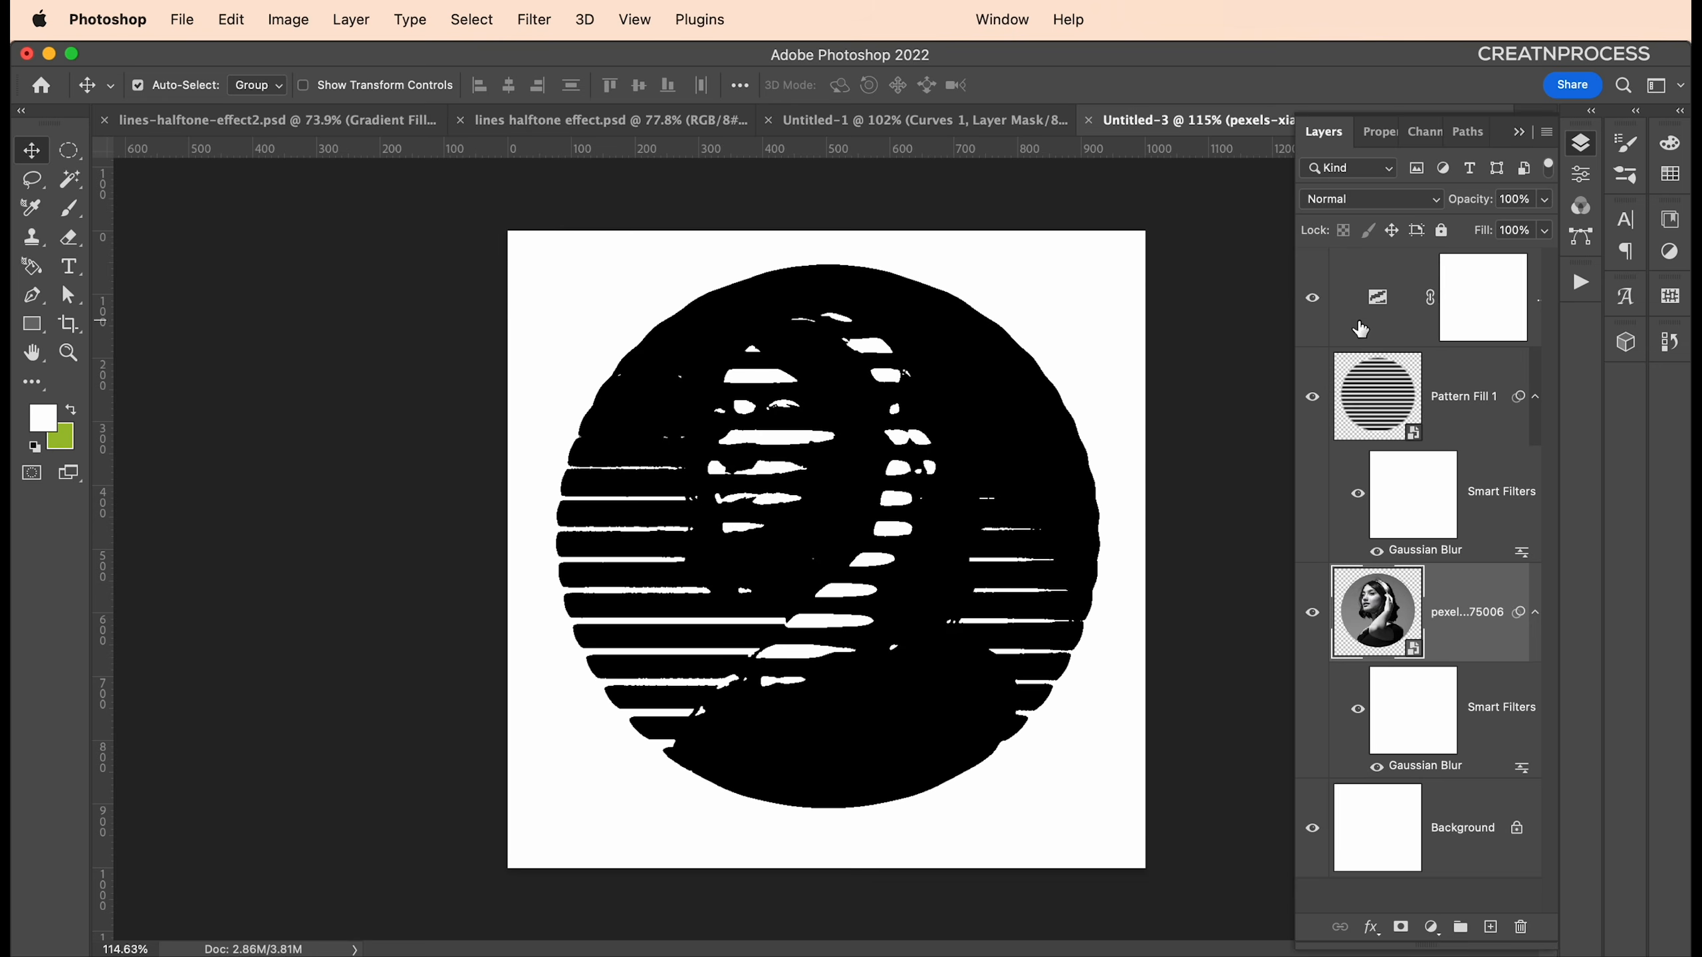
{"action": "double_click", "coordinate": [1375, 297]}
{"action": "left_click_drag", "start_coordinate": [1407, 335], "coordinate": [1370, 335]}
{"action": "scroll", "coordinate": [976, 472], "scroll_direction": "down", "scroll_amount": 3}
{"action": "scroll", "coordinate": [975, 470], "scroll_direction": "up", "scroll_amount": 1}
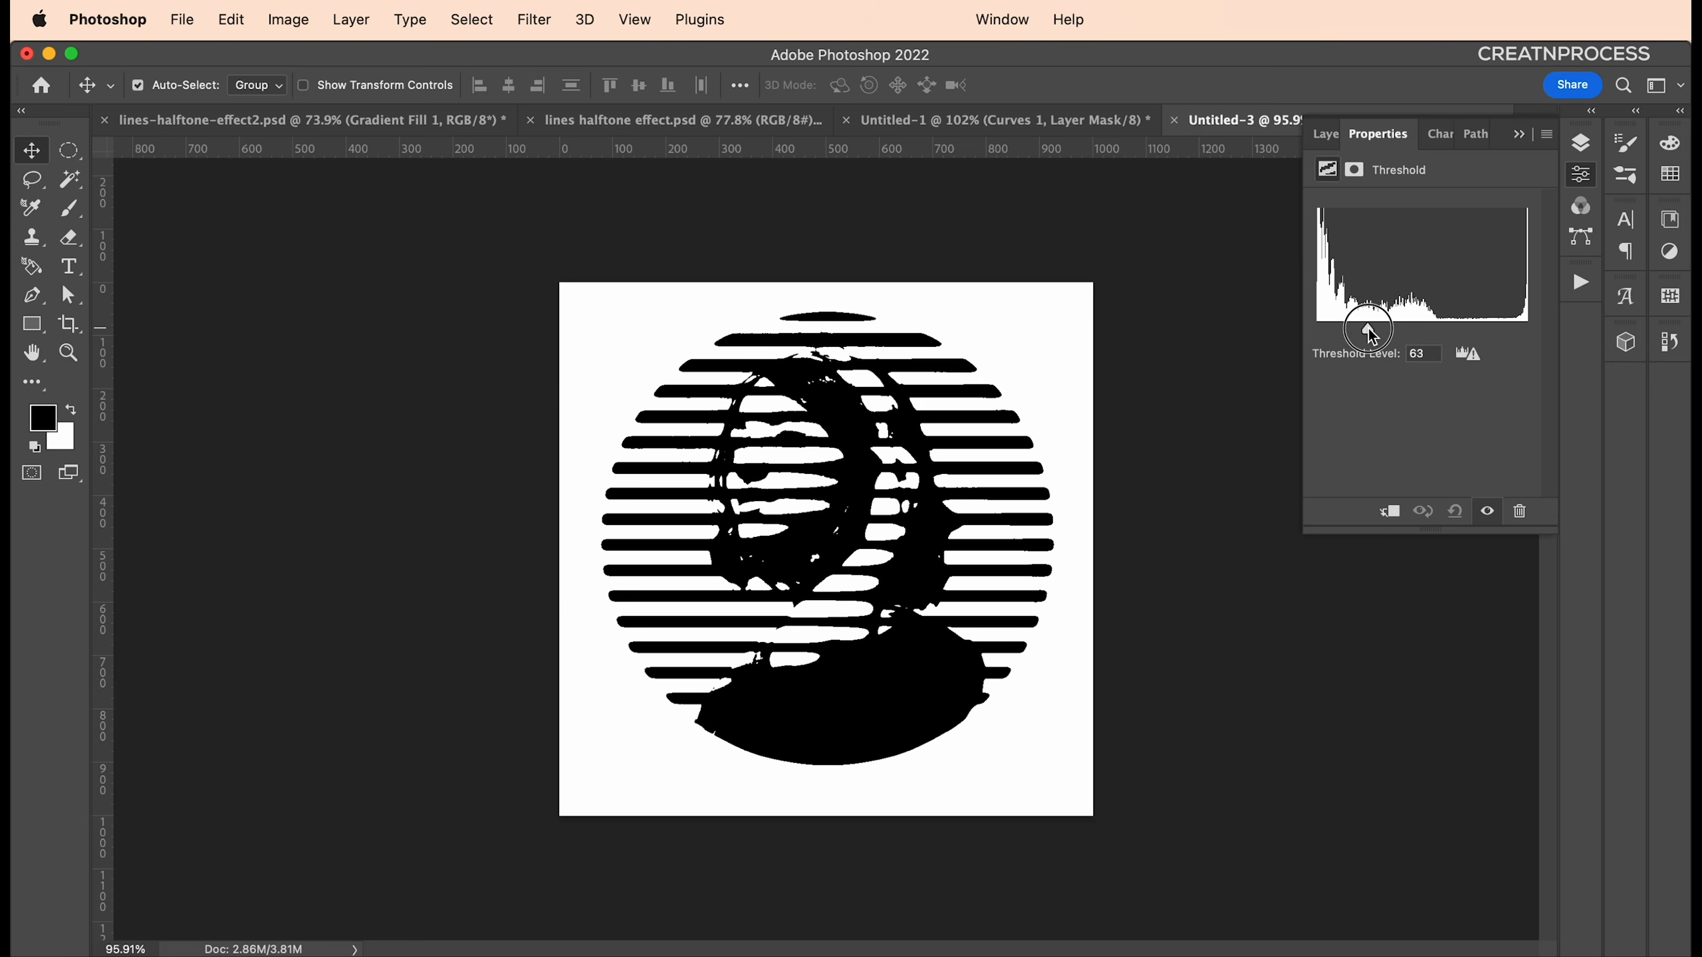
Examine the finished striped portrait in lines halftone effect.psd for comparison and return to the Untitled-3 document
{"action": "left_click", "coordinate": [750, 118]}
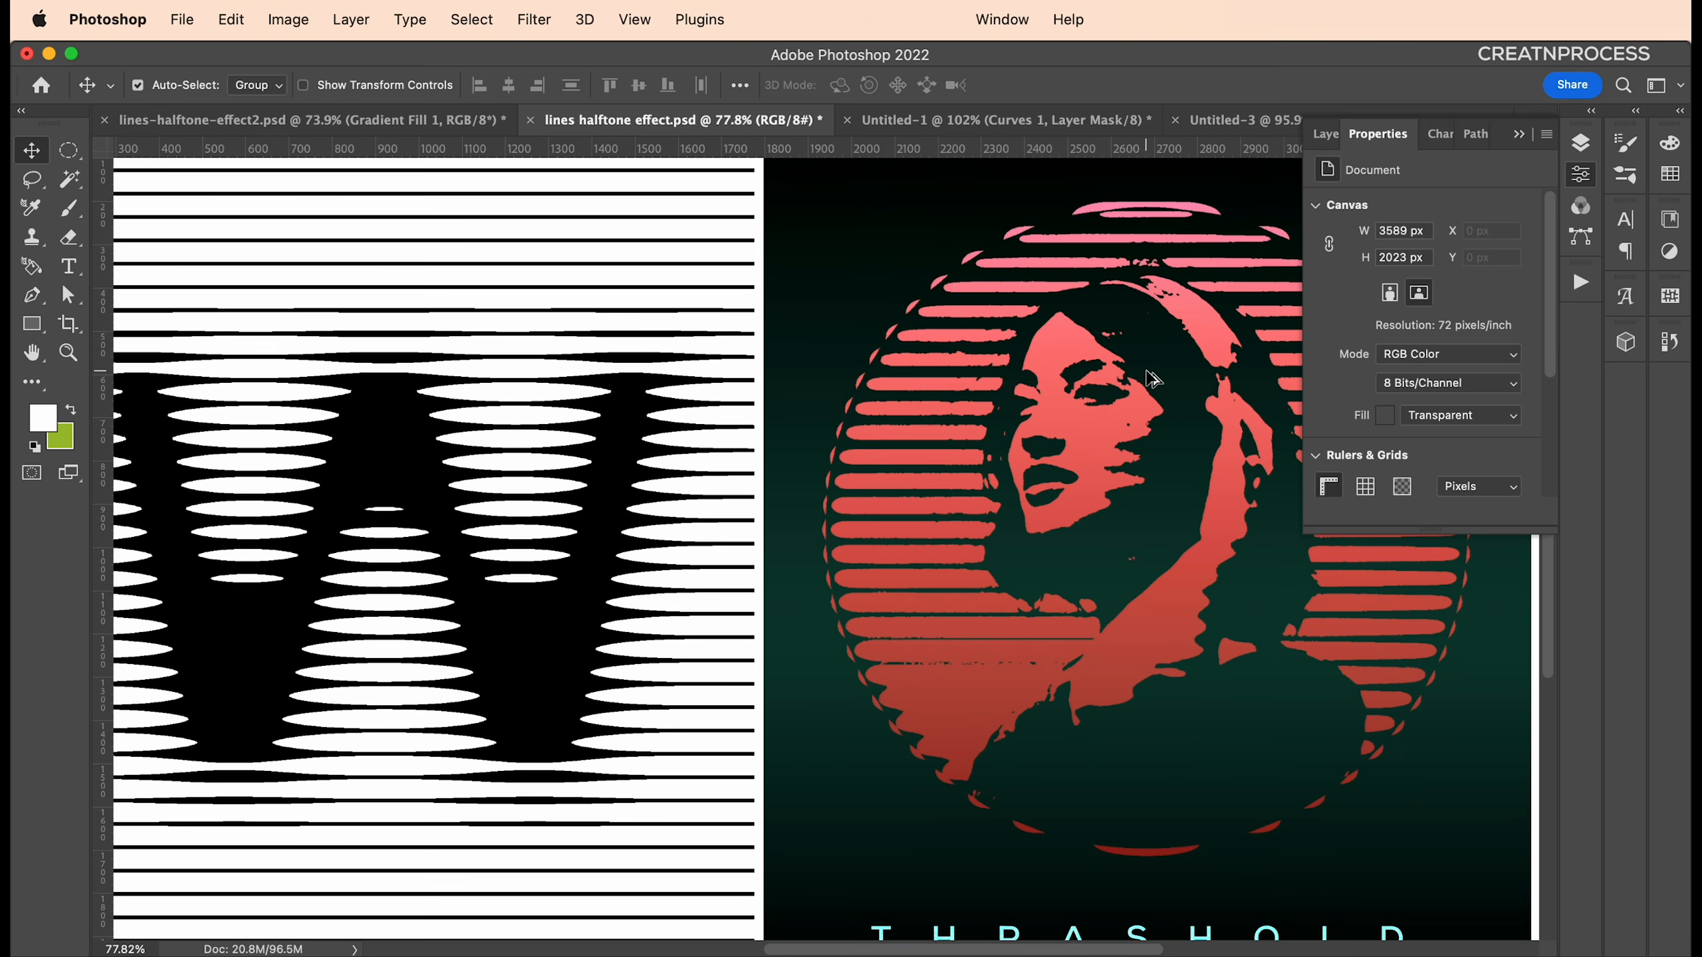
{"action": "scroll", "coordinate": [1150, 378], "scroll_direction": "down", "scroll_amount": 4}
{"action": "scroll", "coordinate": [1086, 466], "scroll_direction": "up", "scroll_amount": 2}
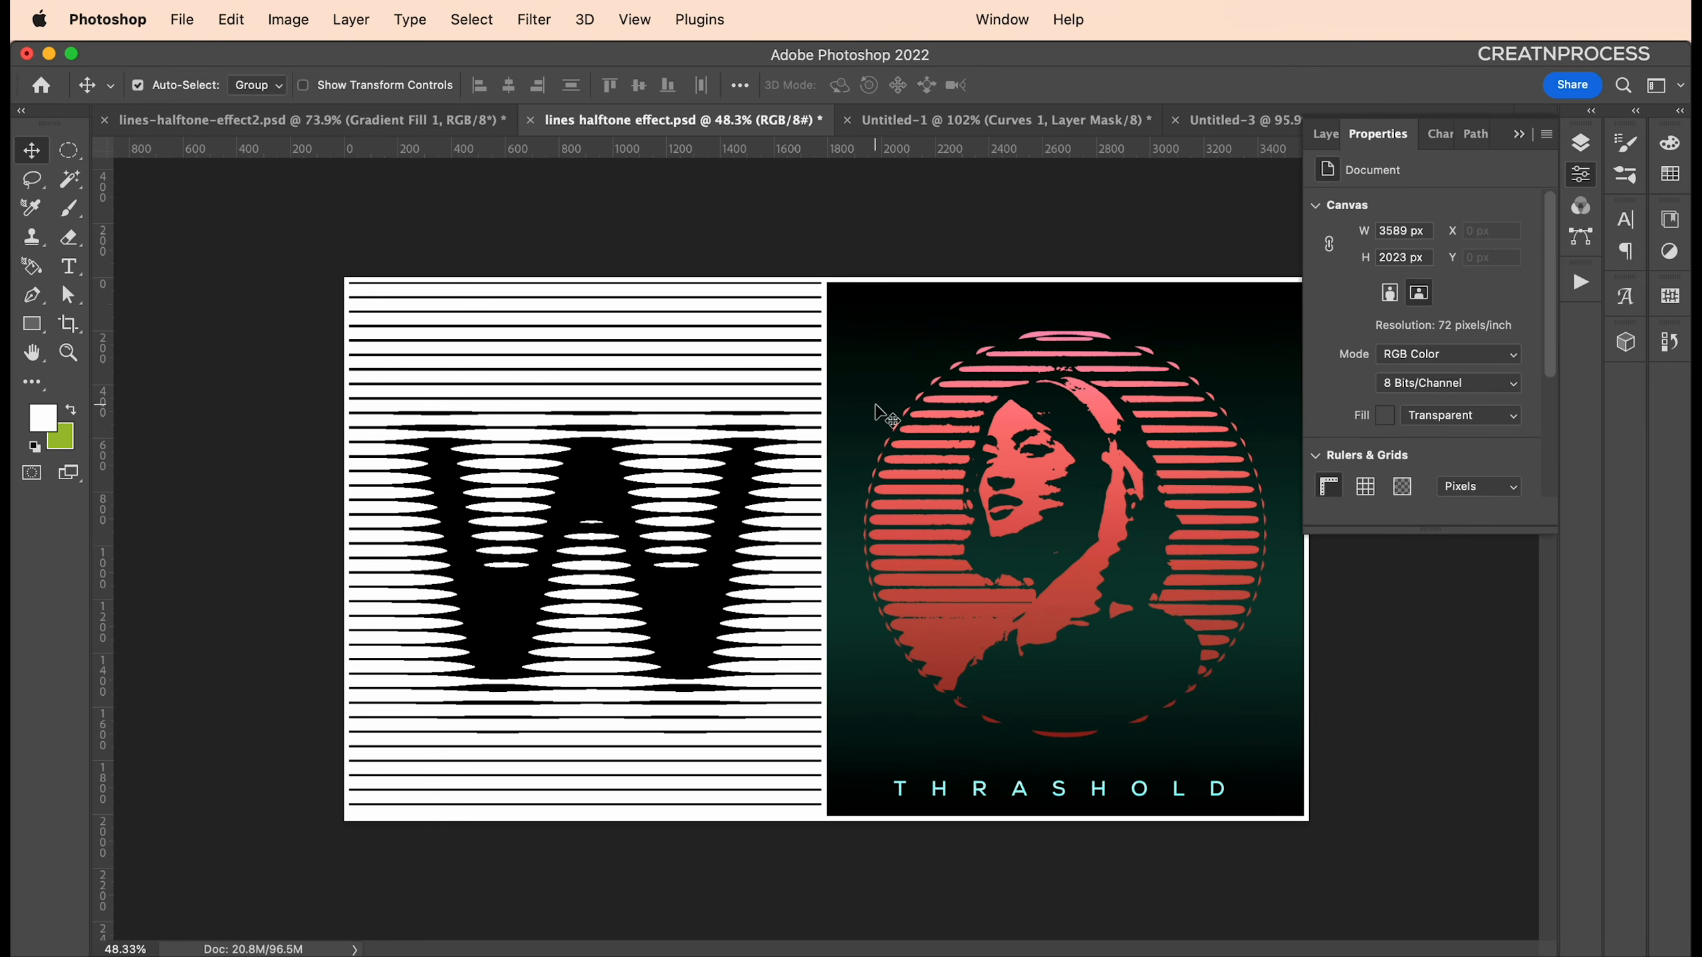
{"action": "left_click", "coordinate": [1250, 121]}
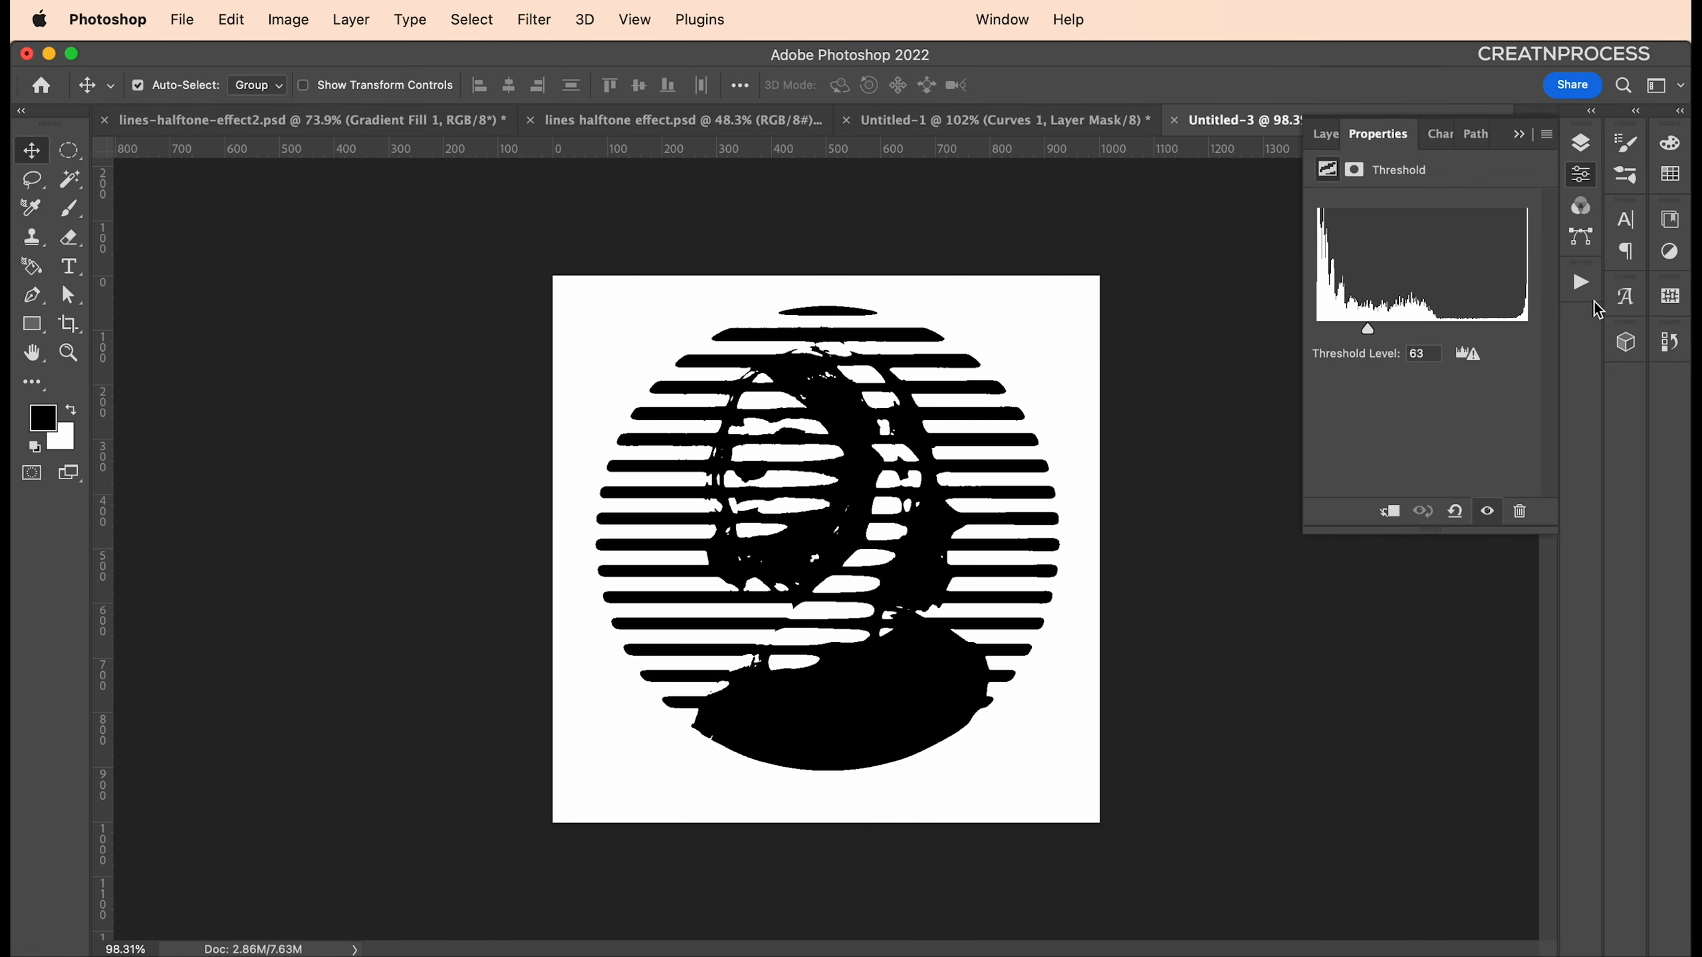
Add a Curves adjustment layer directly above the circular portrait layer
{"action": "left_click", "coordinate": [1581, 149]}
{"action": "left_click", "coordinate": [1447, 646]}
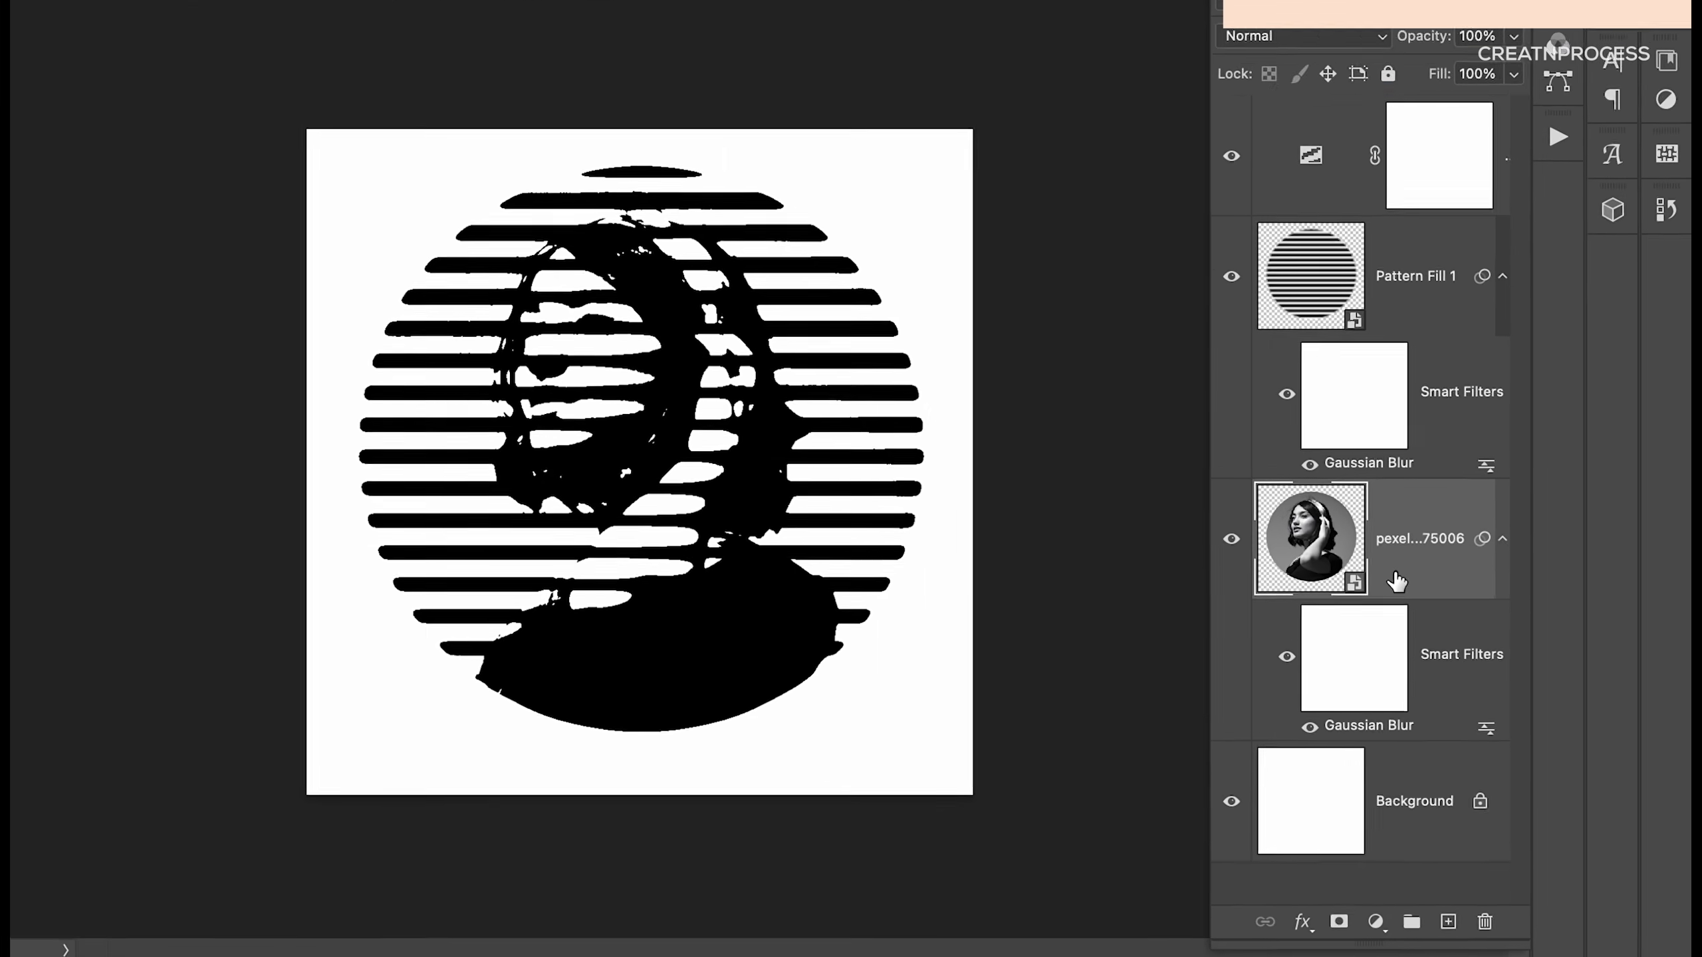
{"action": "left_click", "coordinate": [1431, 927]}
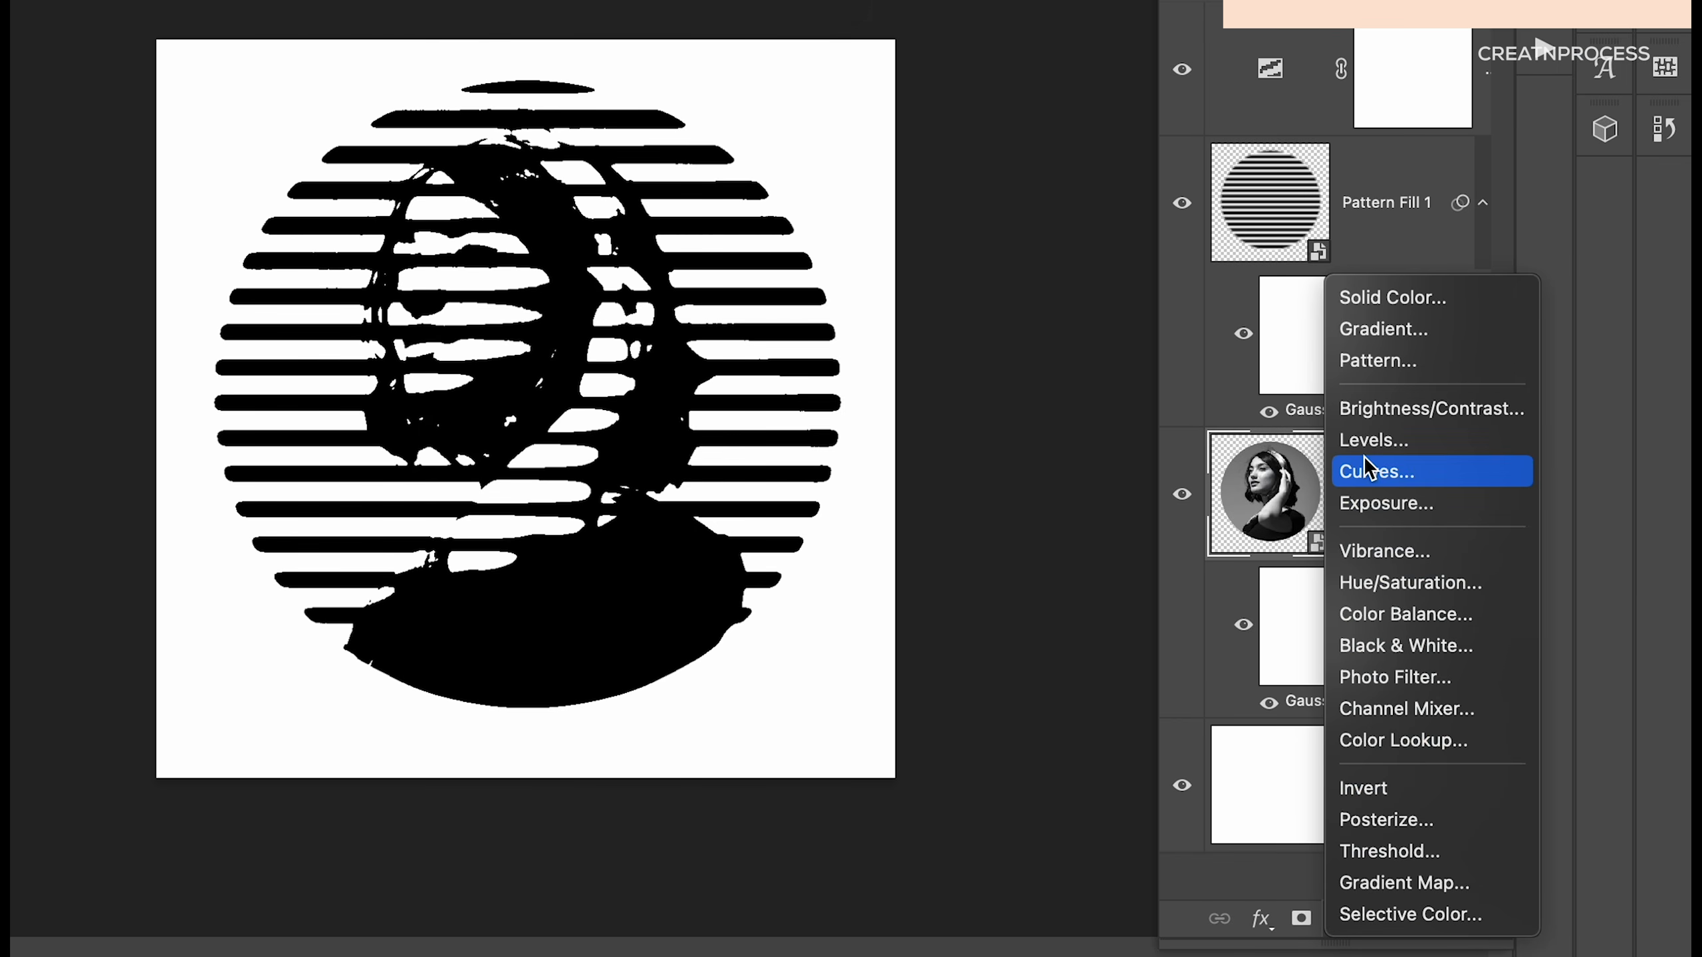
{"action": "left_click", "coordinate": [1380, 471]}
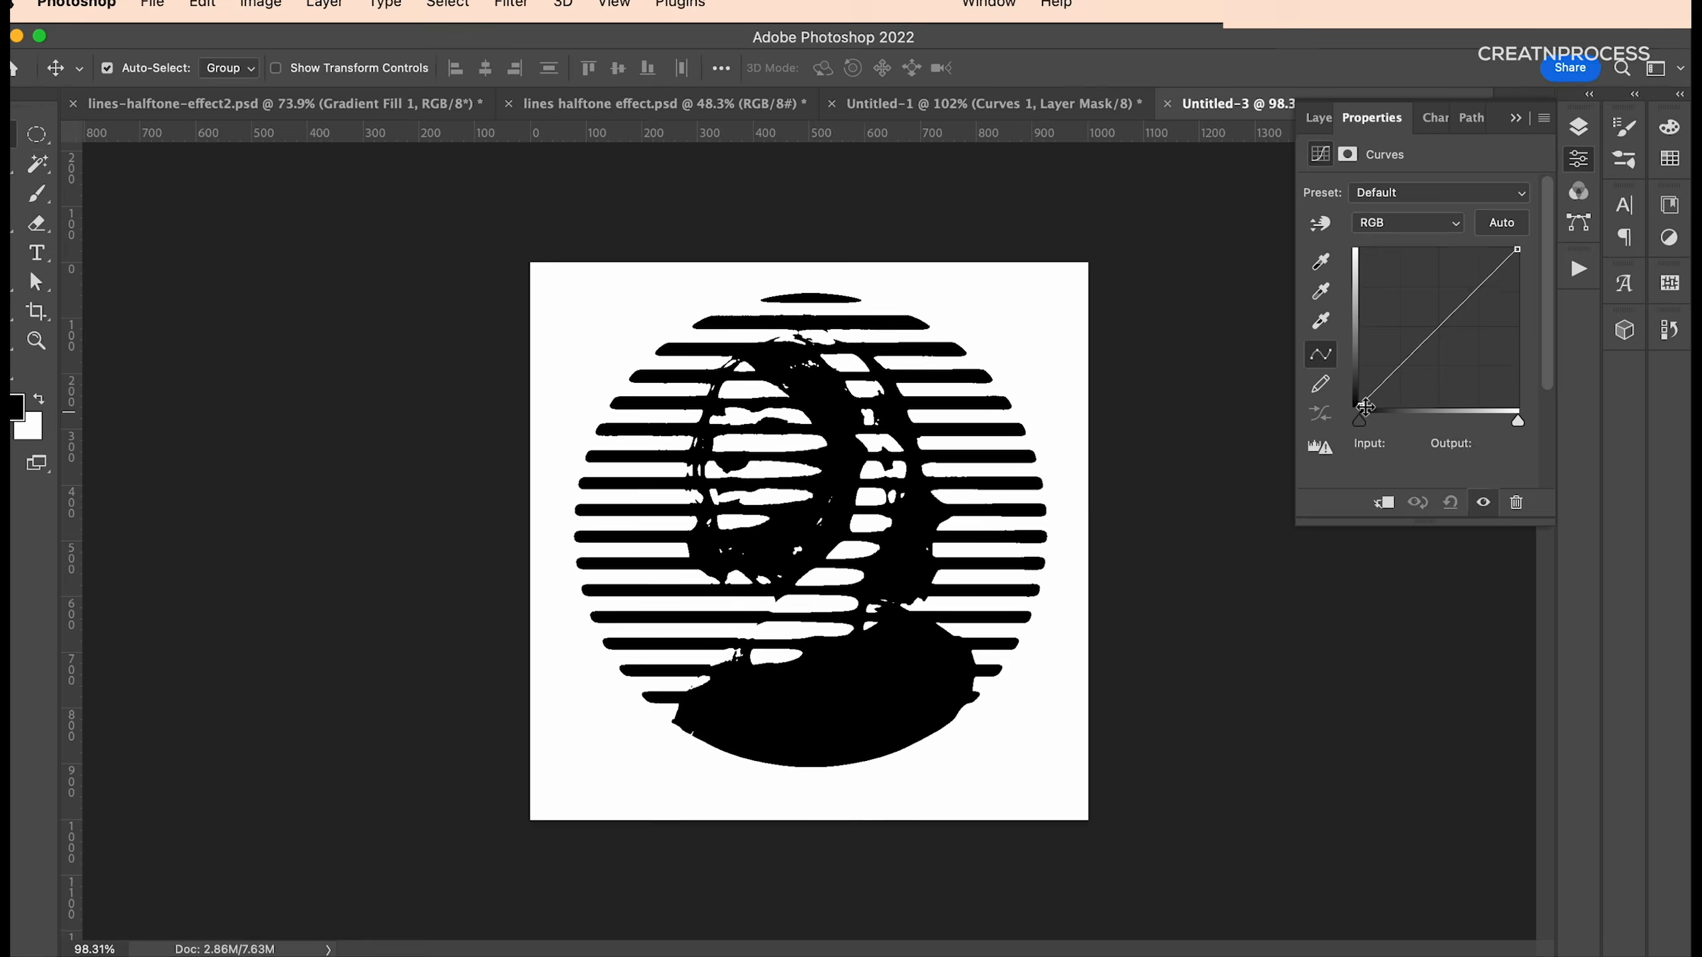
Raise the curve's shadow end point and set its highlight end point to input 181, output 216
{"action": "left_click_drag", "start_coordinate": [1365, 407], "coordinate": [1420, 379]}
{"action": "left_click_drag", "start_coordinate": [1511, 273], "coordinate": [1476, 278]}
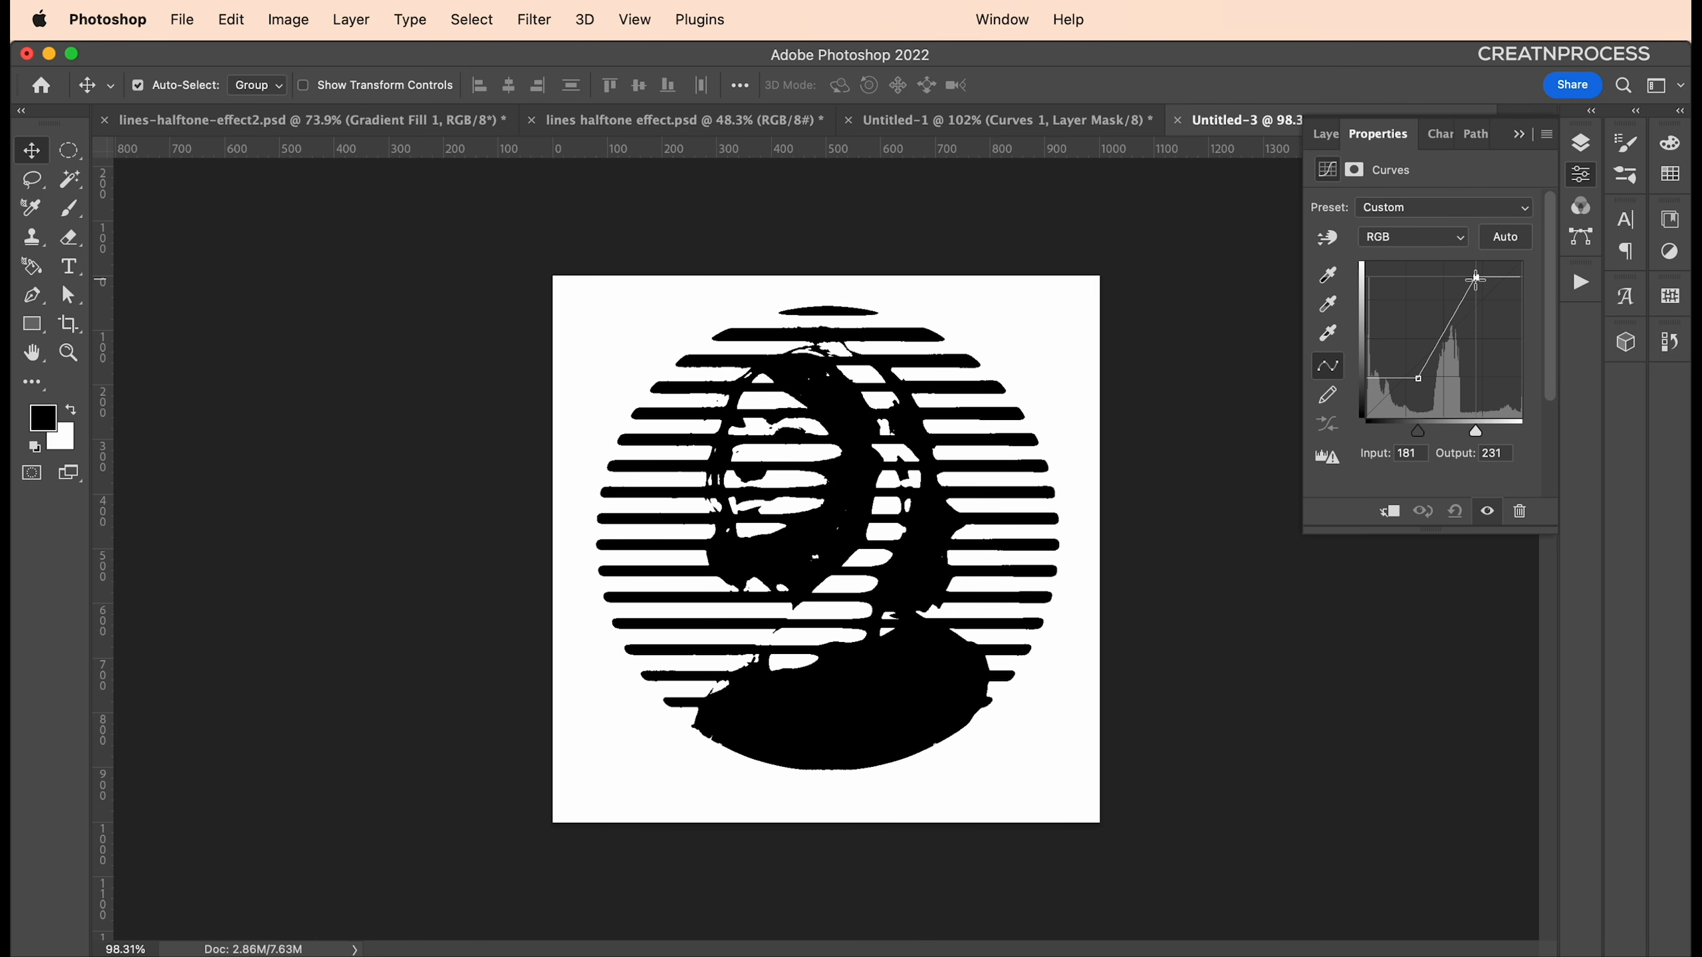
{"action": "left_click_drag", "start_coordinate": [1476, 277], "coordinate": [1477, 289]}
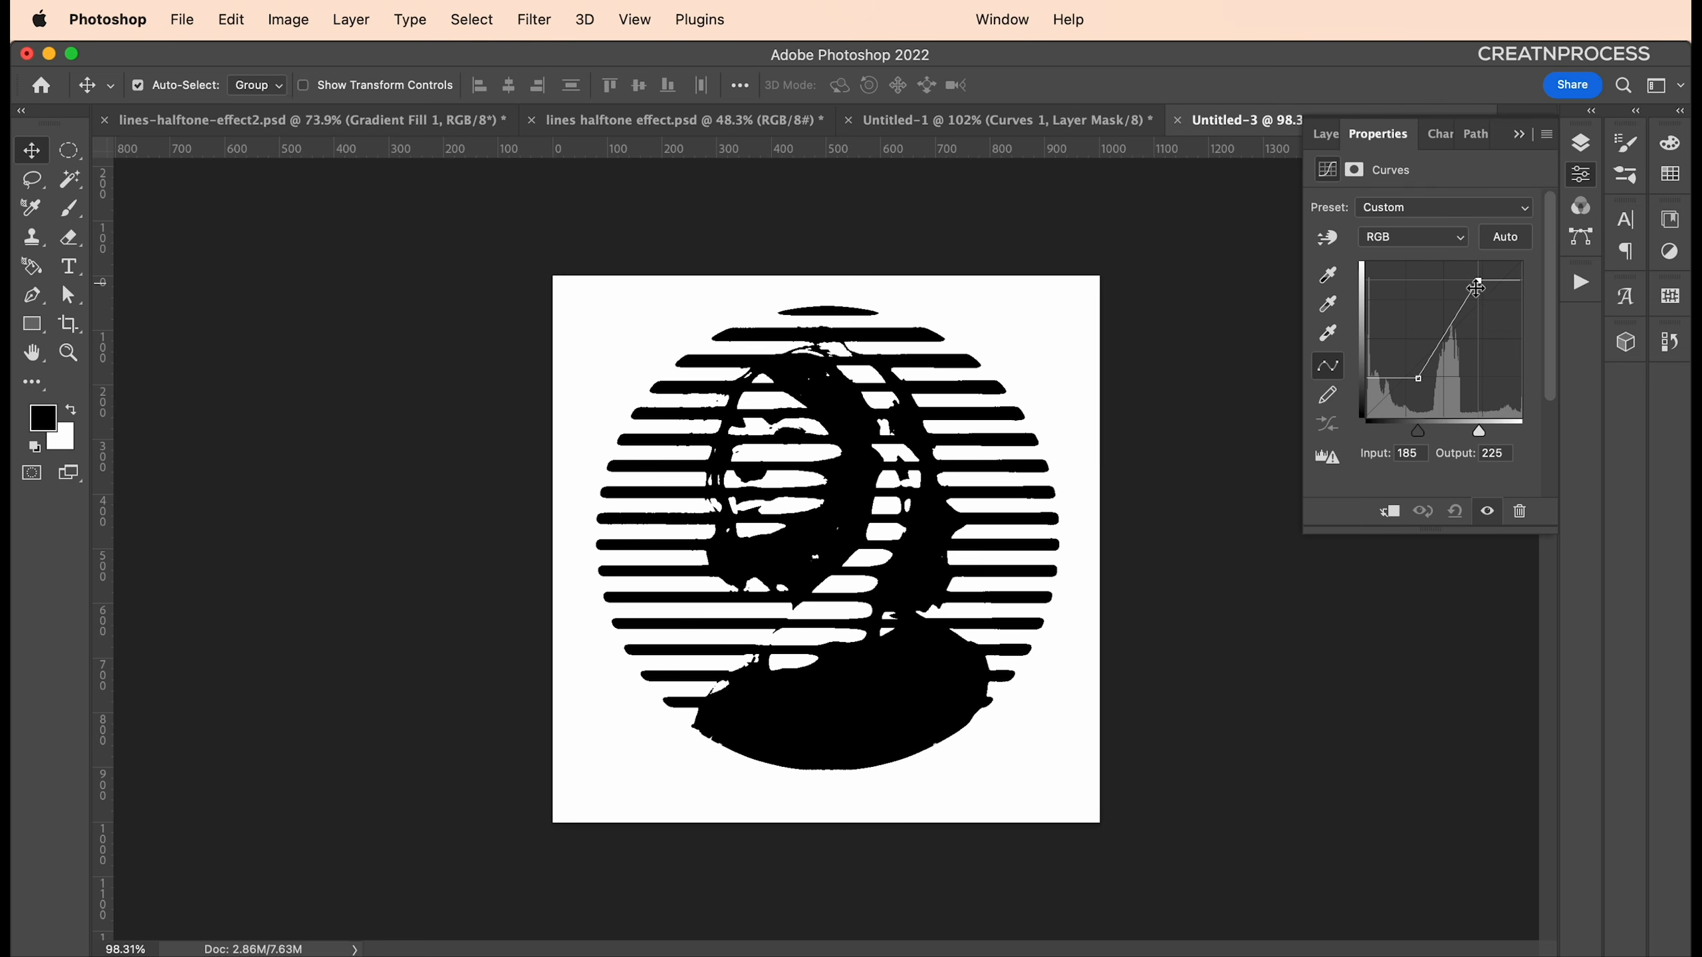
{"action": "left_click_drag", "start_coordinate": [1423, 381], "coordinate": [1418, 373]}
{"action": "left_click_drag", "start_coordinate": [1478, 280], "coordinate": [1477, 289]}
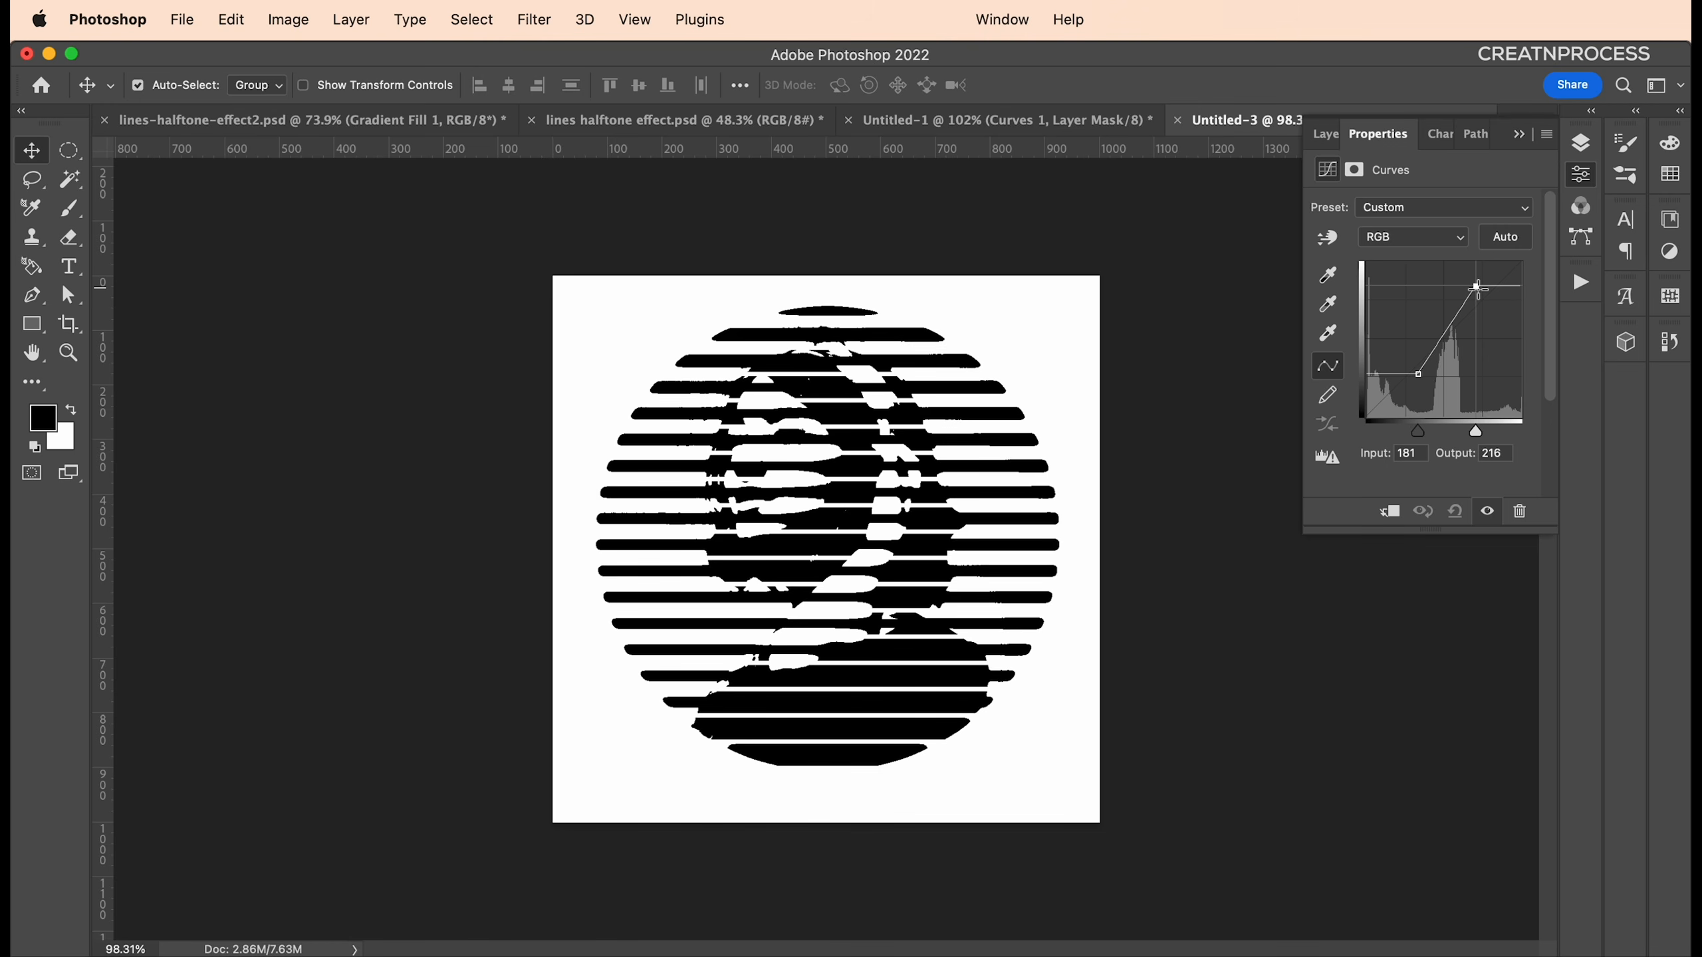
Invert the curve's slope by raising the shadow end point high and setting the highlight end point to input 170, output 67
{"action": "left_click_drag", "start_coordinate": [1476, 286], "coordinate": [1413, 285]}
{"action": "left_click_drag", "start_coordinate": [1477, 390], "coordinate": [1470, 377]}
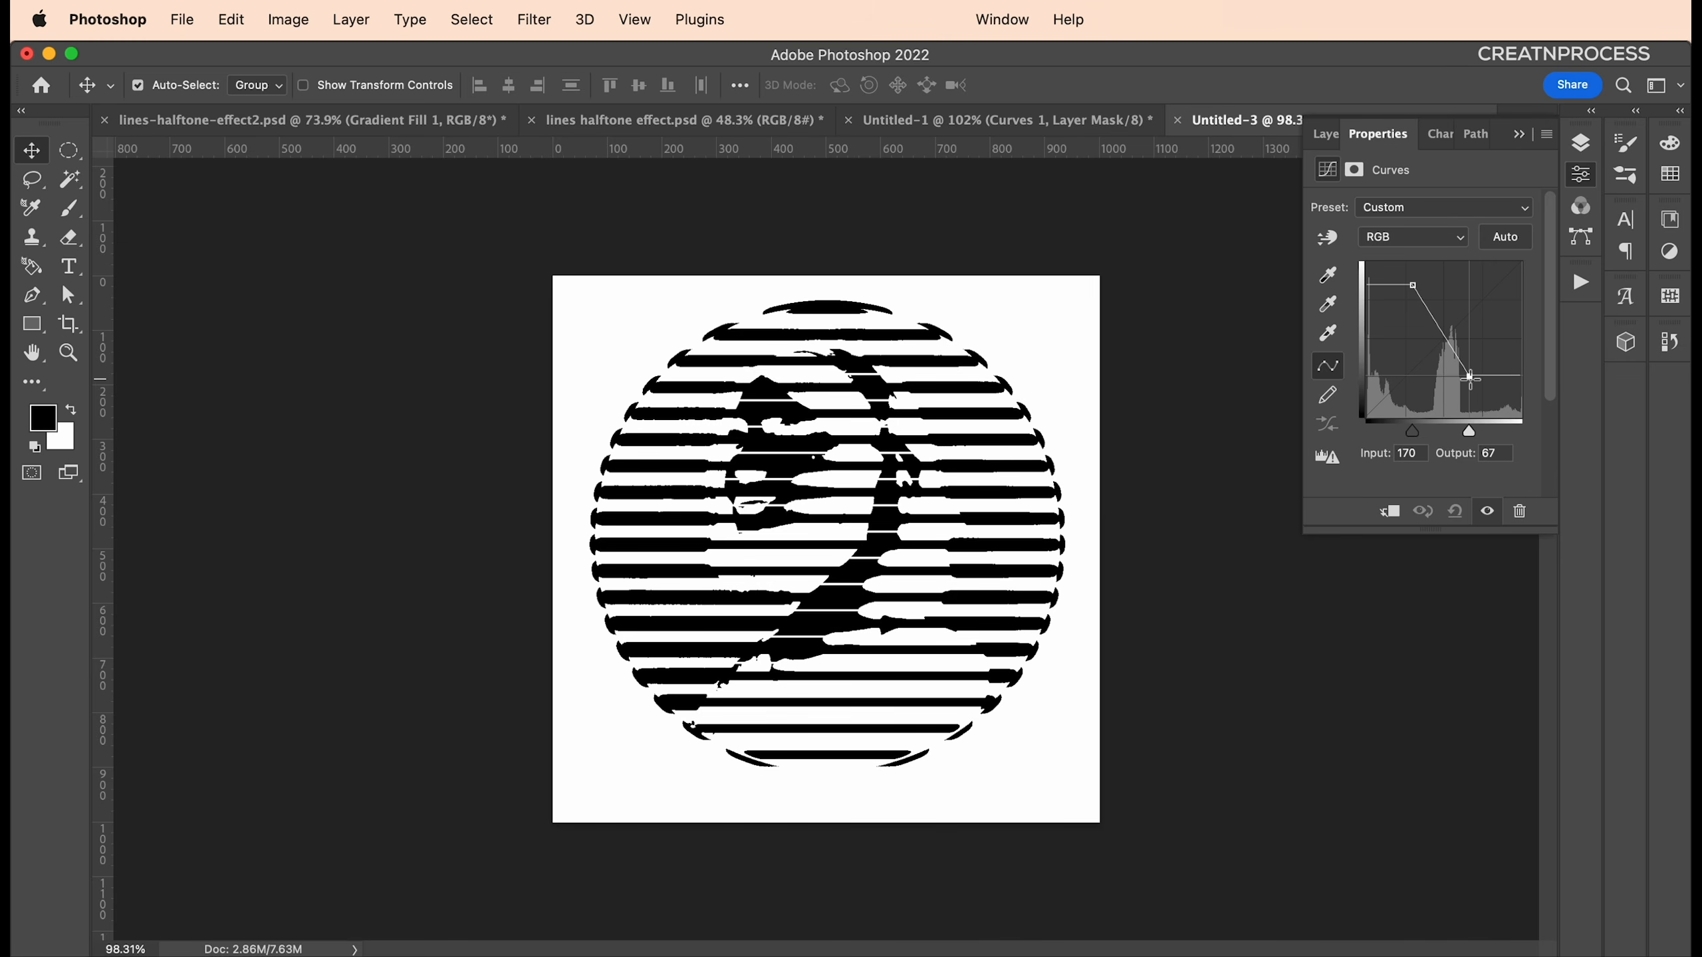
Add an Invert adjustment layer above the Threshold layer
{"action": "left_click", "coordinate": [1581, 144]}
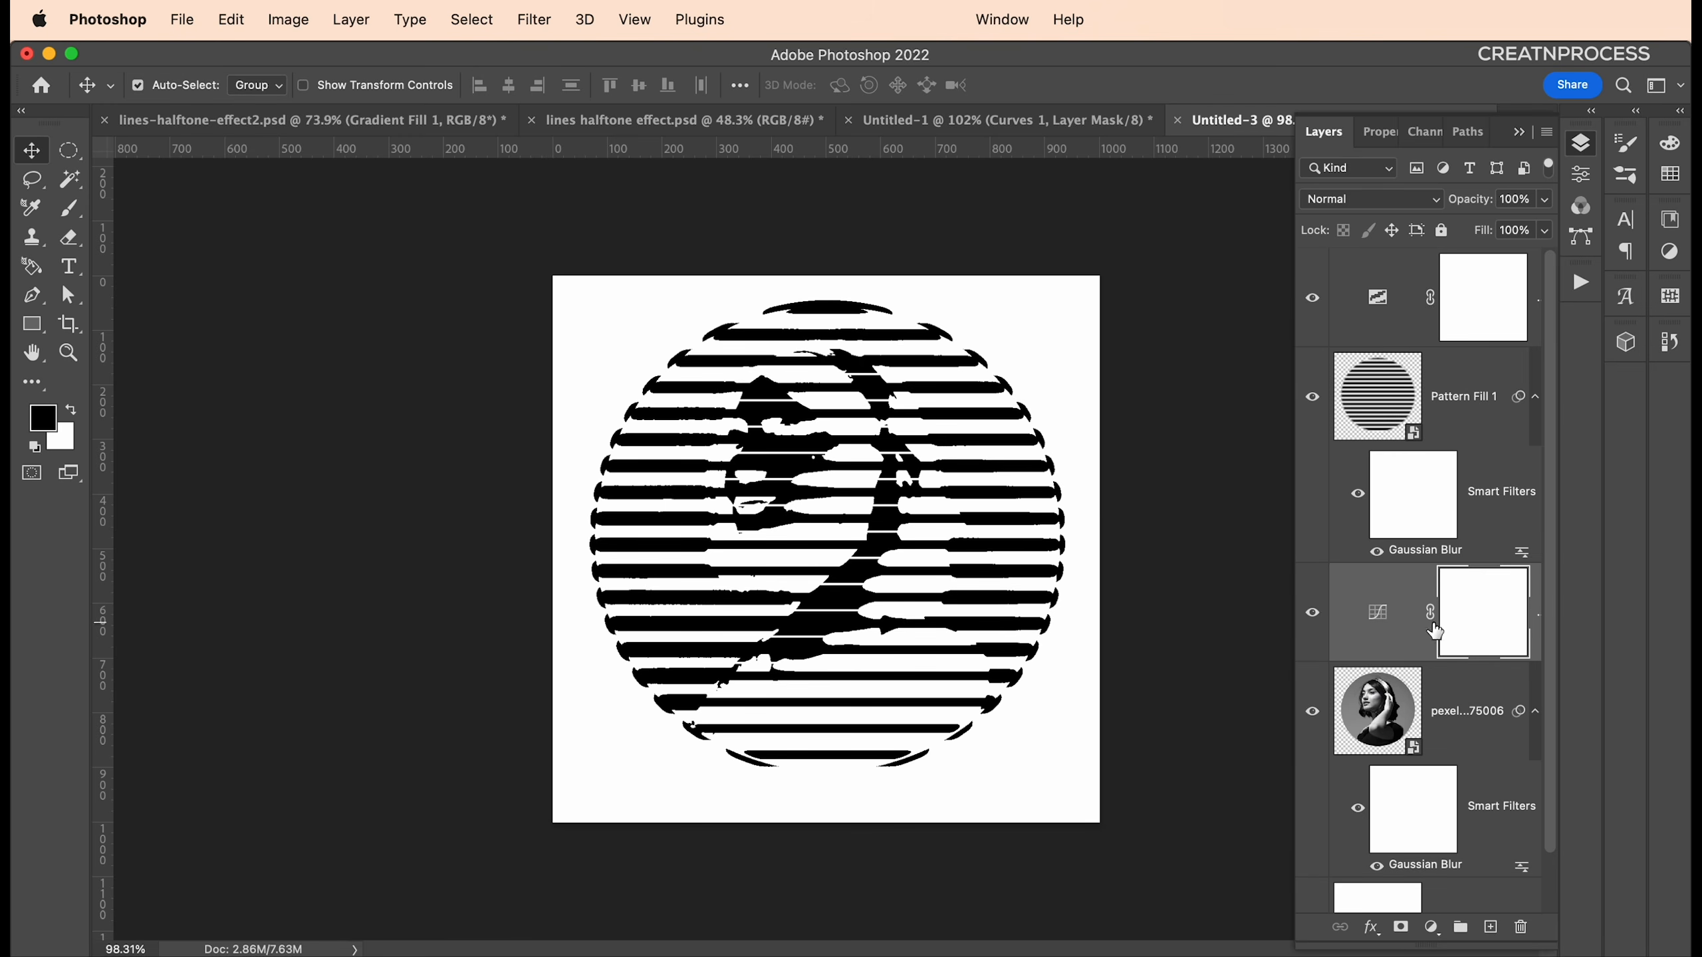
{"action": "left_click", "coordinate": [1395, 320]}
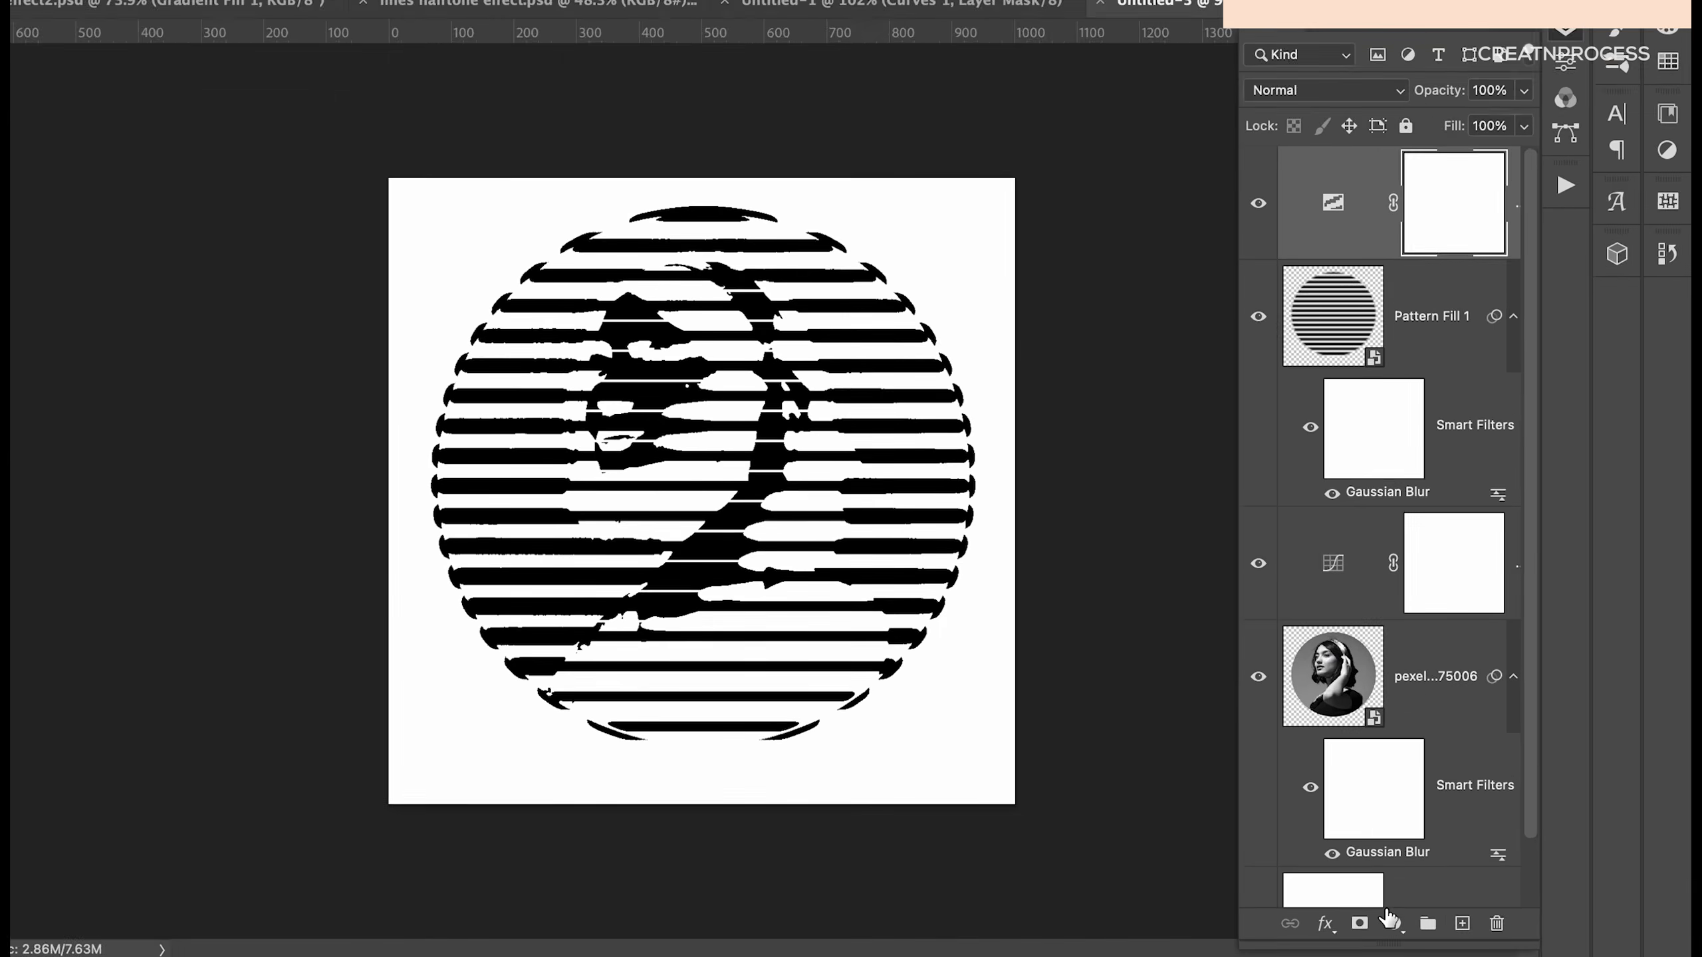
{"action": "left_click", "coordinate": [1431, 927]}
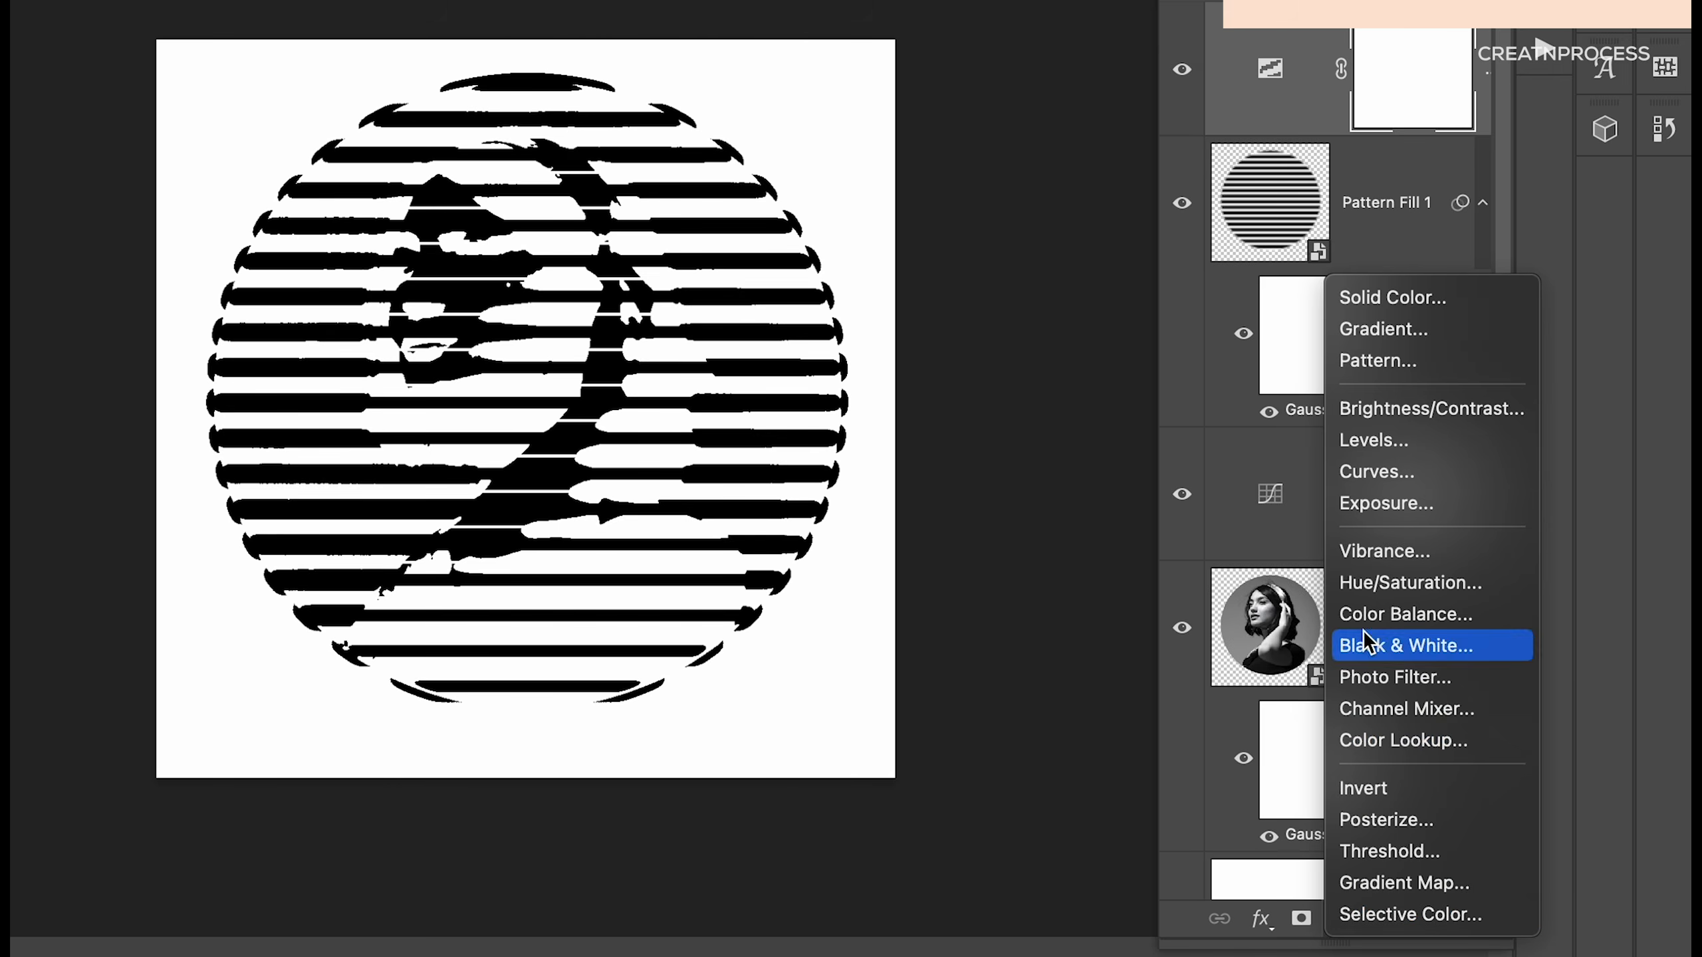
{"action": "left_click", "coordinate": [1380, 787]}
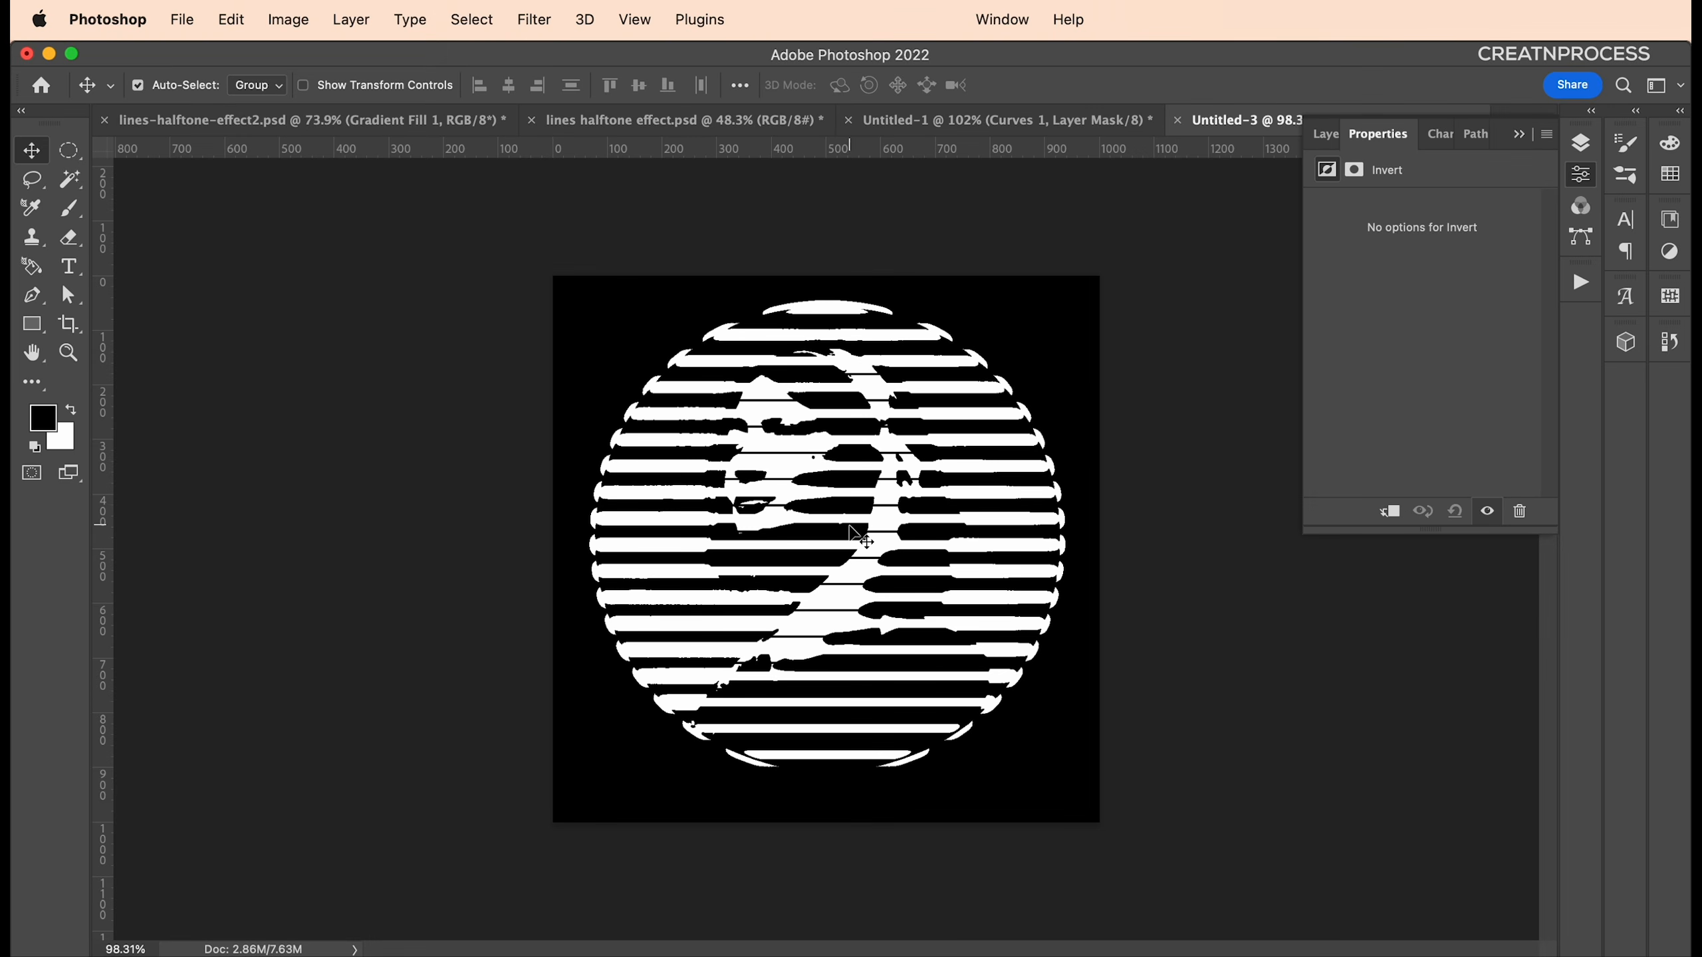
Set the Threshold adjustment layer's level to 53
{"action": "left_click", "coordinate": [1575, 145]}
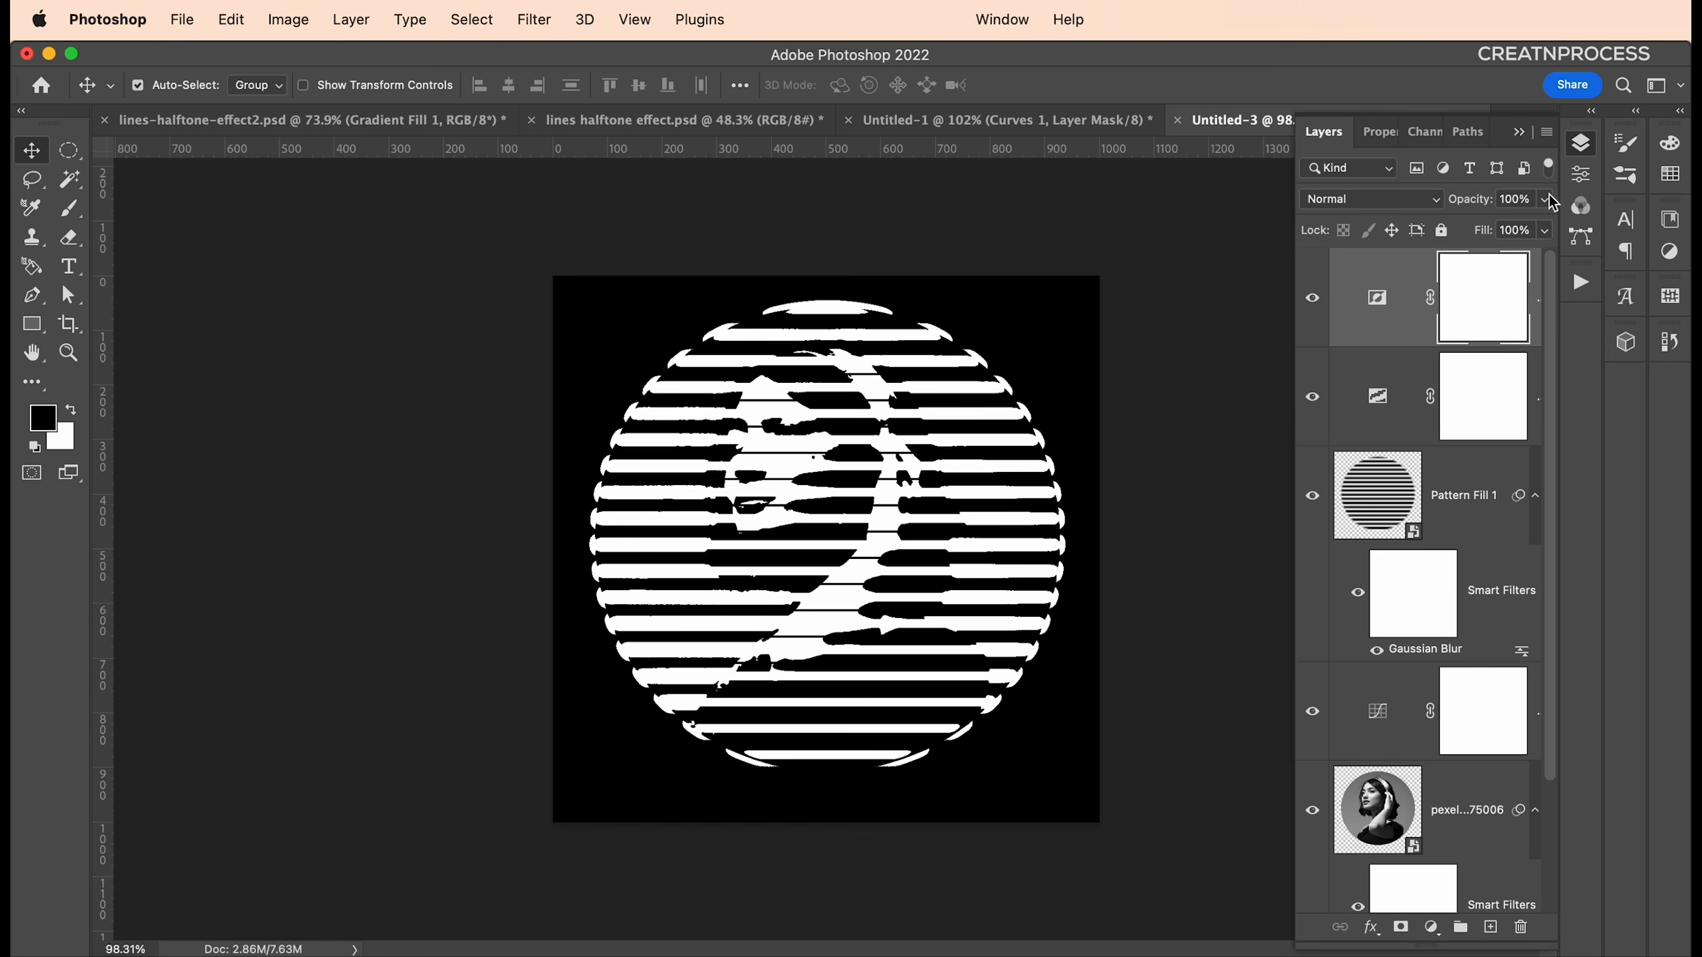
{"action": "double_click", "coordinate": [1378, 395]}
{"action": "left_click_drag", "start_coordinate": [1375, 330], "coordinate": [1360, 333]}
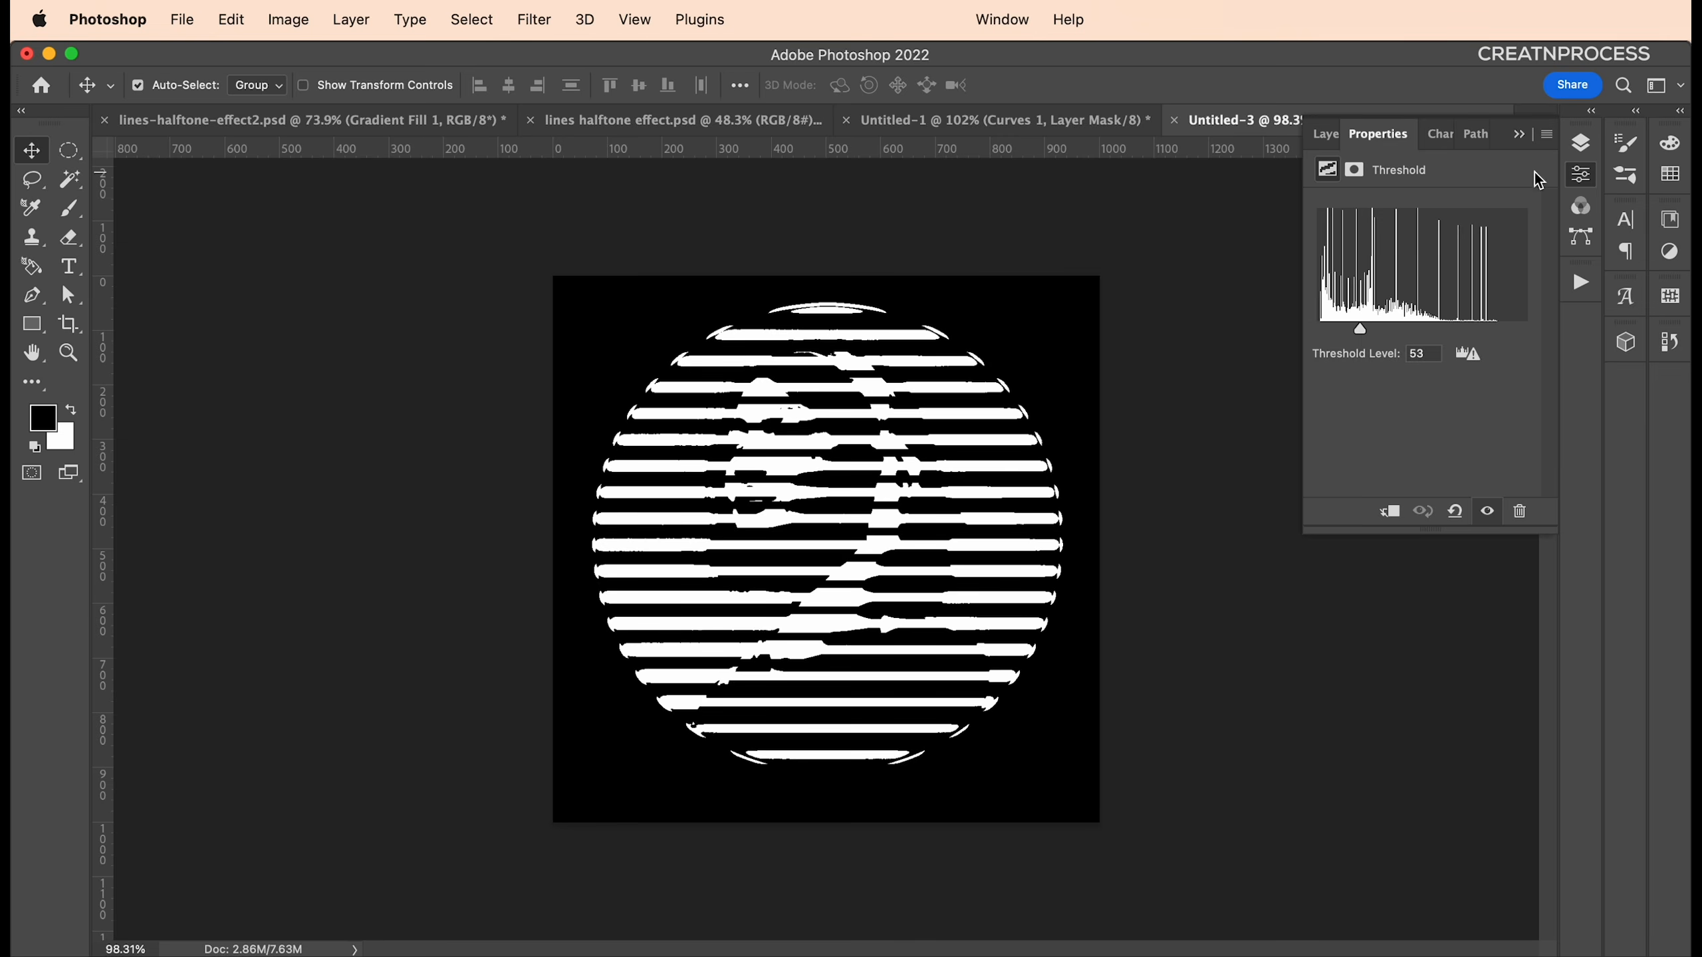
Lower both end points of the Curves adjustment, setting the highlight end point to input 170, output 19
{"action": "left_click", "coordinate": [1581, 142]}
{"action": "double_click", "coordinate": [1378, 712]}
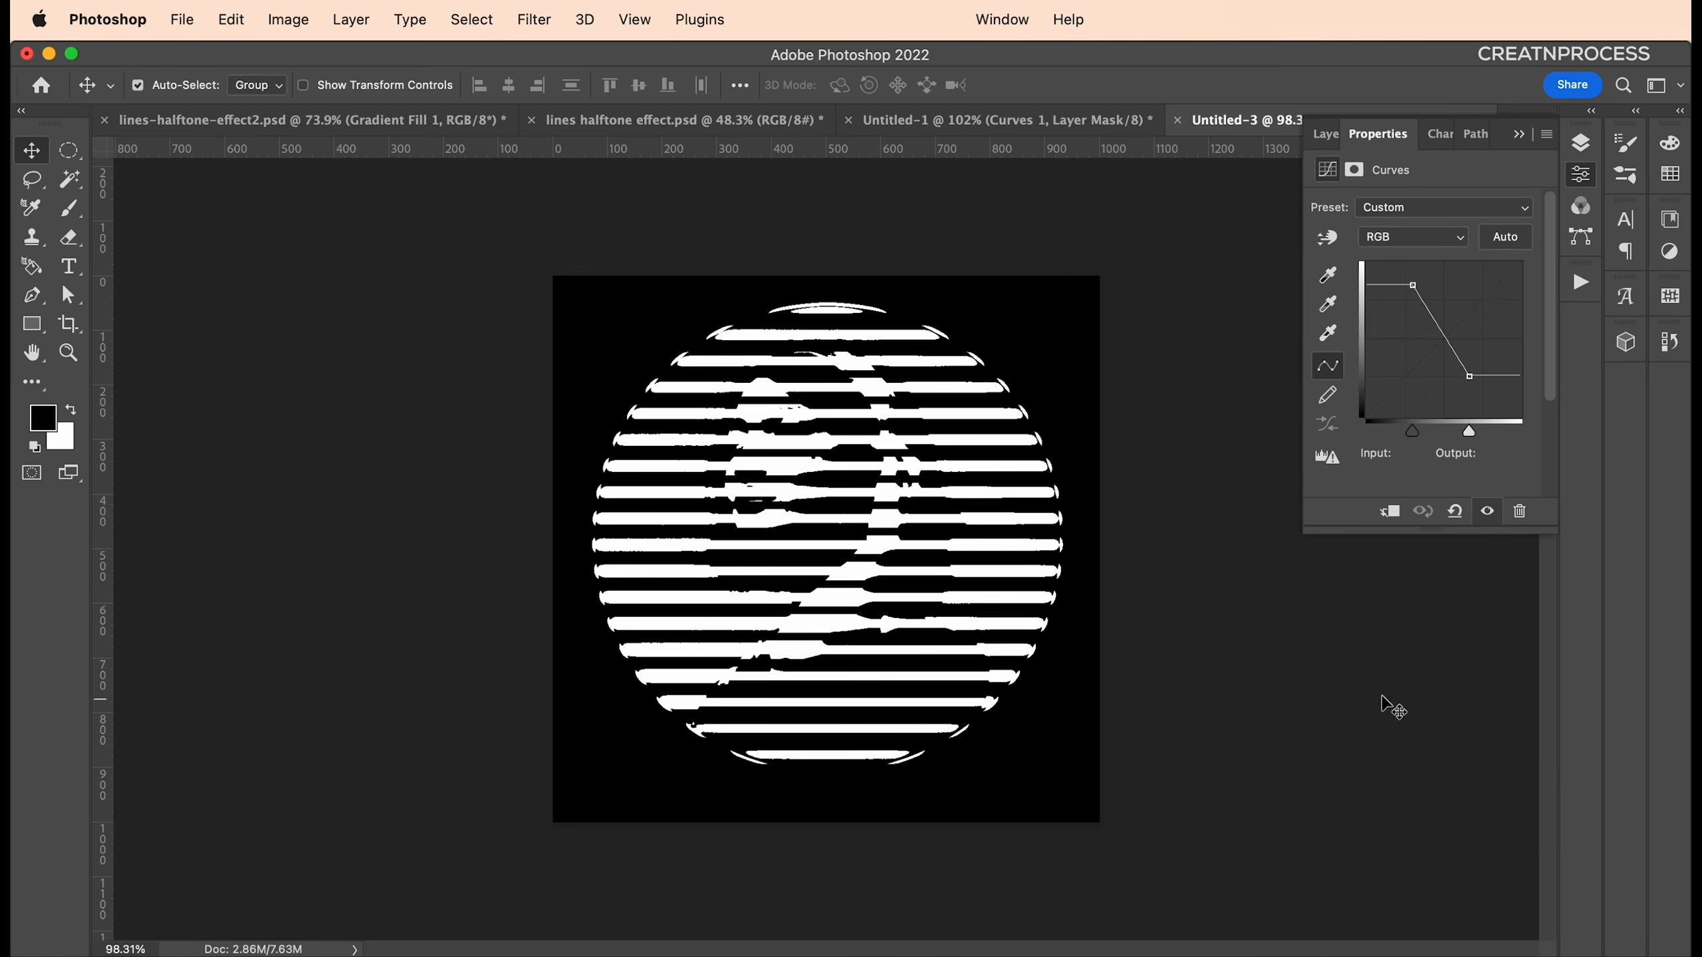
{"action": "left_click_drag", "start_coordinate": [1468, 377], "coordinate": [1466, 383]}
{"action": "mouse_move", "coordinate": [1418, 301]}
{"action": "left_mouse_down"}
{"action": "mouse_move", "coordinate": [1393, 265]}
{"action": "mouse_move", "coordinate": [1412, 311]}
{"action": "left_mouse_up"}
{"action": "left_click_drag", "start_coordinate": [1470, 383], "coordinate": [1472, 406]}
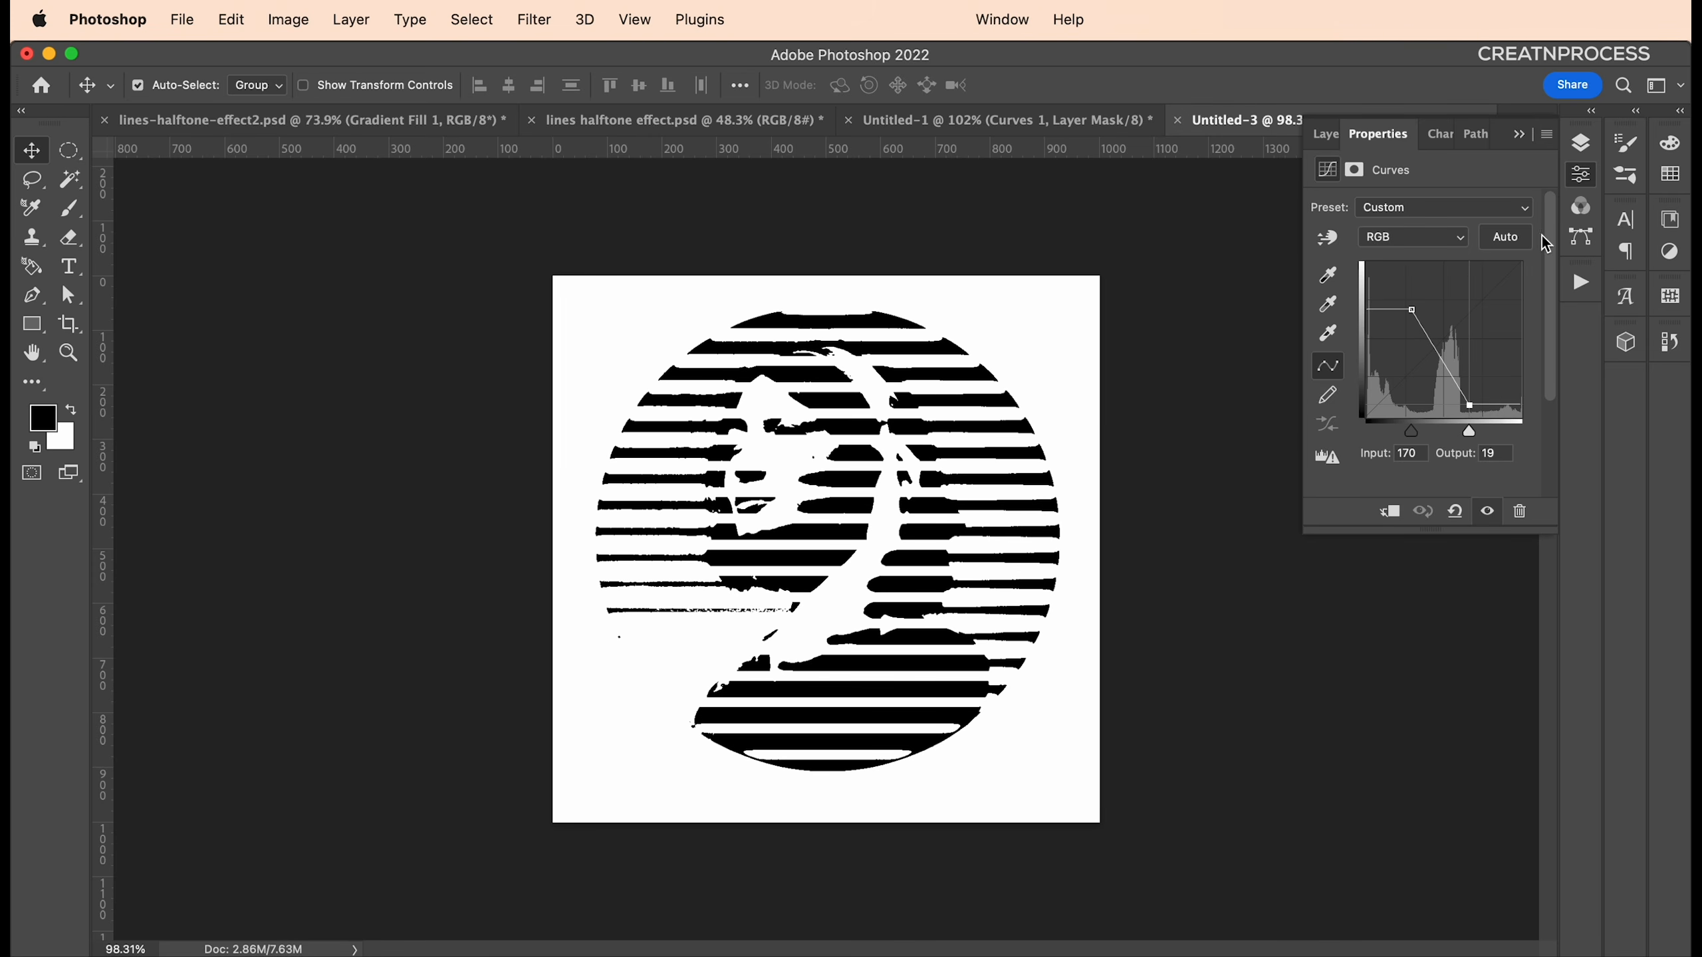
Set the radius of the Pattern Fill 1 layer's Gaussian Blur smart filter to 13.4 pixels
{"action": "left_click", "coordinate": [1581, 142]}
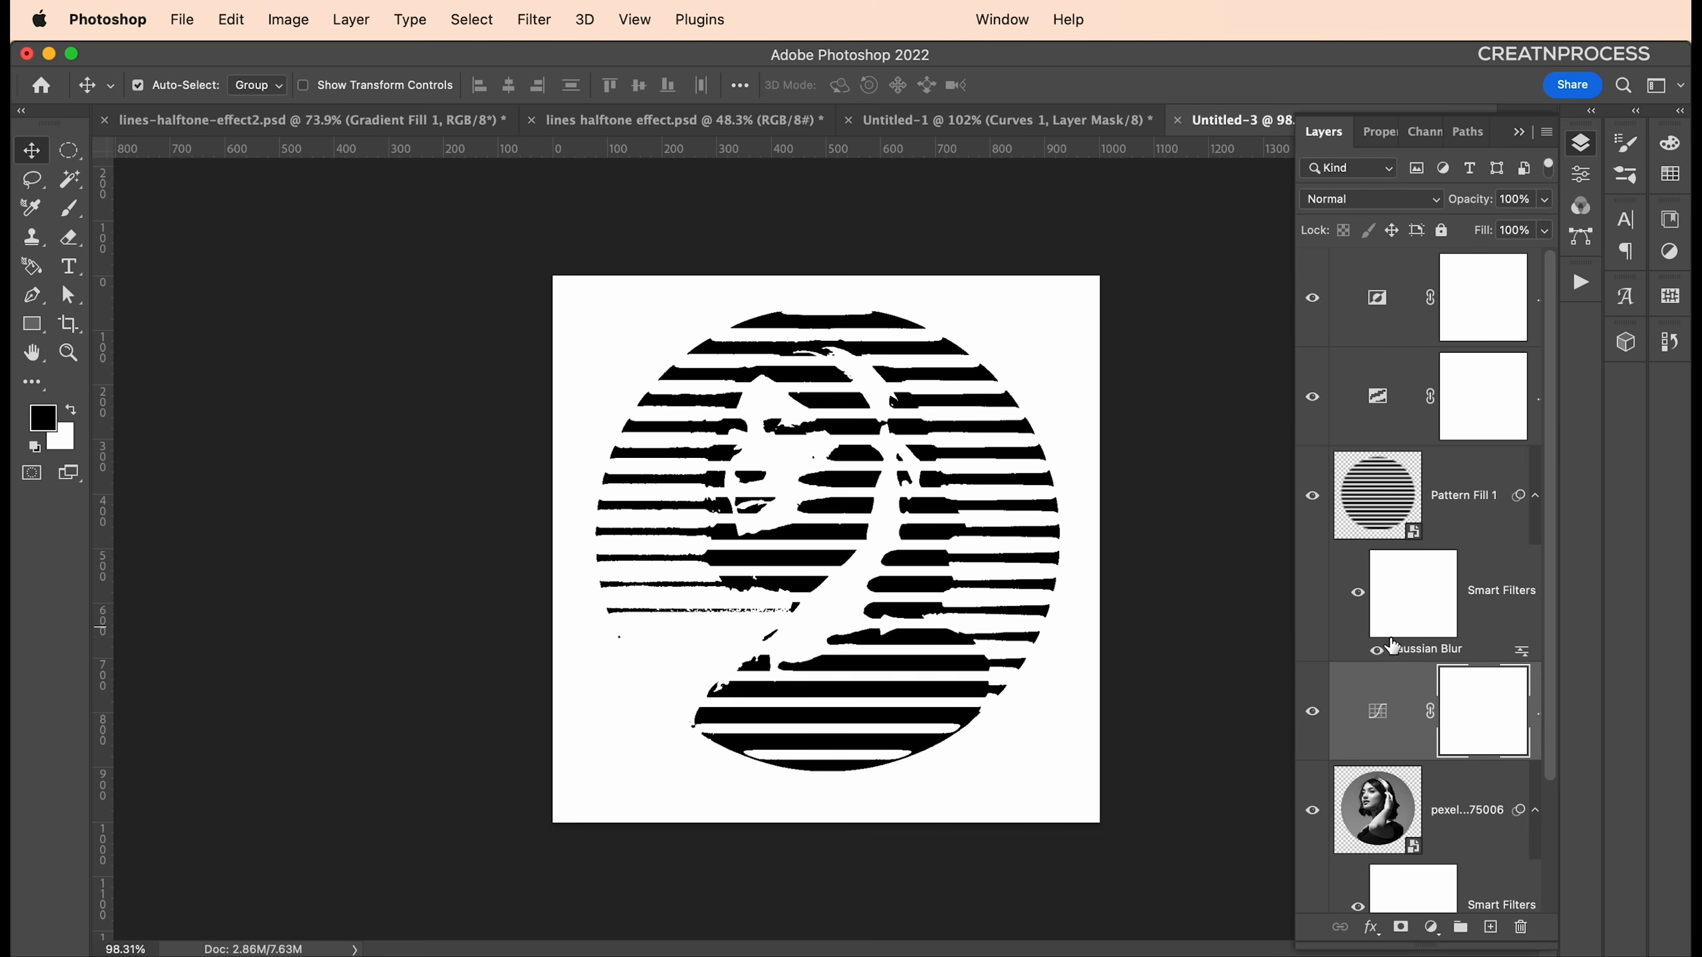
{"action": "left_click", "coordinate": [1396, 552]}
{"action": "double_click", "coordinate": [1425, 649]}
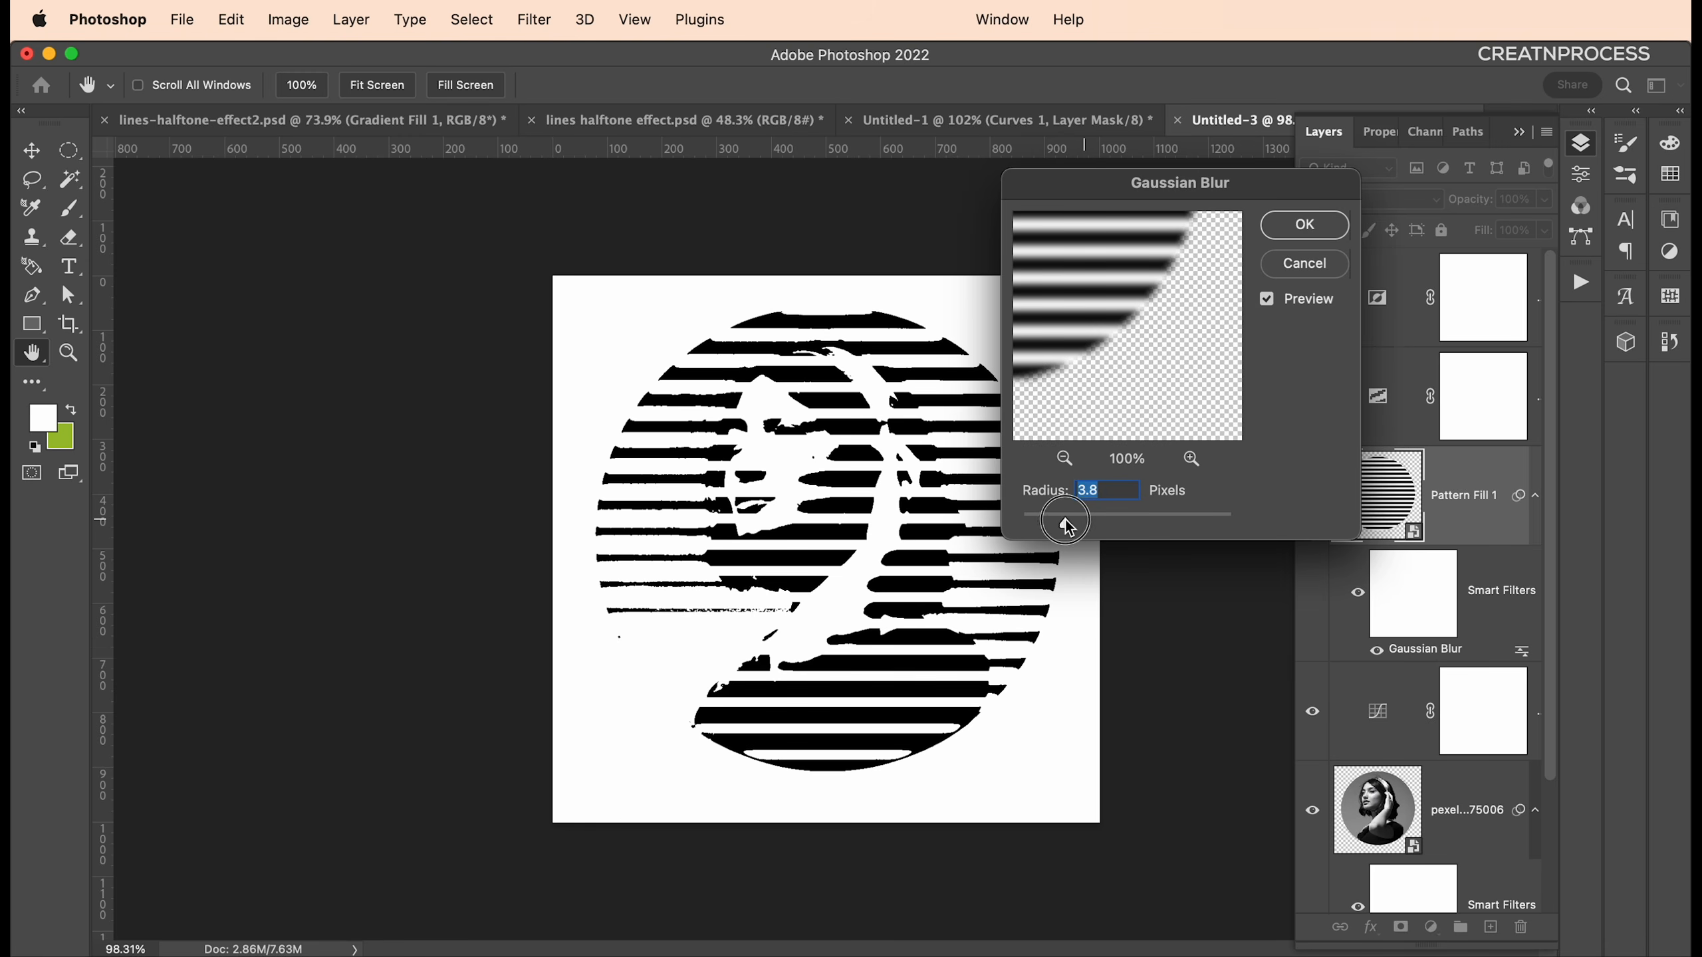
{"action": "left_click_drag", "start_coordinate": [1065, 519], "coordinate": [1109, 525]}
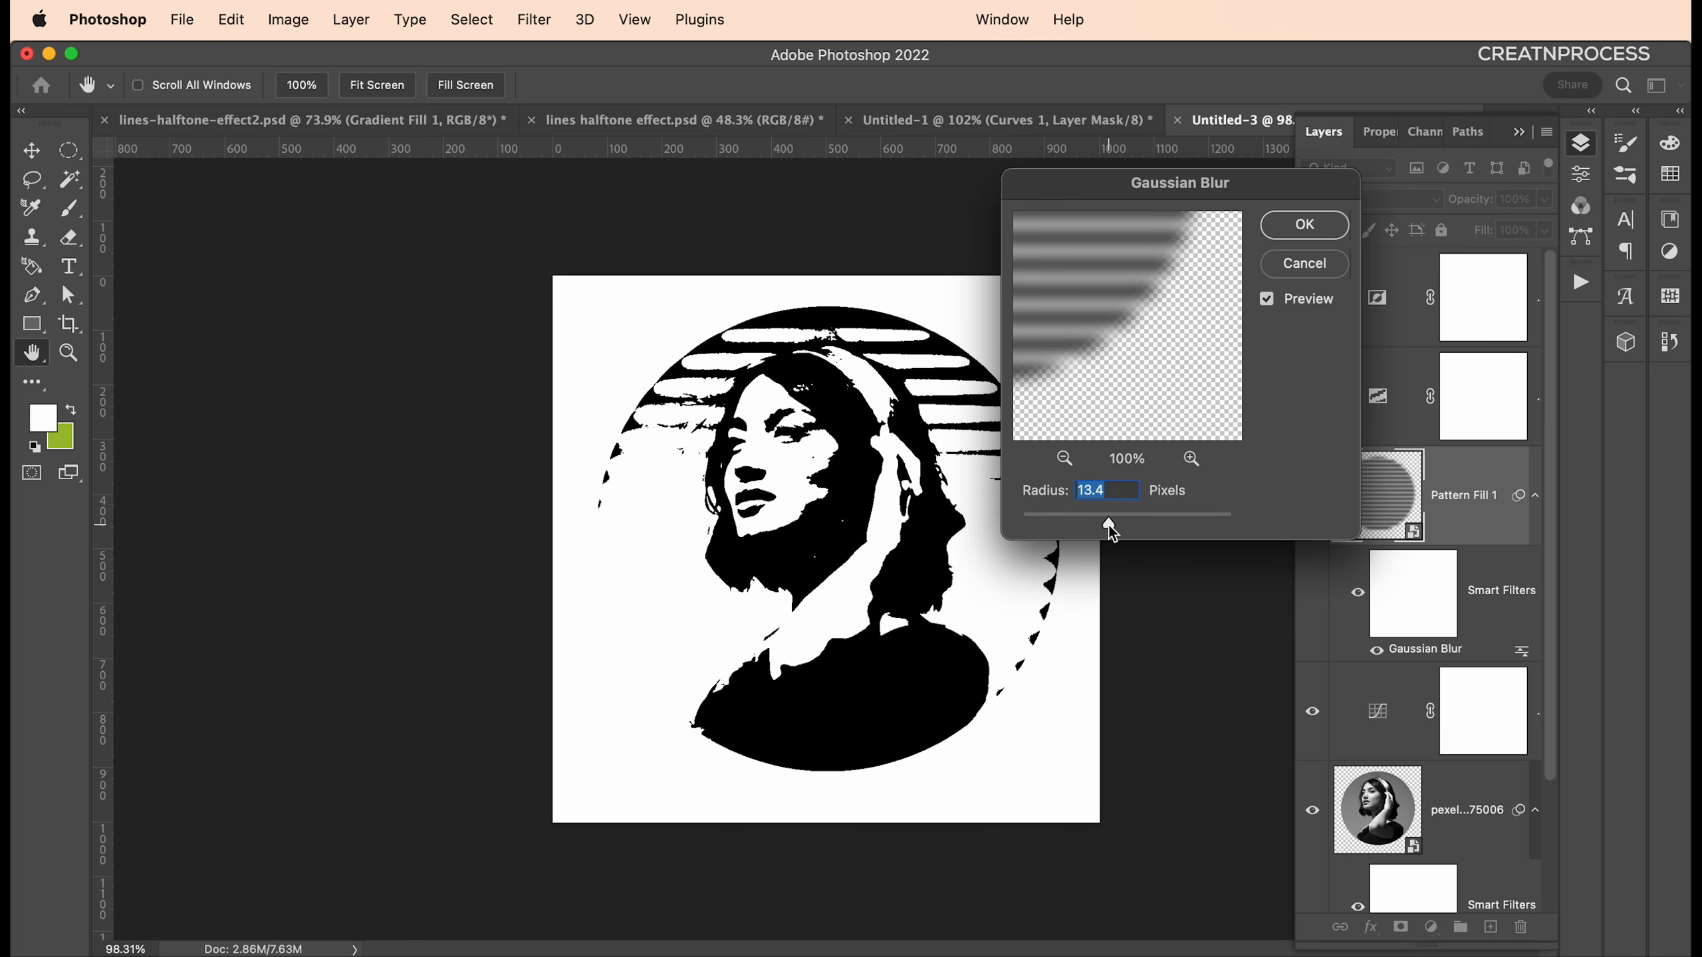
{"action": "left_click", "coordinate": [1306, 228]}
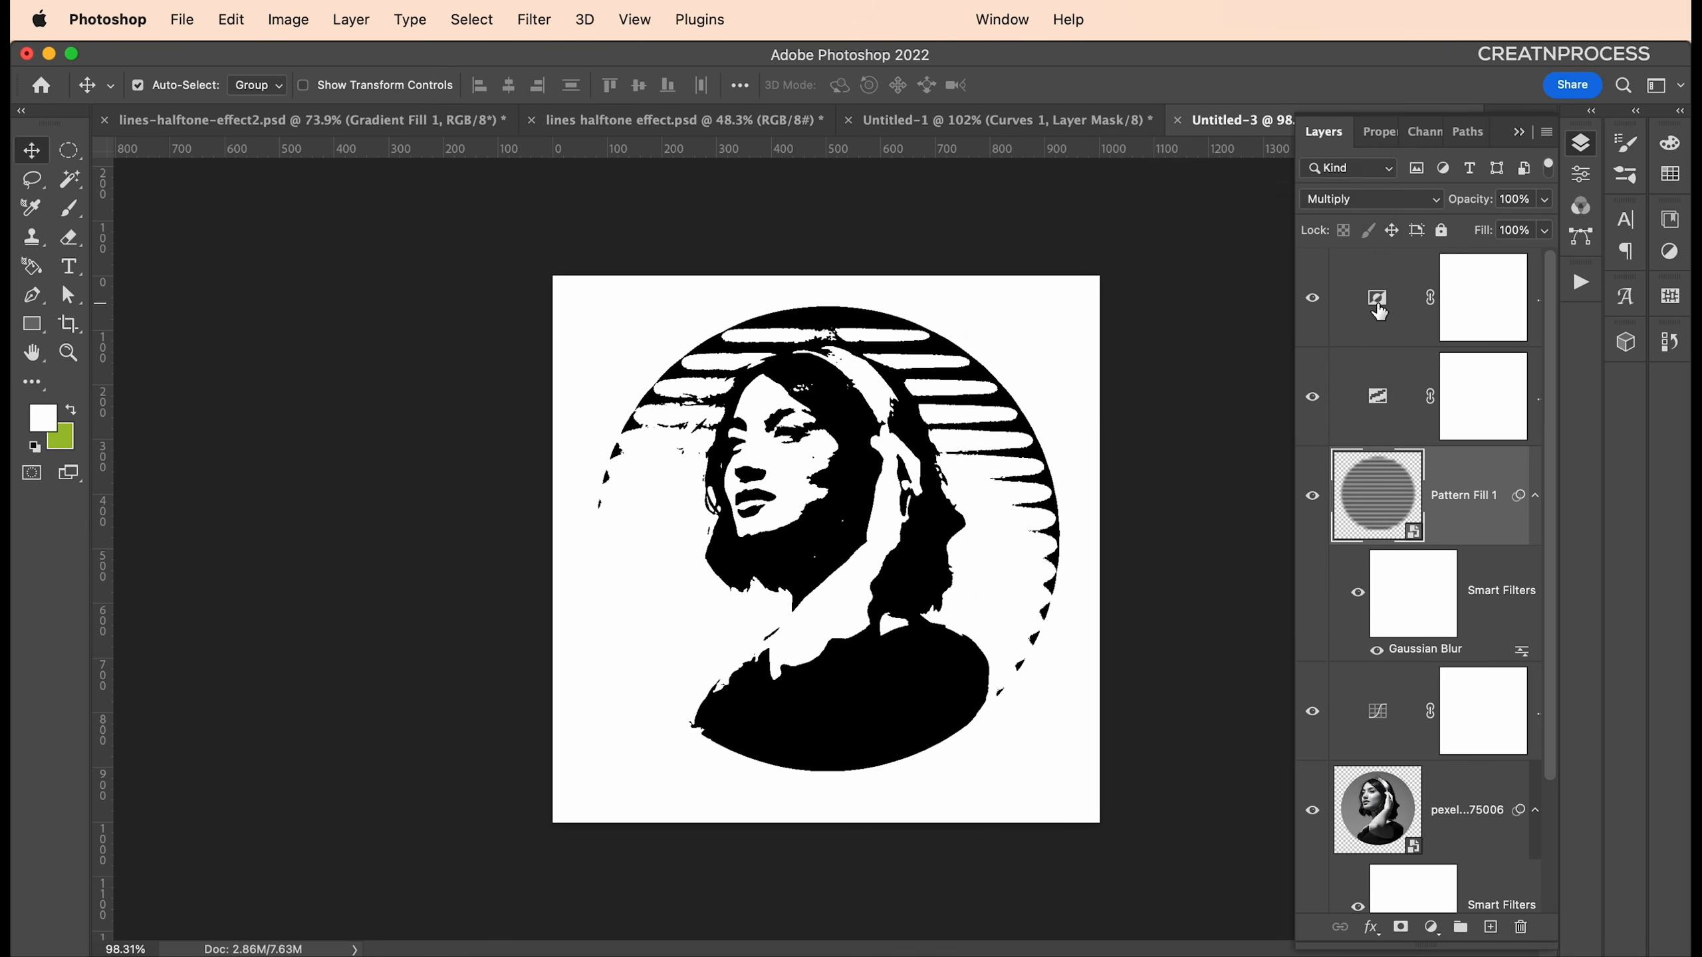
Lower the Threshold adjustment layer's level to 39
{"action": "double_click", "coordinate": [1376, 411]}
{"action": "left_click_drag", "start_coordinate": [1370, 332], "coordinate": [1351, 340]}
Raise and shift both end points of the inverted curve, setting the highlight end point to input 153, output 56
{"action": "left_click", "coordinate": [1581, 143]}
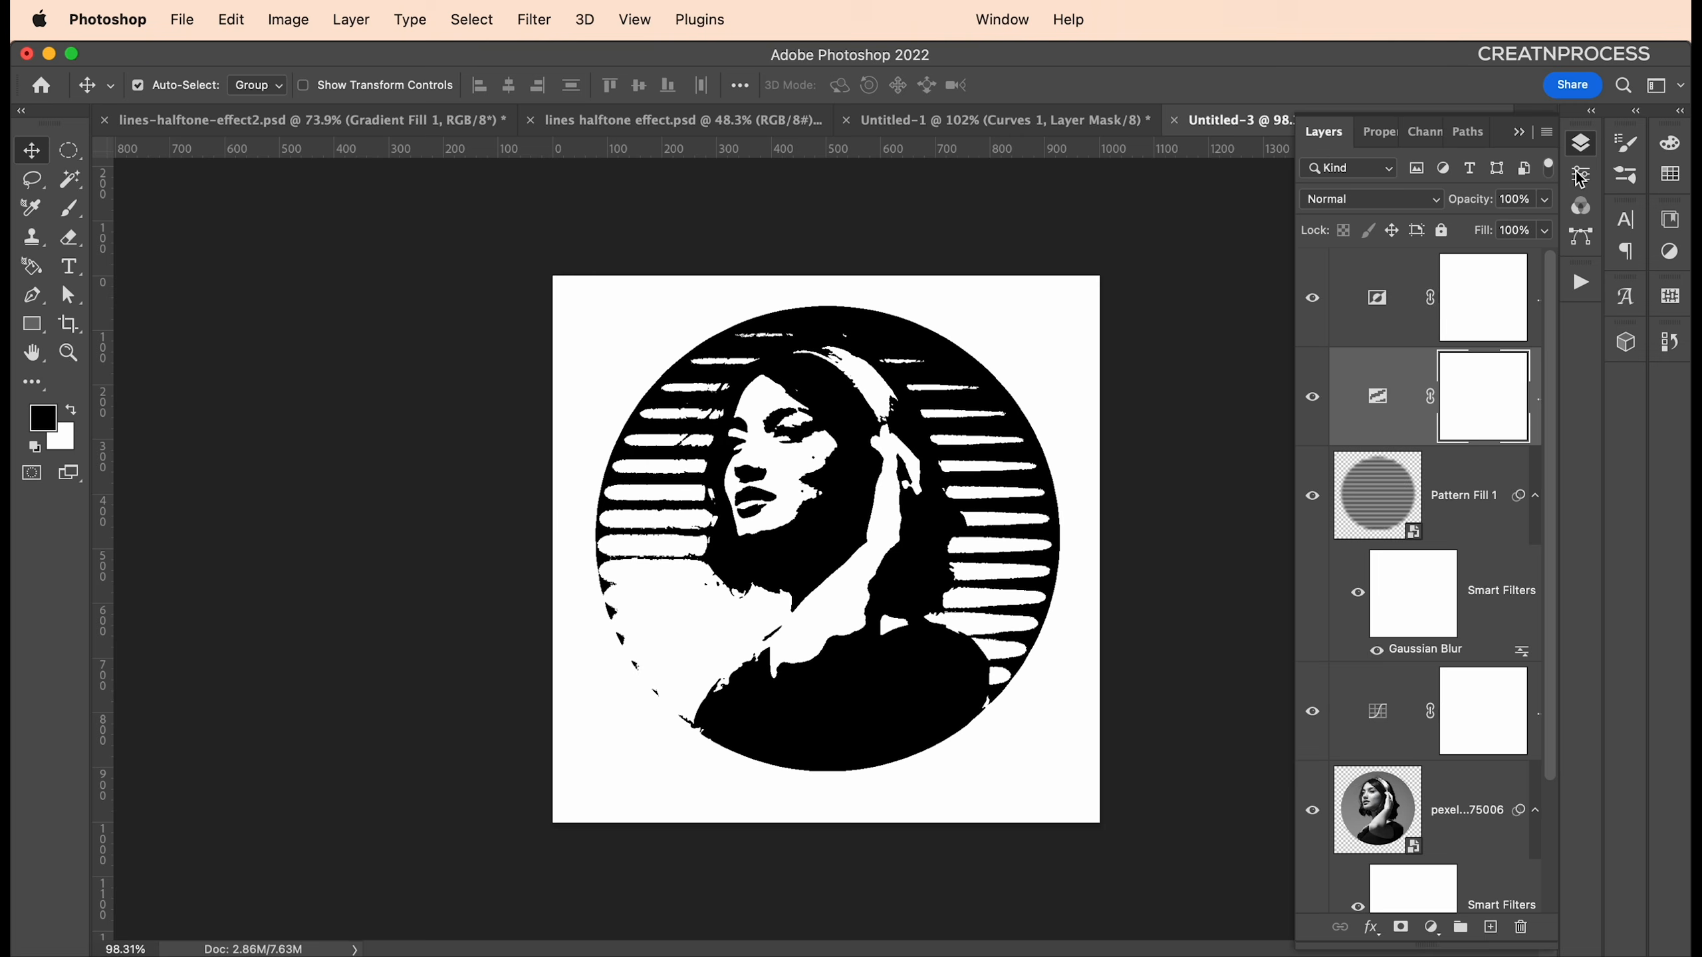
{"action": "double_click", "coordinate": [1385, 713]}
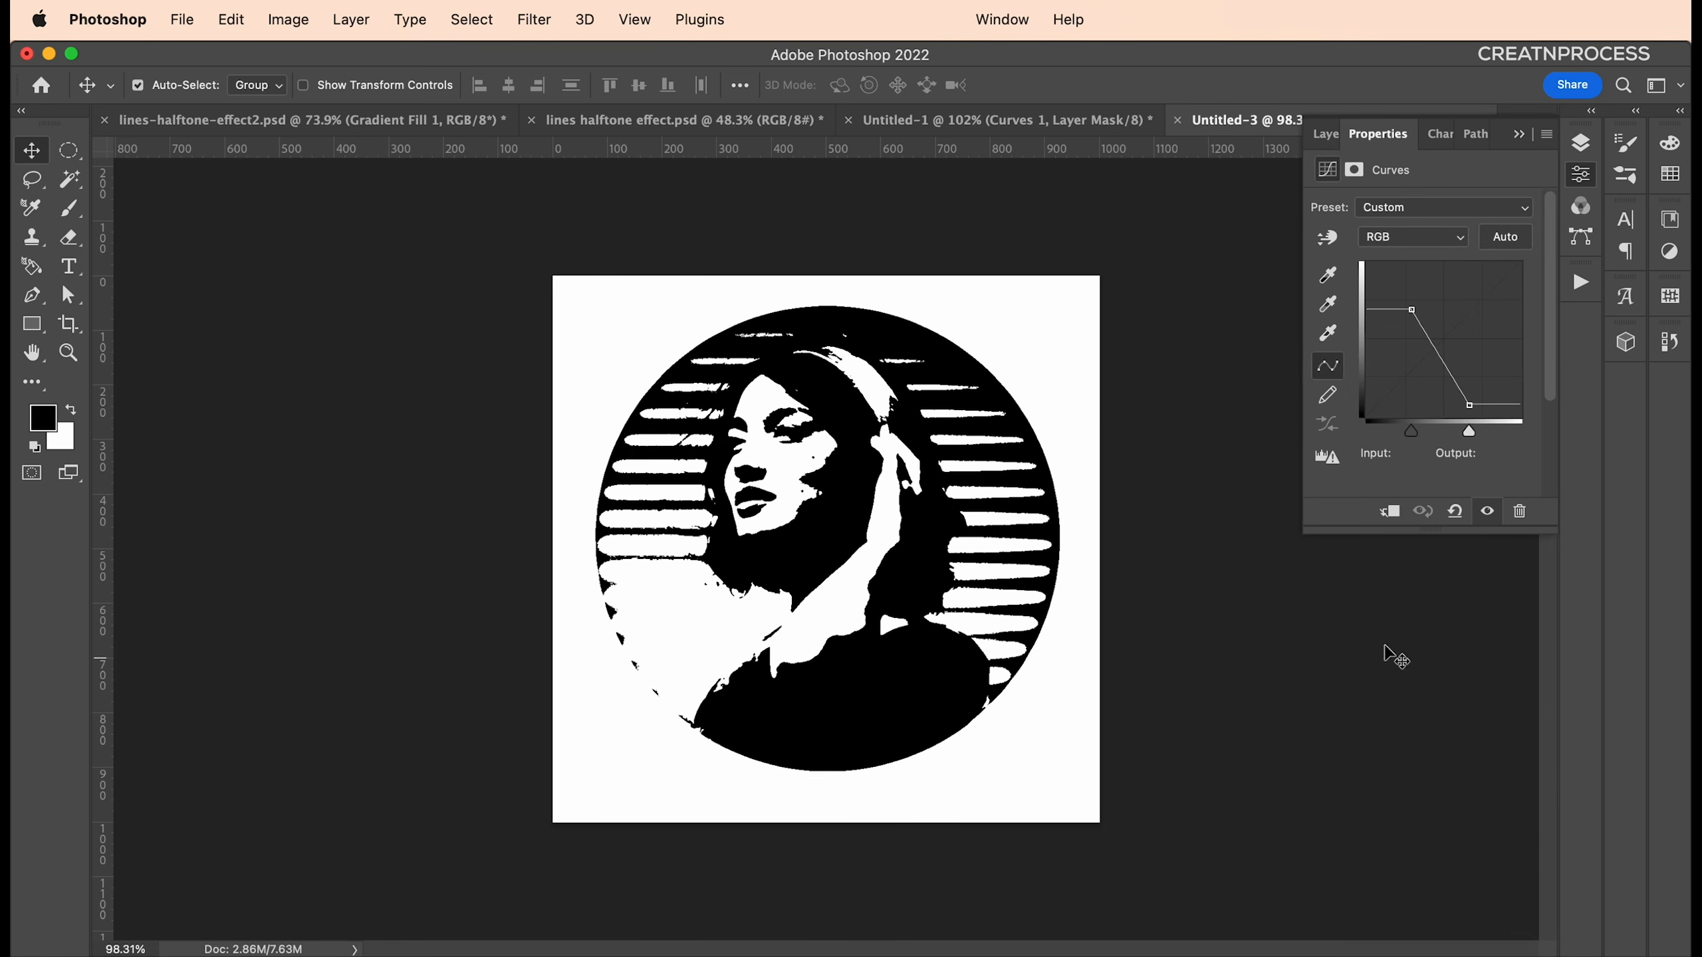
{"action": "left_click_drag", "start_coordinate": [1462, 412], "coordinate": [1454, 391]}
{"action": "left_click_drag", "start_coordinate": [1416, 312], "coordinate": [1389, 297]}
{"action": "left_click_drag", "start_coordinate": [1453, 391], "coordinate": [1459, 383]}
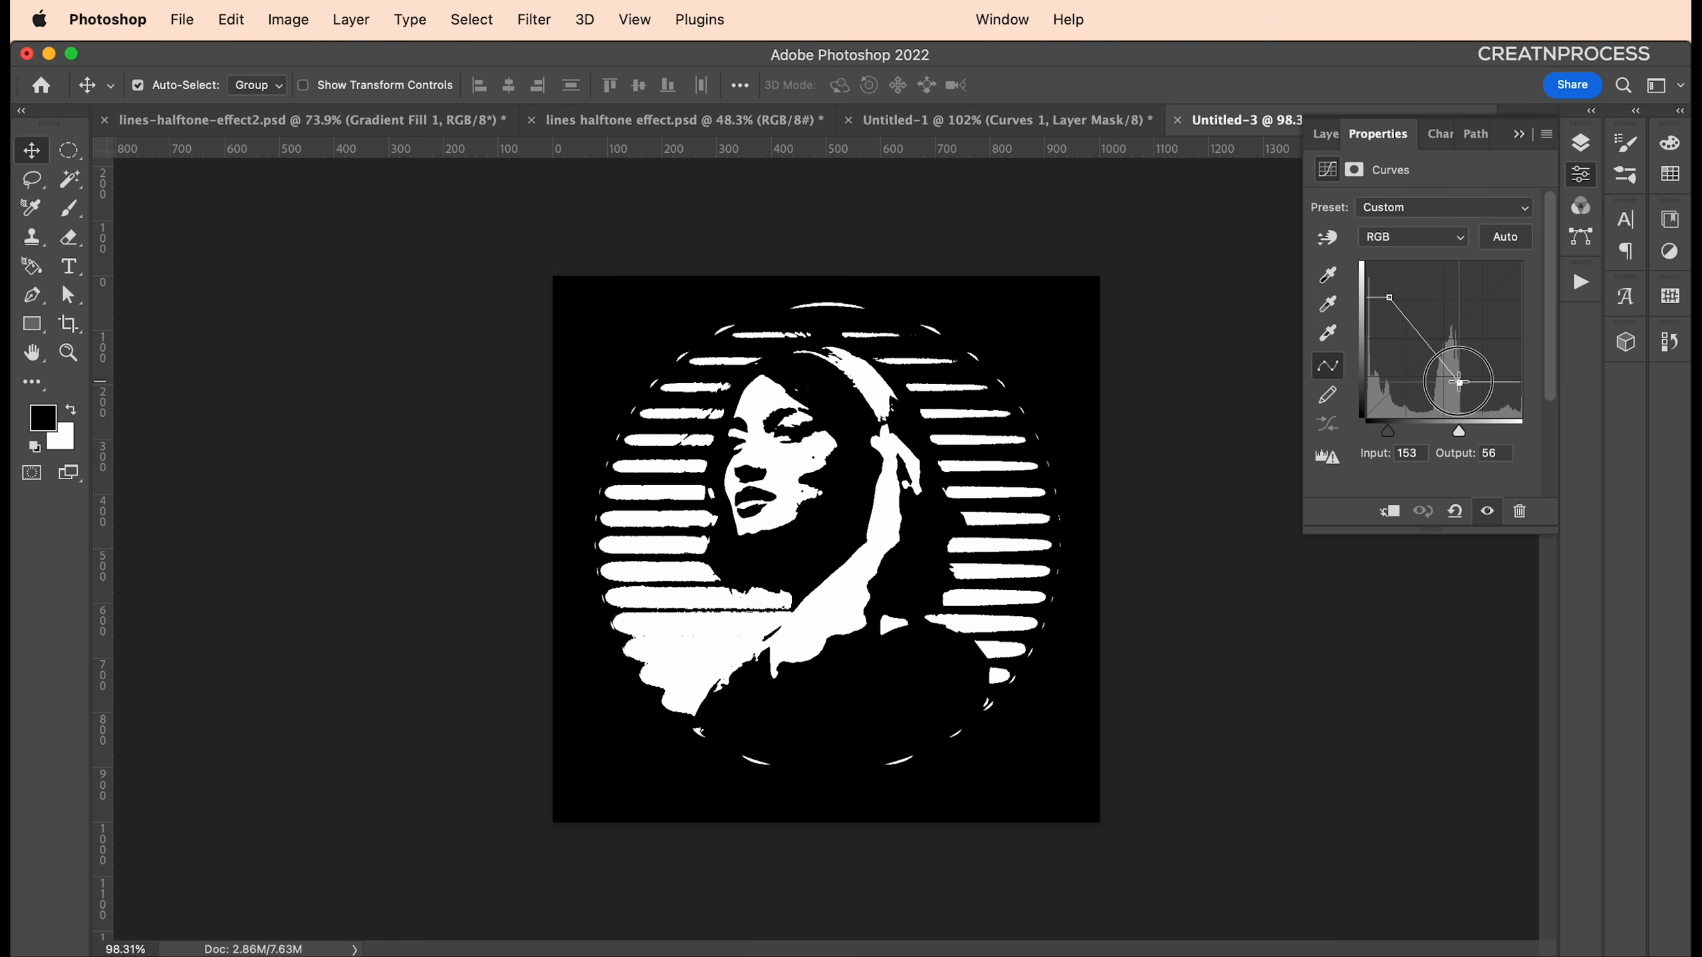
Set the radius of the Gaussian Blur smart filter on the Pattern Fill 1 stripes to 12.0 pixels
{"action": "left_click", "coordinate": [1581, 142]}
{"action": "double_click", "coordinate": [1414, 648]}
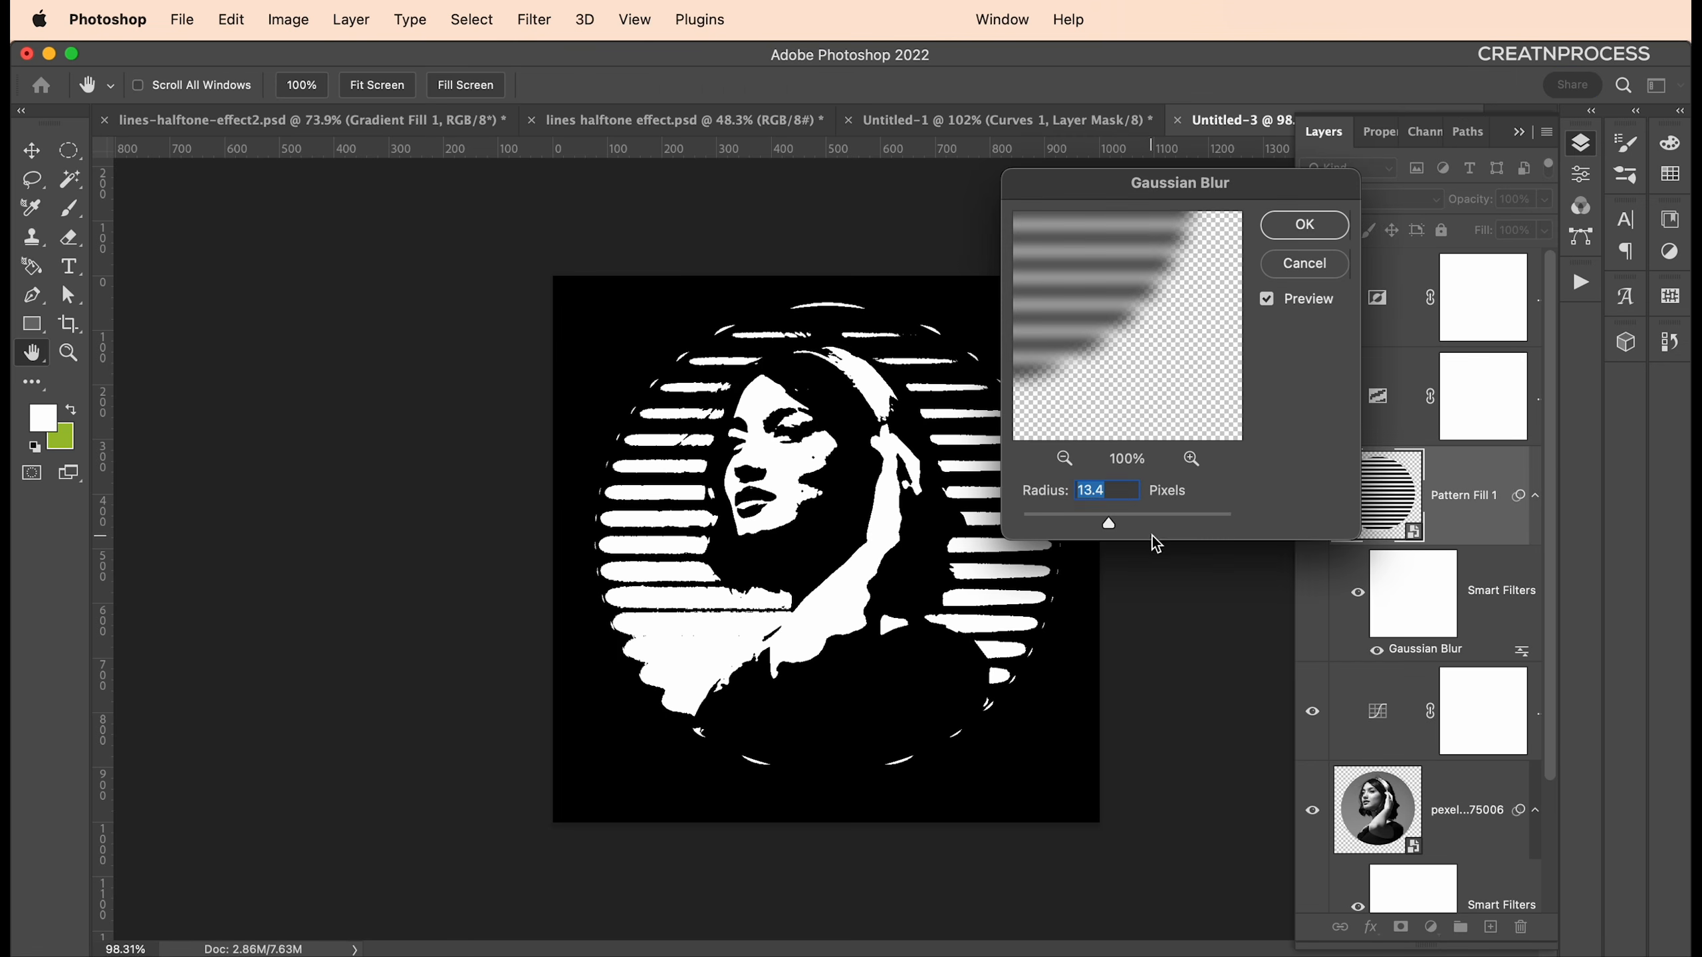
{"action": "left_click_drag", "start_coordinate": [1099, 522], "coordinate": [1109, 522]}
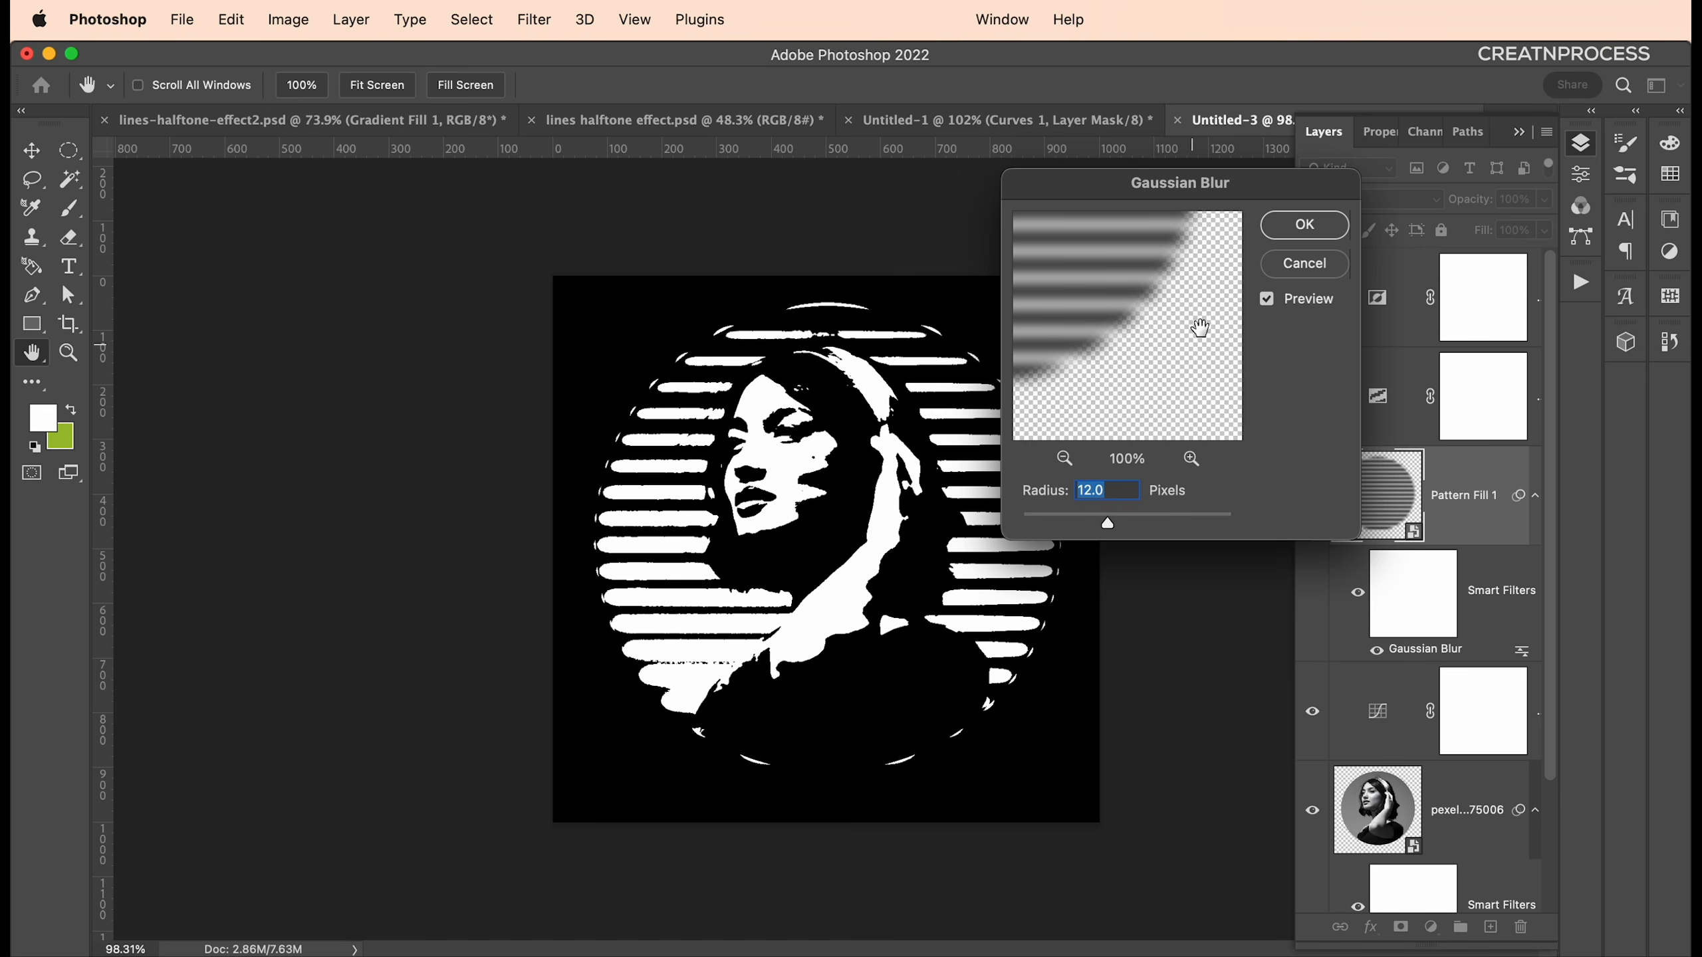
{"action": "left_click", "coordinate": [1293, 221]}
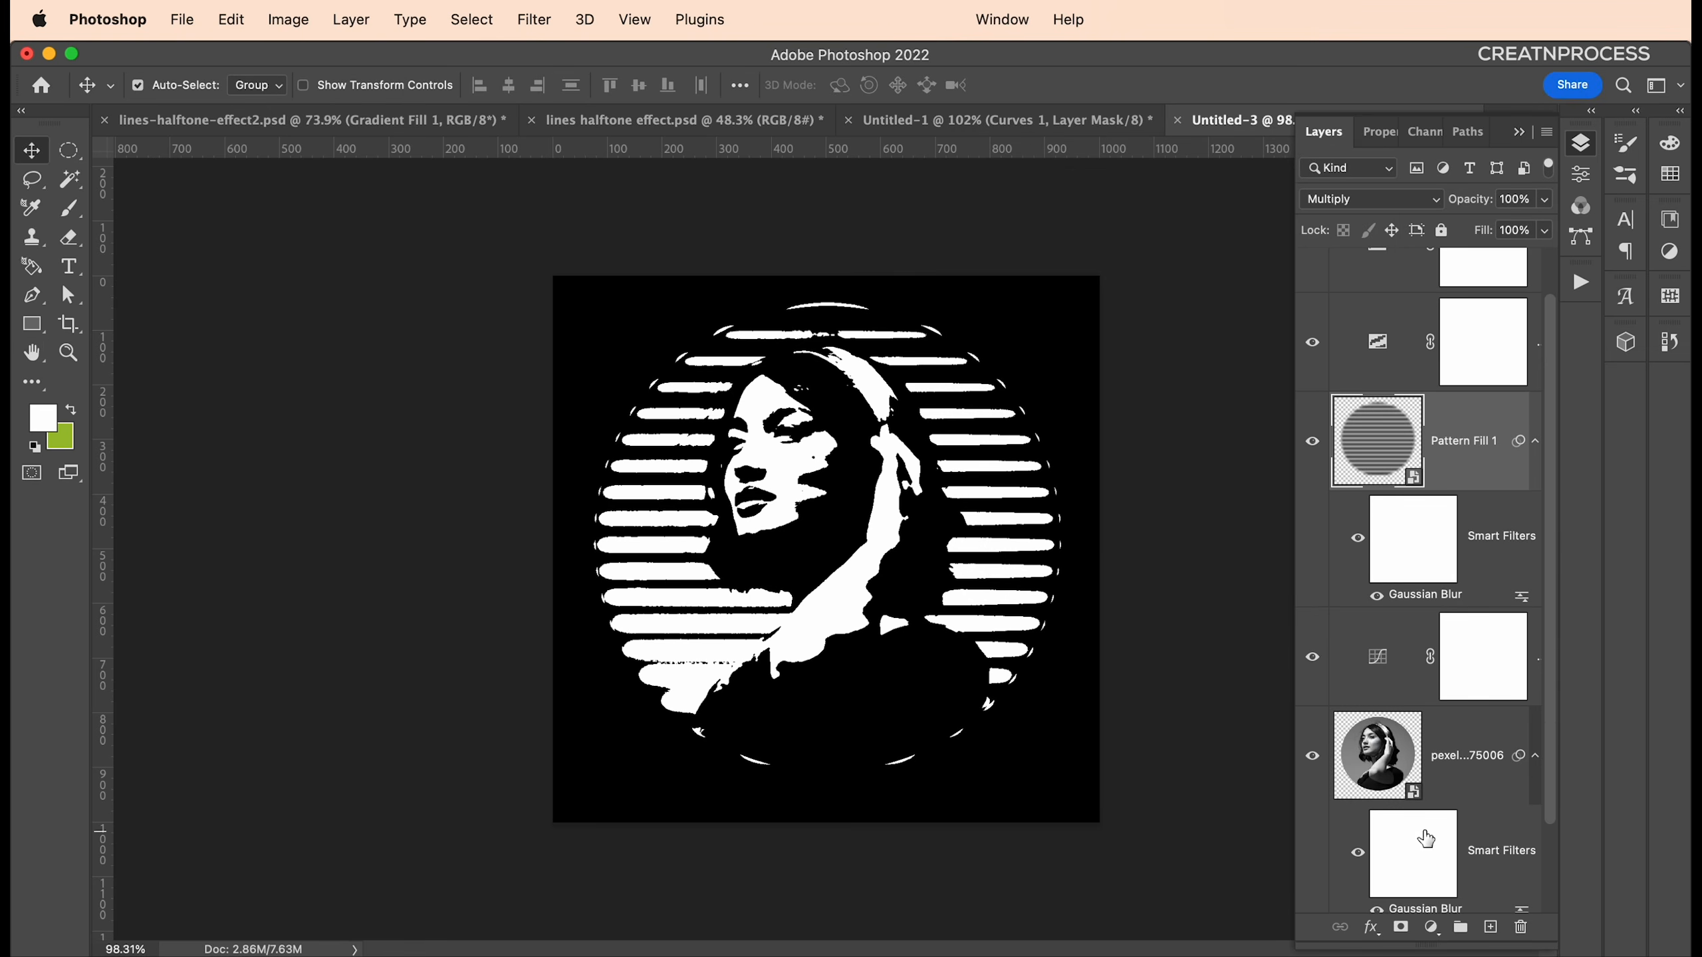
Fine-tune the radius of the portrait layer's Gaussian Blur smart filter and apply it
{"action": "double_click", "coordinate": [1426, 857]}
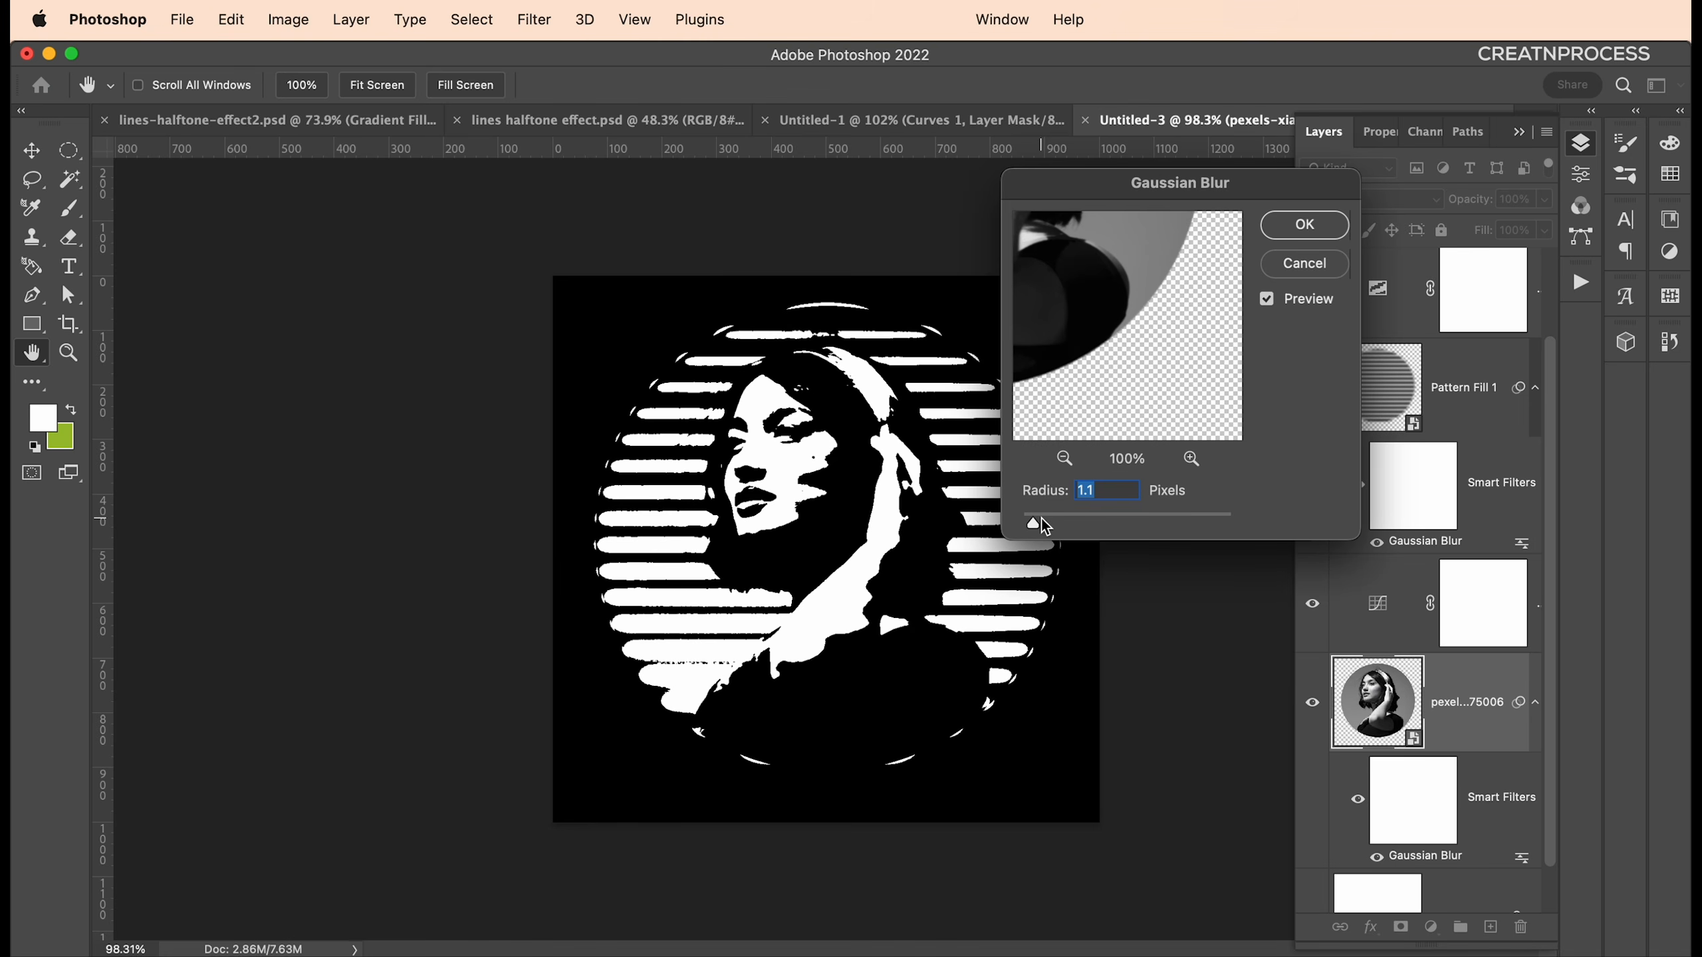
{"action": "left_click_drag", "start_coordinate": [1041, 522], "coordinate": [1035, 519]}
{"action": "left_click", "coordinate": [1297, 227]}
Fine-tune the inverted curve by slightly lowering its shadow end point and setting the highlight end point to input 156, output 51
{"action": "double_click", "coordinate": [1377, 603]}
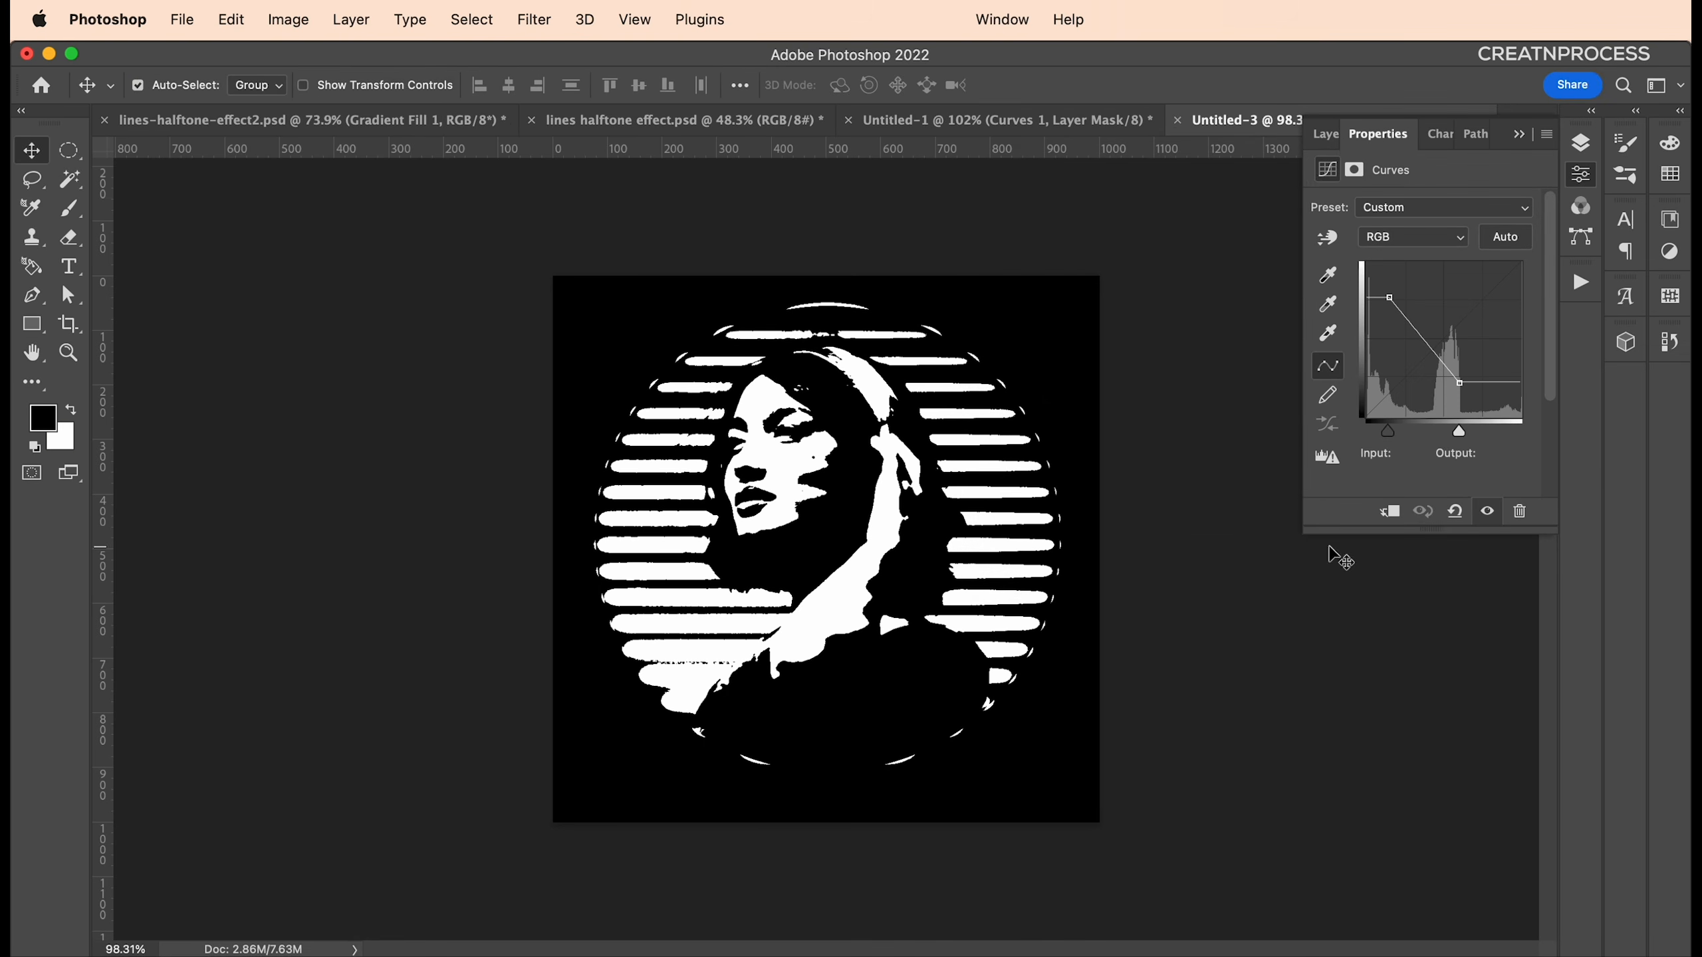
{"action": "mouse_move", "coordinate": [1460, 431]}
{"action": "left_mouse_down"}
{"action": "mouse_move", "coordinate": [1461, 391]}
{"action": "mouse_move", "coordinate": [1477, 435]}
{"action": "left_mouse_up"}
{"action": "scroll", "coordinate": [1009, 516], "scroll_direction": "down", "scroll_amount": 3}
{"action": "scroll", "coordinate": [1023, 516], "scroll_direction": "up", "scroll_amount": 3}
{"action": "scroll", "coordinate": [1515, 302], "scroll_direction": "down", "scroll_amount": 1}
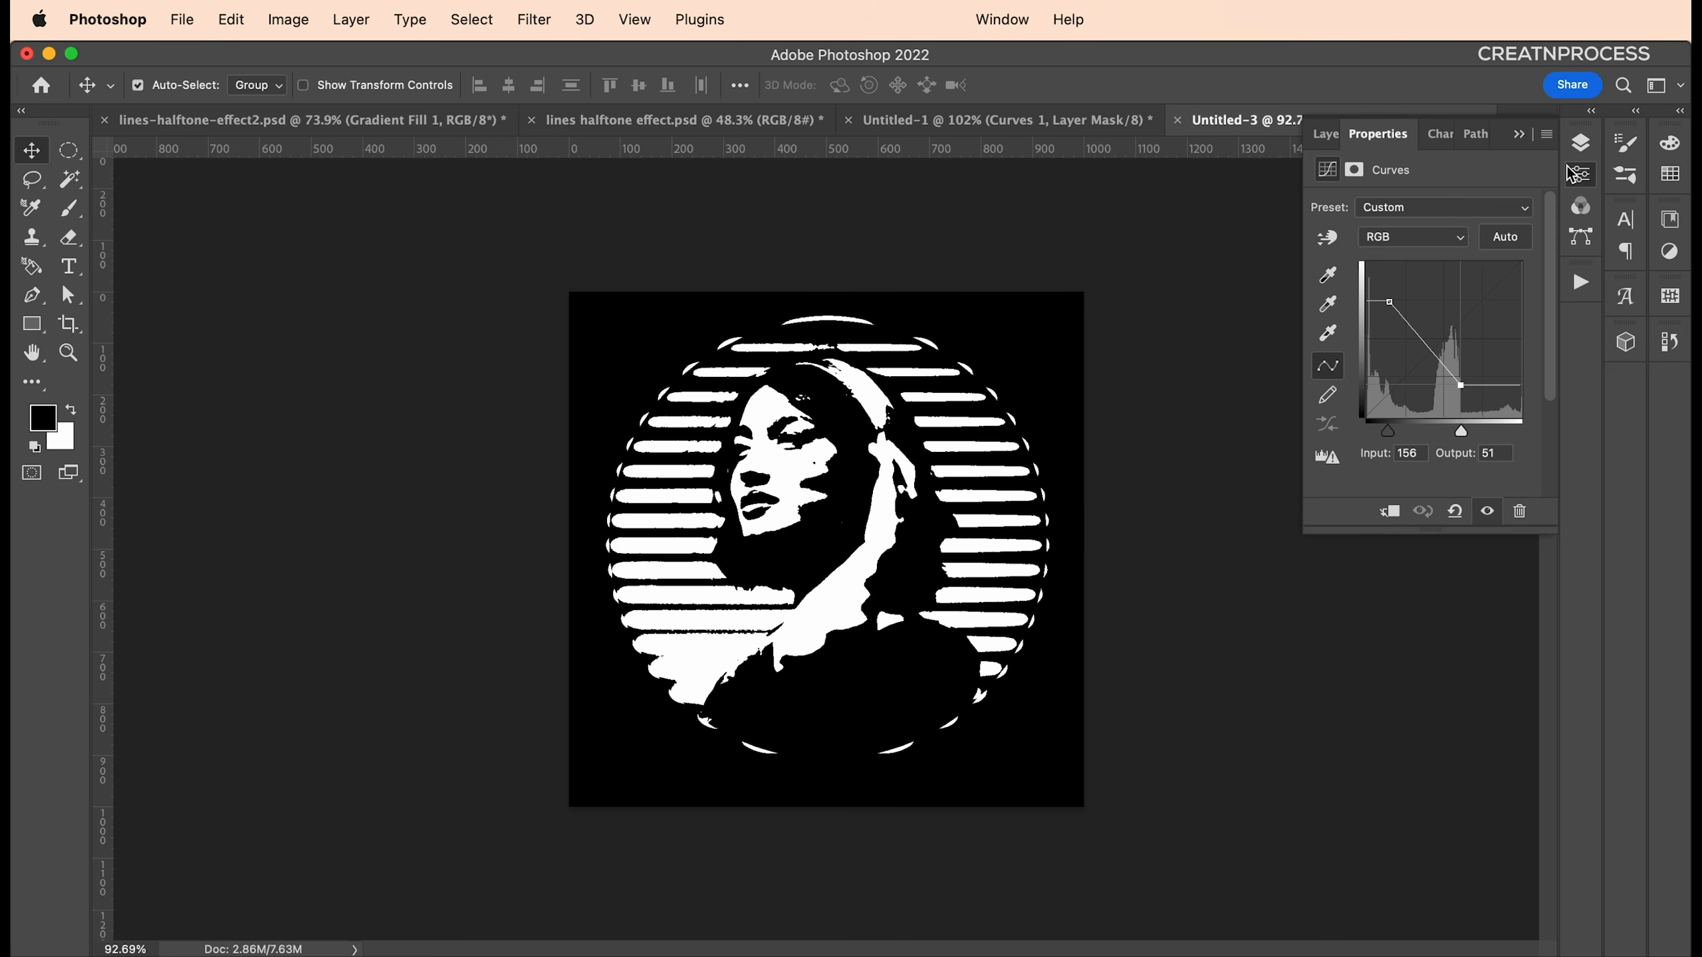
Set the Threshold adjustment layer's level to 41
{"action": "left_click", "coordinate": [1580, 142]}
{"action": "left_click", "coordinate": [1383, 403]}
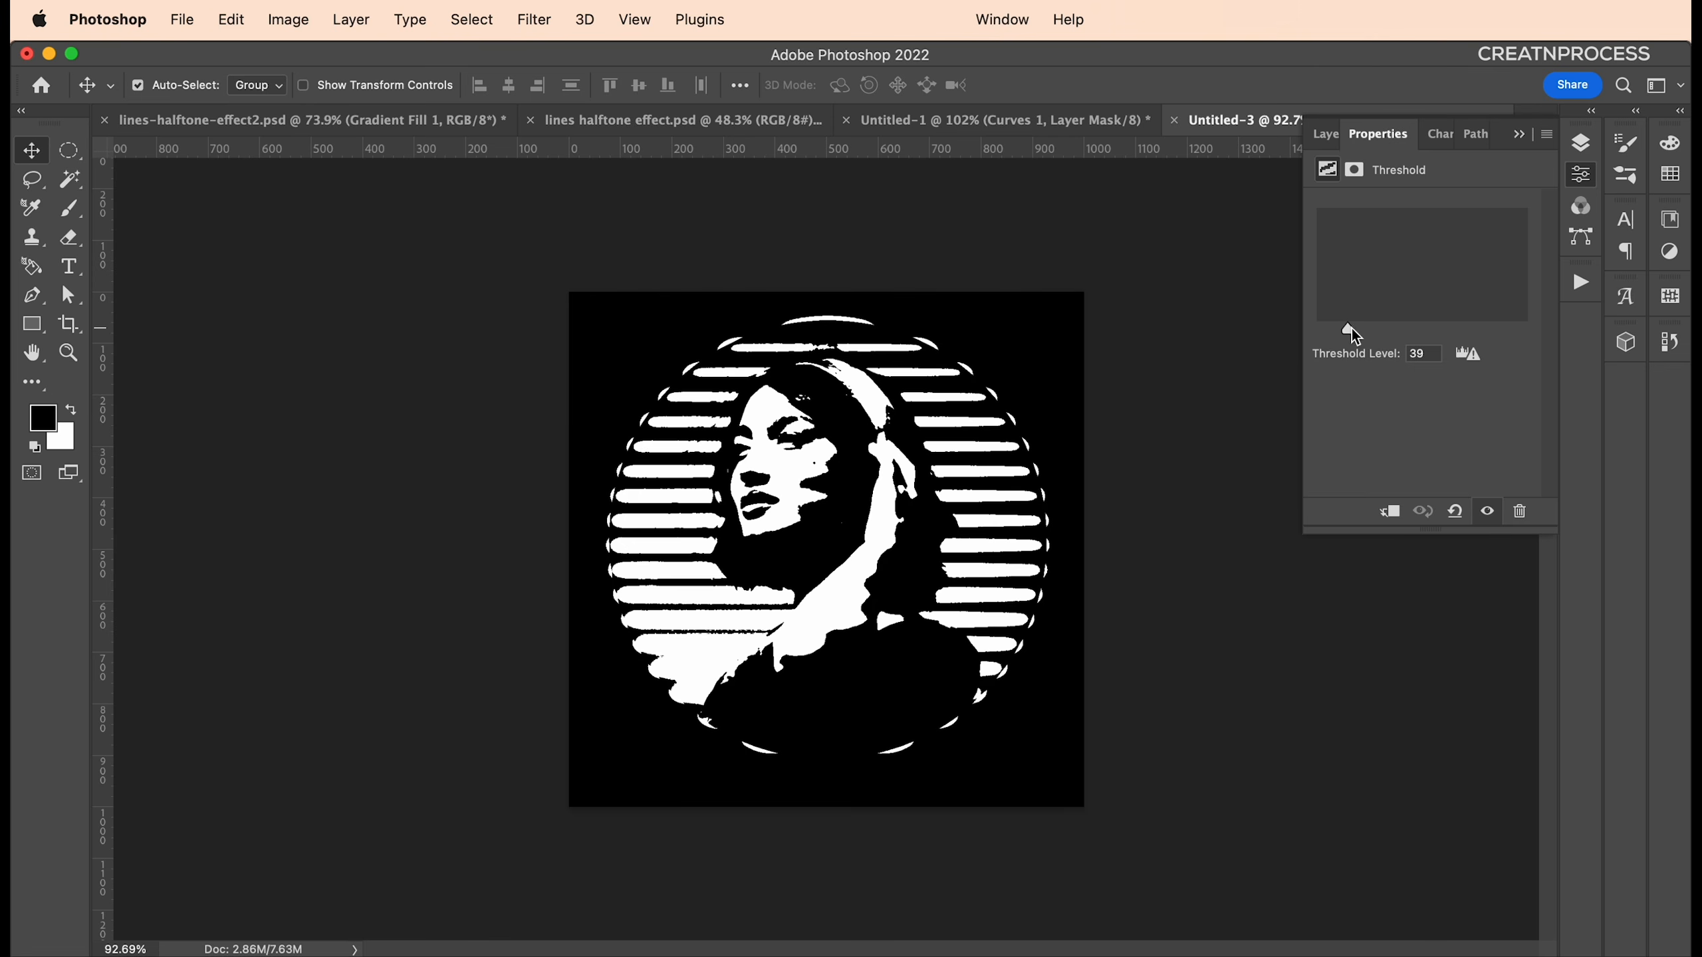
{"action": "left_click_drag", "start_coordinate": [1352, 329], "coordinate": [1353, 331]}
{"action": "scroll", "coordinate": [978, 501], "scroll_direction": "up", "scroll_amount": 2}
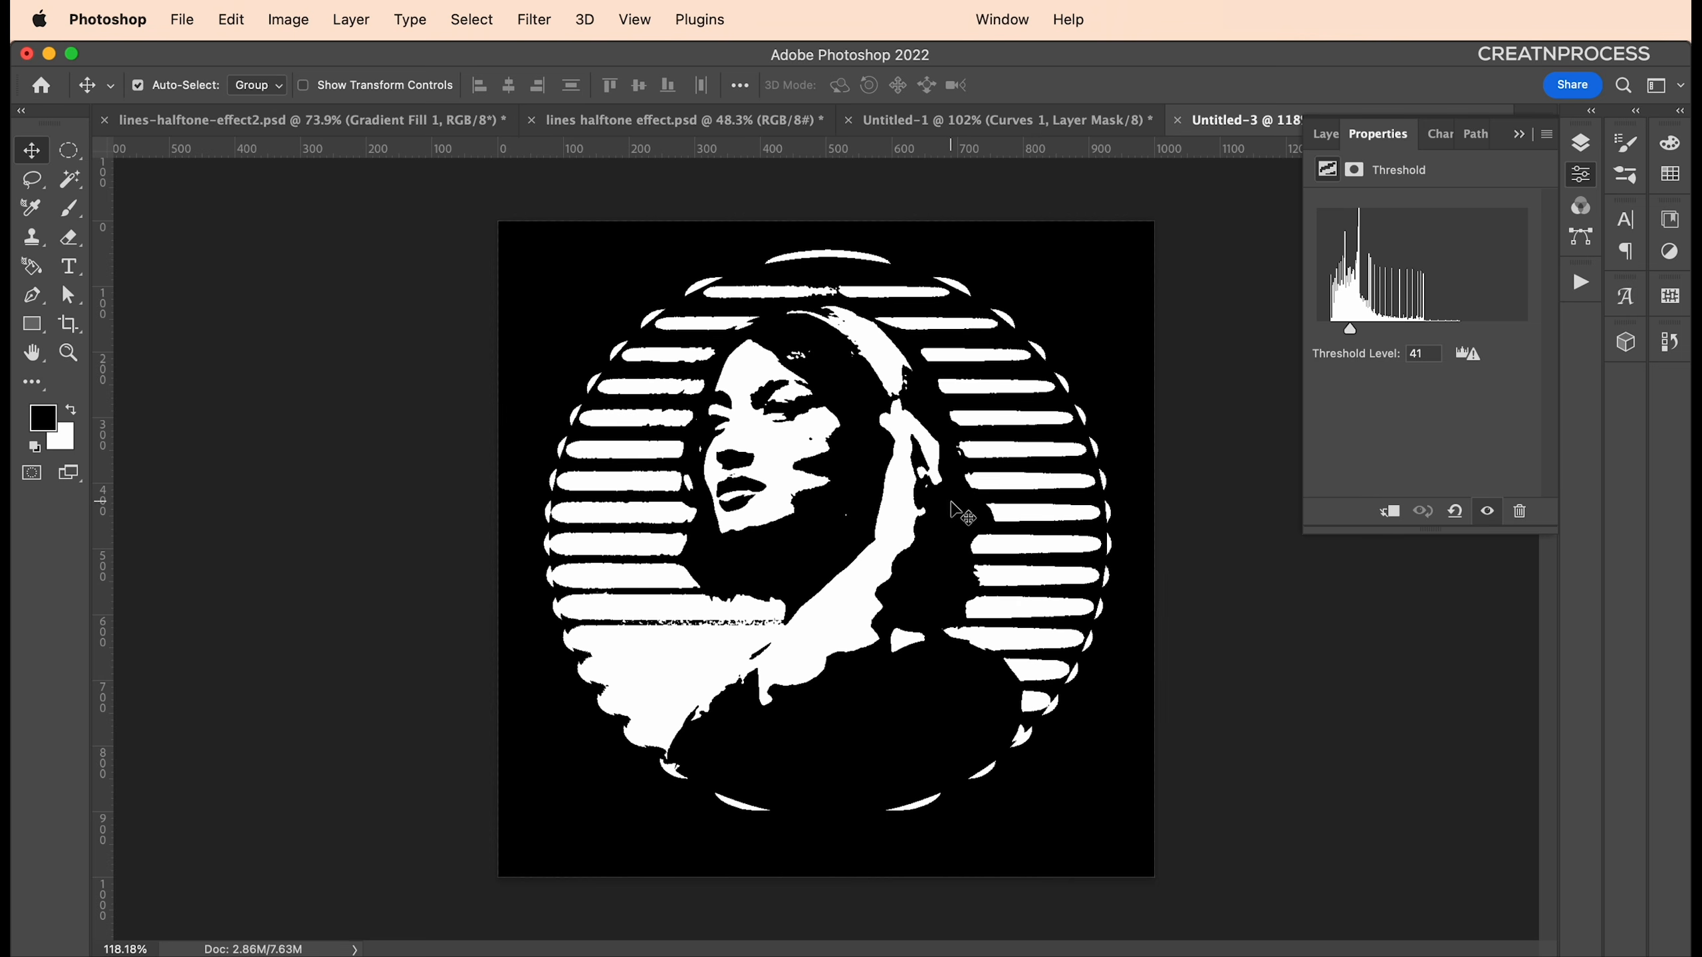
Compare the portrait with the finished artwork in lines-halftone-effect2.psd and lines halftone effect.psd, then return to Untitled-3
{"action": "left_click", "coordinate": [447, 127]}
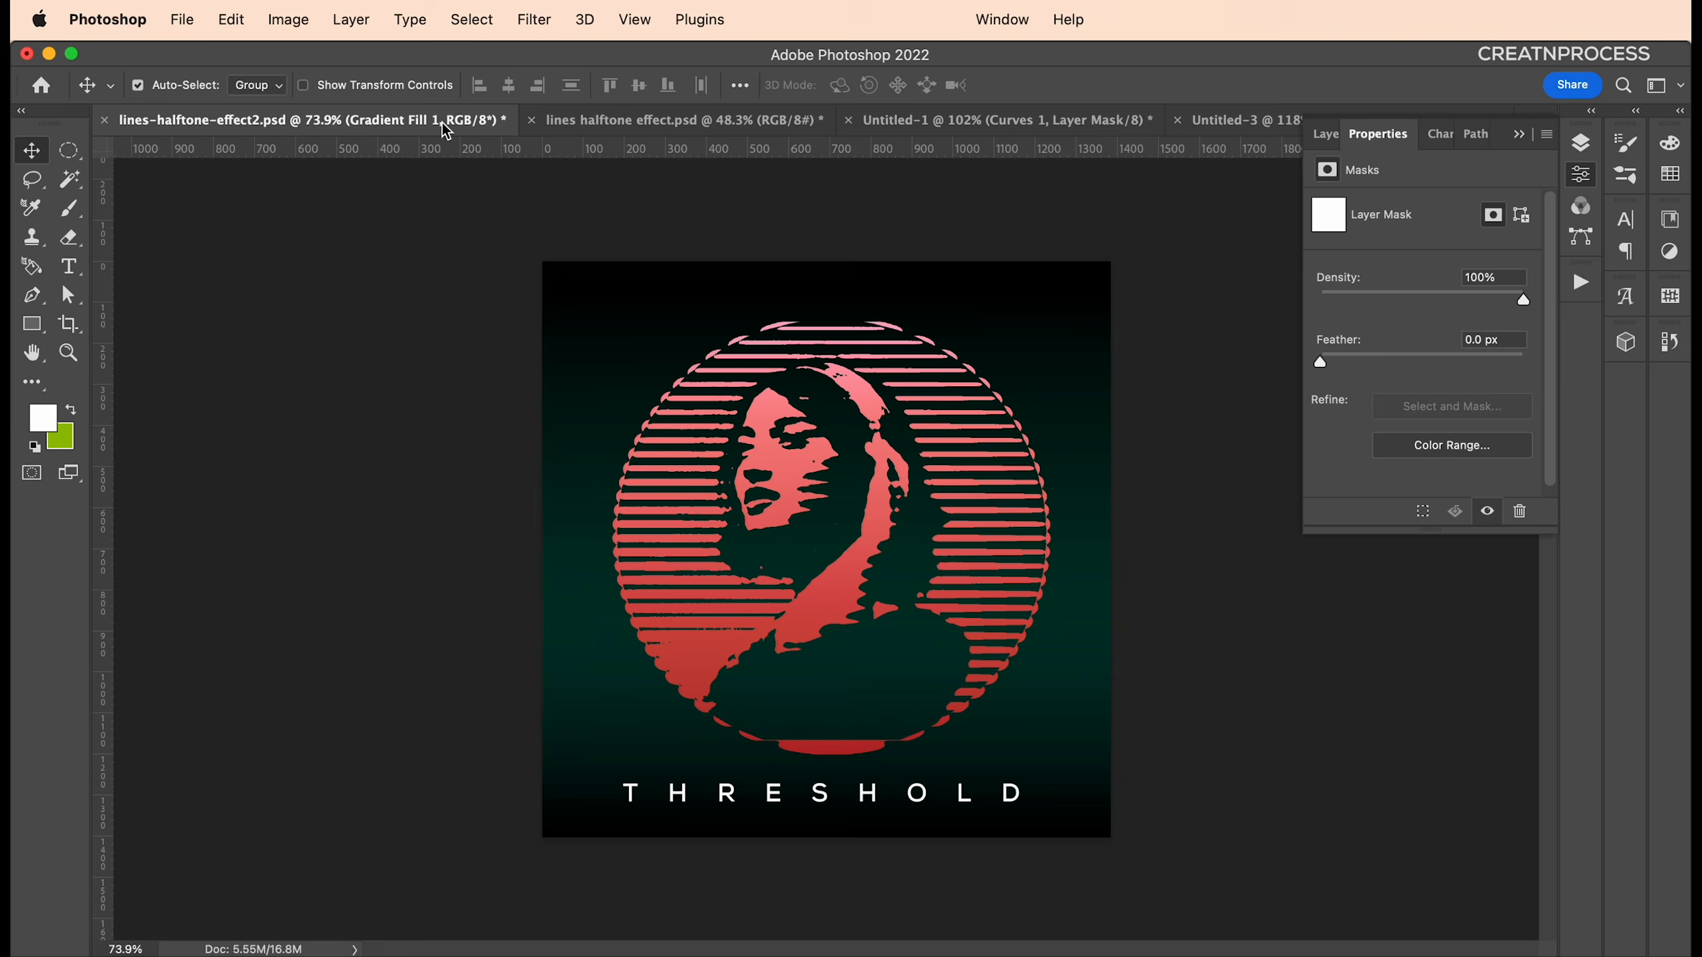
{"action": "left_click", "coordinate": [588, 131]}
{"action": "scroll", "coordinate": [1169, 462], "scroll_direction": "up", "scroll_amount": 1}
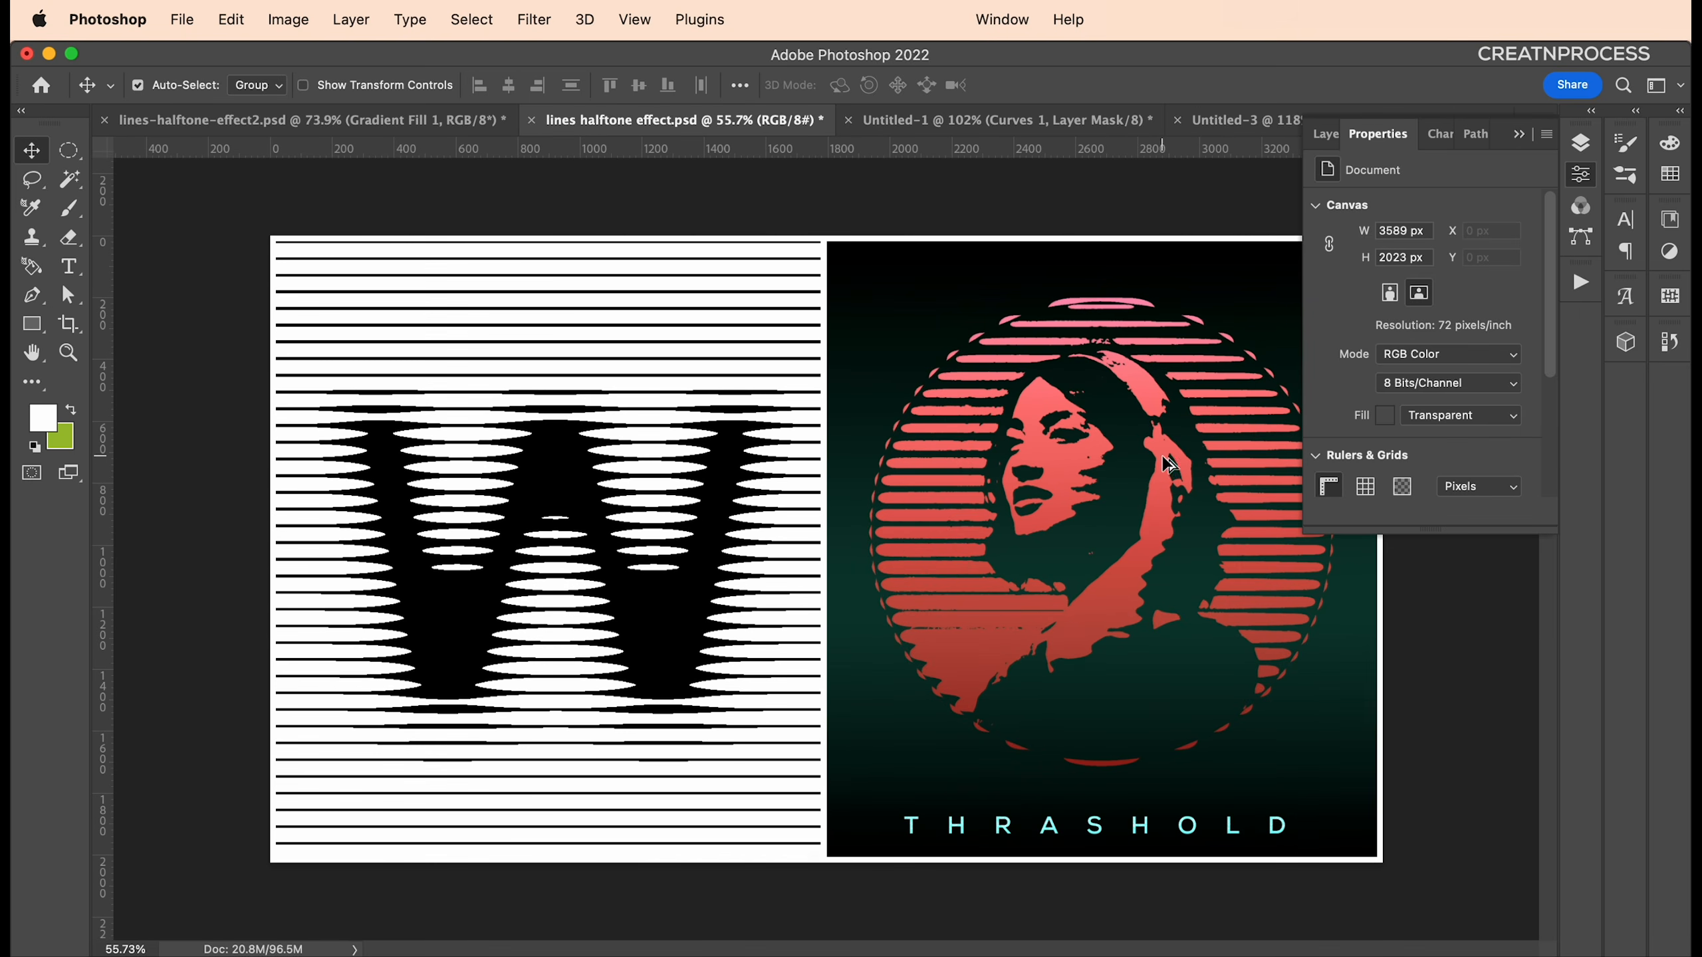
{"action": "scroll", "coordinate": [862, 567], "scroll_direction": "up", "scroll_amount": 6}
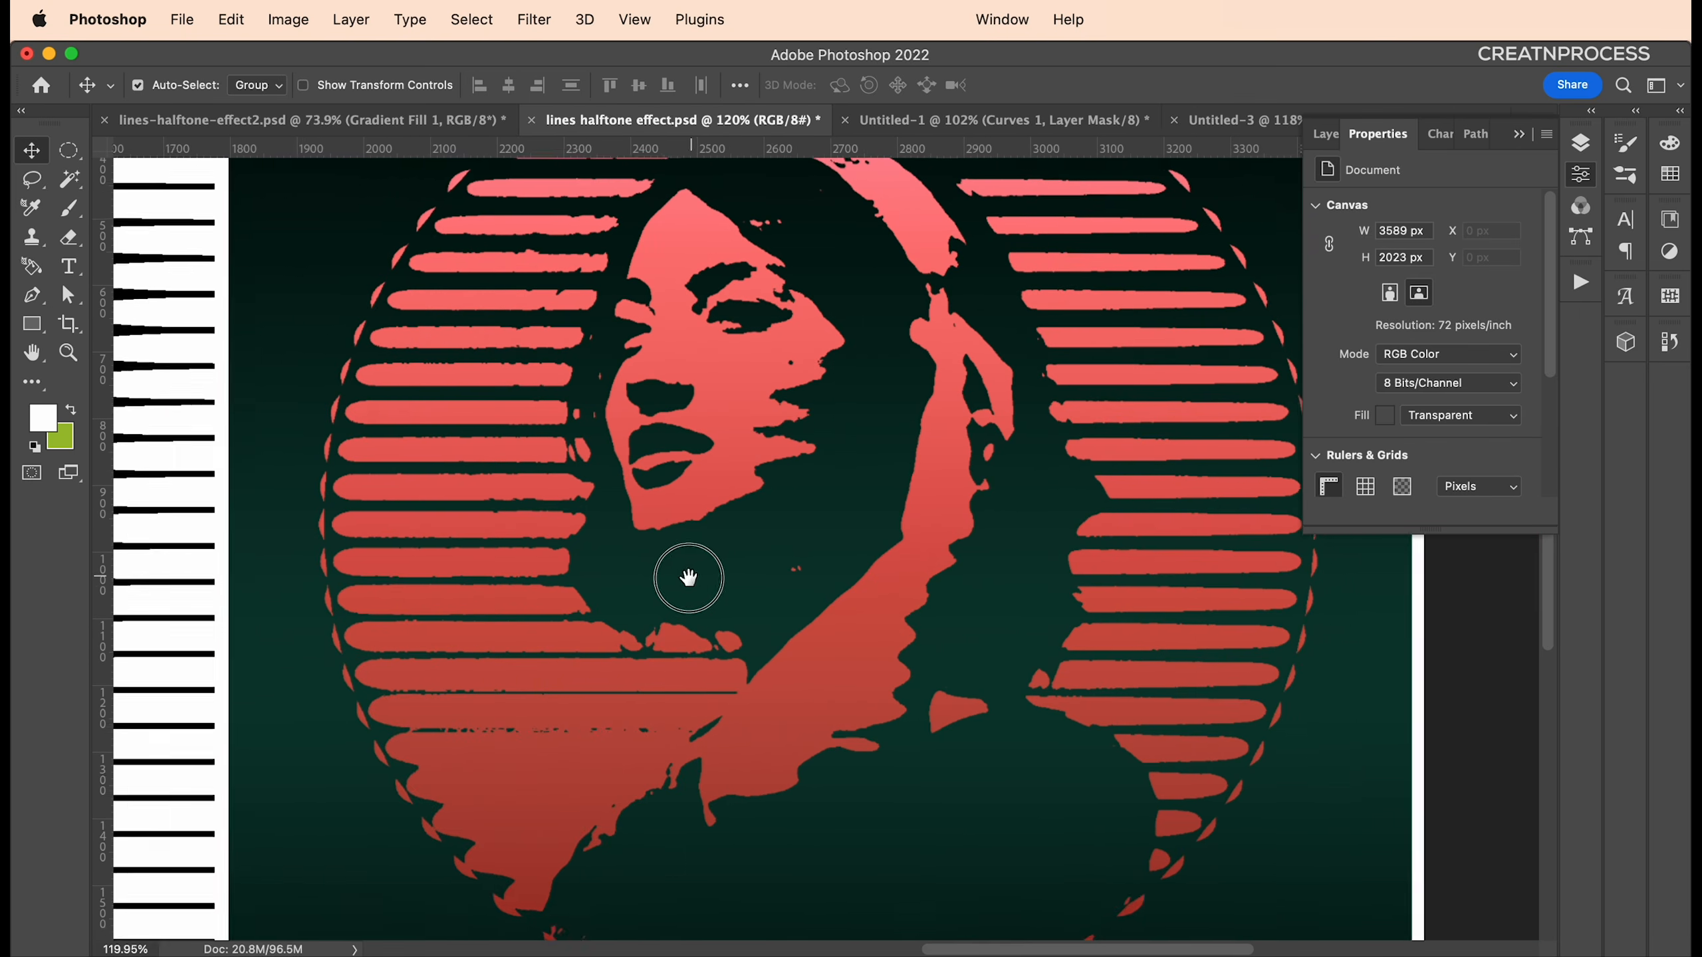
{"action": "key", "text": "super+0"}
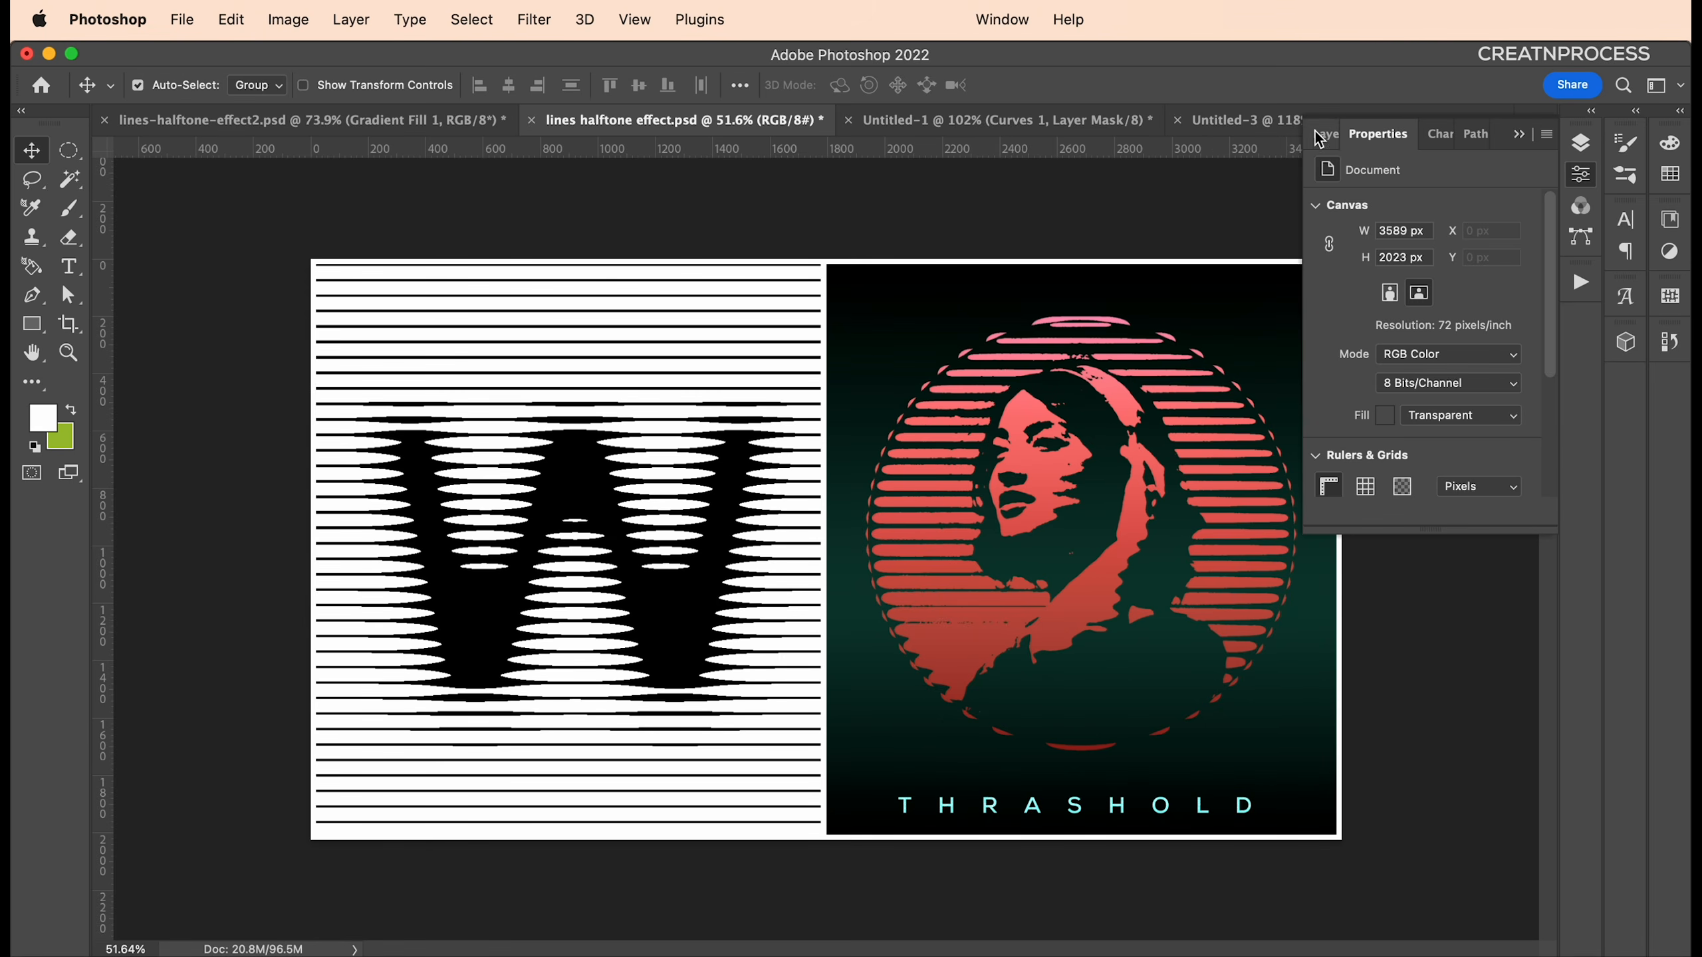
{"action": "left_click", "coordinate": [1260, 119]}
{"action": "scroll", "coordinate": [1035, 520], "scroll_direction": "down", "scroll_amount": 1}
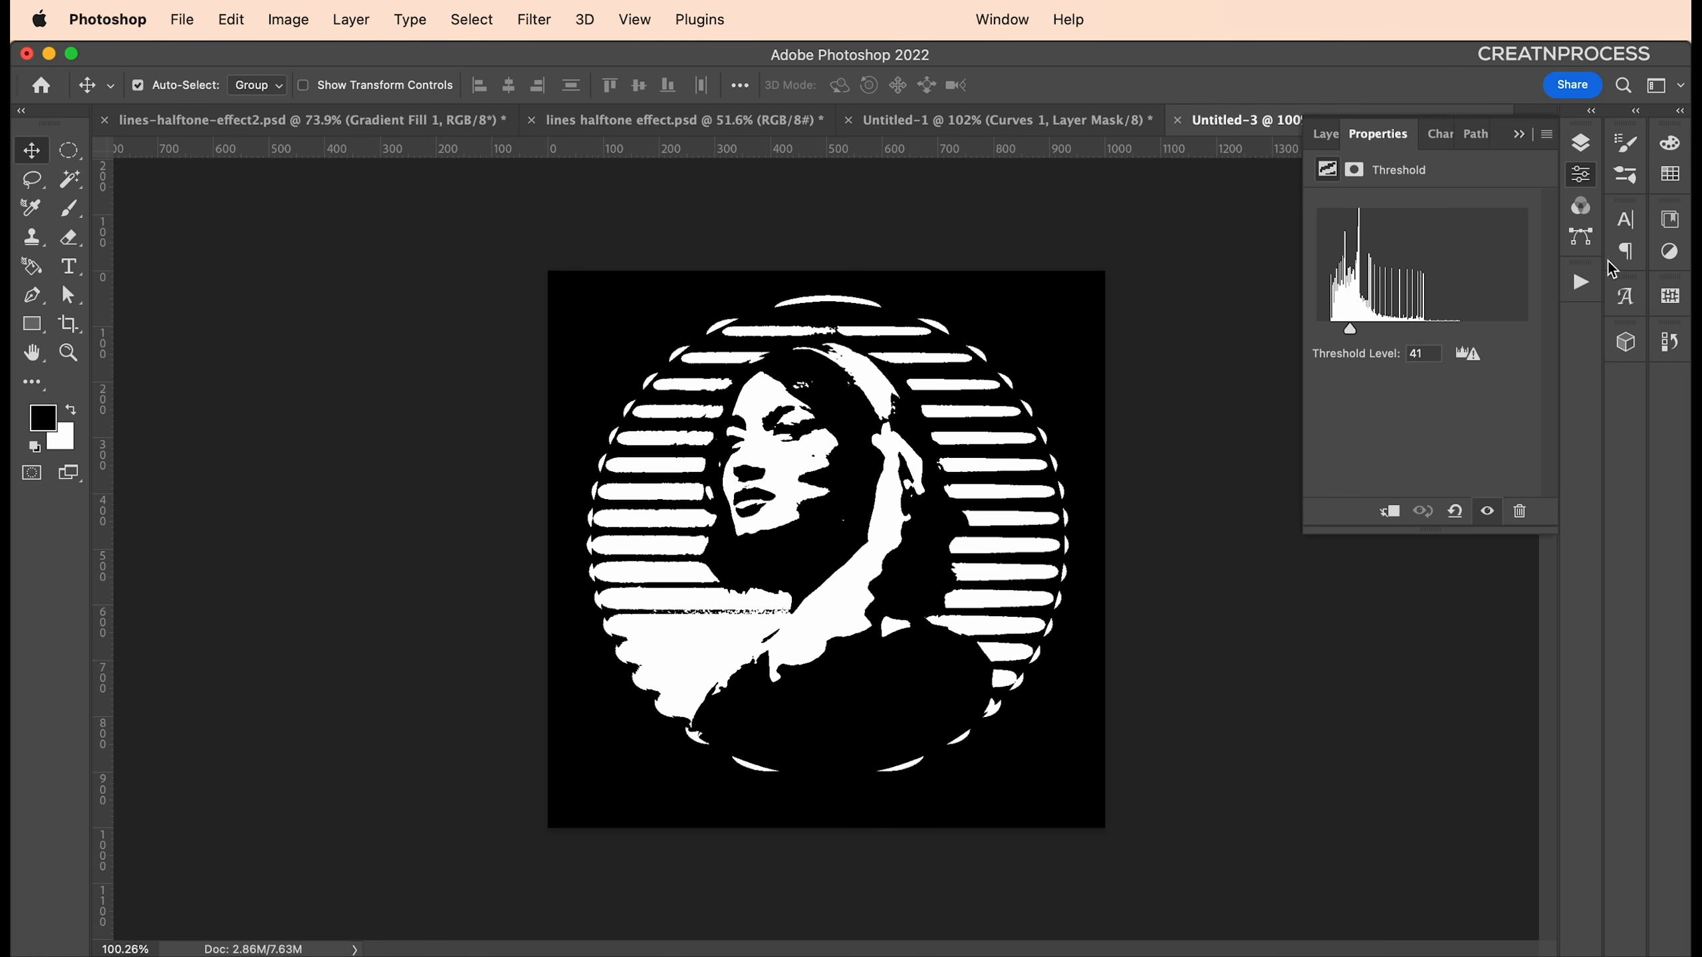
Open the Pattern Fill 1 smart object and the striped smart object nested inside it
{"action": "left_click", "coordinate": [1581, 143]}
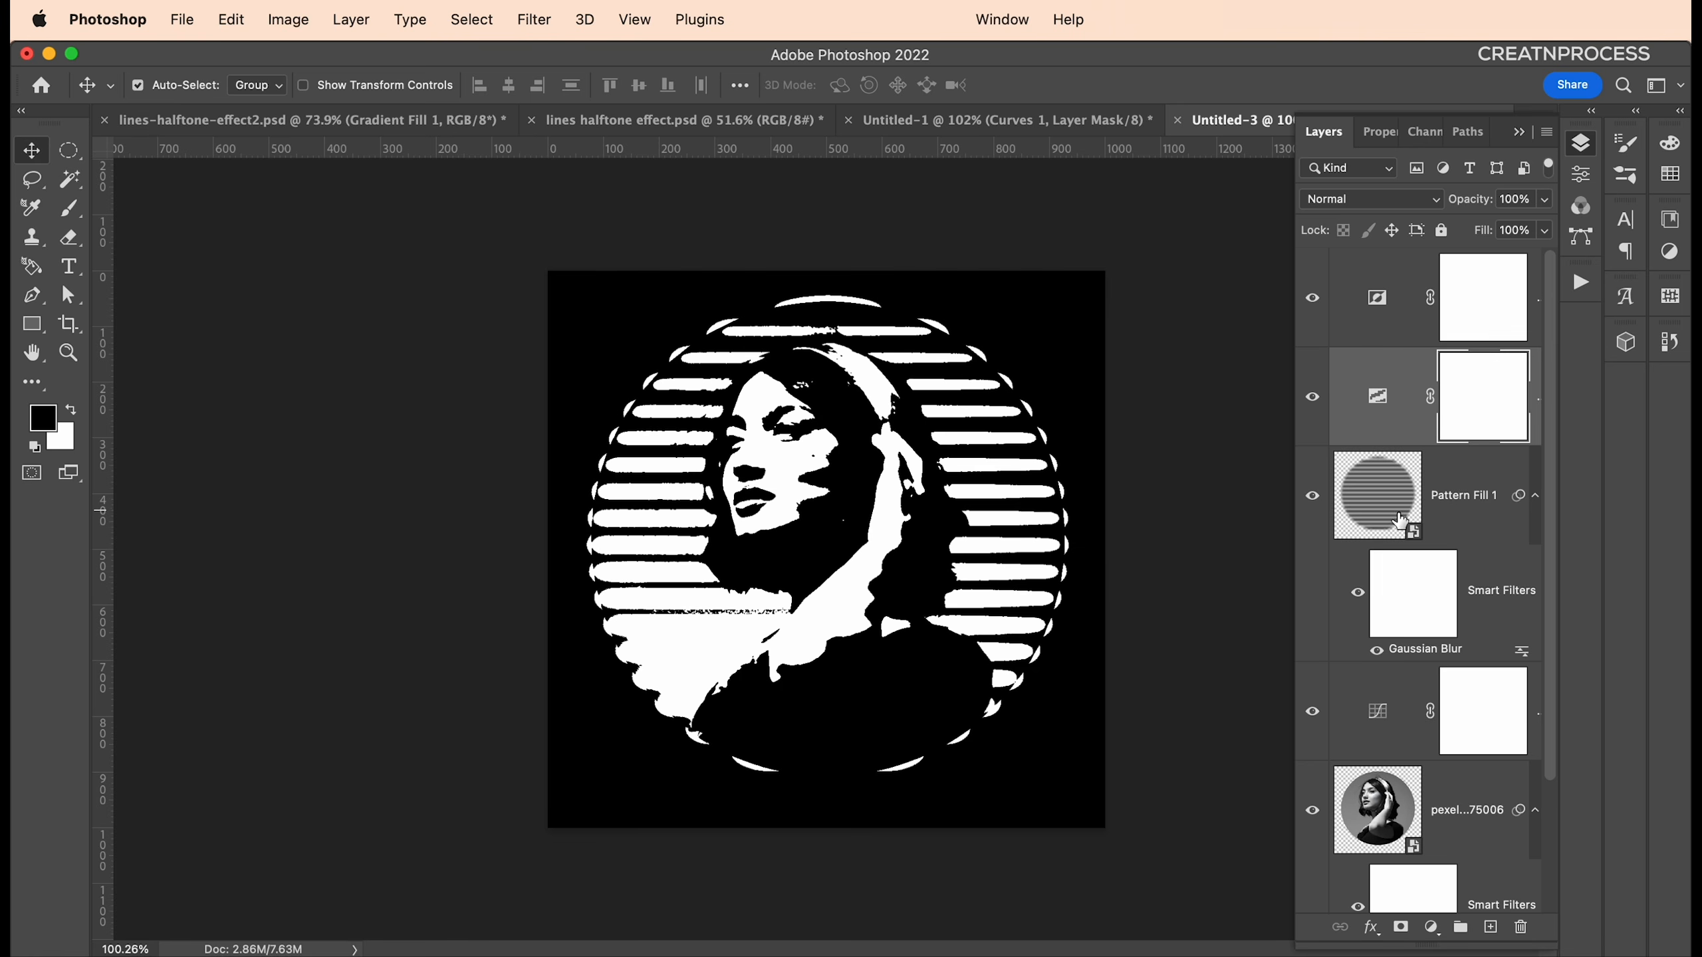
{"action": "left_click", "coordinate": [1410, 537]}
{"action": "double_click", "coordinate": [1410, 536]}
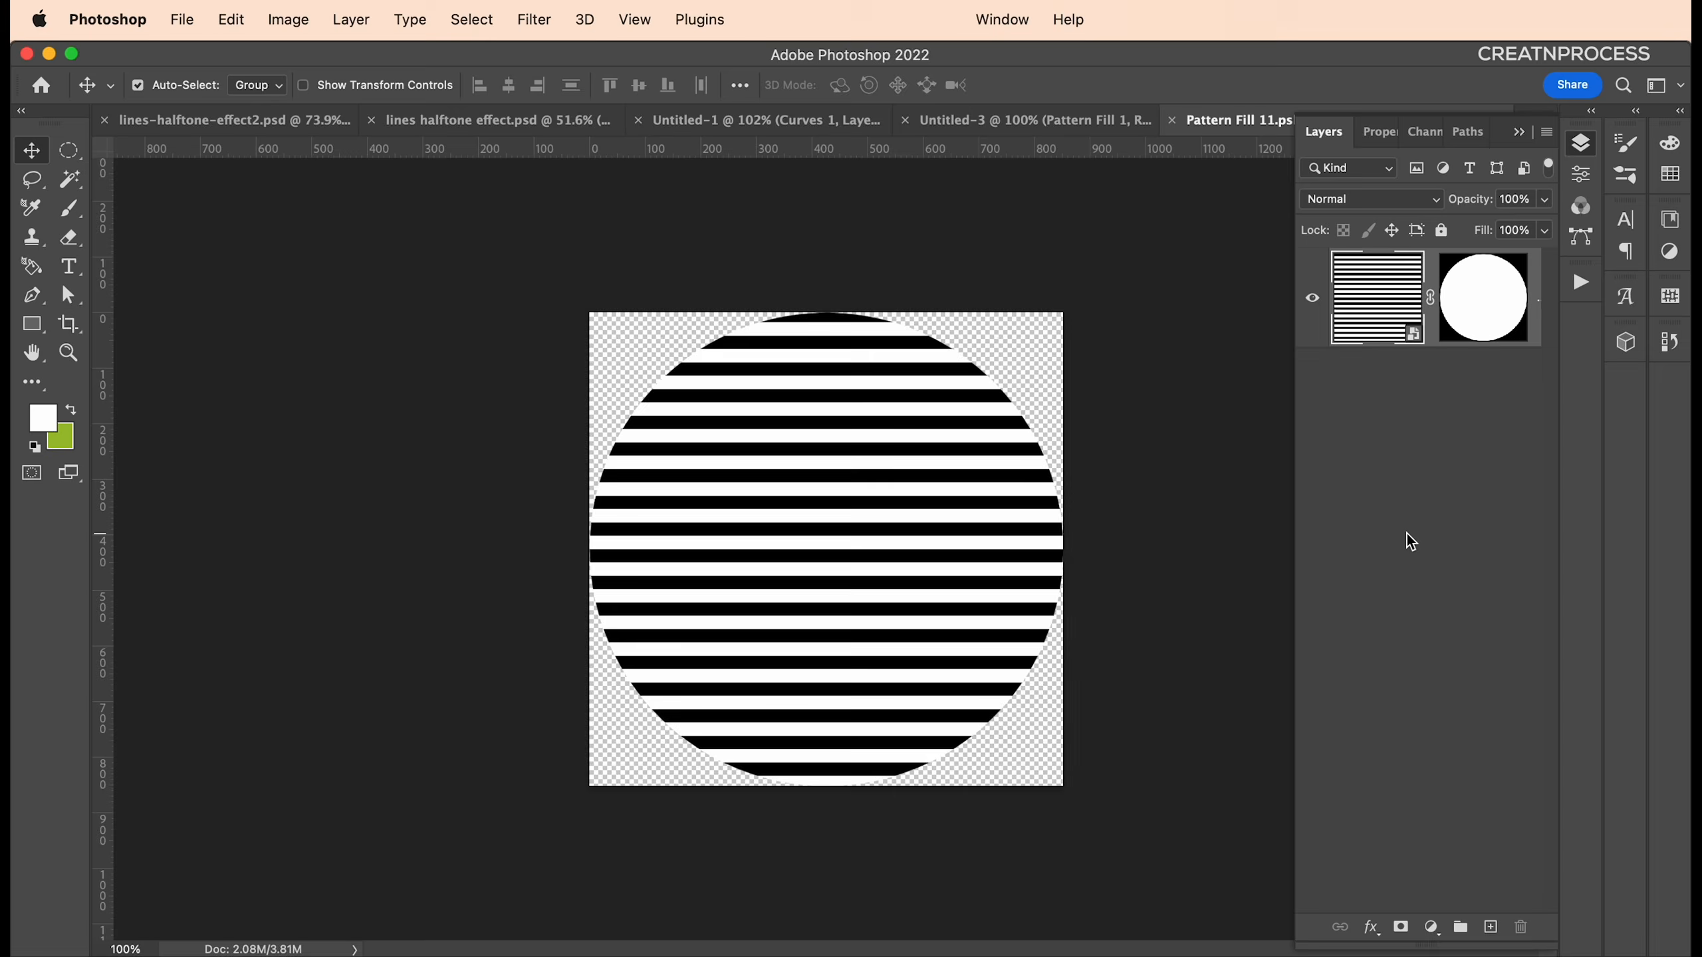
{"action": "double_click", "coordinate": [1375, 317]}
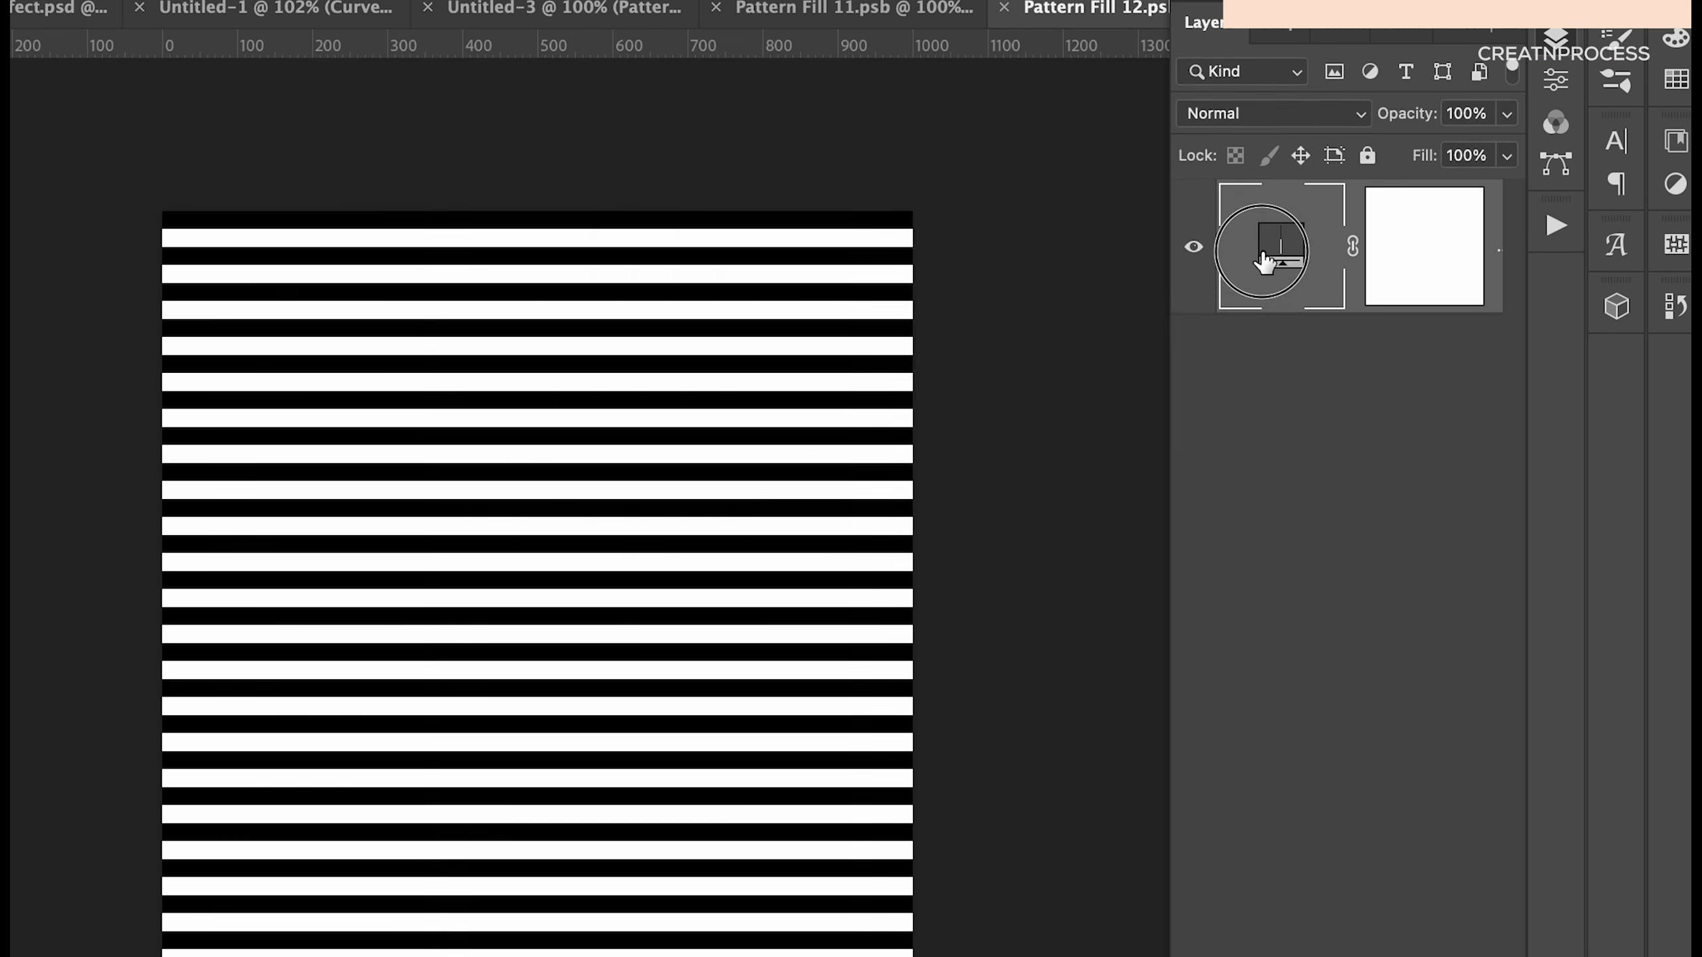
Reduce the scale of the nested pattern fill to make the stripes thinner and denser
{"action": "double_click", "coordinate": [1374, 299]}
{"action": "key", "text": "Down"}
{"action": "key", "text": "Down"}
{"action": "key", "text": "Down"}
{"action": "key", "text": "Down"}
{"action": "key", "text": "Down"}
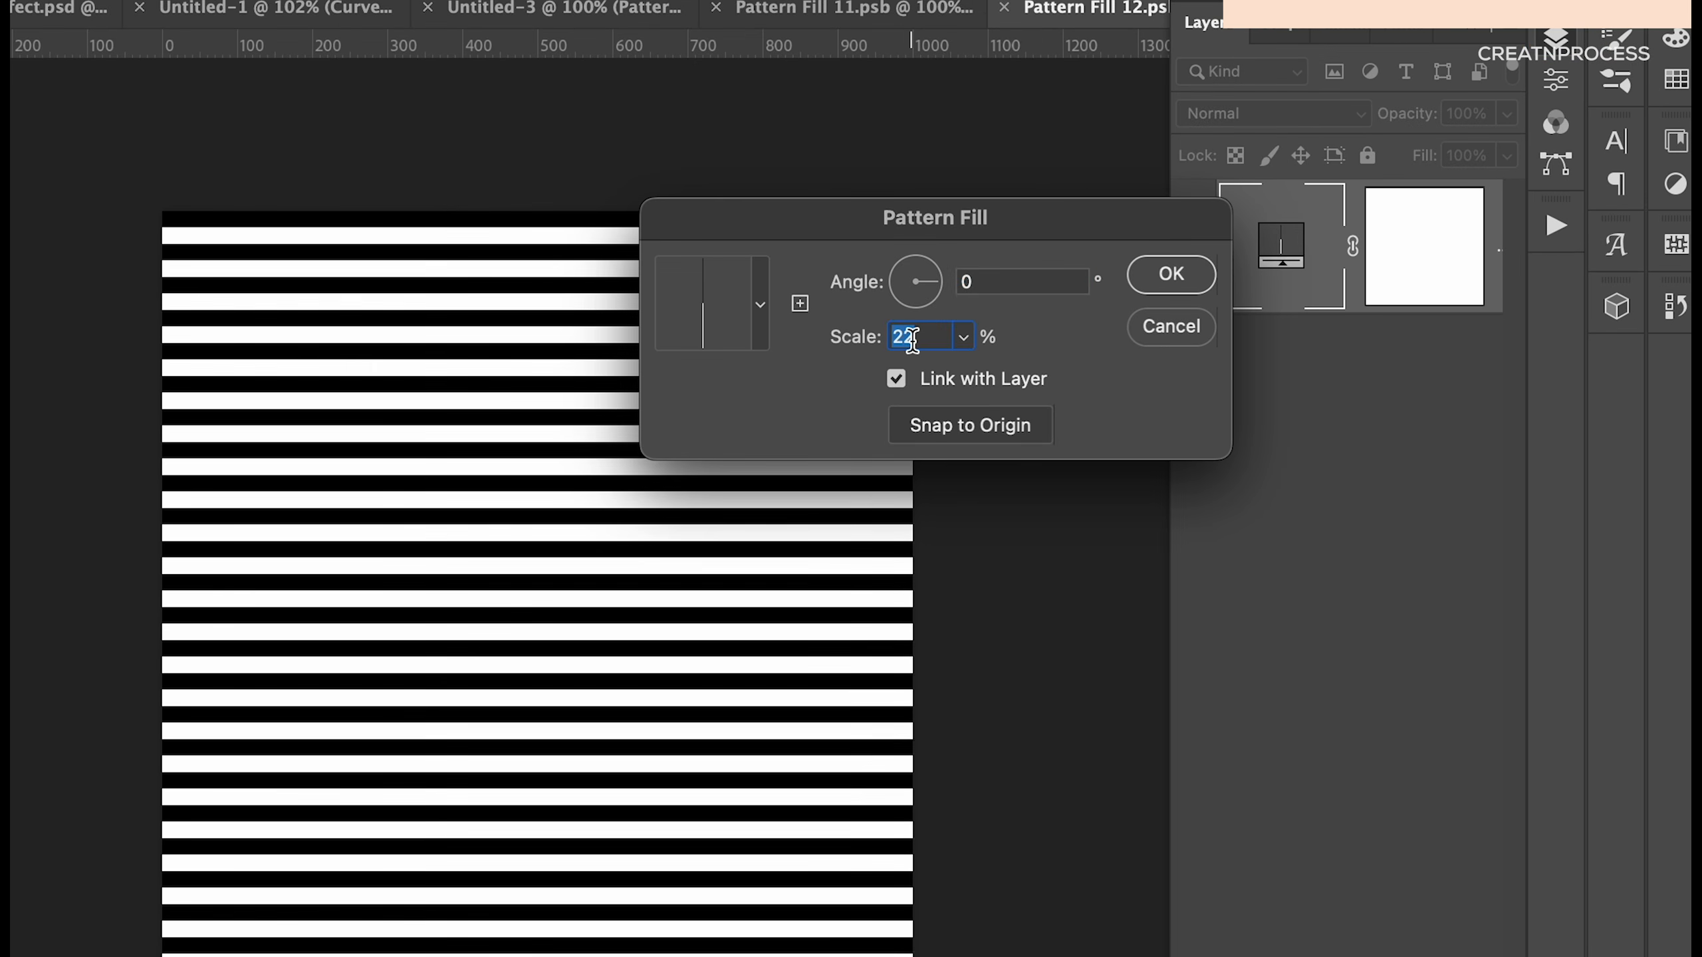
{"action": "left_click", "coordinate": [1155, 276]}
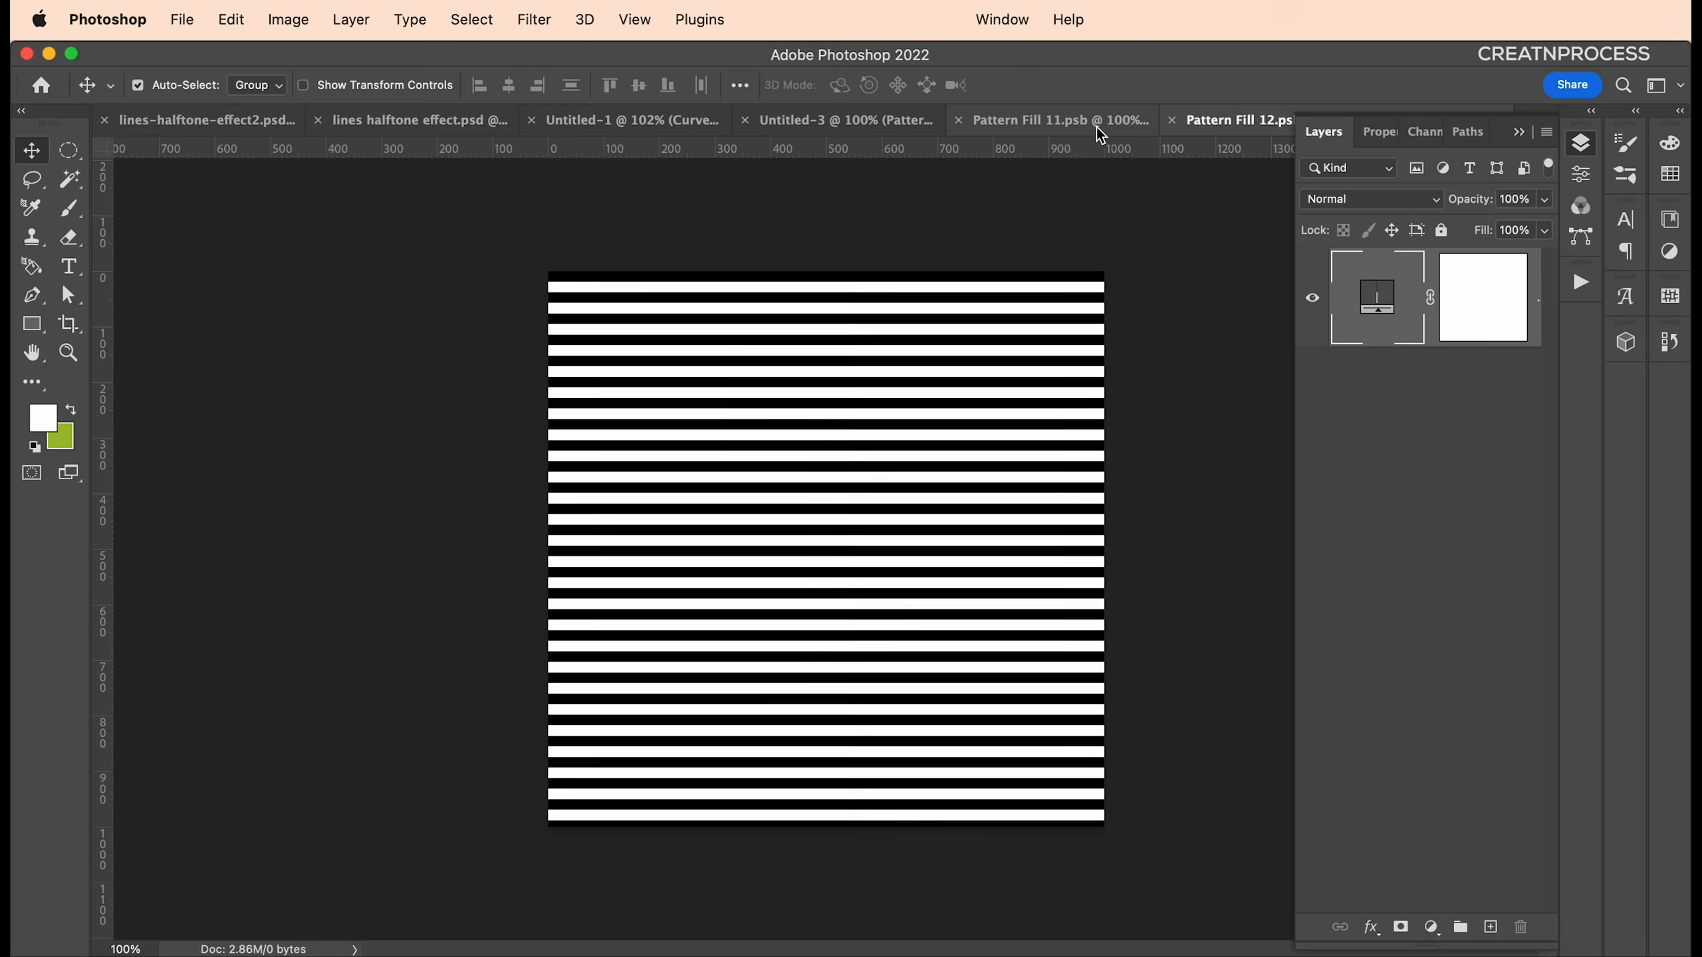
Update the Pattern Fill 11 smart object with the denser stripes and return to Untitled-3
{"action": "left_click", "coordinate": [1098, 129]}
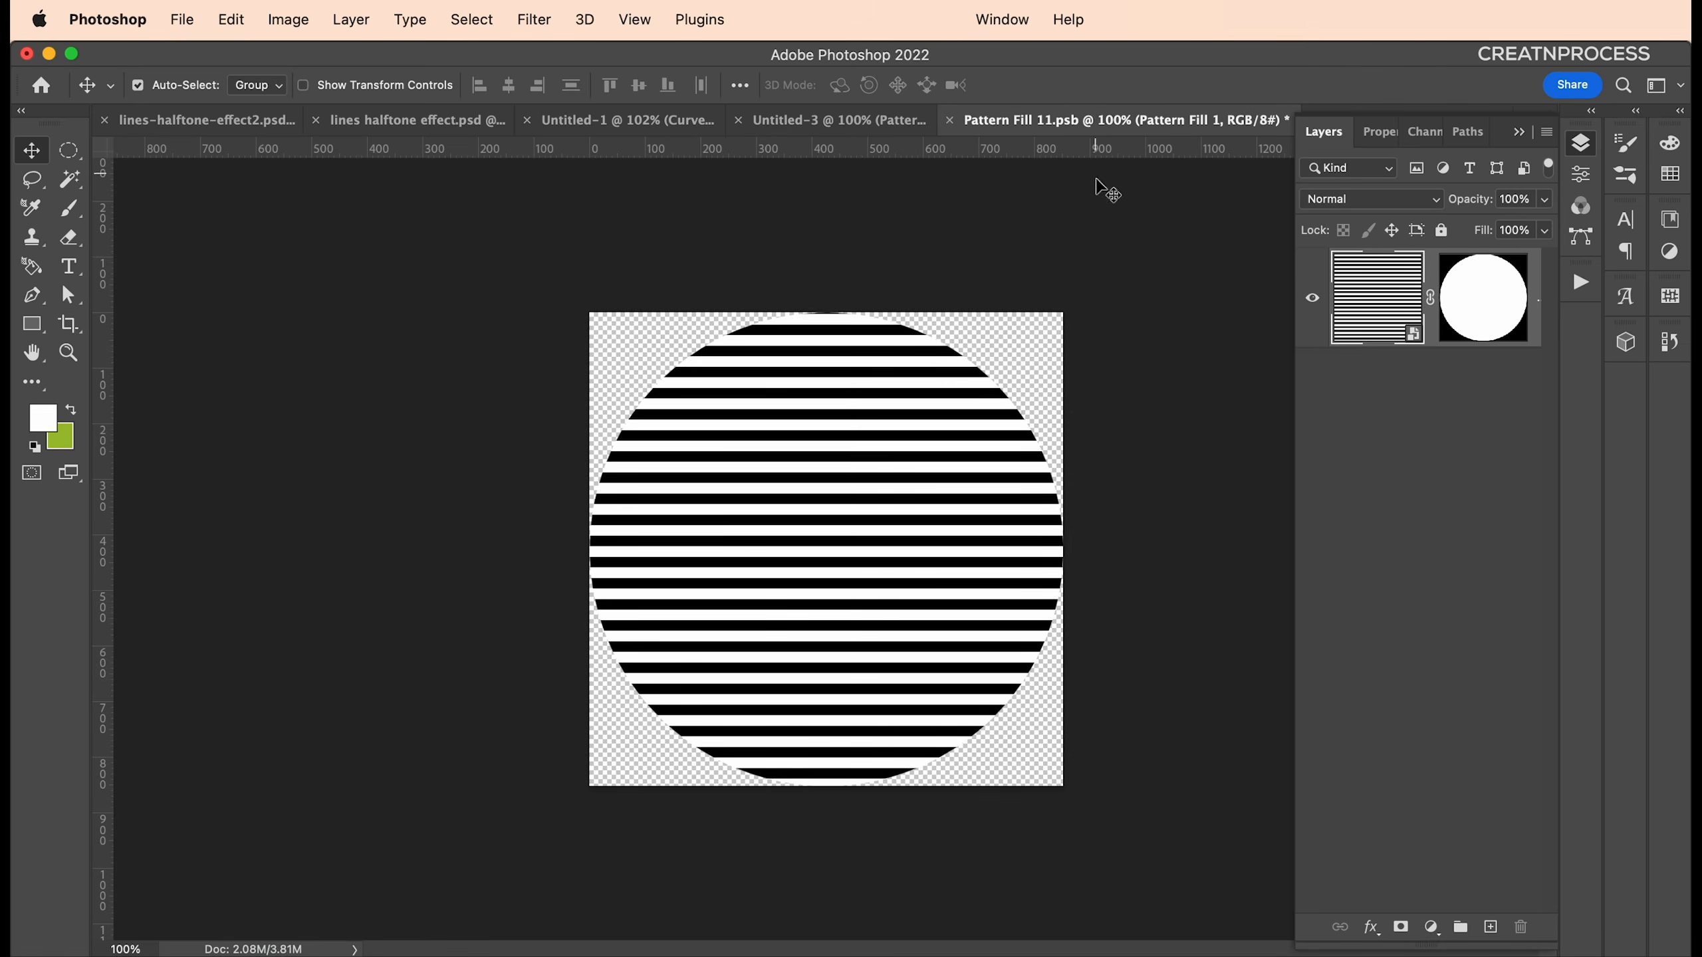
{"action": "left_click", "coordinate": [870, 128]}
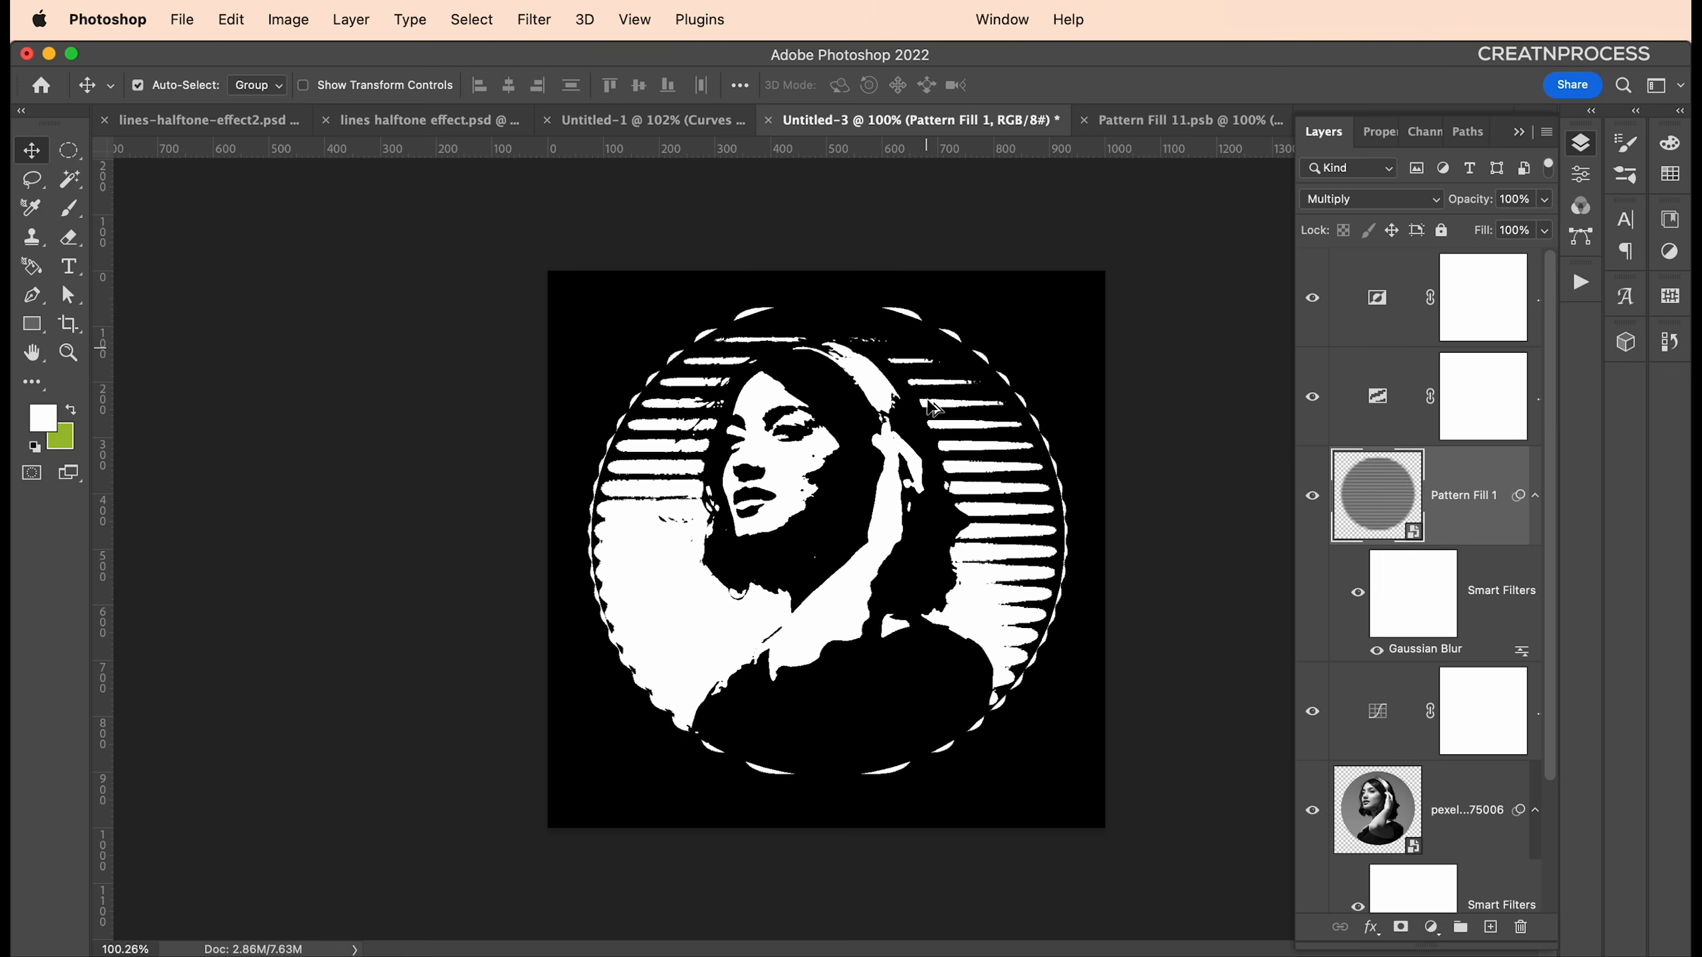
{"action": "scroll", "coordinate": [1049, 551], "scroll_direction": "down", "scroll_amount": 2}
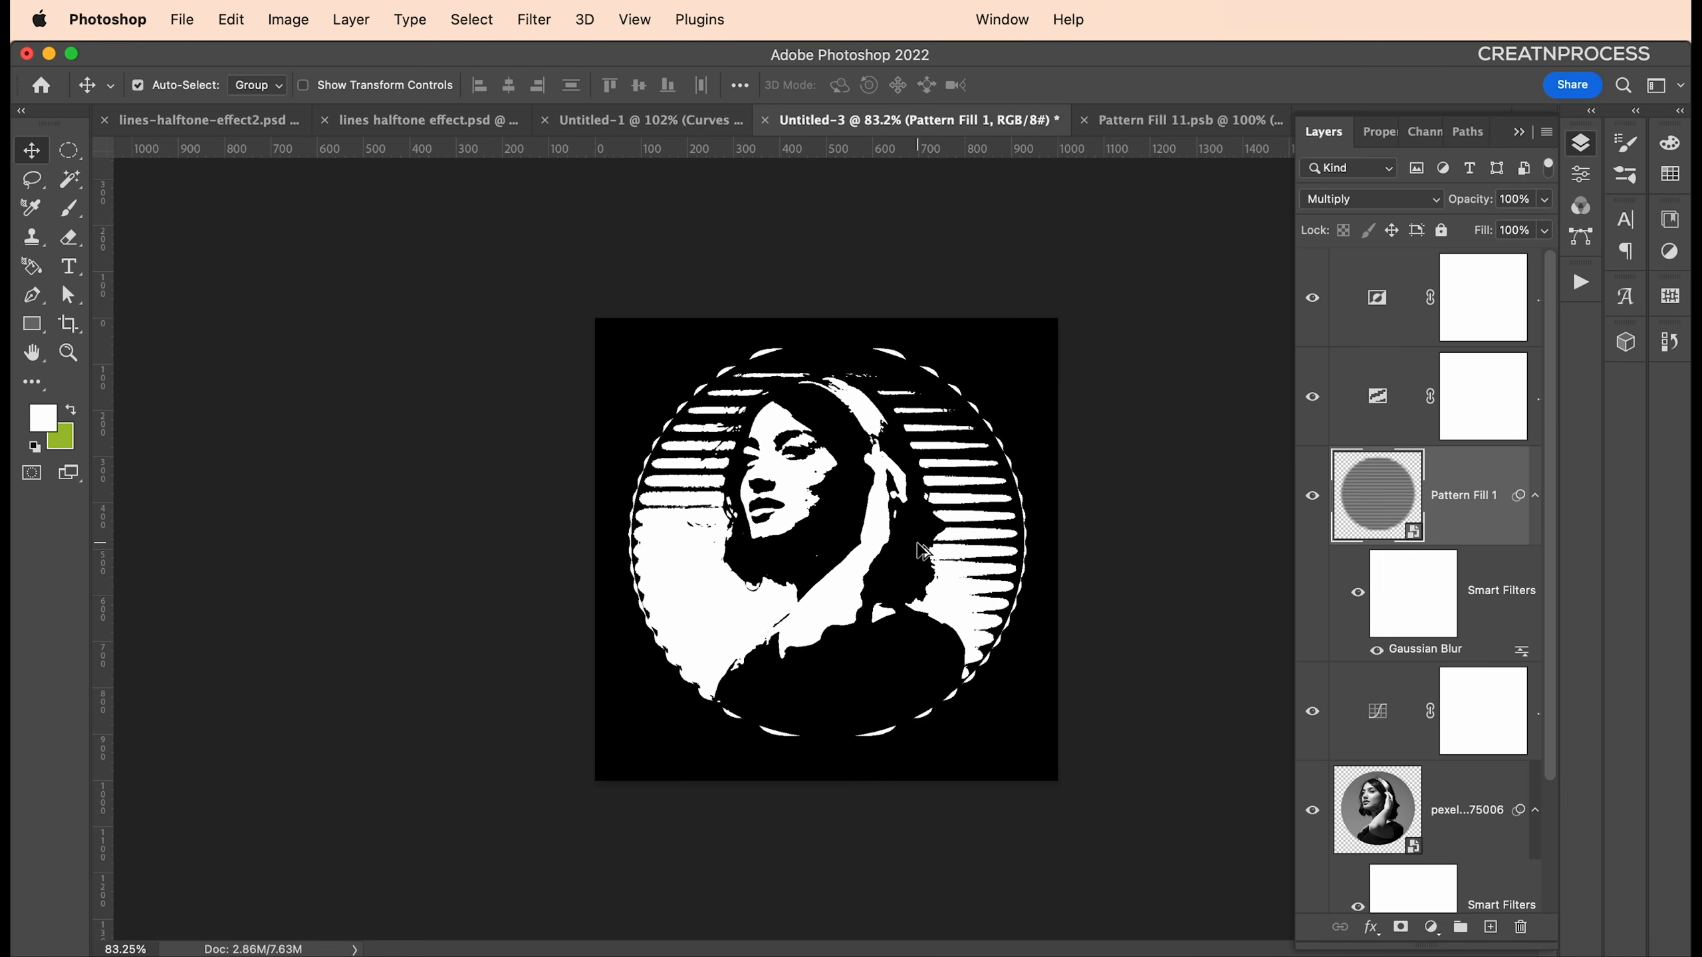
Adjust the inverted curve, setting its shadow end point to input 33, output 141 and its highlight end point to input 180, output 51
{"action": "double_click", "coordinate": [1384, 719]}
{"action": "left_click_drag", "start_coordinate": [1460, 367], "coordinate": [1471, 387]}
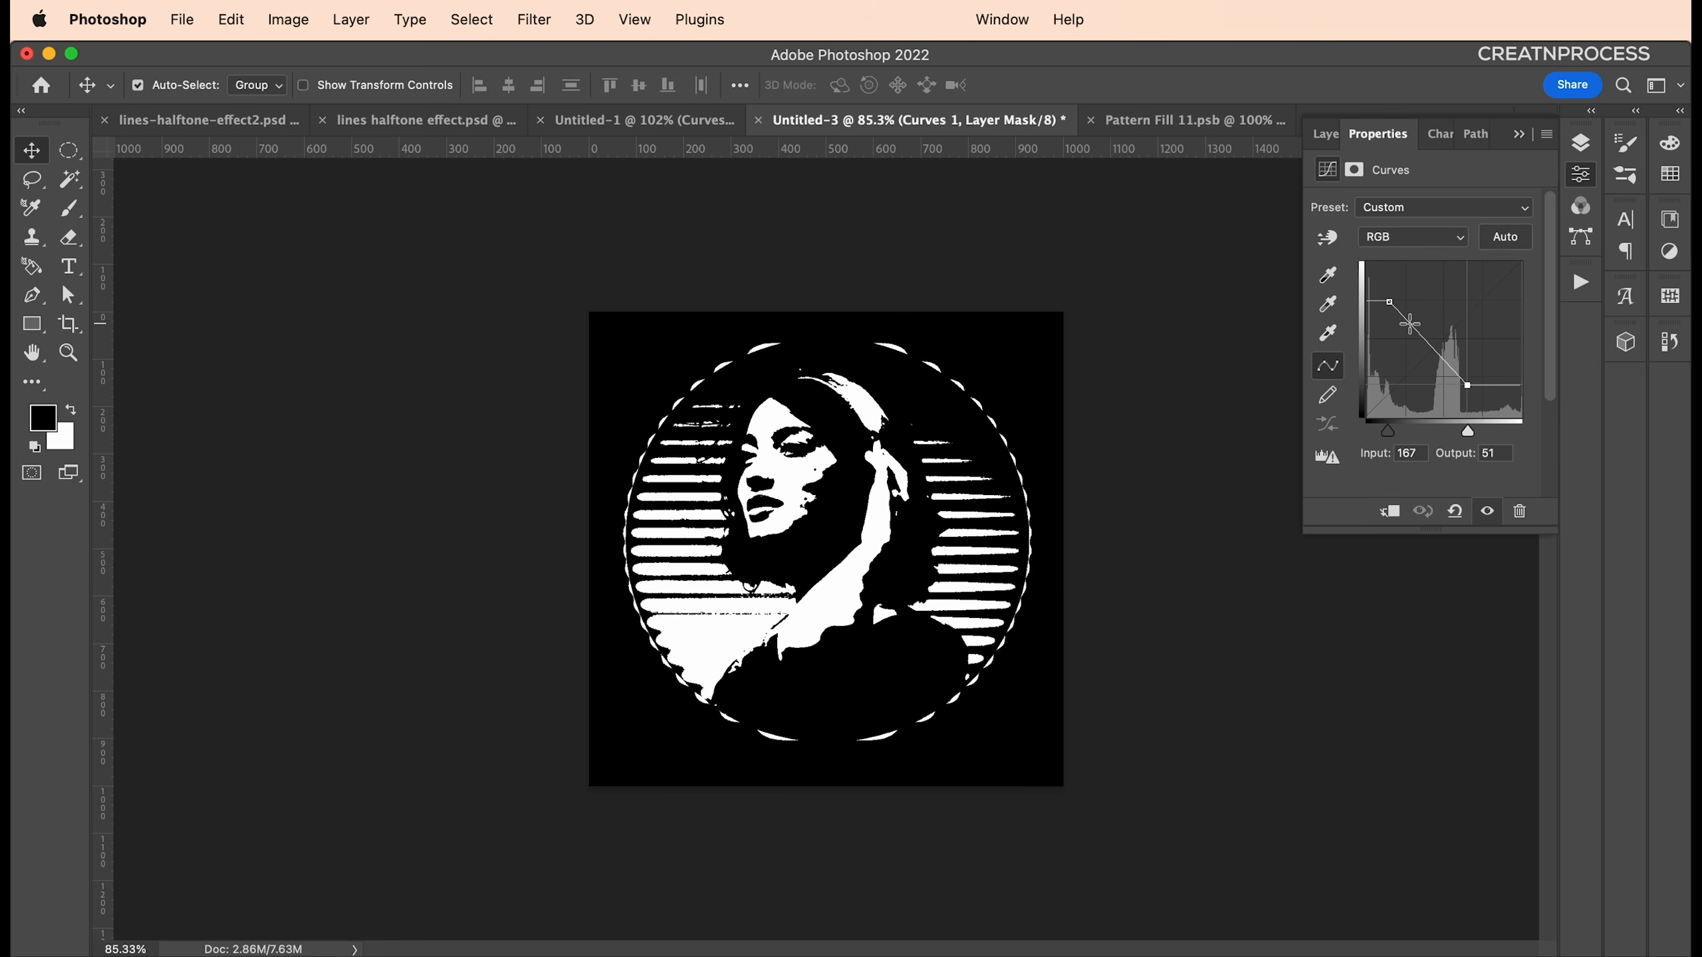
{"action": "left_click_drag", "start_coordinate": [1389, 301], "coordinate": [1387, 332]}
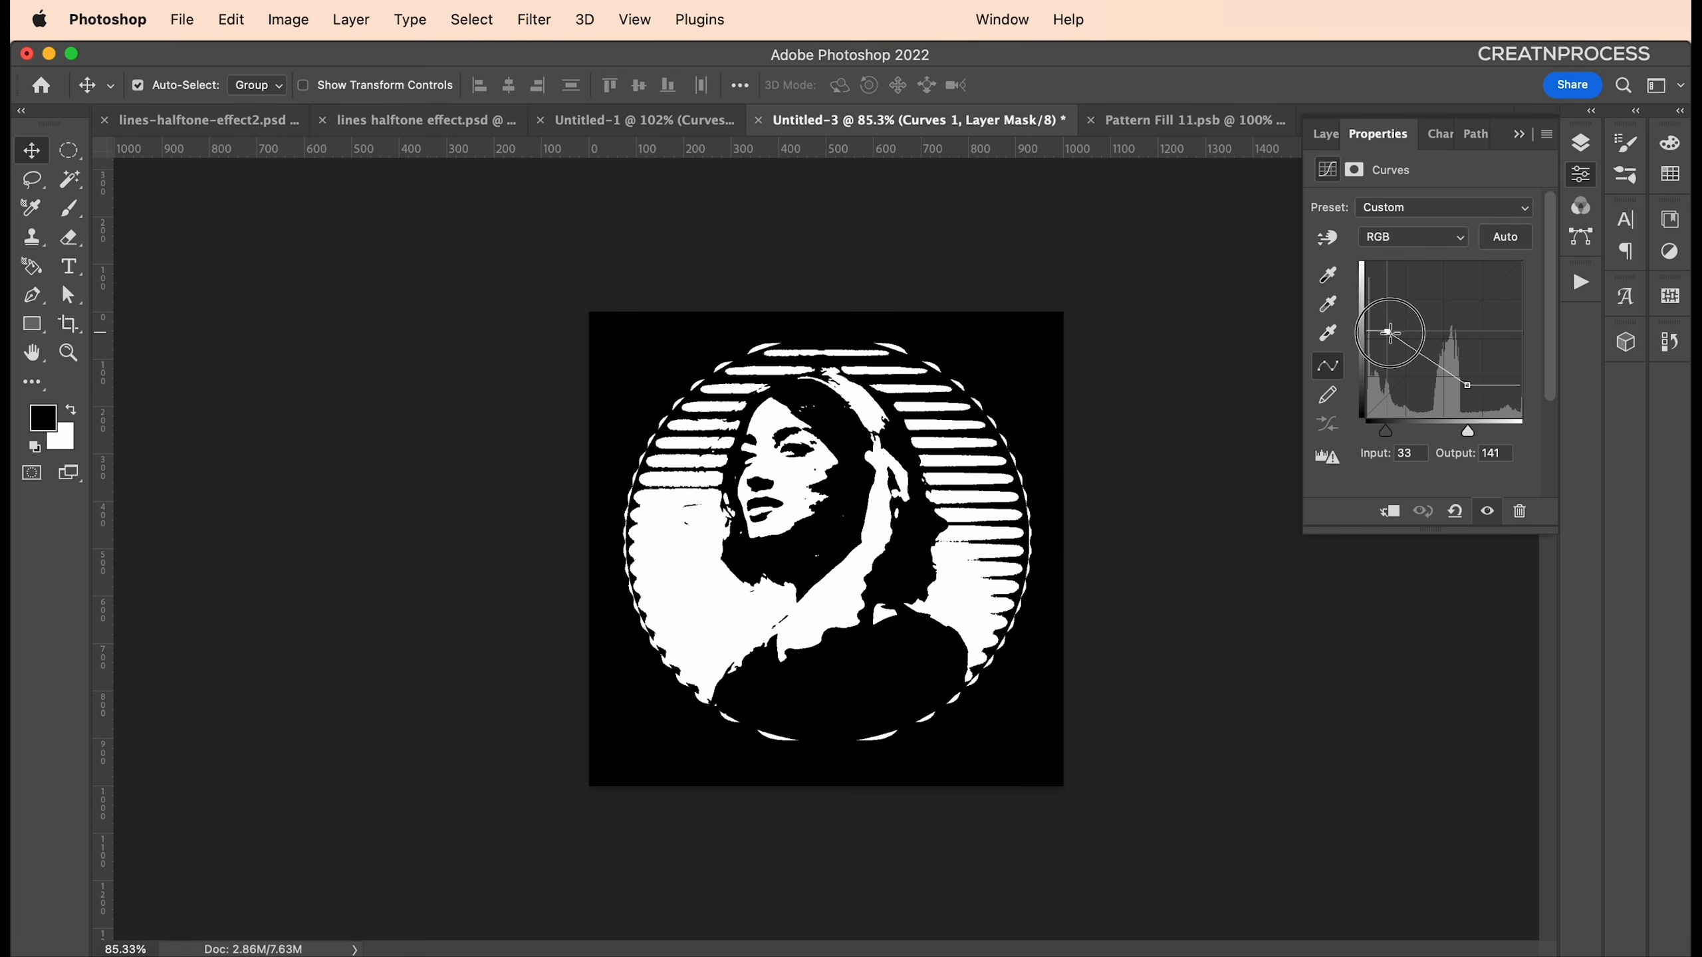
{"action": "left_click_drag", "start_coordinate": [1466, 386], "coordinate": [1475, 386]}
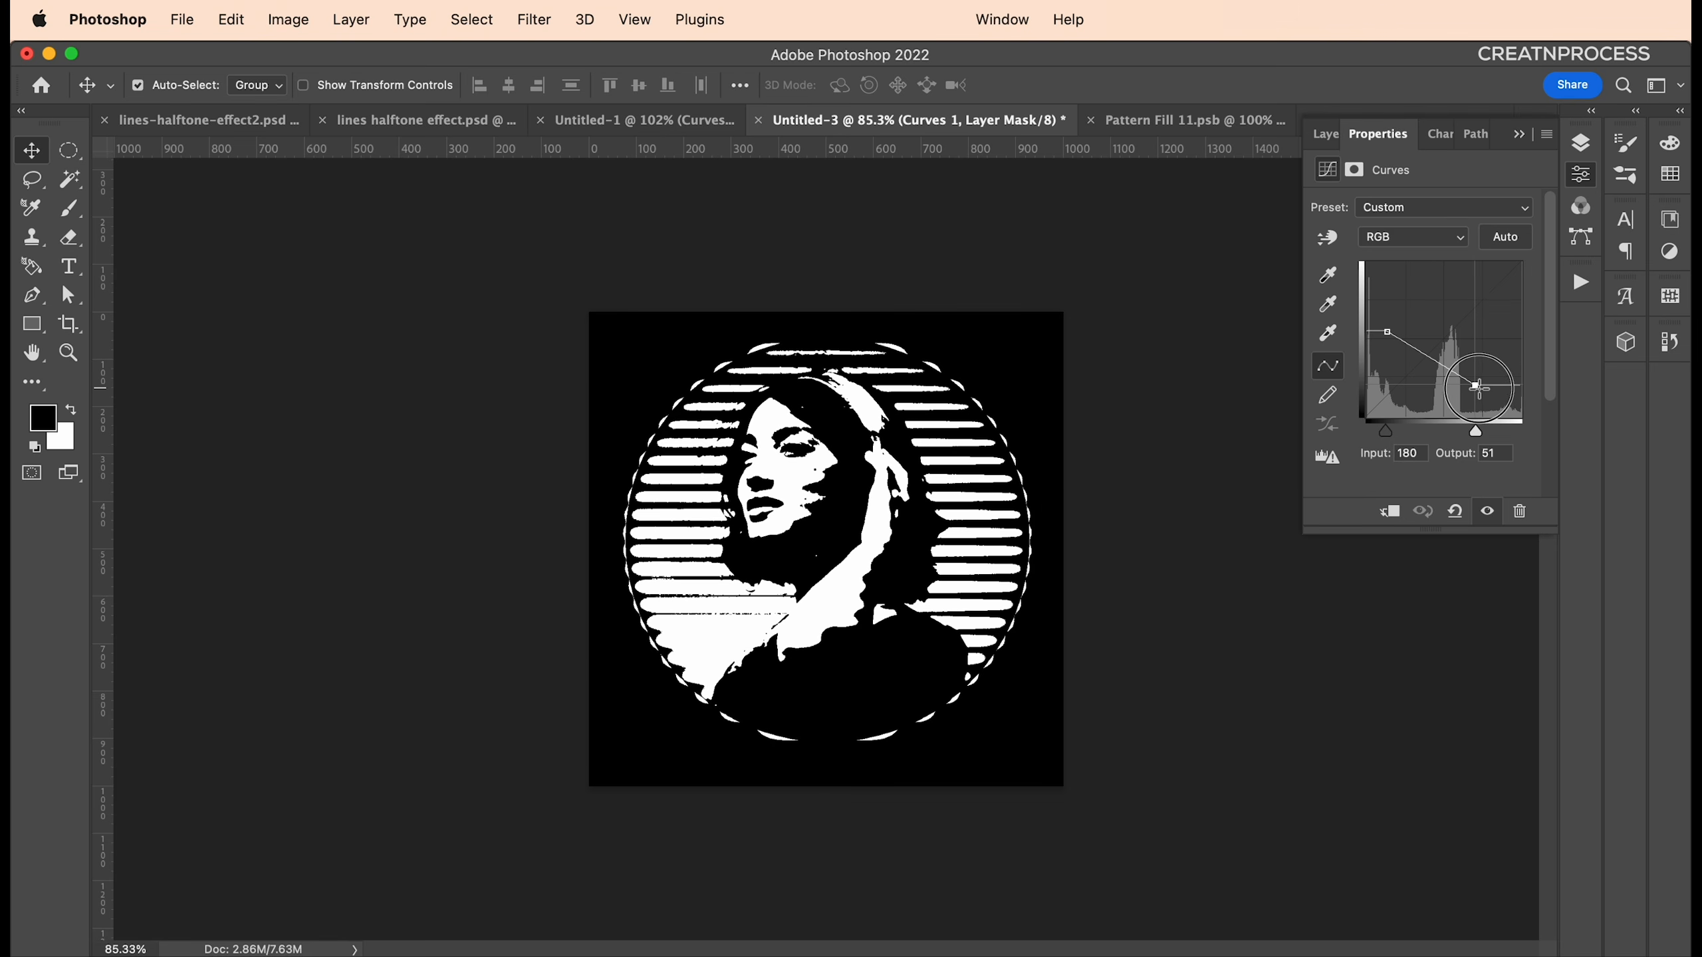
{"action": "scroll", "coordinate": [1050, 512], "scroll_direction": "up", "scroll_amount": 3}
{"action": "scroll", "coordinate": [1050, 513], "scroll_direction": "down", "scroll_amount": 2}
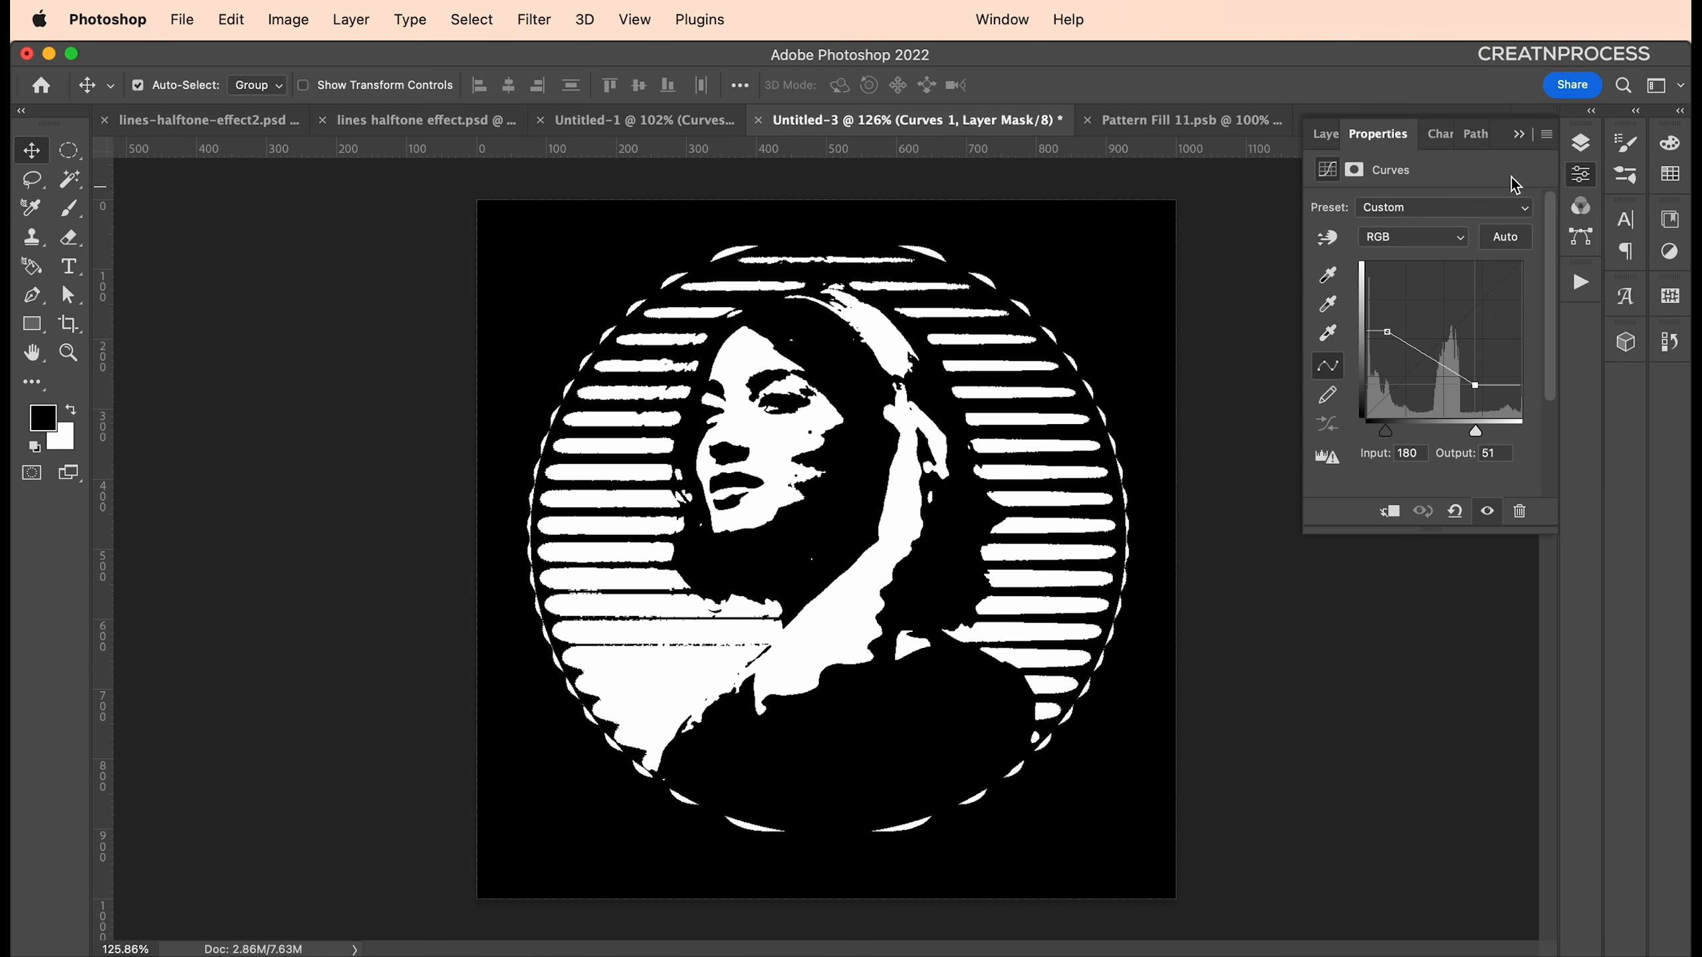
Compare the portrait with the finished red artwork in lines halftone effect.psd, then return to Untitled-3
{"action": "left_click", "coordinate": [1581, 142]}
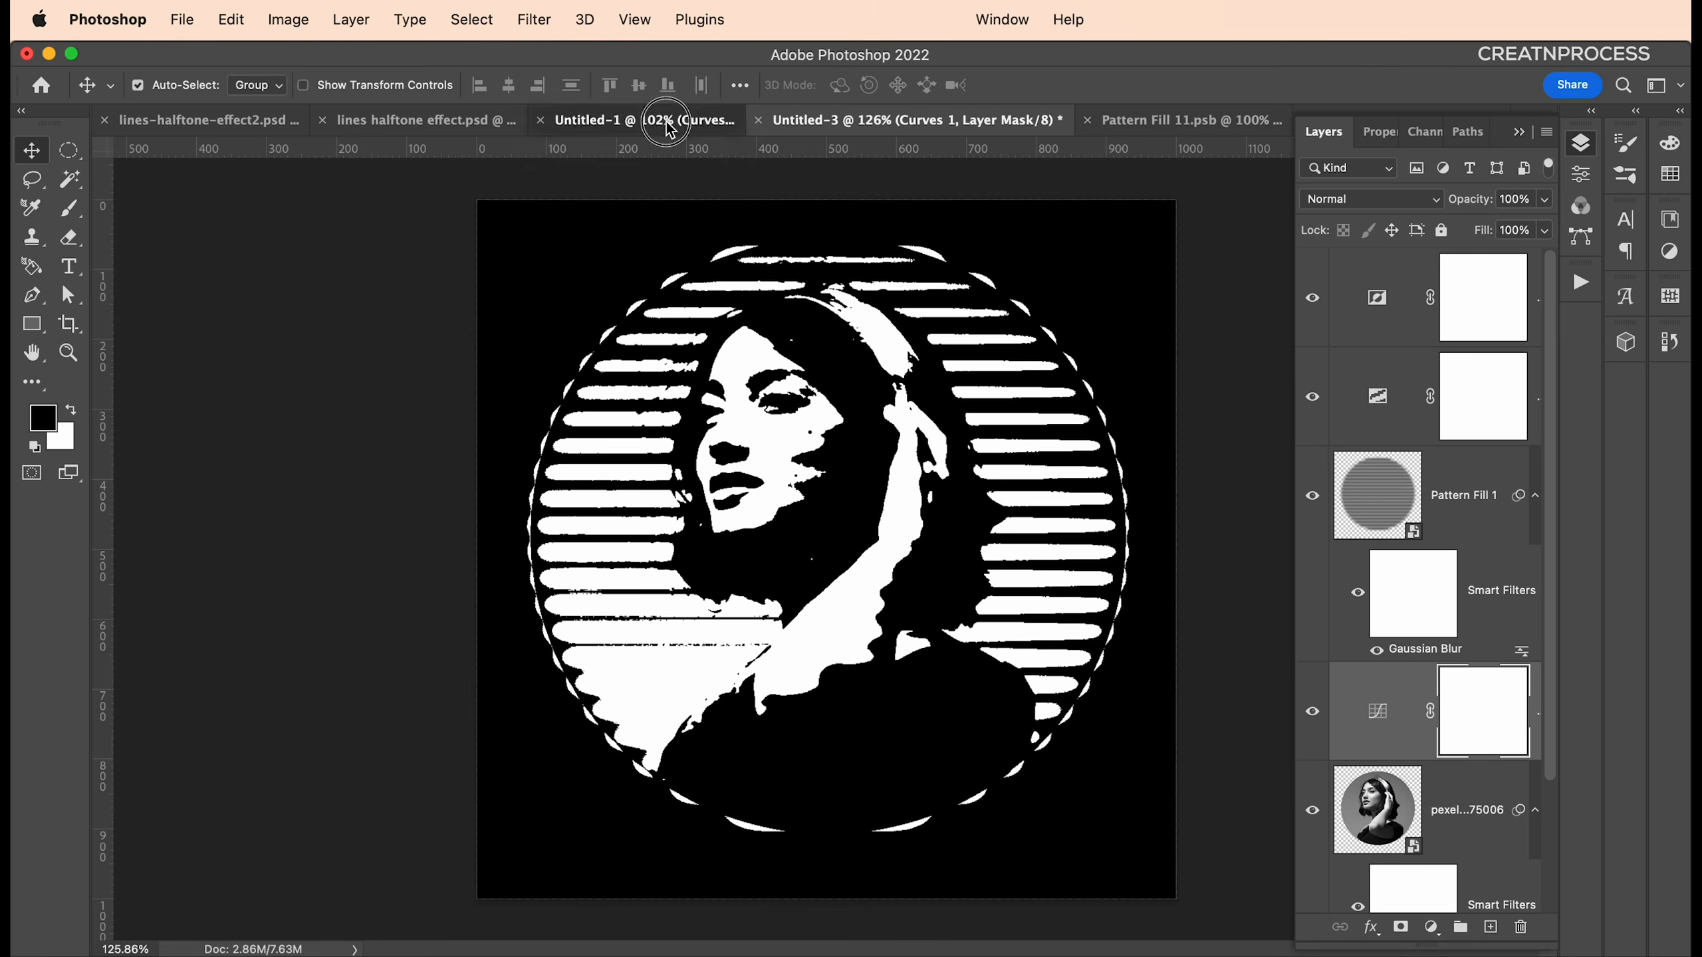
{"action": "left_click", "coordinate": [643, 121]}
{"action": "left_click", "coordinate": [429, 120]}
{"action": "scroll", "coordinate": [1087, 491], "scroll_direction": "up", "scroll_amount": 2}
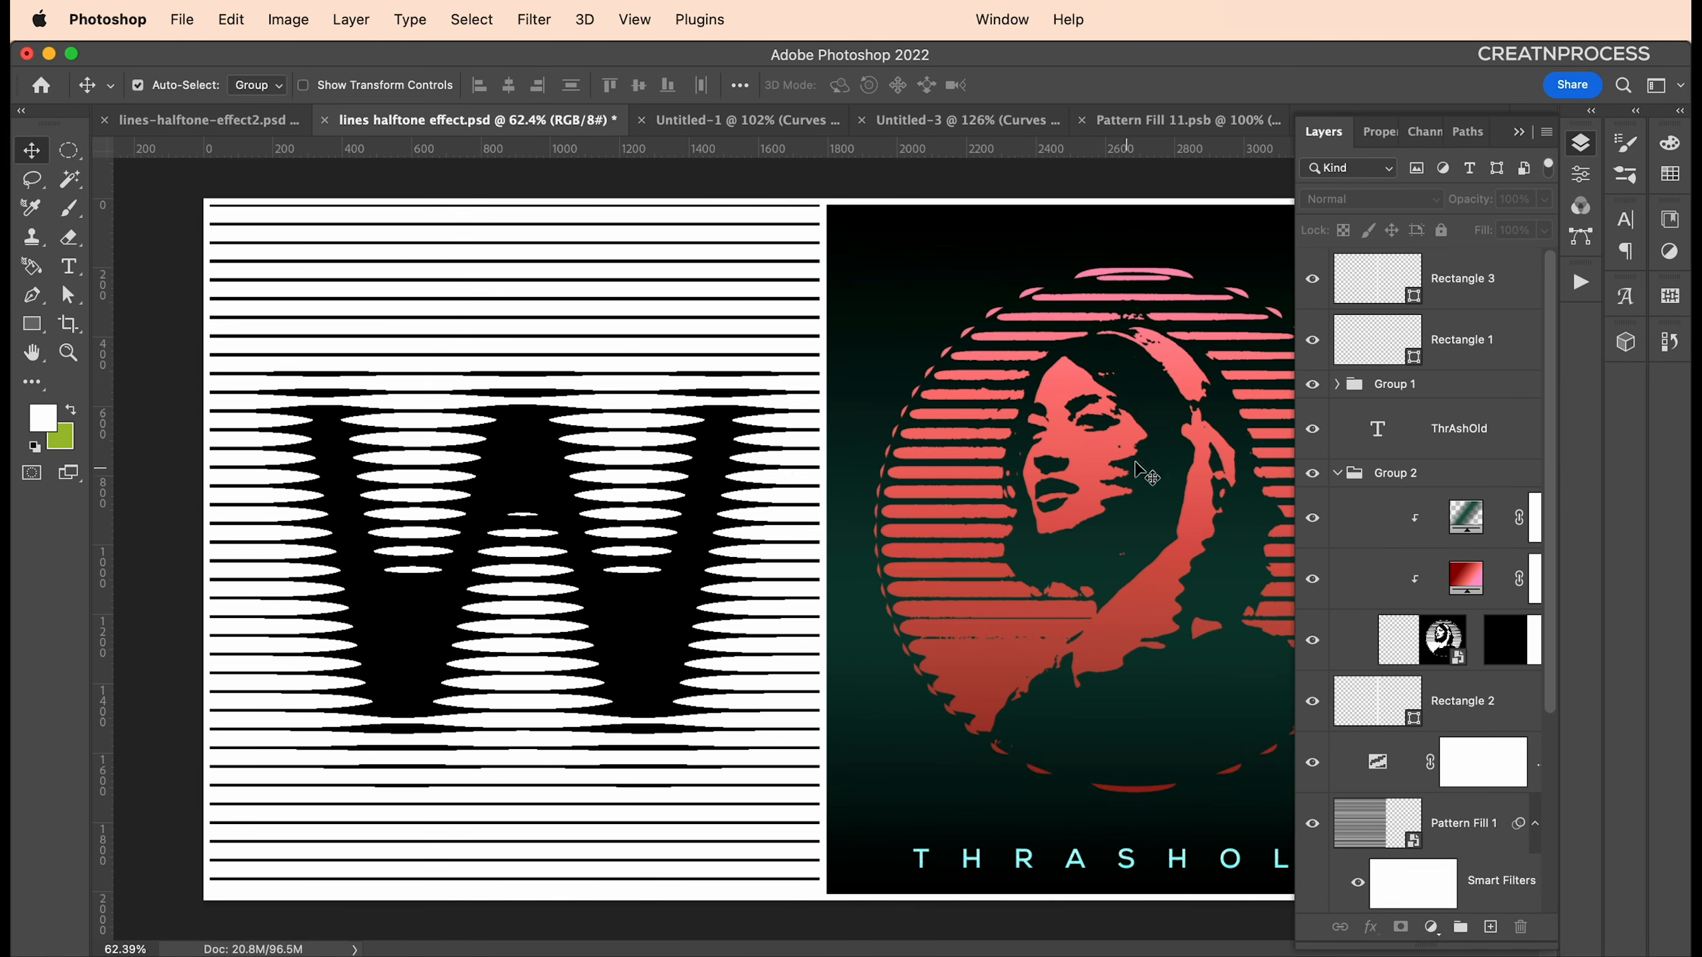
{"action": "scroll", "coordinate": [1098, 503], "scroll_direction": "up", "scroll_amount": 3}
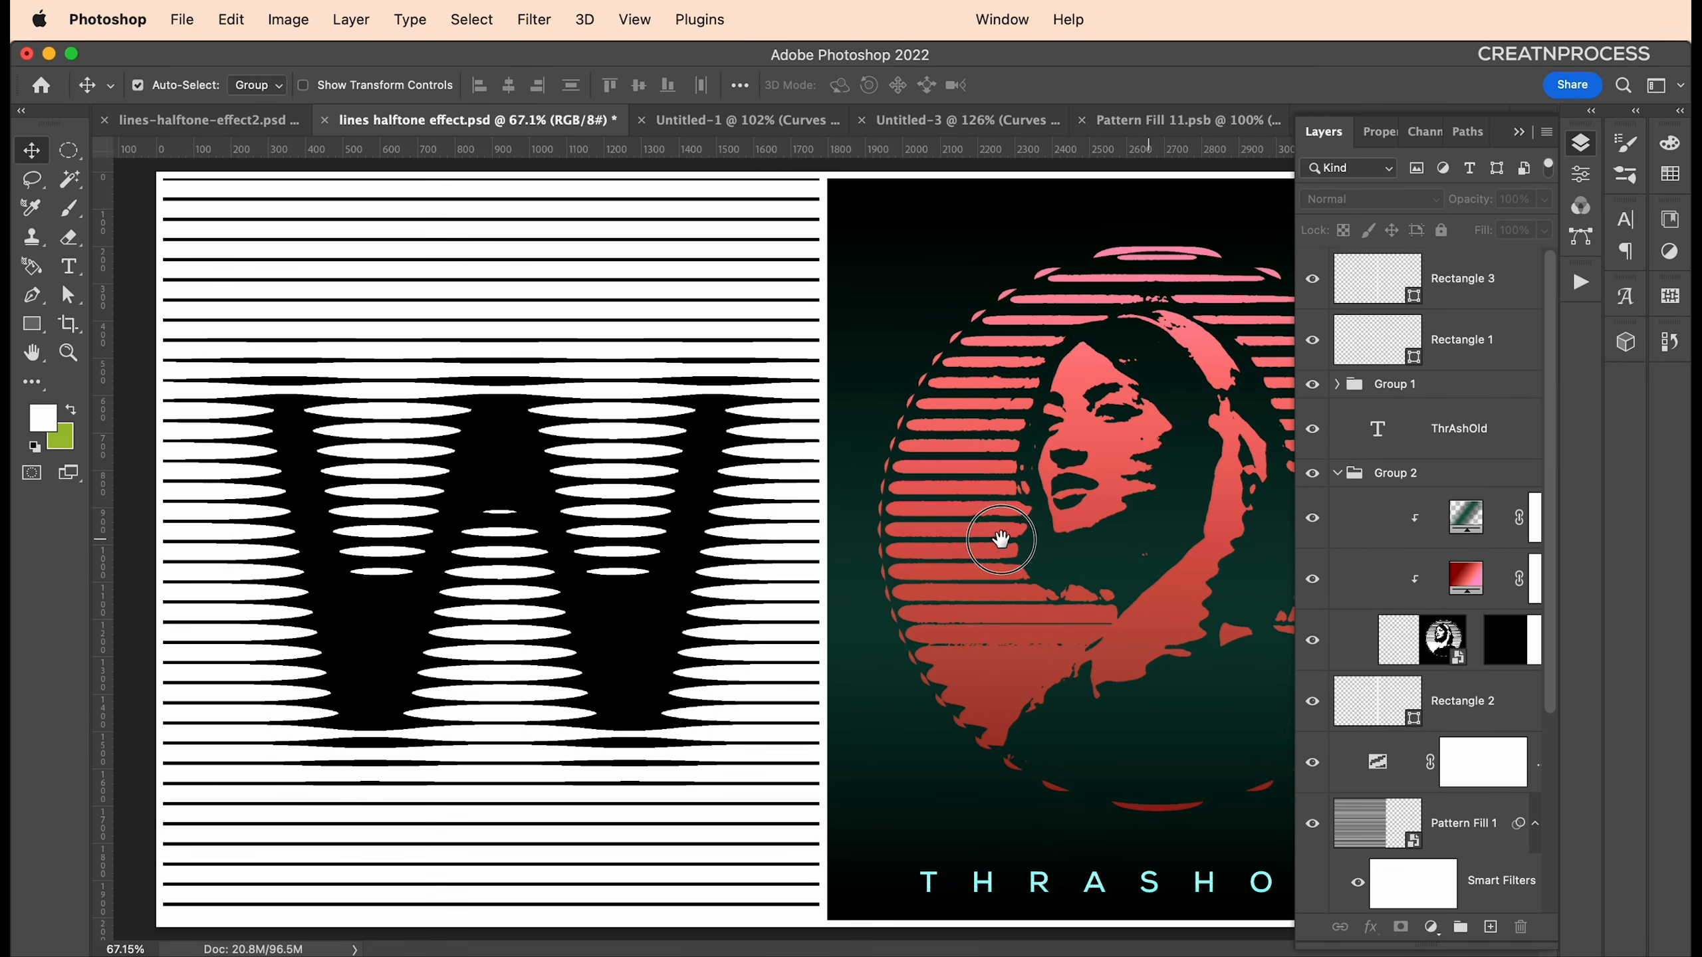
{"action": "scroll", "coordinate": [1022, 558], "scroll_direction": "right", "scroll_amount": 6}
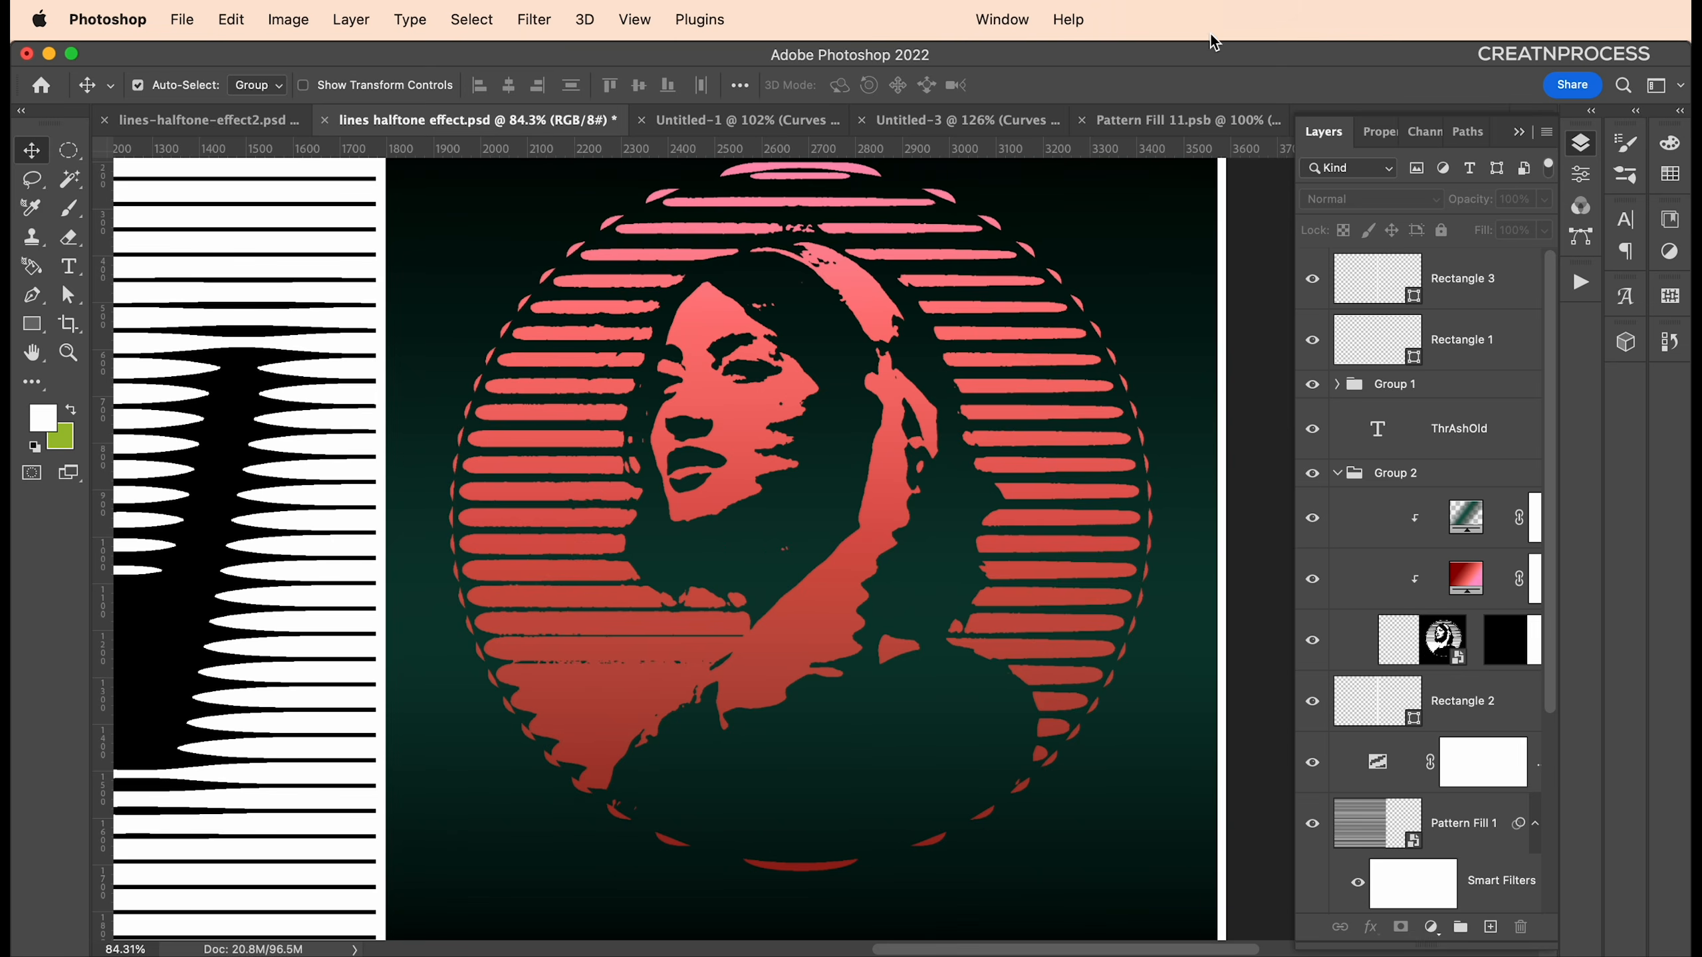
{"action": "left_click", "coordinate": [1277, 121]}
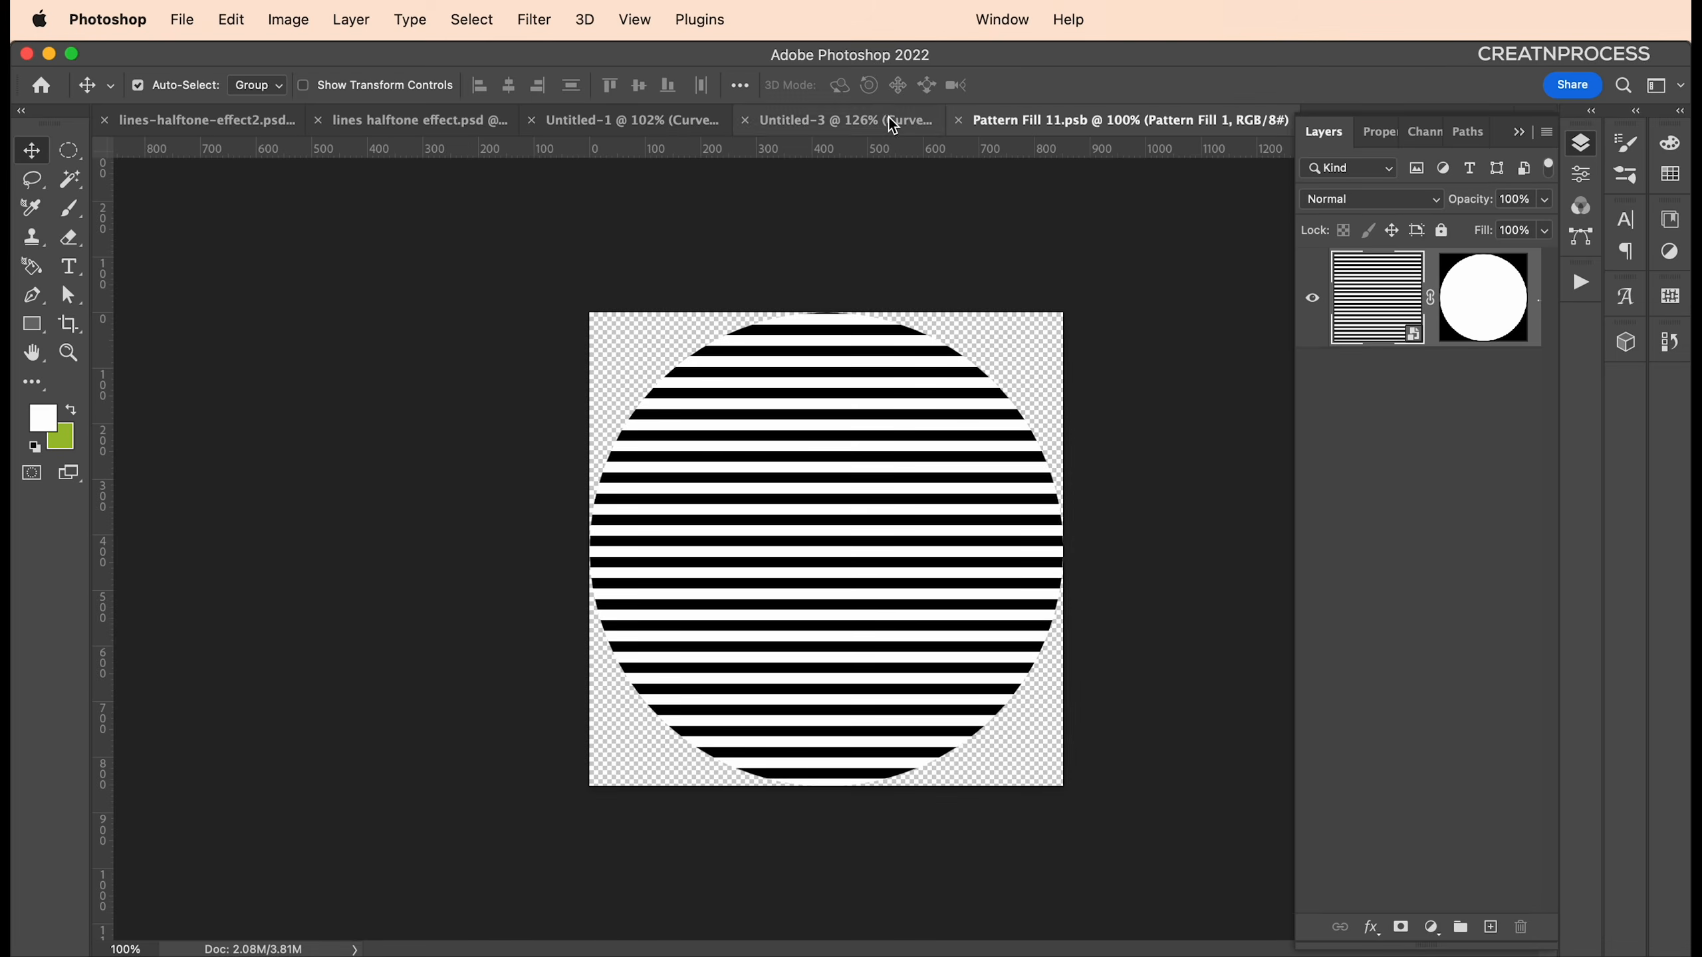
{"action": "left_click", "coordinate": [846, 120]}
Add a gradient fill layer above the Invert adjustment and load the Black, White preset in its gradient
{"action": "left_click", "coordinate": [1395, 329]}
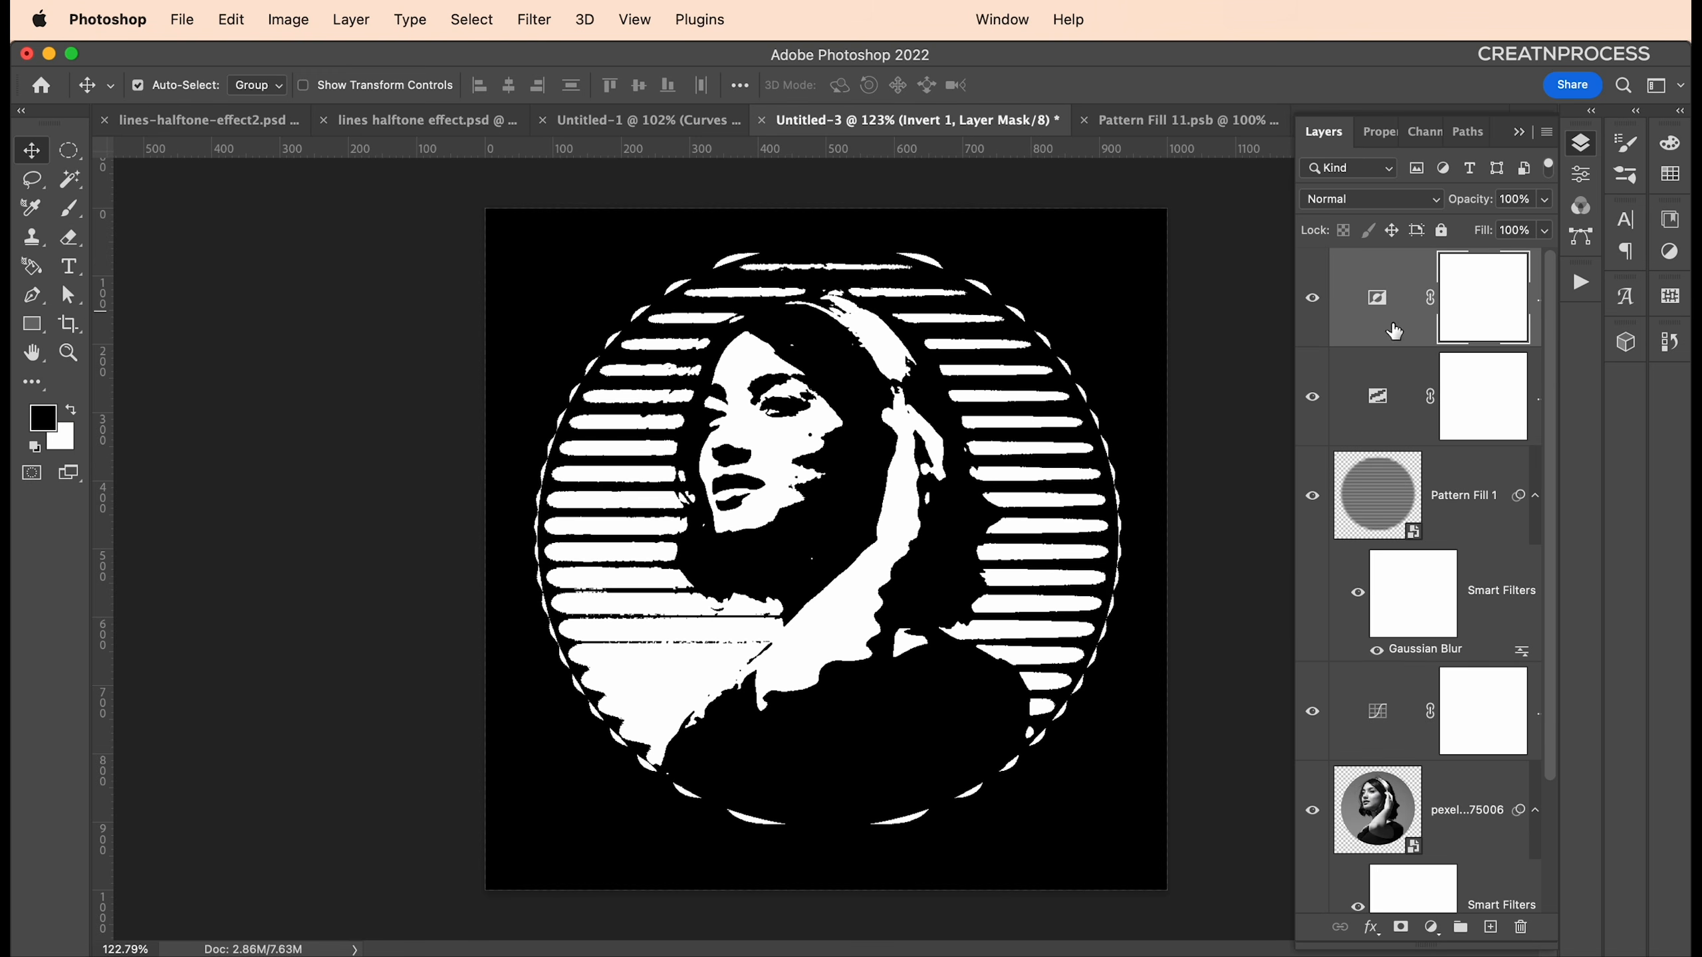
{"action": "left_click", "coordinate": [1431, 928]}
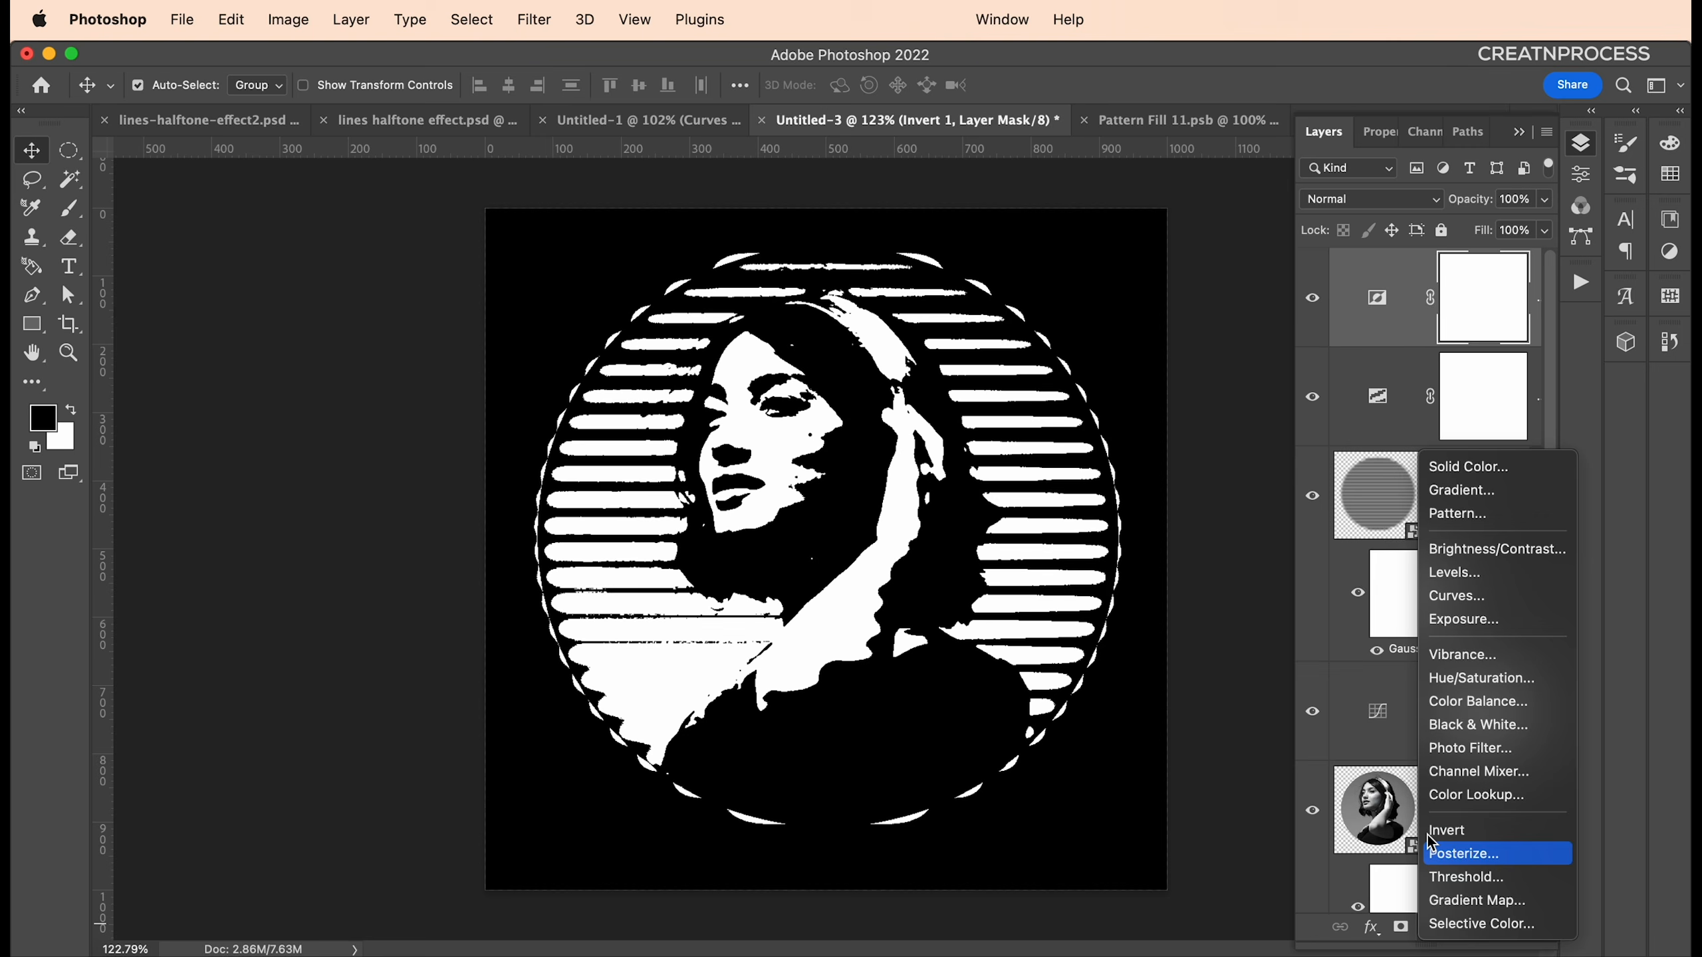
{"action": "left_click", "coordinate": [1451, 503]}
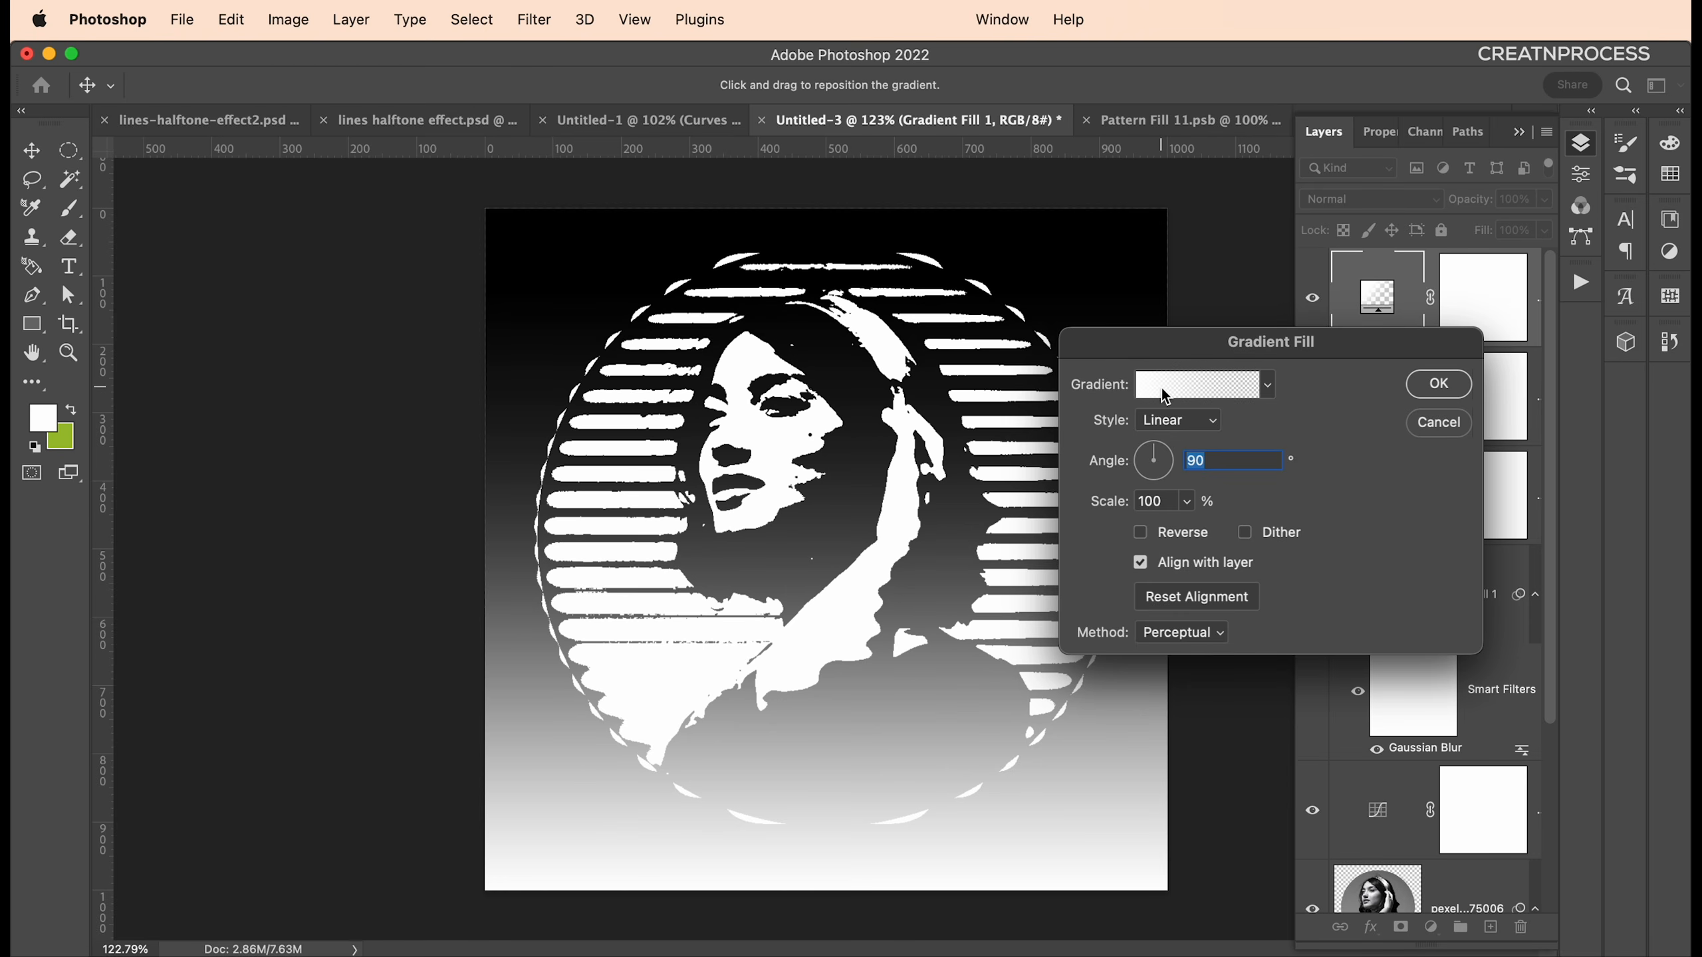
{"action": "left_click", "coordinate": [1166, 387]}
{"action": "left_click", "coordinate": [1106, 494]}
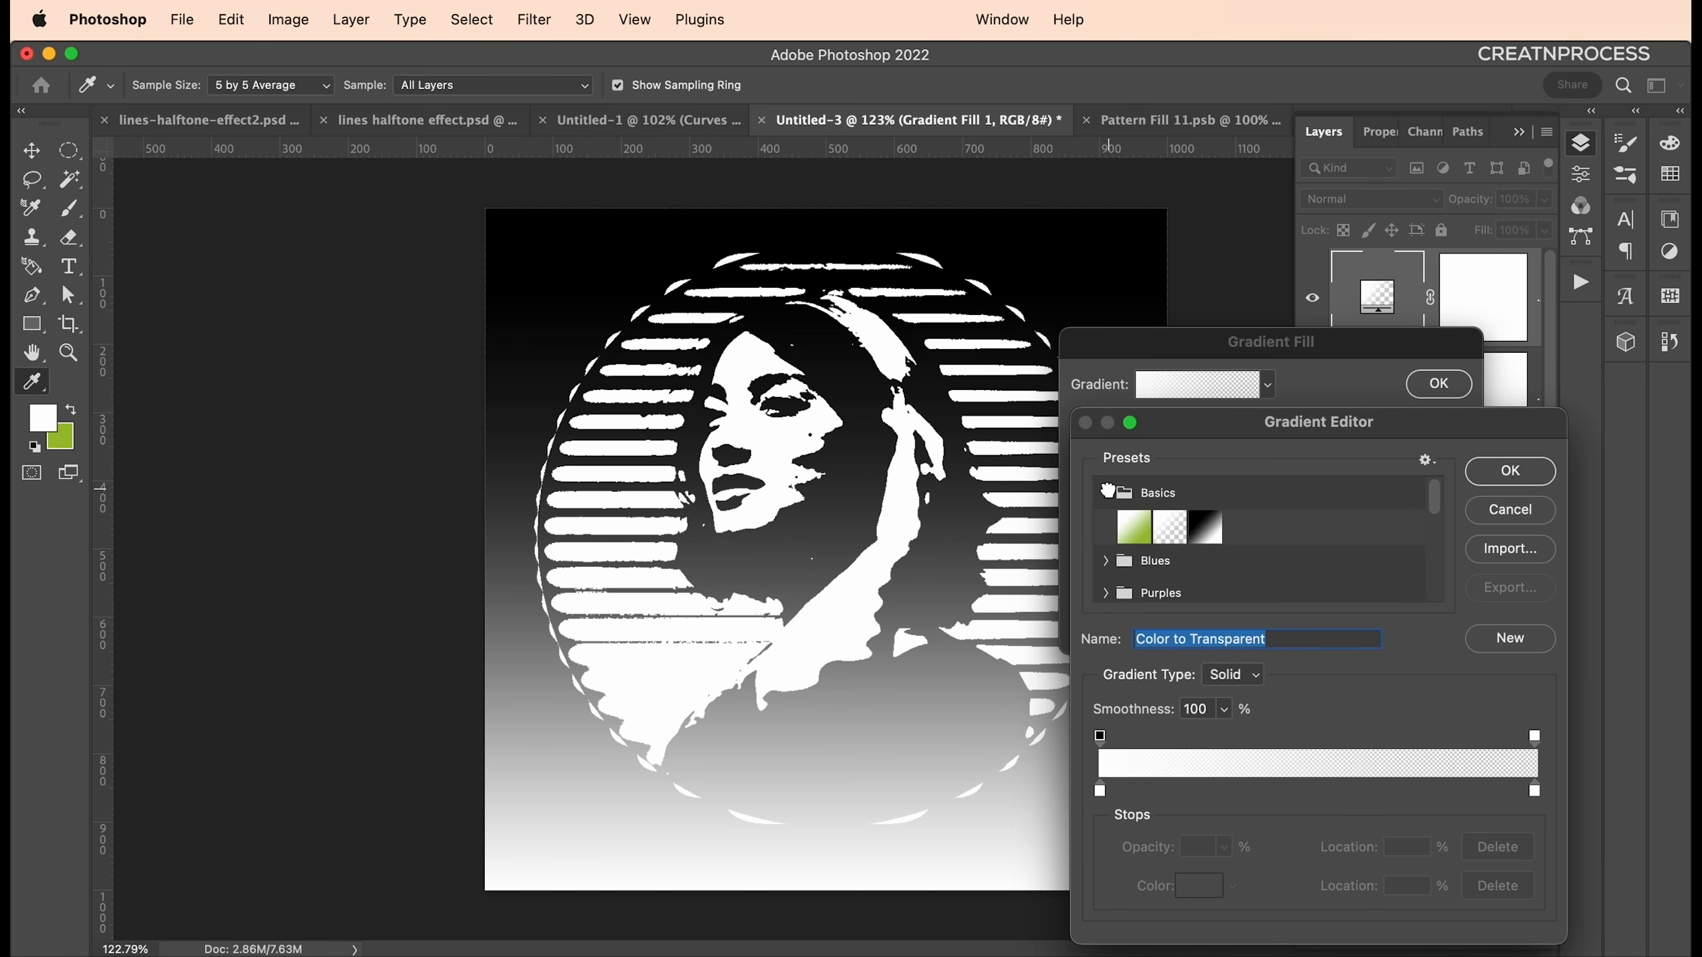
{"action": "left_click", "coordinate": [1206, 527]}
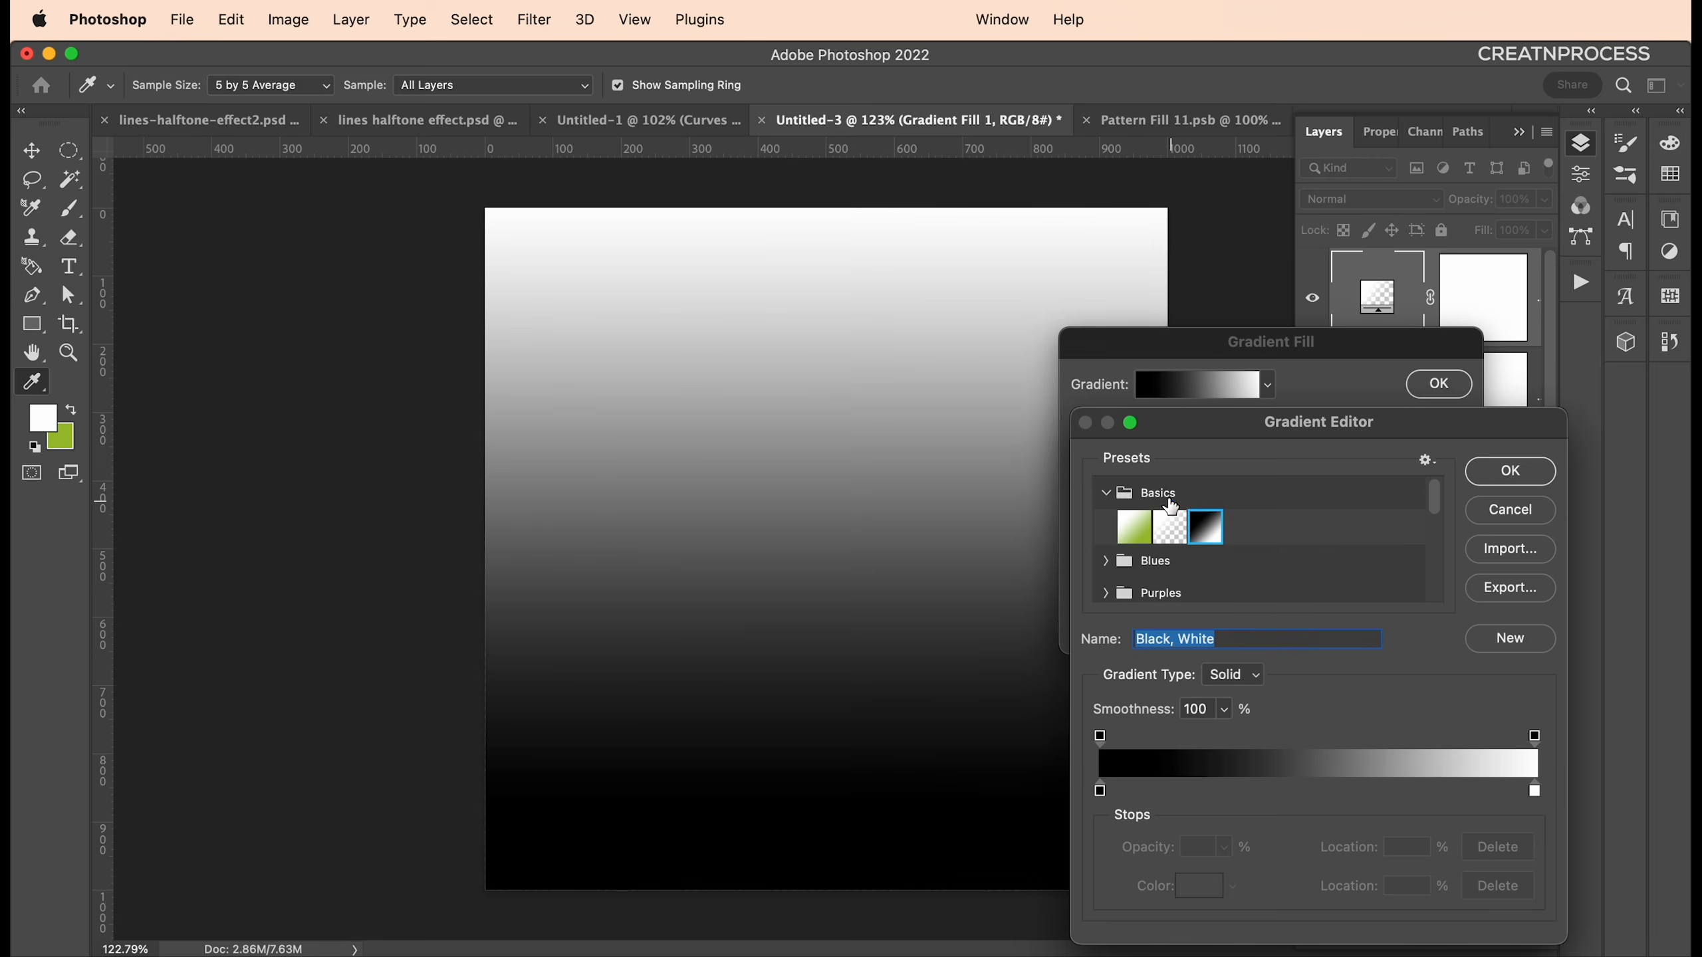
Move the gradient's black stop to location 5% and recolour it pure red, ff0000
{"action": "left_click", "coordinate": [1100, 791]}
{"action": "left_click_drag", "start_coordinate": [1100, 792], "coordinate": [1123, 791]}
{"action": "double_click", "coordinate": [1123, 791]}
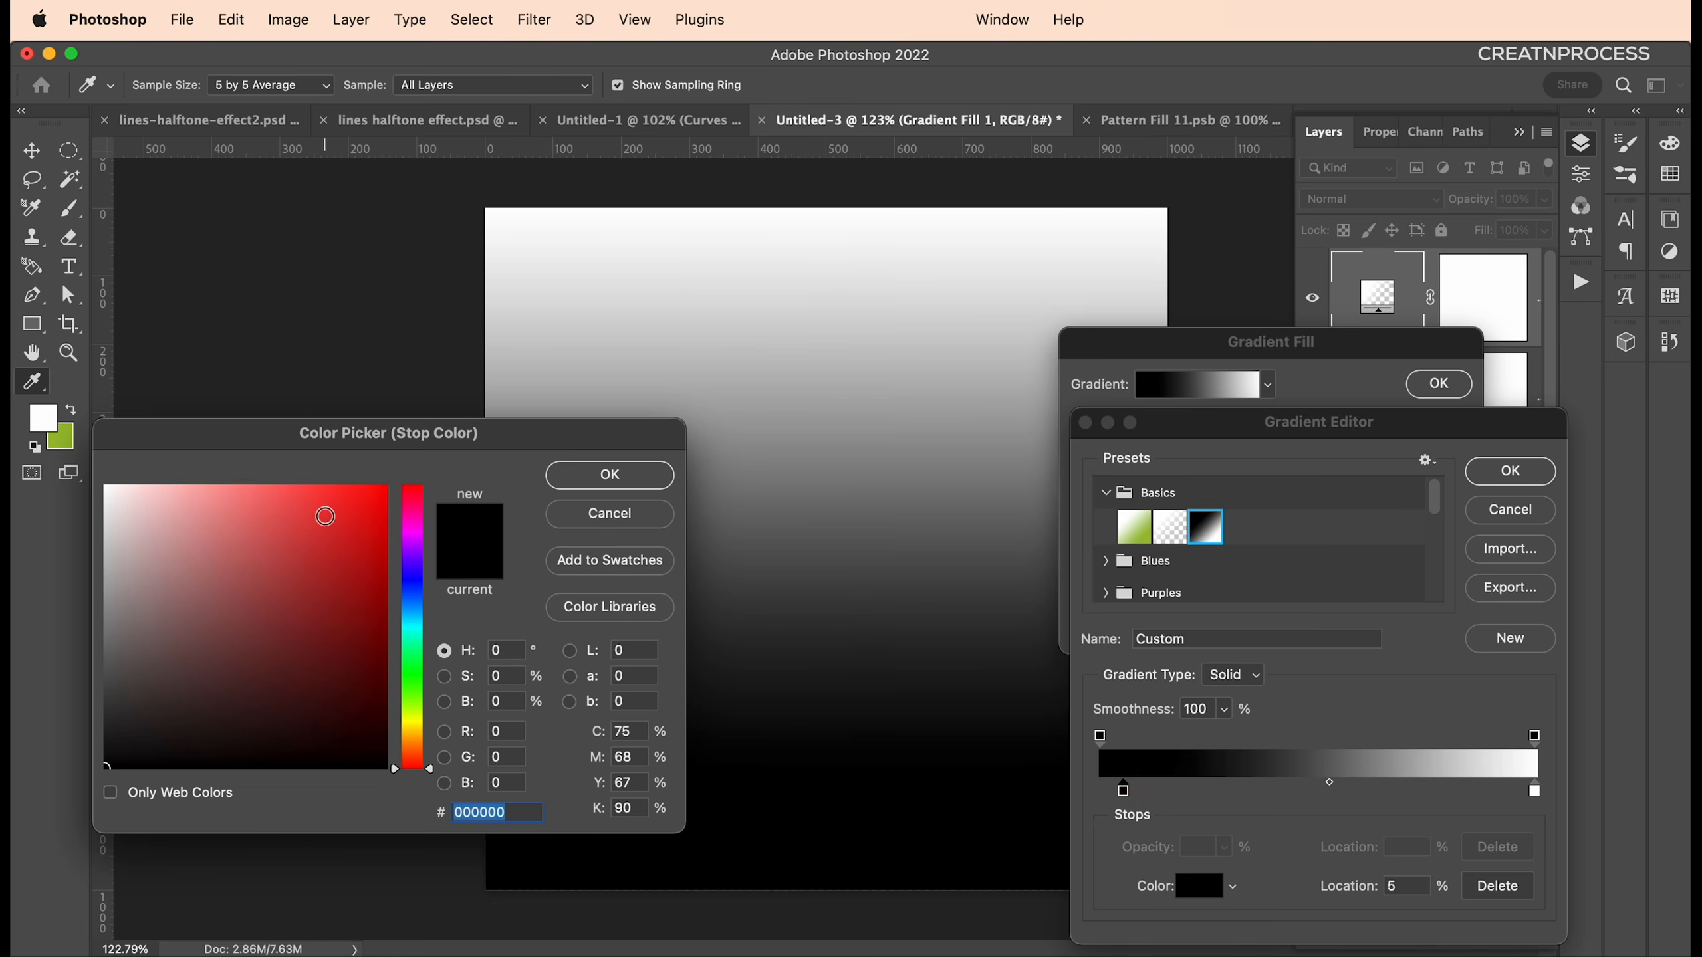
{"action": "mouse_move", "coordinate": [325, 516]}
{"action": "left_mouse_down"}
{"action": "mouse_move", "coordinate": [420, 496]}
{"action": "mouse_move", "coordinate": [335, 488]}
{"action": "mouse_move", "coordinate": [371, 536]}
{"action": "mouse_move", "coordinate": [328, 476]}
{"action": "mouse_move", "coordinate": [381, 473]}
{"action": "left_mouse_up"}
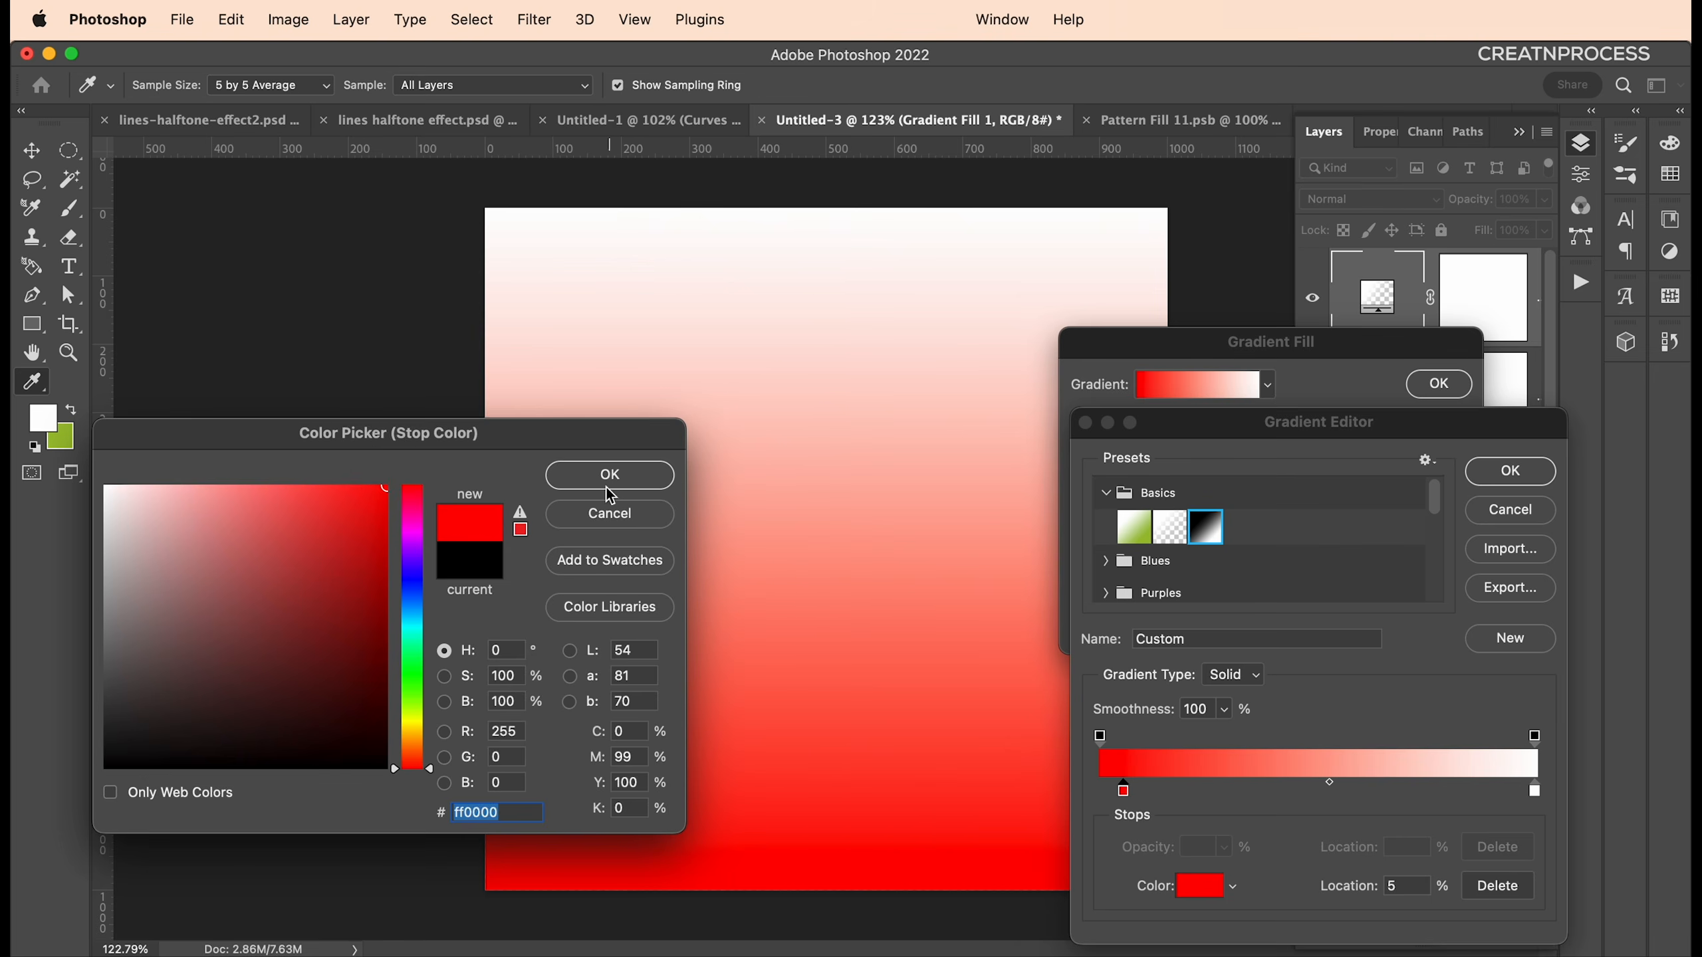
{"action": "left_click", "coordinate": [609, 474]}
Add a middle colour stop at location 58% and colour it pink, f6628c
{"action": "left_click", "coordinate": [1352, 792]}
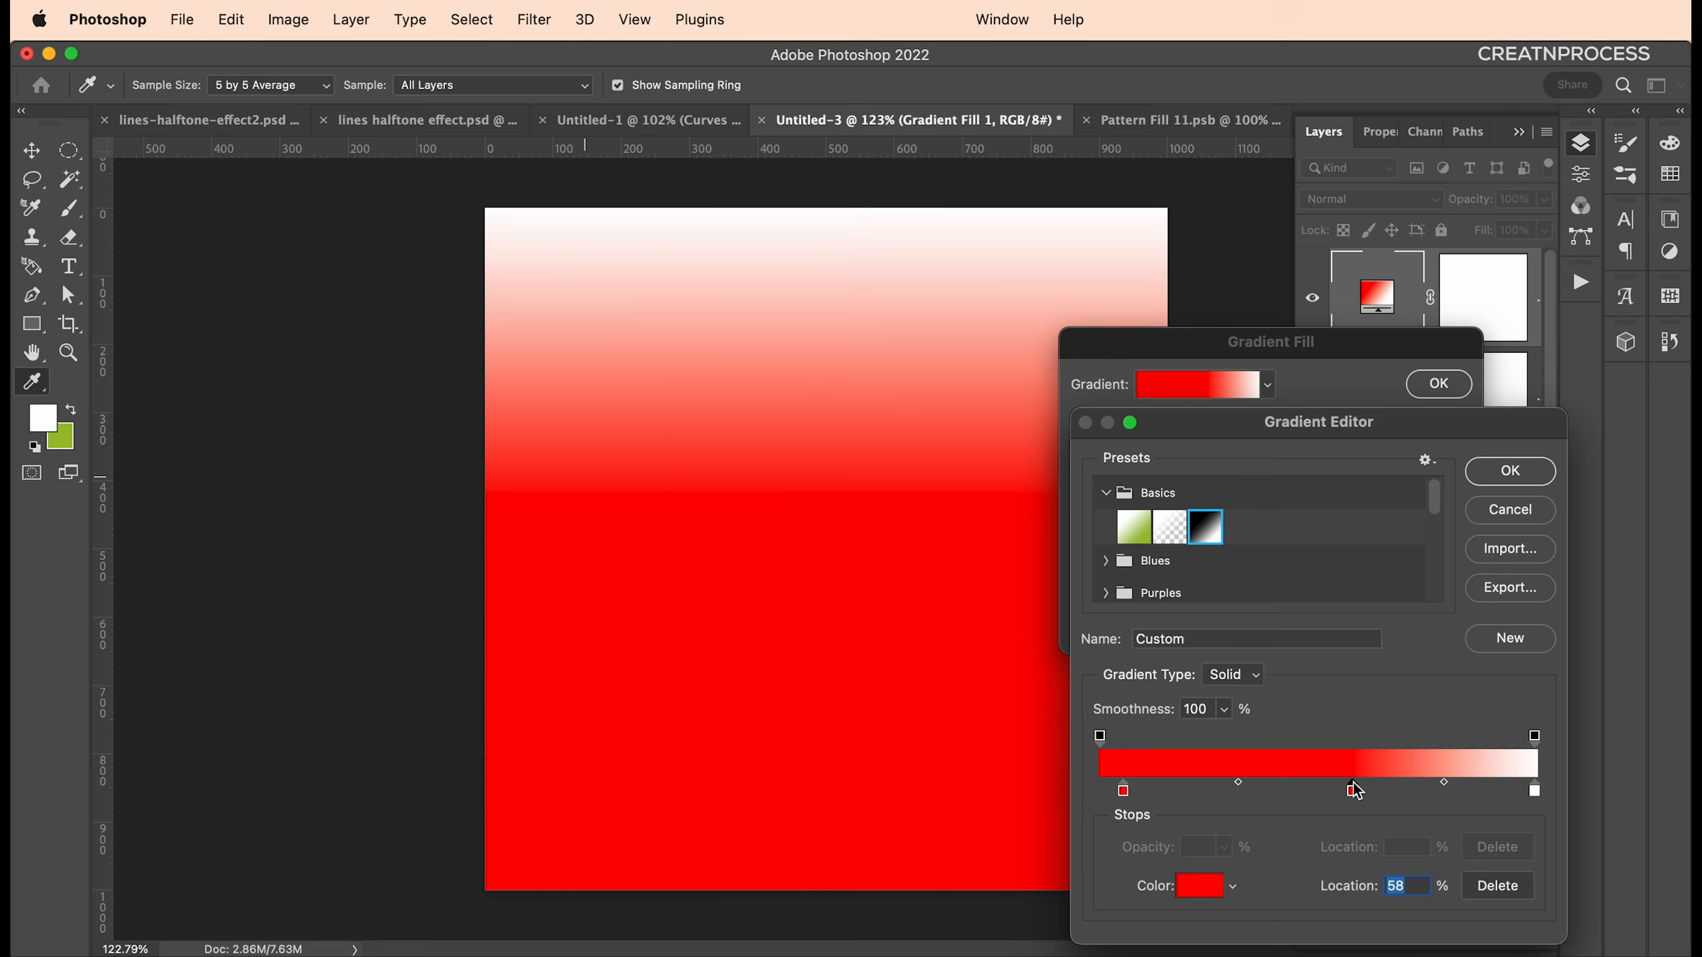
{"action": "double_click", "coordinate": [1353, 791]}
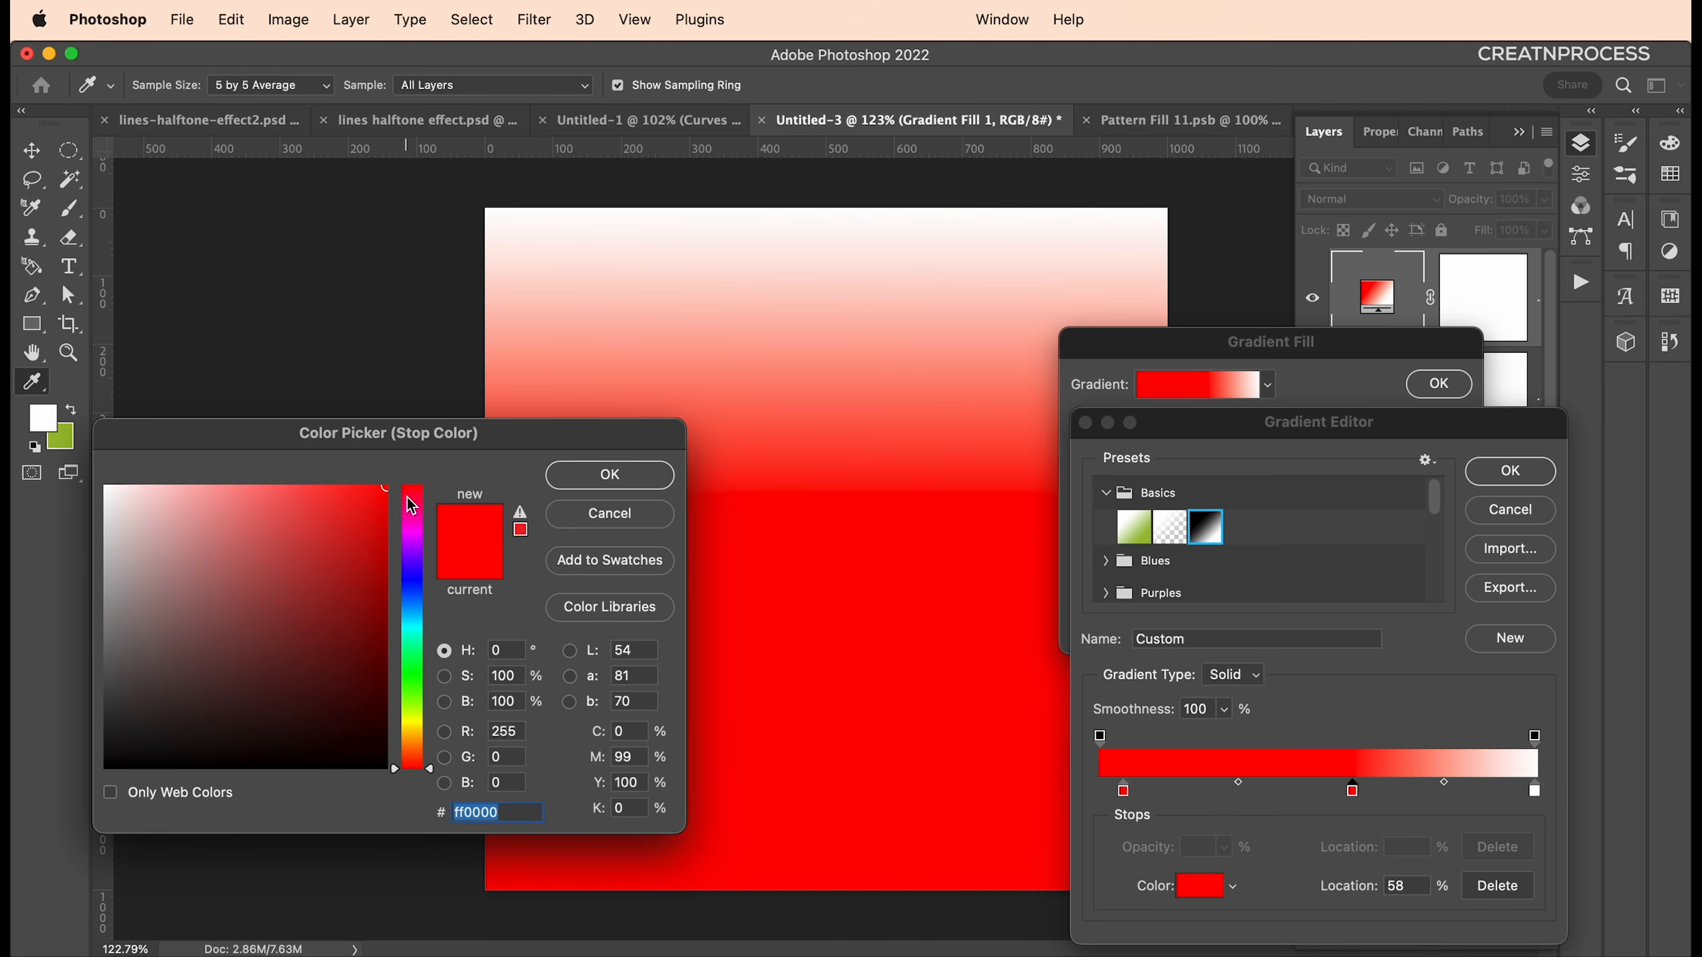
{"action": "left_click", "coordinate": [412, 498]}
{"action": "left_click", "coordinate": [268, 496]}
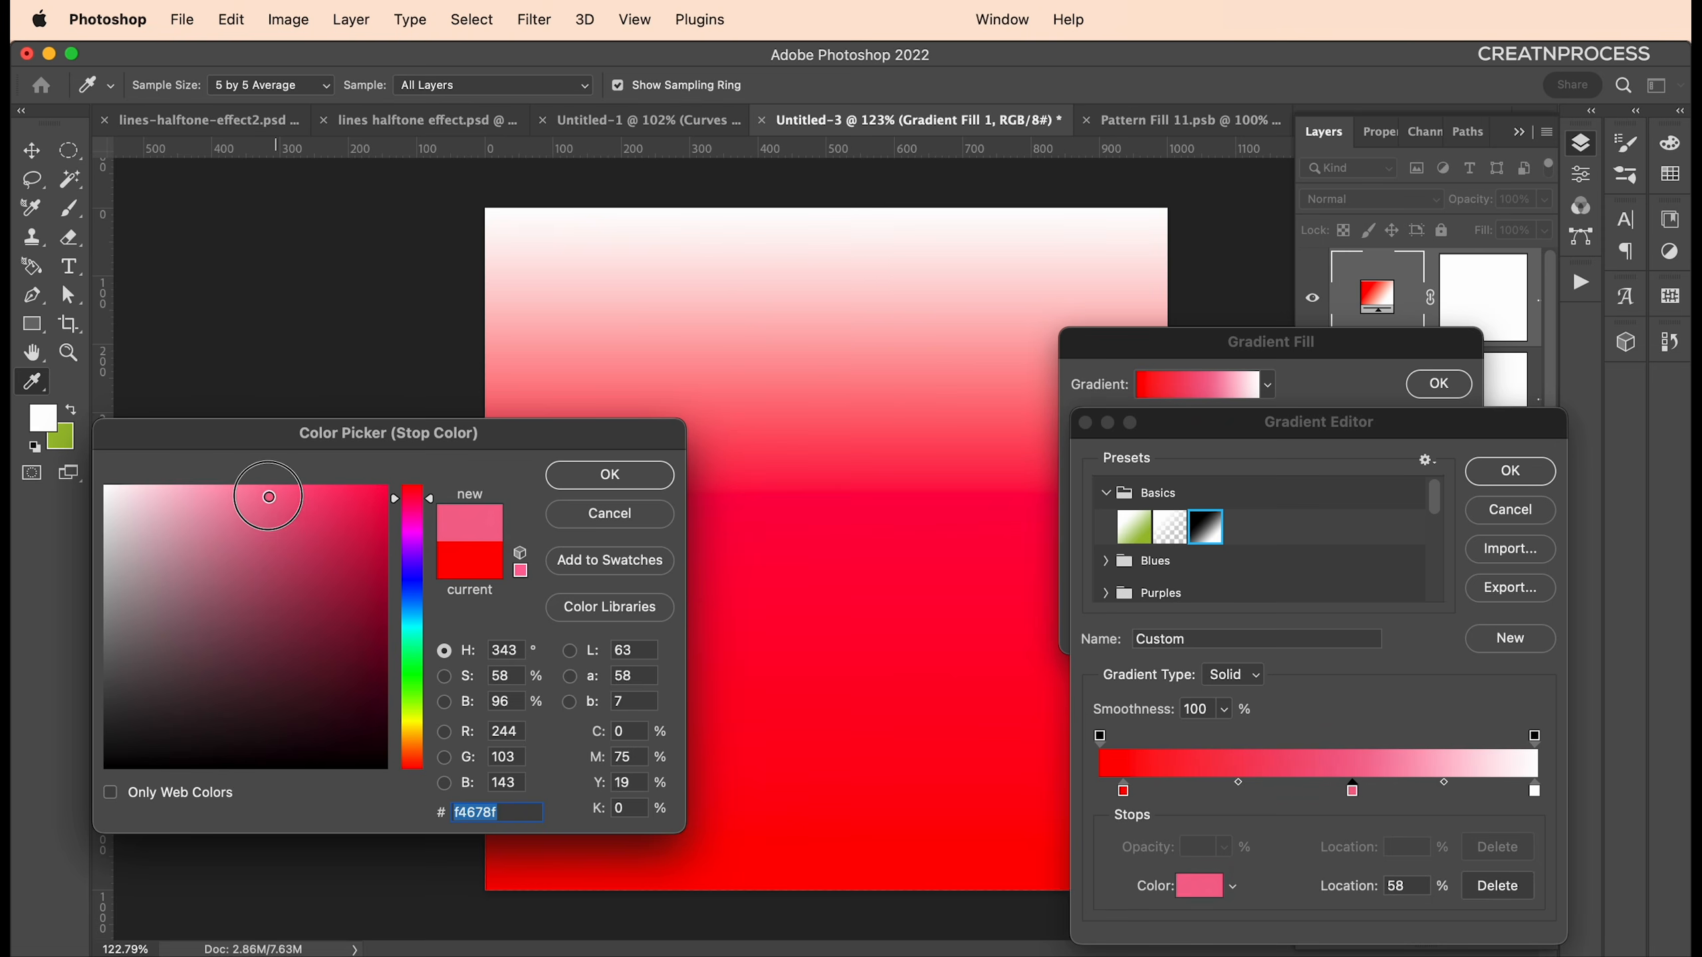
{"action": "left_click_drag", "start_coordinate": [269, 497], "coordinate": [274, 495]}
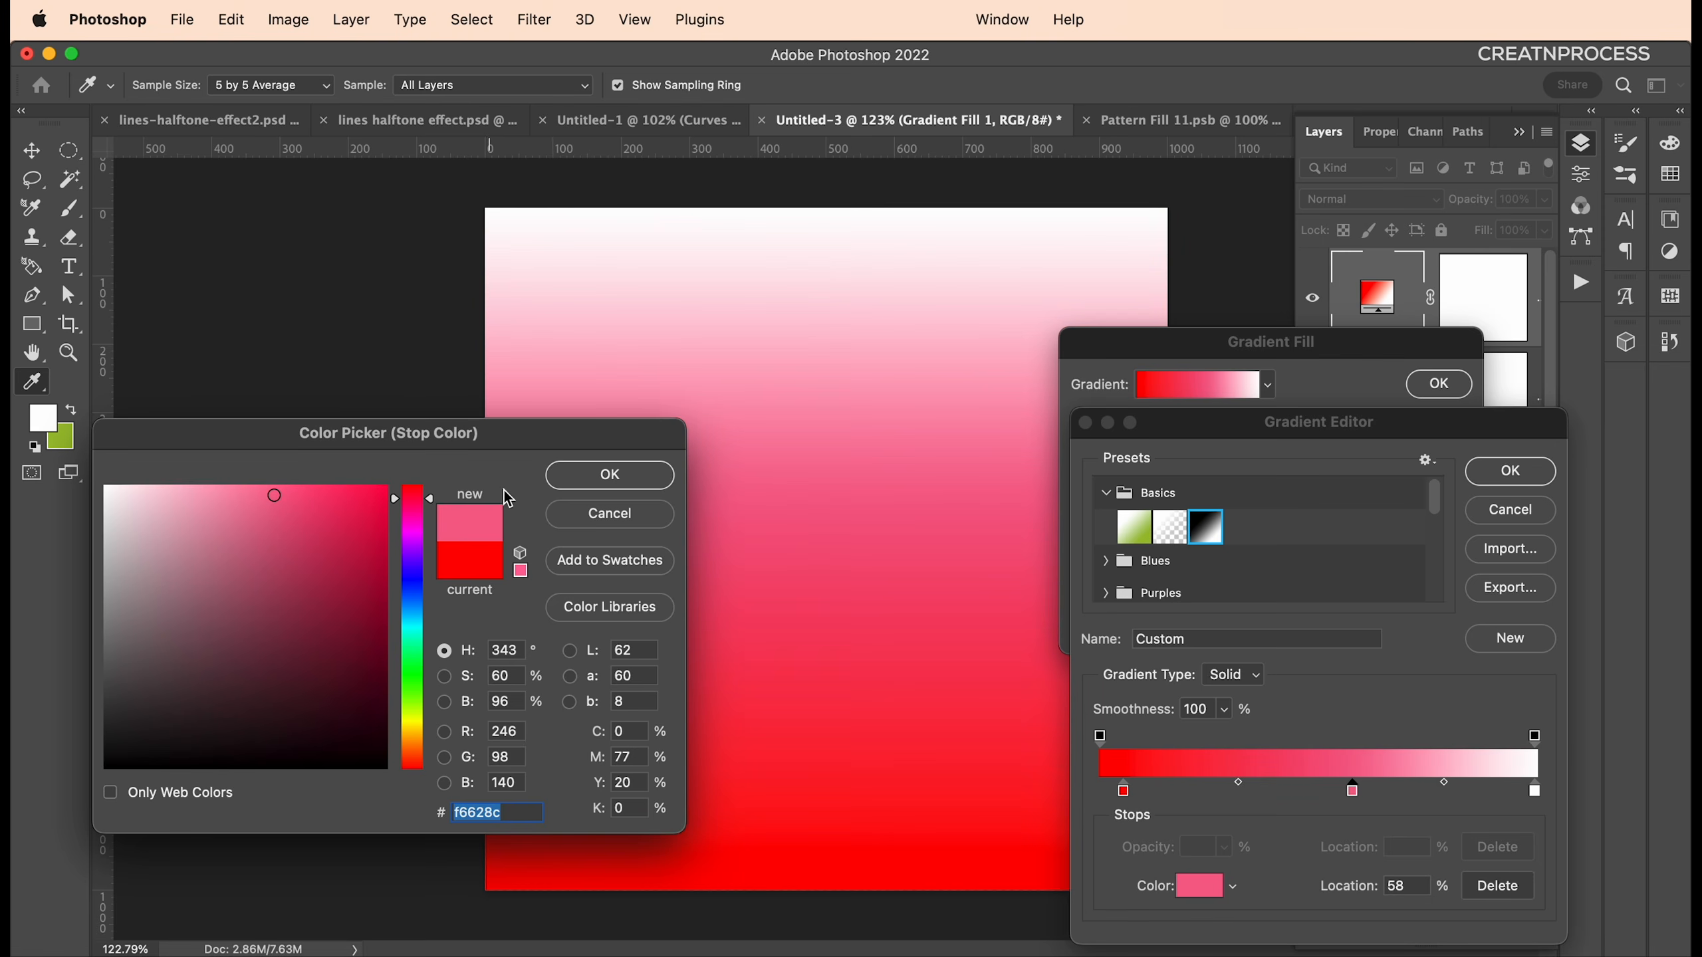
{"action": "left_click", "coordinate": [641, 478]}
Recolour the gradient's white end stop light pink, ffbfe6, and apply the gradient fill
{"action": "double_click", "coordinate": [1535, 795]}
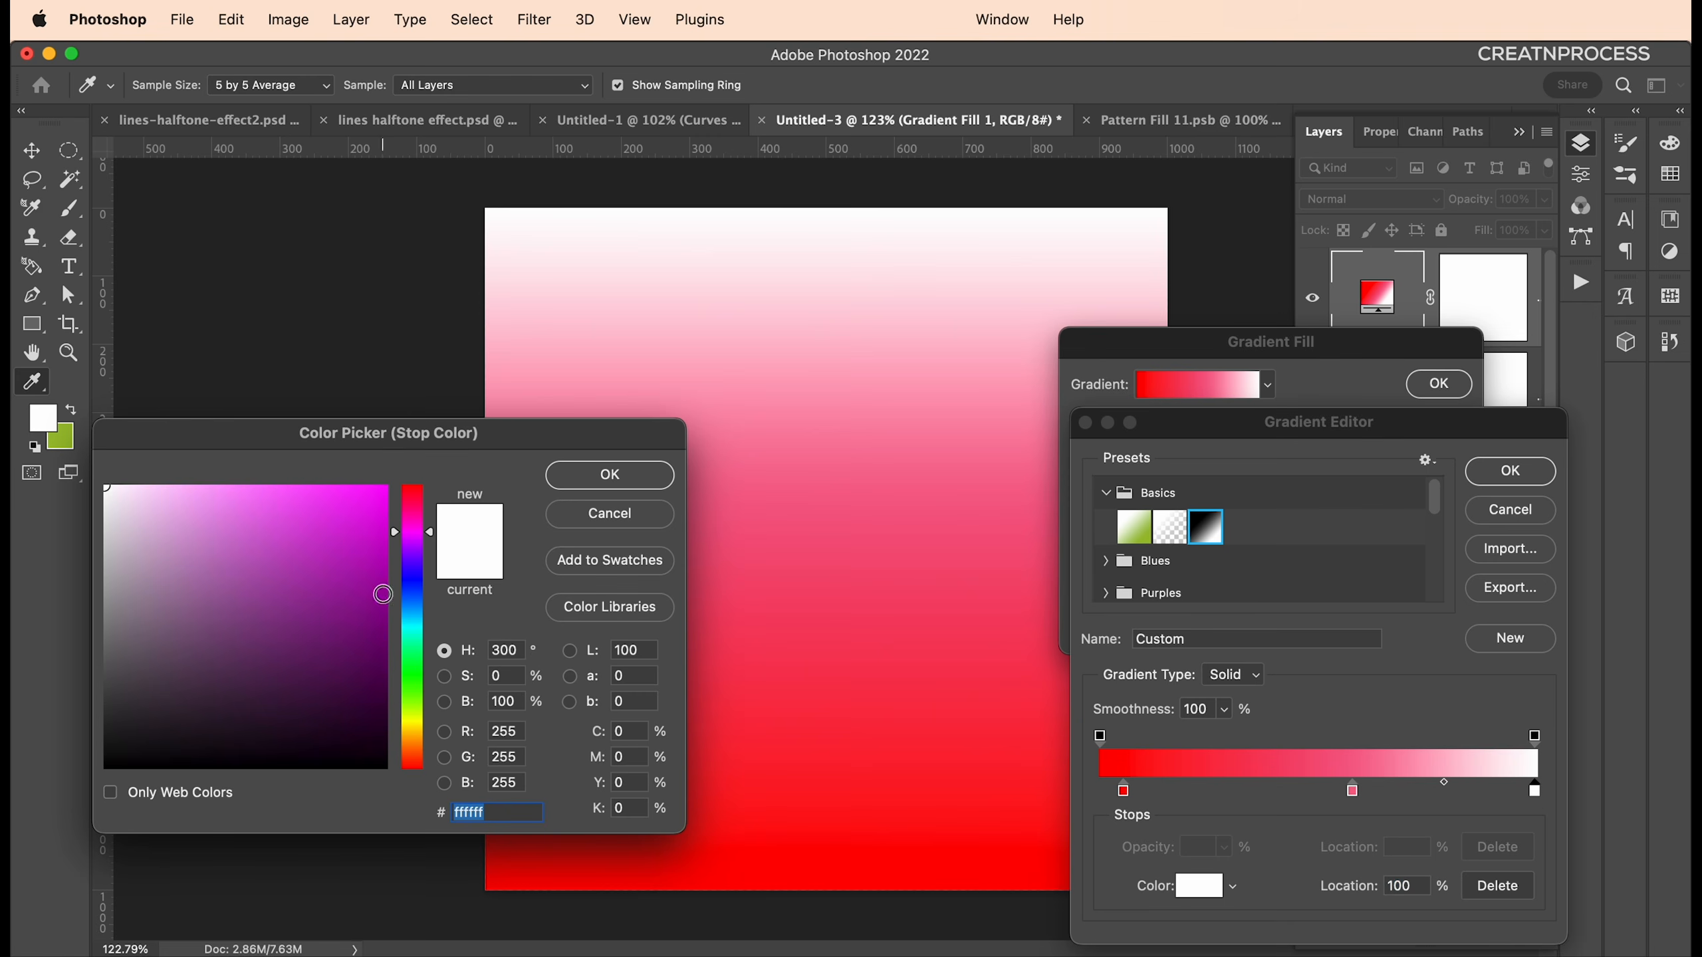
{"action": "left_click_drag", "start_coordinate": [412, 533], "coordinate": [413, 514]}
{"action": "left_click", "coordinate": [182, 484]}
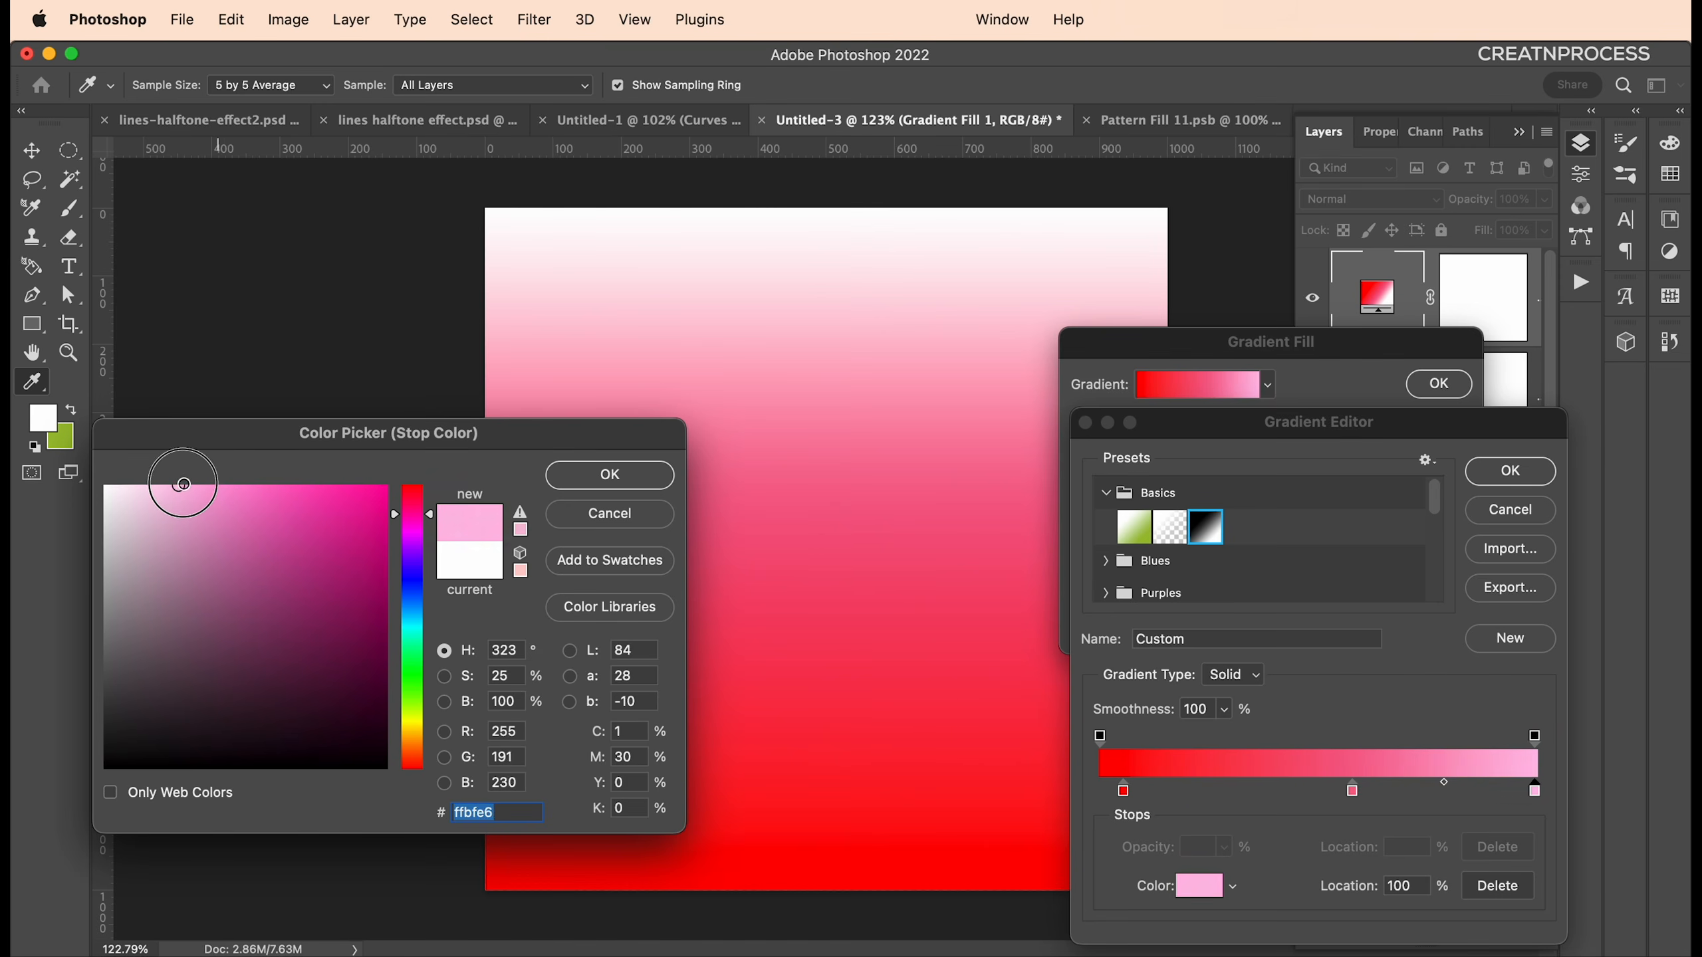
{"action": "left_click", "coordinate": [603, 475]}
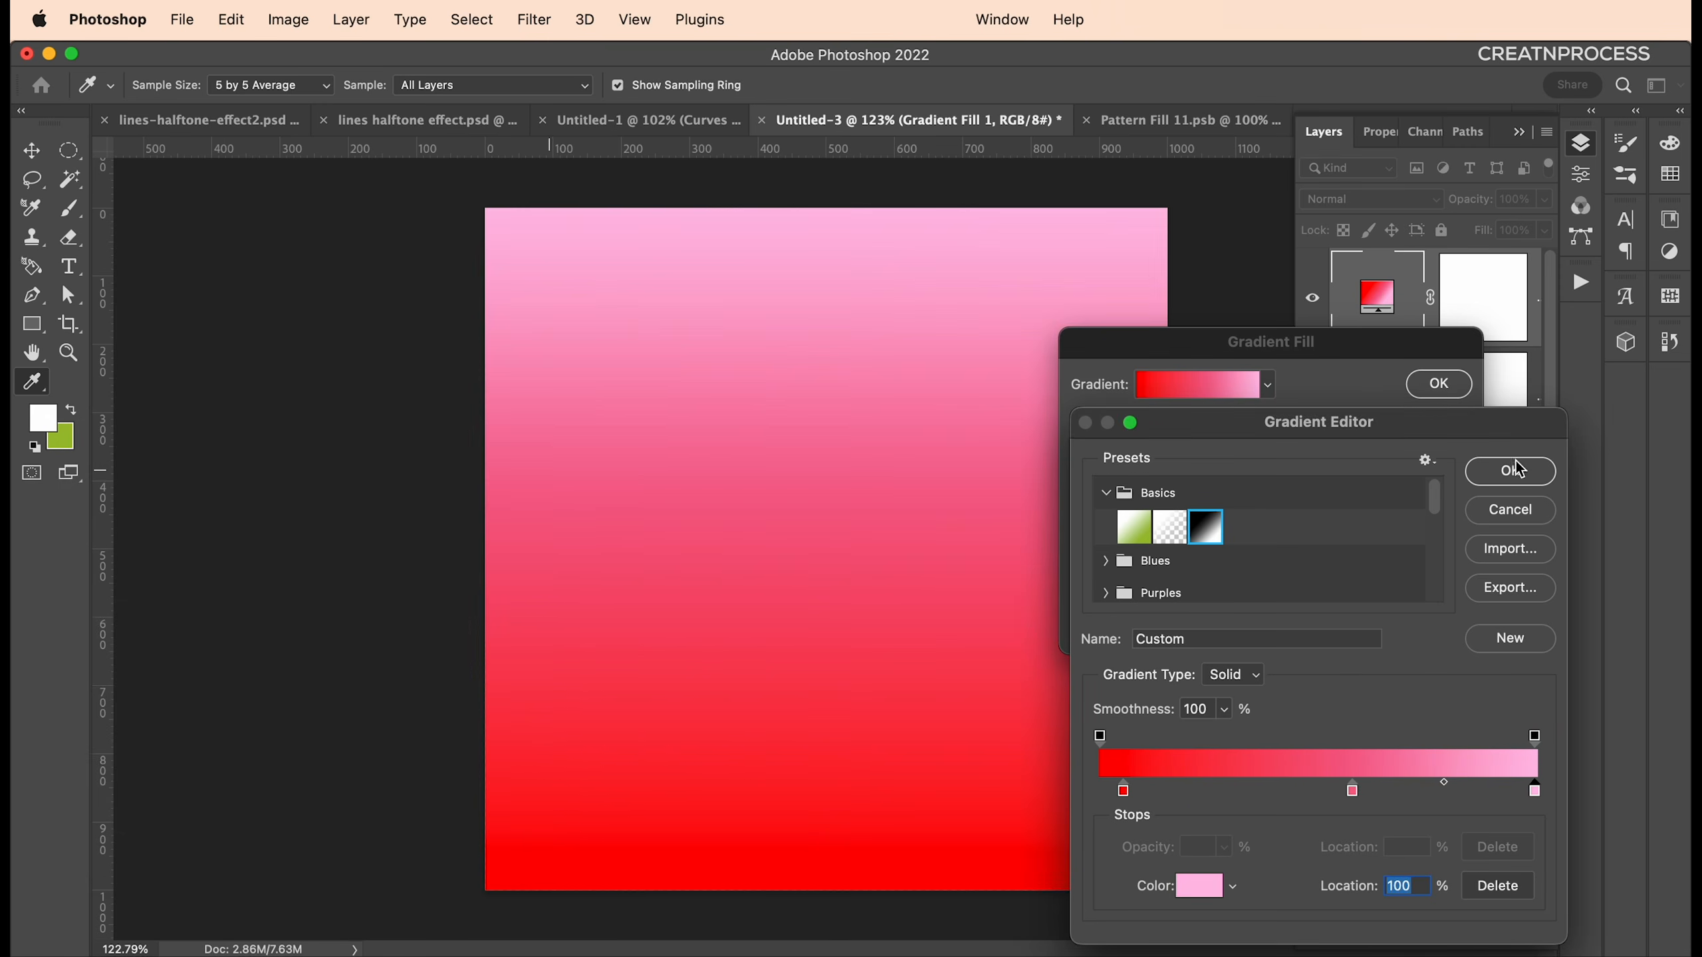
{"action": "left_click", "coordinate": [1519, 470]}
{"action": "left_click", "coordinate": [1438, 384]}
Set the gradient fill layer's blend mode to Multiply
{"action": "left_click", "coordinate": [1381, 199]}
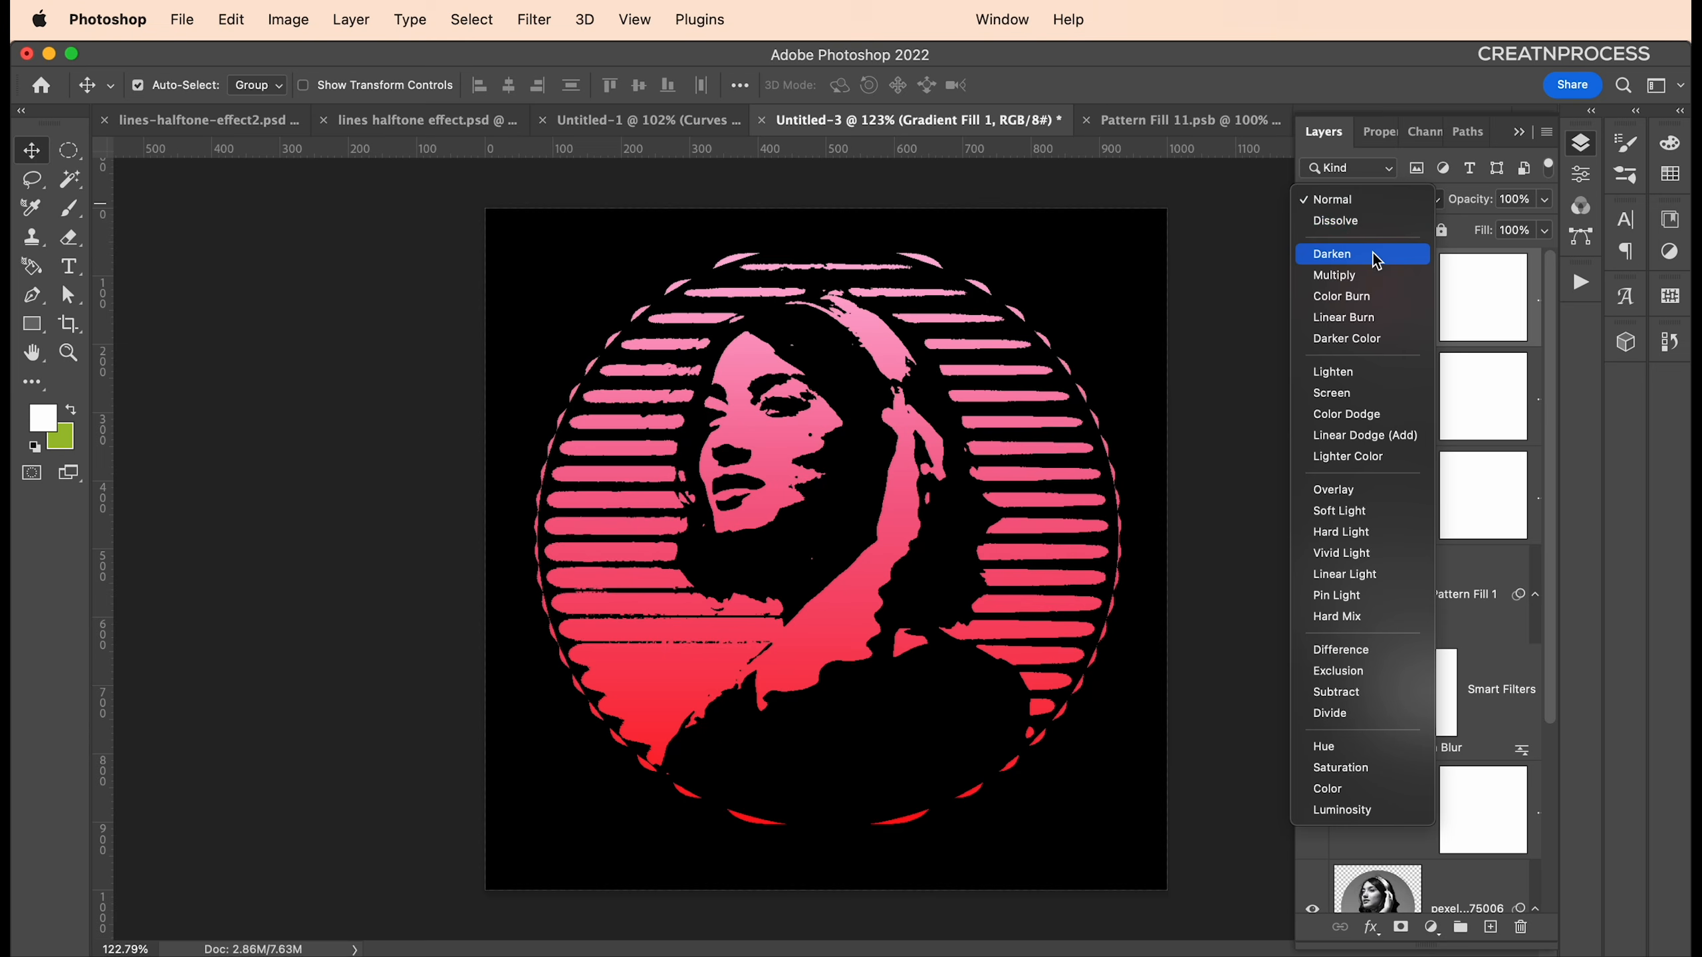
{"action": "left_click", "coordinate": [1370, 267]}
{"action": "scroll", "coordinate": [932, 514], "scroll_direction": "down", "scroll_amount": 8}
{"action": "scroll", "coordinate": [930, 513], "scroll_direction": "up", "scroll_amount": 8}
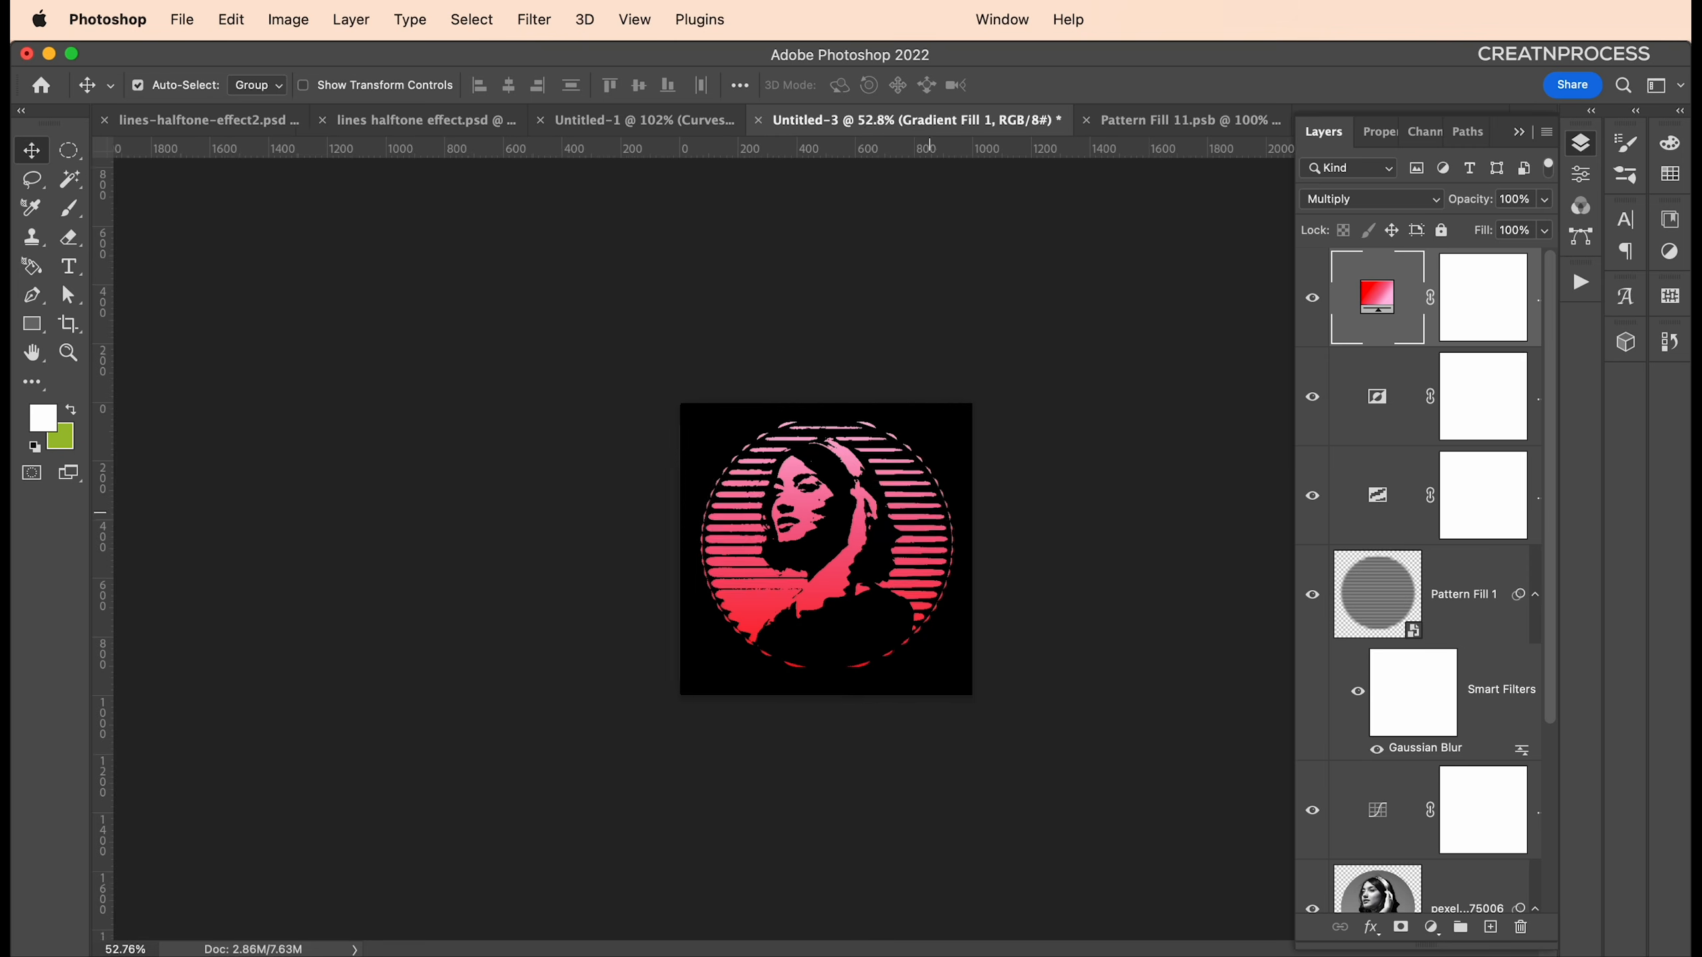
Edit the red-to-pink gradient fill and recolour its middle stop salmon pink, fb7481
{"action": "double_click", "coordinate": [1375, 300]}
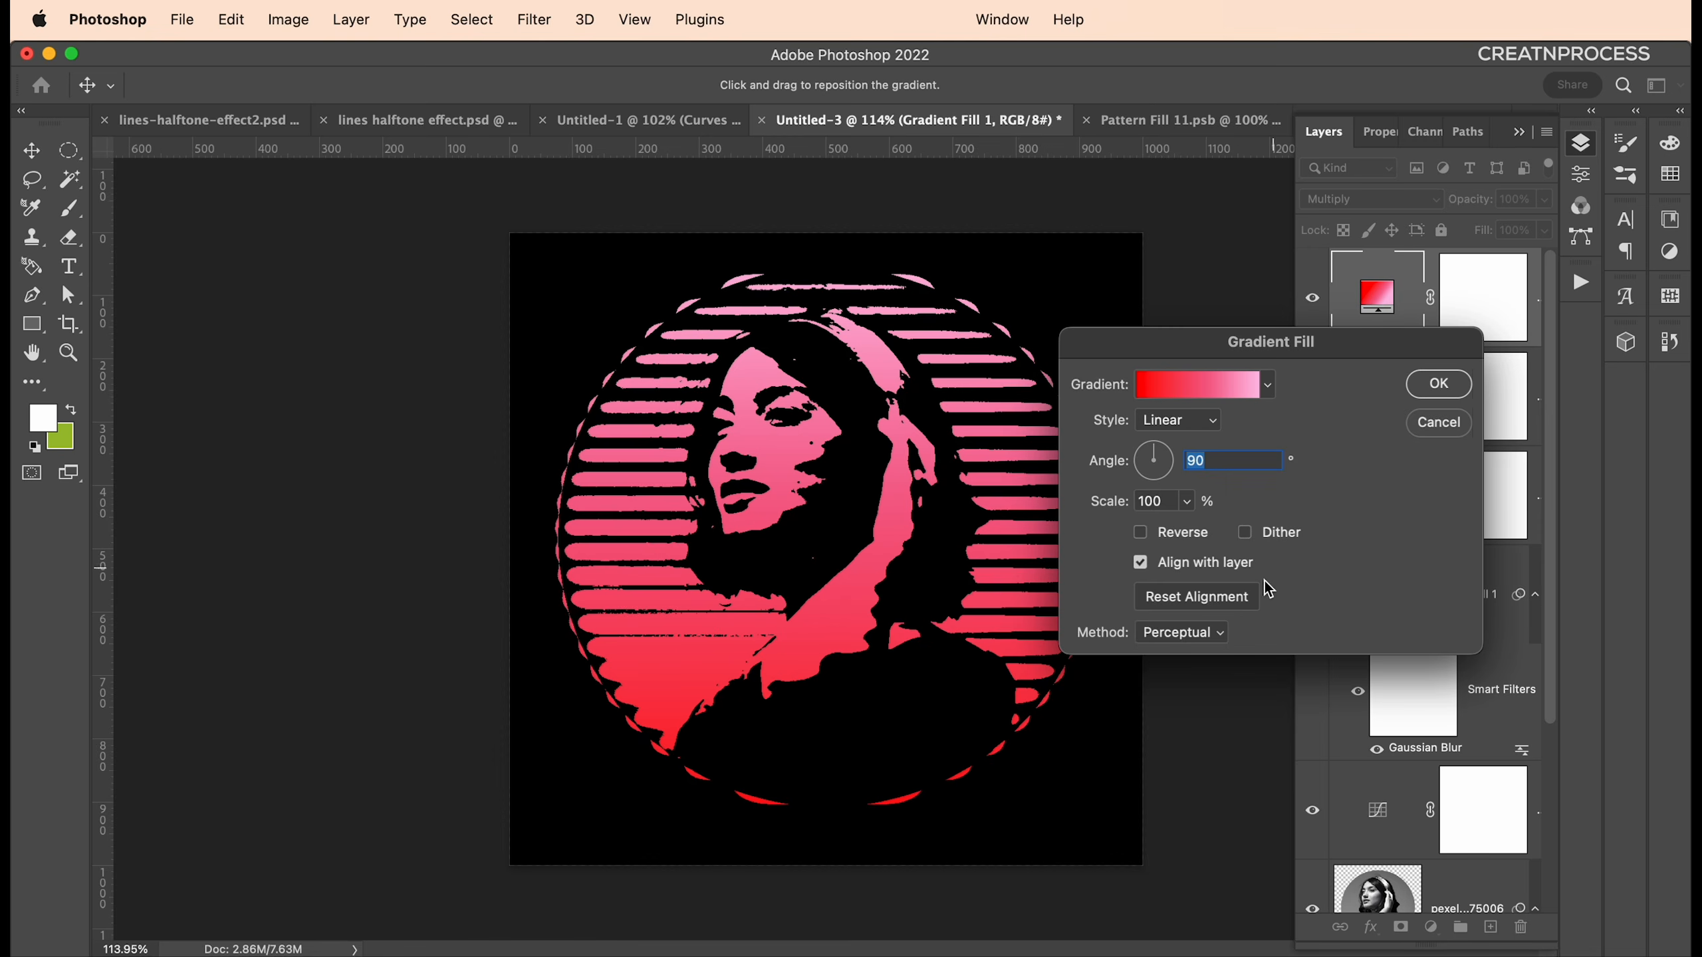
{"action": "left_click", "coordinate": [1189, 398]}
{"action": "double_click", "coordinate": [1354, 794]}
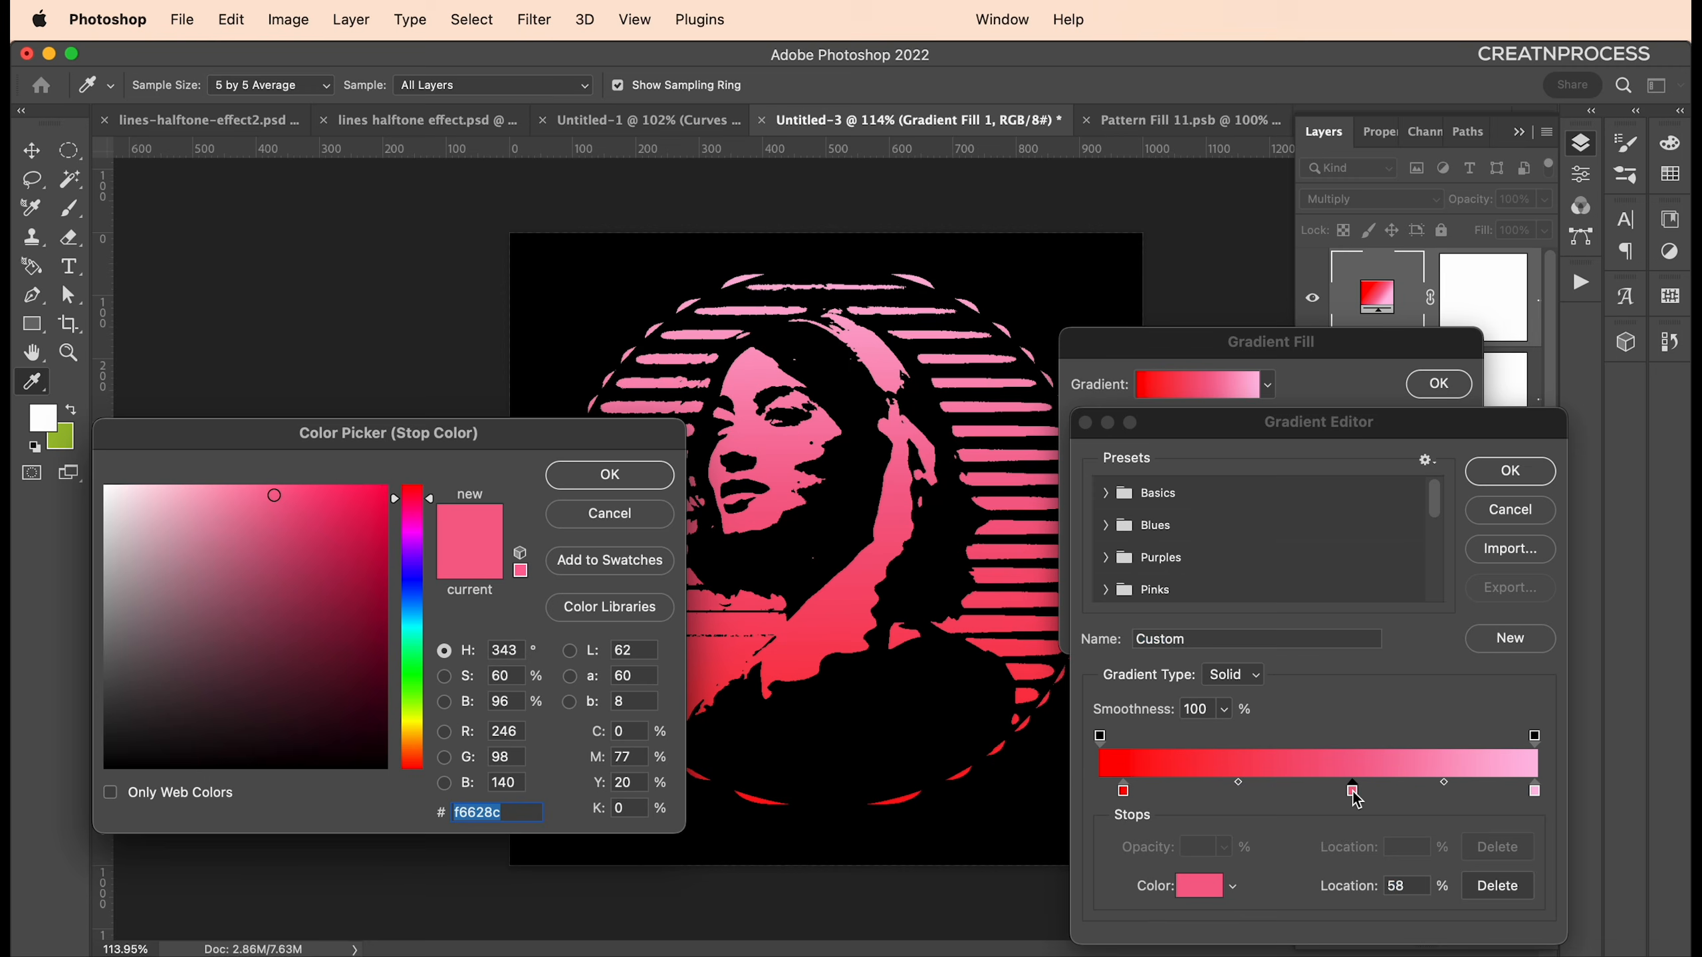
{"action": "left_click", "coordinate": [407, 489]}
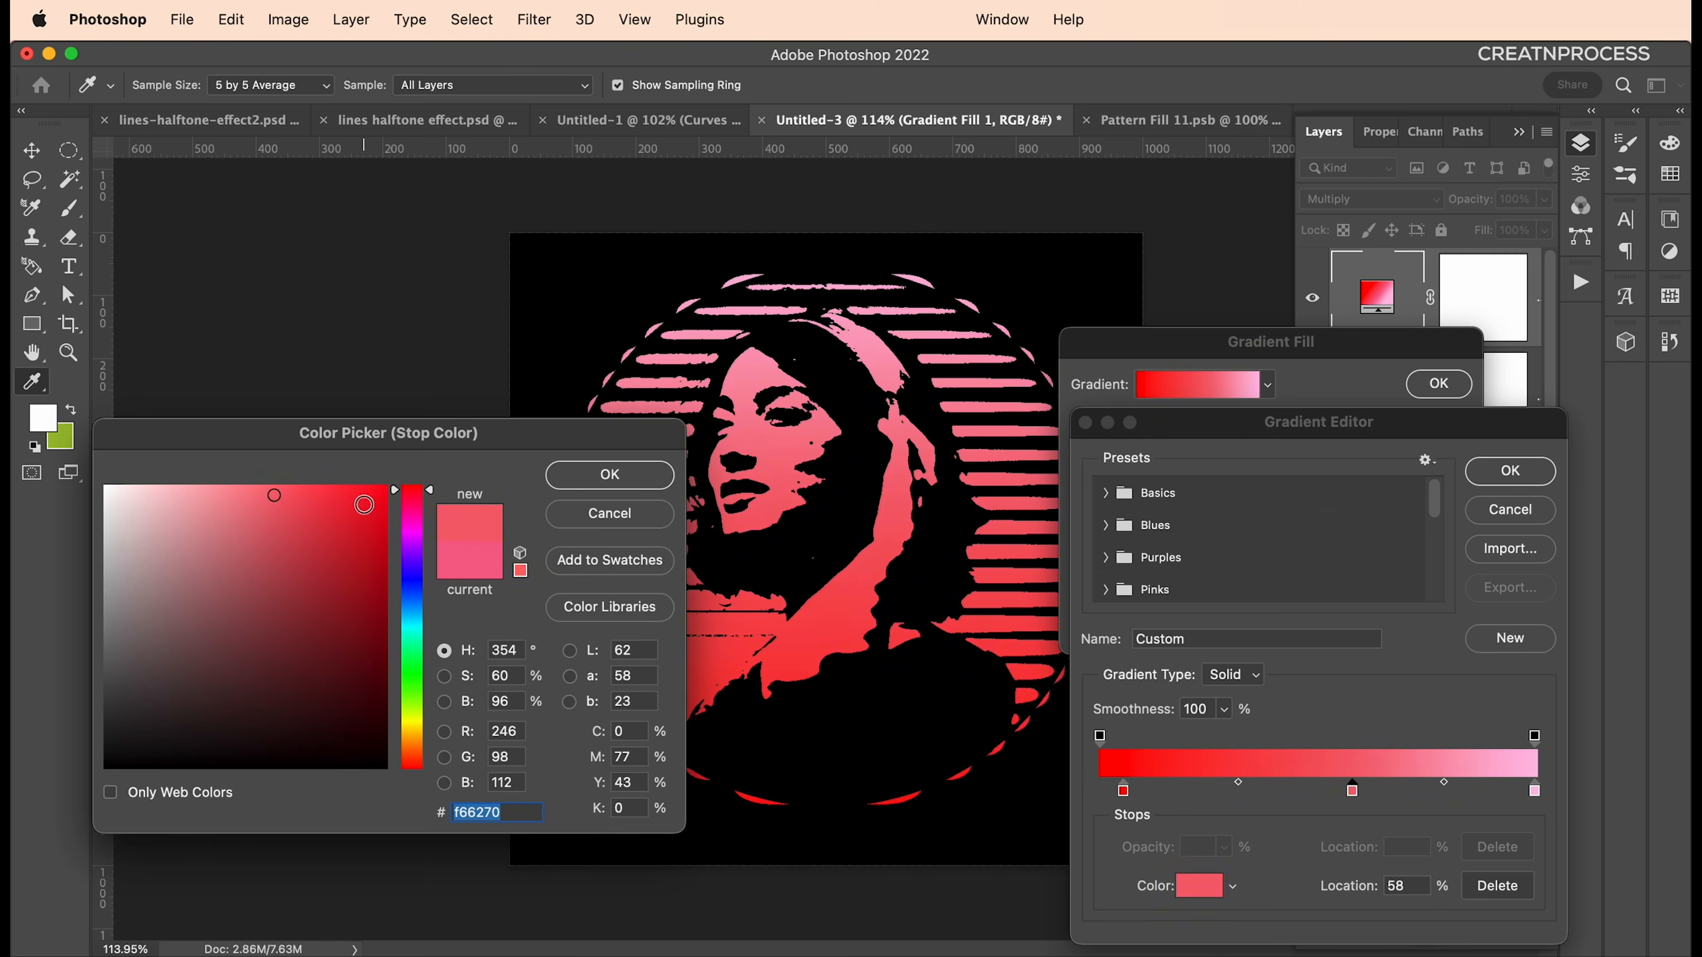
{"action": "mouse_move", "coordinate": [303, 500]}
{"action": "left_mouse_down"}
{"action": "mouse_move", "coordinate": [236, 488]}
{"action": "mouse_move", "coordinate": [254, 489]}
{"action": "left_mouse_up"}
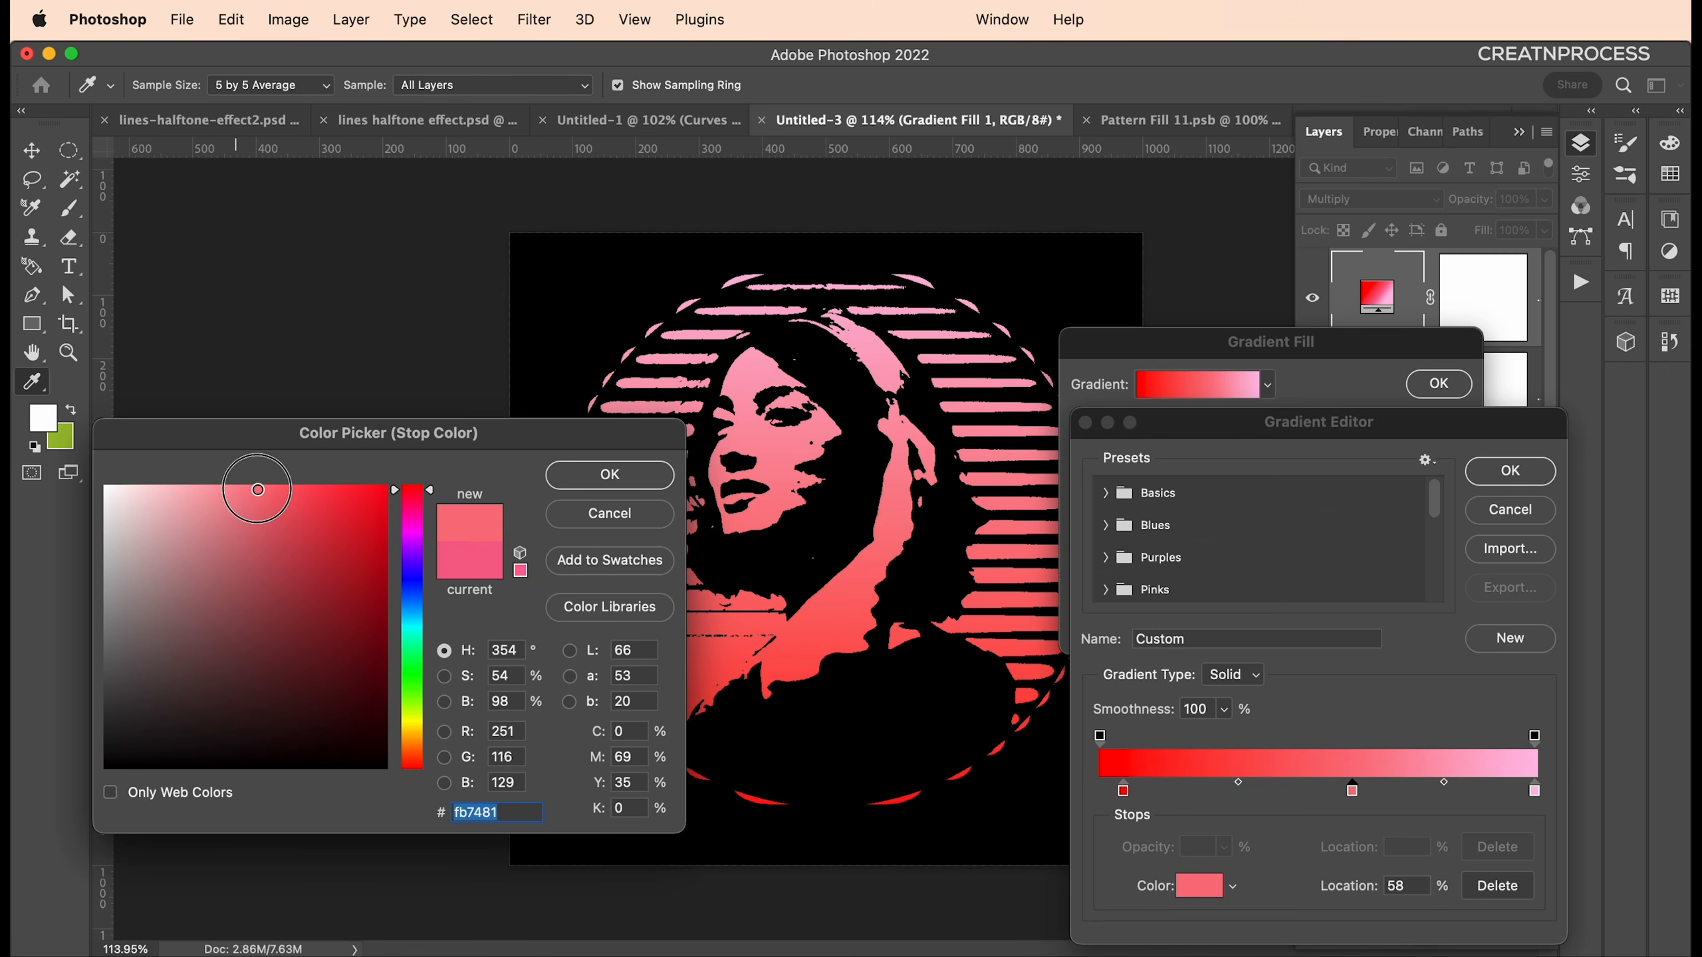
{"action": "left_click", "coordinate": [609, 474]}
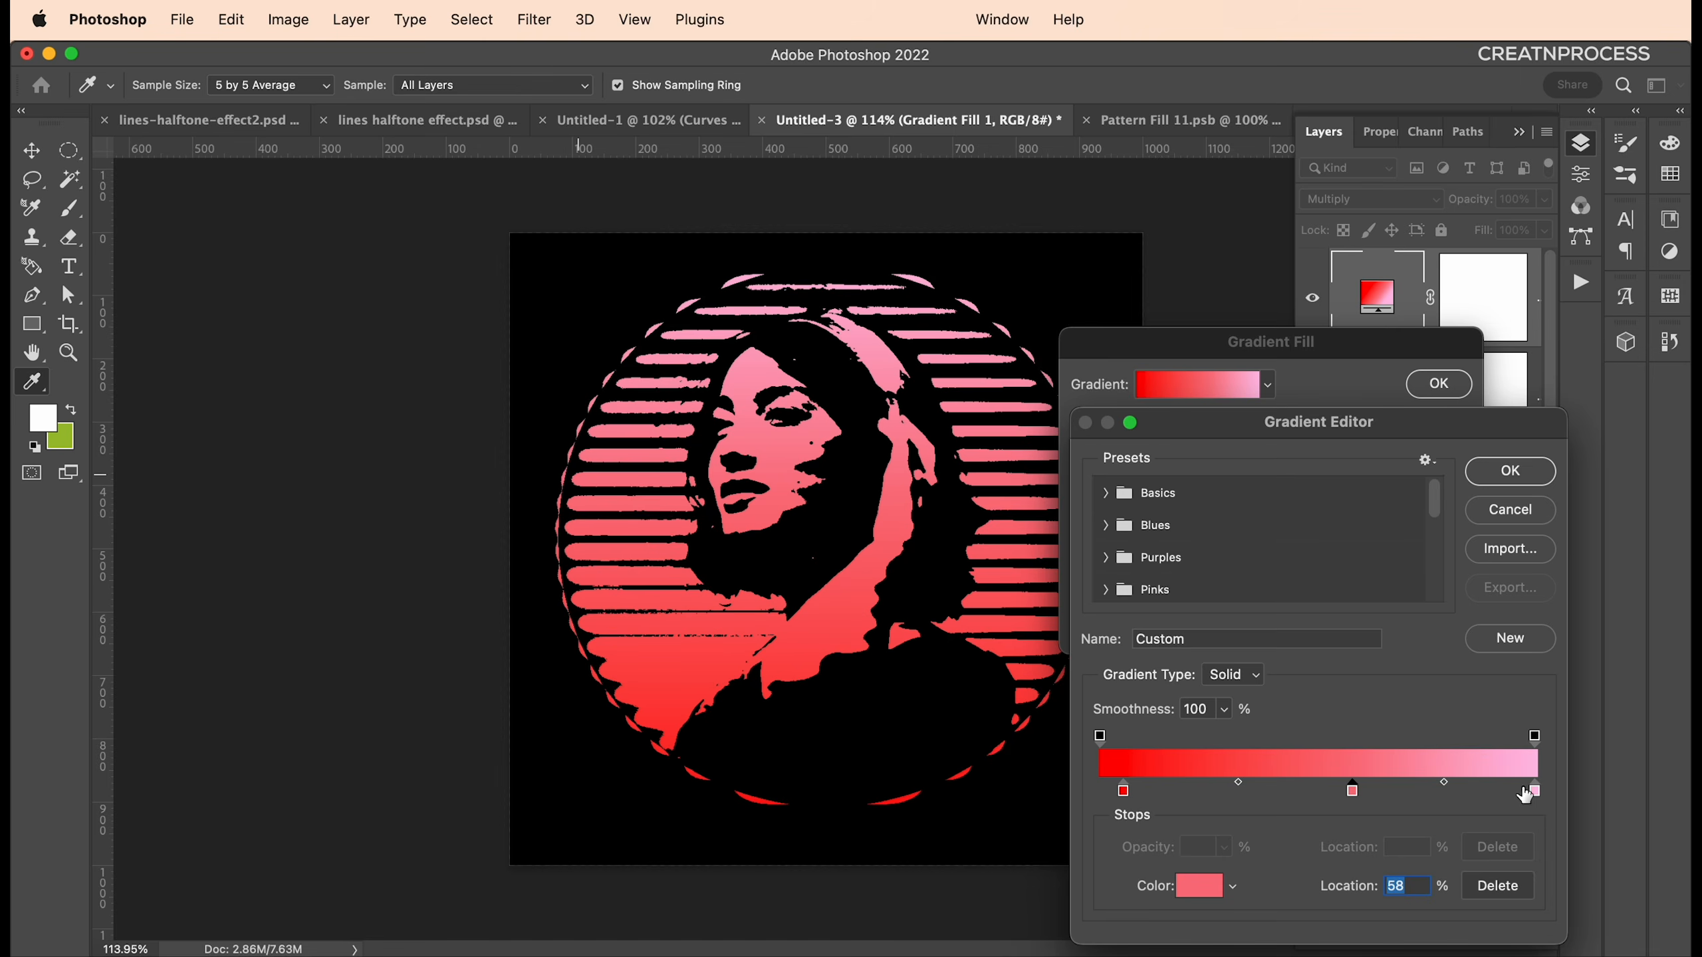
Recolour the gradient's light pink end stop a paler pink, ffd8f8, and apply the gradient fill
{"action": "double_click", "coordinate": [1534, 791]}
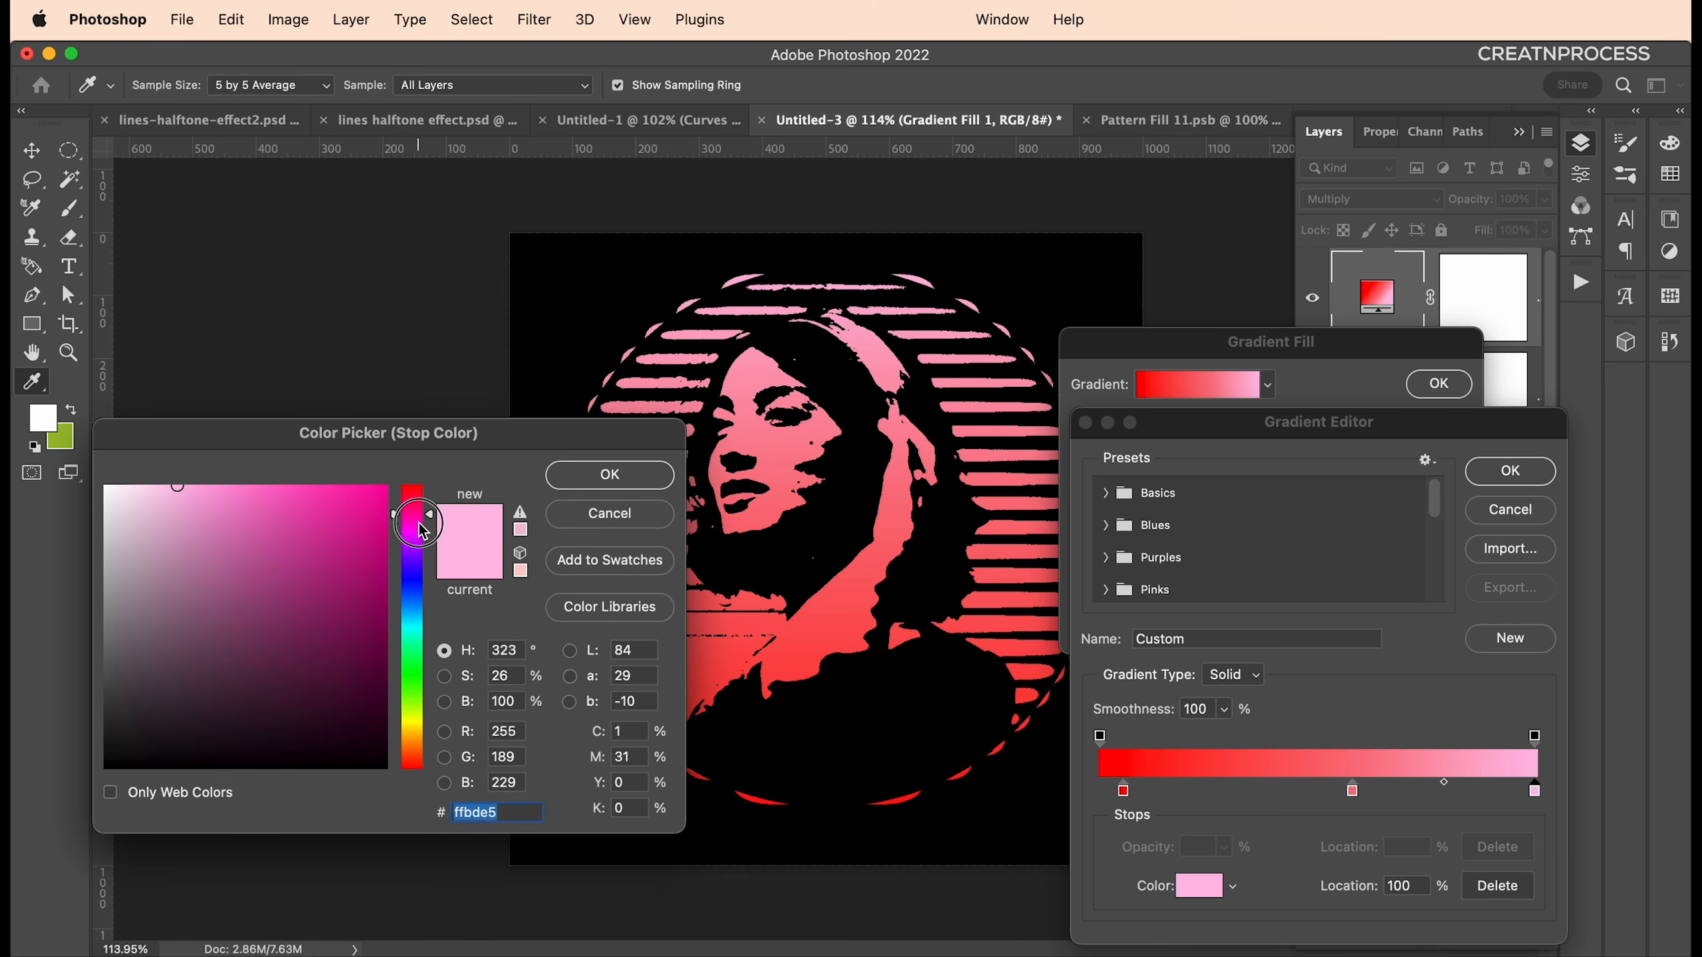
{"action": "left_click", "coordinate": [419, 524]}
{"action": "left_click_drag", "start_coordinate": [245, 502], "coordinate": [149, 462]}
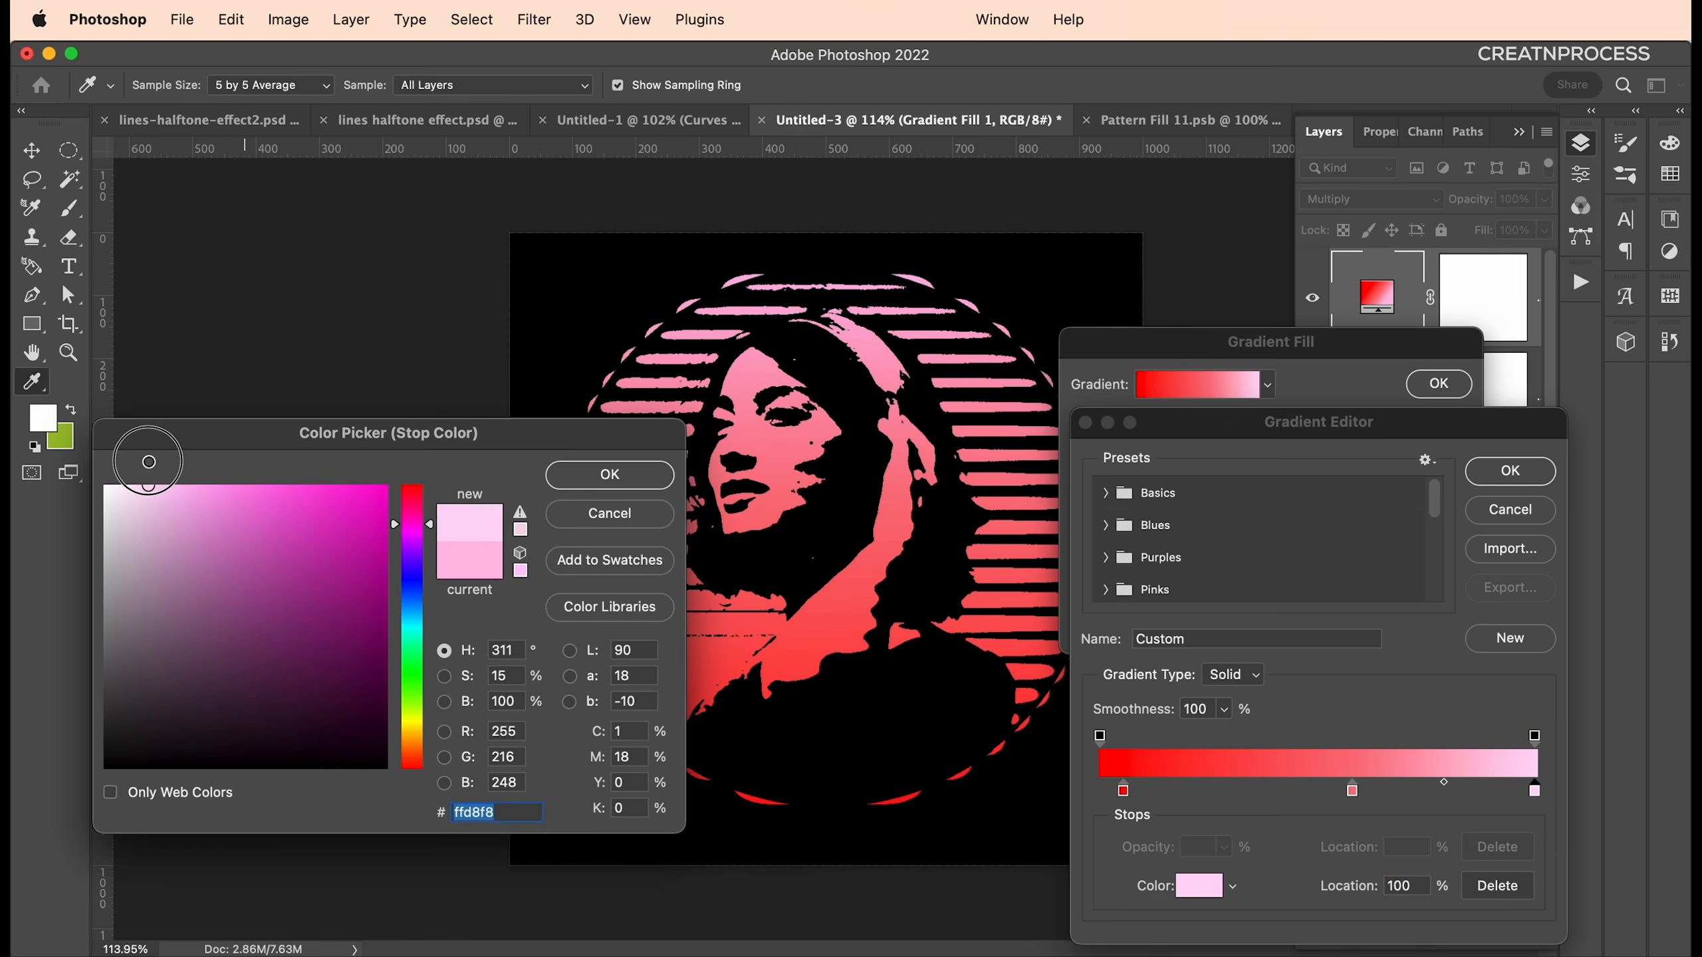
{"action": "left_click", "coordinate": [556, 472]}
{"action": "left_click", "coordinate": [1541, 477]}
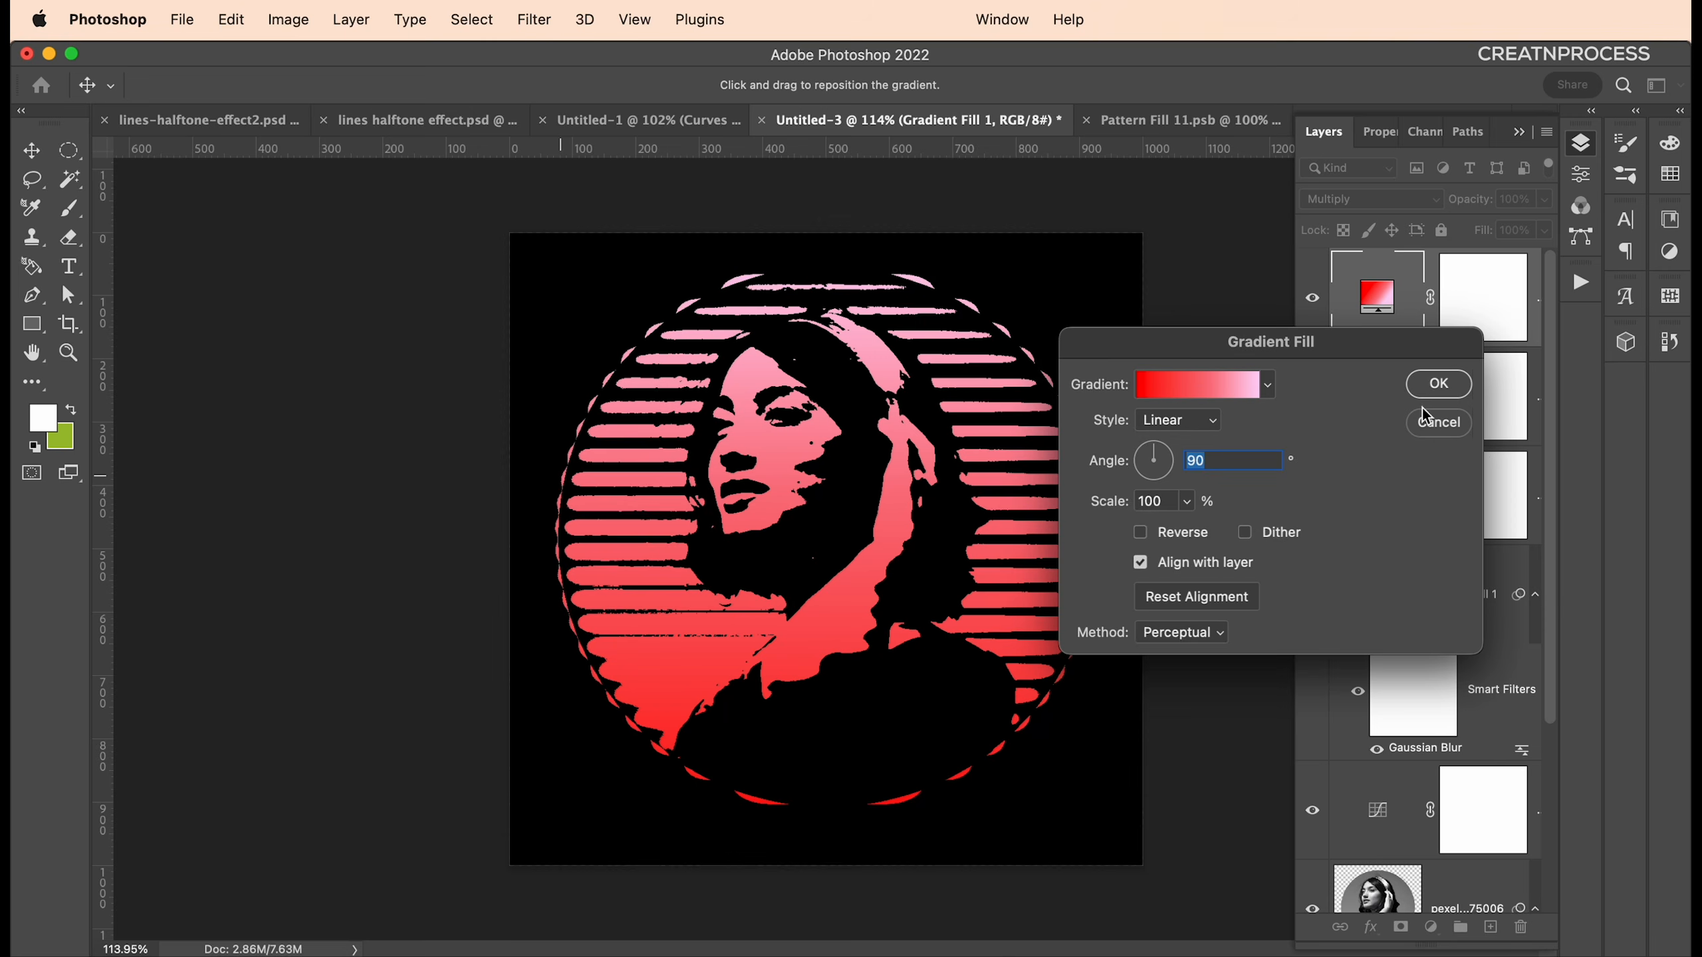
{"action": "left_click", "coordinate": [1435, 383]}
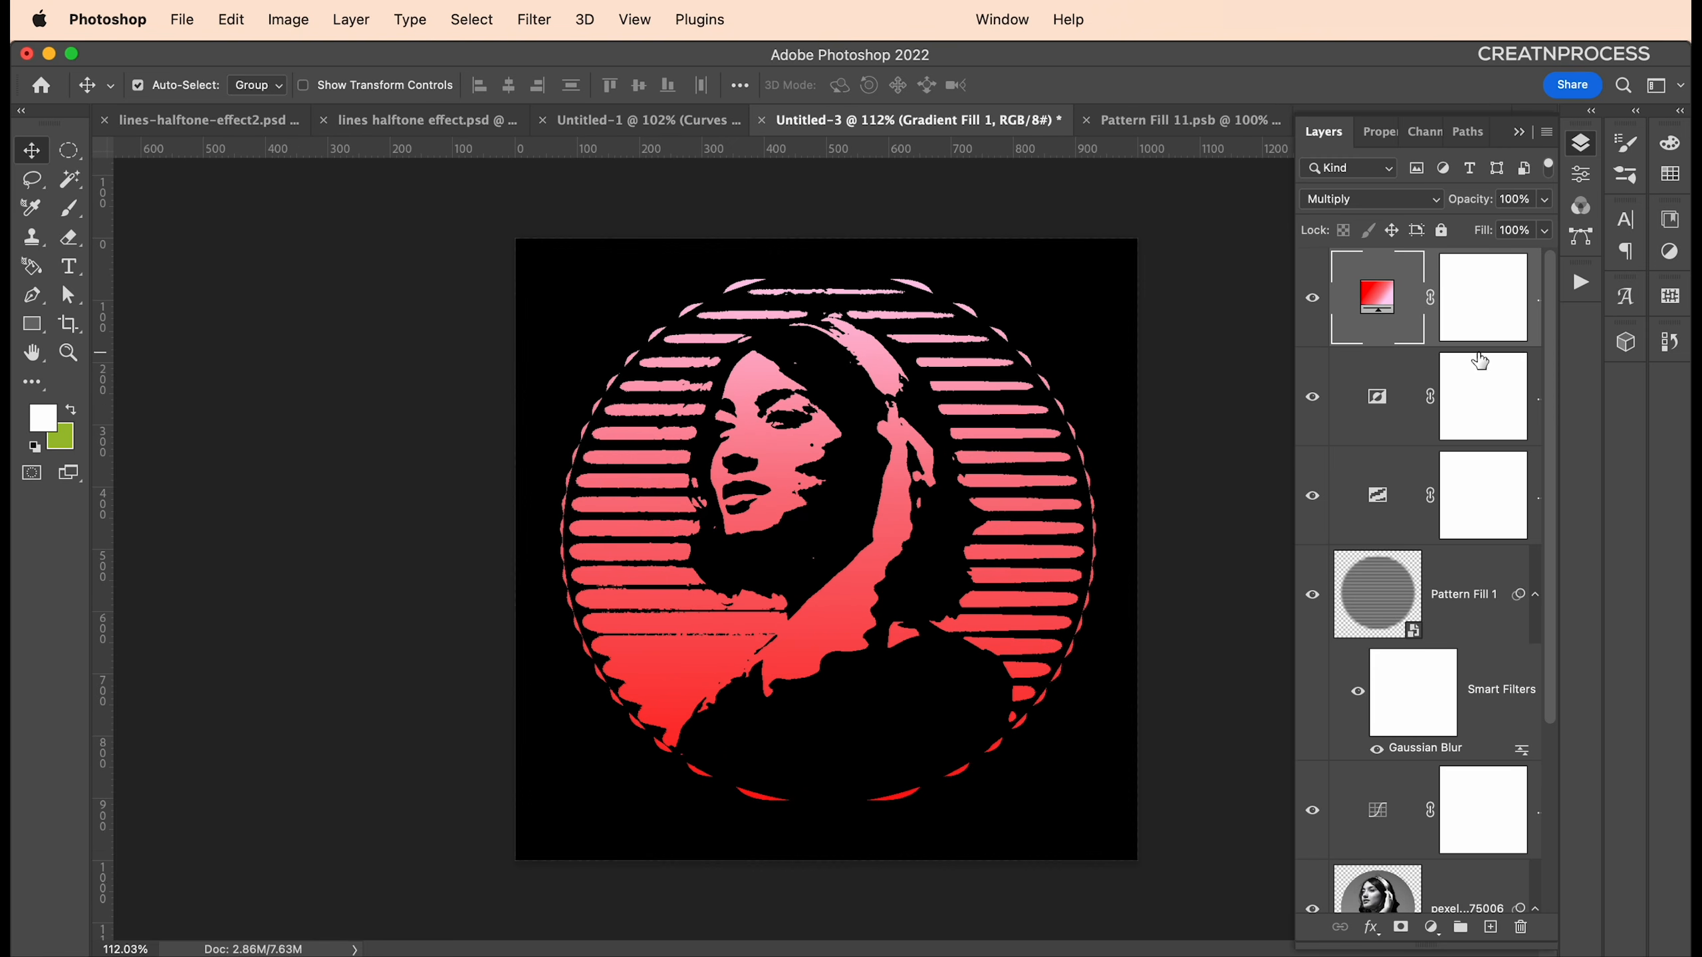
Add a second linear gradient fill layer and give its gradient a dark green, 0b4e3d, colour stop at location 51%
{"action": "left_click", "coordinate": [1435, 931]}
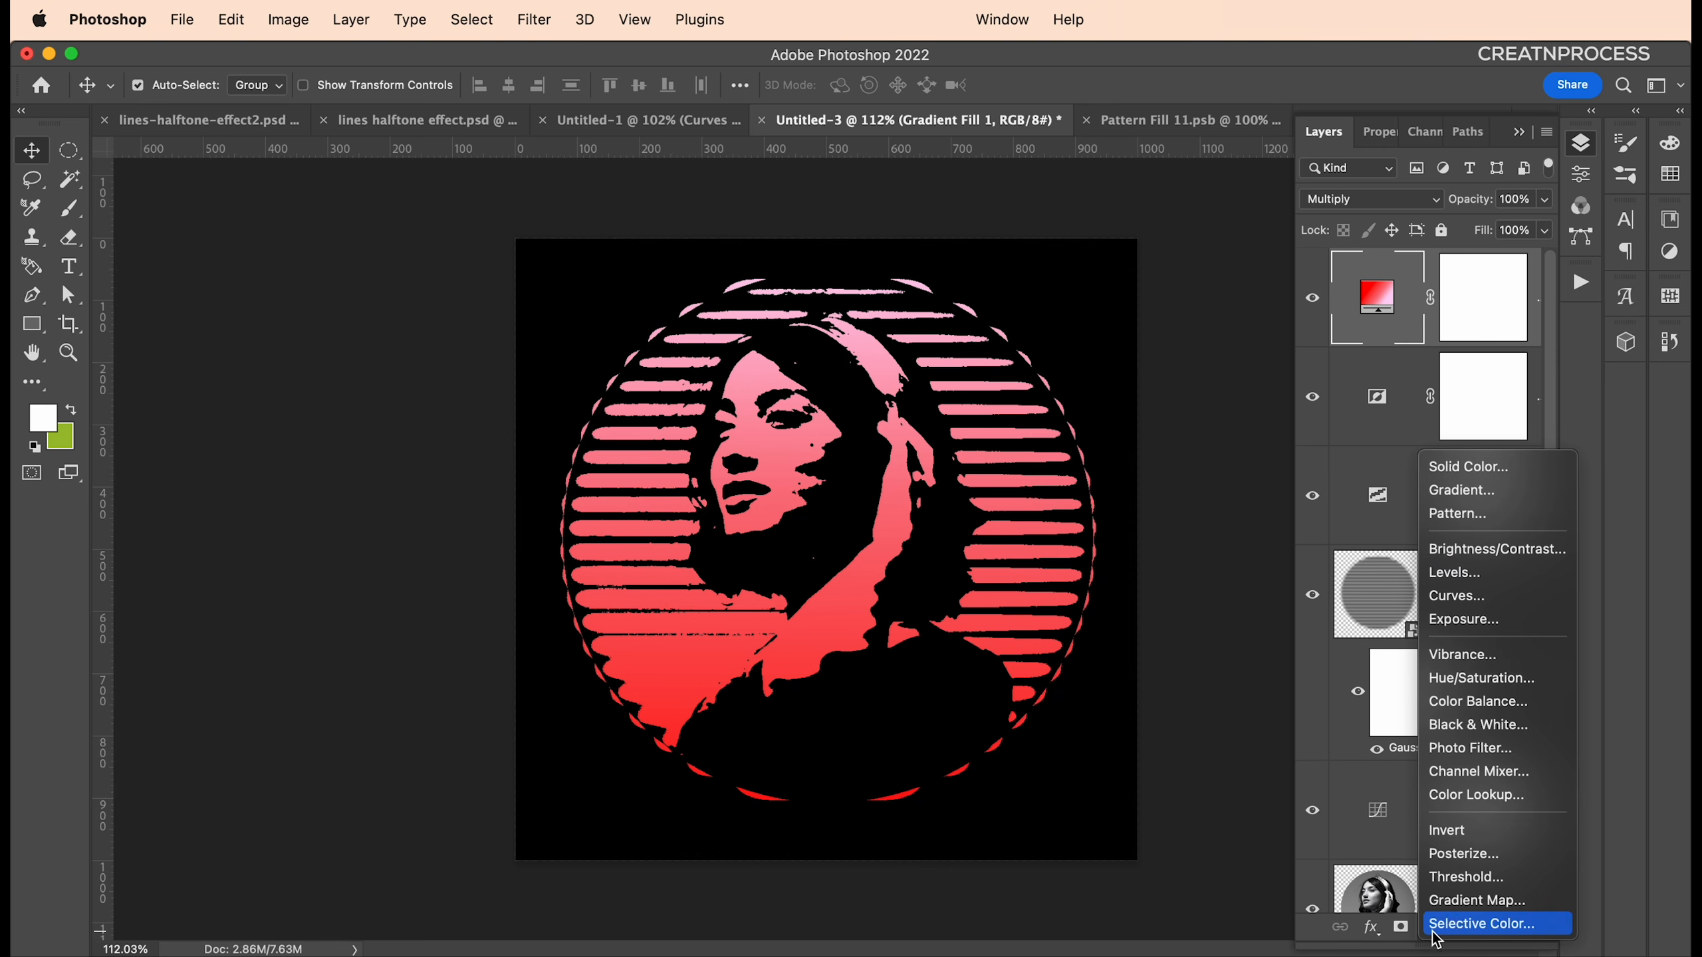
{"action": "left_click", "coordinate": [1454, 491]}
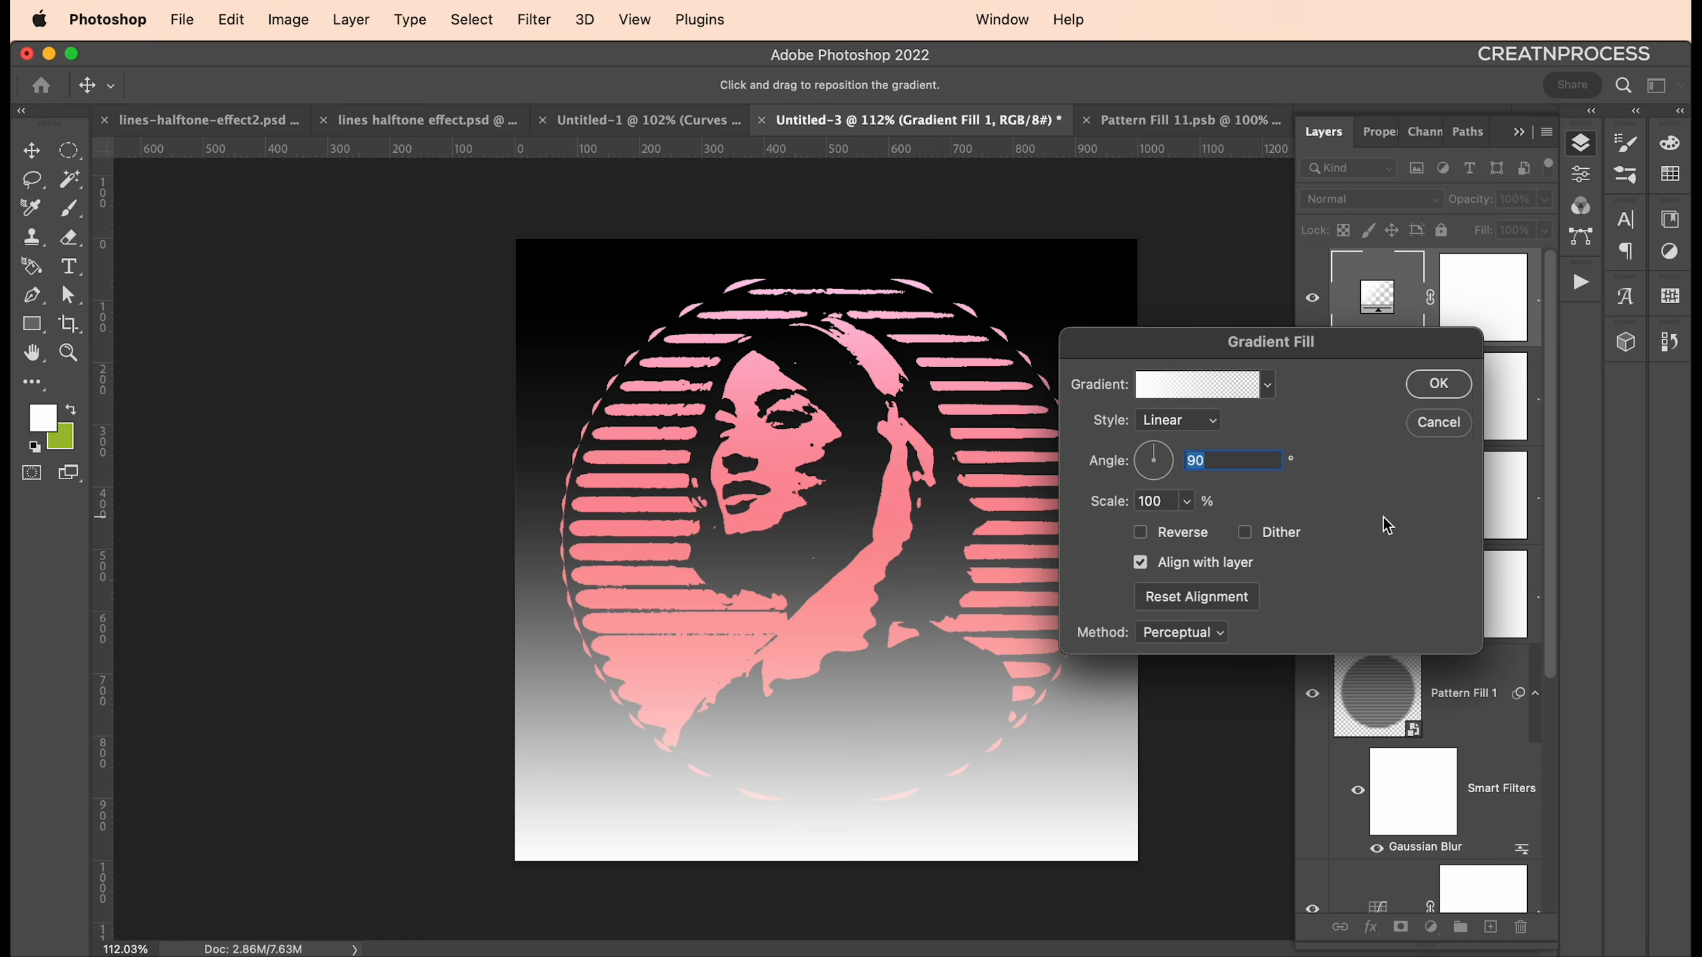
{"action": "left_click", "coordinate": [1195, 394]}
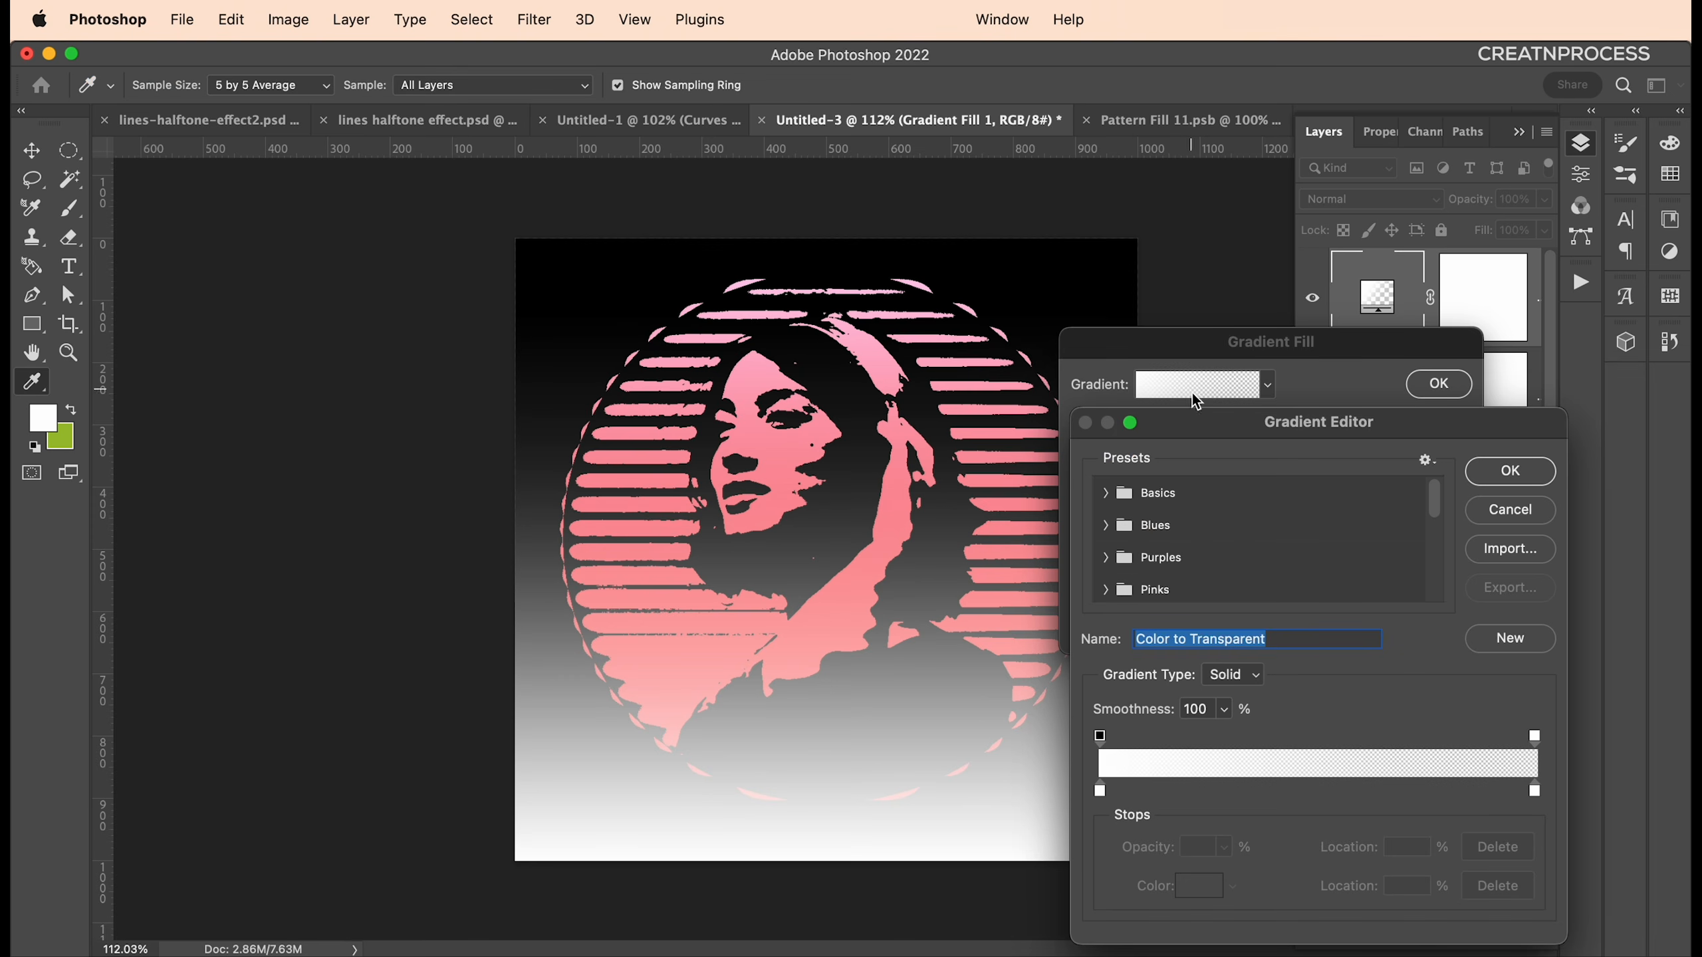
{"action": "left_click", "coordinate": [1326, 790]}
{"action": "double_click", "coordinate": [1322, 791]}
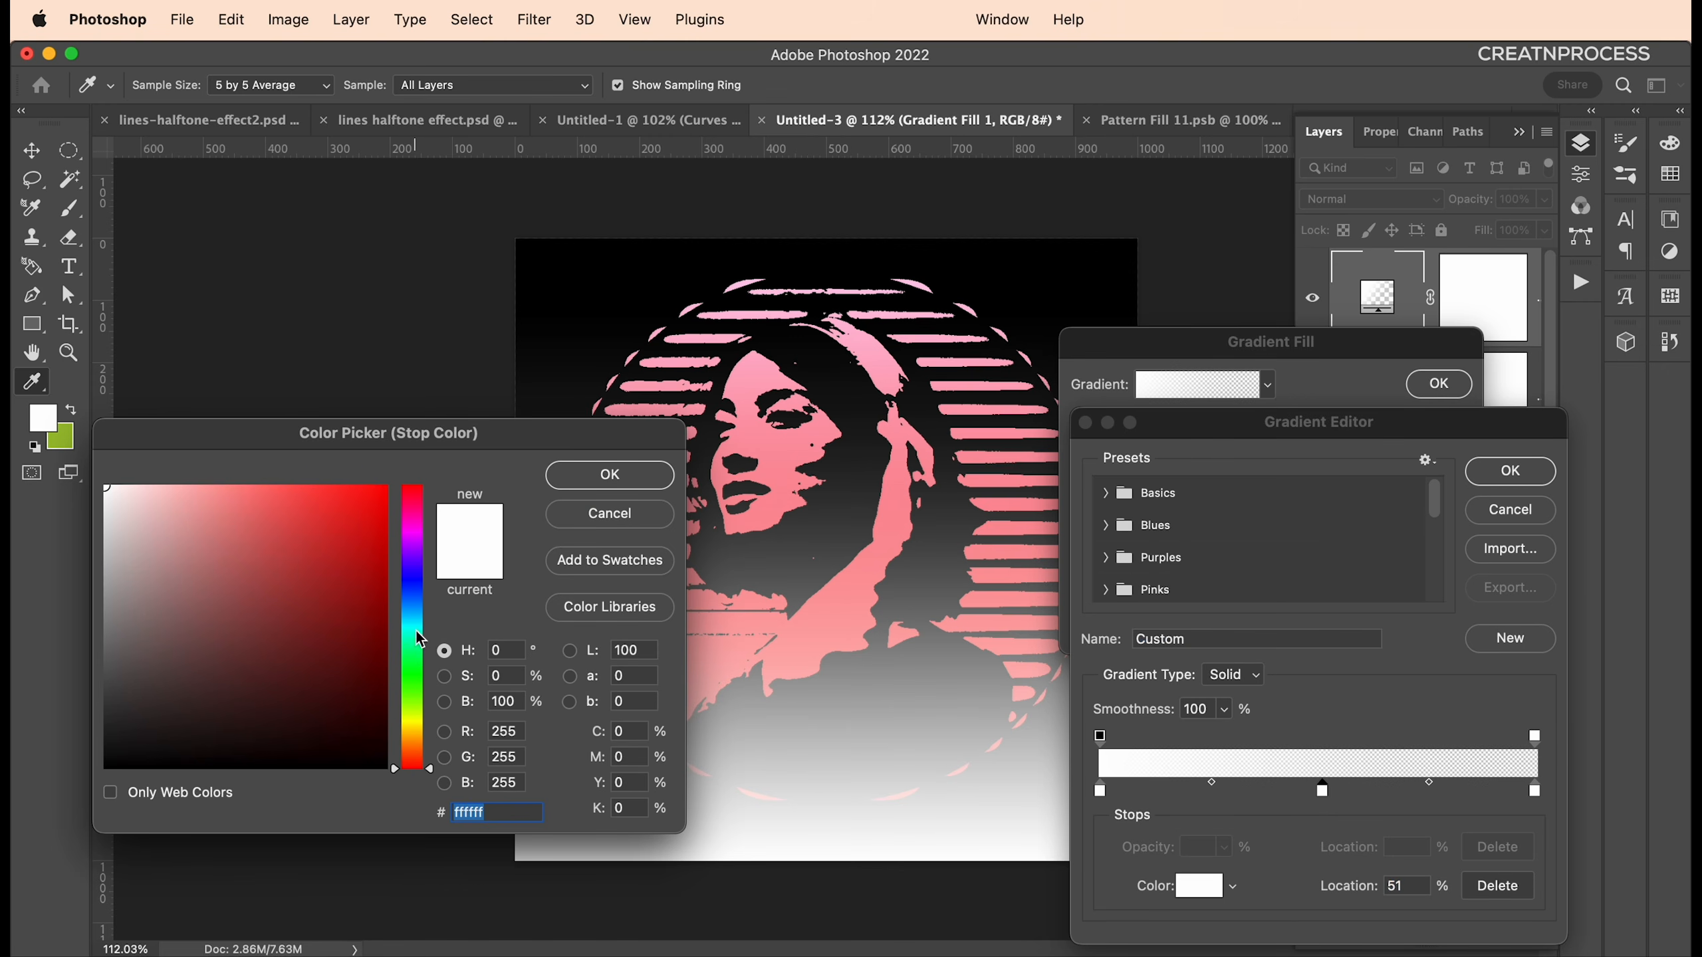
{"action": "left_click_drag", "start_coordinate": [420, 640], "coordinate": [348, 684]}
{"action": "left_click", "coordinate": [344, 672]}
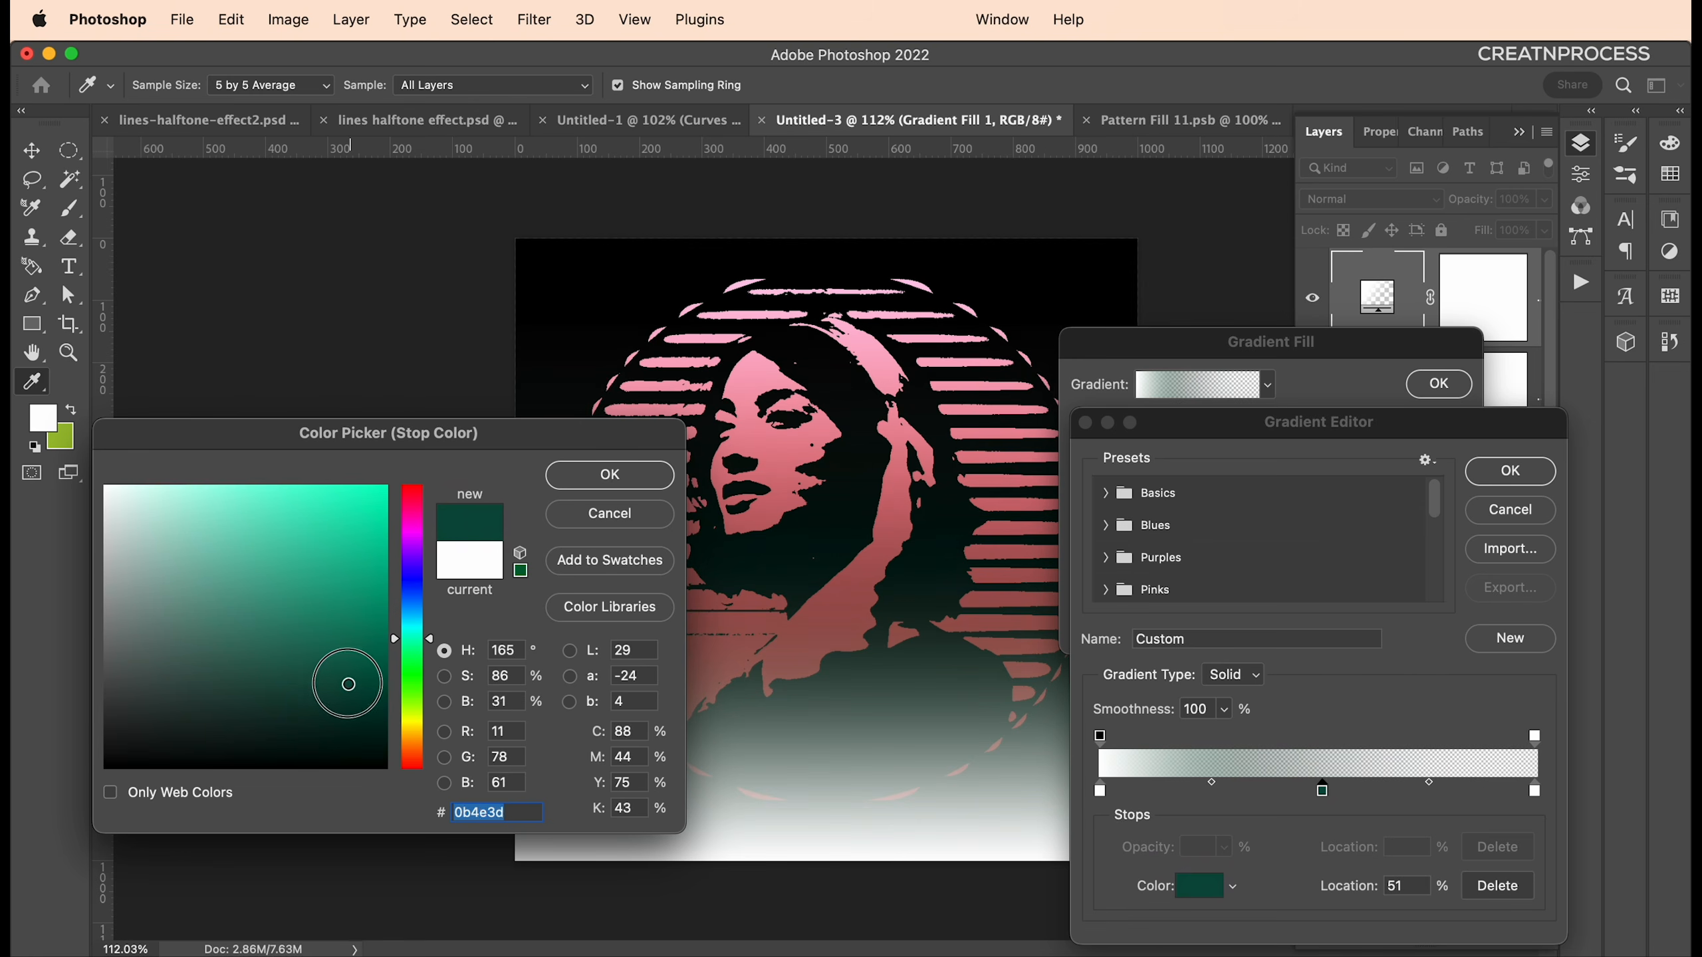
{"action": "left_click", "coordinate": [654, 484]}
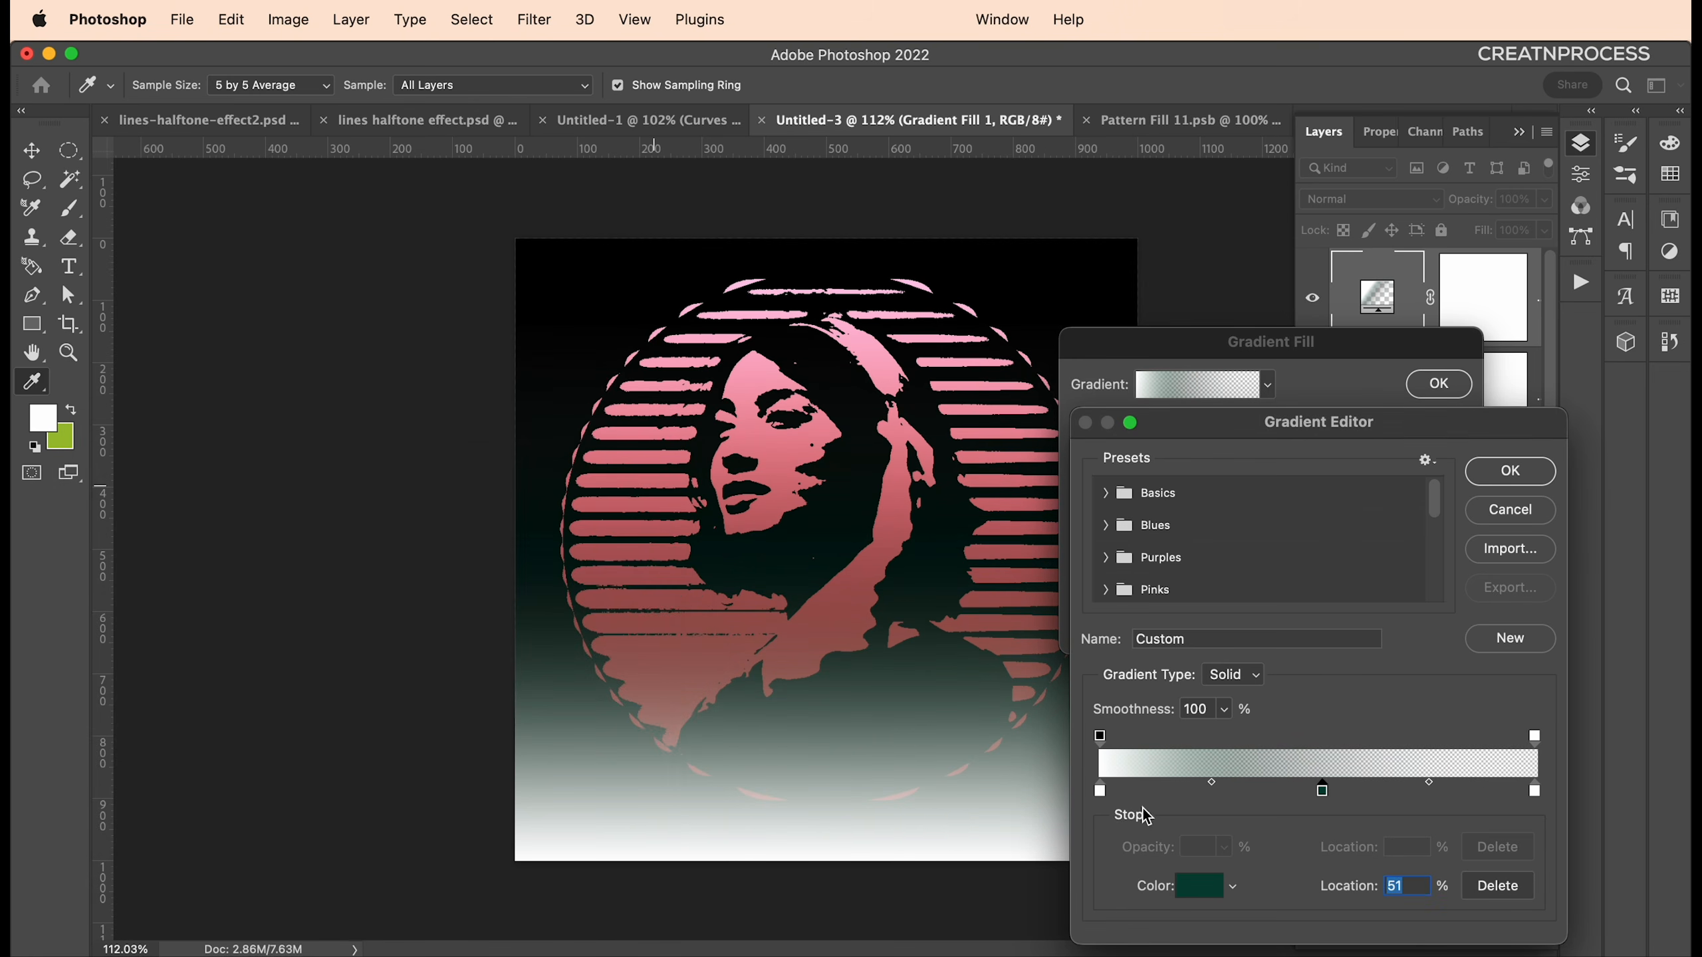
Set the gradient's starting opacity stop to 0% and add a 100% opacity stop at location 52%
{"action": "left_click", "coordinate": [1101, 792]}
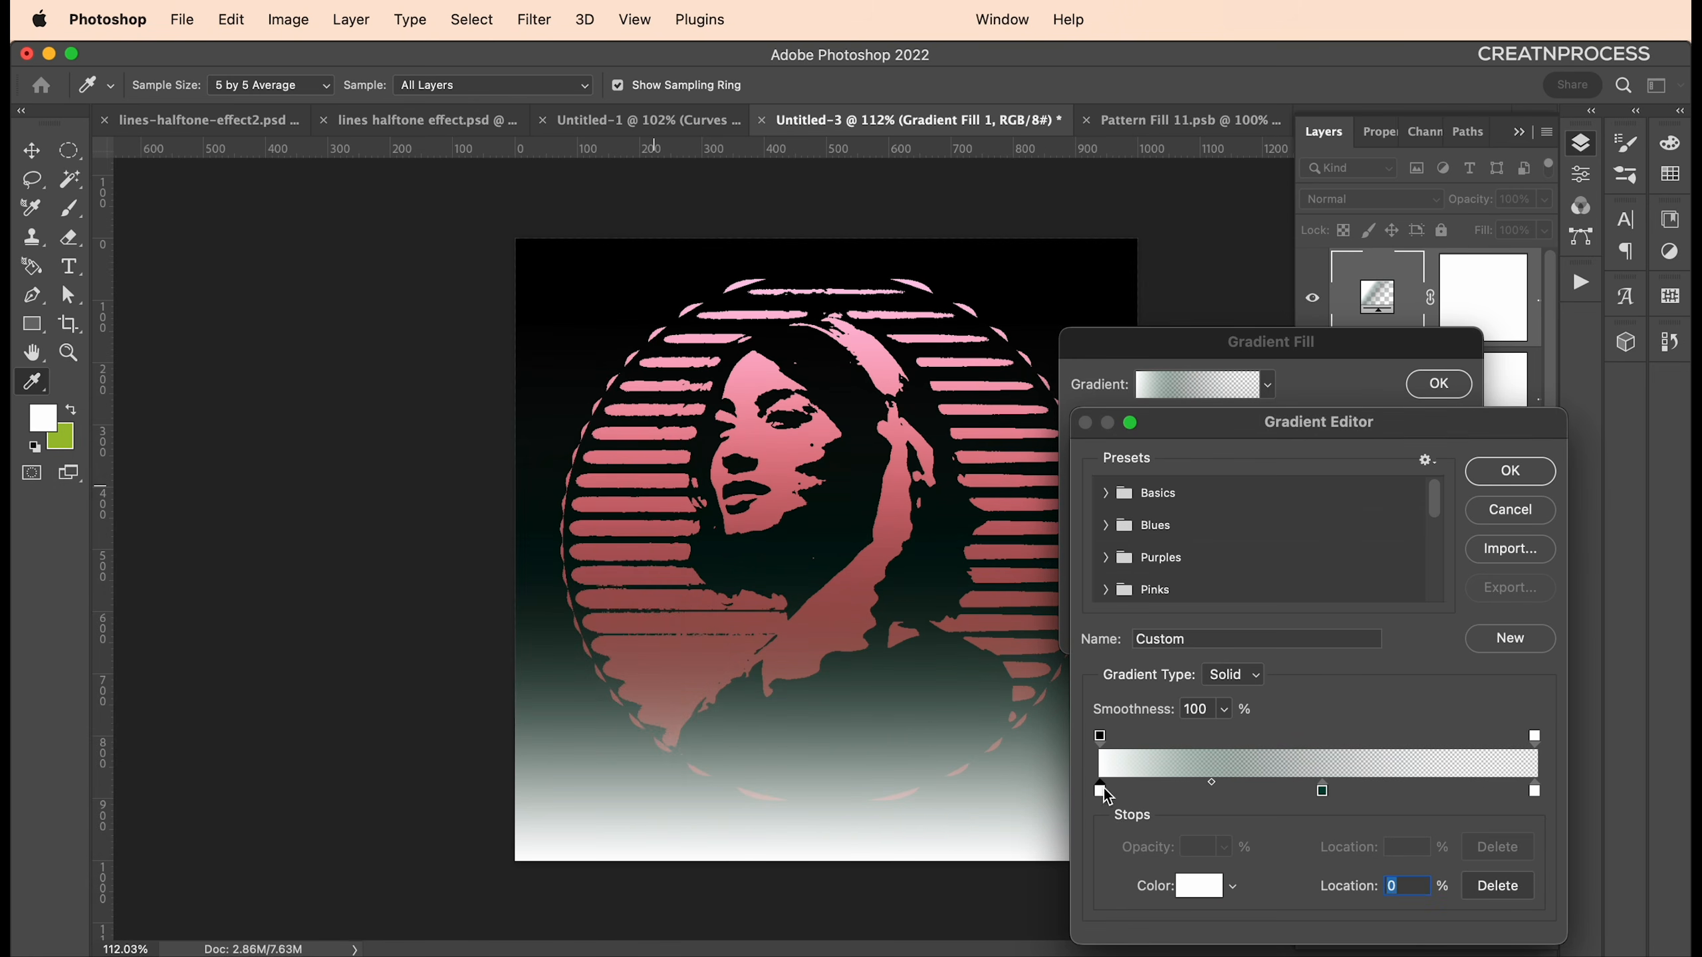
{"action": "left_click", "coordinate": [1100, 737]}
{"action": "type", "text": "0"}
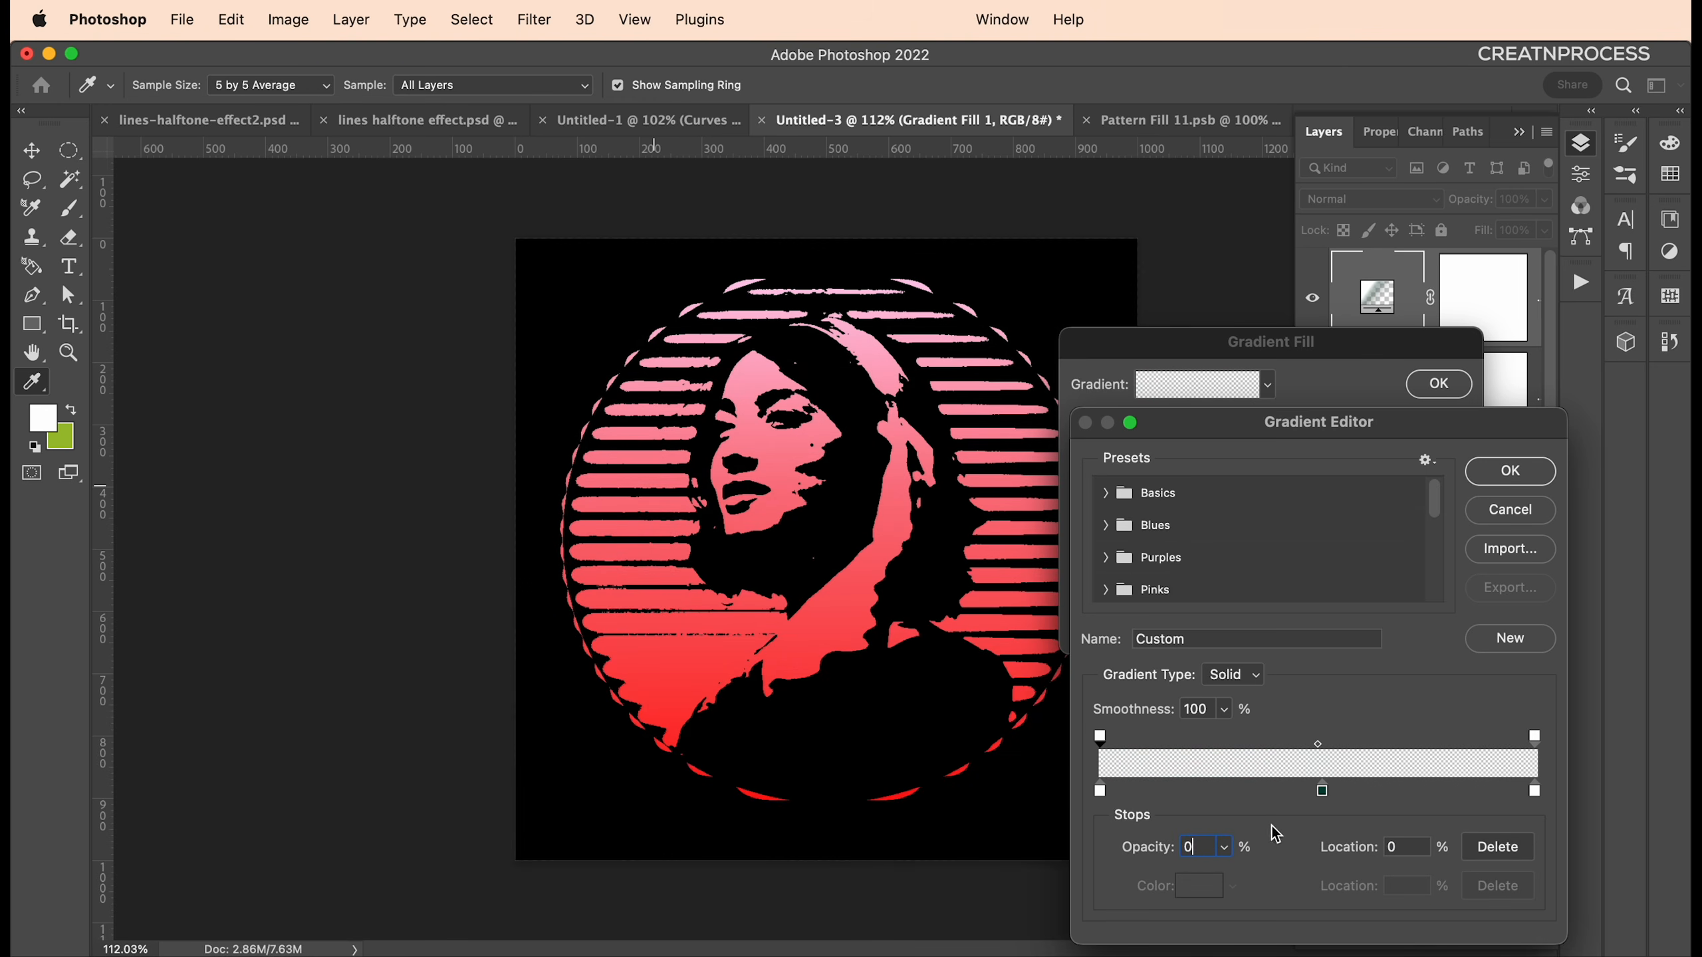
{"action": "left_click", "coordinate": [1326, 743]}
{"action": "type", "text": "100"}
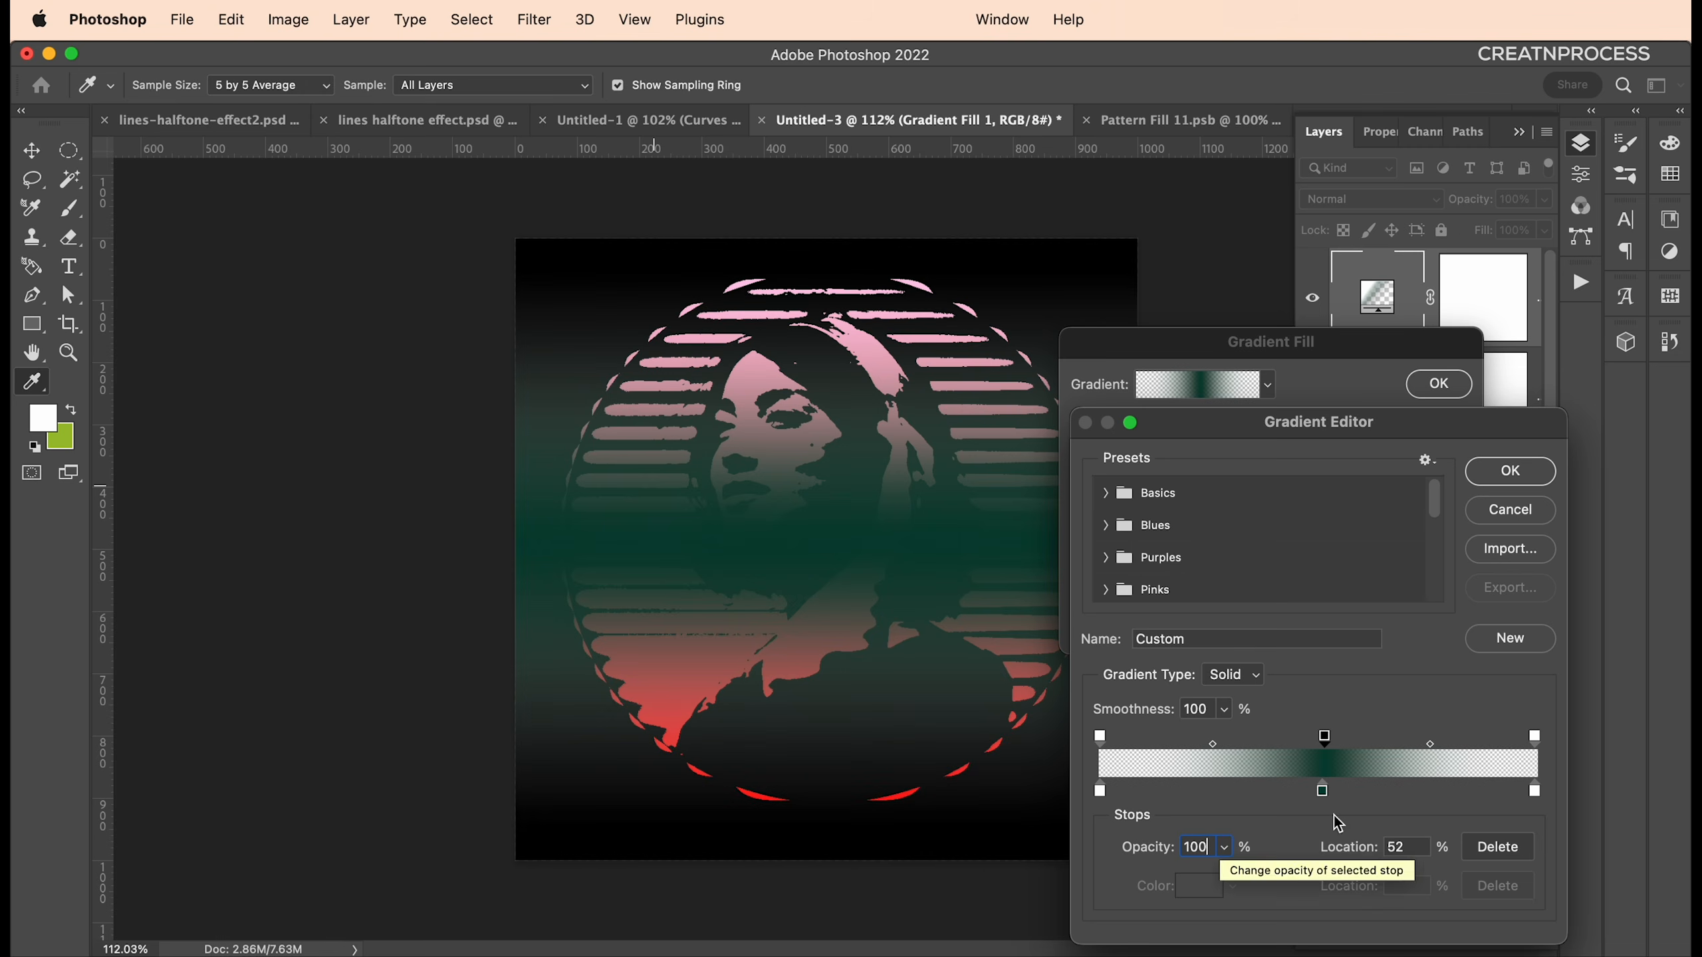
Set the gradient's ending opacity stop to 0% and accept the edited gradient
{"action": "left_click", "coordinate": [1534, 737]}
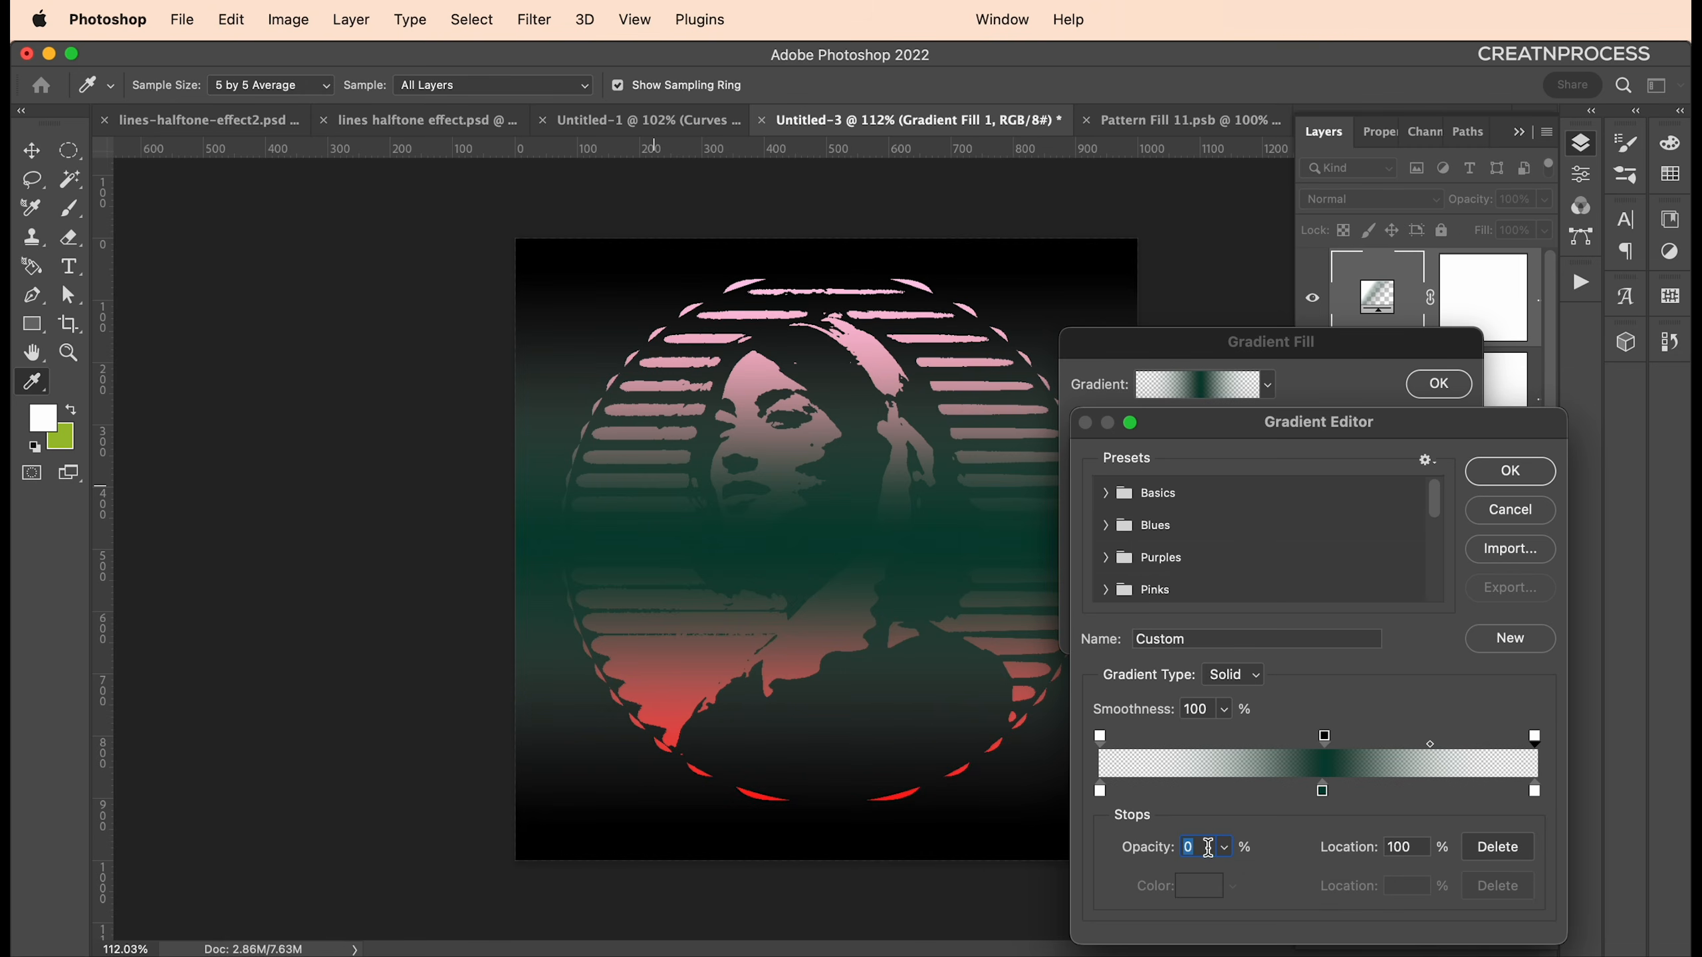
{"action": "type", "text": "1"}
{"action": "key", "text": "BackSpace"}
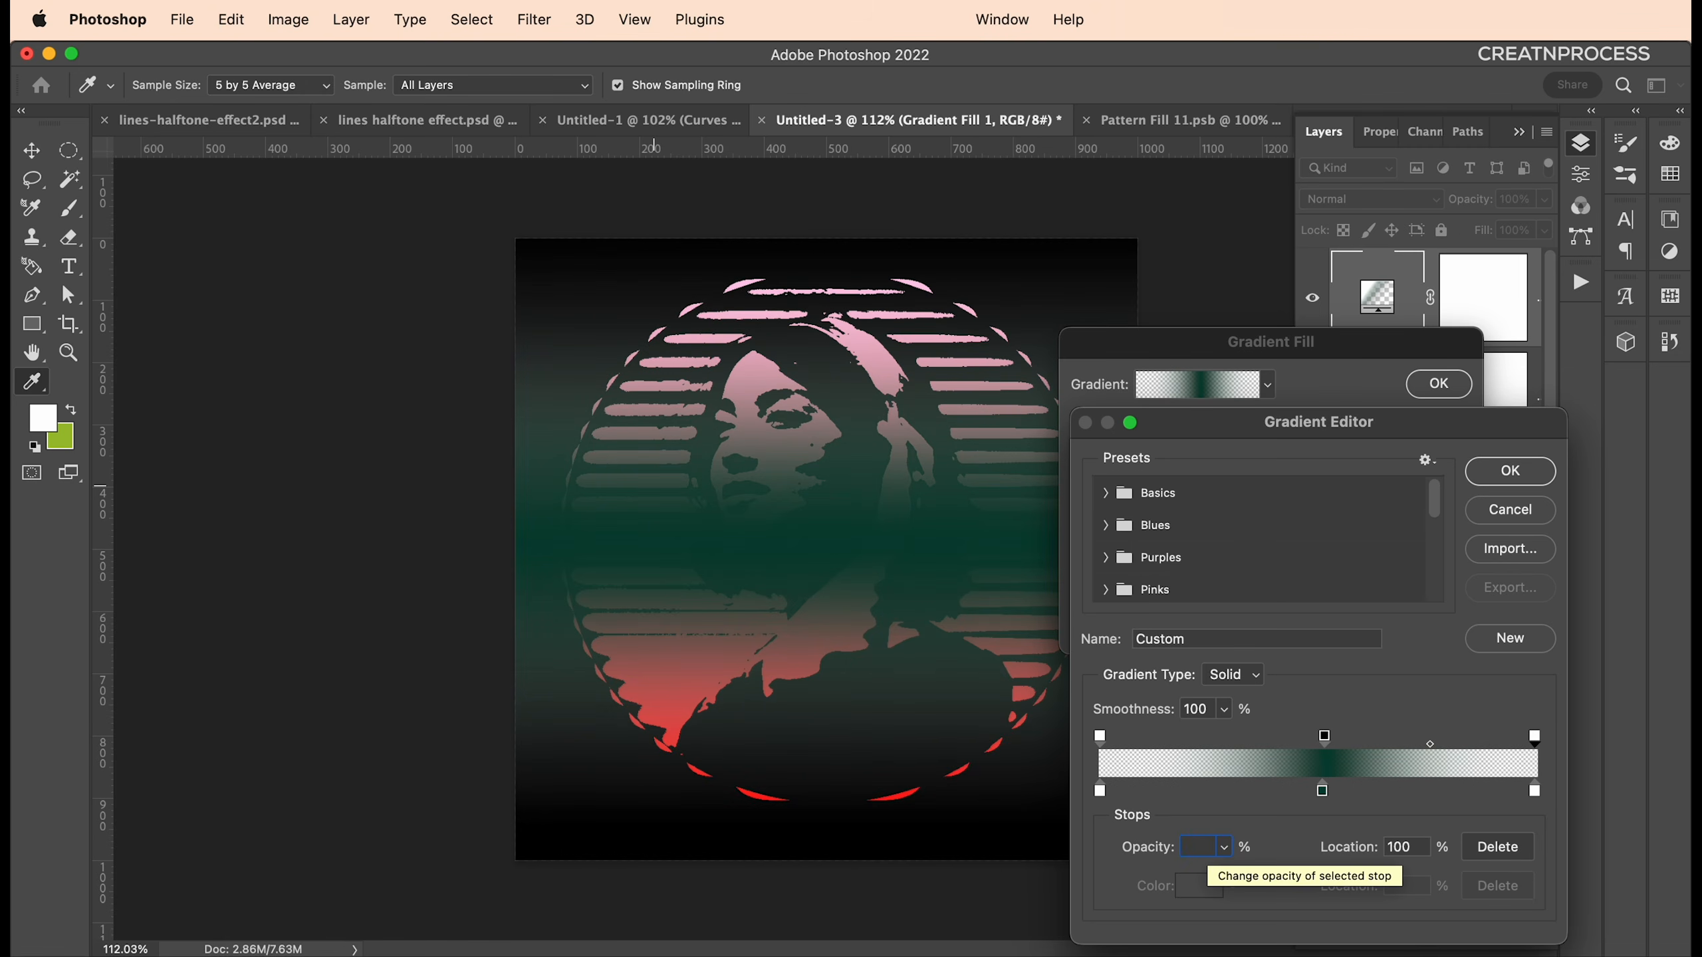
{"action": "type", "text": "0"}
{"action": "key", "text": "Return"}
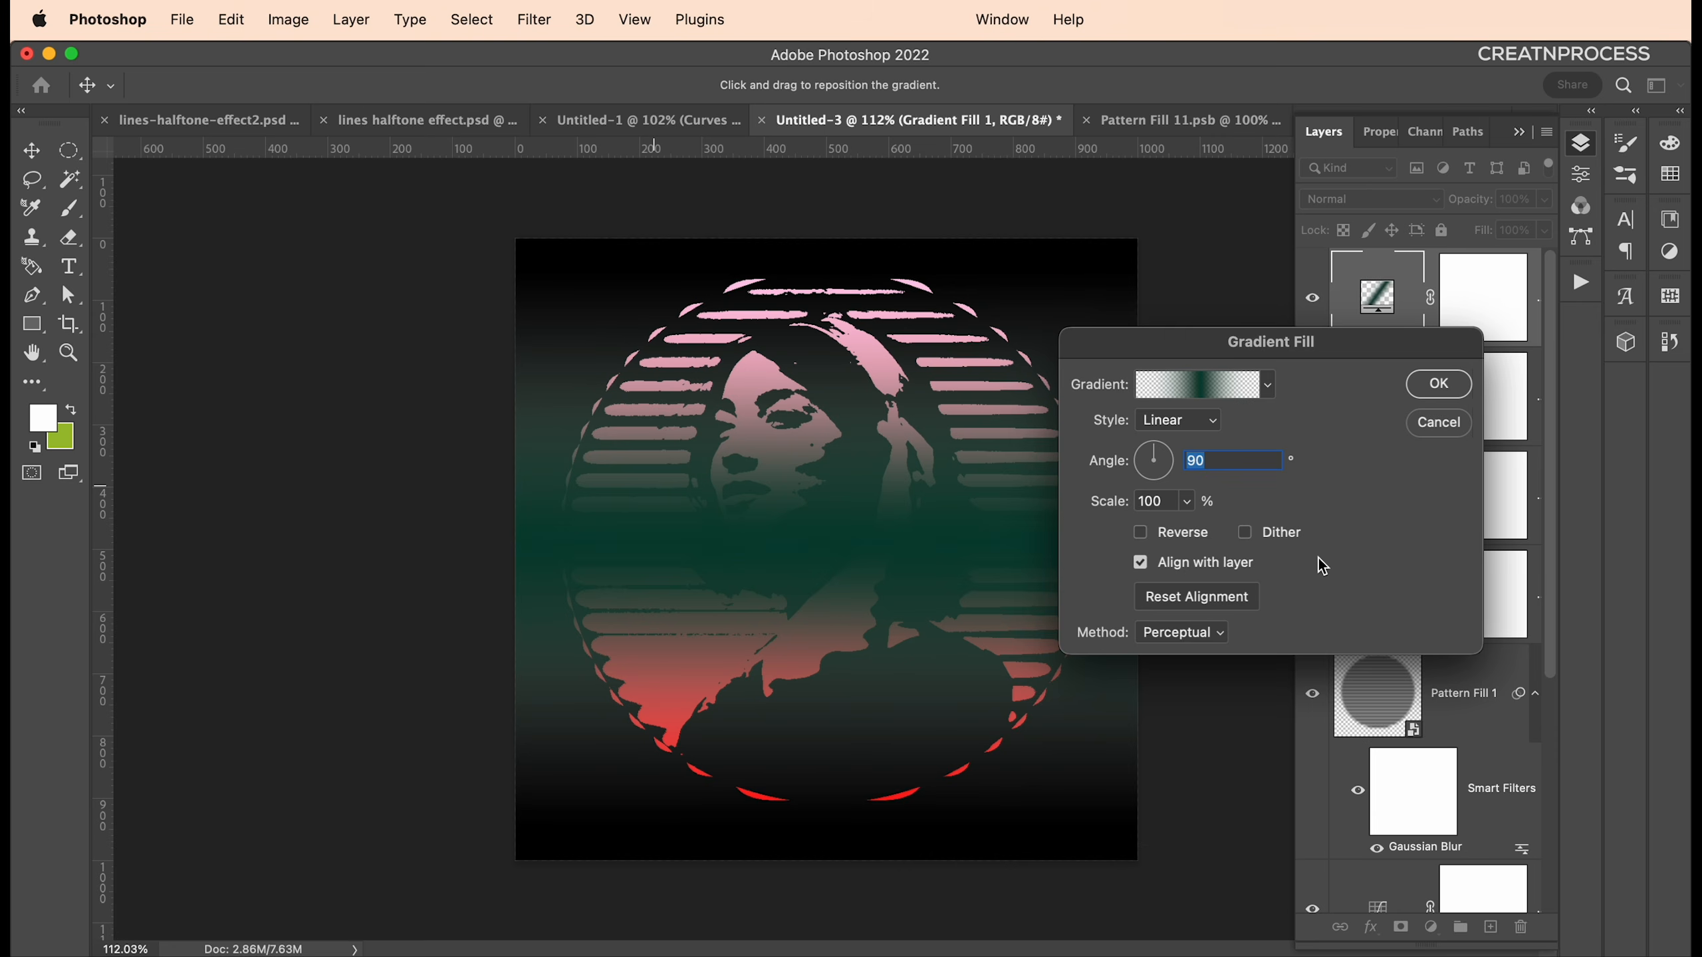
Edit the green gradient again and recolour its white starting colour stop a very dark green
{"action": "left_click", "coordinate": [1221, 397]}
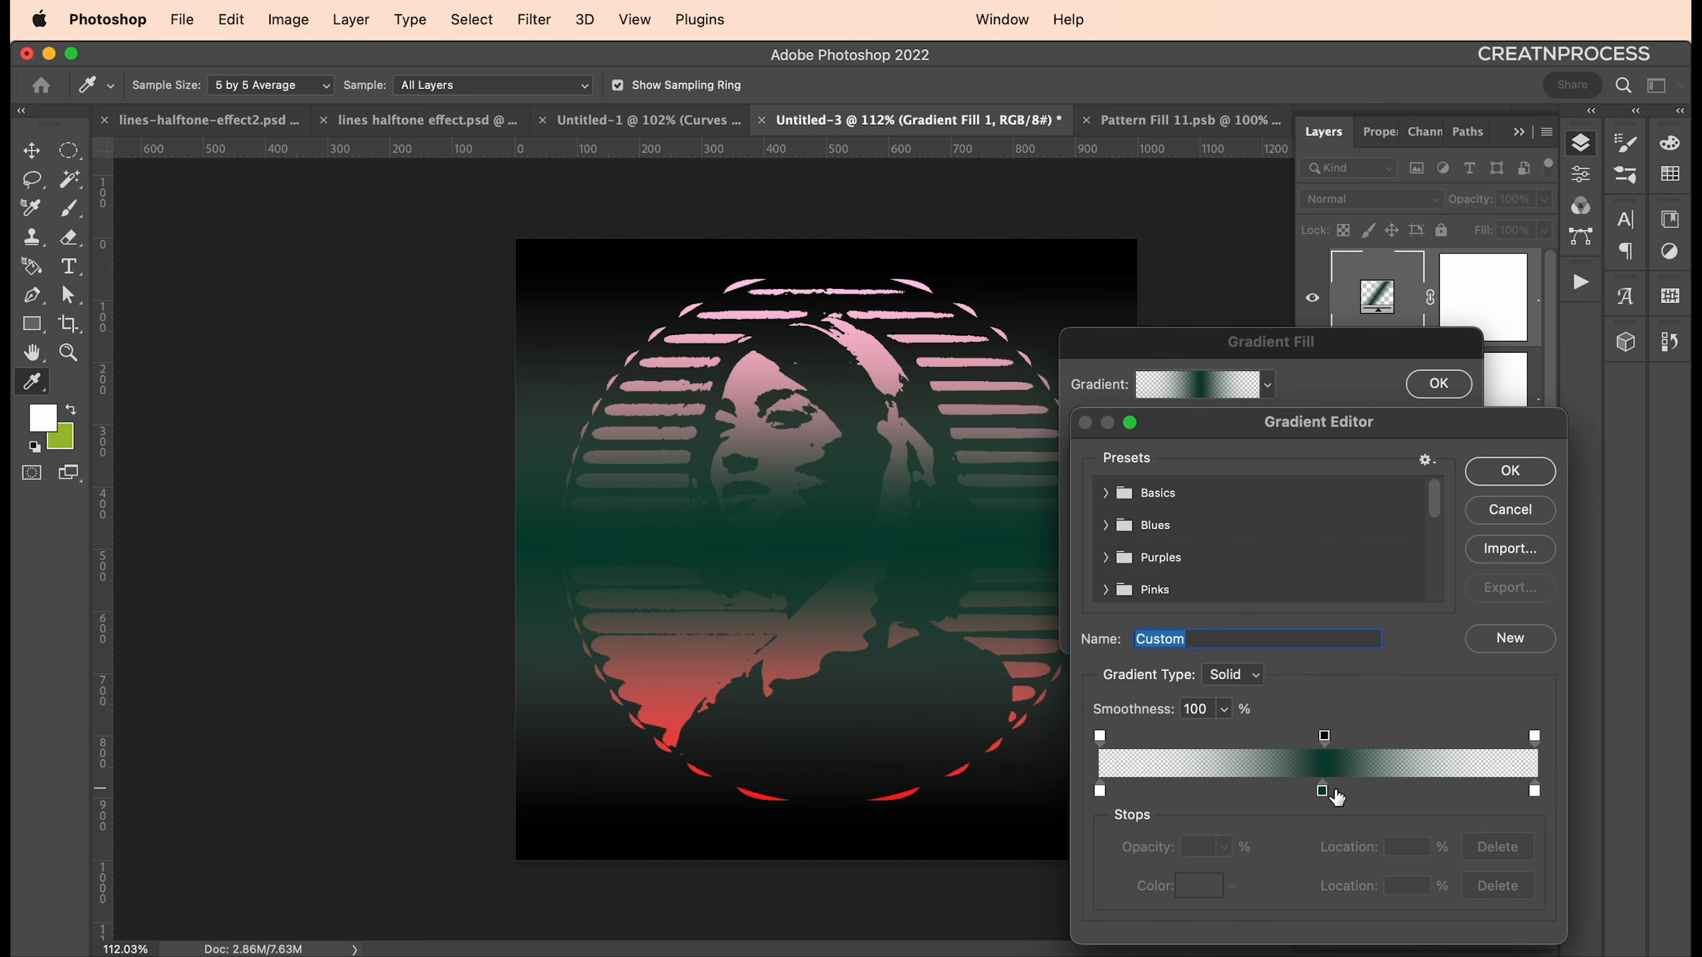
{"action": "left_click", "coordinate": [1325, 737]}
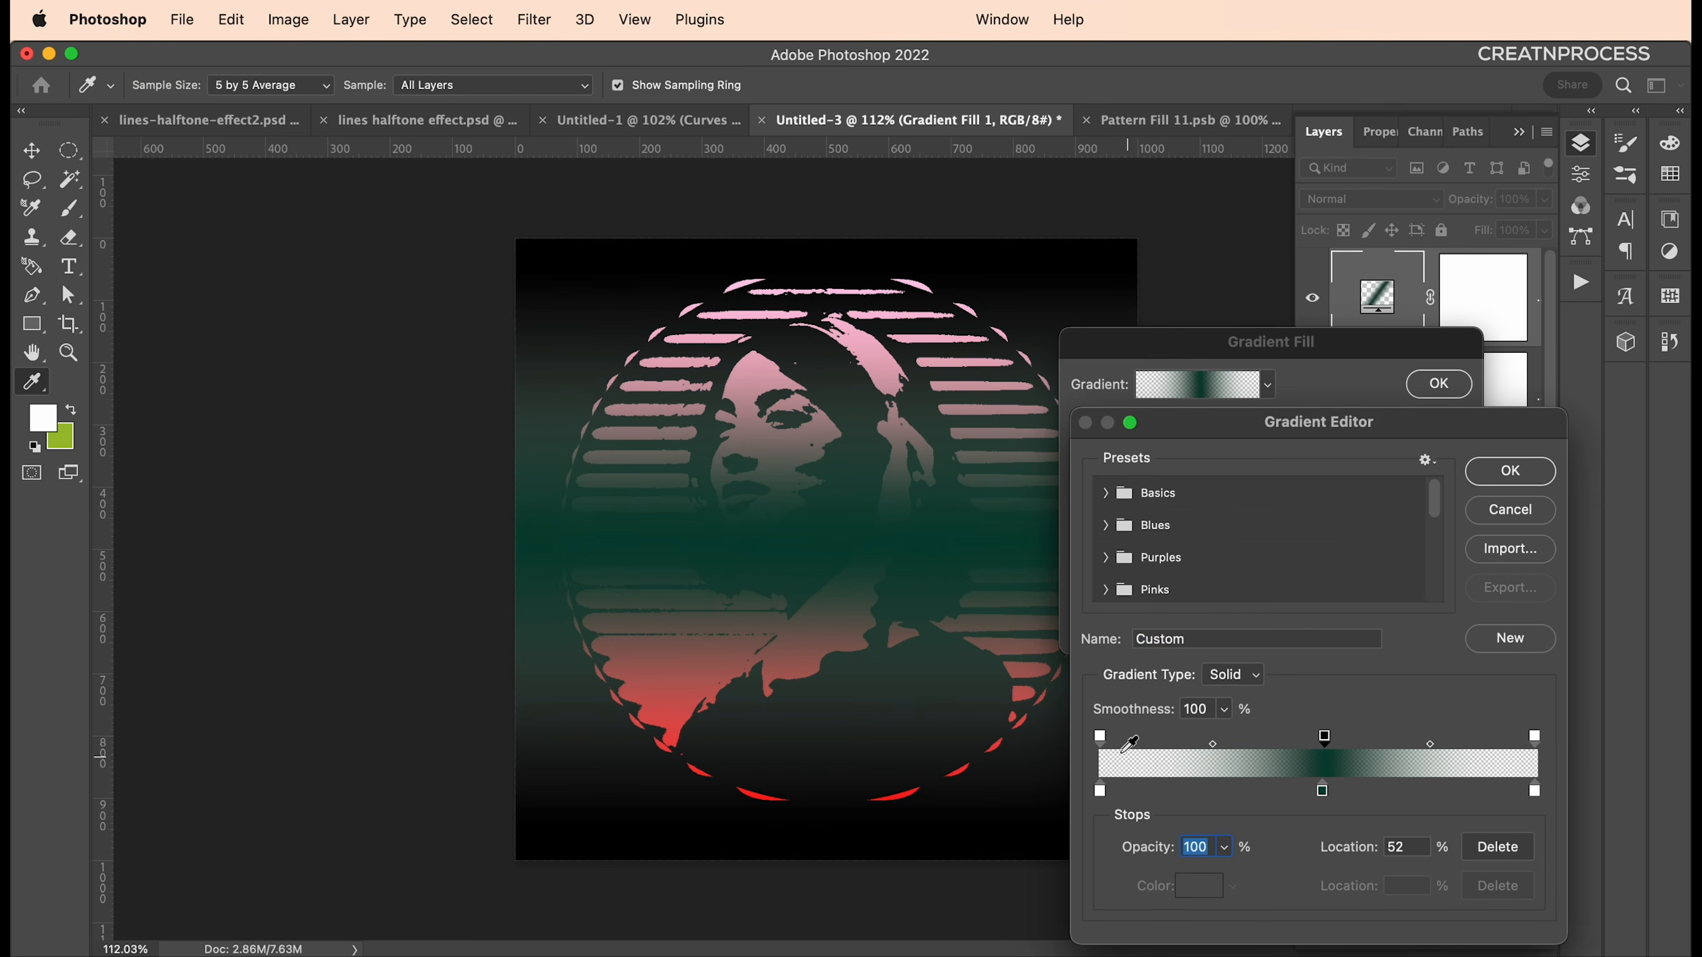
{"action": "left_click", "coordinate": [1100, 737]}
{"action": "left_click", "coordinate": [1103, 795]}
{"action": "left_click", "coordinate": [1192, 880]}
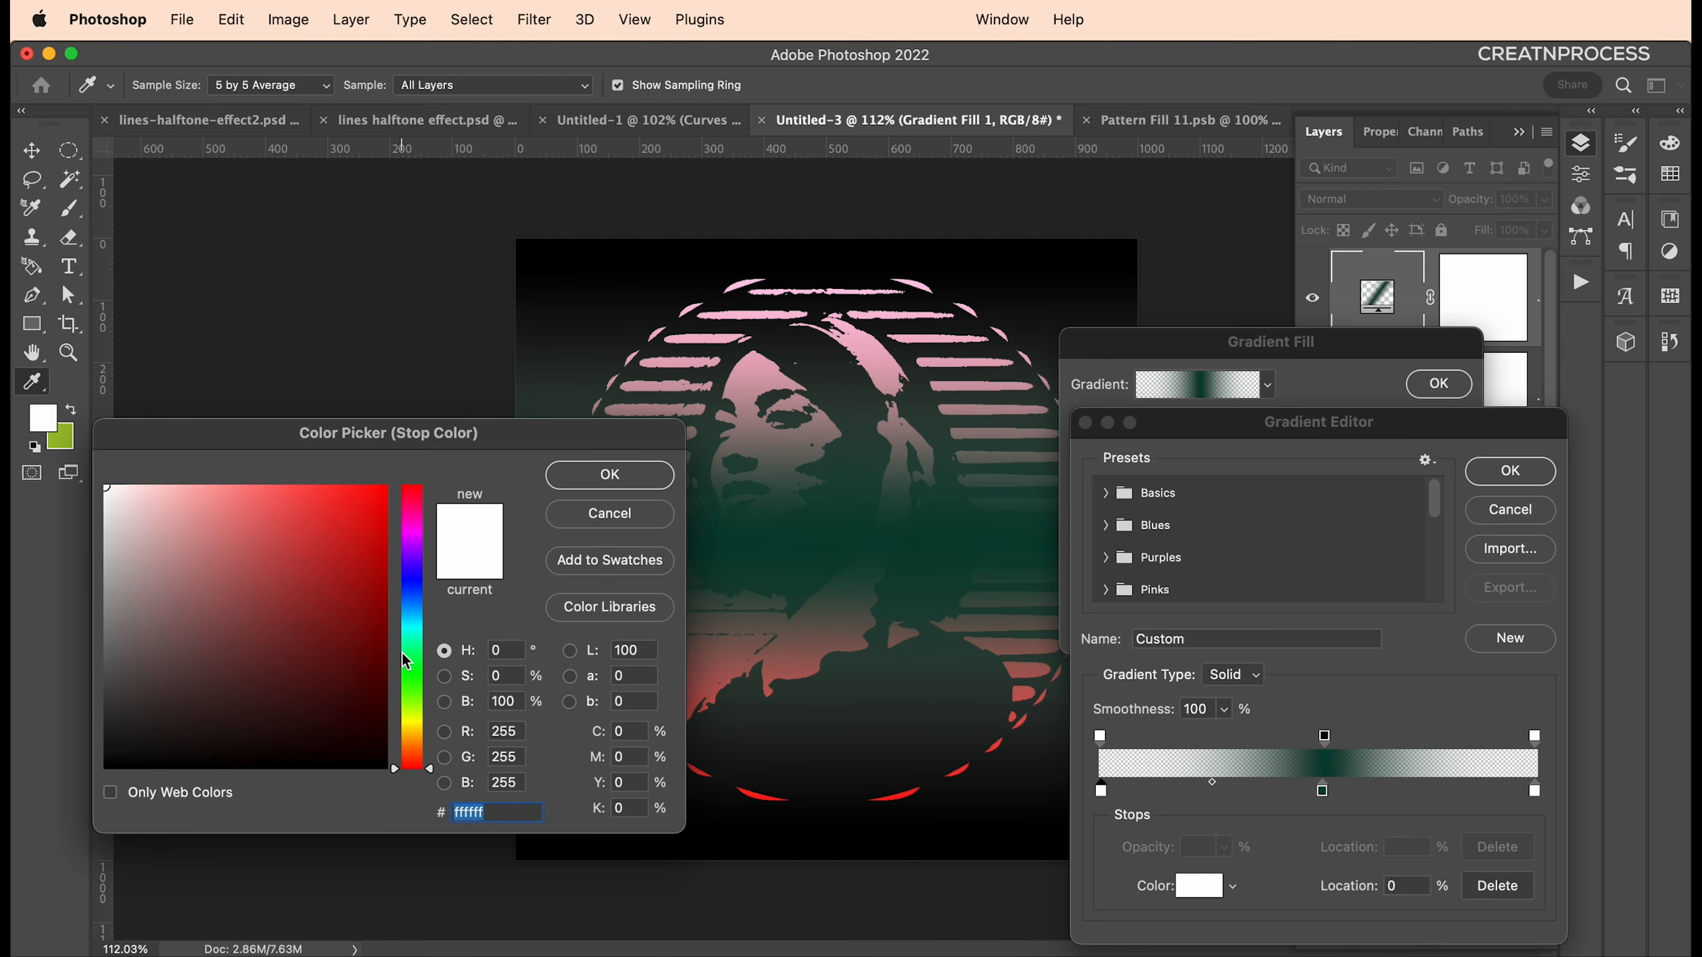
{"action": "left_click_drag", "start_coordinate": [405, 655], "coordinate": [411, 635]}
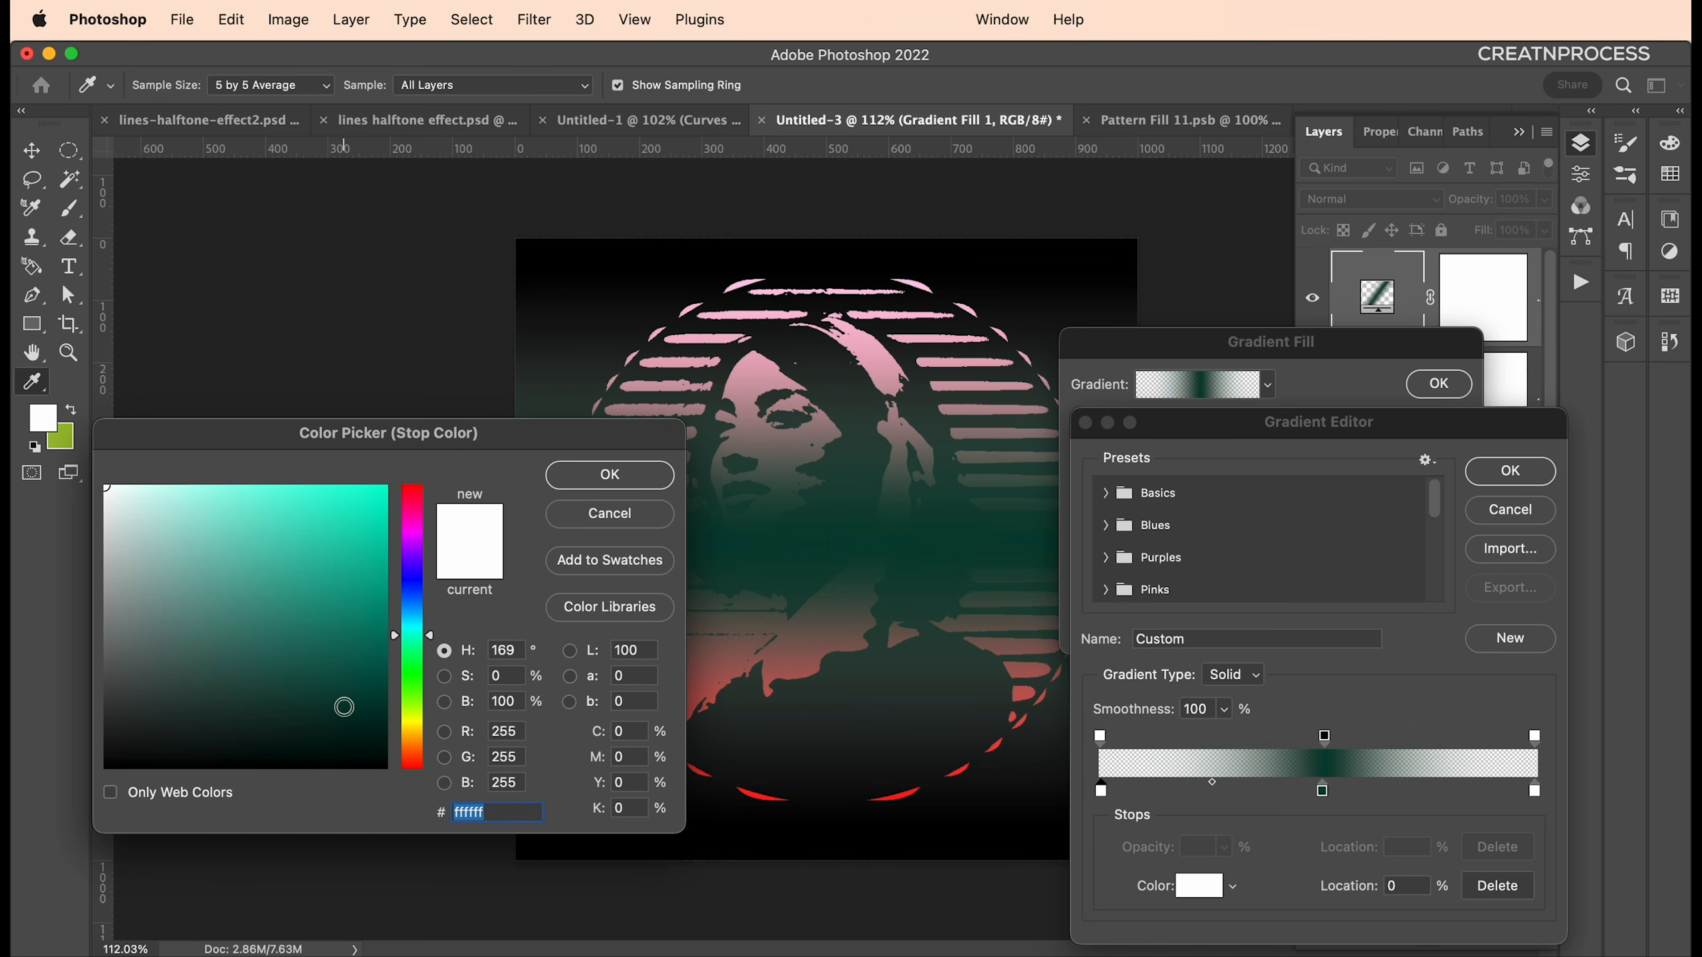
{"action": "left_click", "coordinate": [359, 711]}
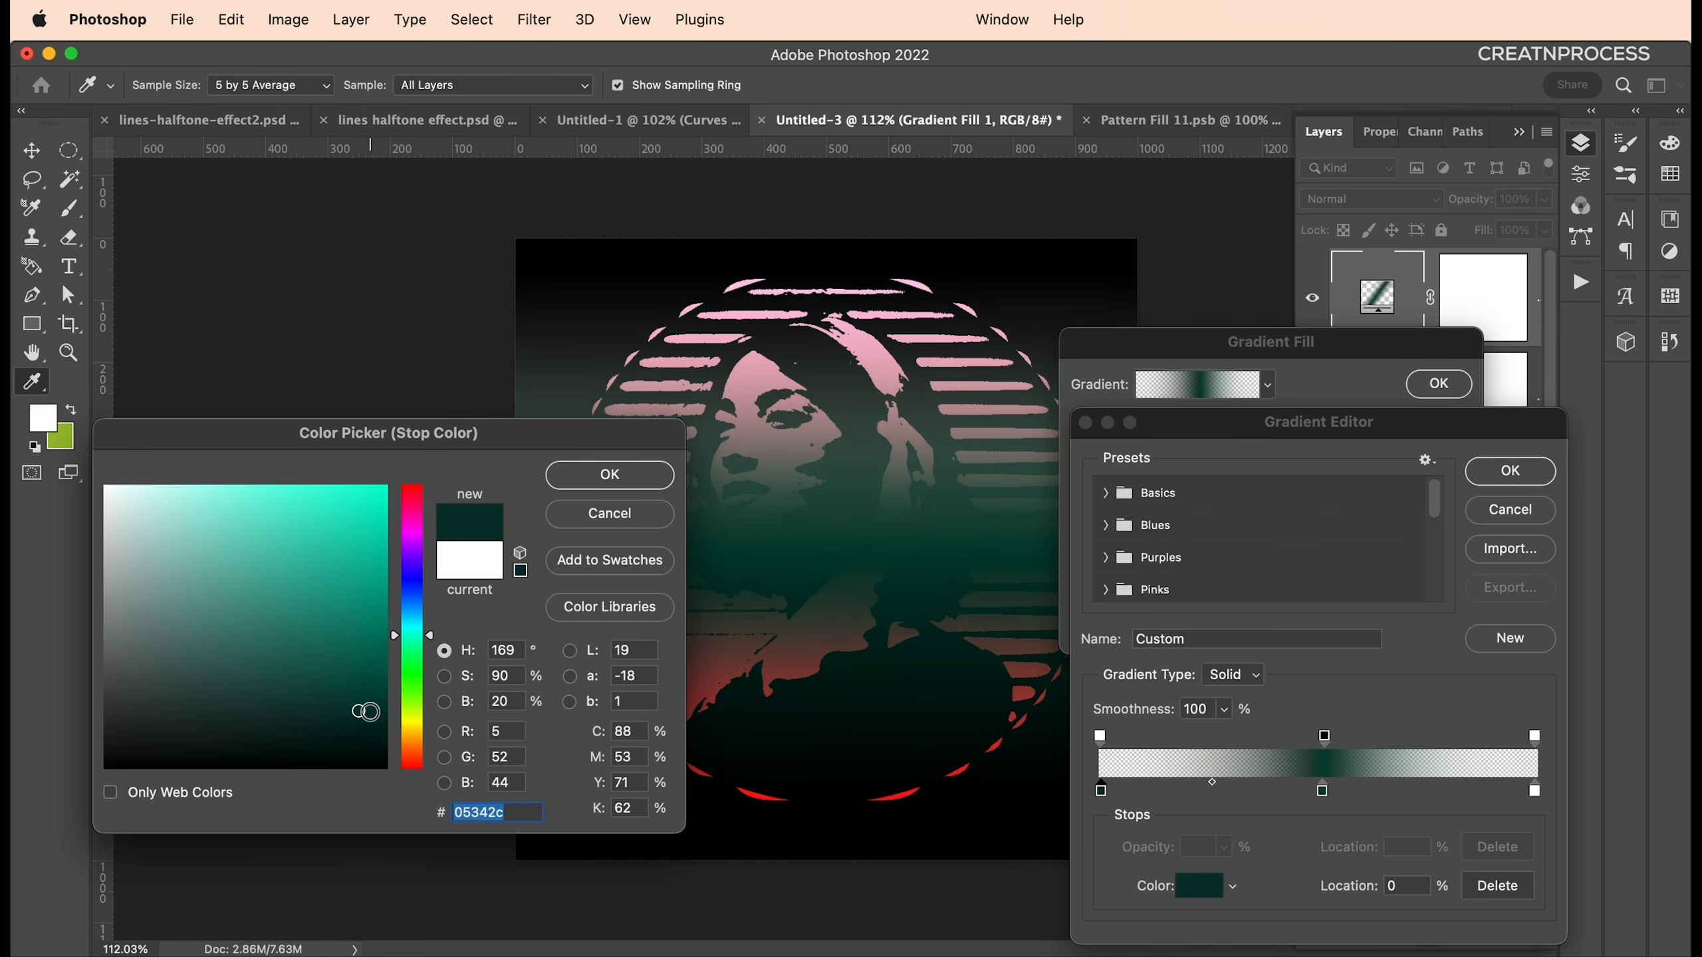
{"action": "left_click_drag", "start_coordinate": [368, 711], "coordinate": [380, 726]}
{"action": "left_click", "coordinate": [590, 477]}
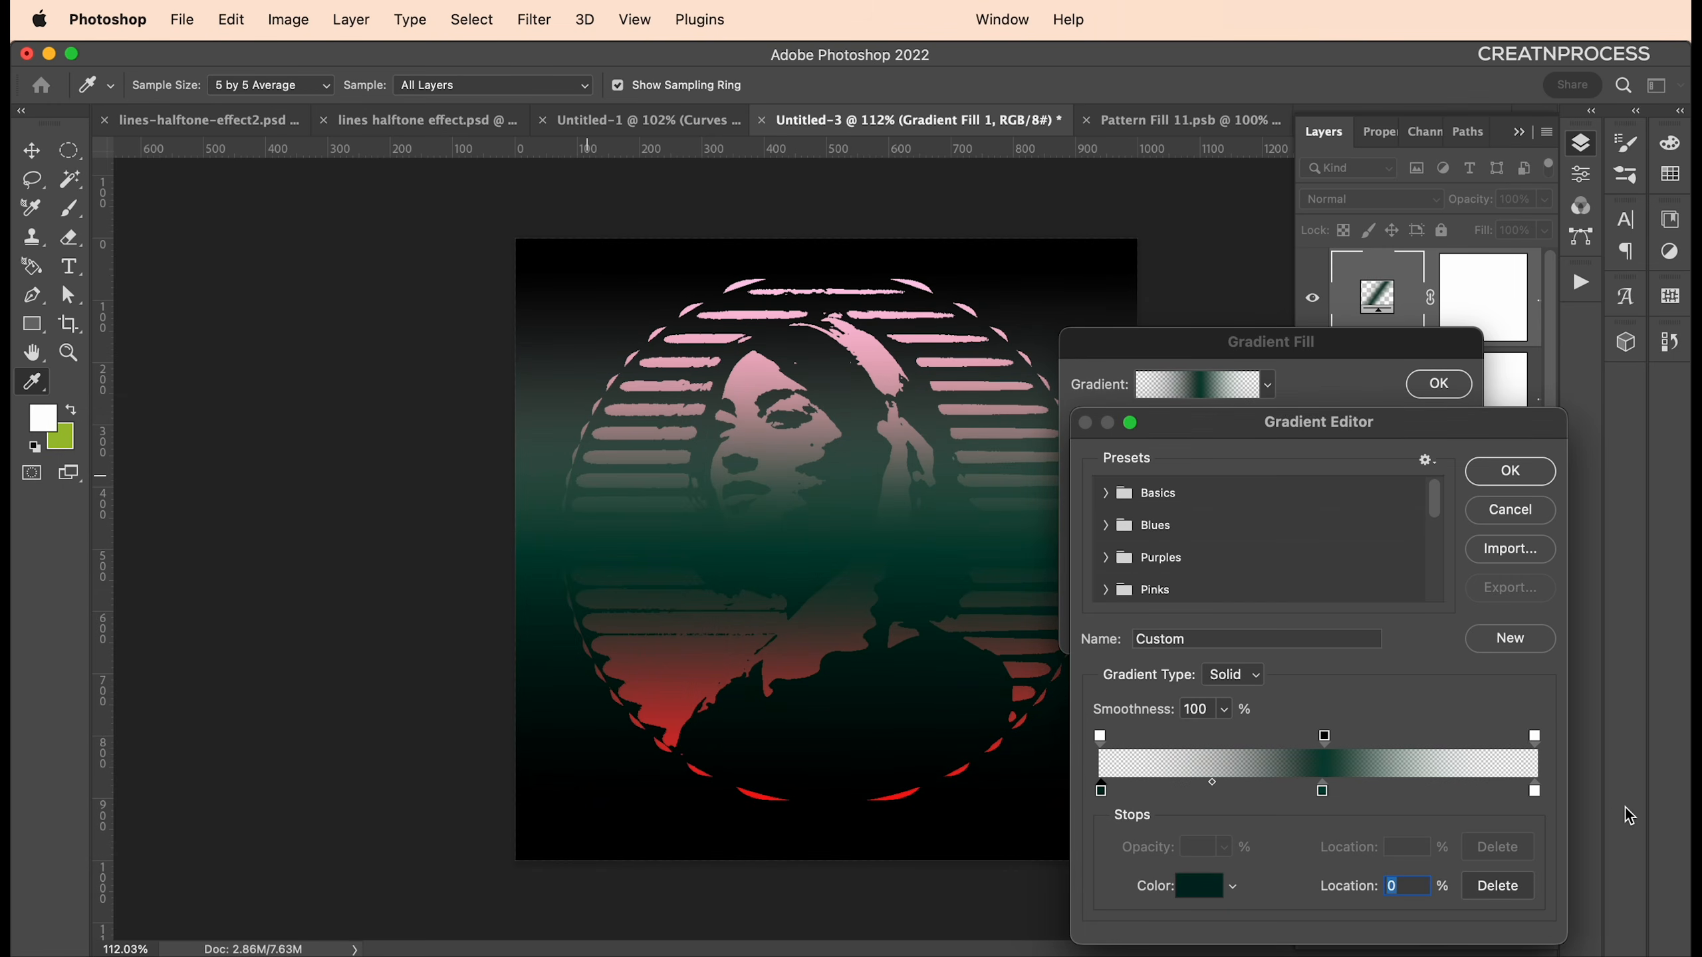
Recolour the gradient's white ending colour stop the same very dark green
{"action": "double_click", "coordinate": [1536, 792]}
{"action": "mouse_move", "coordinate": [407, 655]}
{"action": "left_mouse_down"}
{"action": "mouse_move", "coordinate": [404, 640]}
{"action": "mouse_move", "coordinate": [377, 724]}
{"action": "left_mouse_up"}
{"action": "left_click", "coordinate": [607, 476]}
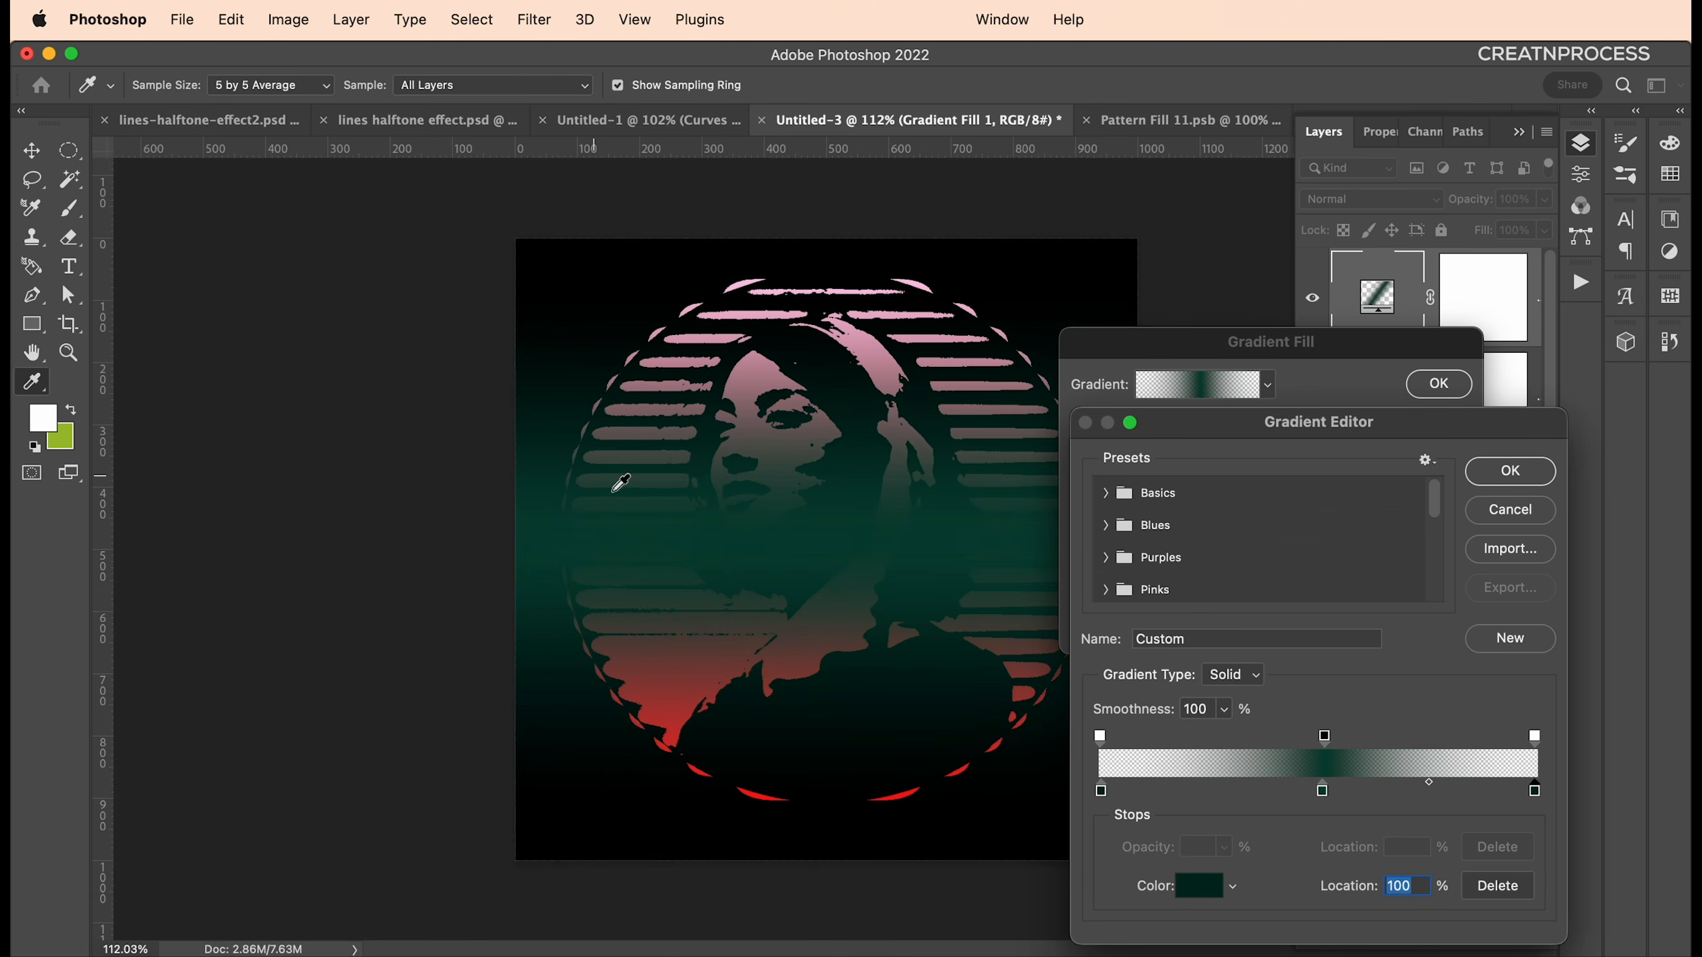
Shift the gradient's middle opacity and colour stops toward its start and move the first colour midpoint to location 29%
{"action": "left_click_drag", "start_coordinate": [1325, 737], "coordinate": [1278, 738]}
{"action": "left_click_drag", "start_coordinate": [1323, 792], "coordinate": [1170, 798]}
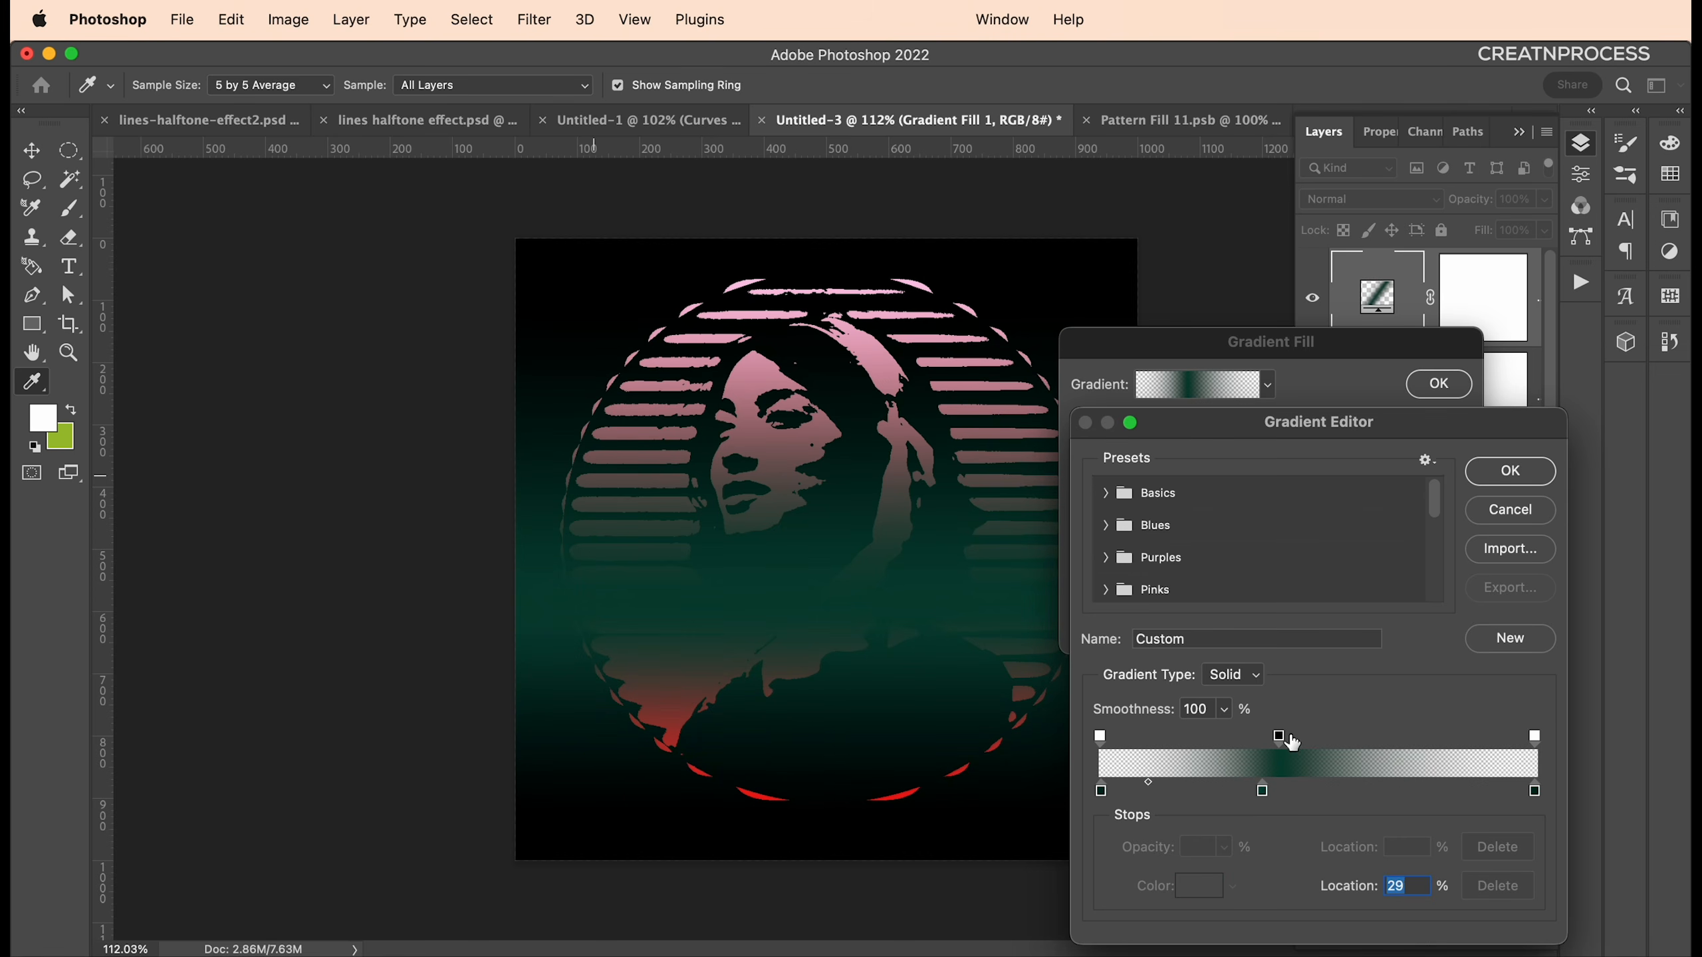
{"action": "left_click", "coordinate": [1269, 790]}
Spread the opacity midpoints outward, with the first at 21%, place the middle opacity stop at 42%, and apply the gradient fill
{"action": "mouse_move", "coordinate": [1401, 785]}
{"action": "left_mouse_down"}
{"action": "mouse_move", "coordinate": [1455, 782]}
{"action": "mouse_move", "coordinate": [1455, 737]}
{"action": "mouse_move", "coordinate": [1472, 744]}
{"action": "left_mouse_up"}
{"action": "left_click", "coordinate": [1278, 735]}
{"action": "left_click", "coordinate": [1278, 737]}
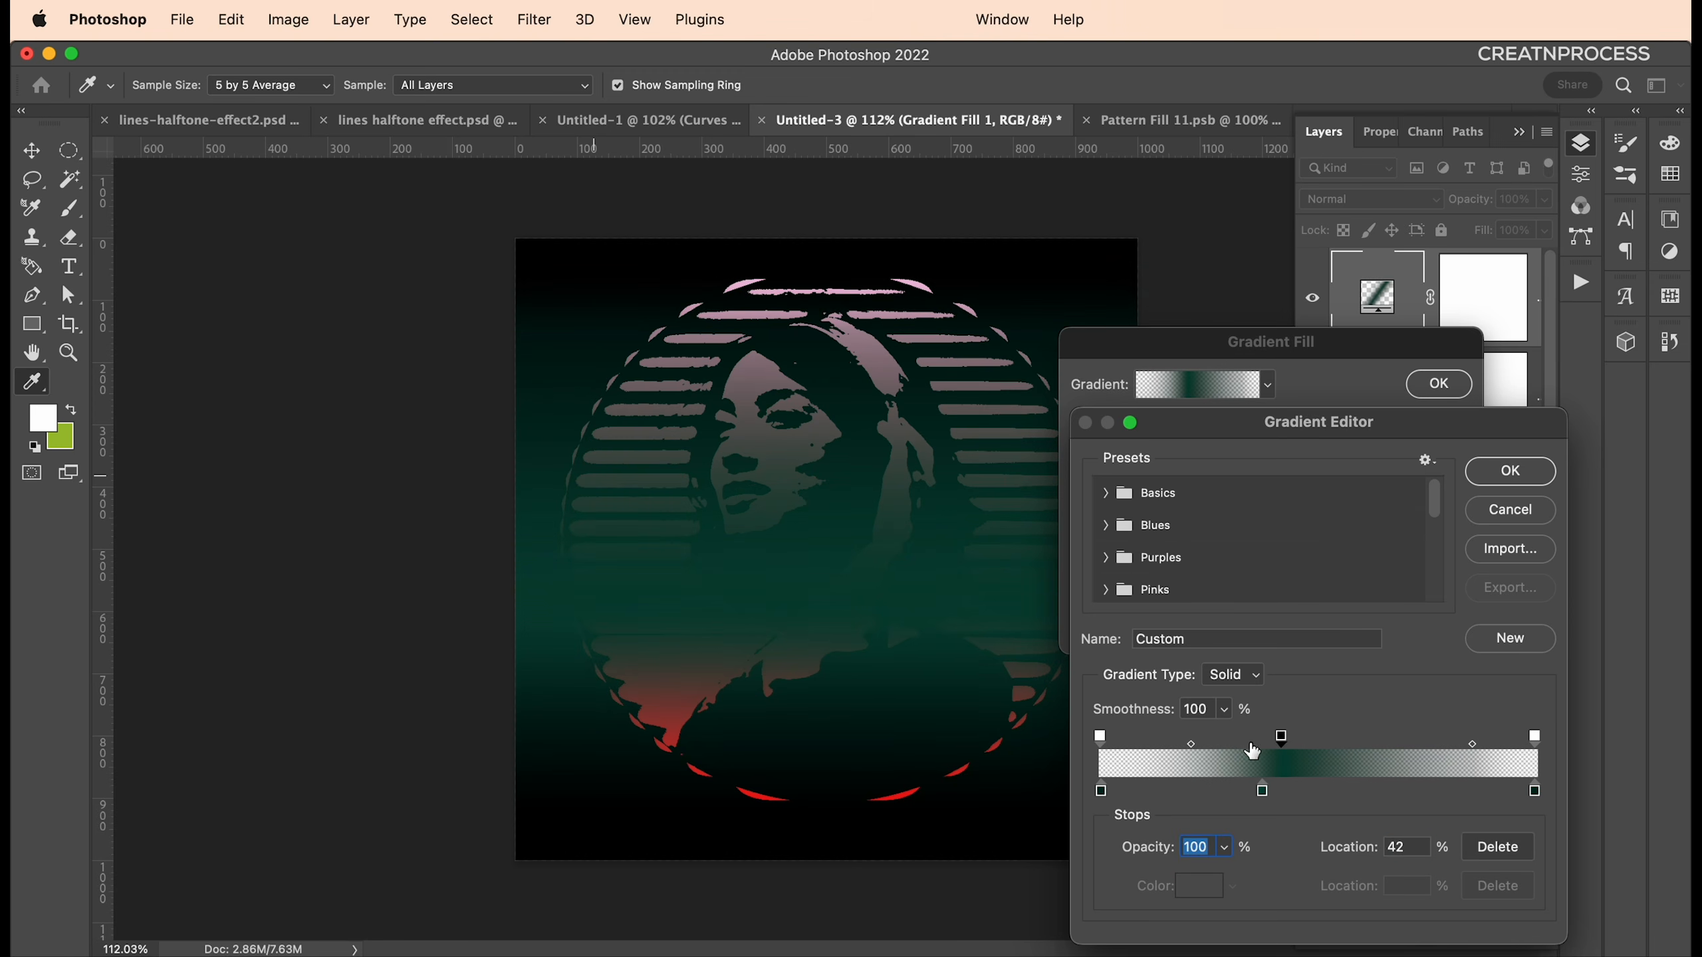
{"action": "left_click_drag", "start_coordinate": [1192, 744], "coordinate": [1139, 745]}
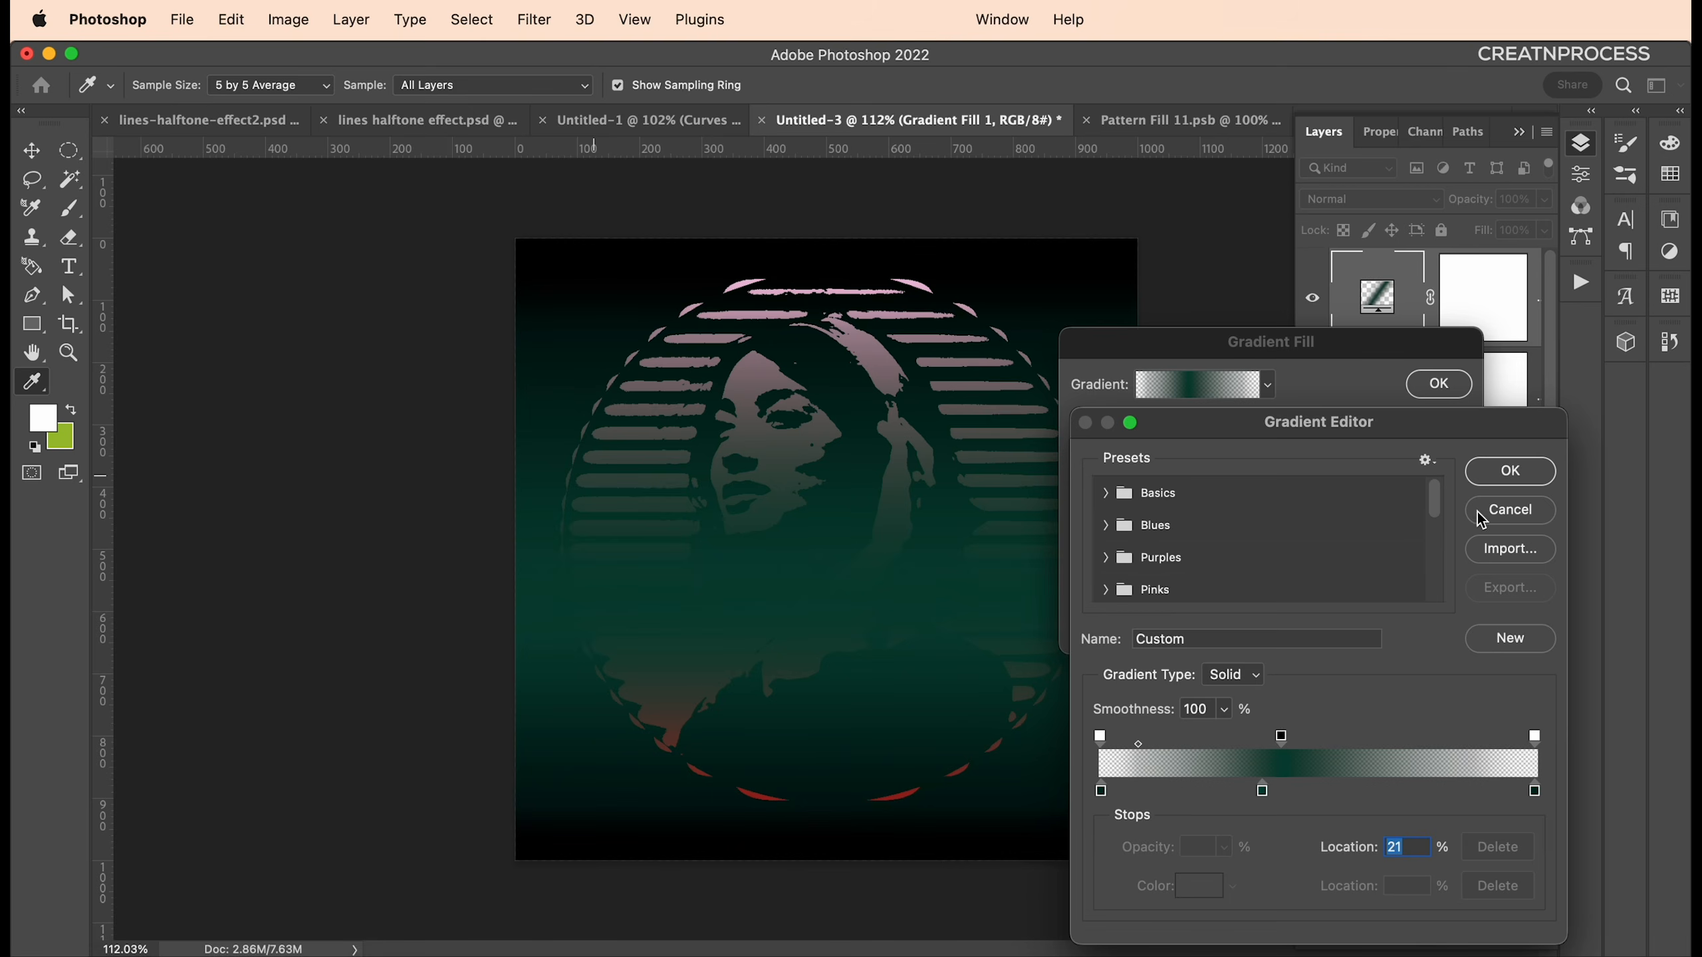
{"action": "left_click", "coordinate": [1493, 478]}
{"action": "left_click", "coordinate": [1433, 383]}
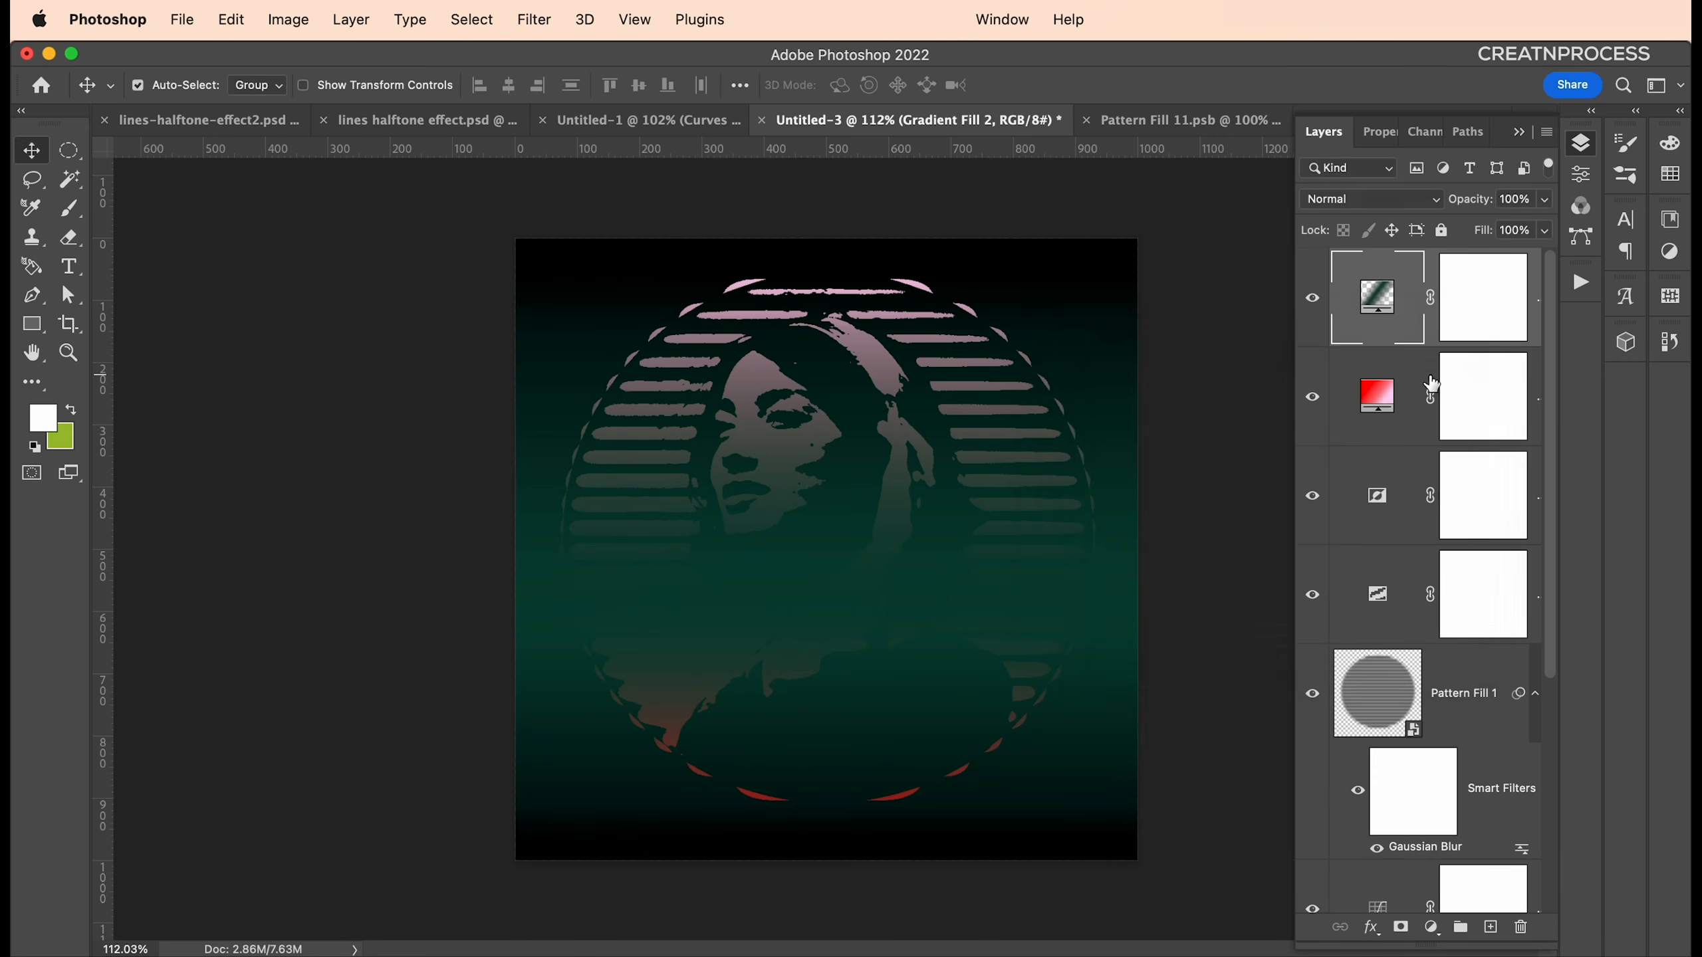
Set the green gradient fill layer's blend mode to Lighten
{"action": "left_click", "coordinate": [1368, 208]}
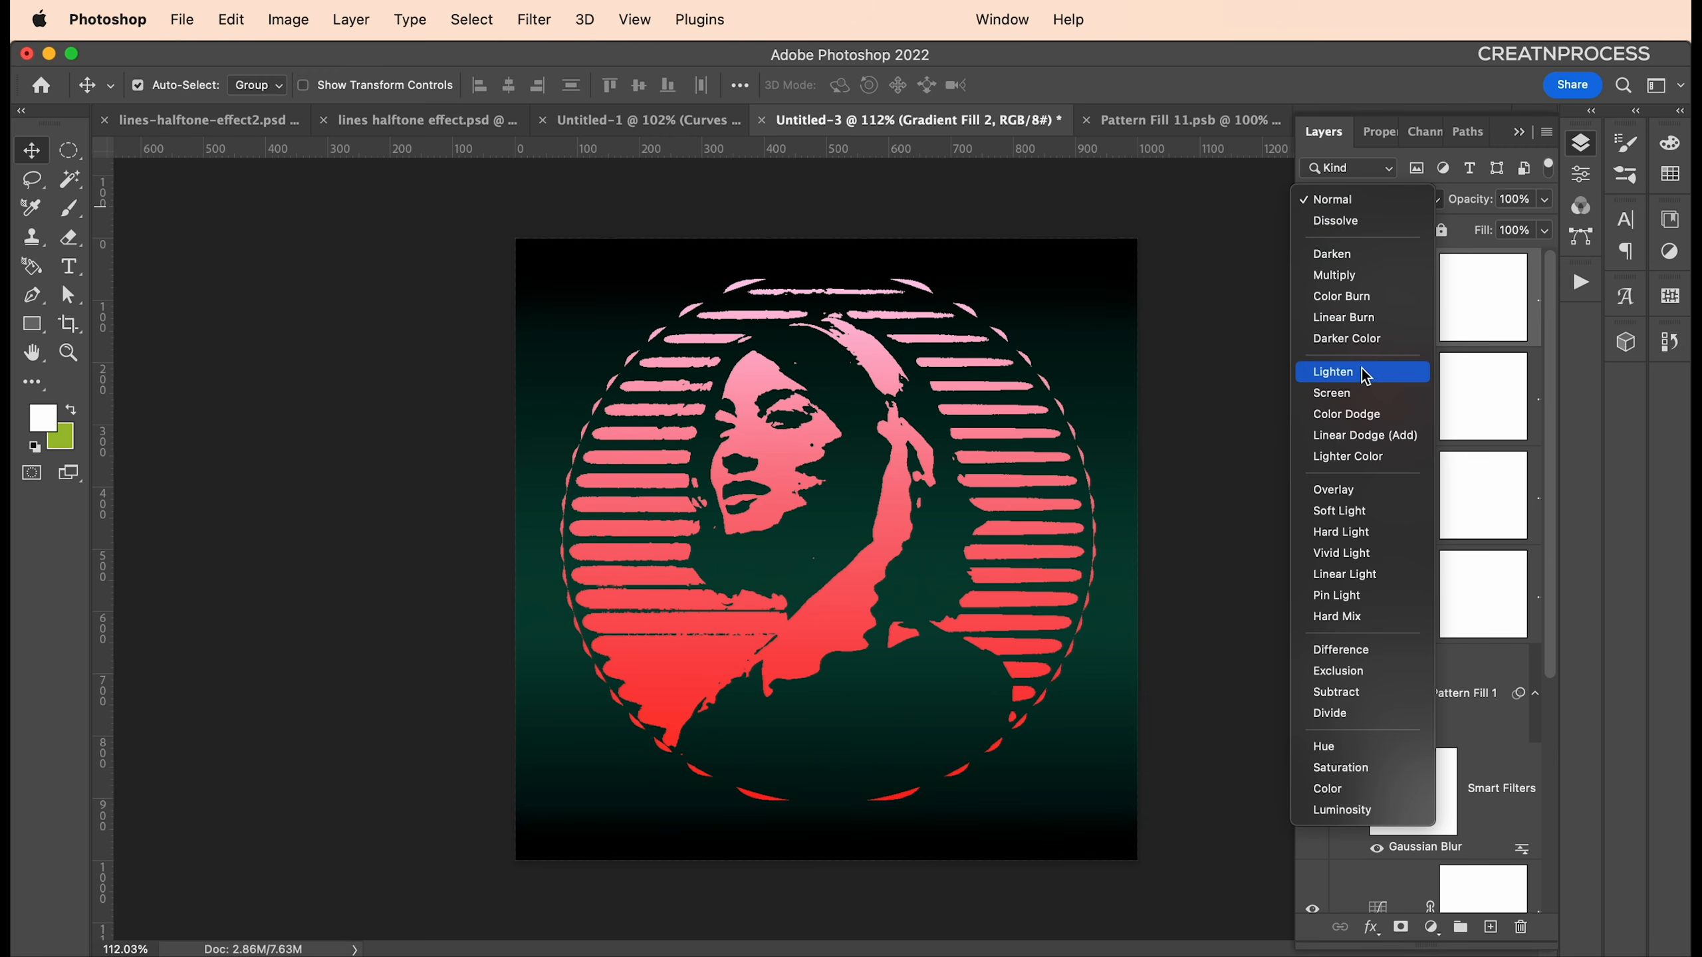
{"action": "left_click", "coordinate": [1365, 375]}
{"action": "left_click", "coordinate": [1315, 290]}
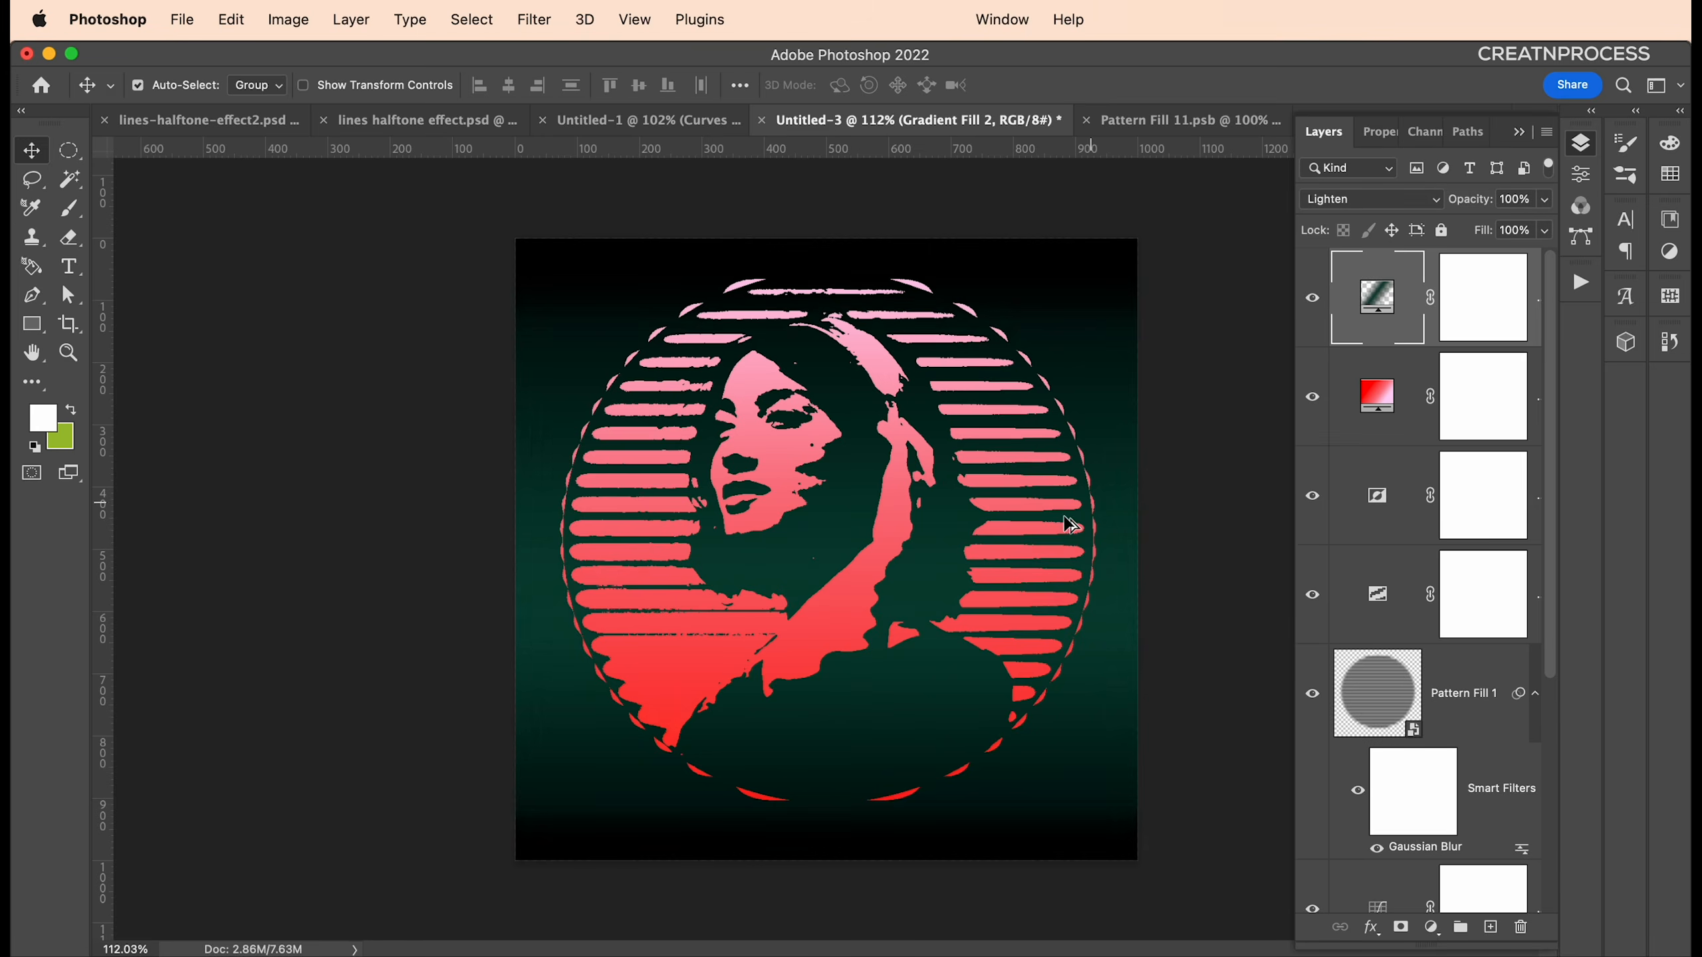
Reopen the green gradient for editing and set its middle colour stop to about location 38%
{"action": "scroll", "coordinate": [1040, 530], "scroll_direction": "down", "scroll_amount": 3}
{"action": "scroll", "coordinate": [970, 570], "scroll_direction": "up", "scroll_amount": 3}
{"action": "double_click", "coordinate": [1377, 297]}
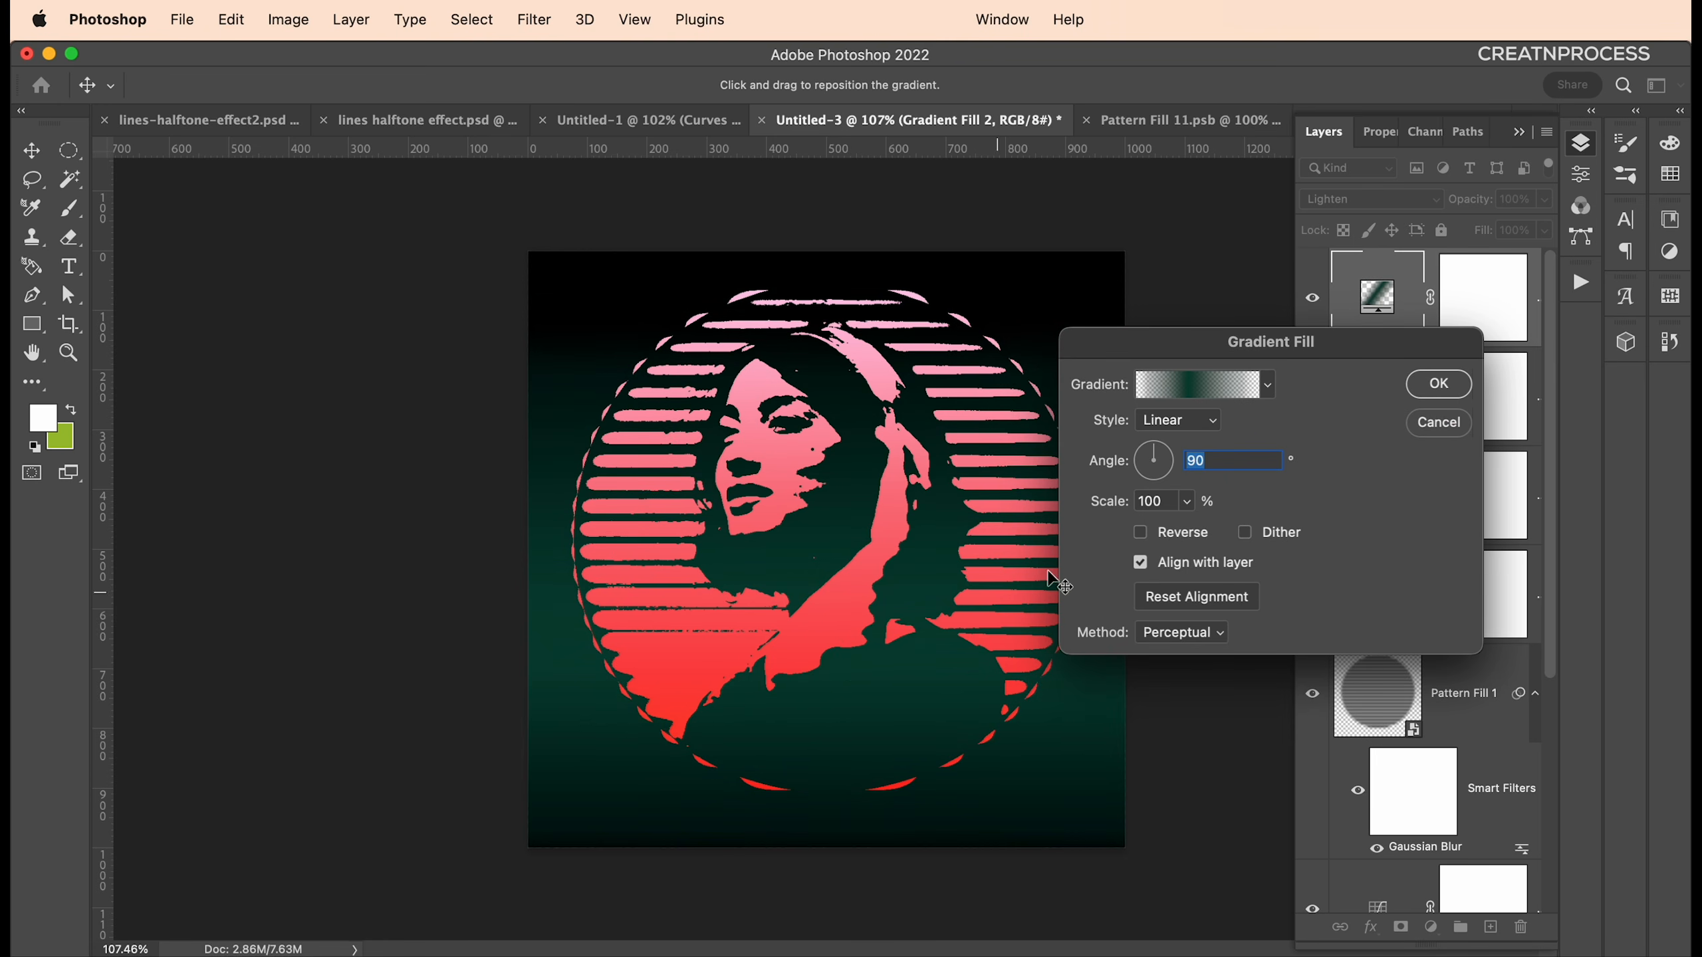
{"action": "left_click", "coordinate": [1197, 388]}
{"action": "left_click_drag", "start_coordinate": [1262, 792], "coordinate": [1265, 791]}
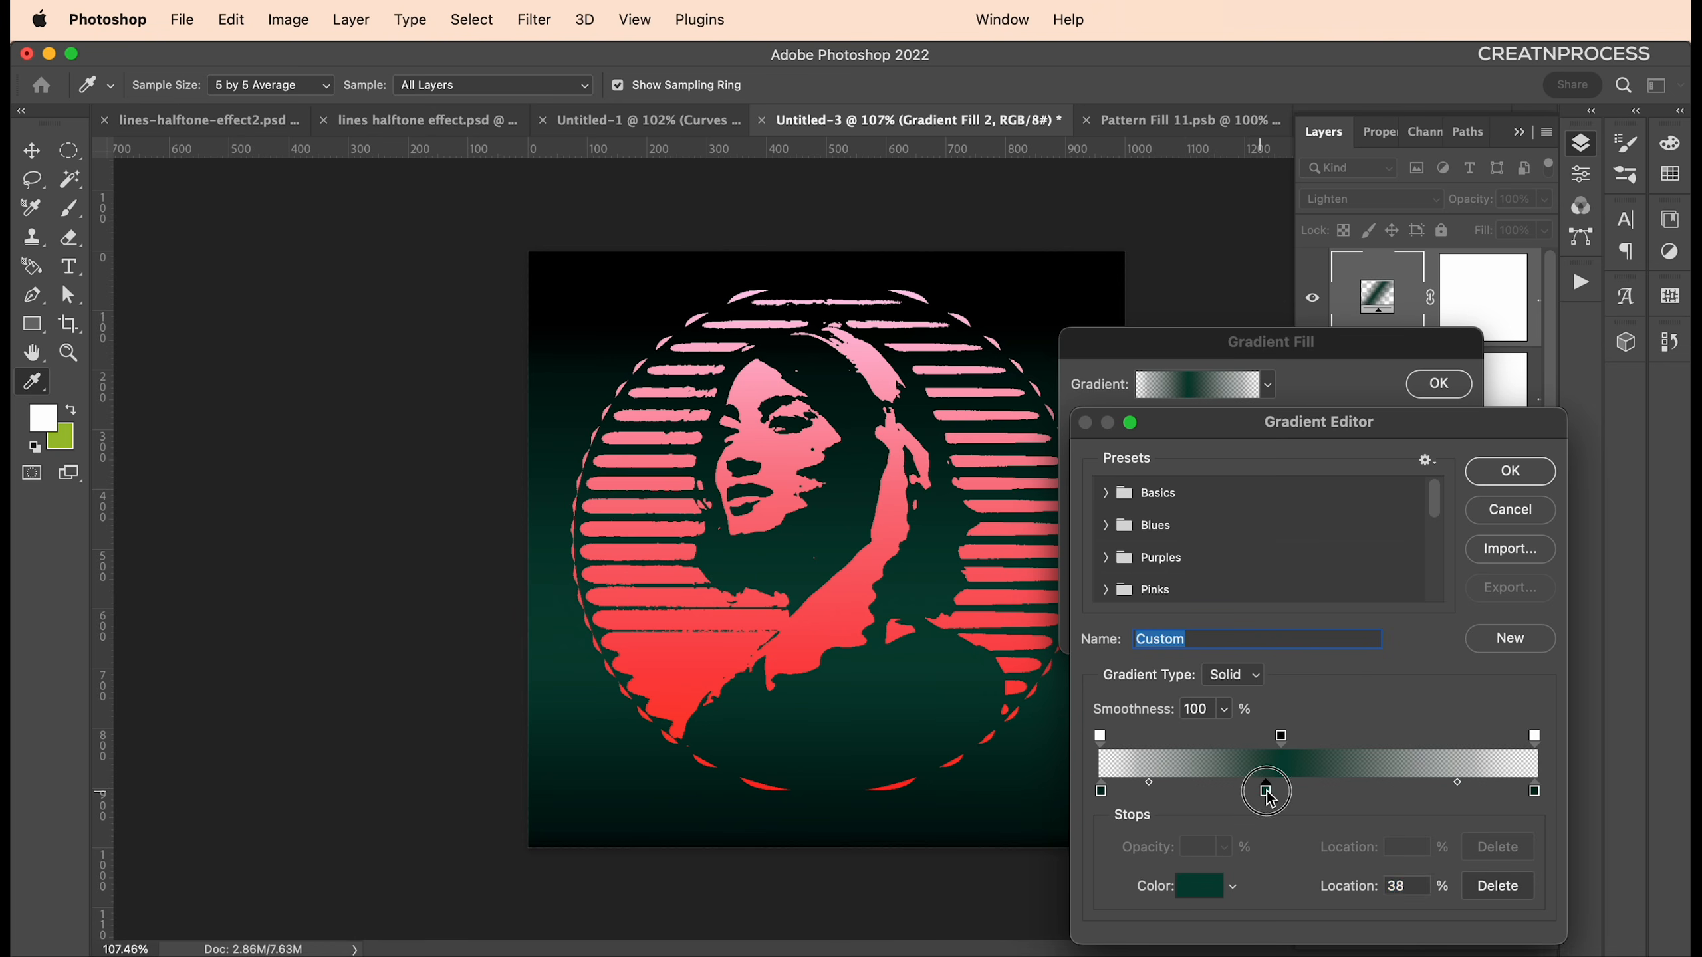
Set the first opacity midpoint of the green gradient to location 35% and apply the gradient fill
{"action": "left_click_drag", "start_coordinate": [1151, 784], "coordinate": [1165, 743]}
{"action": "left_click", "coordinate": [1279, 738]}
{"action": "scroll", "coordinate": [882, 704], "scroll_direction": "down", "scroll_amount": 2}
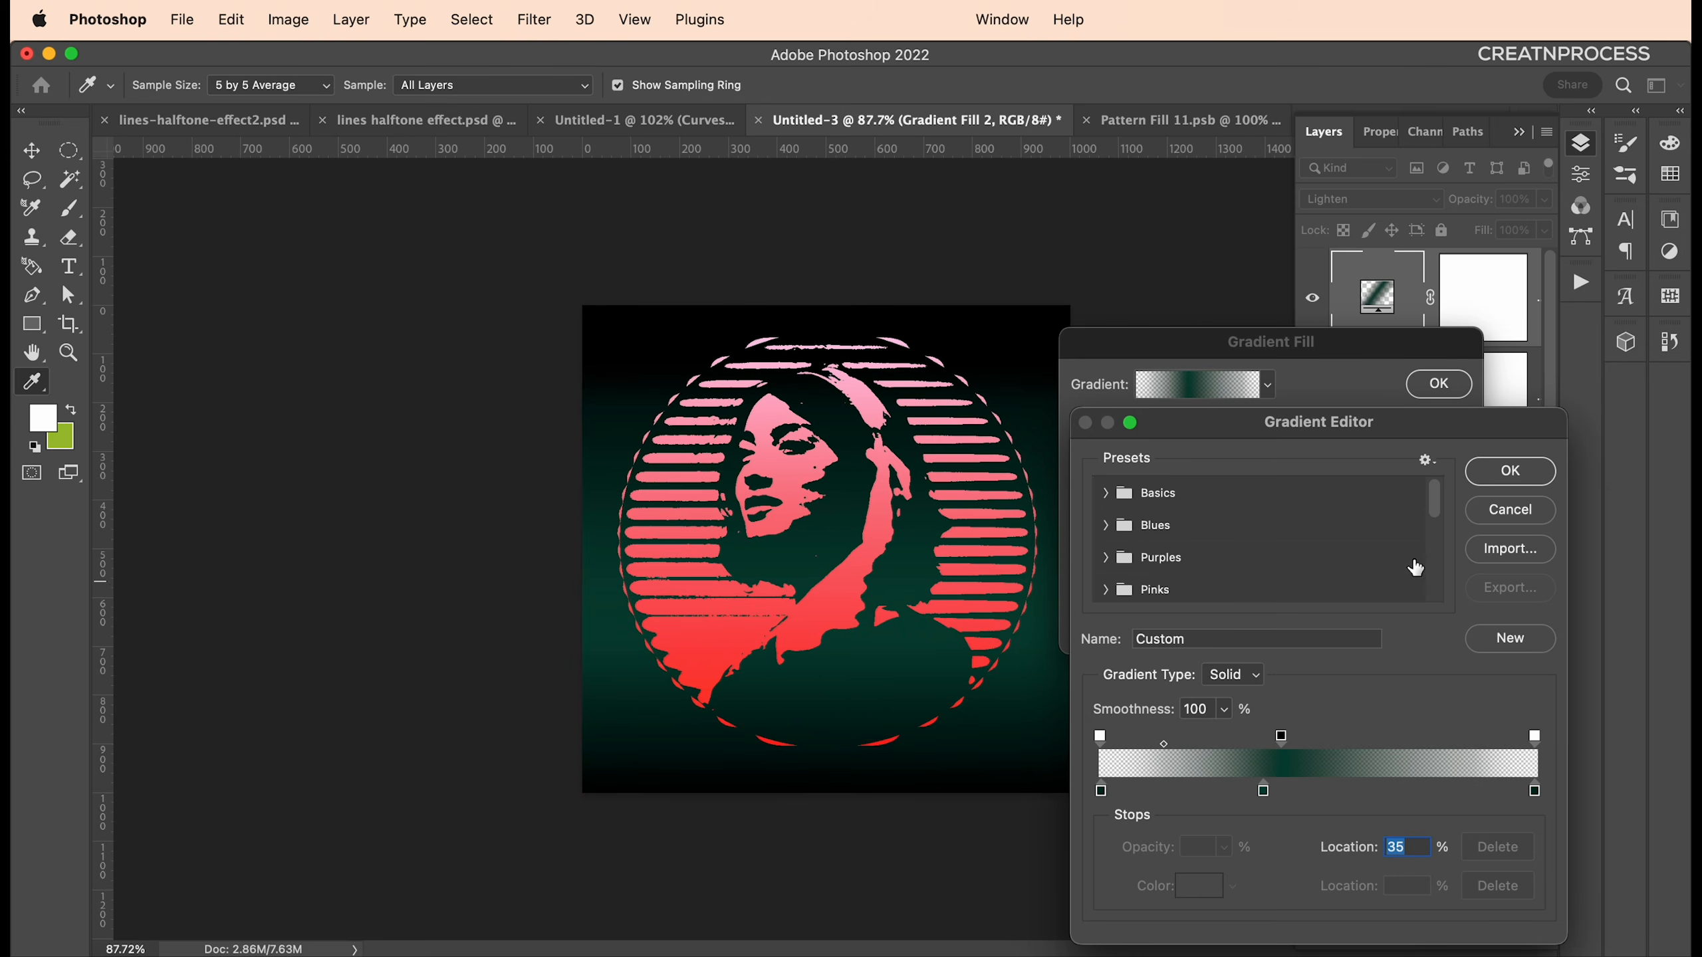
{"action": "left_click", "coordinate": [1511, 470]}
{"action": "left_click", "coordinate": [1438, 383]}
{"action": "scroll", "coordinate": [833, 542], "scroll_direction": "down", "scroll_amount": 4}
{"action": "scroll", "coordinate": [833, 541], "scroll_direction": "up", "scroll_amount": 4}
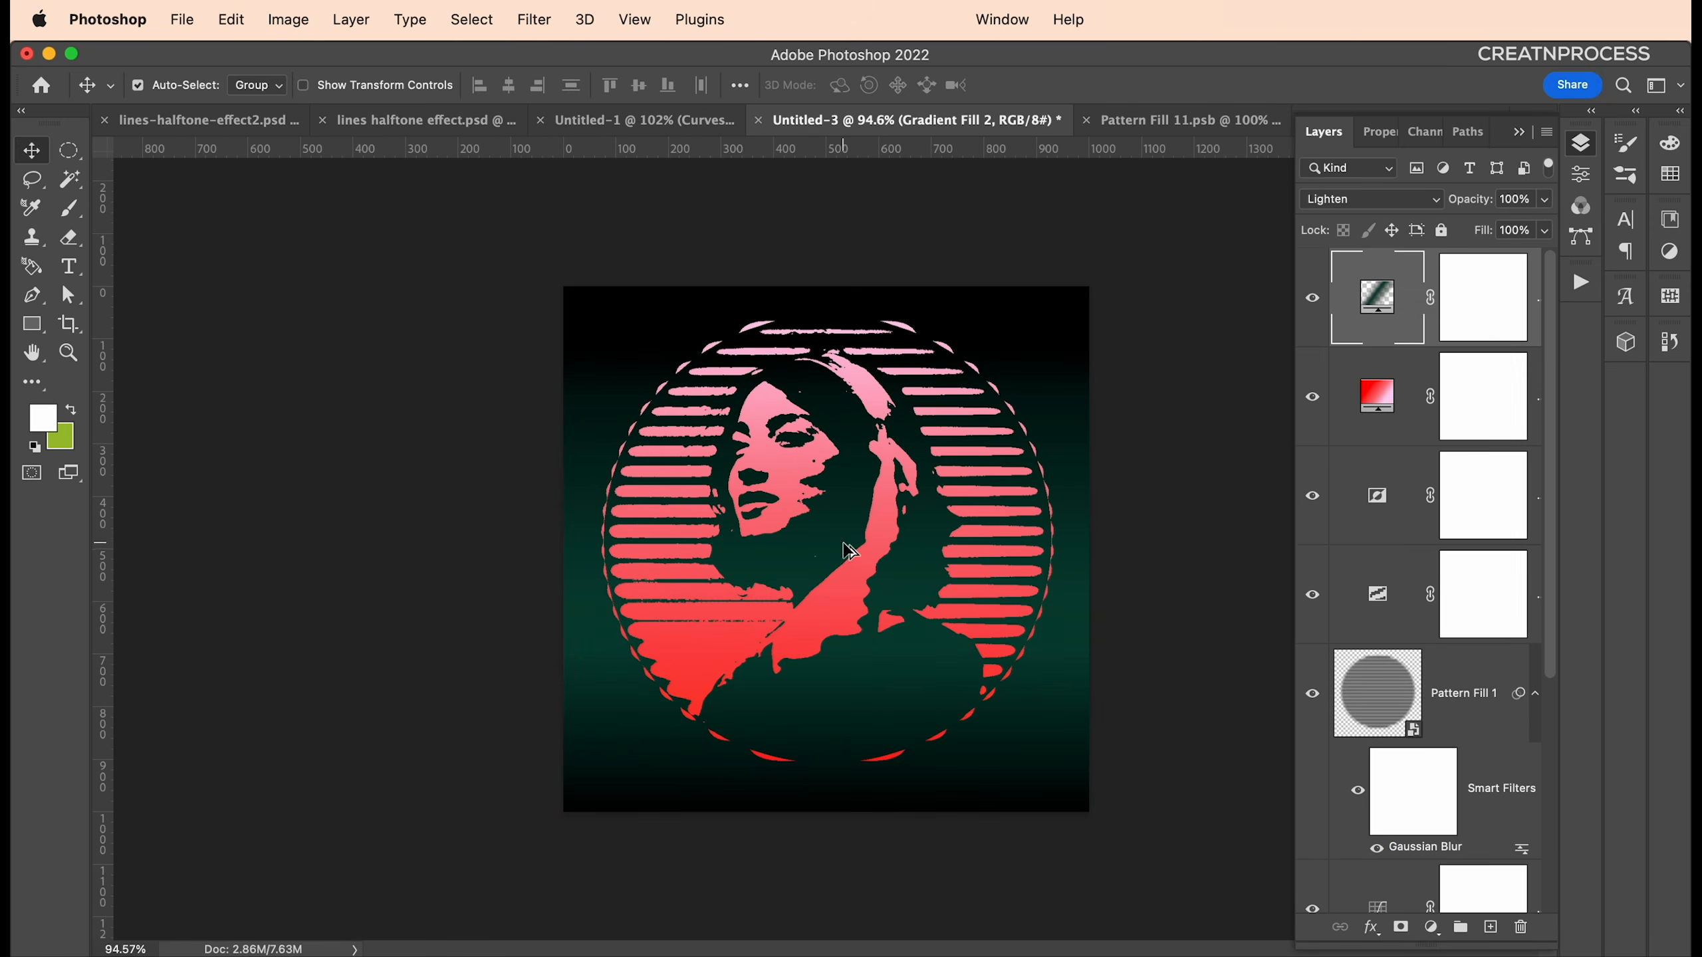
Add the text THRESHOLD, scale it down to about 9.06 pt and place it below the circular portrait
{"action": "key", "text": "t"}
{"action": "left_click", "coordinate": [747, 596]}
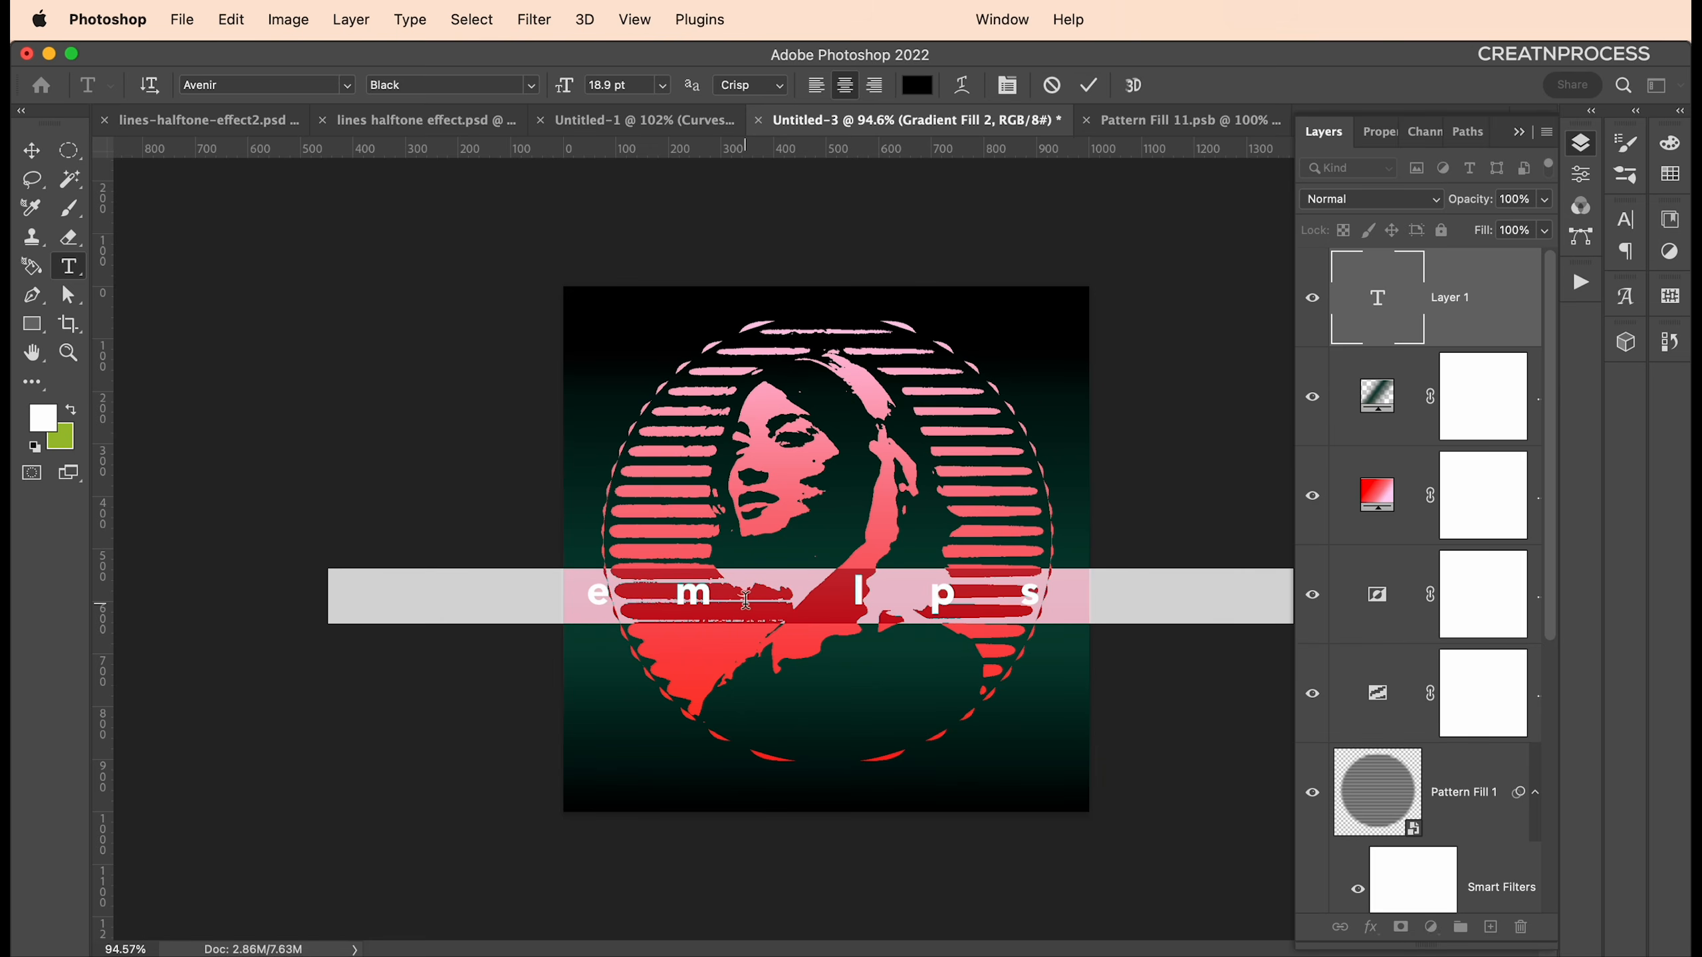
{"action": "type", "text": "THRESHOLD"}
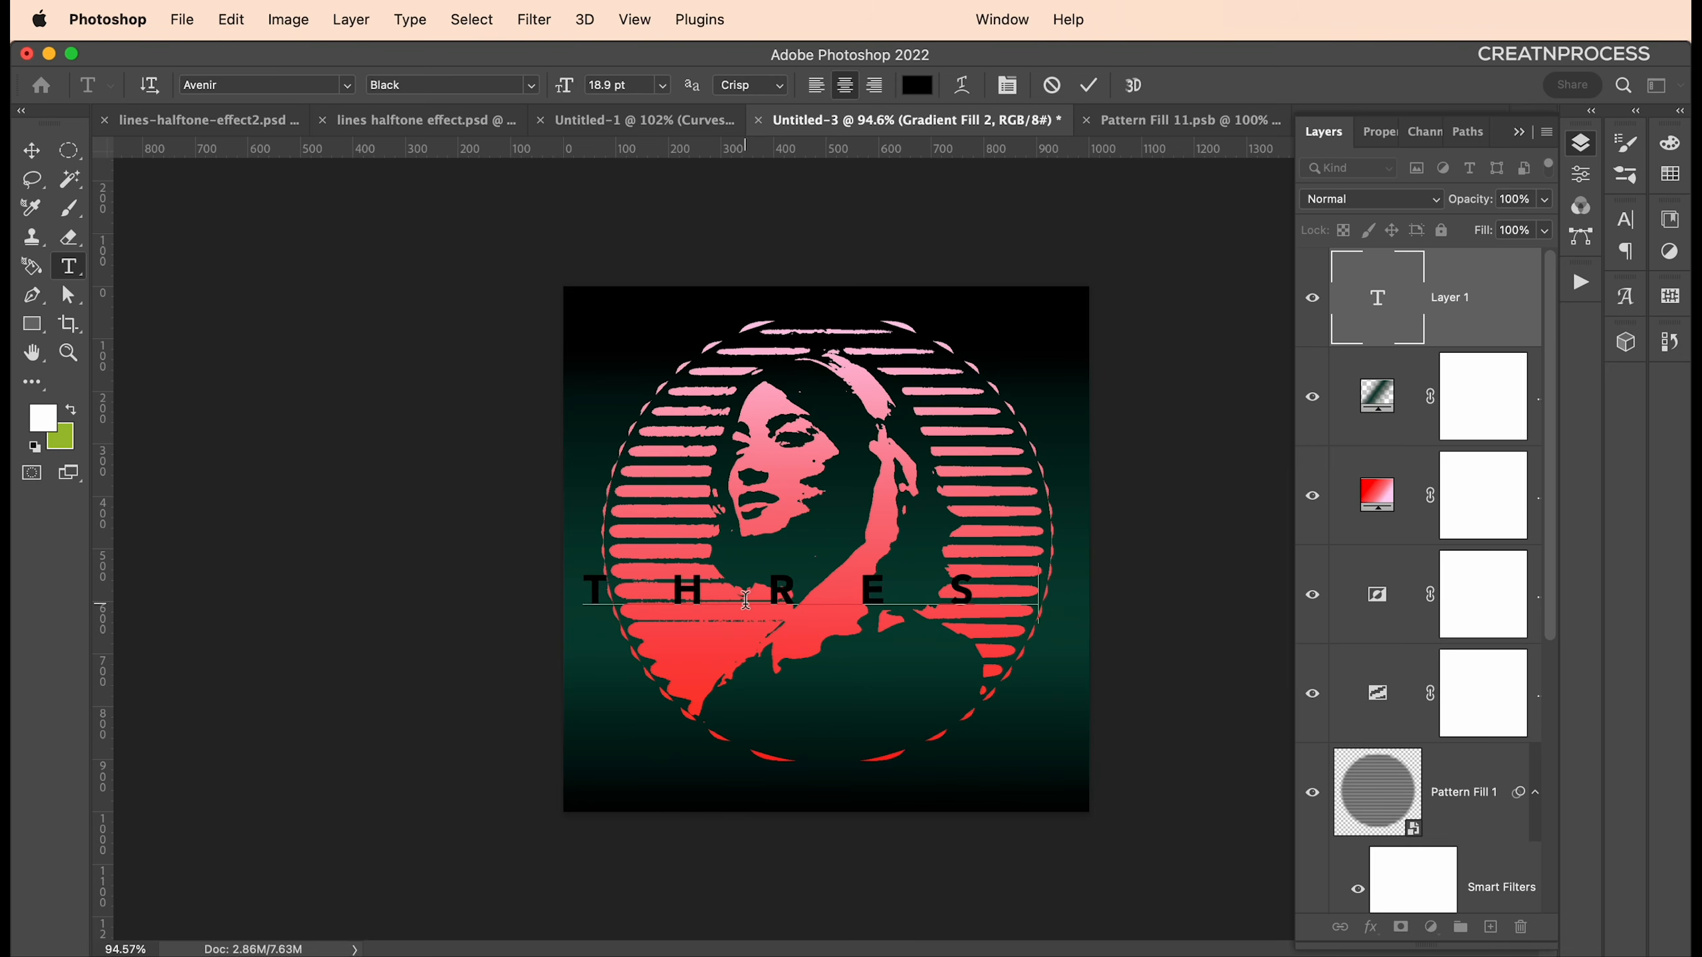
{"action": "left_click_drag", "start_coordinate": [469, 596], "coordinate": [787, 596]}
{"action": "left_click_drag", "start_coordinate": [1022, 597], "coordinate": [875, 791]}
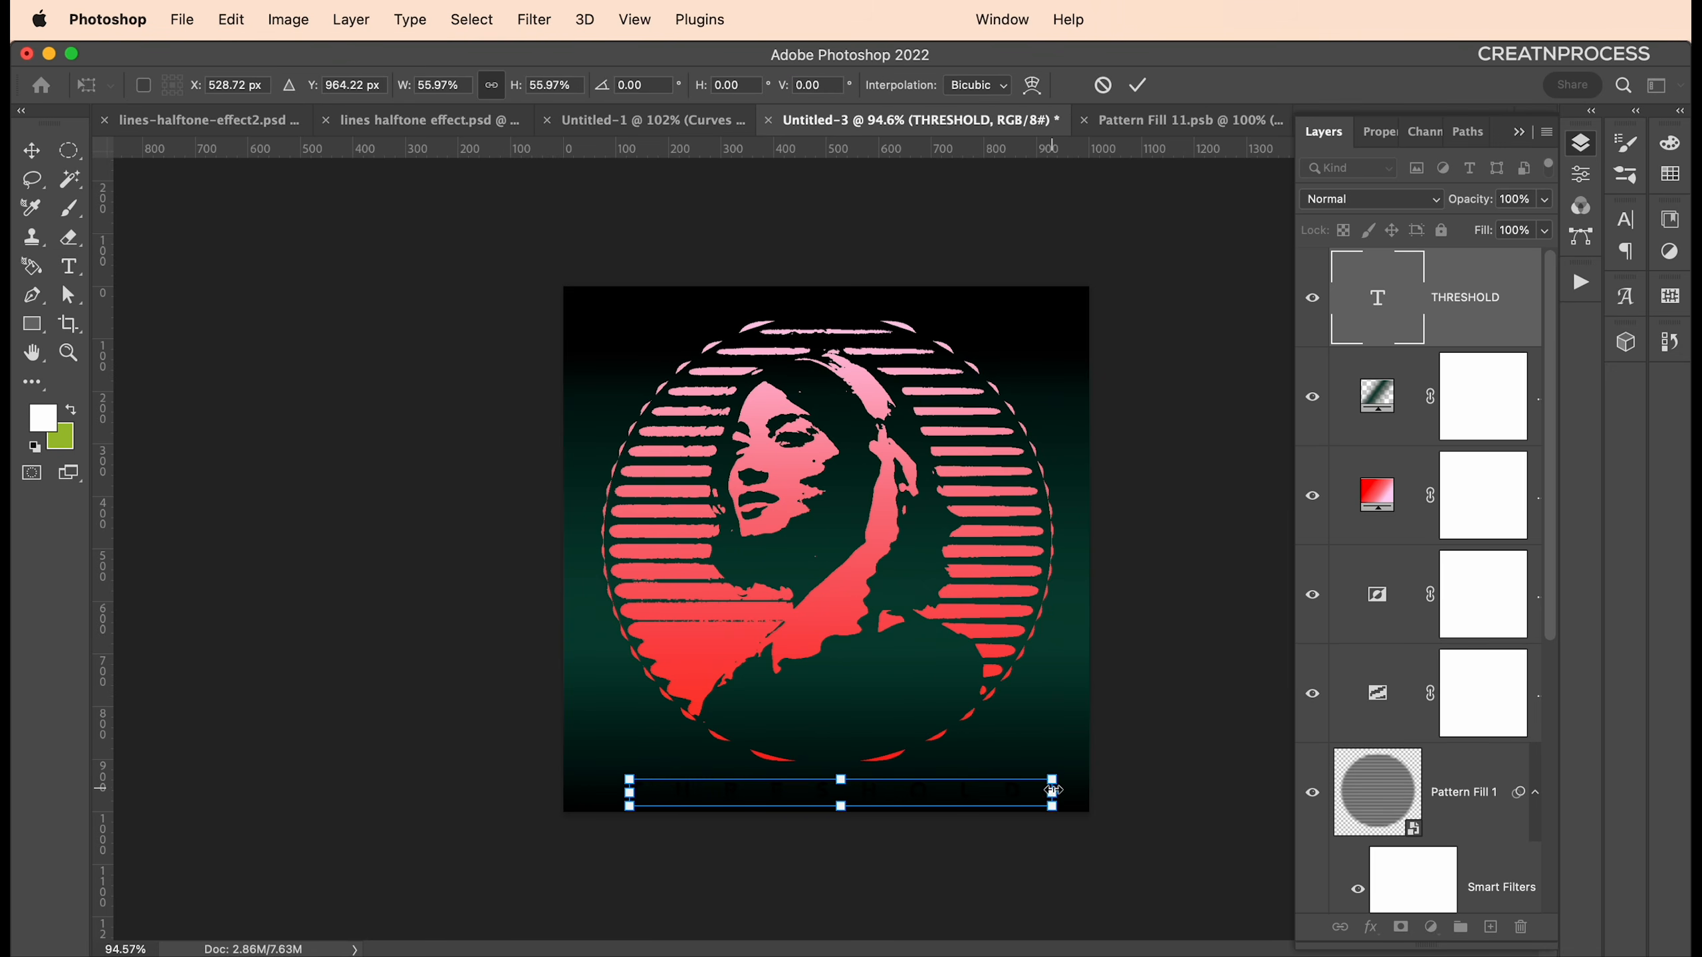
{"action": "left_click_drag", "start_coordinate": [1053, 790], "coordinate": [1026, 788]}
{"action": "key", "text": "Return"}
Set the colour of the THRESHOLD text to white, ffffff
{"action": "key", "text": "t"}
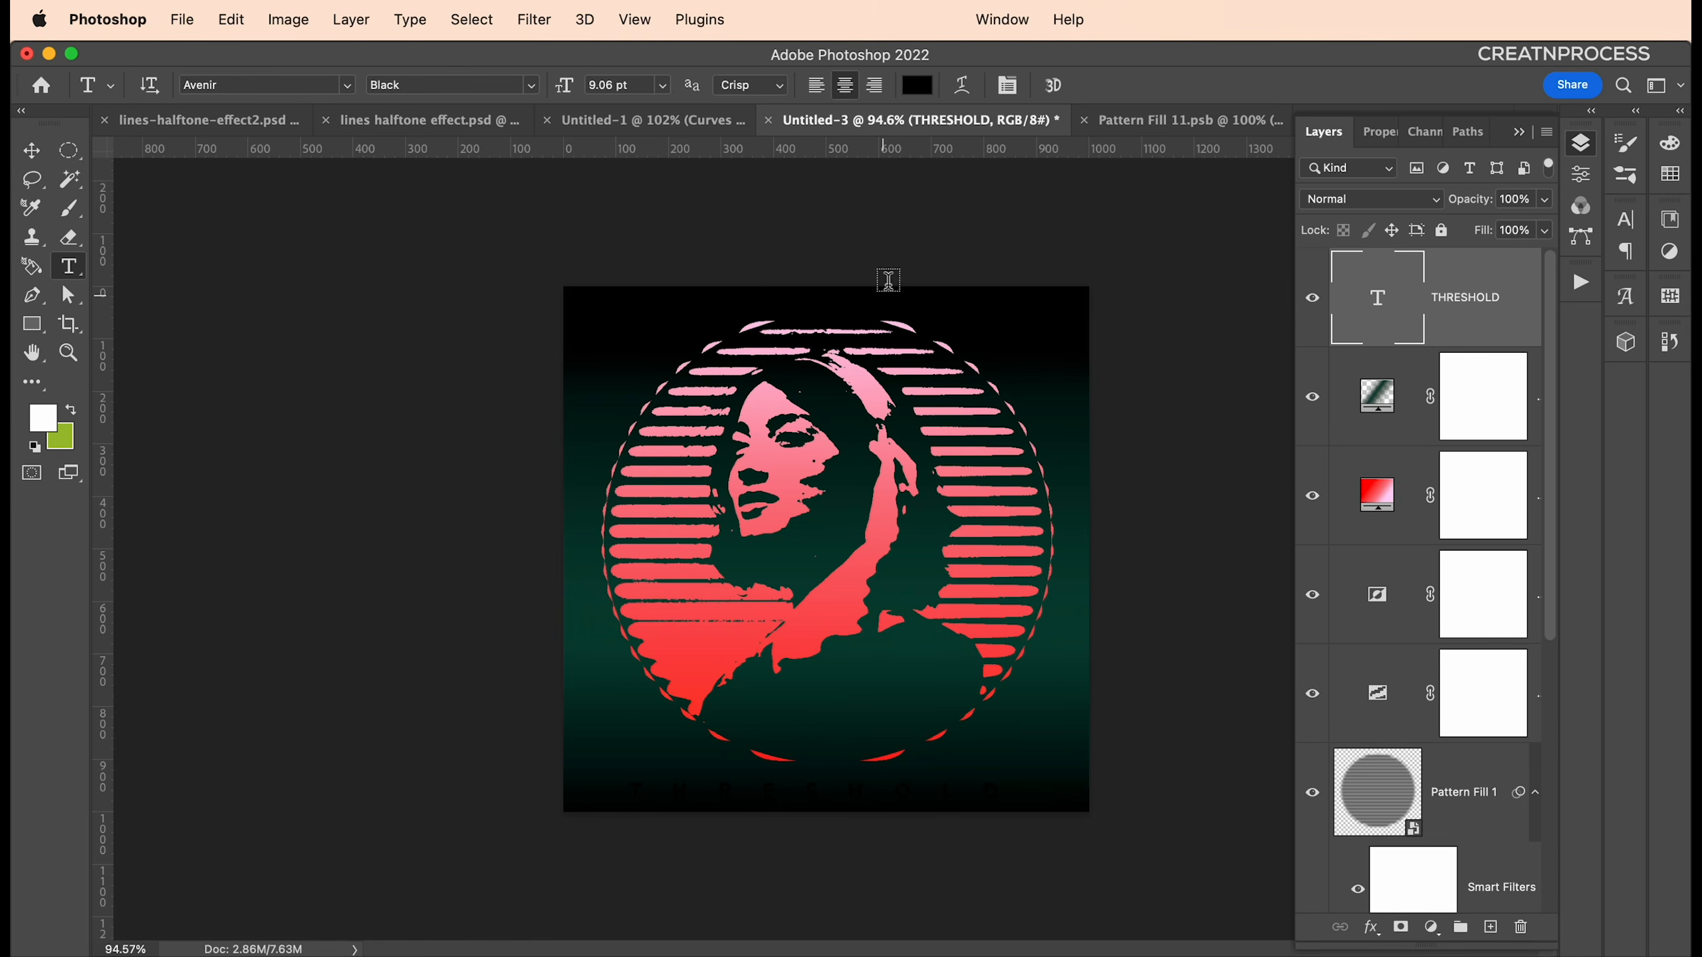
{"action": "left_click", "coordinate": [917, 86]}
{"action": "type", "text": "ffffff"}
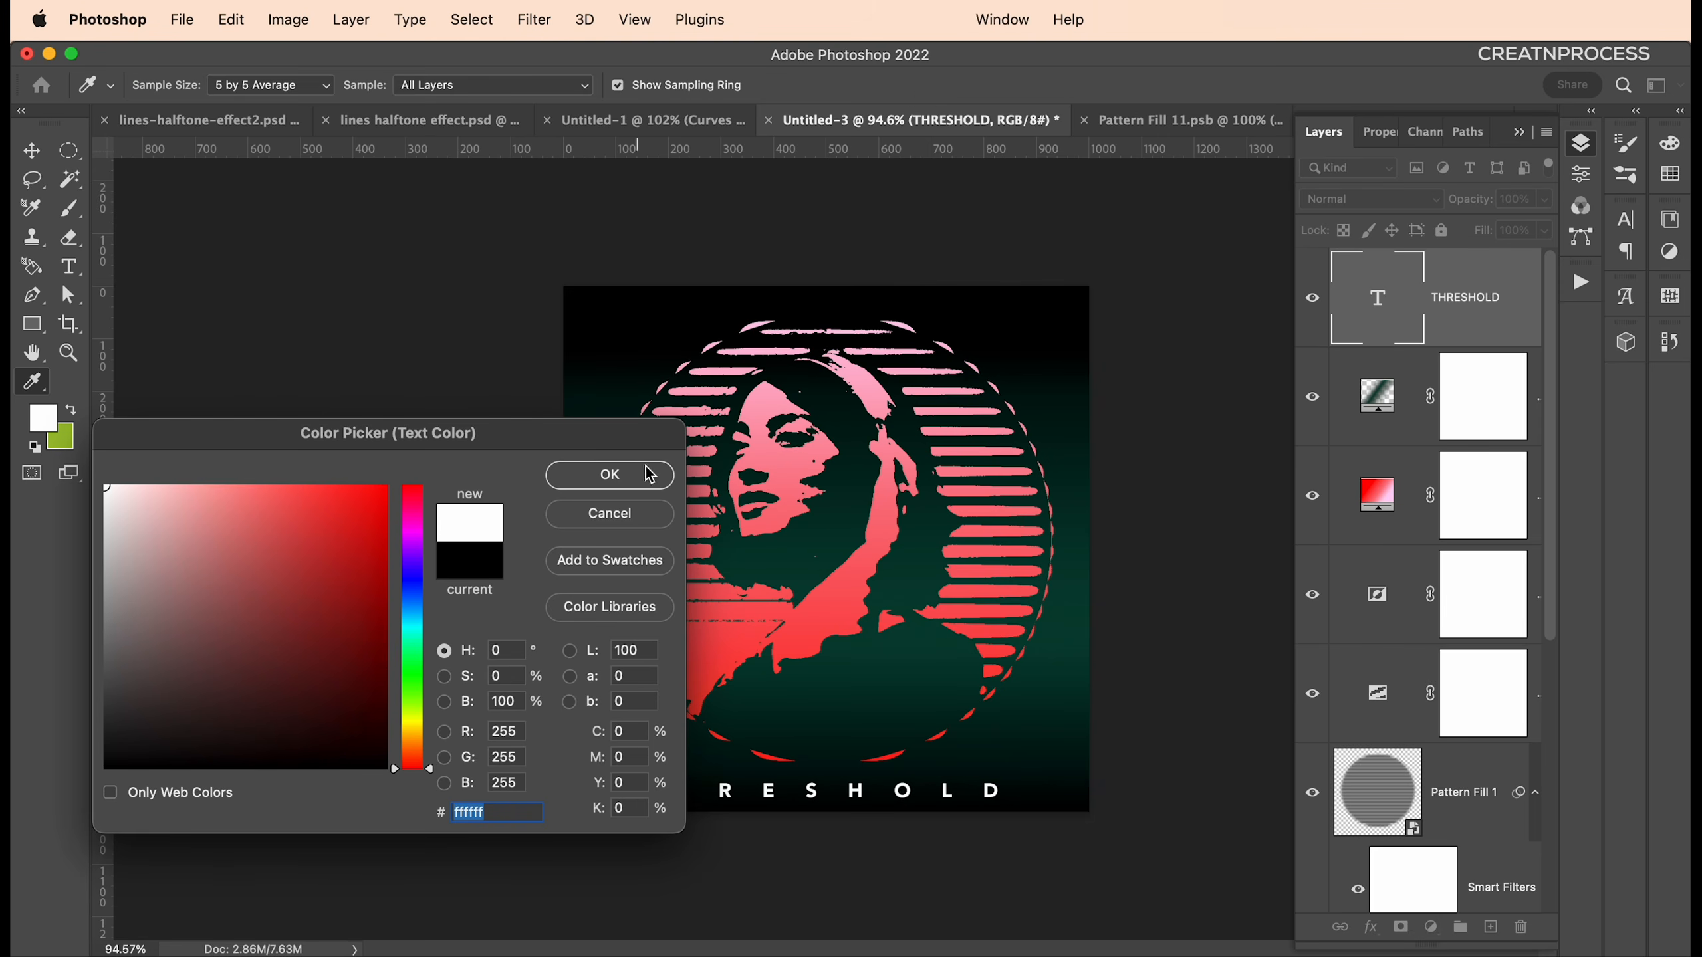
{"action": "left_click", "coordinate": [646, 473]}
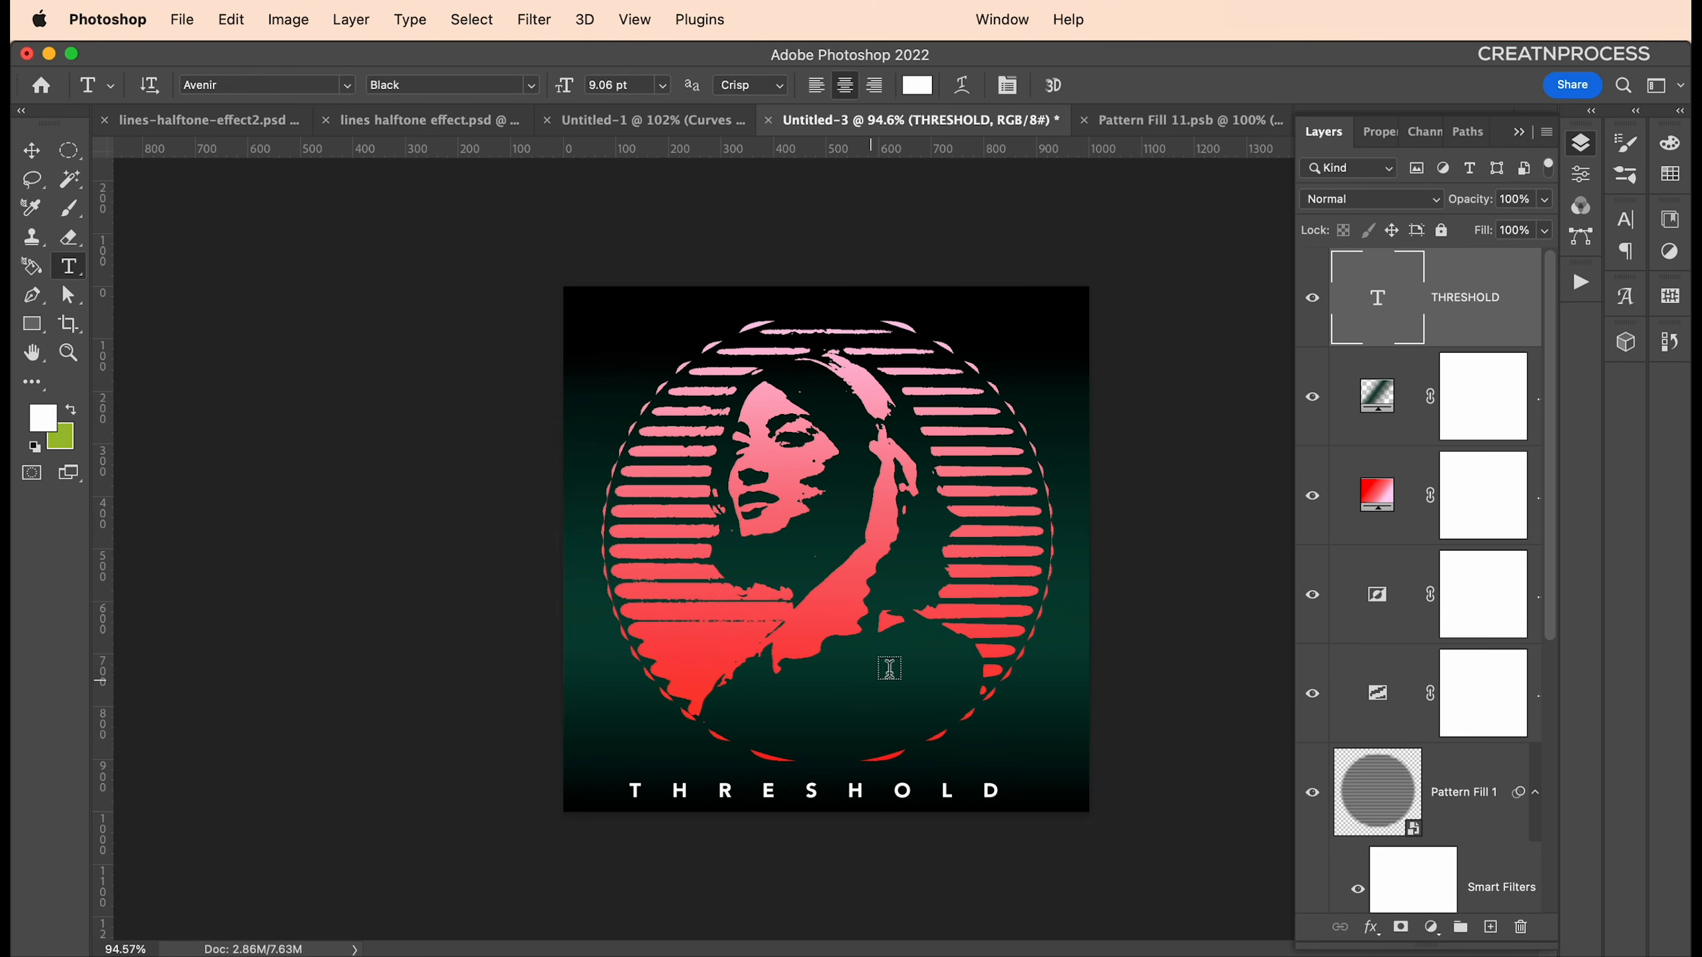
Set the THRESHOLD text layer's blend mode to Vivid Light and its opacity to 62%
{"action": "left_click", "coordinate": [1346, 205]}
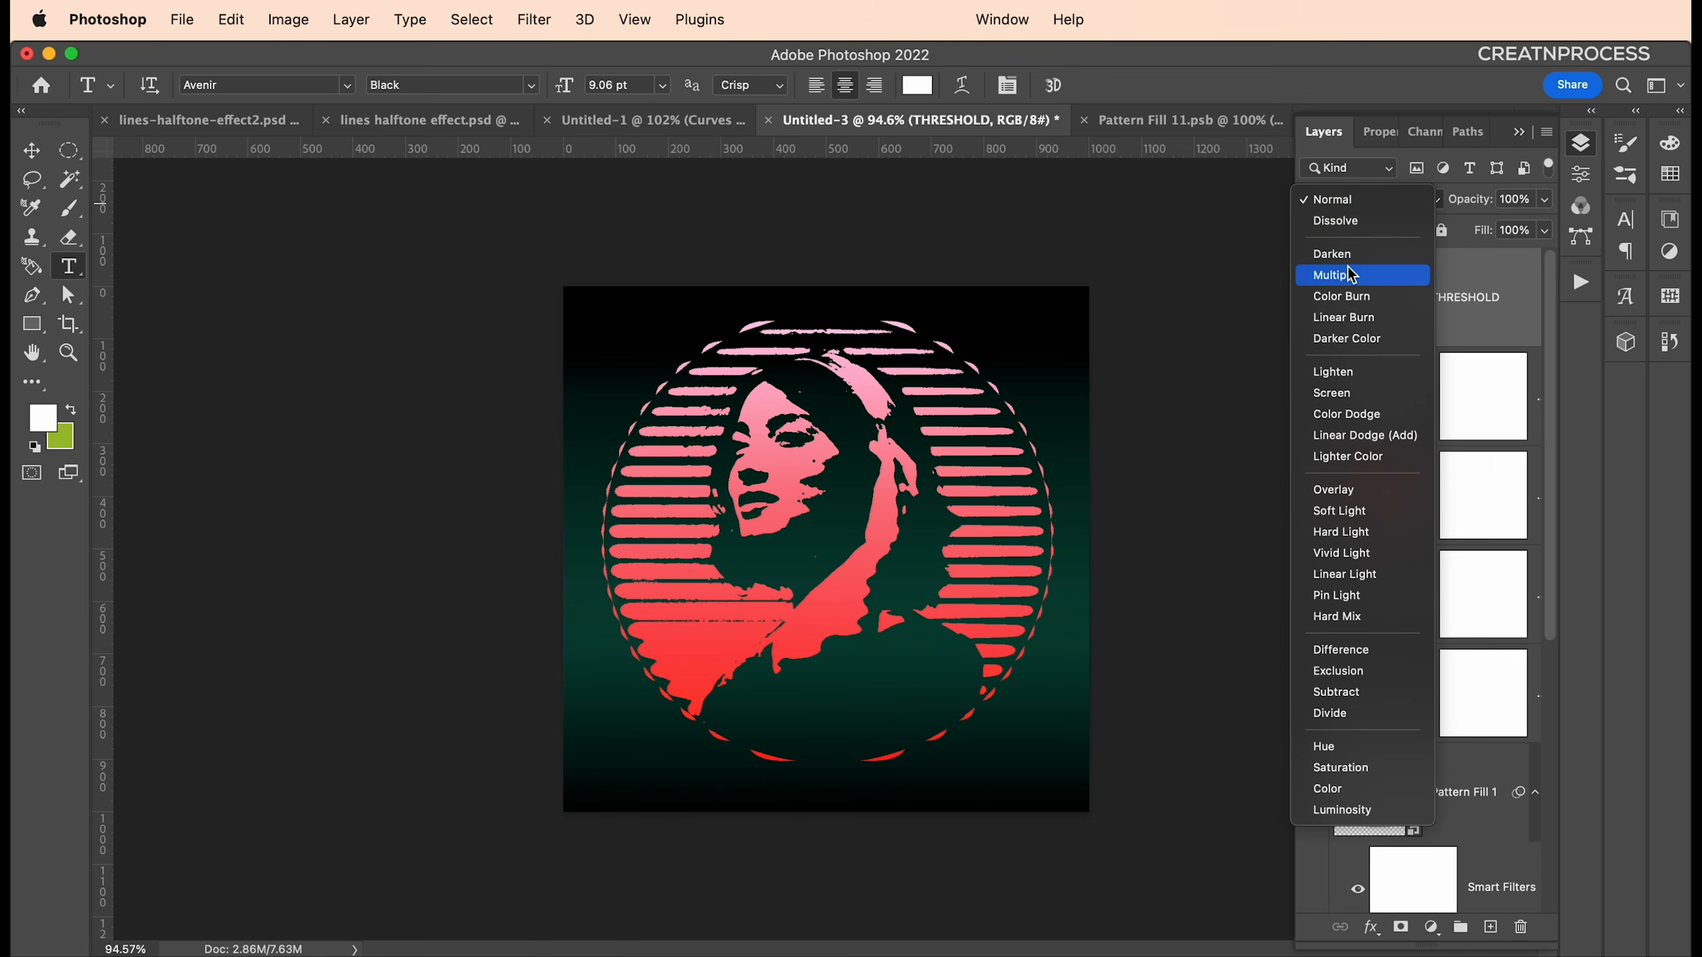
{"action": "left_click", "coordinate": [1352, 555]}
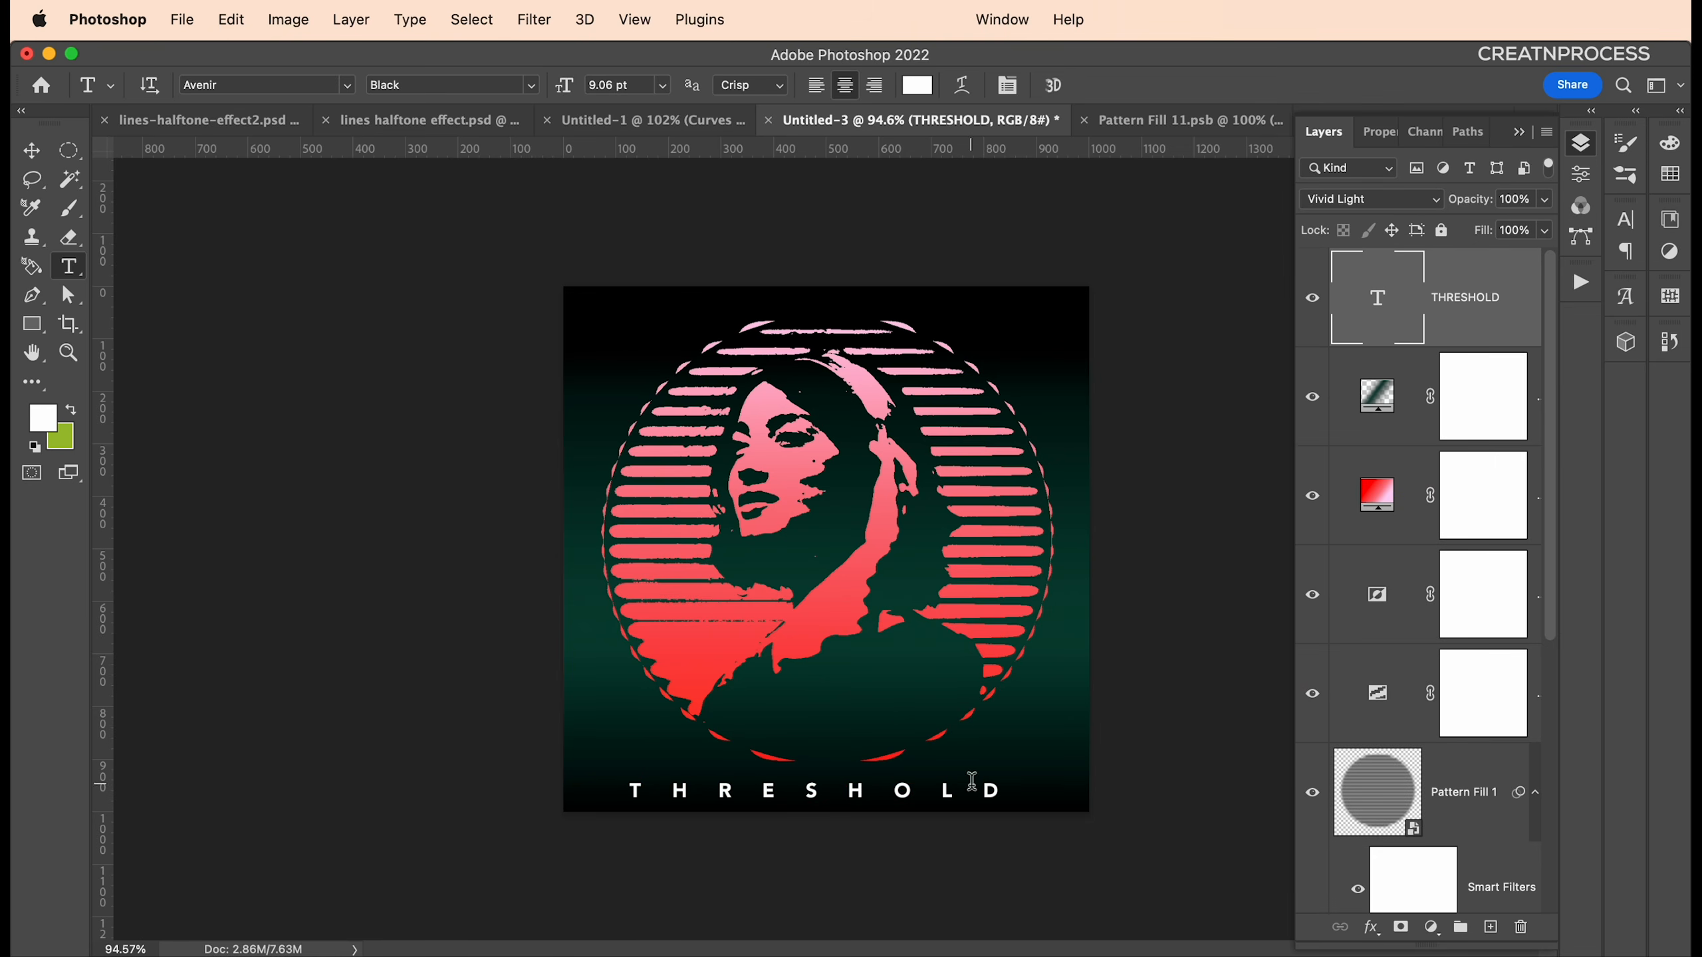
{"action": "left_click", "coordinate": [1545, 199]}
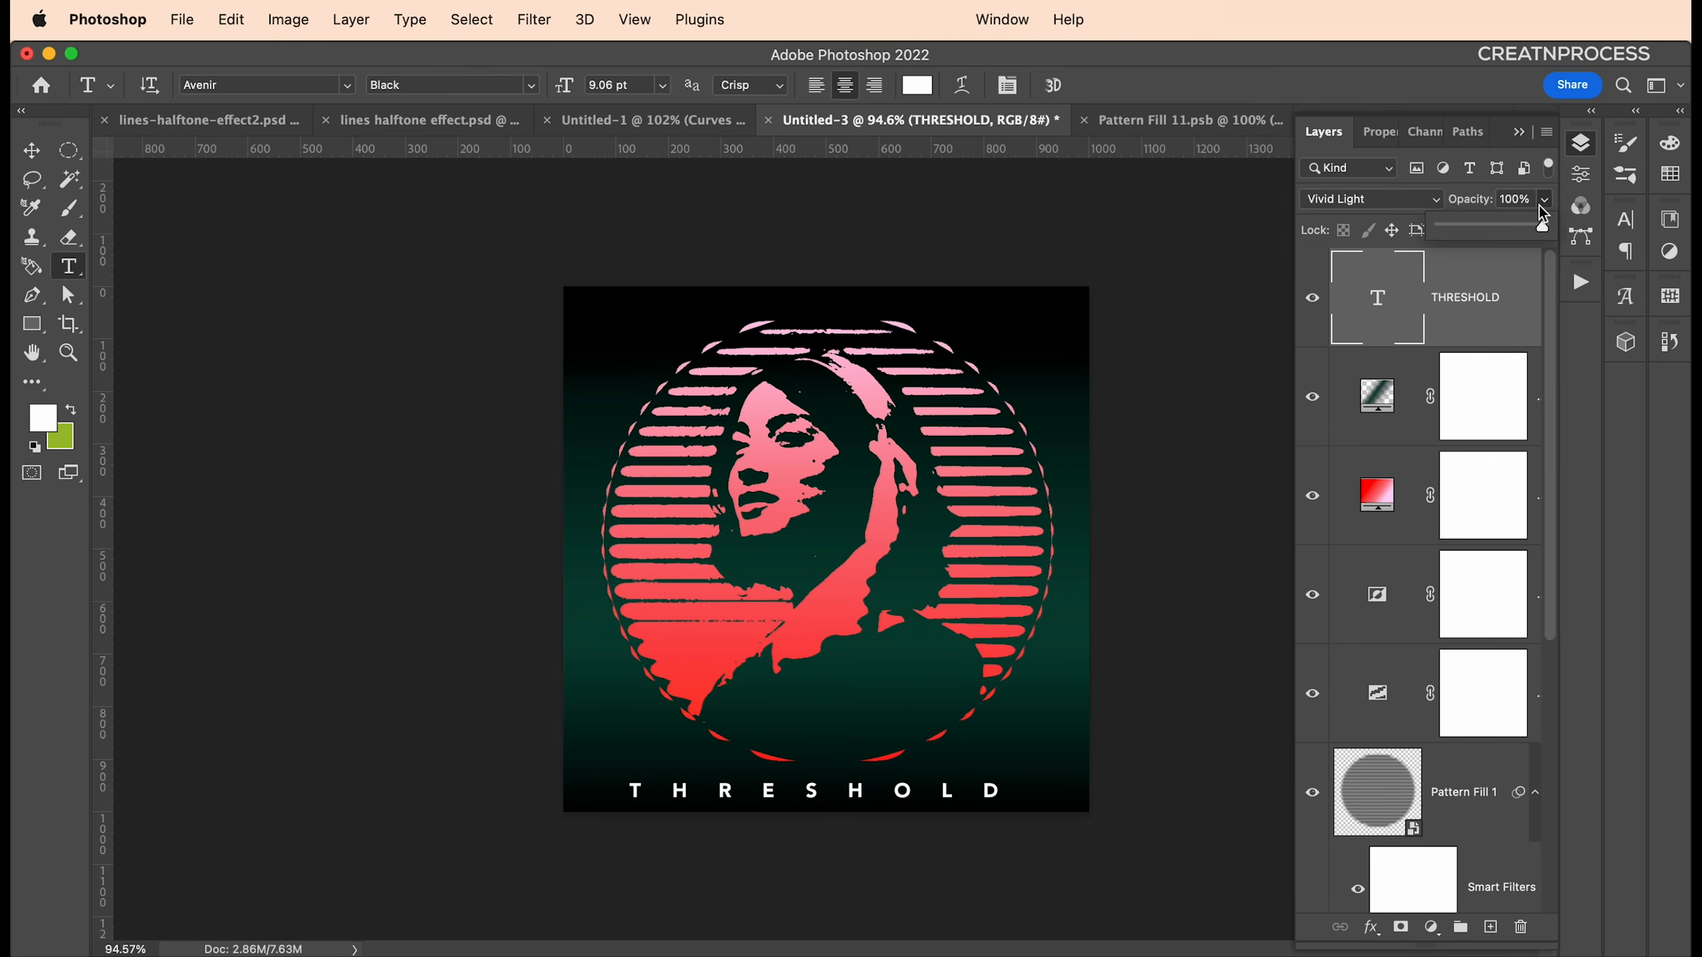
{"action": "left_click", "coordinate": [1512, 228]}
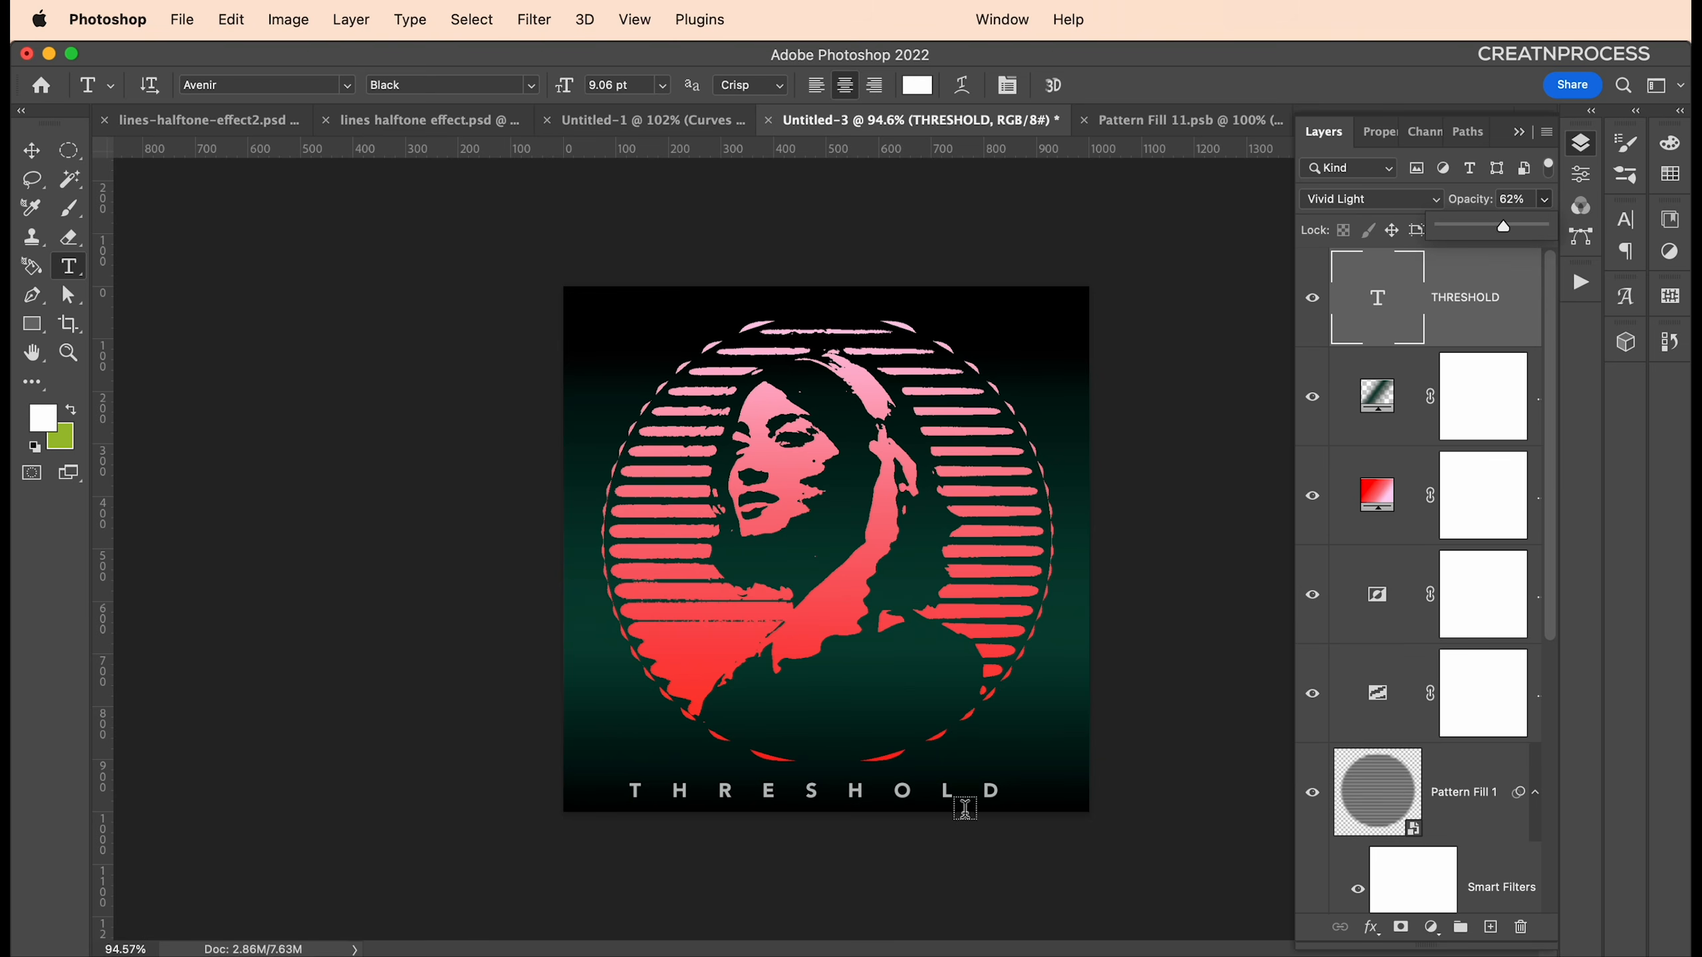
Shift the THRESHOLD text slightly right and up beneath the portrait
{"action": "key", "text": "v"}
{"action": "left_click_drag", "start_coordinate": [861, 795], "coordinate": [874, 791]}
{"action": "scroll", "coordinate": [1444, 738], "scroll_direction": "down", "scroll_amount": 1}
{"action": "scroll", "coordinate": [1444, 737], "scroll_direction": "up", "scroll_amount": 1}
Select every layer from the green gradient fill down to the portrait photo and scale them slightly smaller about their centre
{"action": "scroll", "coordinate": [1445, 738], "scroll_direction": "down", "scroll_amount": 4}
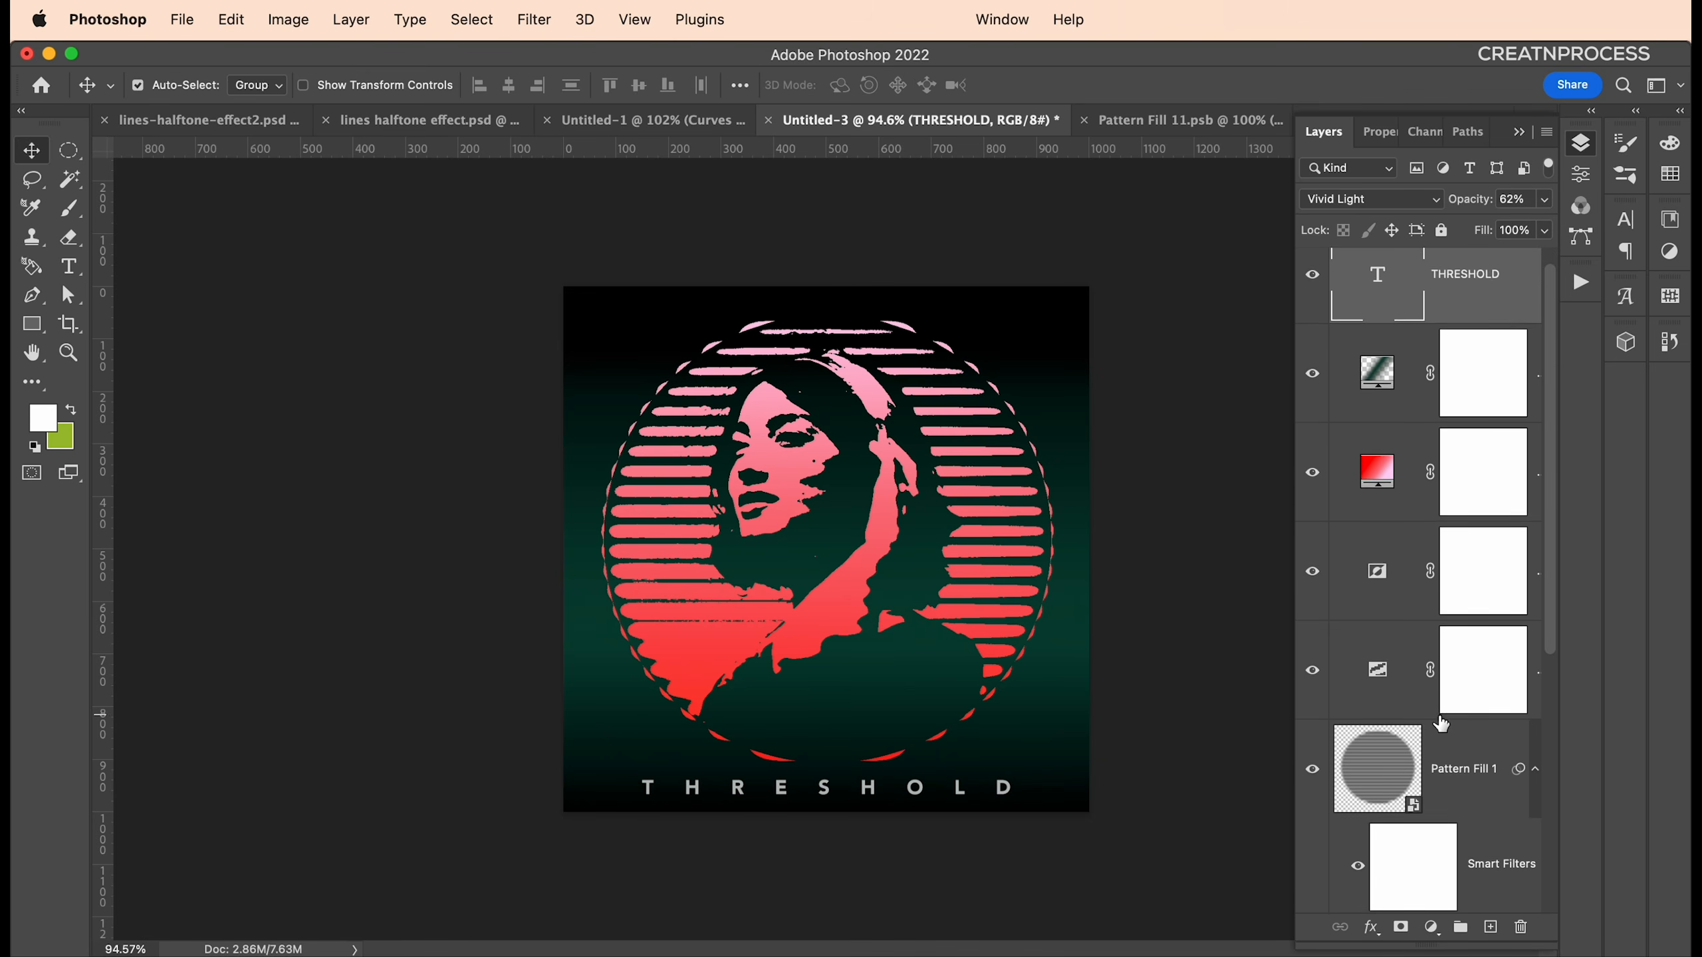
{"action": "left_click", "coordinate": [1419, 314]}
{"action": "scroll", "coordinate": [1433, 583], "scroll_direction": "down", "scroll_amount": 5}
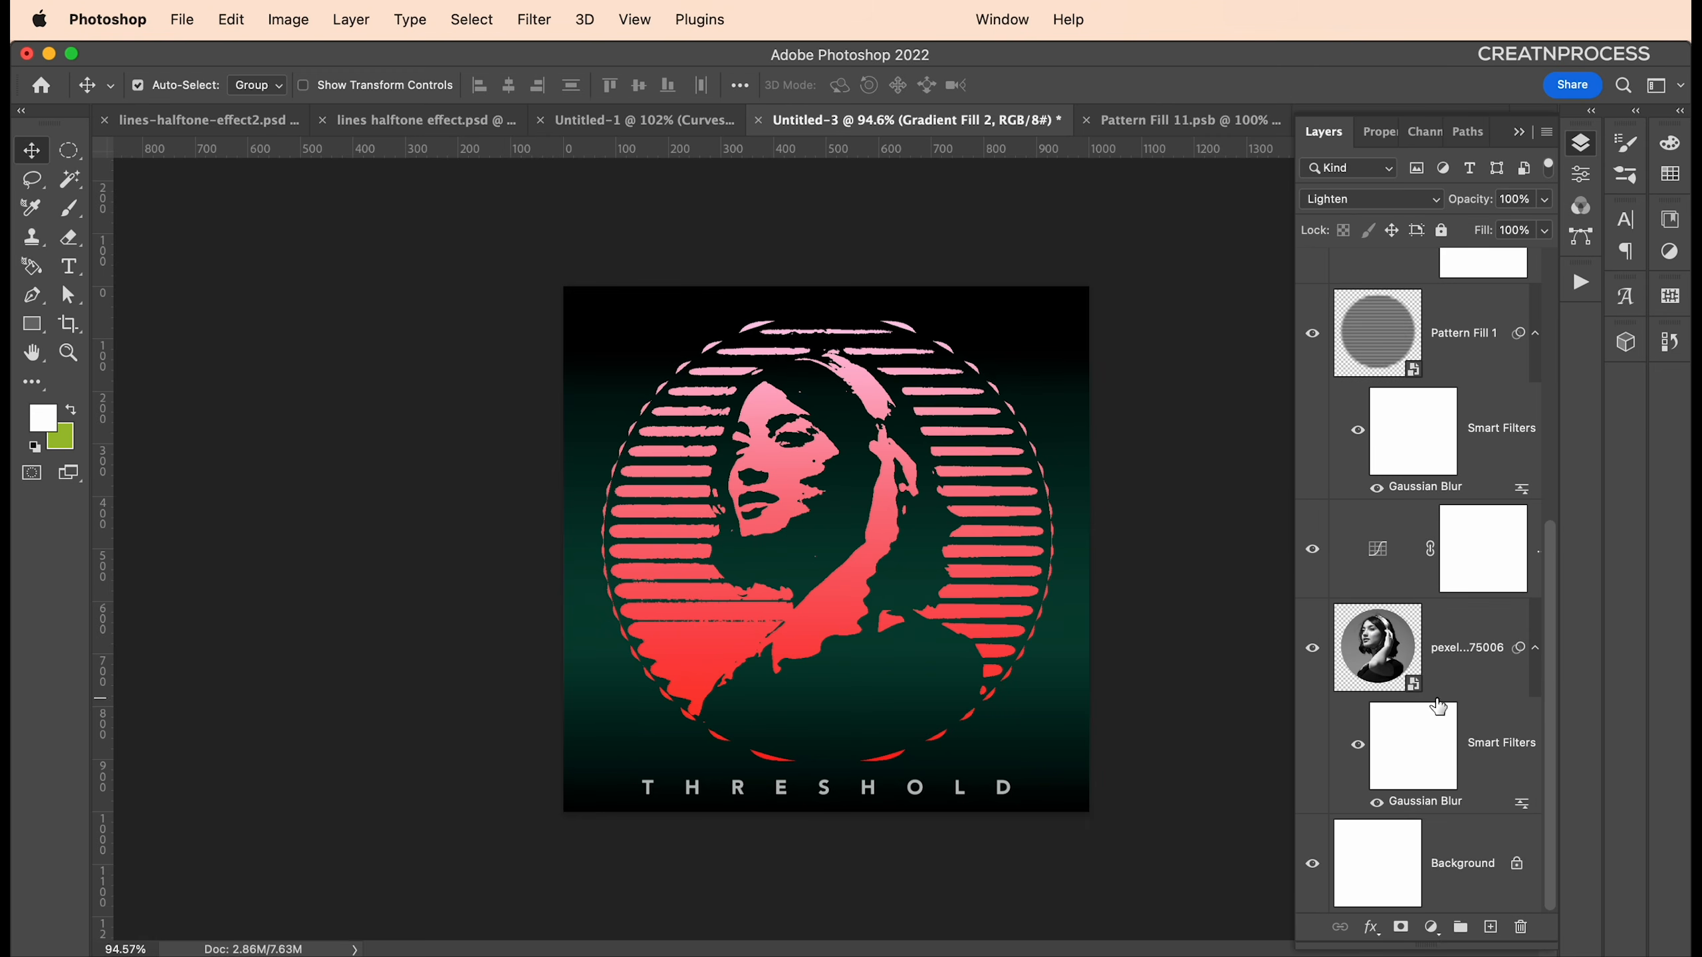
{"action": "left_click", "coordinate": [1463, 672], "text": "shift"}
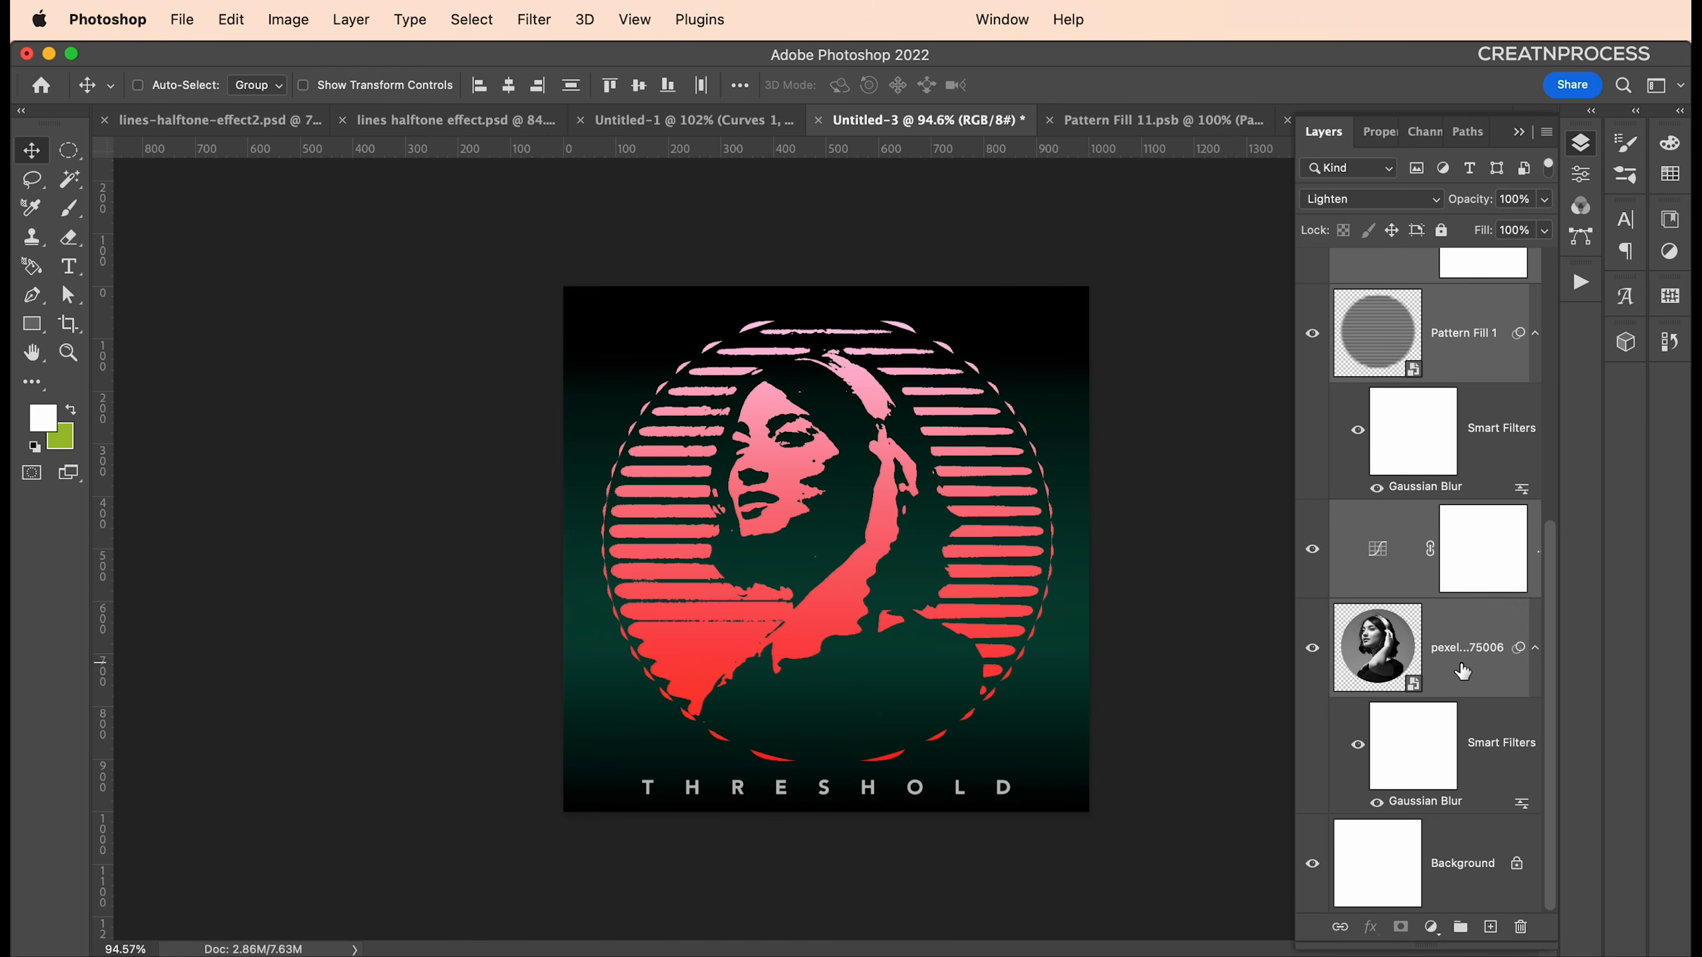
{"action": "key", "text": "super+t"}
{"action": "left_click", "coordinate": [873, 478]}
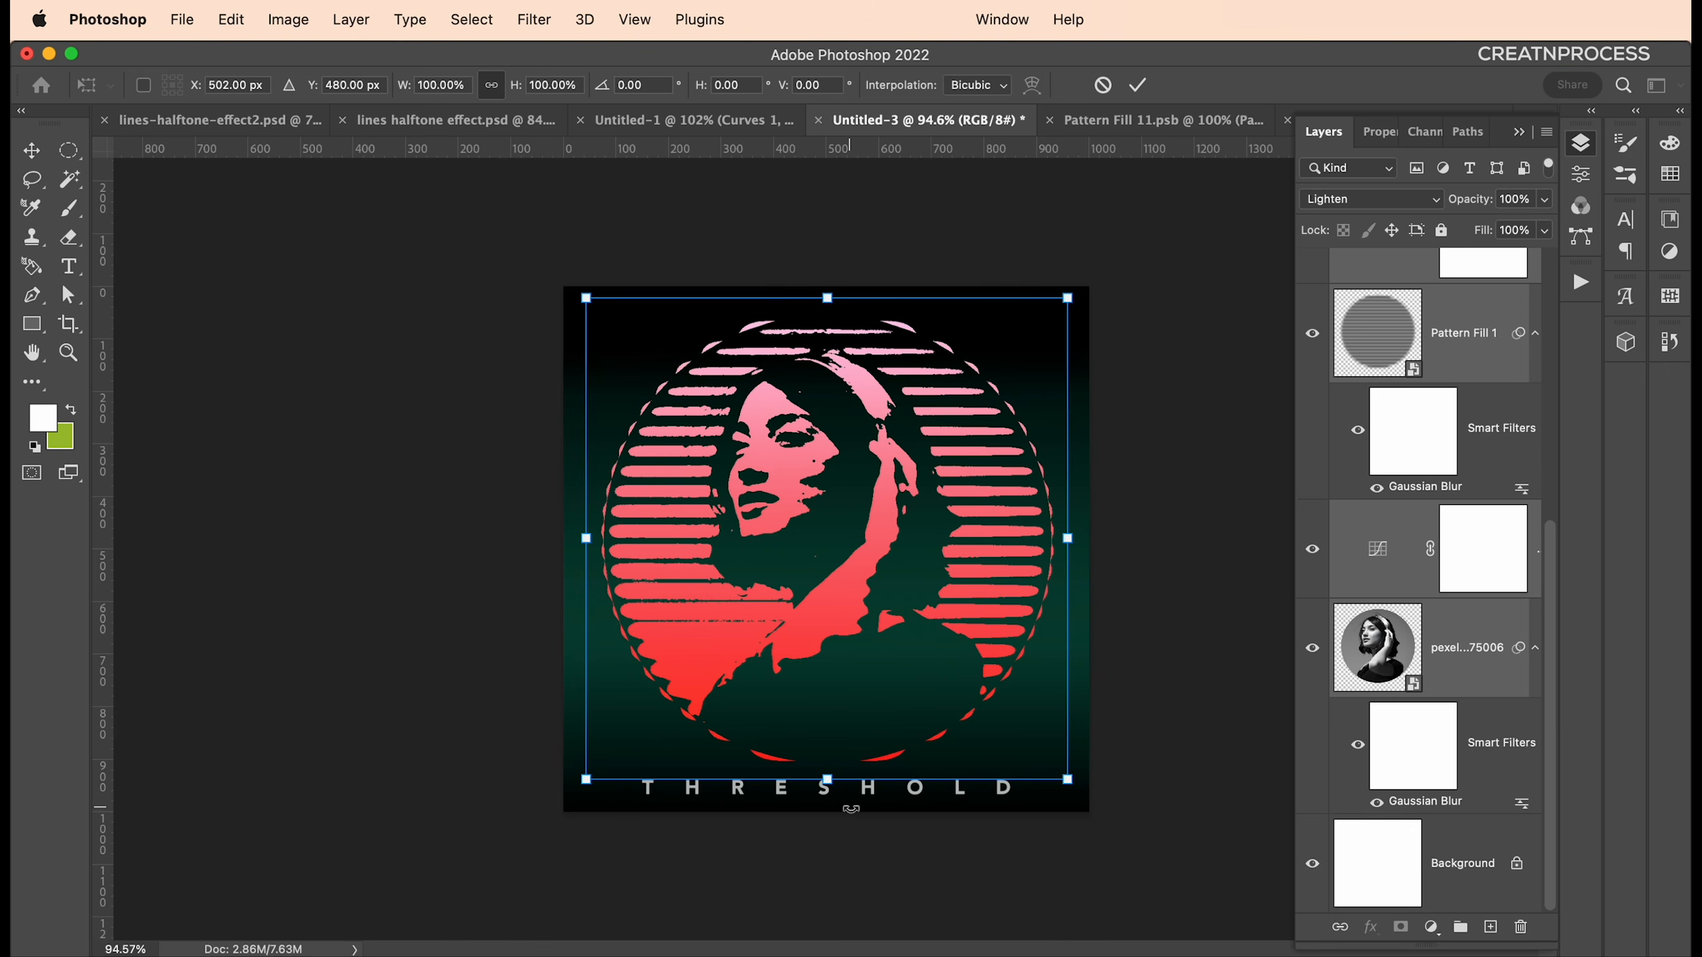
{"action": "left_click_drag", "start_coordinate": [837, 785], "coordinate": [834, 750]}
{"action": "key", "text": "Return"}
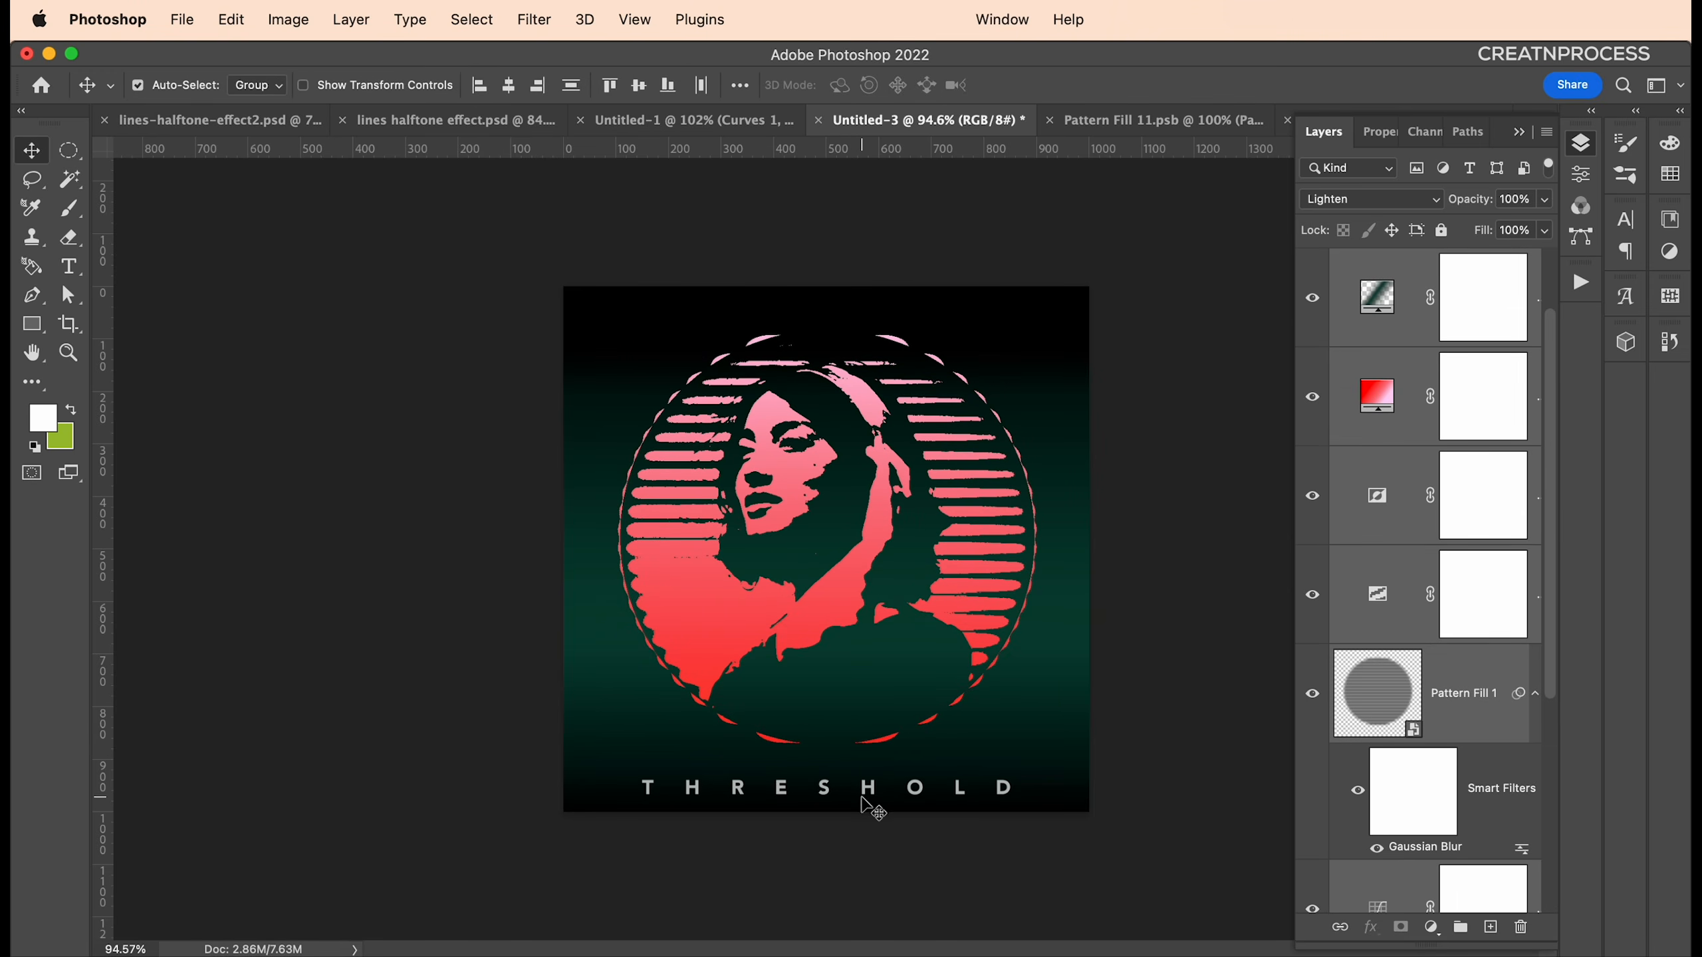
Nudge the THRESHOLD text slightly to centre it under the shrunken portrait
{"action": "left_click", "coordinate": [840, 786]}
{"action": "mouse_move", "coordinate": [827, 791]}
{"action": "left_mouse_down"}
{"action": "mouse_move", "coordinate": [824, 776]}
{"action": "mouse_move", "coordinate": [825, 793]}
{"action": "left_mouse_up"}
{"action": "scroll", "coordinate": [862, 736], "scroll_direction": "down", "scroll_amount": 10}
{"action": "scroll", "coordinate": [871, 493], "scroll_direction": "up", "scroll_amount": 5}
{"action": "scroll", "coordinate": [875, 496], "scroll_direction": "up", "scroll_amount": 3}
Examine the finished W and portrait halftone examples in lines halftone effect.psd
{"action": "left_click", "coordinate": [911, 493]}
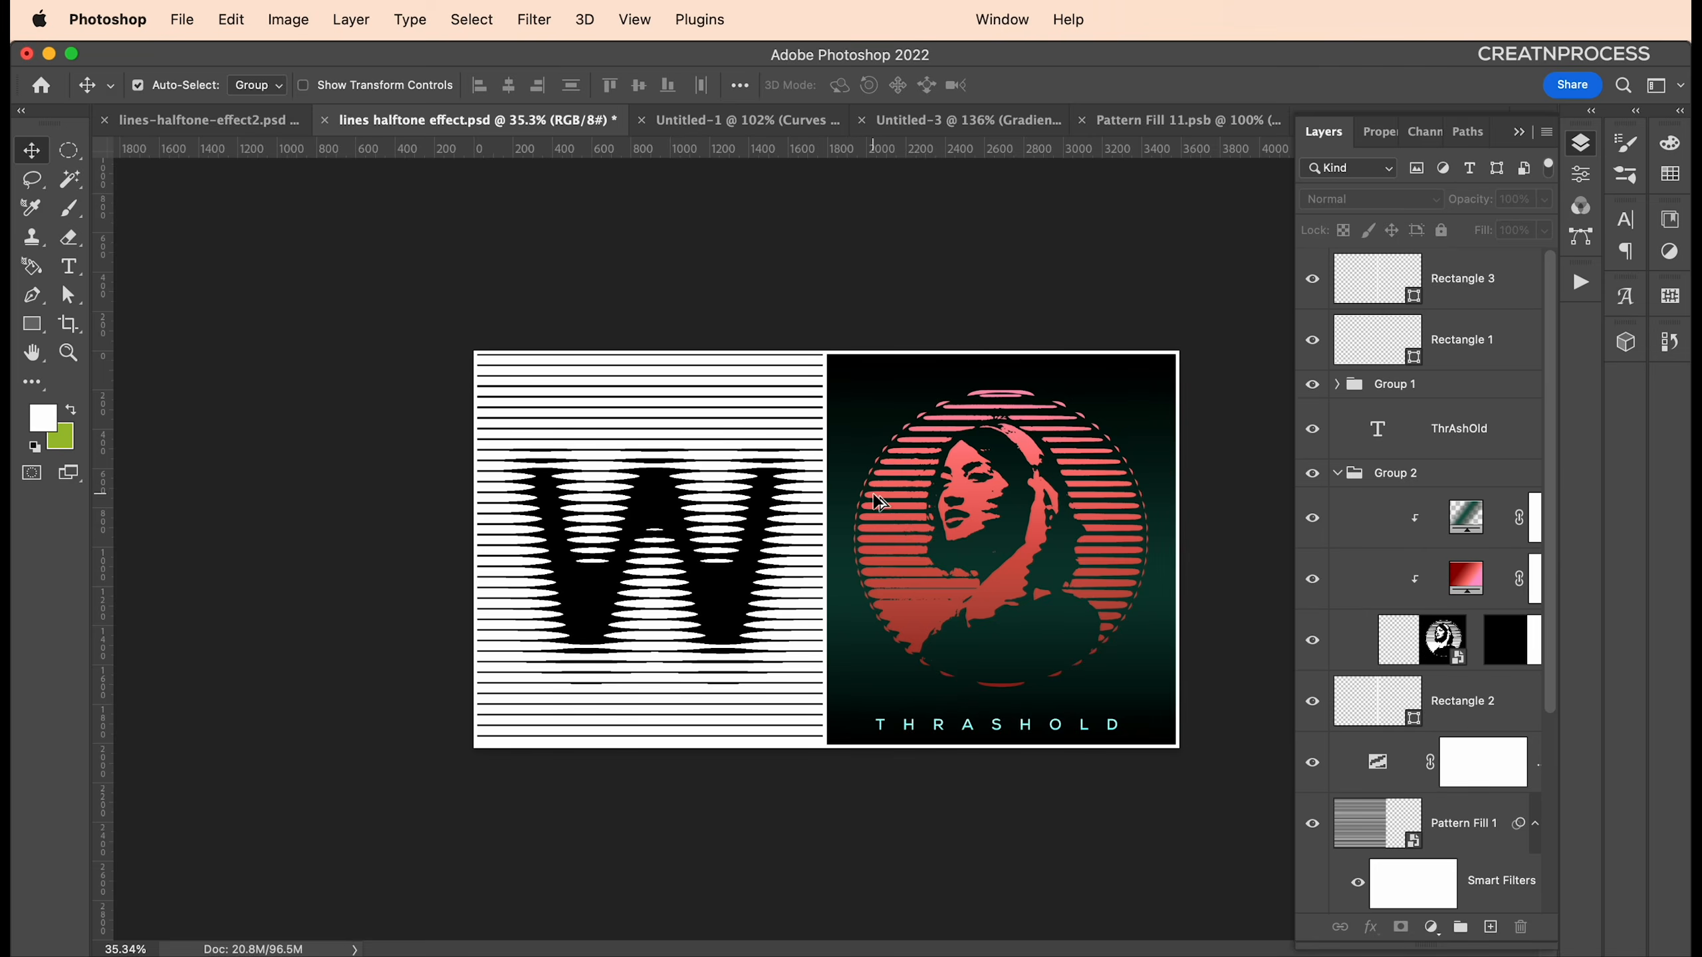
{"action": "scroll", "coordinate": [891, 509], "scroll_direction": "up", "scroll_amount": 2}
{"action": "scroll", "coordinate": [911, 538], "scroll_direction": "up", "scroll_amount": 2}
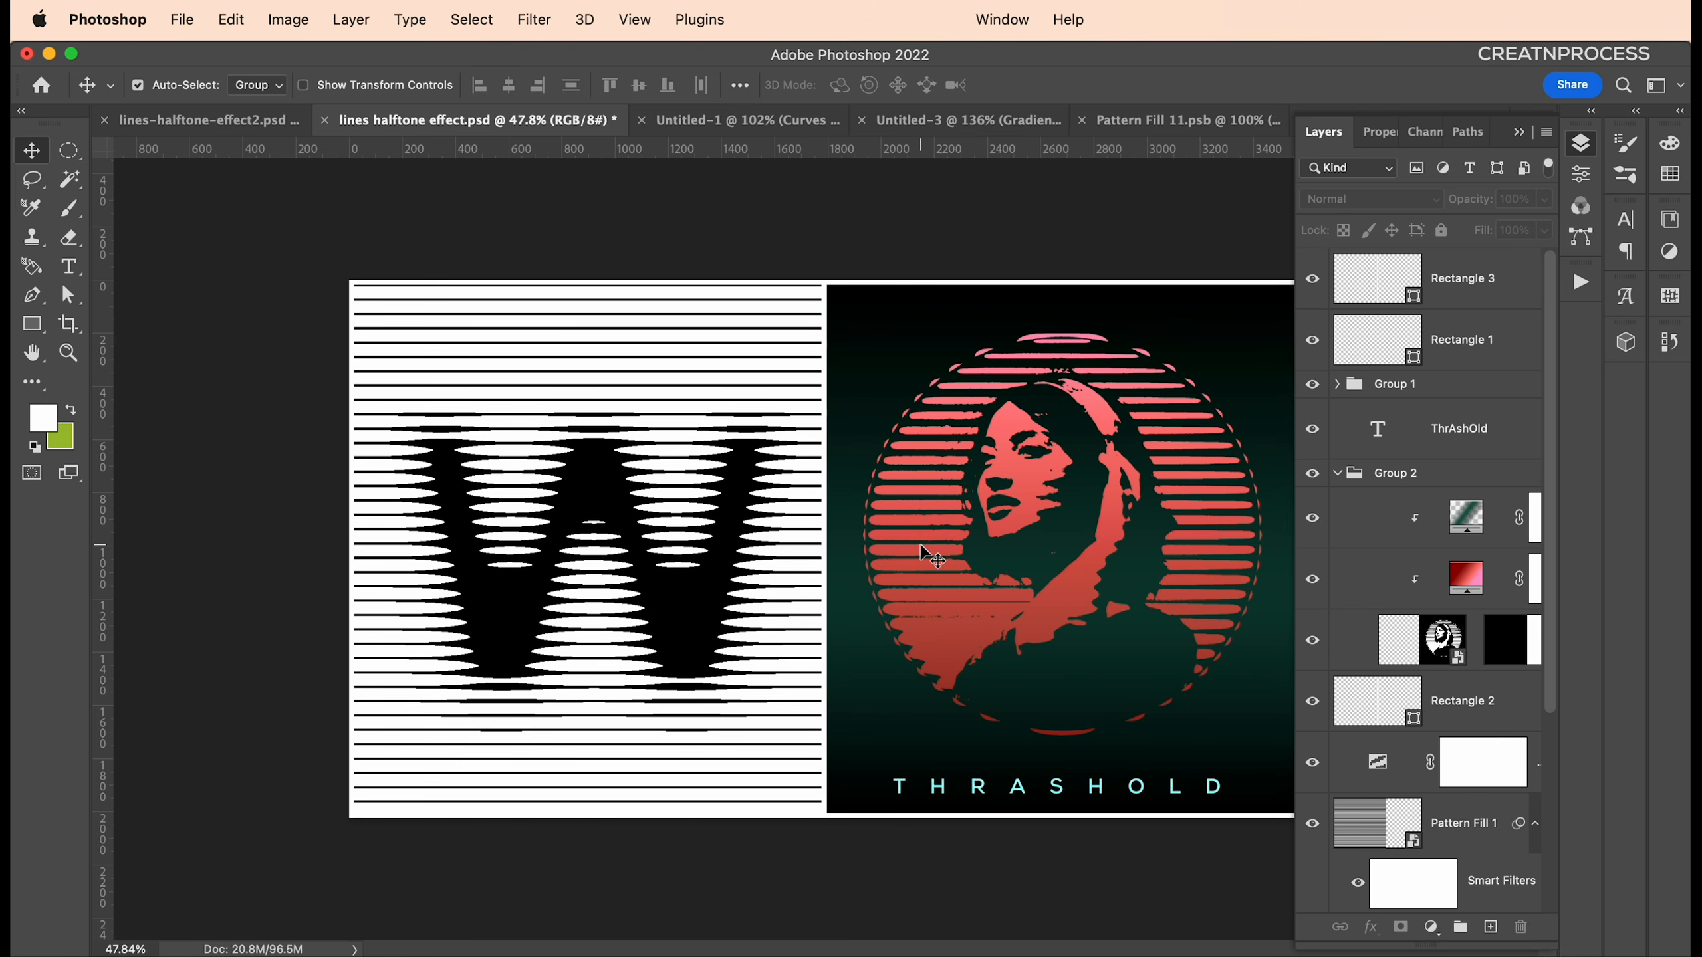
{"action": "left_click", "coordinate": [1519, 131]}
{"action": "scroll", "coordinate": [1132, 400], "scroll_direction": "up", "scroll_amount": 2}
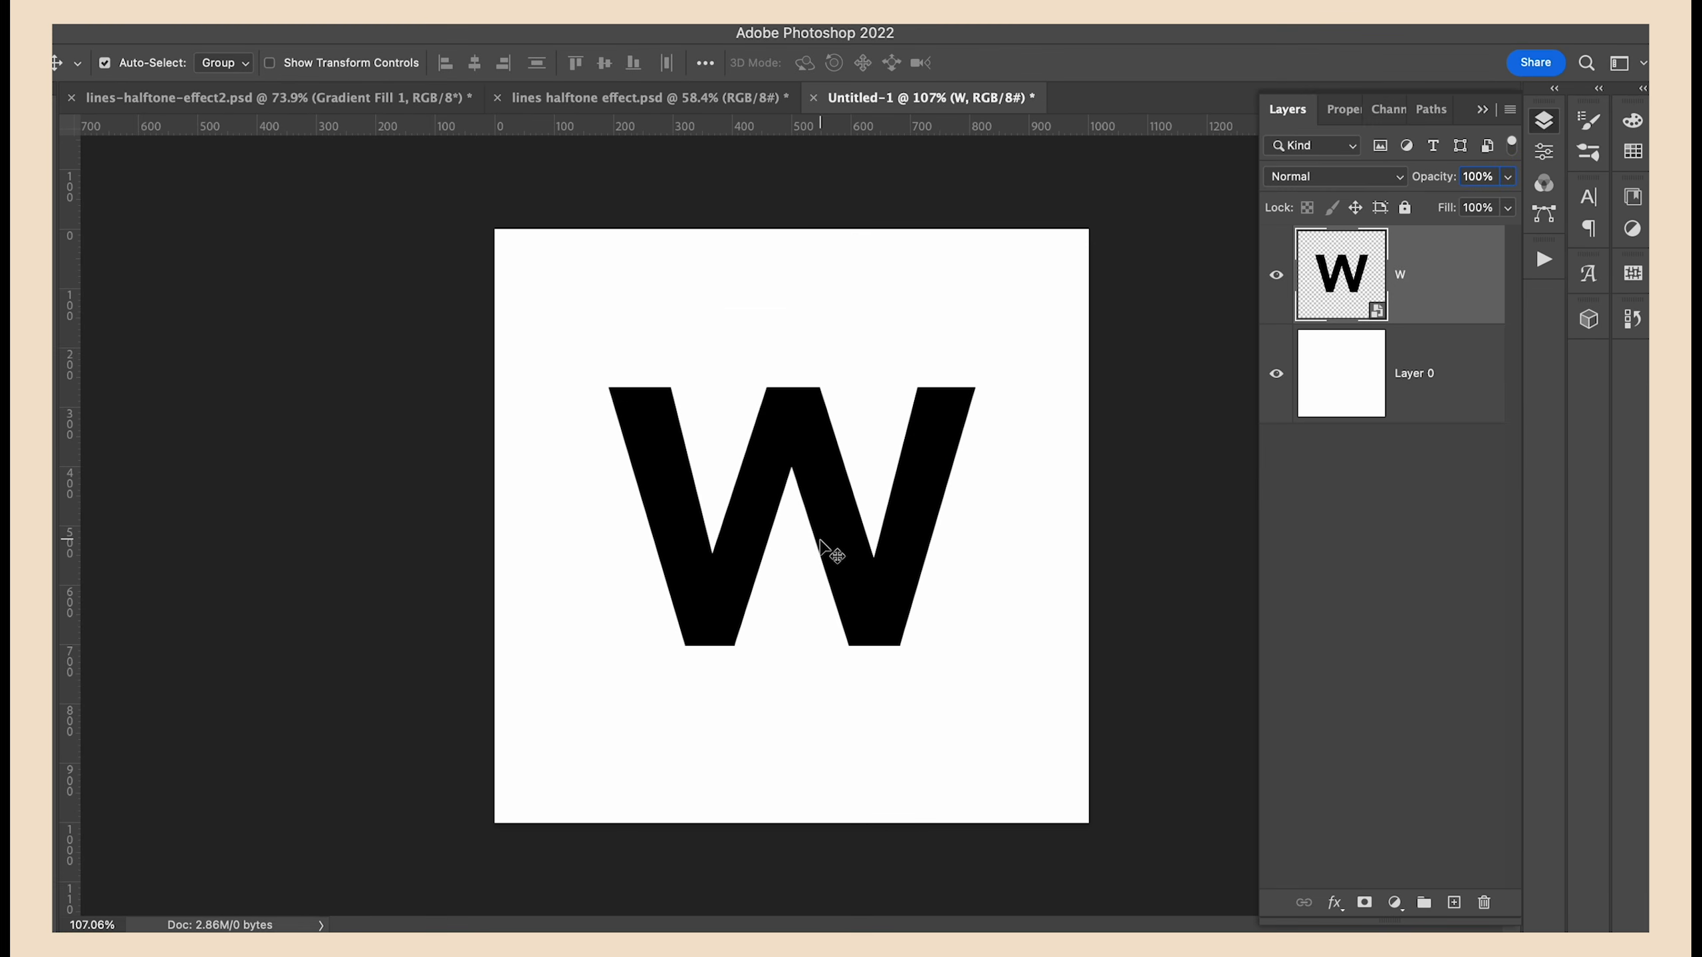
Add a horizontal-line pattern fill above the W and place a Threshold adjustment layer on top of it
{"action": "left_click", "coordinate": [1394, 902]}
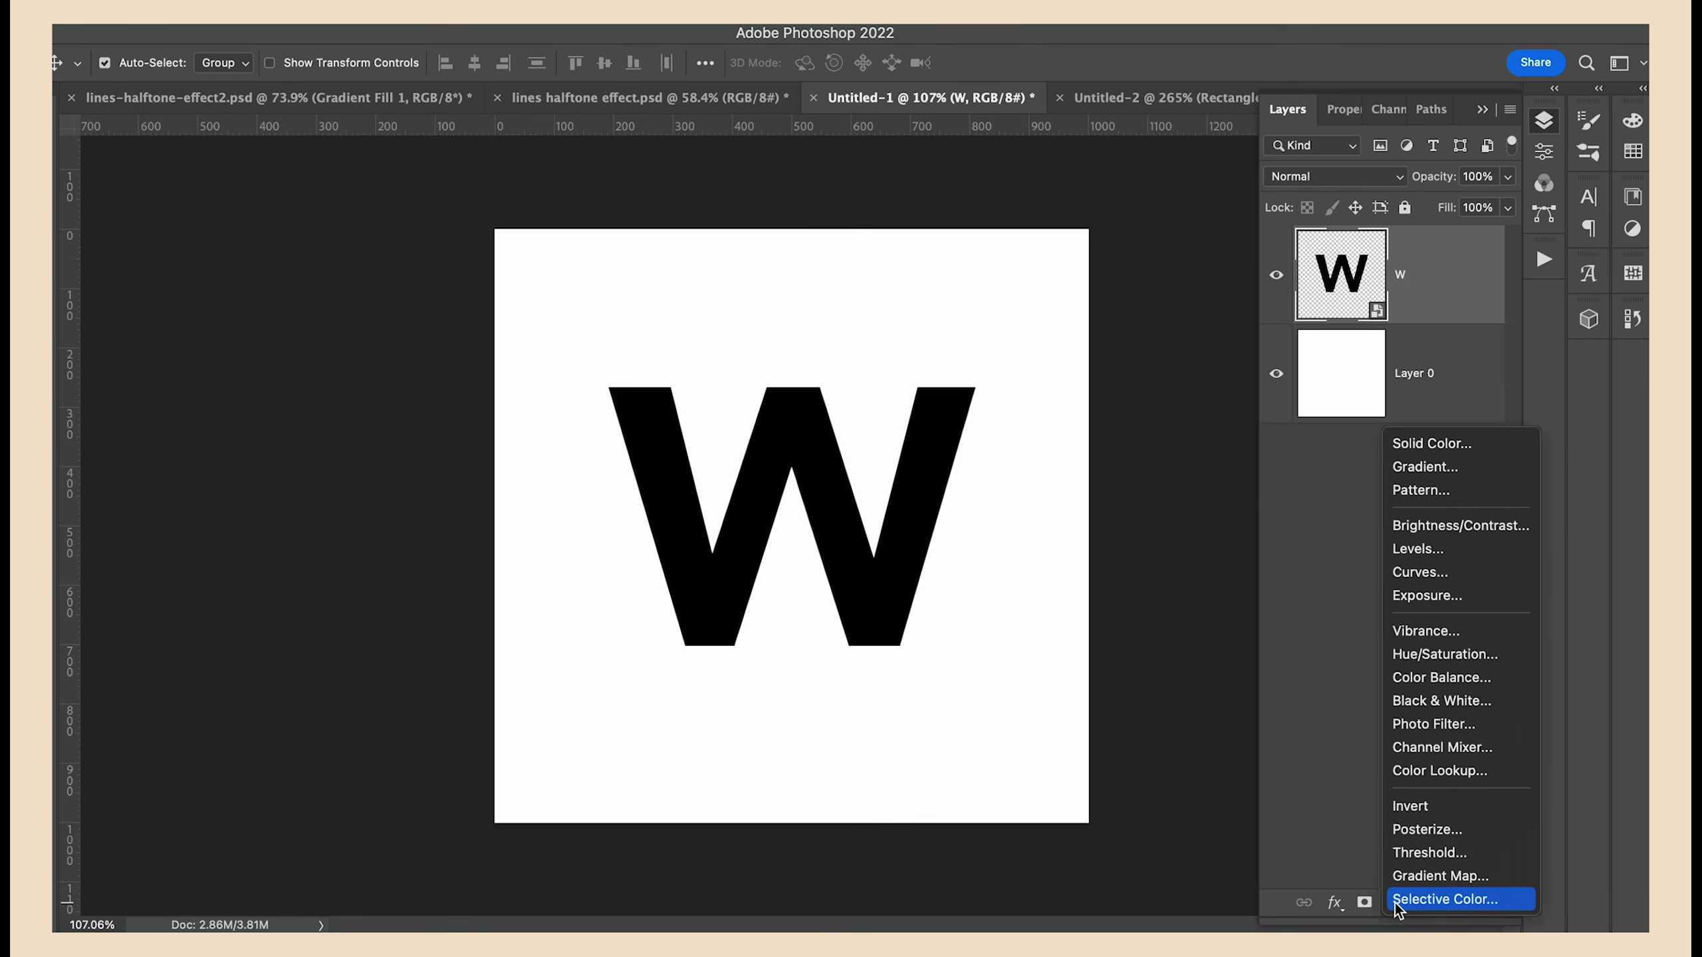
{"action": "left_click", "coordinate": [1395, 489]}
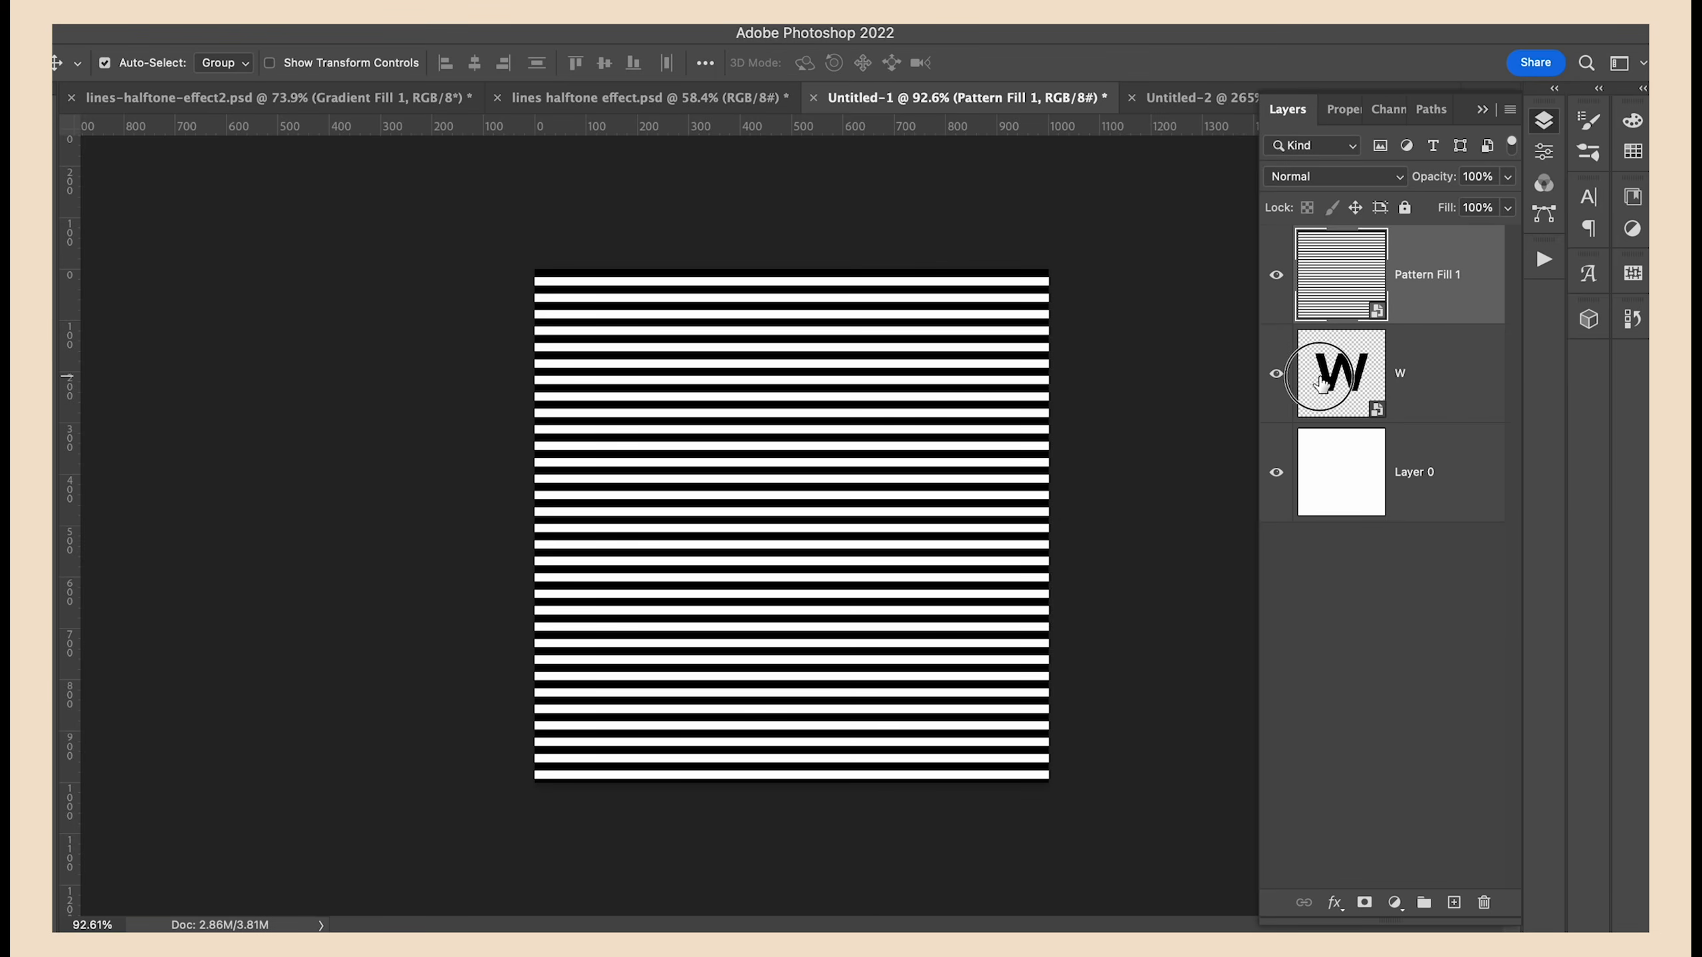
{"action": "left_click", "coordinate": [1328, 291]}
{"action": "left_click", "coordinate": [1394, 902]}
{"action": "left_click", "coordinate": [1429, 852]}
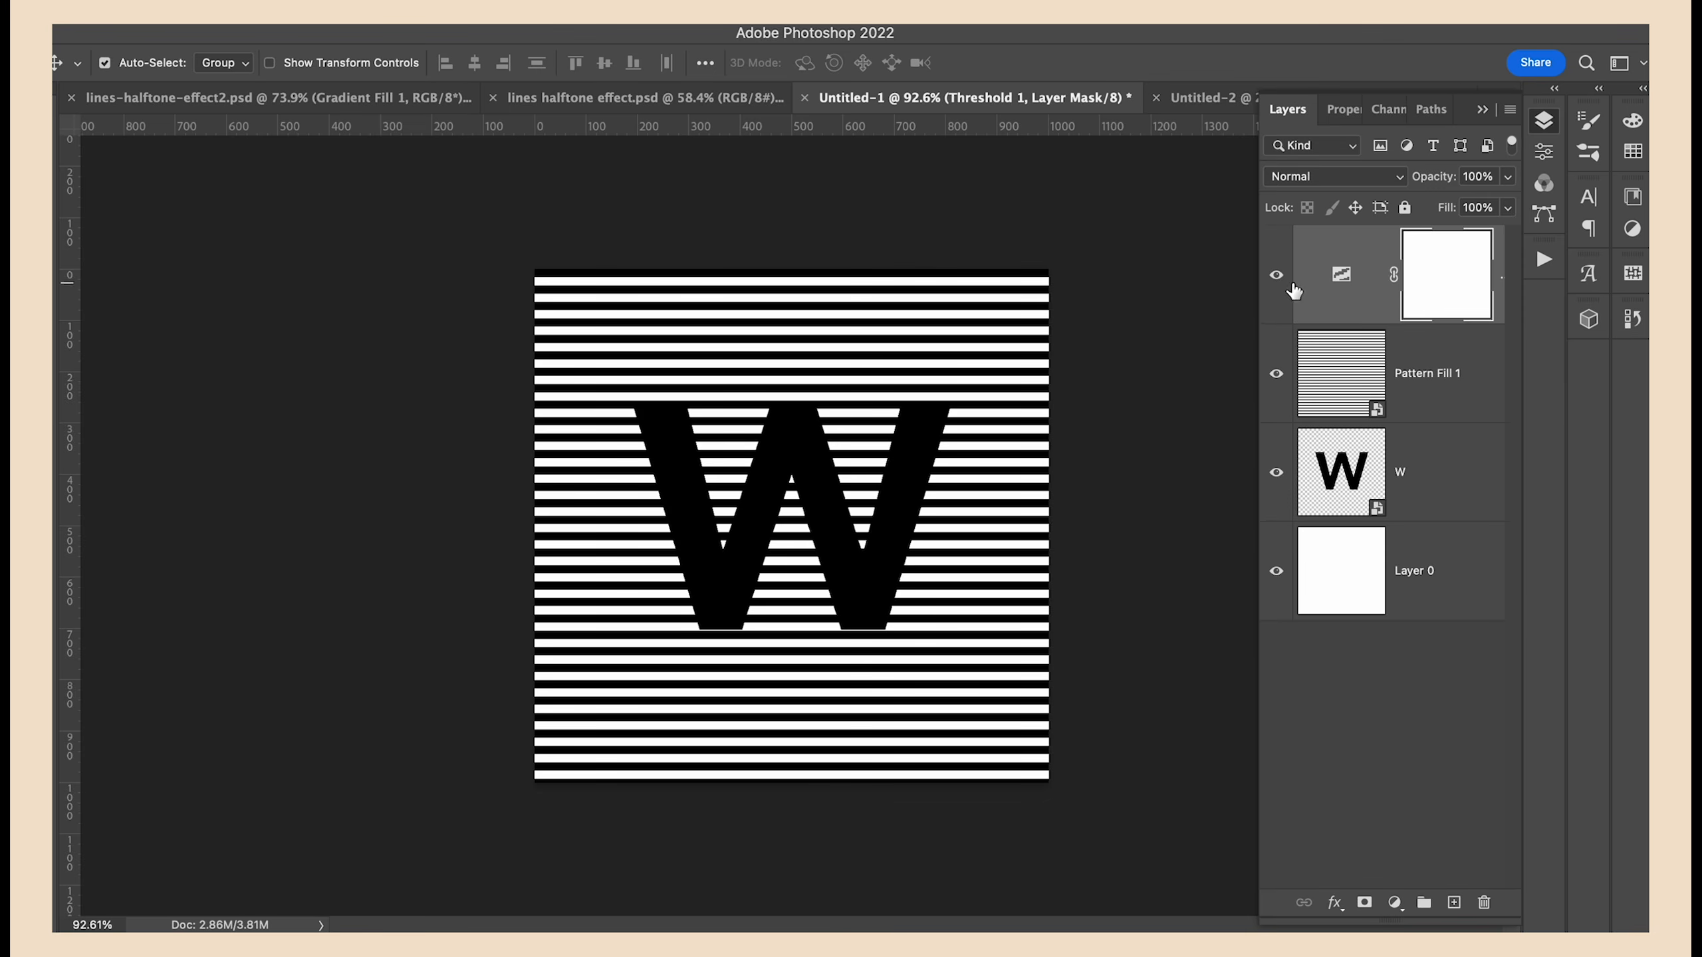
Hide the Threshold layer and apply a Gaussian Blur to the W smart object
{"action": "left_click", "coordinate": [1277, 274]}
{"action": "left_click", "coordinate": [1380, 377]}
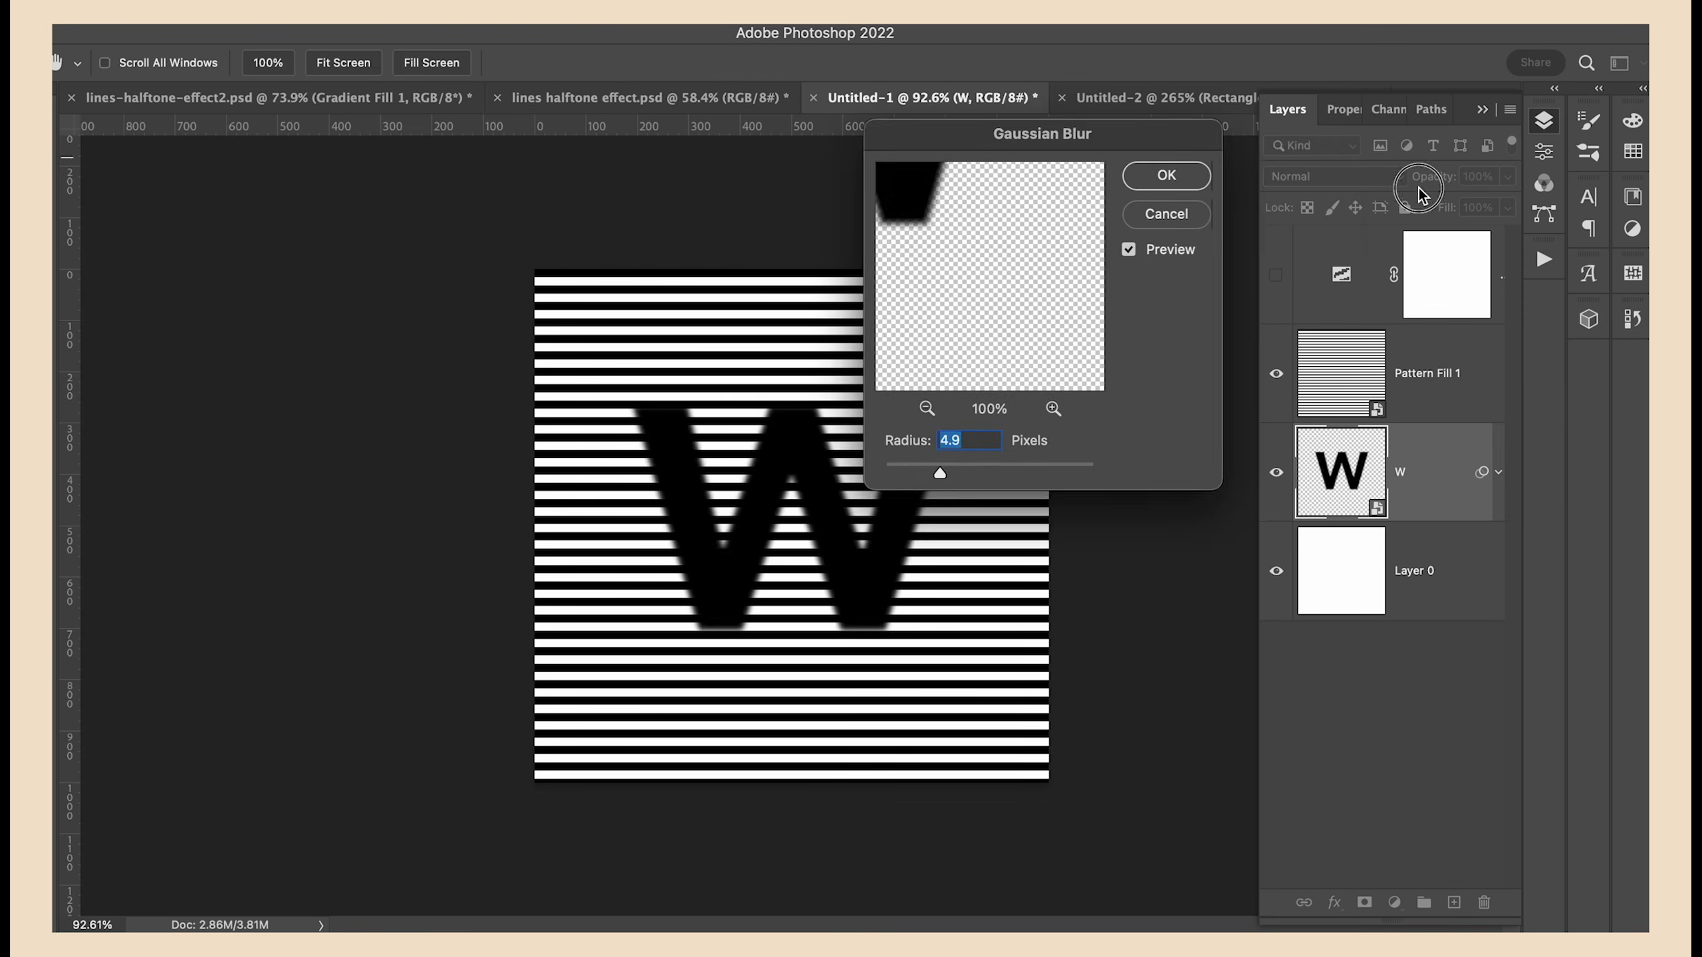
{"action": "left_click", "coordinate": [1162, 175]}
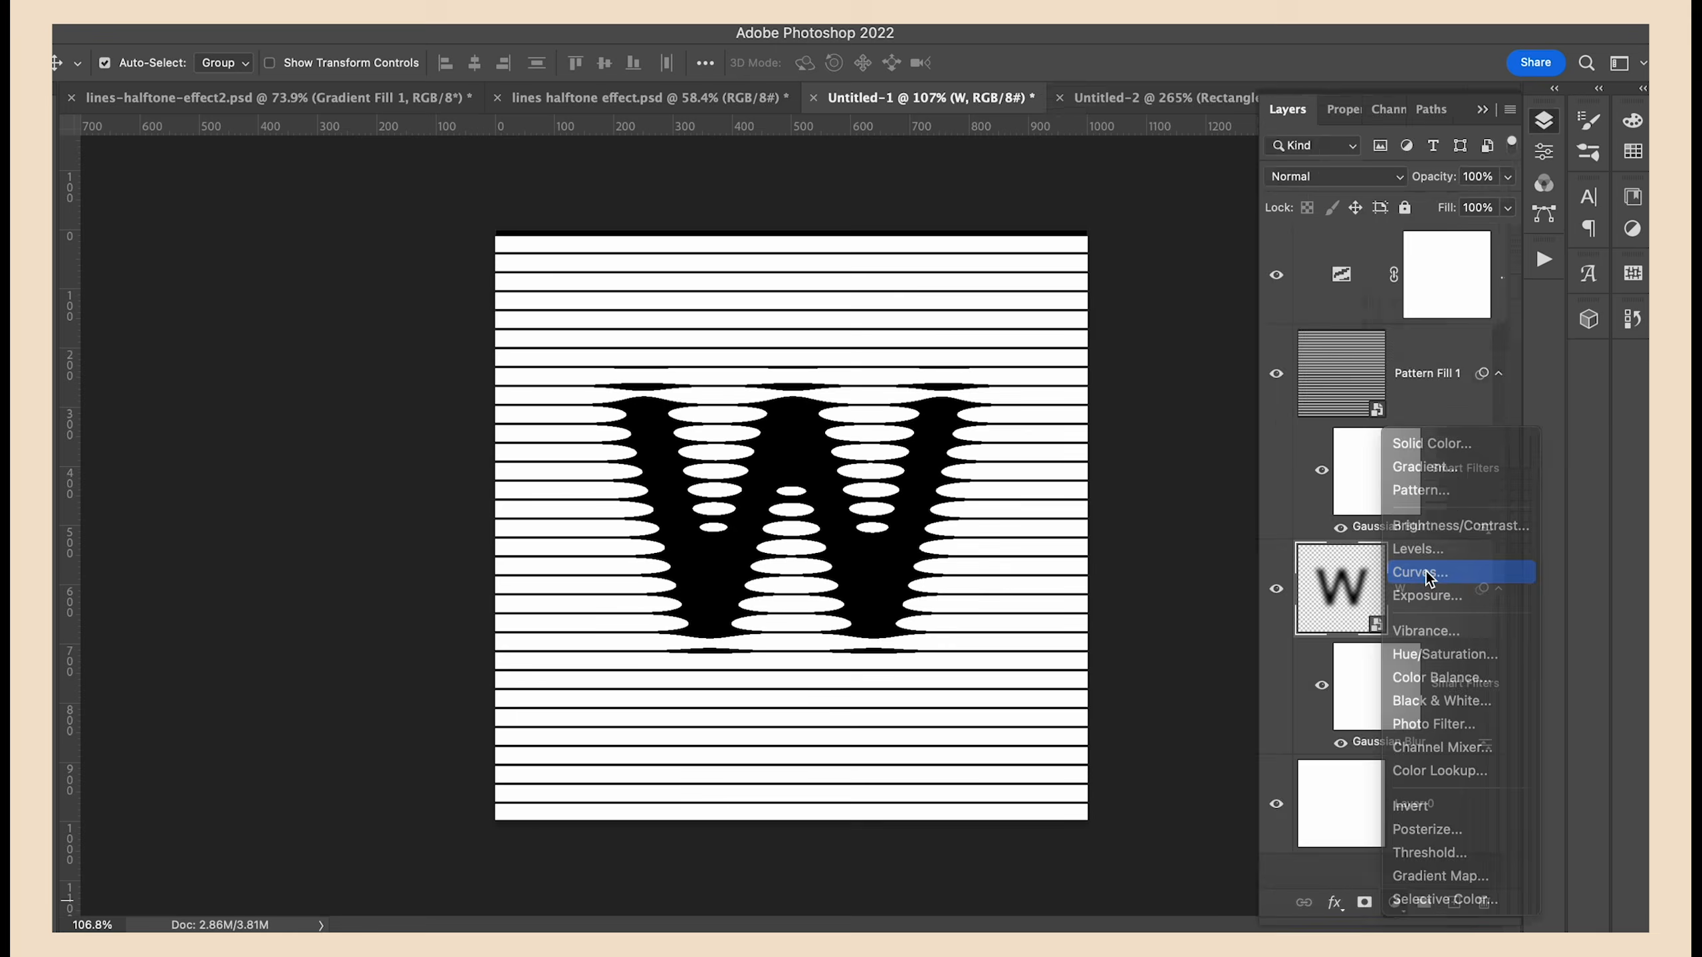
Add a Curves adjustment above the W, raising its shadow point and lowering its highlight point to input 213, output 159
{"action": "left_click", "coordinate": [1474, 573]}
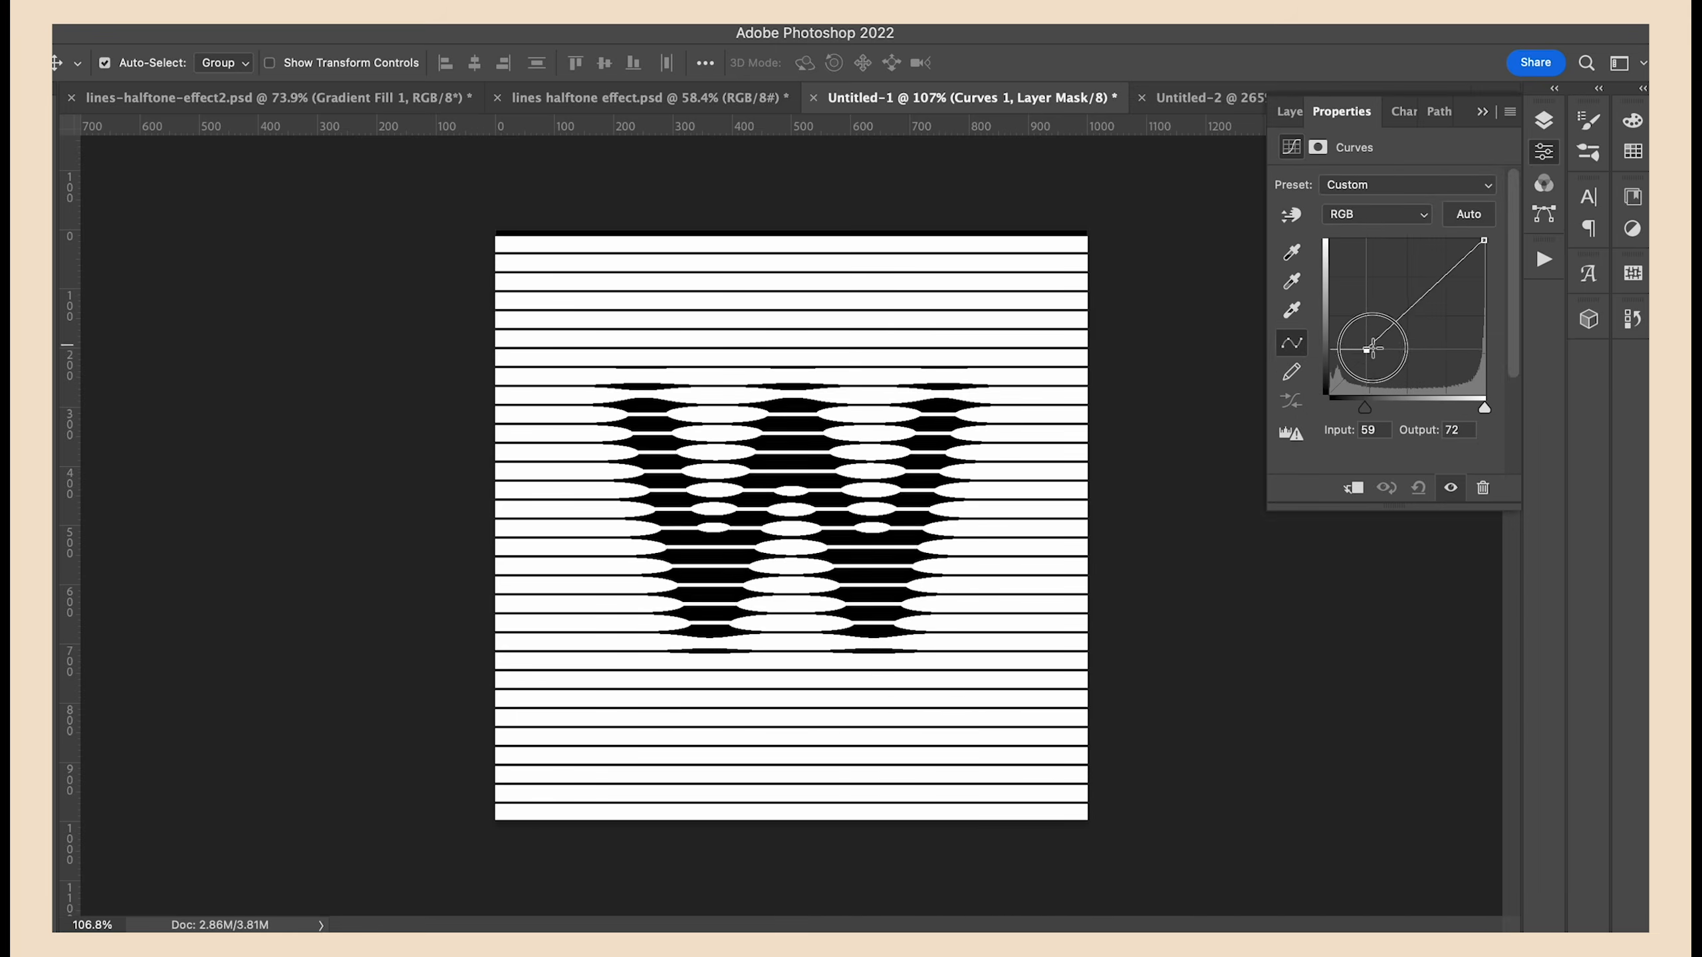
{"action": "mouse_move", "coordinate": [1367, 343]}
{"action": "left_mouse_down"}
{"action": "mouse_move", "coordinate": [1375, 365]}
{"action": "mouse_move", "coordinate": [1371, 348]}
{"action": "left_mouse_up"}
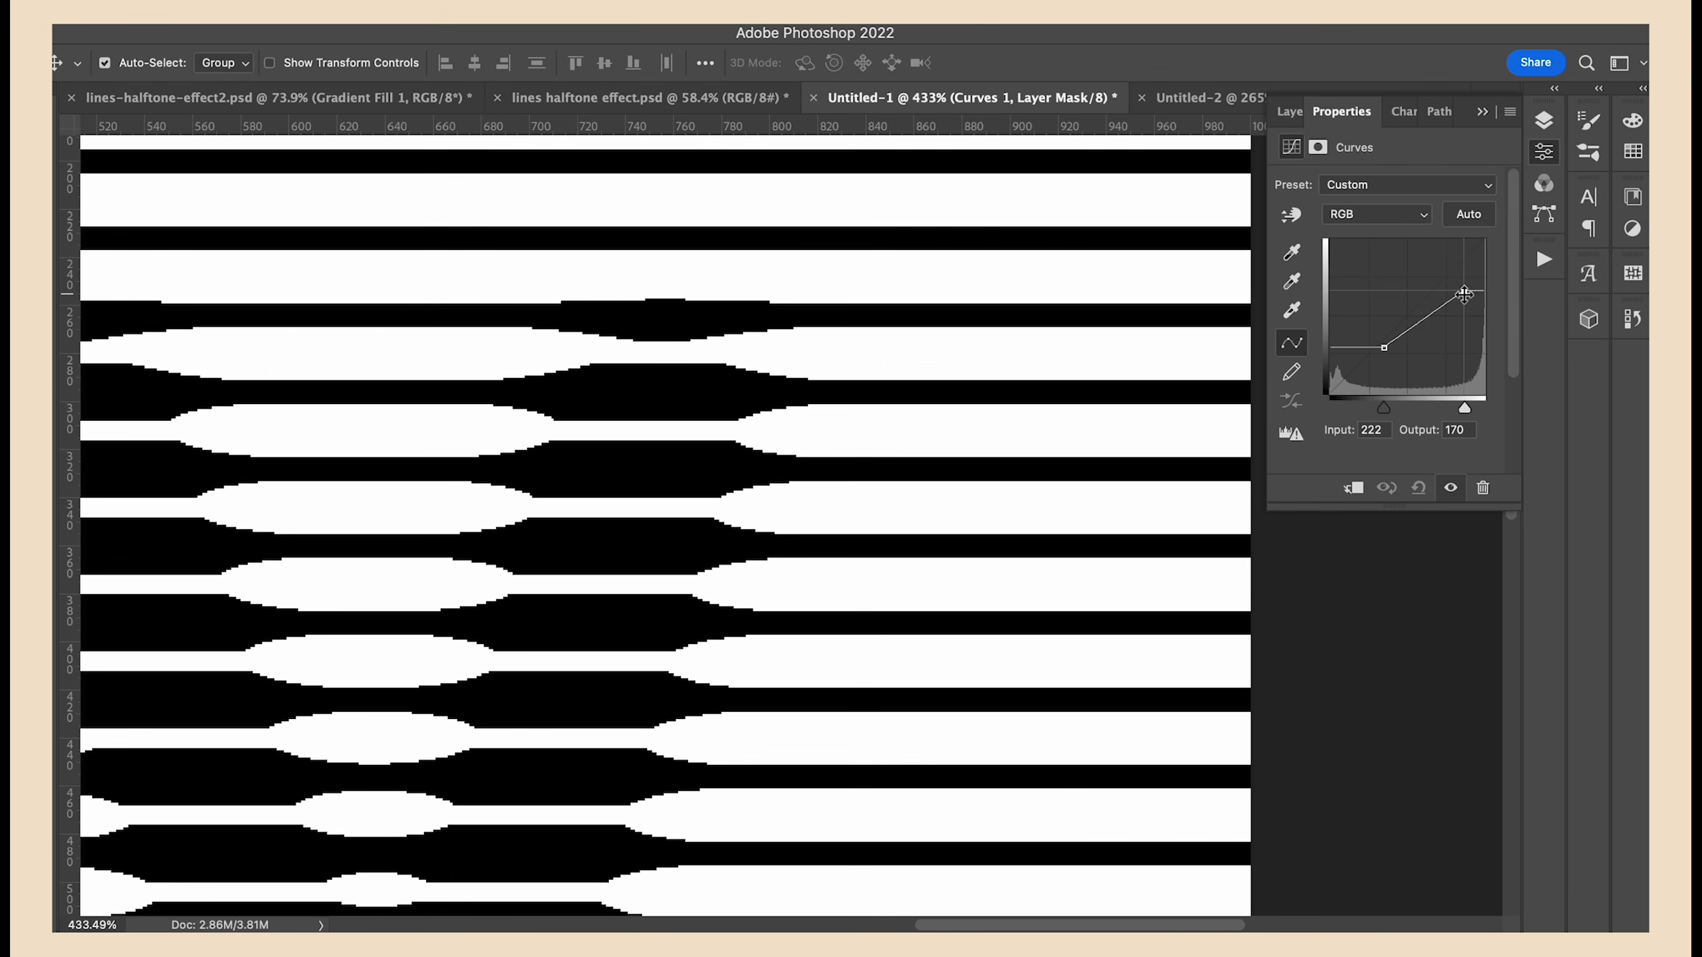
{"action": "mouse_move", "coordinate": [1463, 295]}
{"action": "left_mouse_down"}
{"action": "mouse_move", "coordinate": [1385, 295]}
{"action": "mouse_move", "coordinate": [1458, 297]}
{"action": "left_mouse_up"}
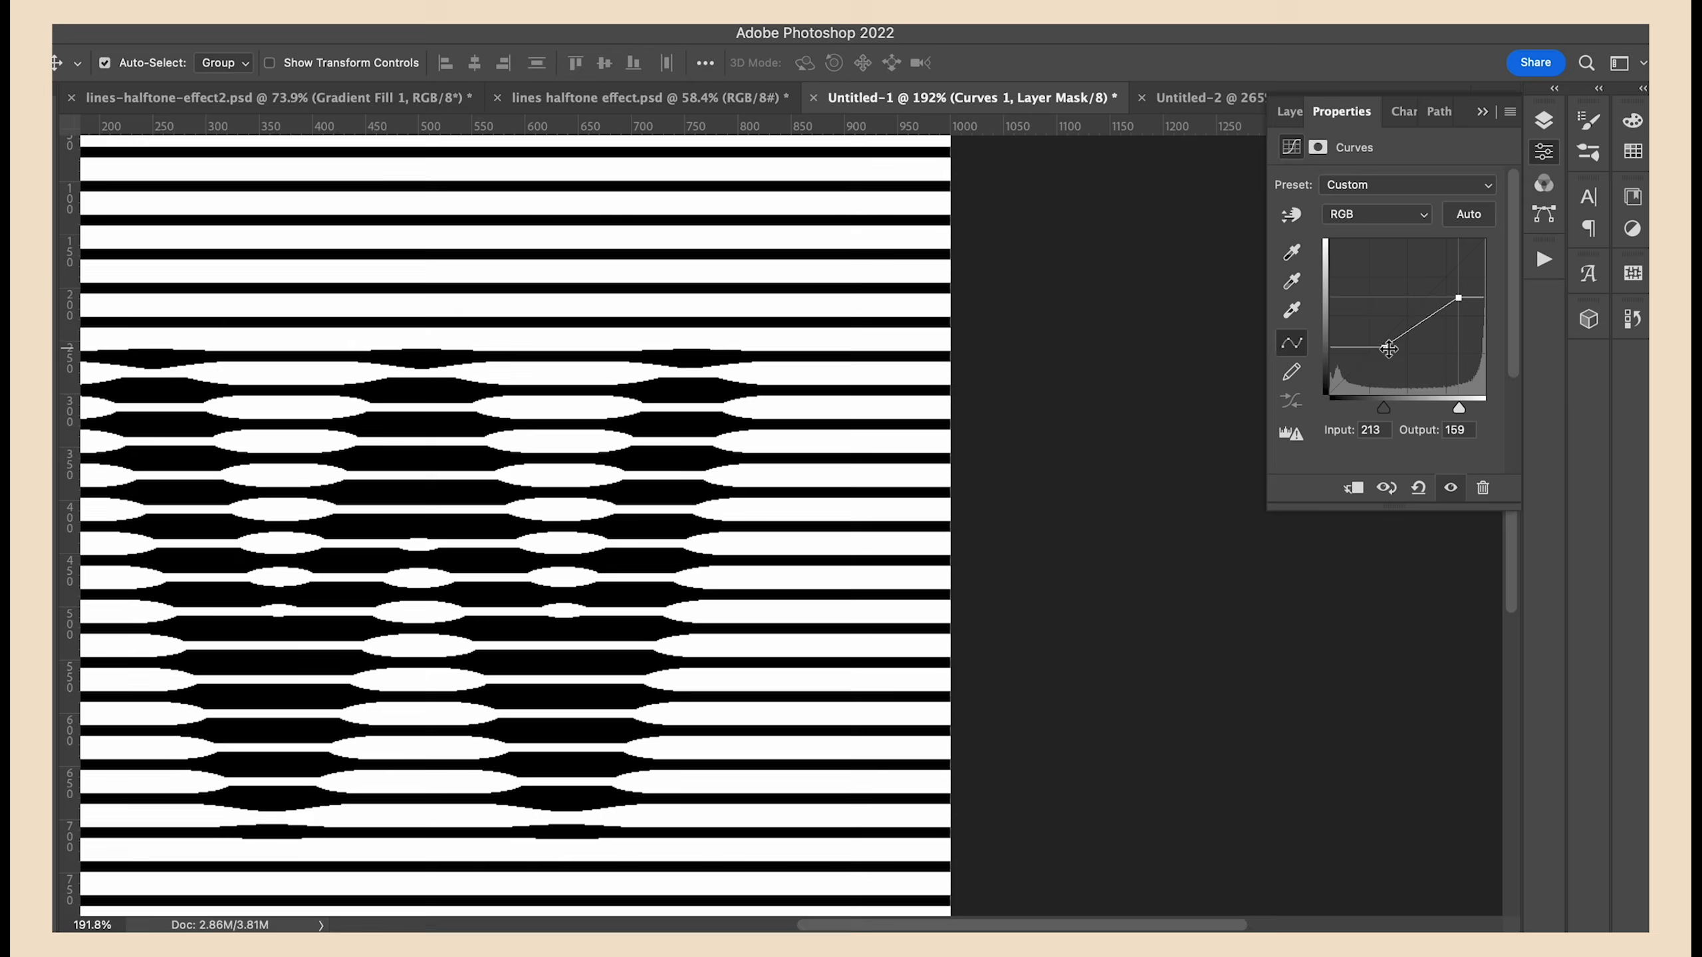
{"action": "left_click_drag", "start_coordinate": [1371, 349], "coordinate": [1371, 361]}
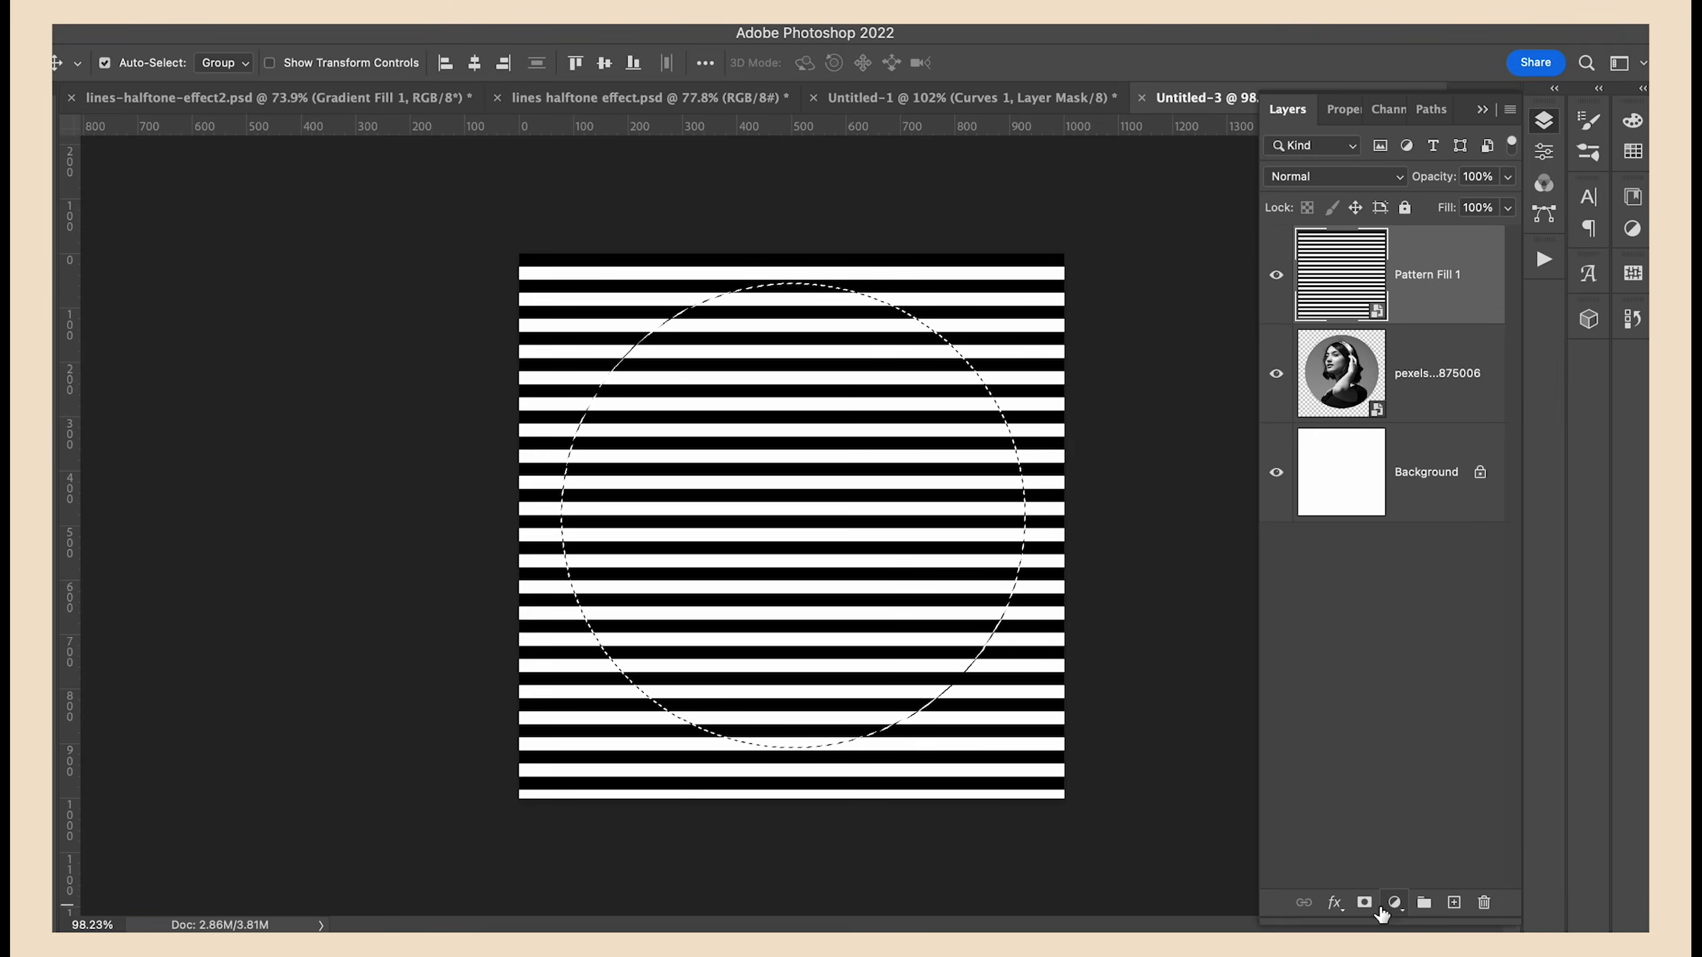
Mask the line pattern layer with the circular selection and convert the masked layer to a smart object
{"action": "left_click", "coordinate": [1365, 902]}
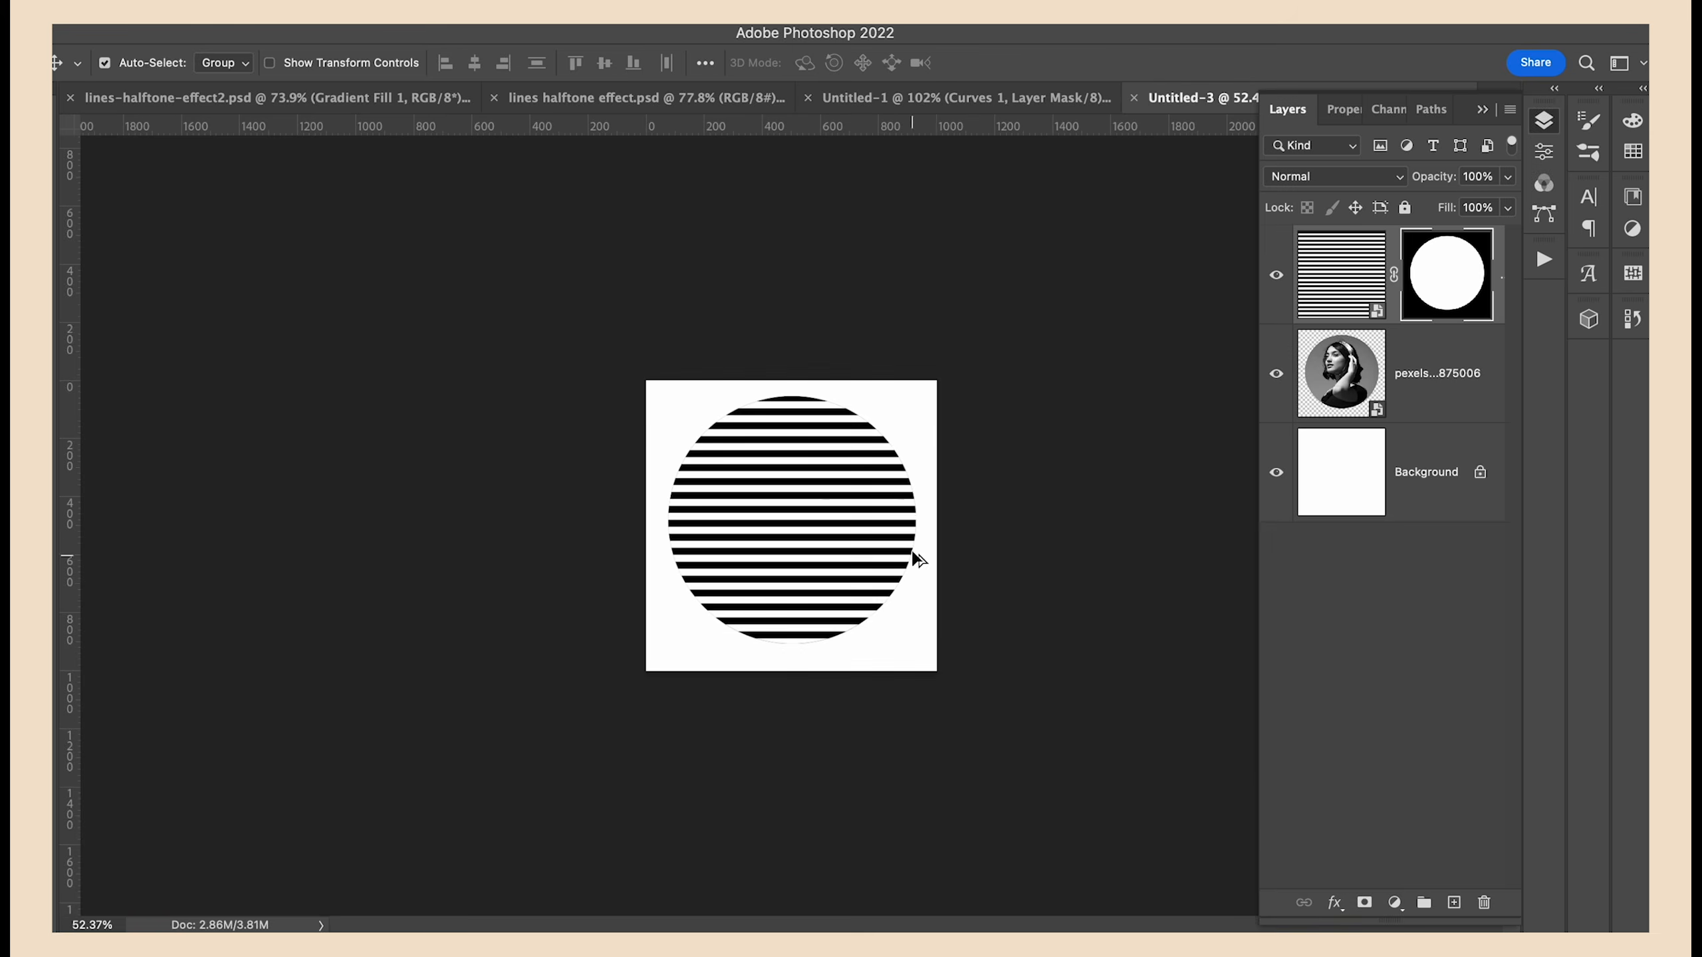
{"action": "key", "text": "super+1"}
{"action": "right_click", "coordinate": [1367, 302]}
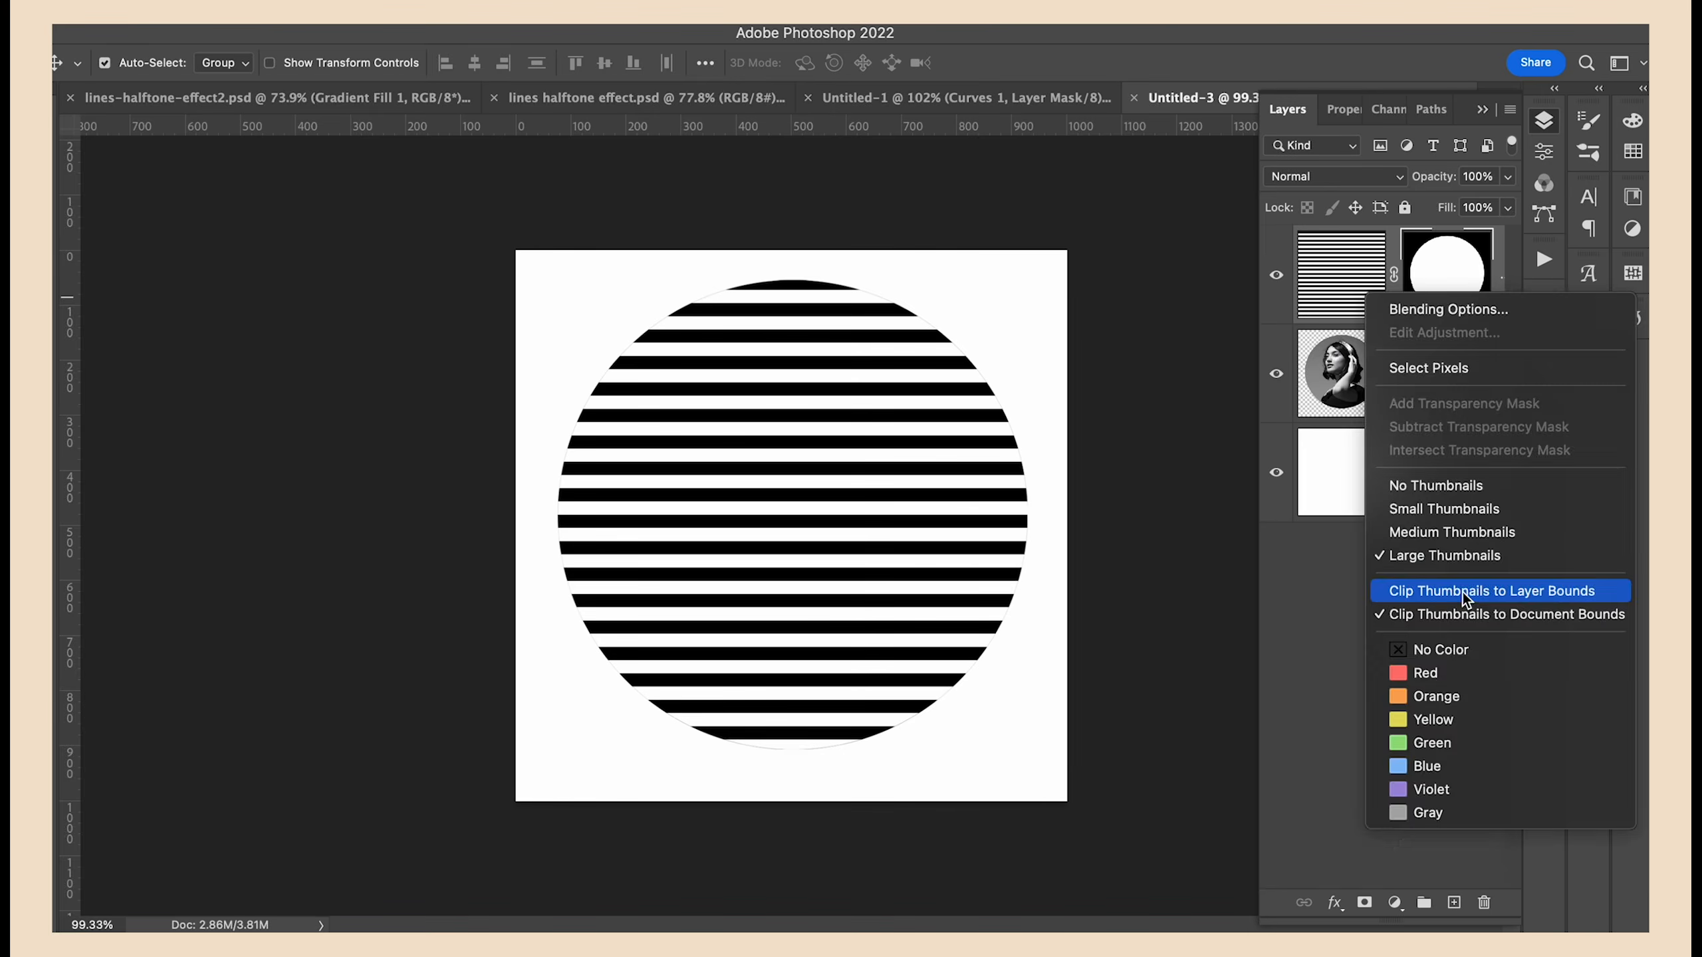
{"action": "key", "text": "Escape"}
{"action": "right_click", "coordinate": [1484, 327]}
{"action": "left_click", "coordinate": [1248, 594]}
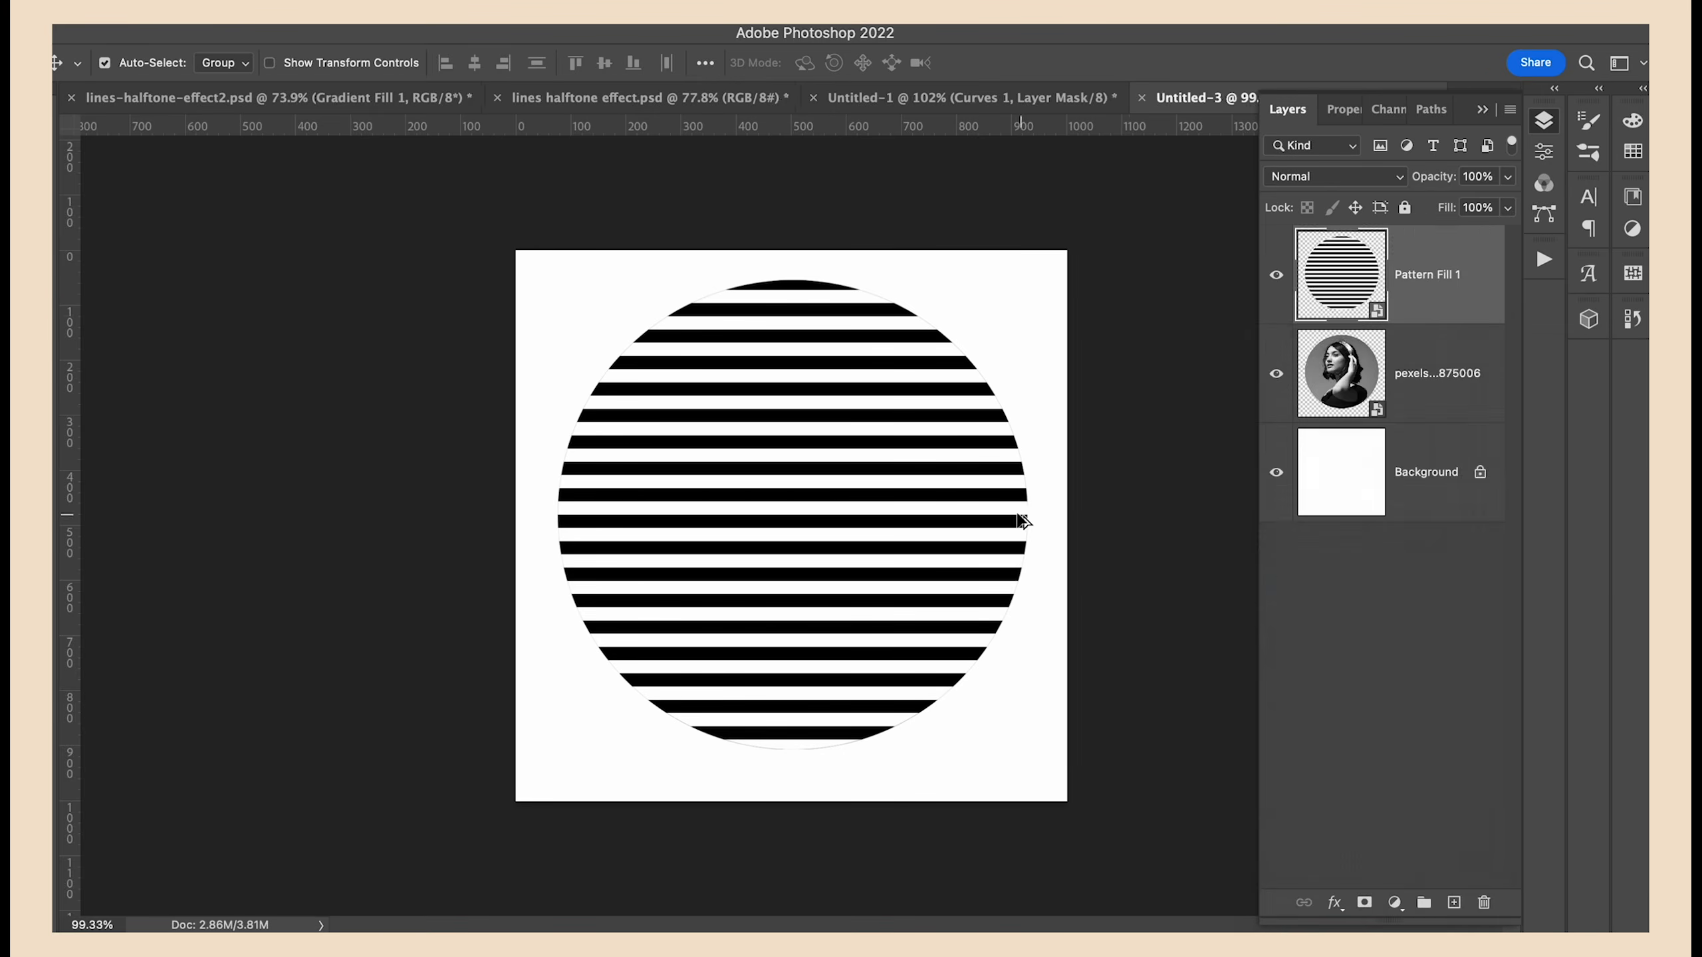
Add a Threshold layer above the striped circle and a Curves adjustment above the portrait photo, moving its shadow and highlight points inward
{"action": "left_click", "coordinate": [1394, 902]}
{"action": "left_click", "coordinate": [1440, 852]}
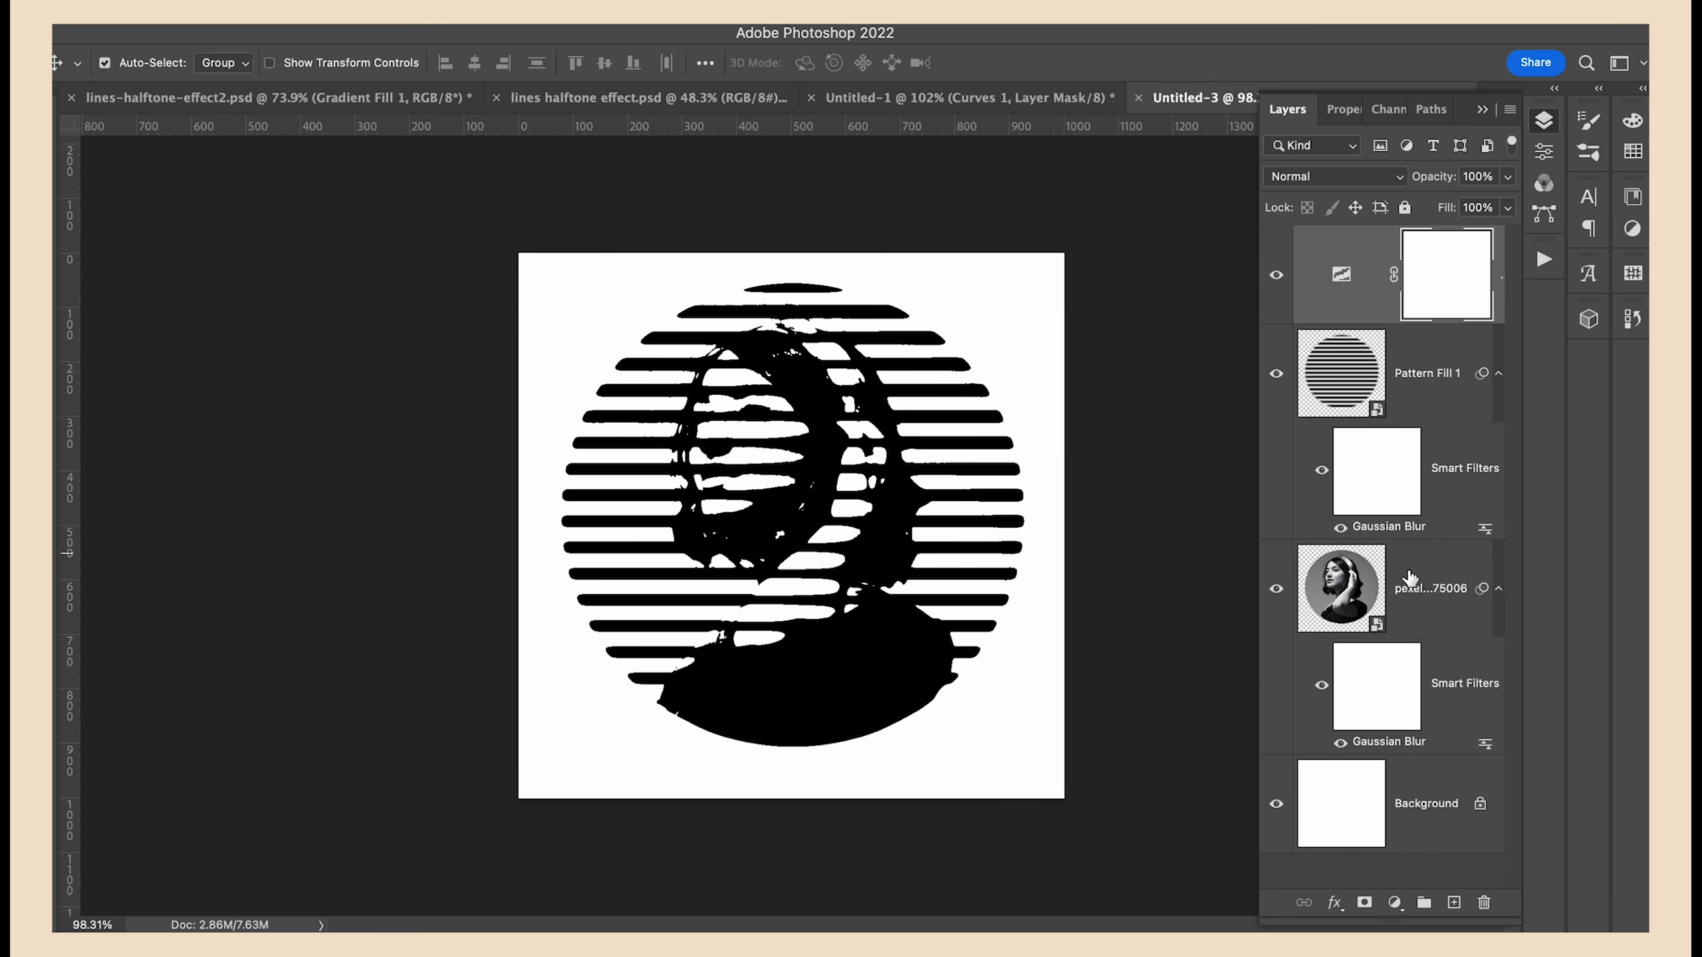
{"action": "left_click", "coordinate": [1394, 902]}
{"action": "left_click", "coordinate": [1414, 563]}
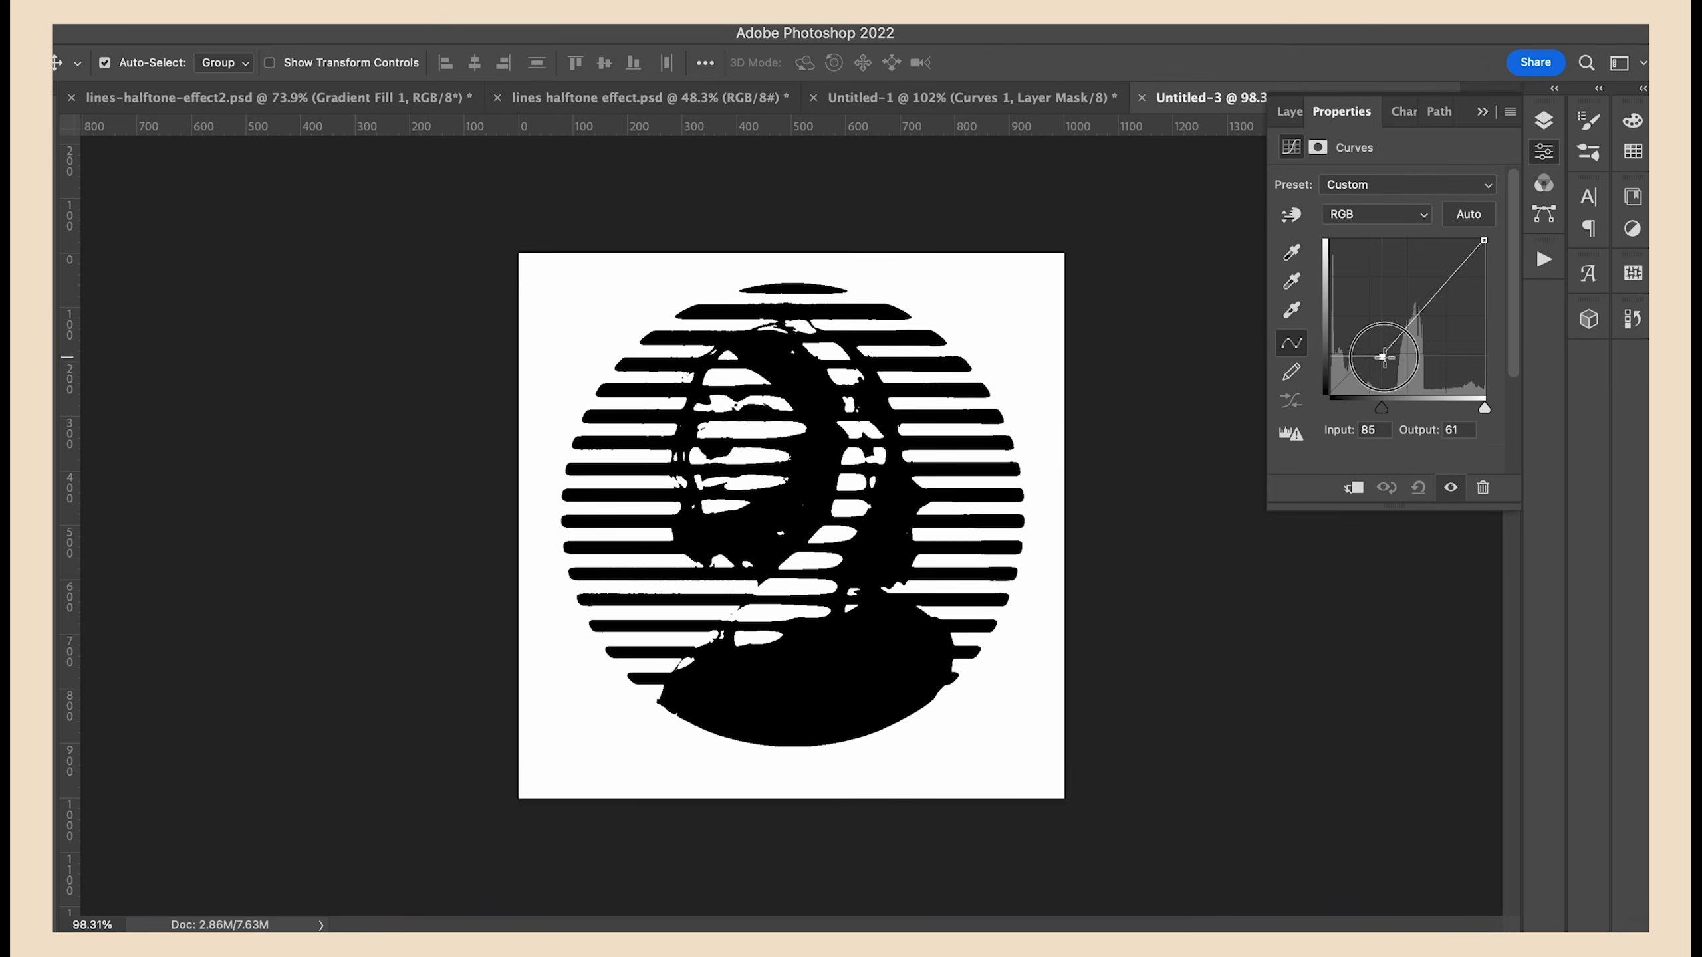
{"action": "left_click_drag", "start_coordinate": [1439, 285], "coordinate": [1391, 270]}
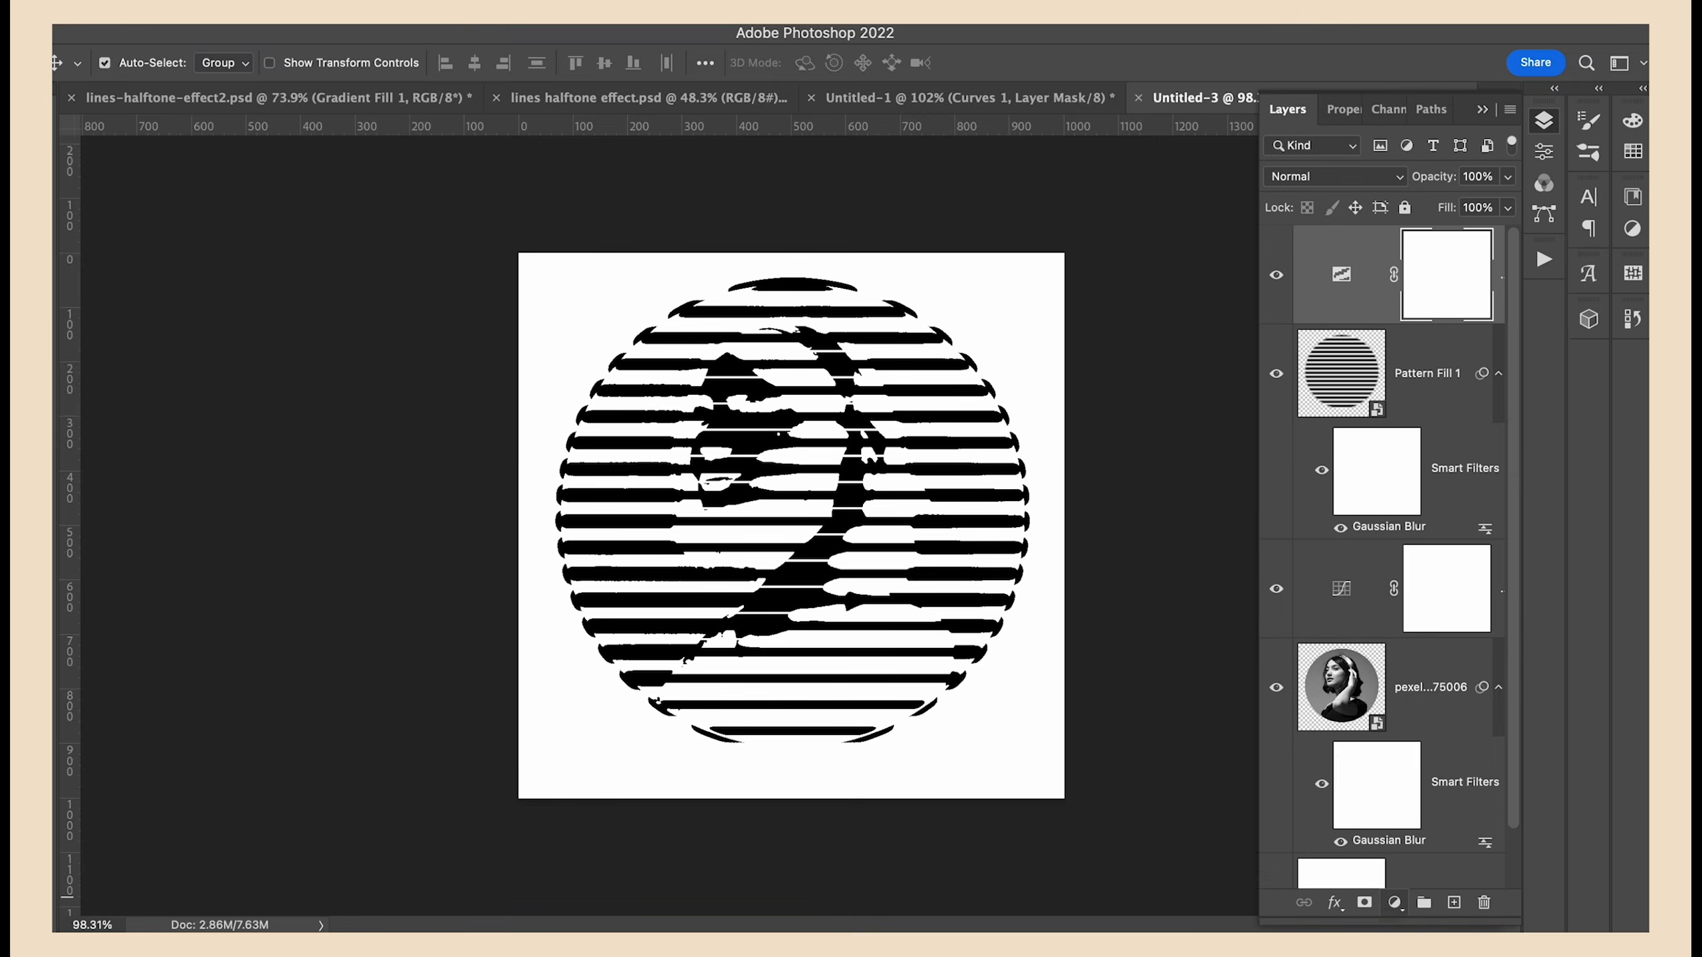
Add an Invert adjustment layer on top and lower the Threshold layer's level slightly
{"action": "left_click", "coordinate": [1394, 902]}
{"action": "left_click", "coordinate": [1424, 806]}
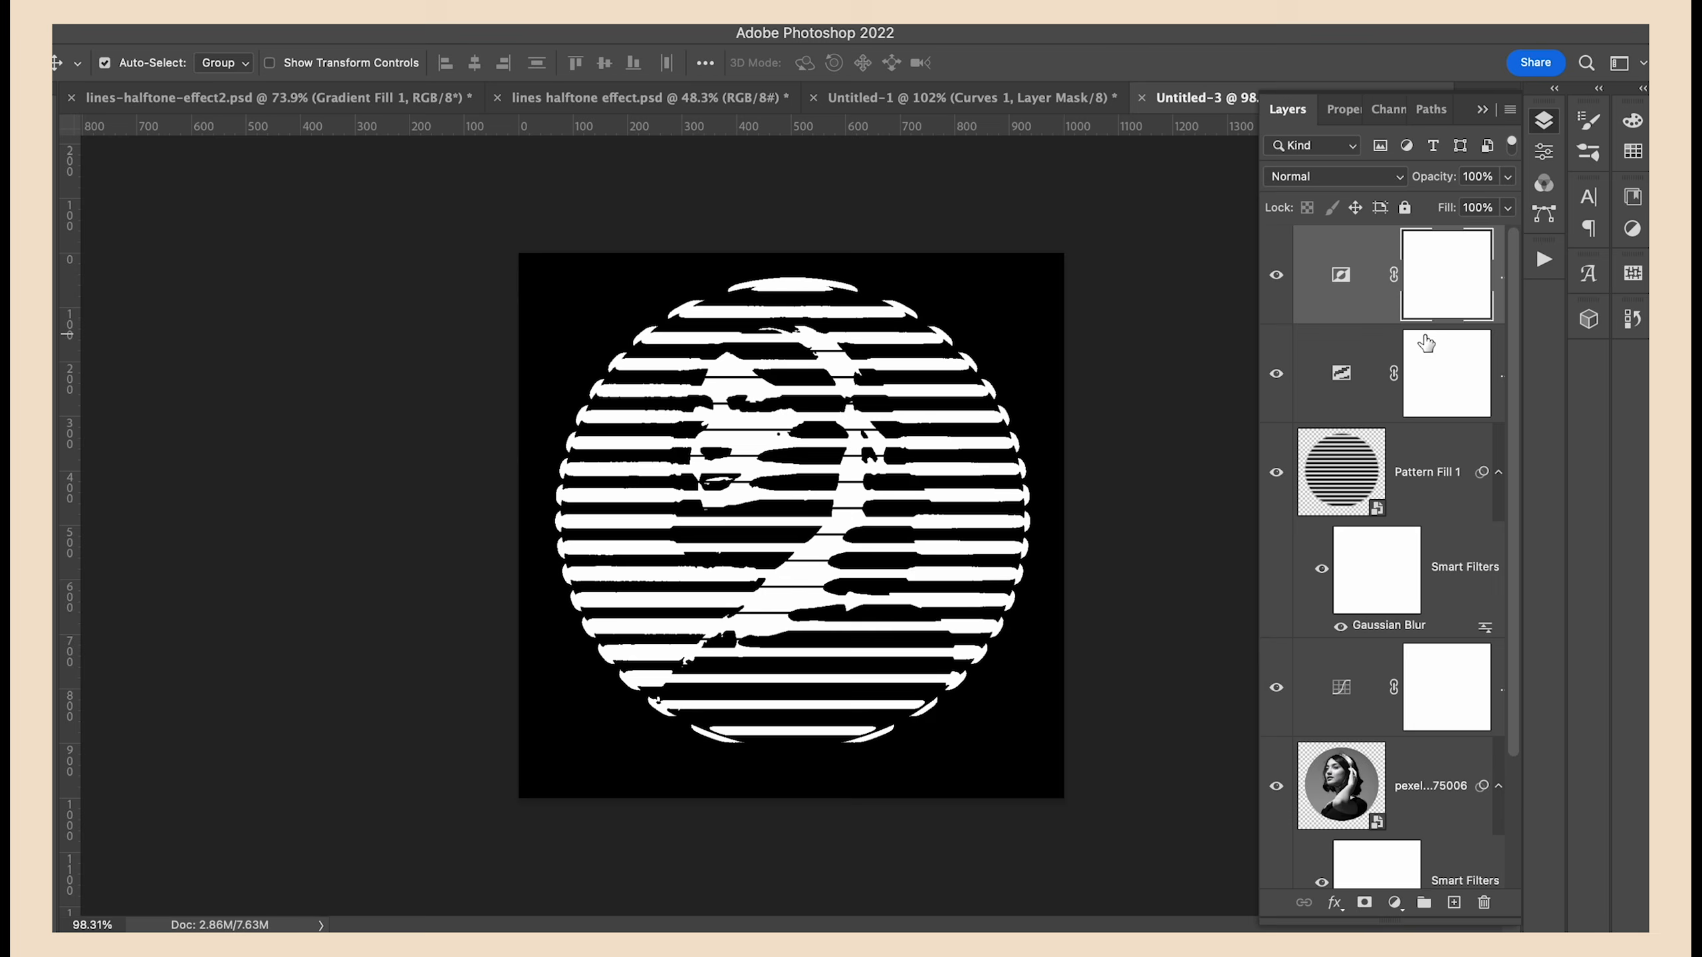
{"action": "double_click", "coordinate": [1341, 371]}
{"action": "left_click_drag", "start_coordinate": [1340, 307], "coordinate": [1326, 312]}
{"action": "left_click", "coordinate": [1544, 120]}
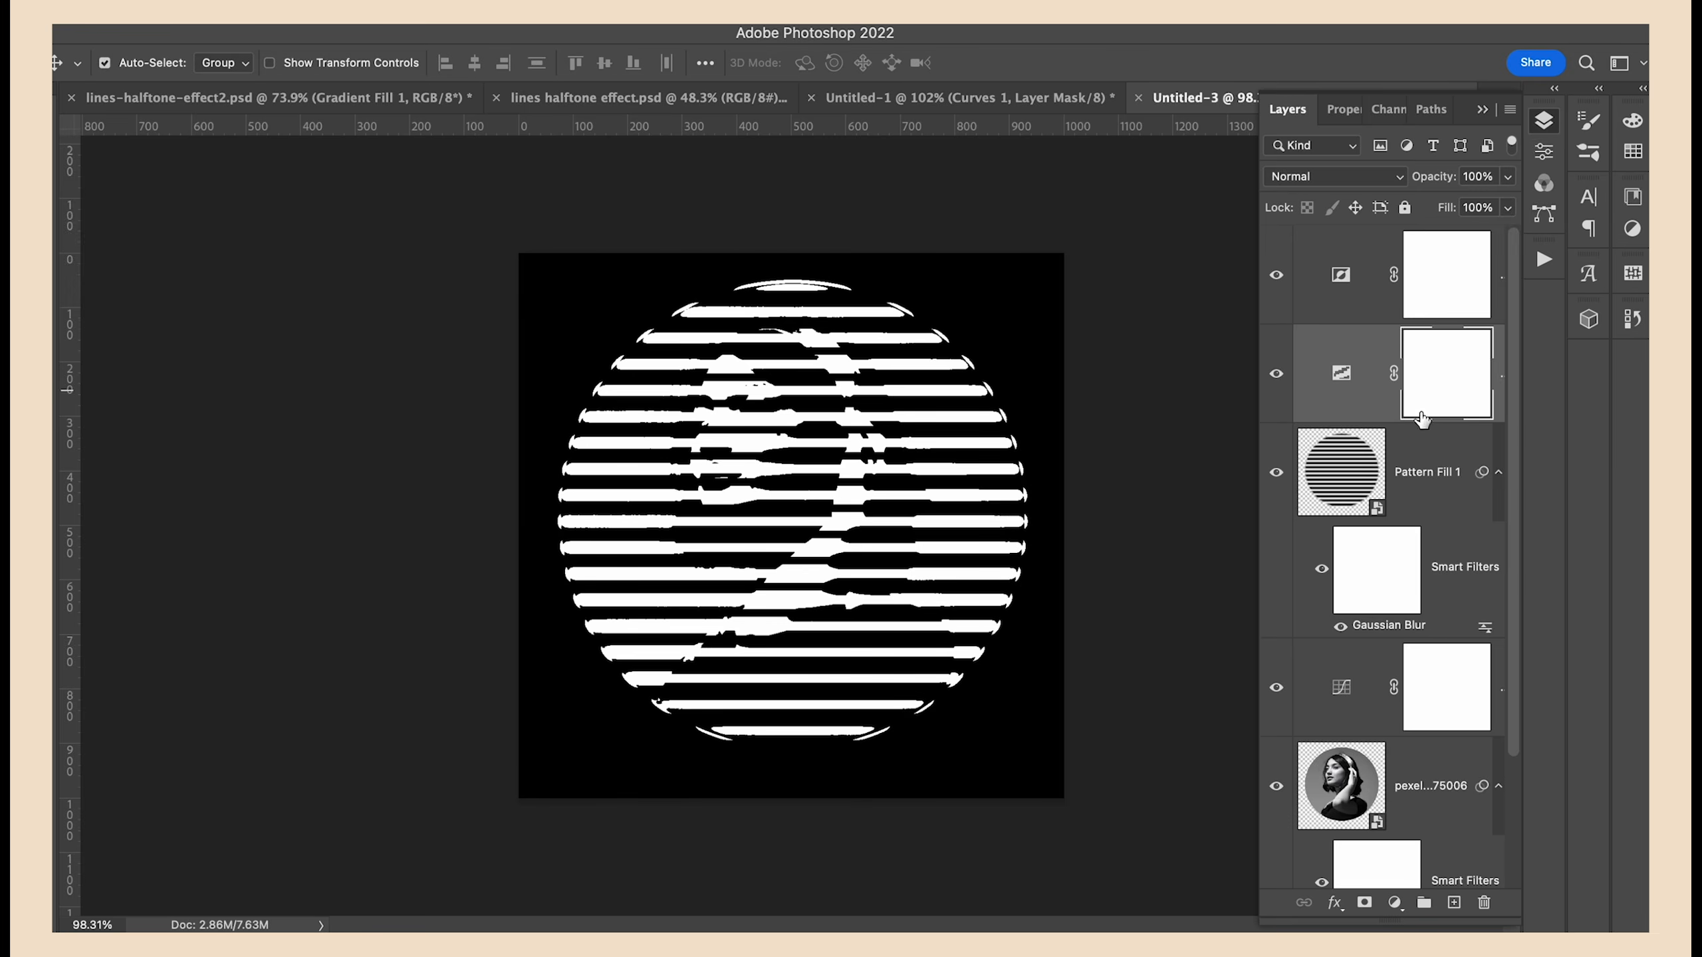
Reset the Curves adjustment above the portrait photo and pull the upper part of its curve down
{"action": "double_click", "coordinate": [1342, 688]}
{"action": "left_click_drag", "start_coordinate": [1415, 339], "coordinate": [1382, 351]}
{"action": "left_click", "coordinate": [1419, 487]}
{"action": "left_click_drag", "start_coordinate": [1448, 278], "coordinate": [1420, 367]}
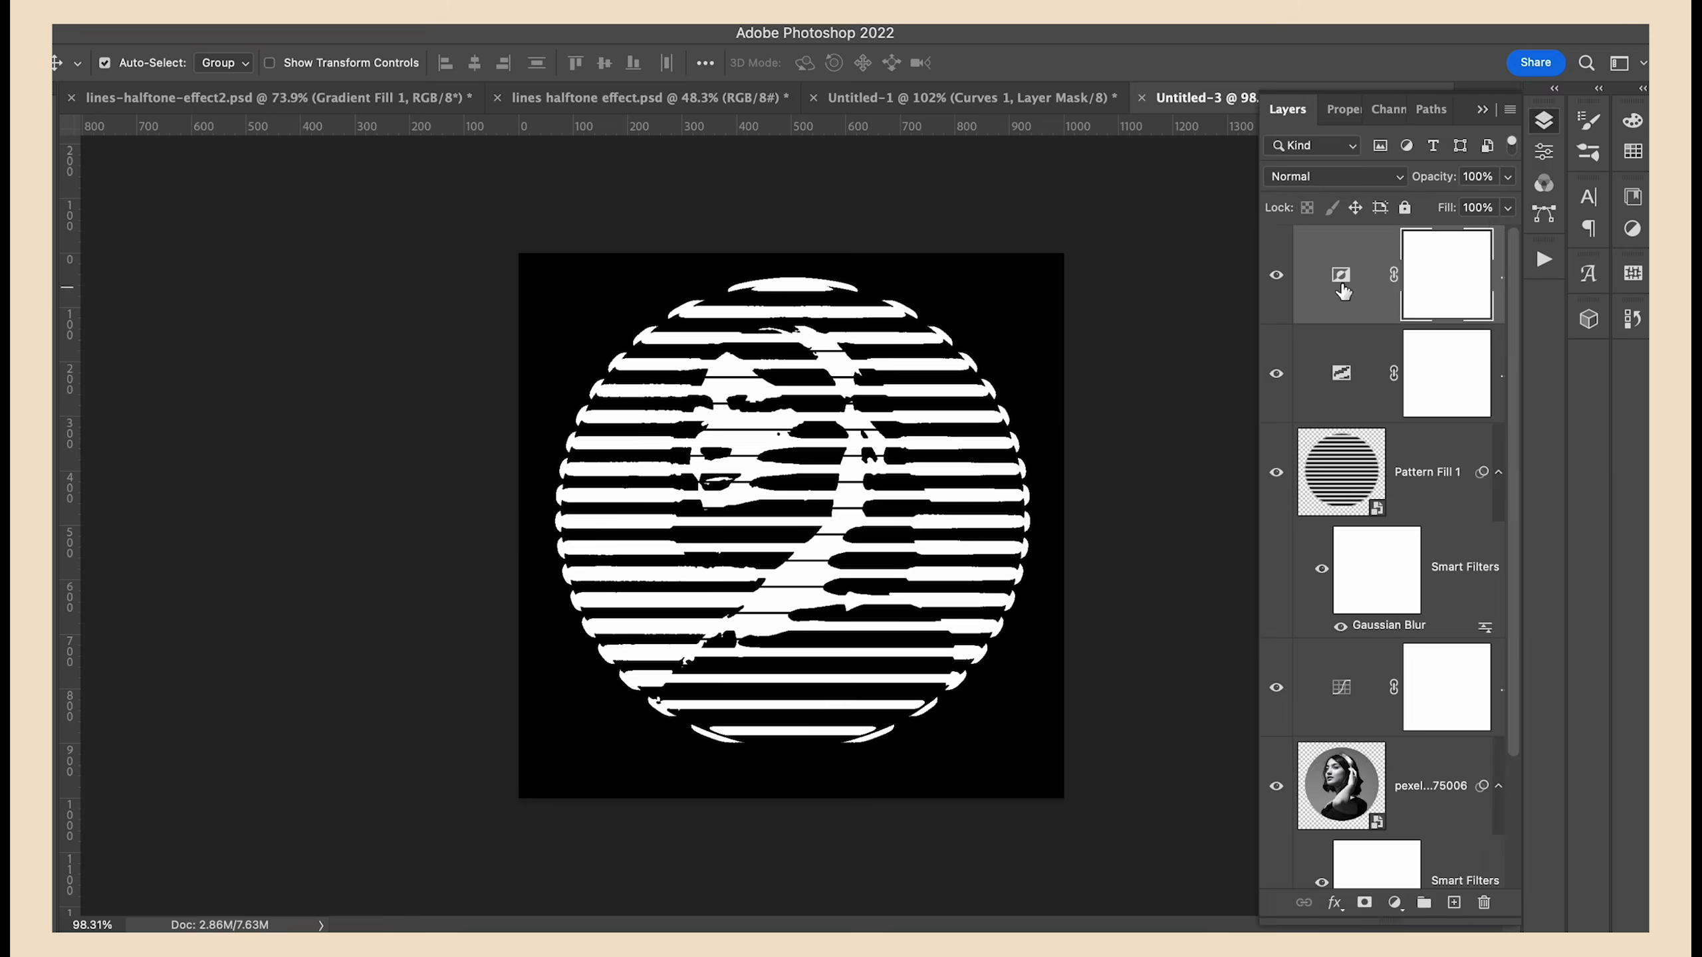